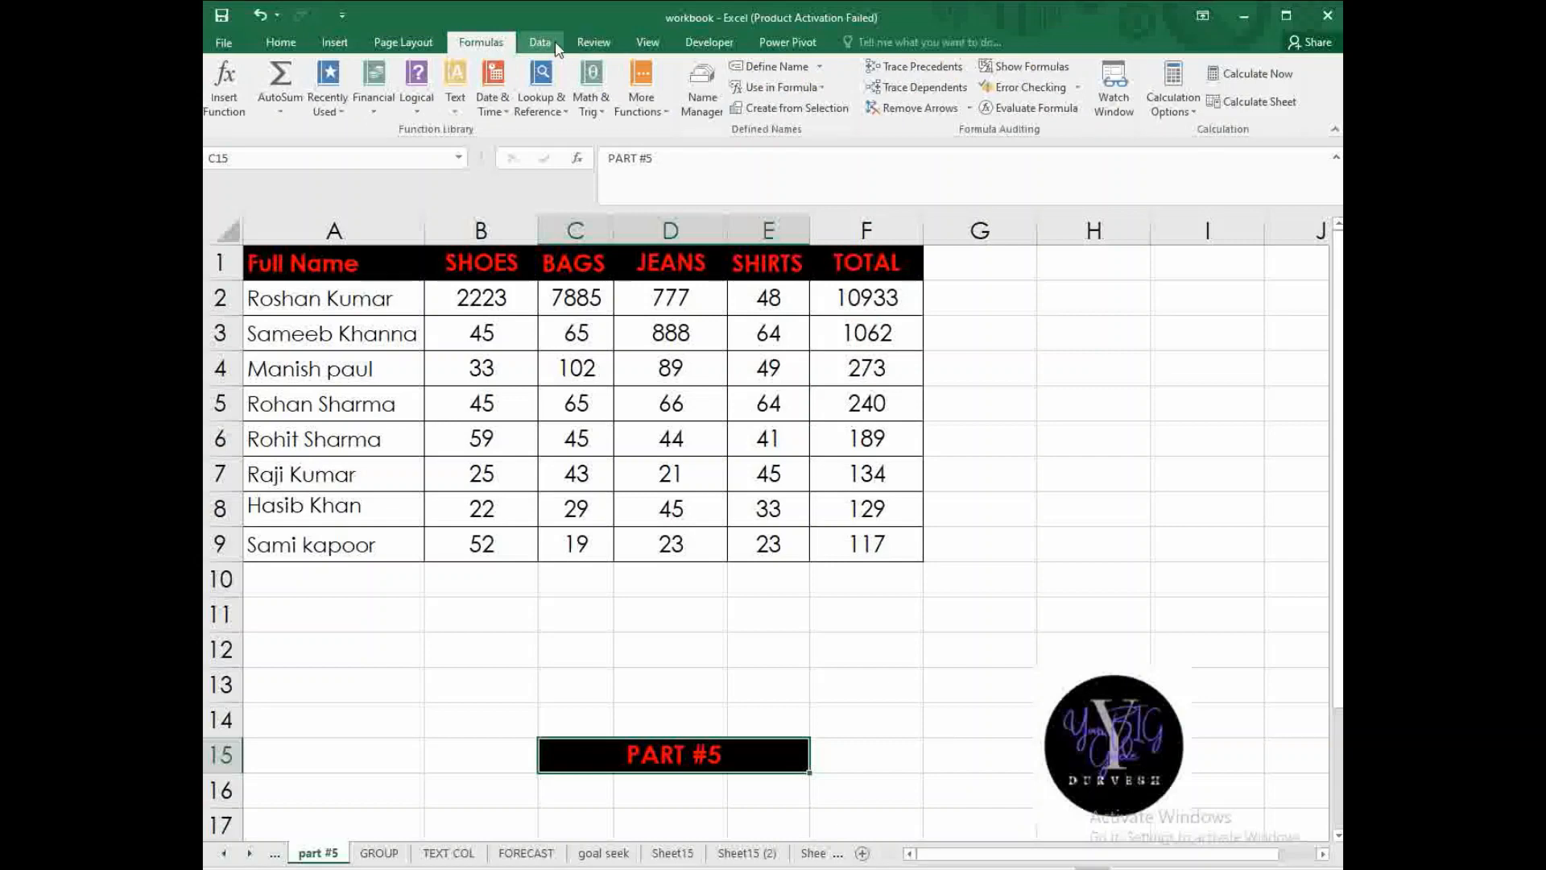
# - With cell H8 selected on the Data tab, open the Get External Data import options
pyautogui.click(539, 43)
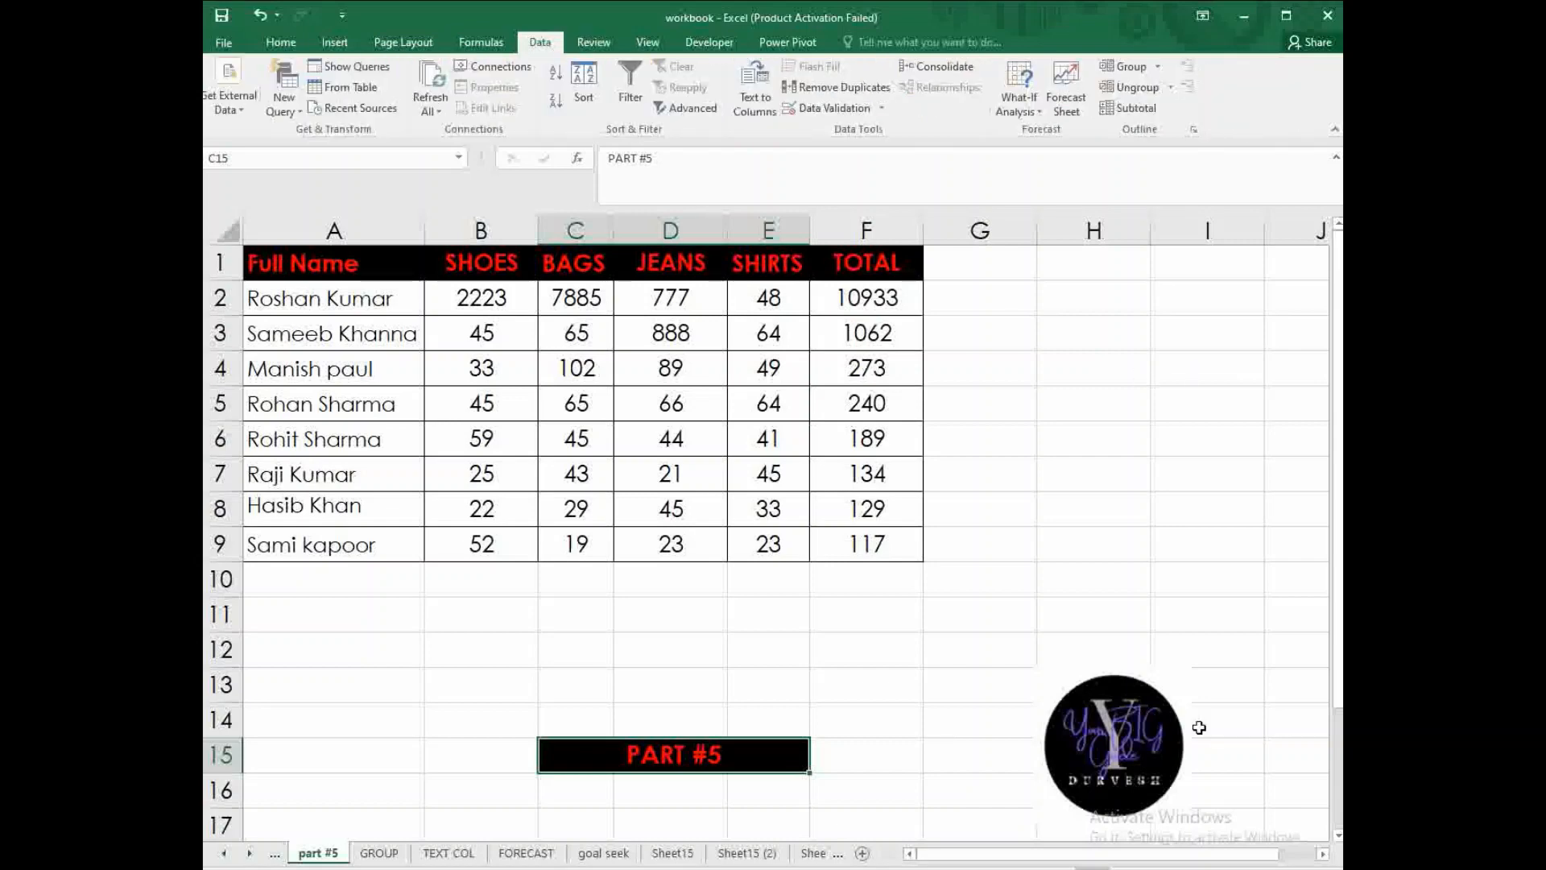
pyautogui.click(1142, 752)
pyautogui.click(1083, 508)
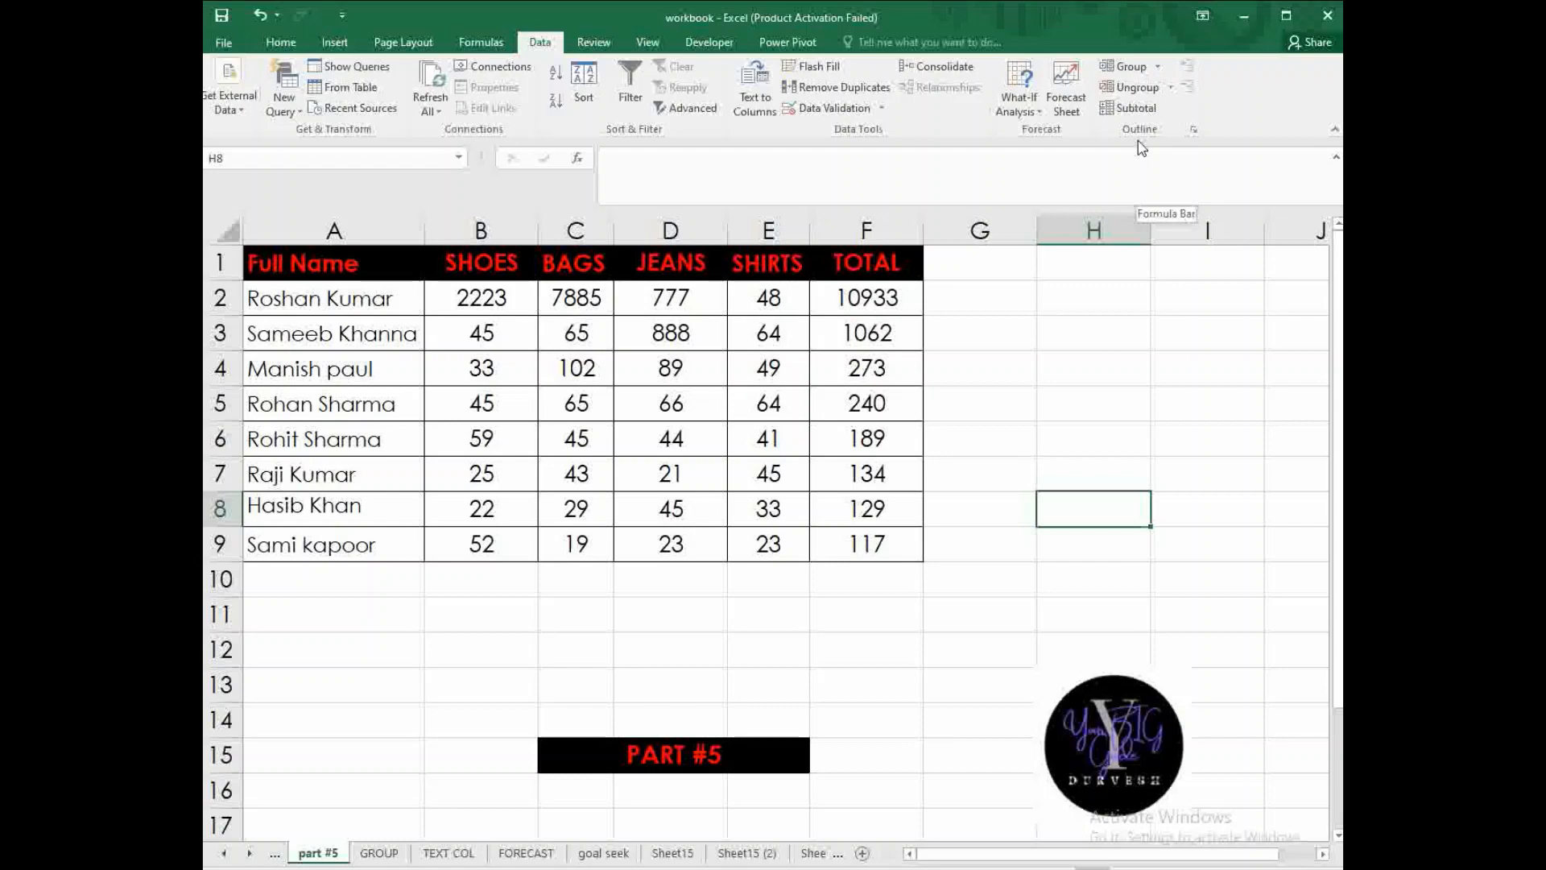
pyautogui.click(247, 113)
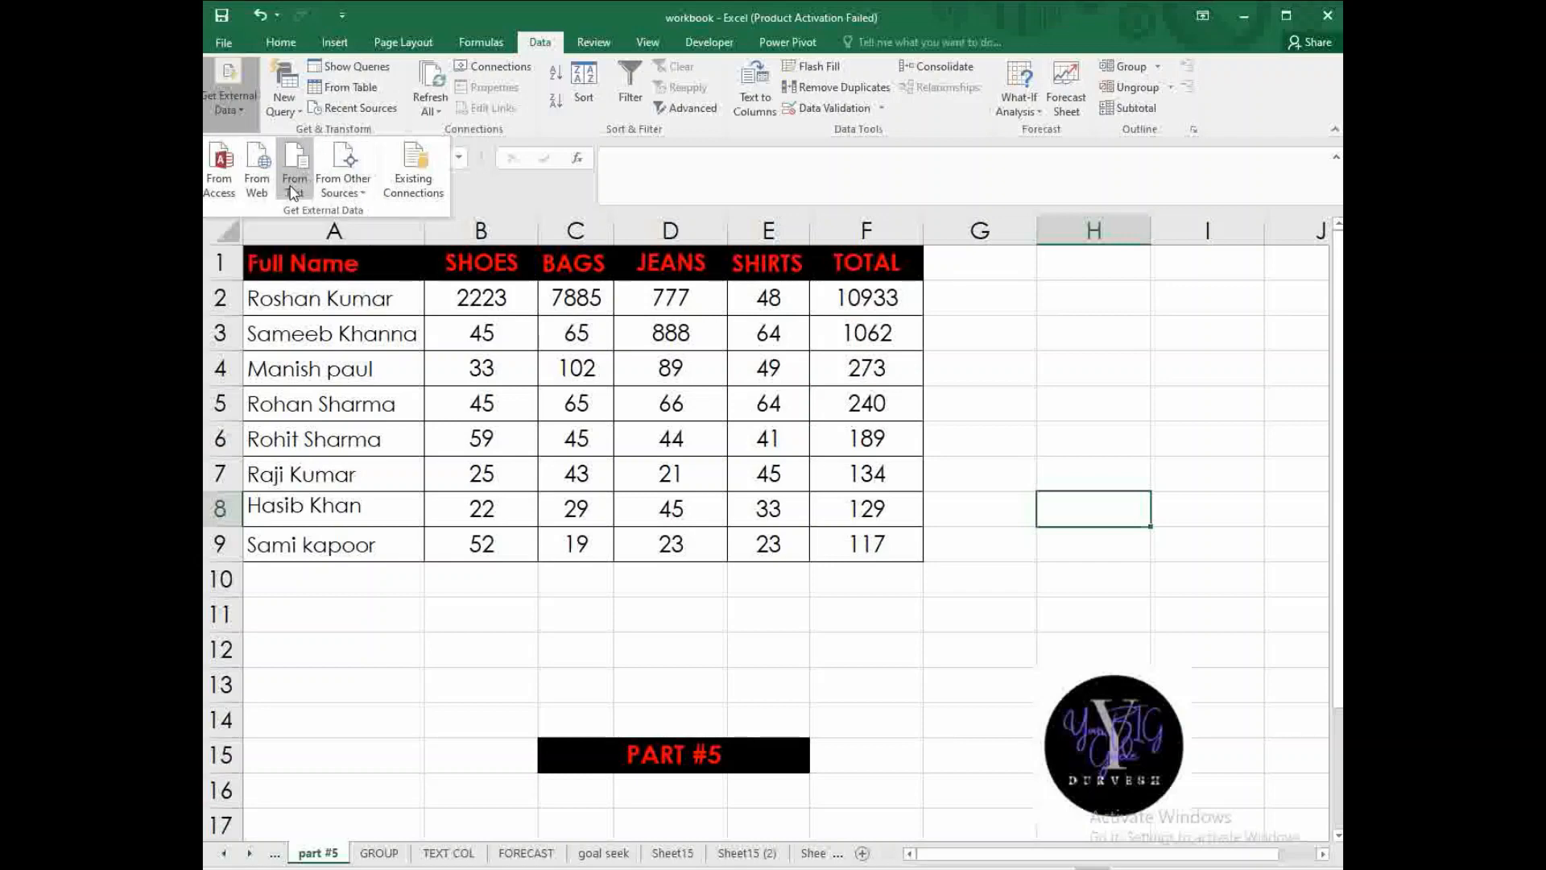
# - Import the existing 'data file' query connection as a Table on a new worksheet
pyautogui.click(412, 182)
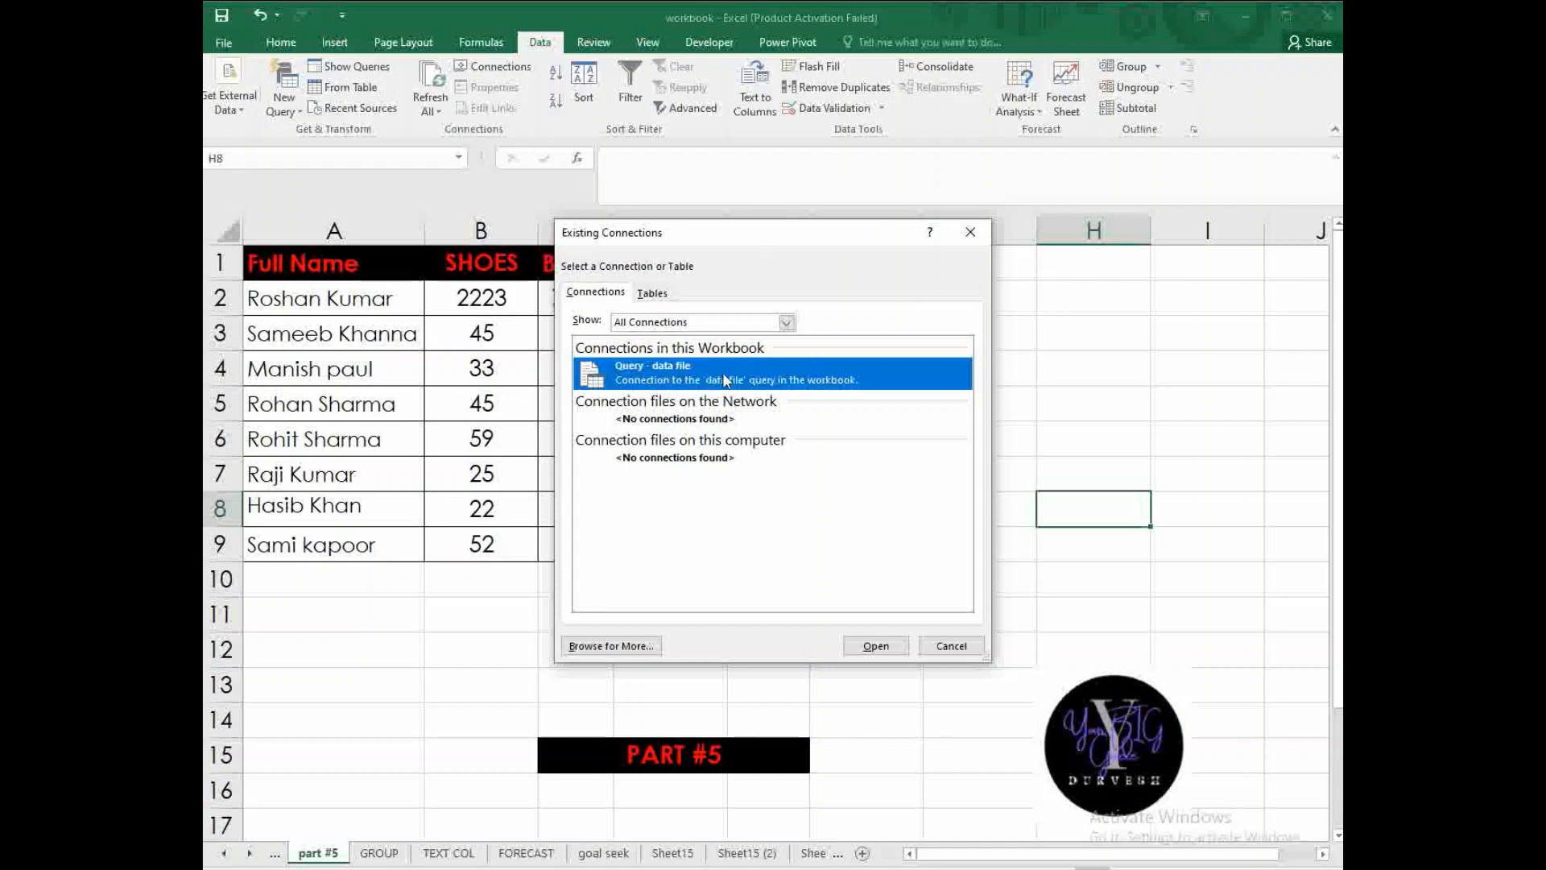
pyautogui.click(898, 647)
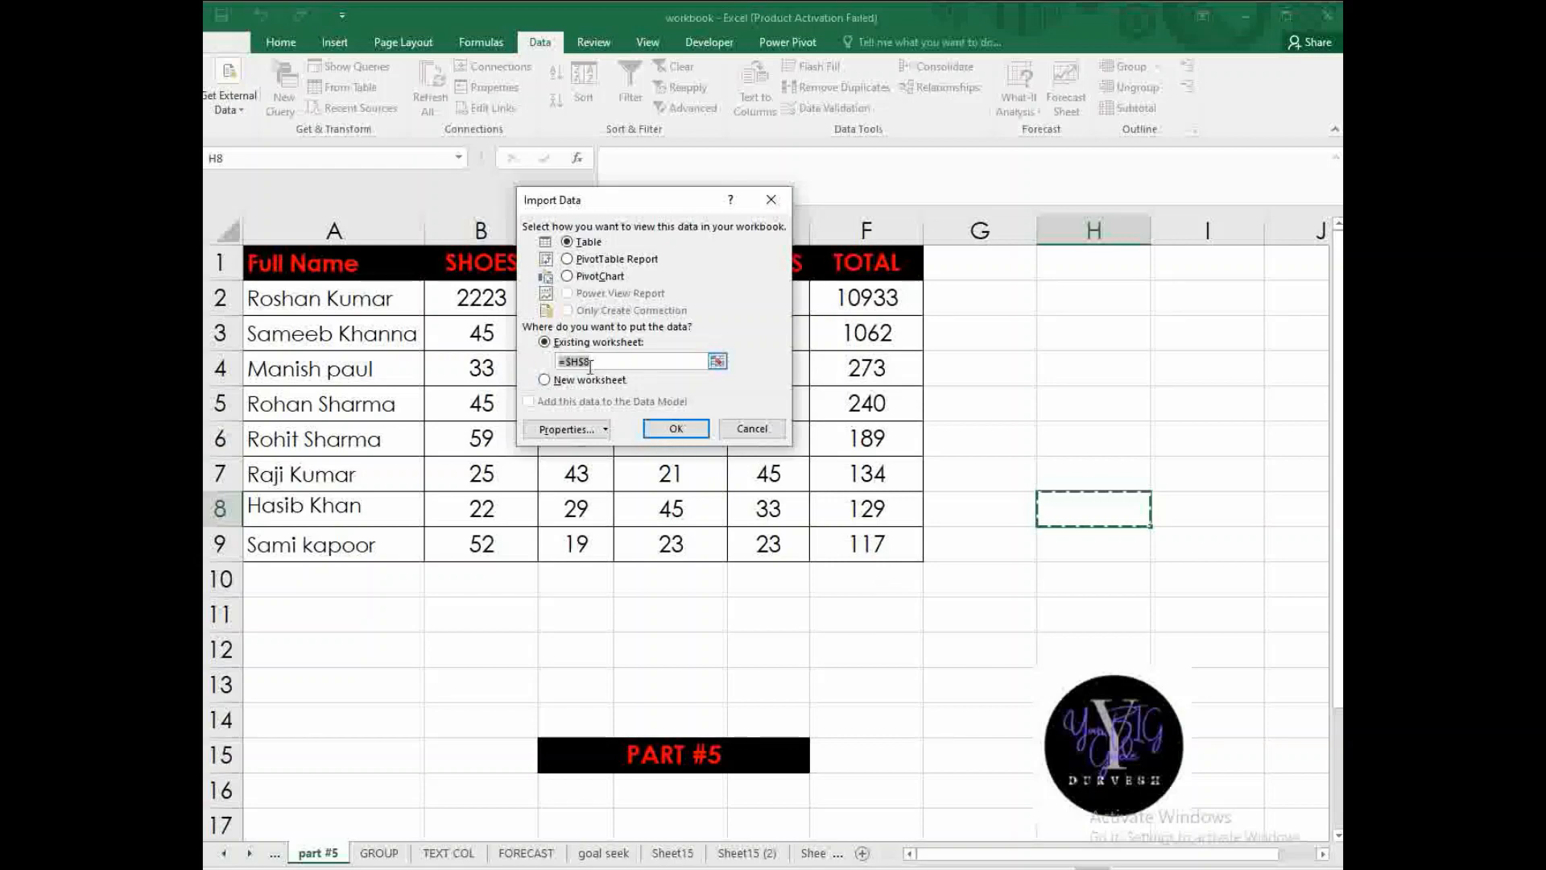
pyautogui.click(546, 380)
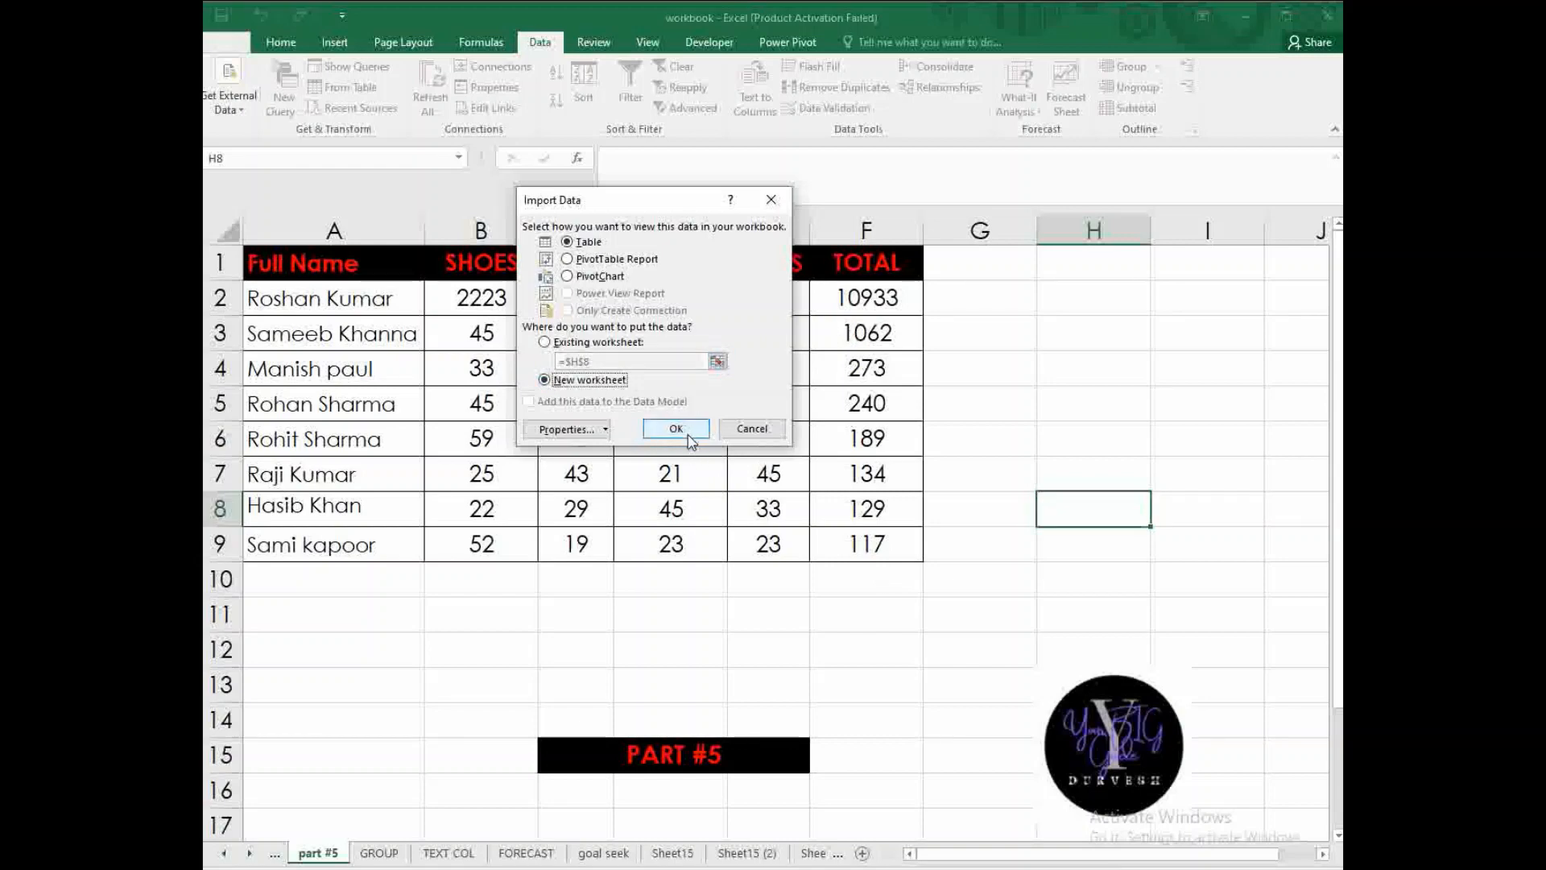
pyautogui.click(594, 262)
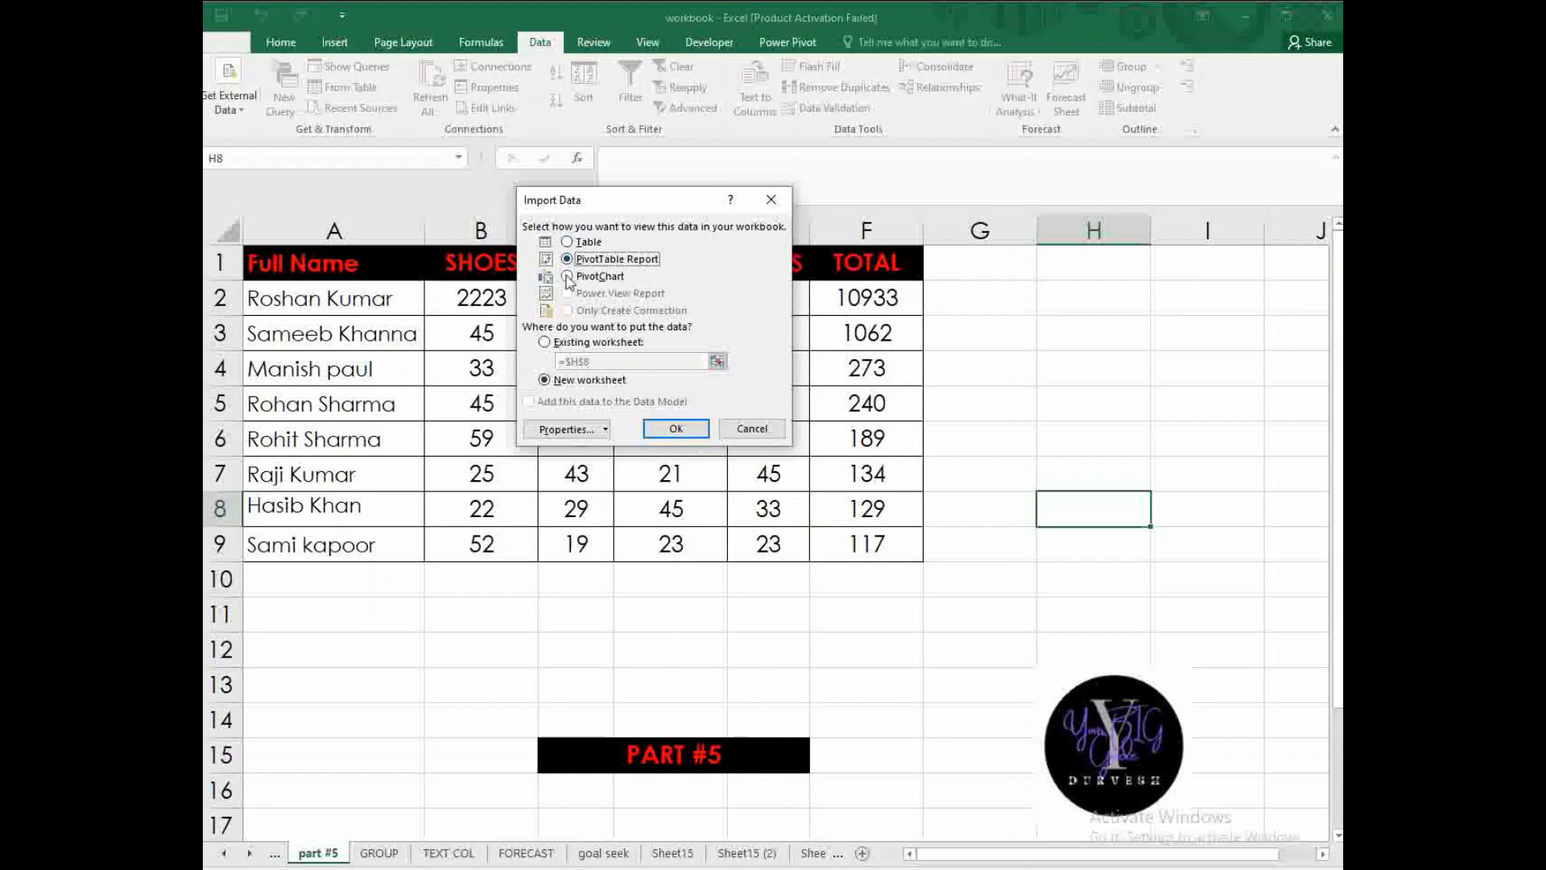
pyautogui.click(597, 276)
pyautogui.click(572, 243)
pyautogui.click(673, 428)
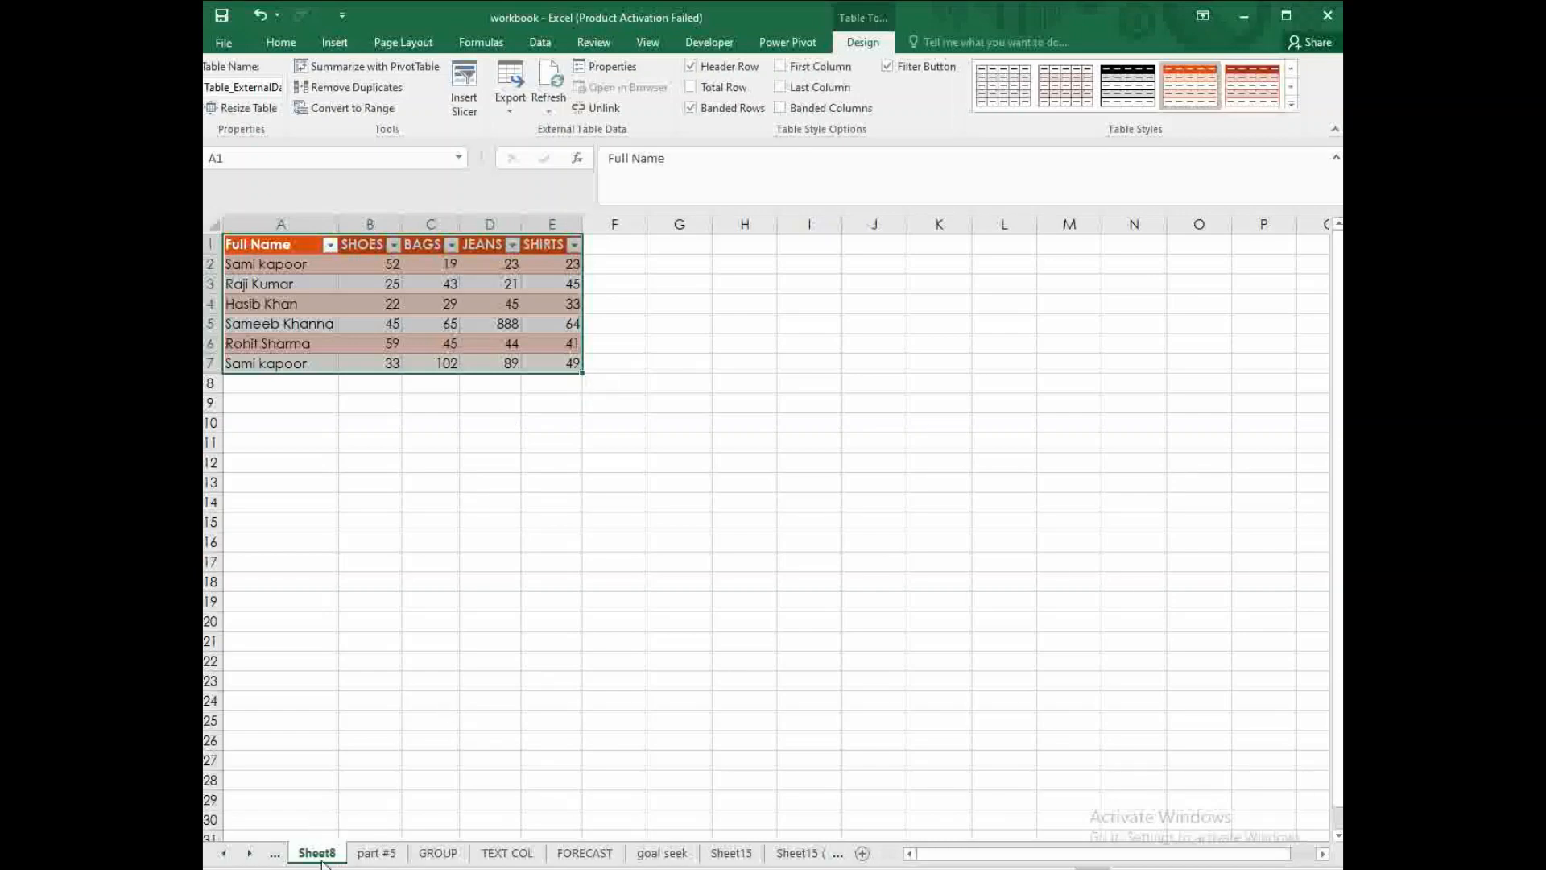
# - Select cell A3 in the imported table, view its Query tab, then go to part #5
pyautogui.click(379, 400)
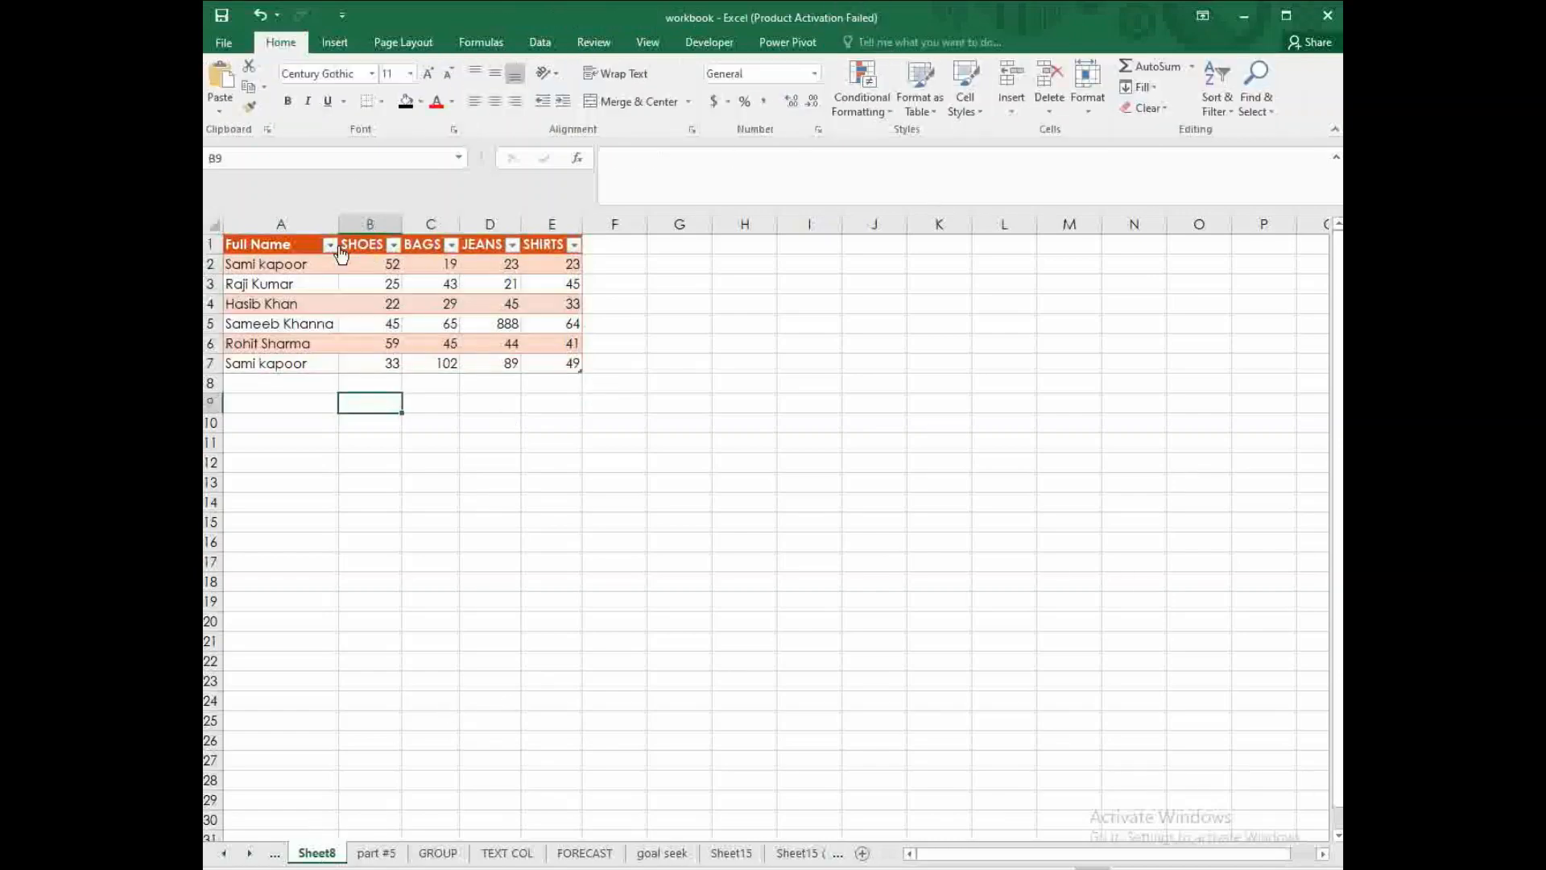
pyautogui.click(280, 283)
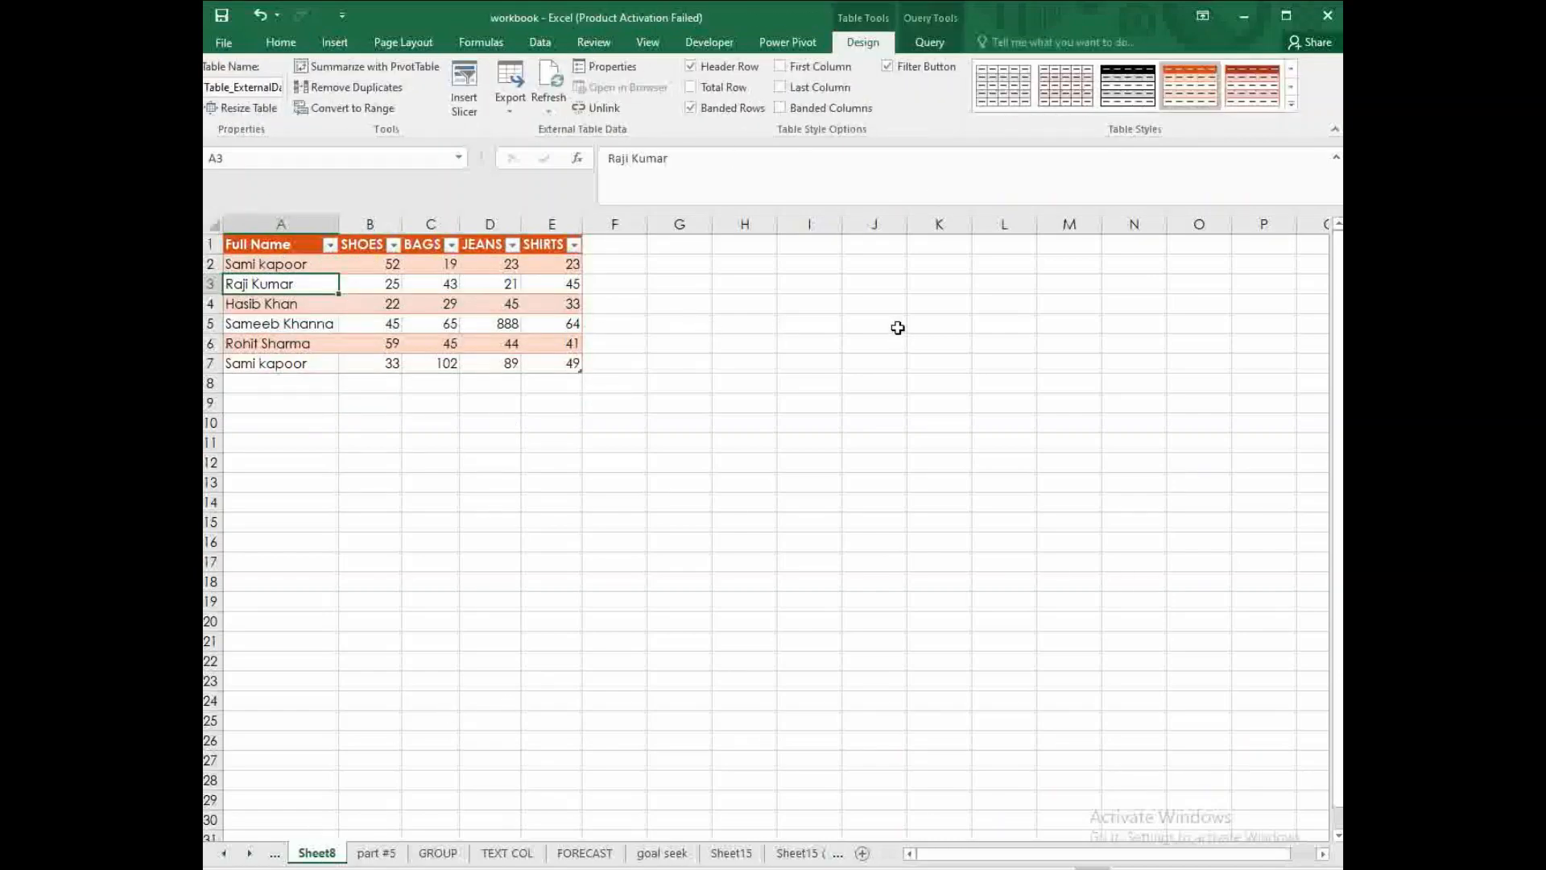
pyautogui.click(926, 41)
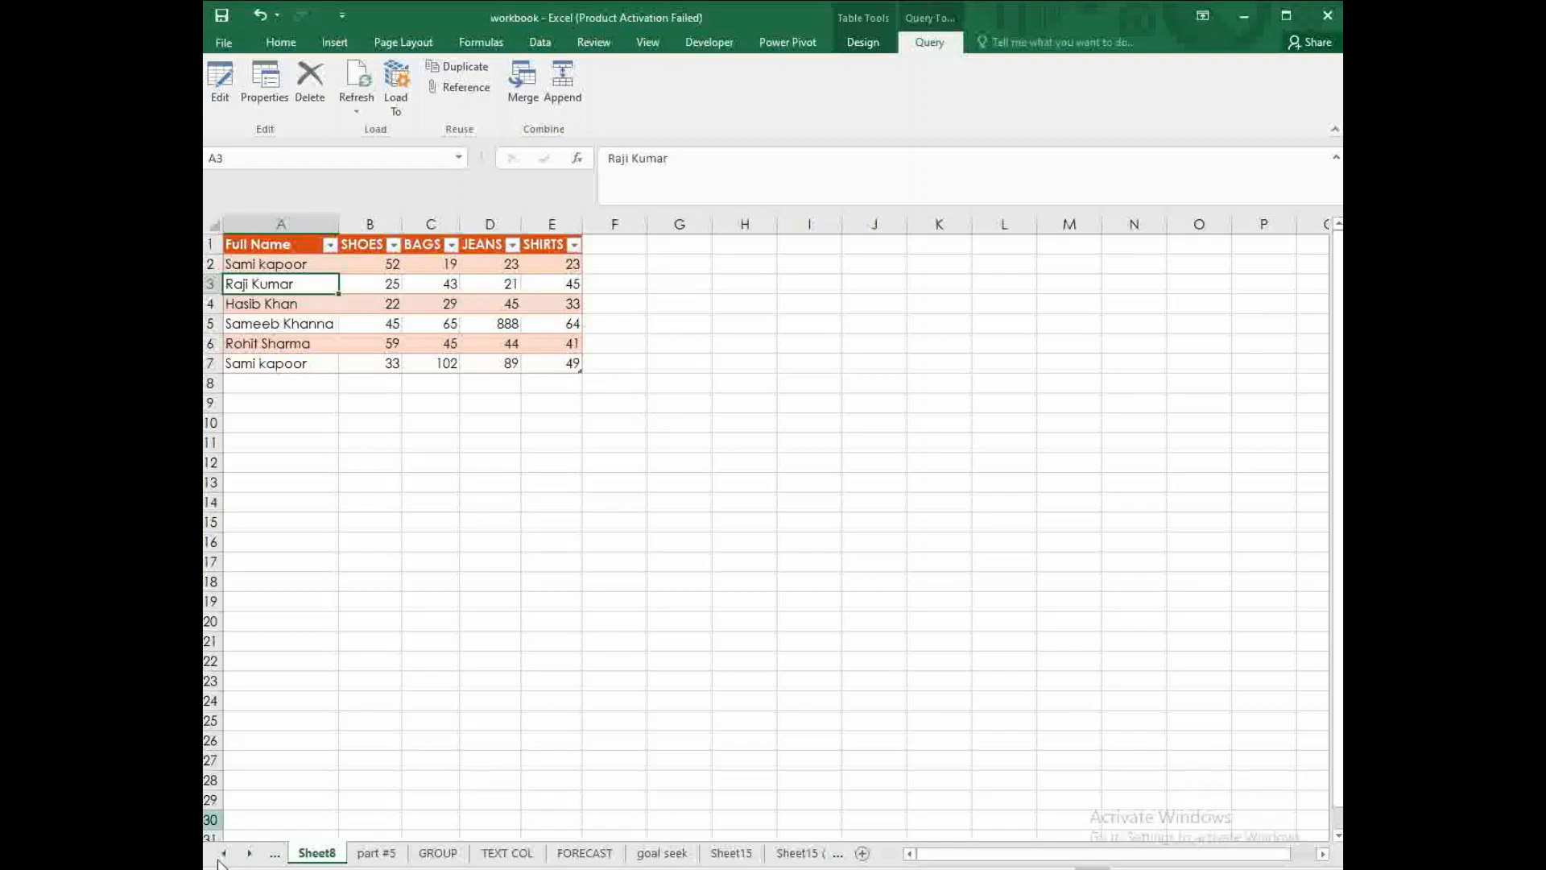
pyautogui.click(376, 852)
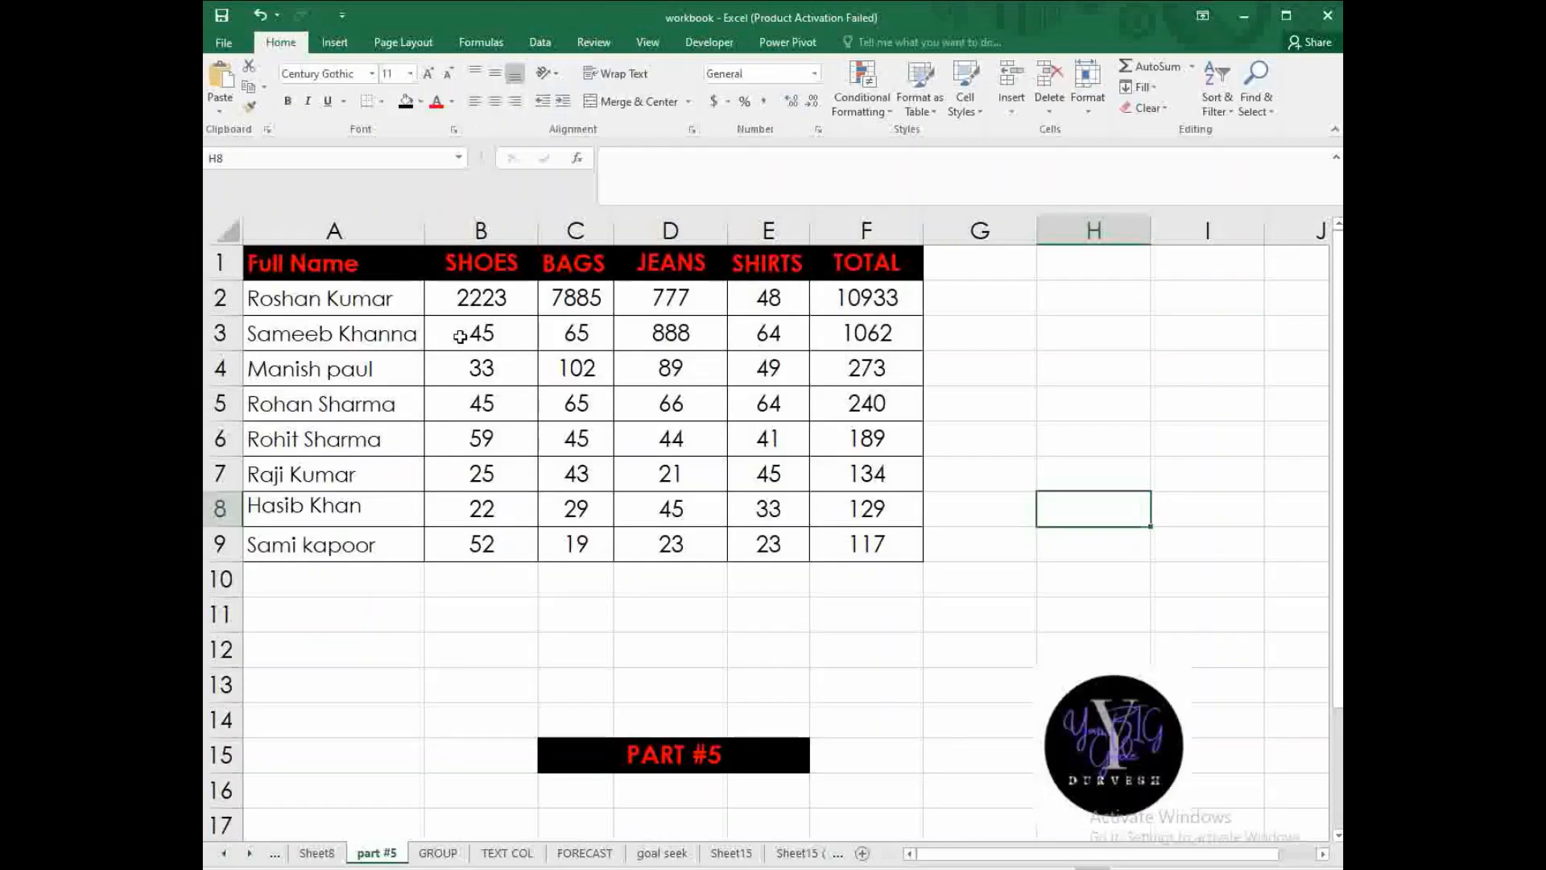
# - Show the workbook queries, flip between 'data file' and 'data file (2)', then return to part #5
pyautogui.click(537, 42)
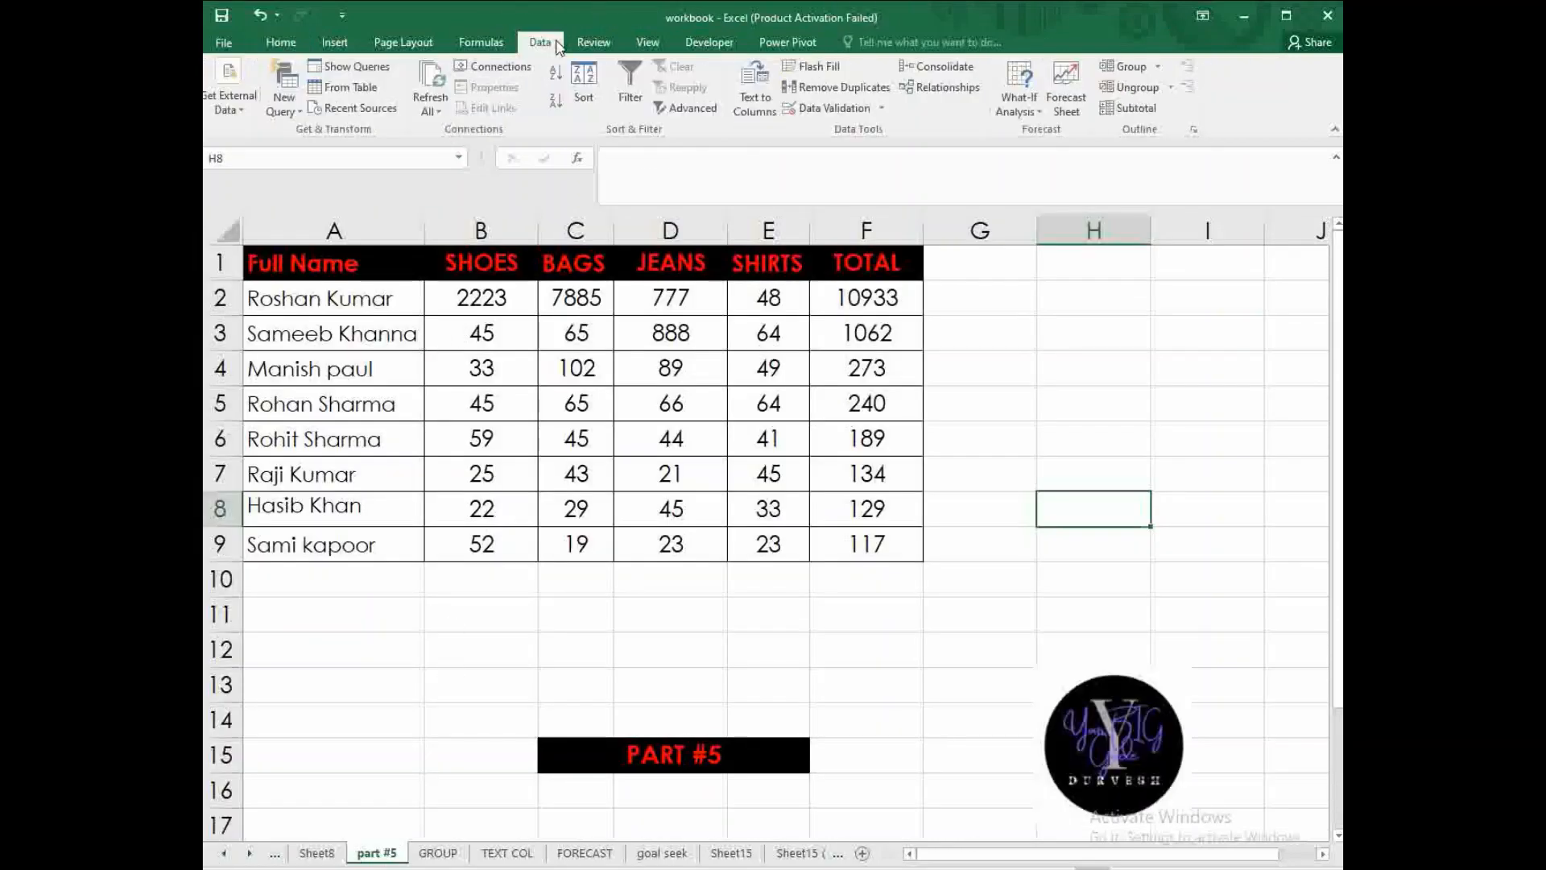
pyautogui.click(386, 73)
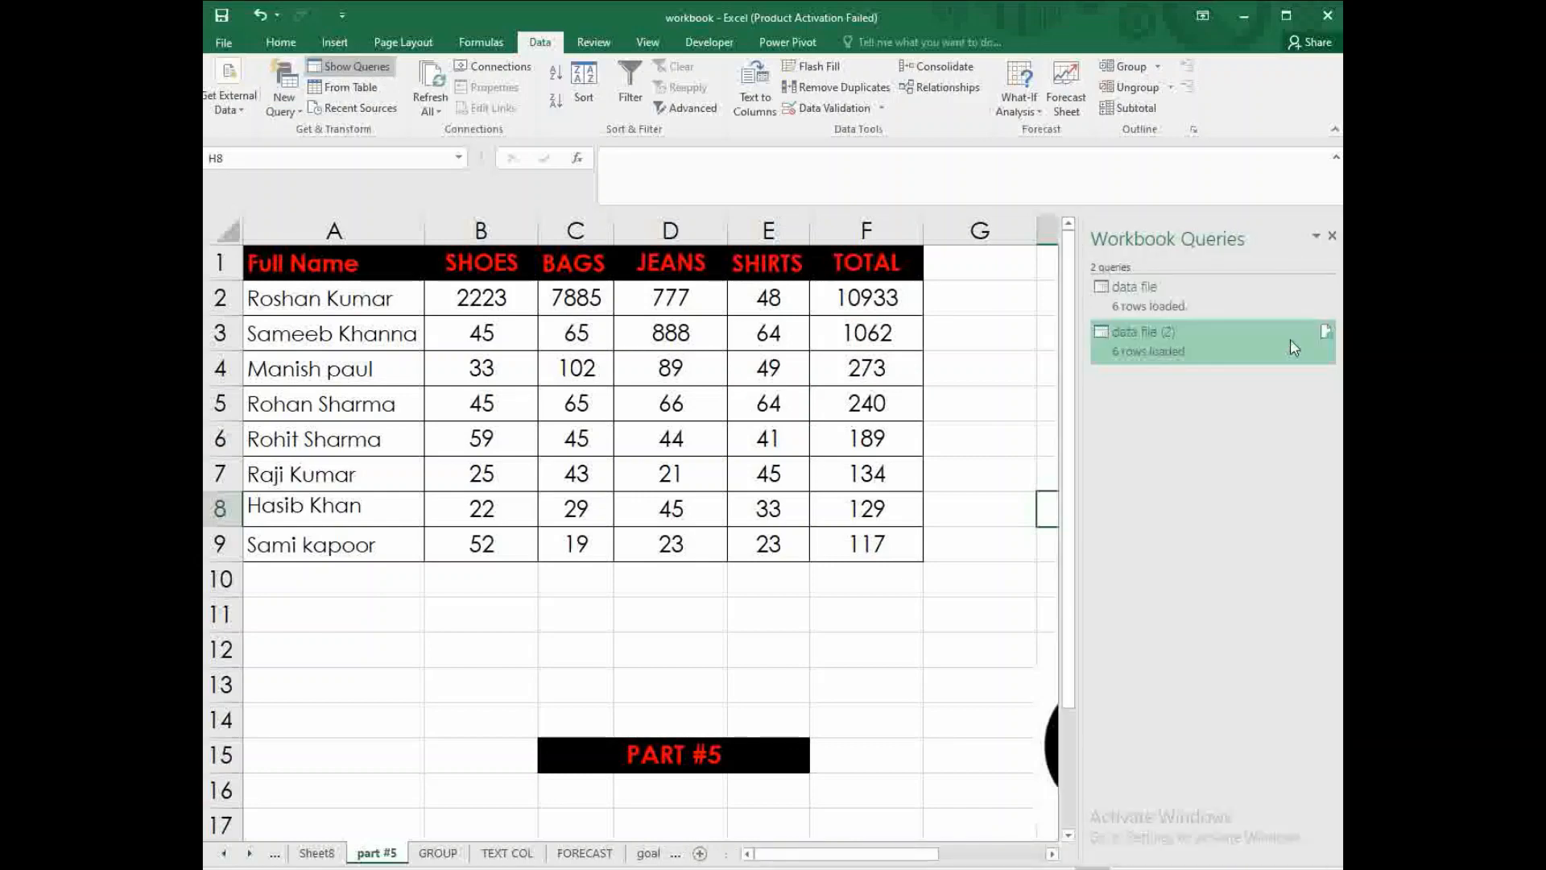
pyautogui.click(1194, 296)
pyautogui.click(1205, 357)
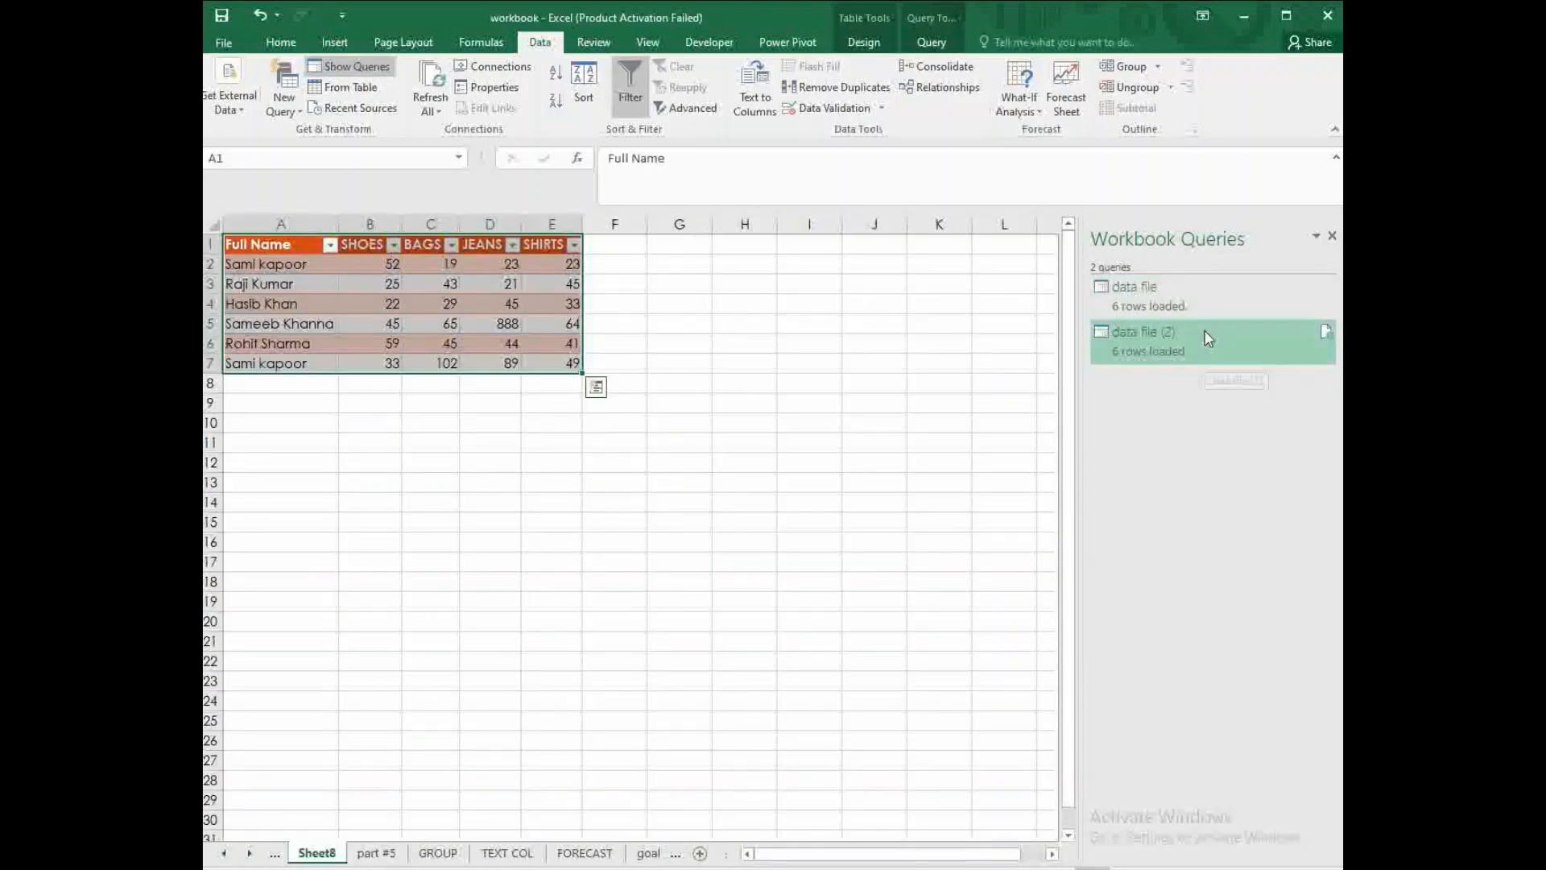
pyautogui.click(1196, 292)
pyautogui.click(1255, 350)
pyautogui.click(1236, 297)
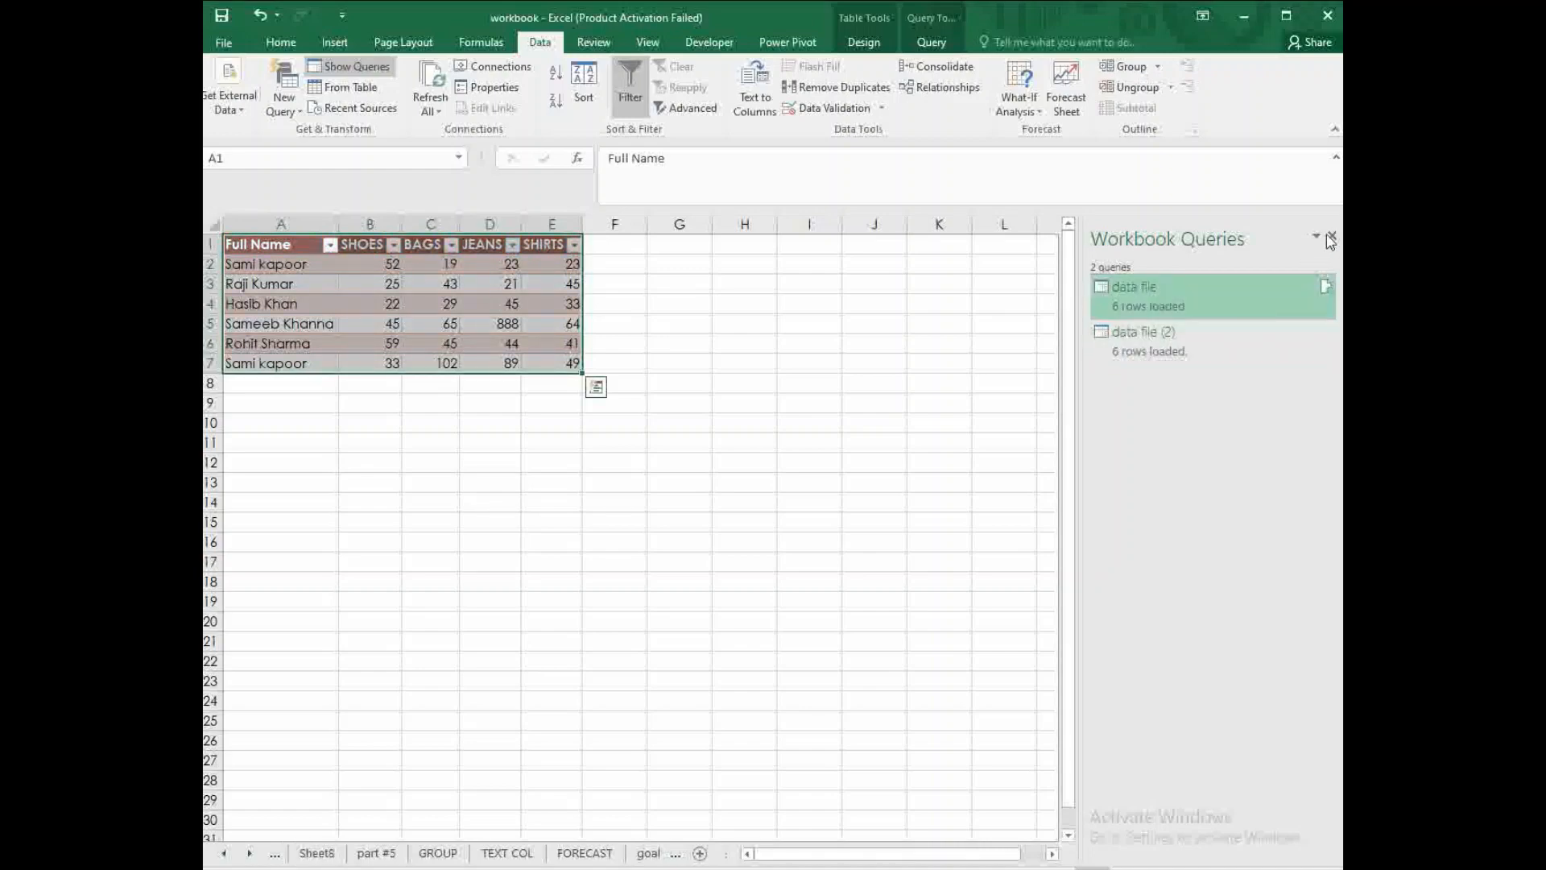
pyautogui.click(1331, 238)
pyautogui.click(316, 852)
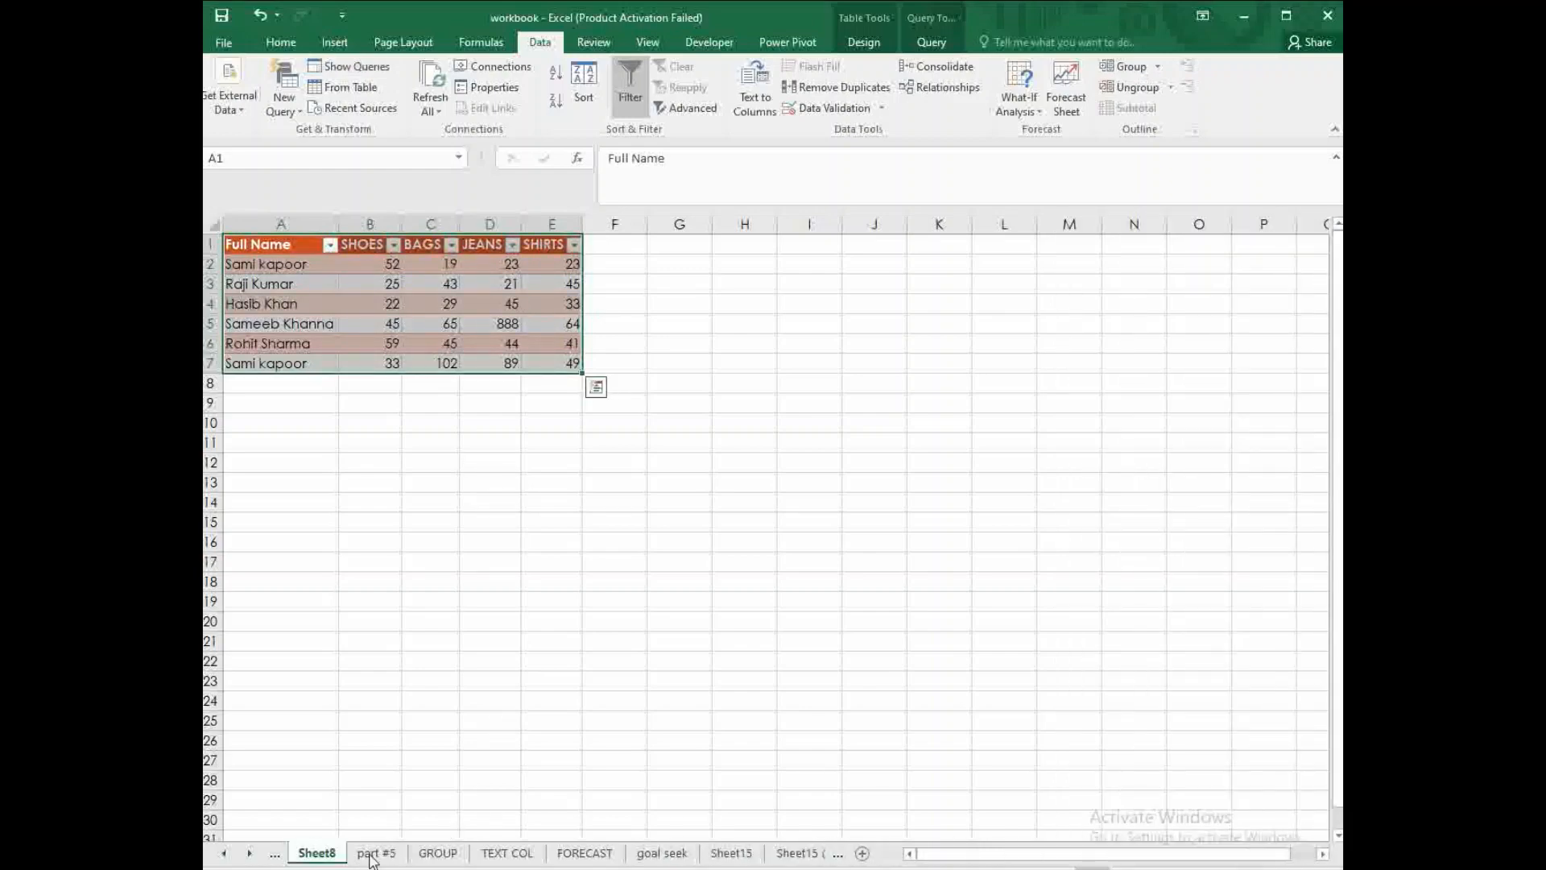
pyautogui.click(372, 853)
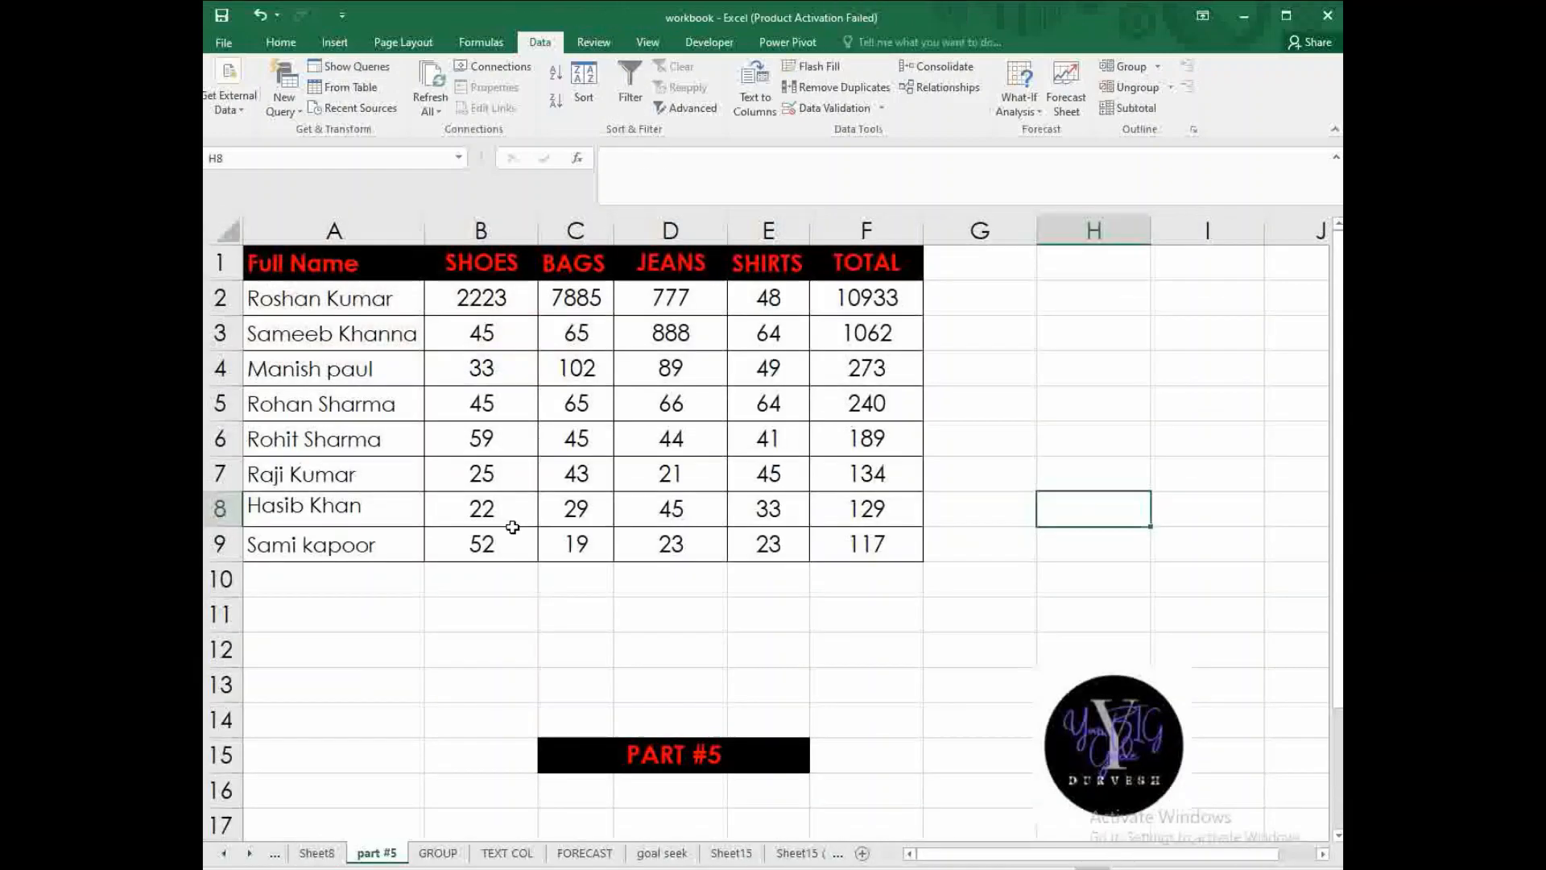
pyautogui.click(358, 110)
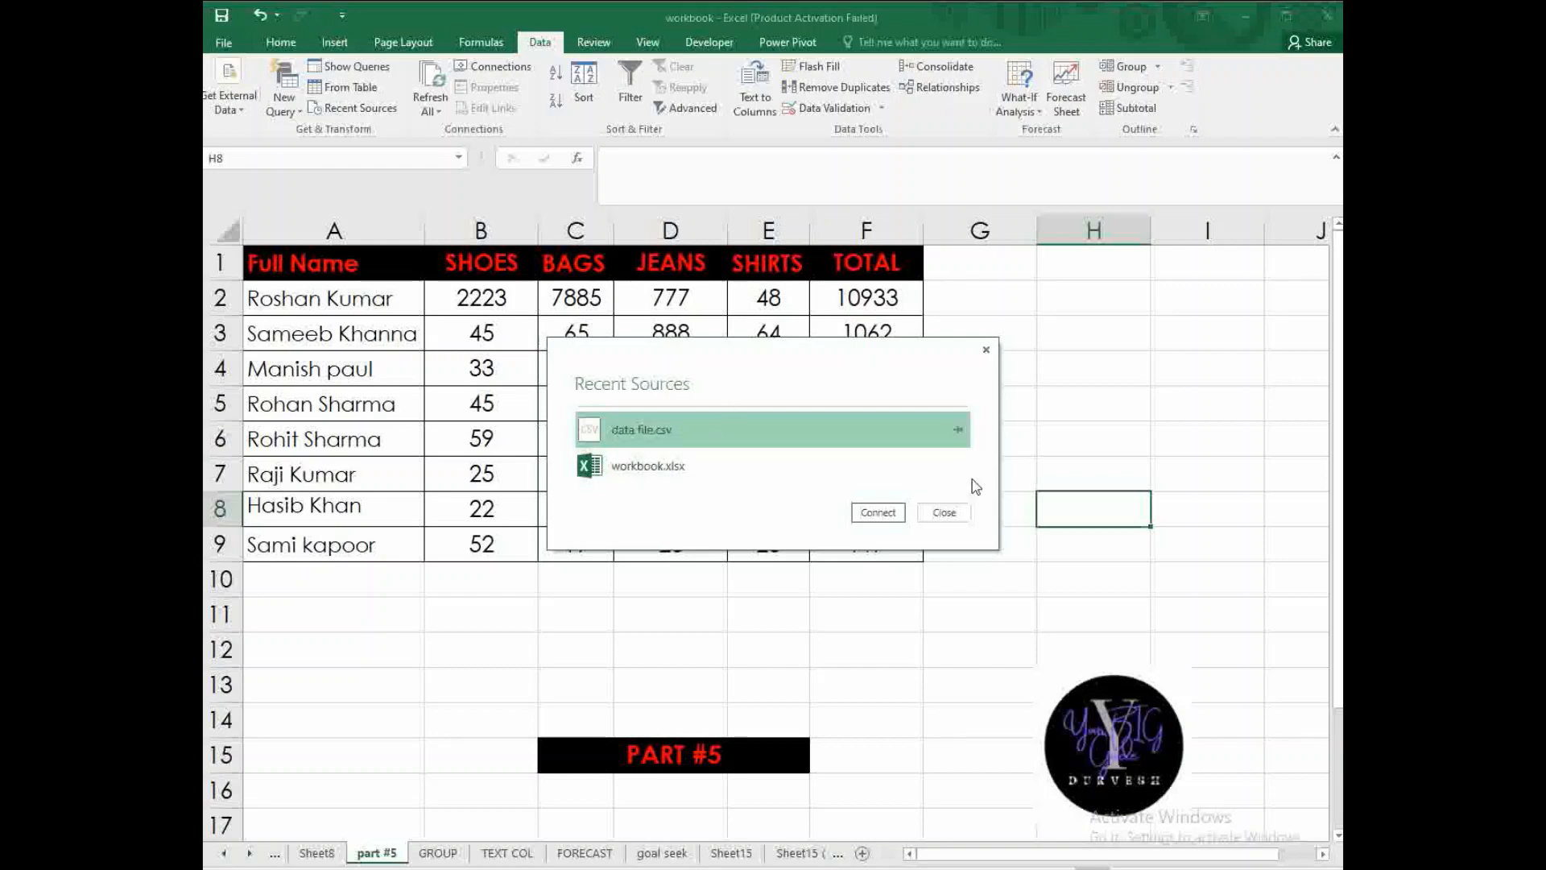
pyautogui.click(959, 512)
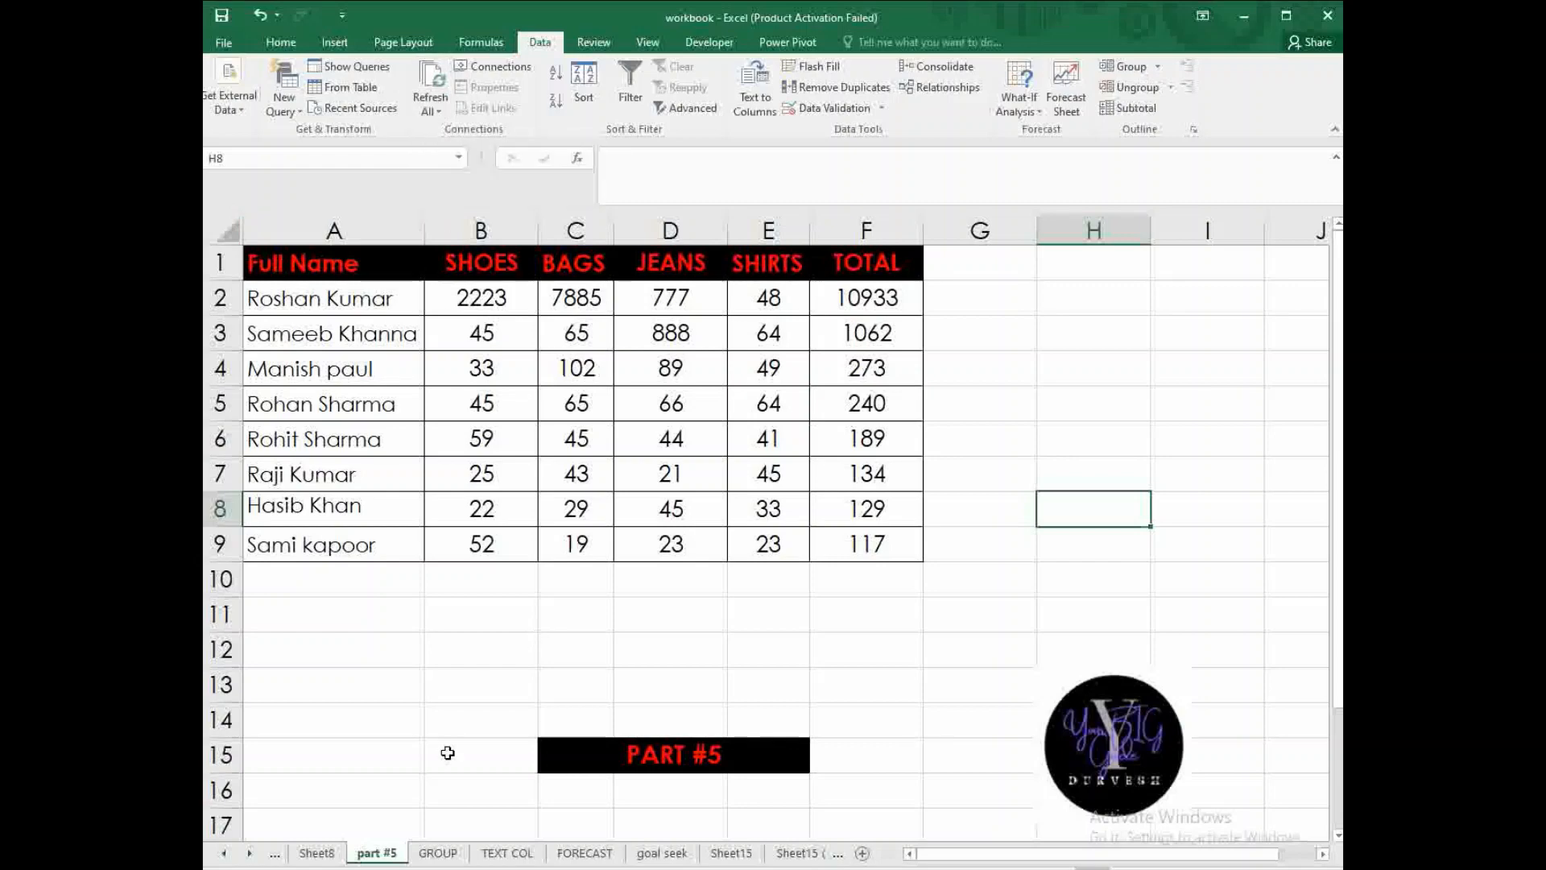
# - Refresh the query table on Sheet8, check Sheet3 and GROUP, and return to part #5
pyautogui.click(317, 853)
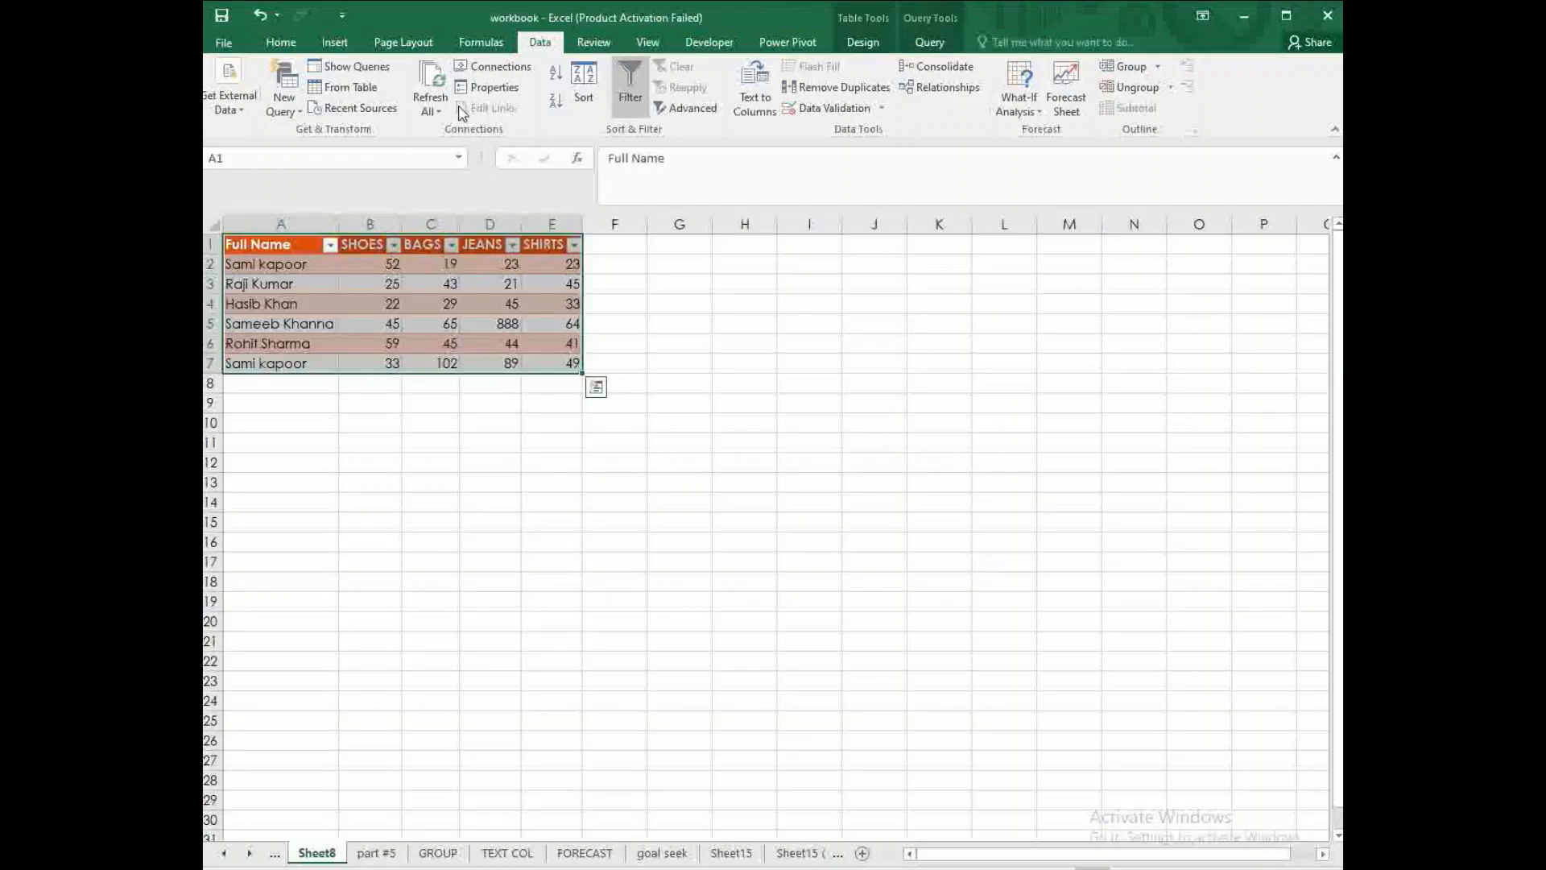
pyautogui.click(432, 110)
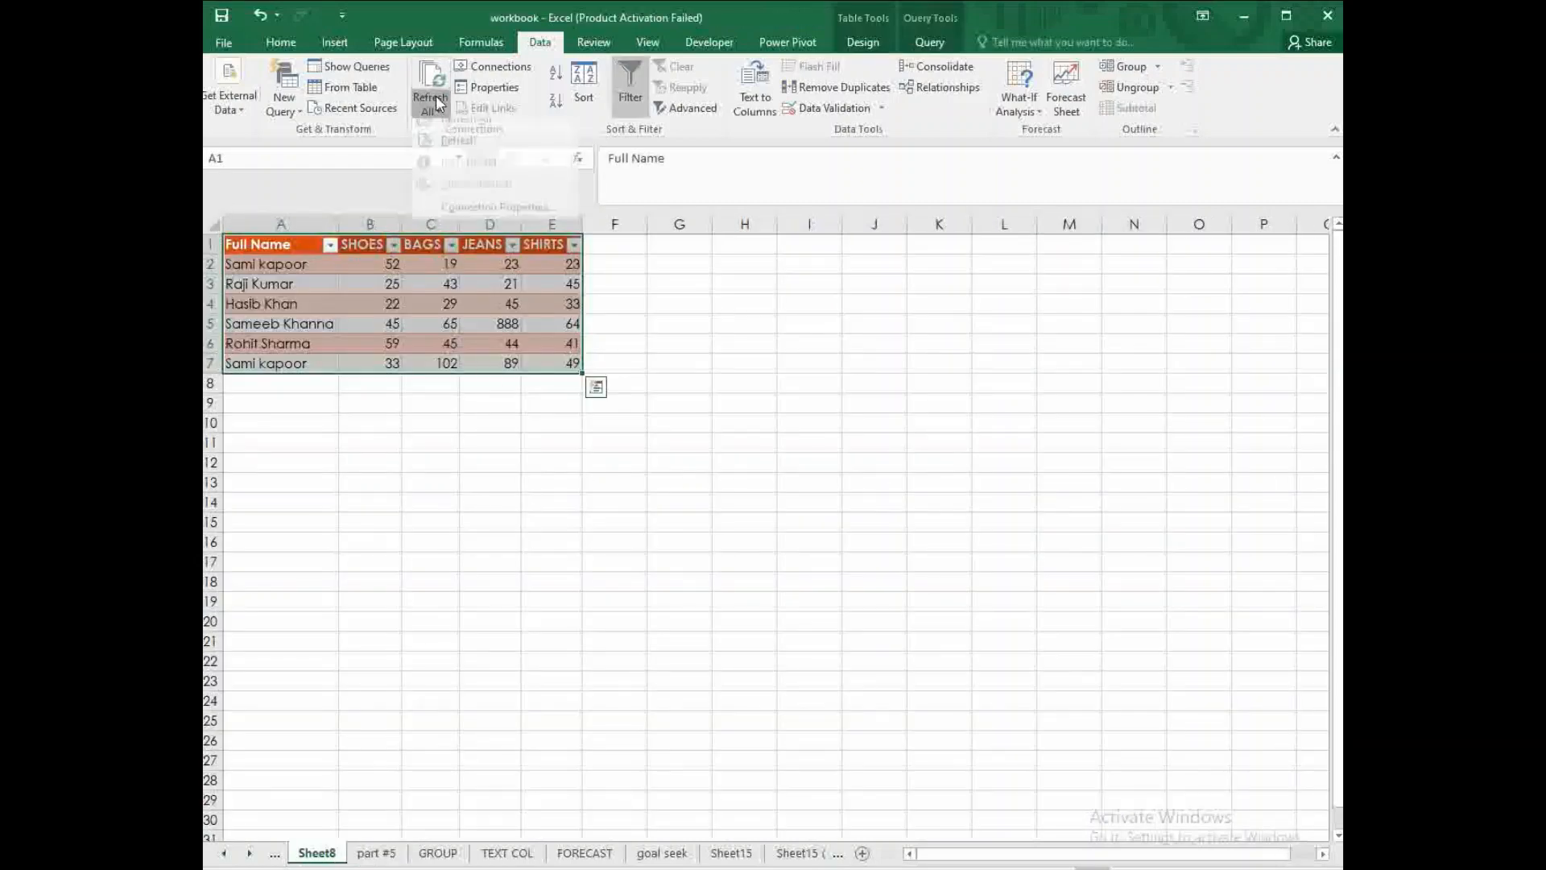
pyautogui.click(451, 152)
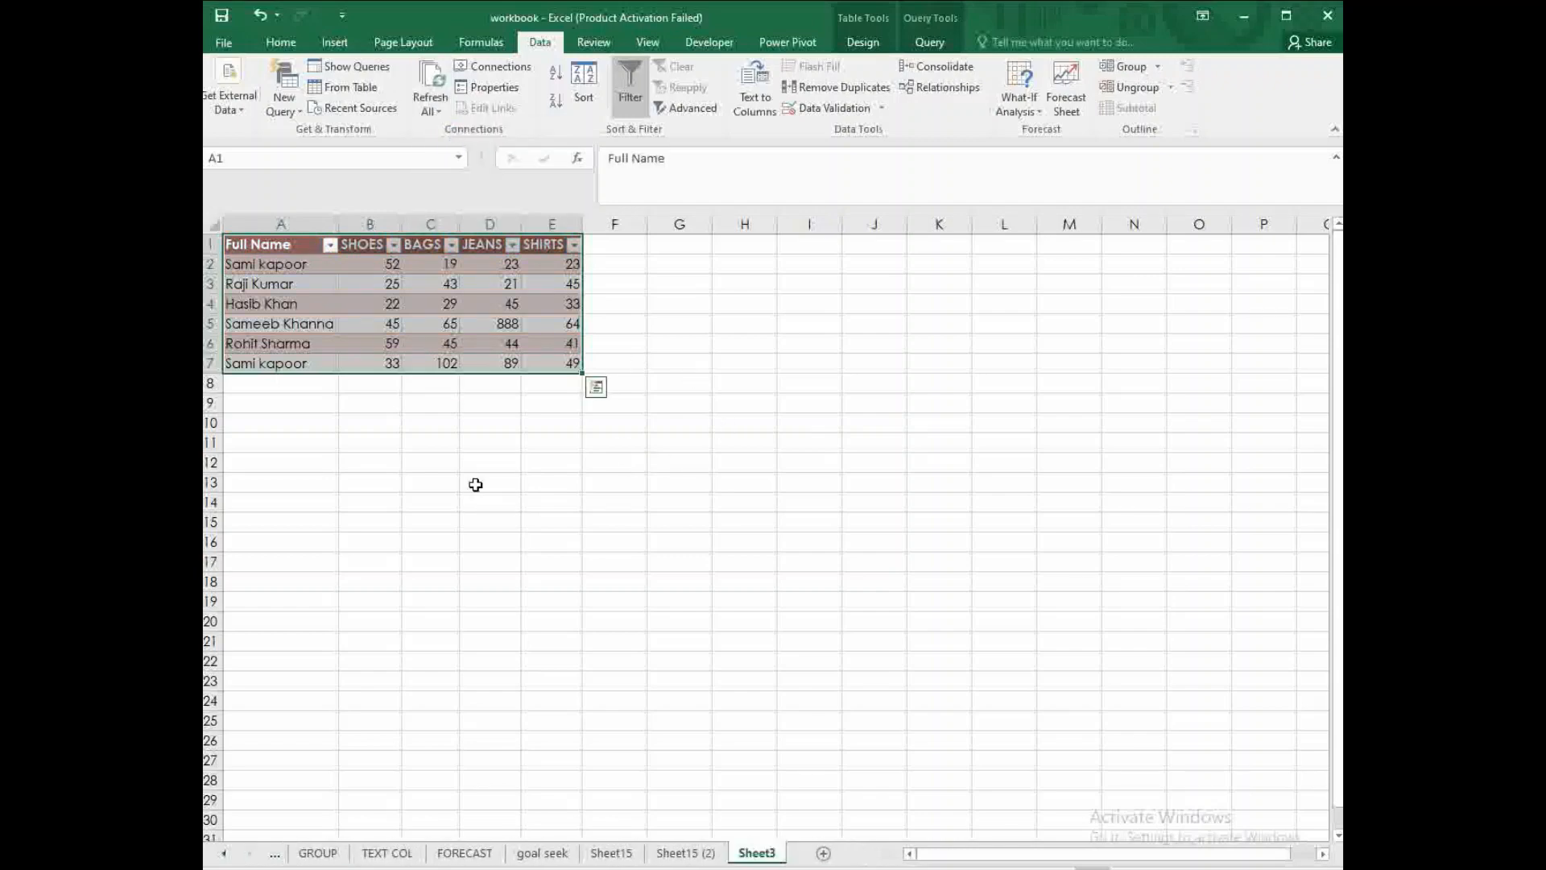
pyautogui.click(423, 429)
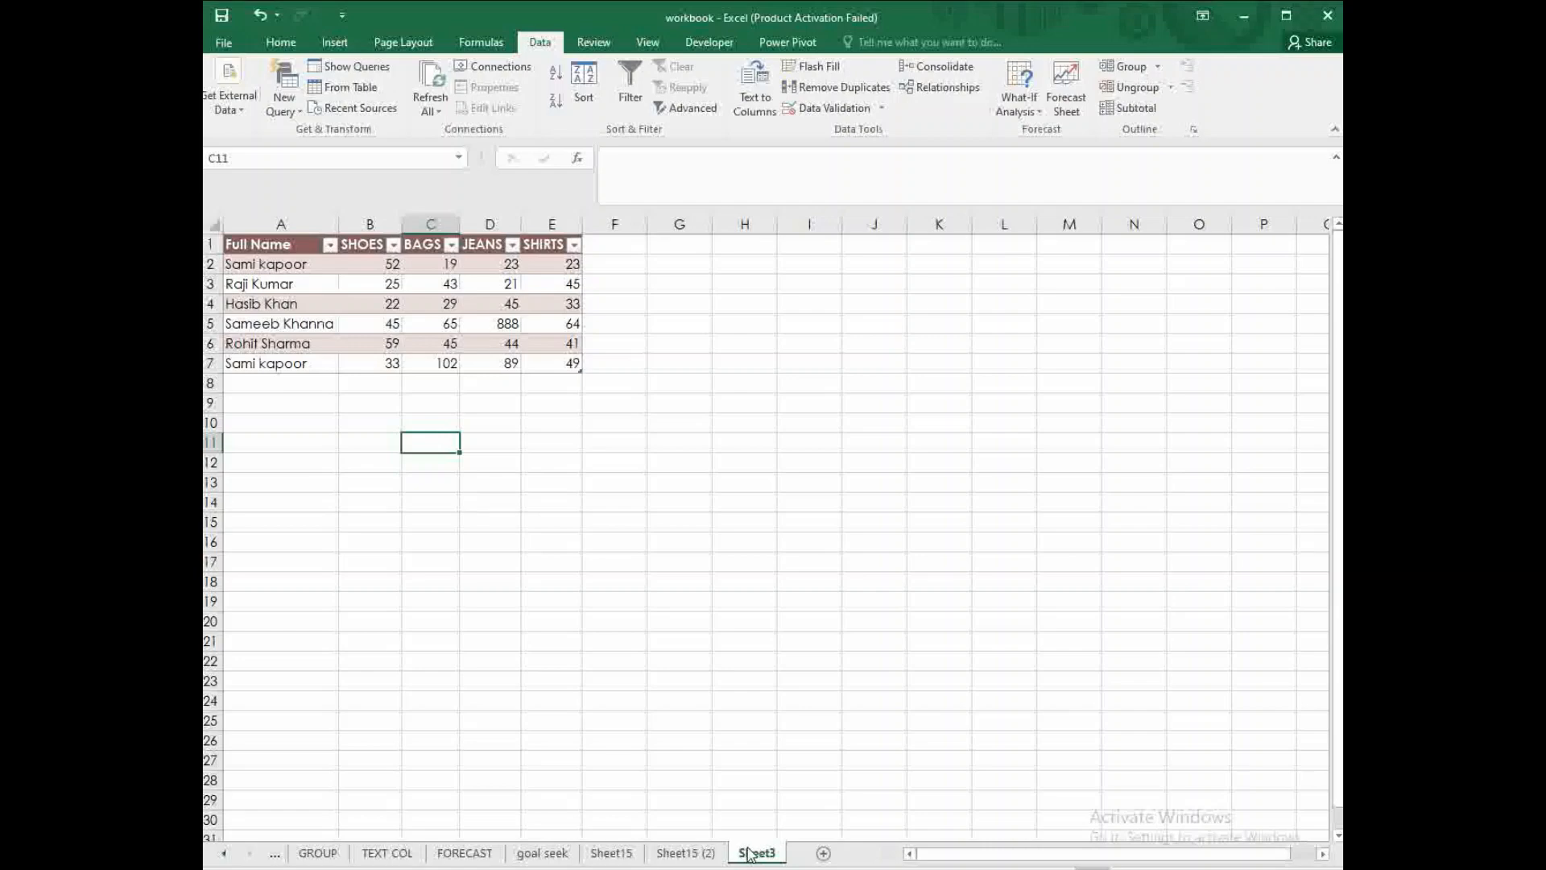
pyautogui.click(313, 855)
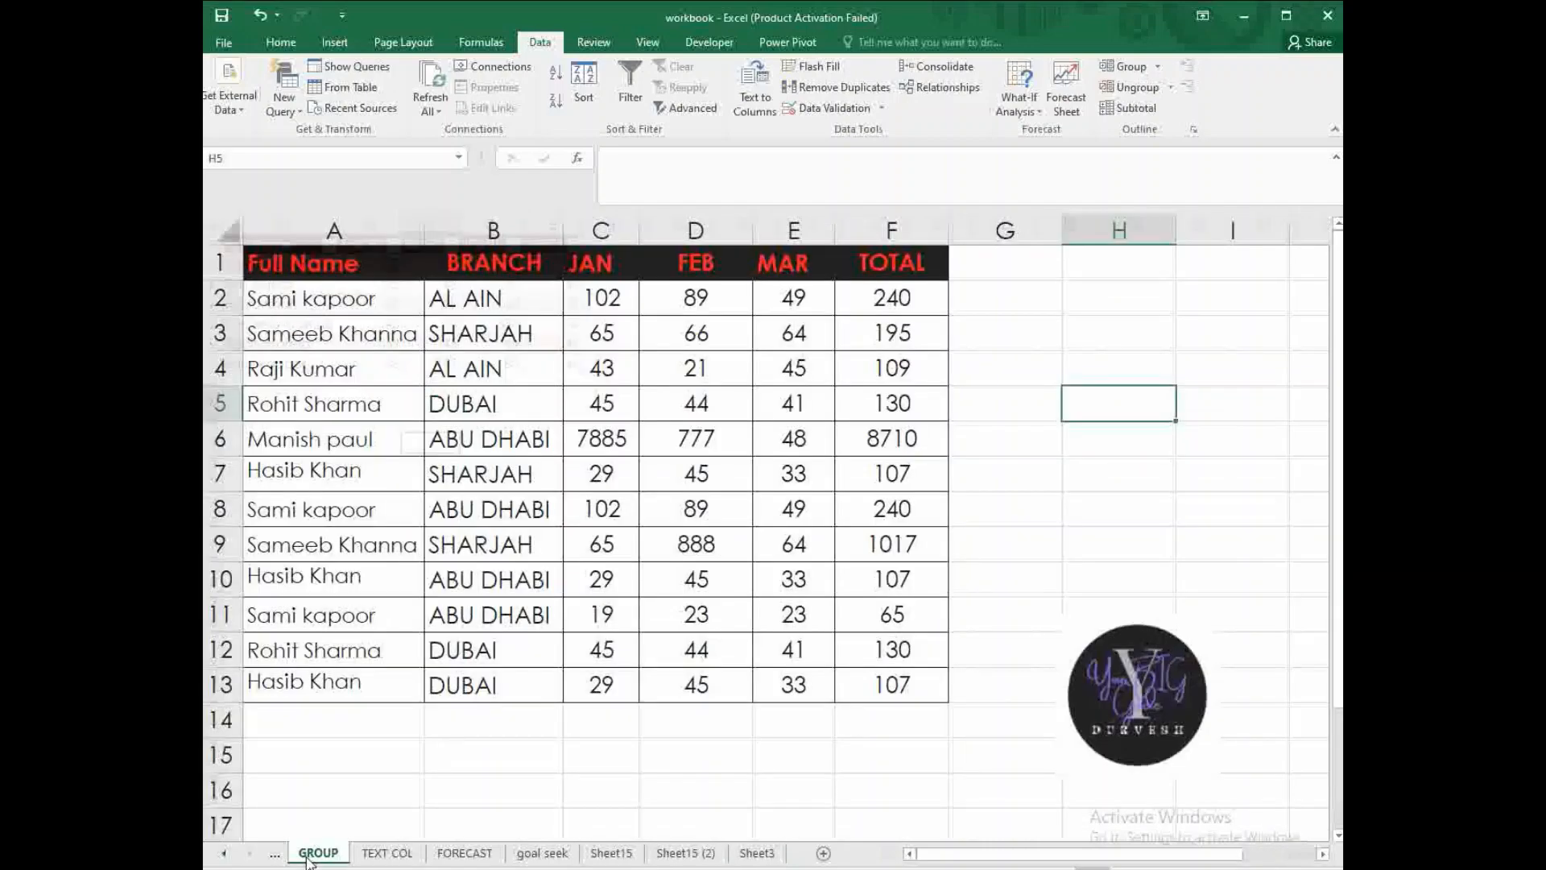
pyautogui.click(276, 854)
pyautogui.click(276, 854)
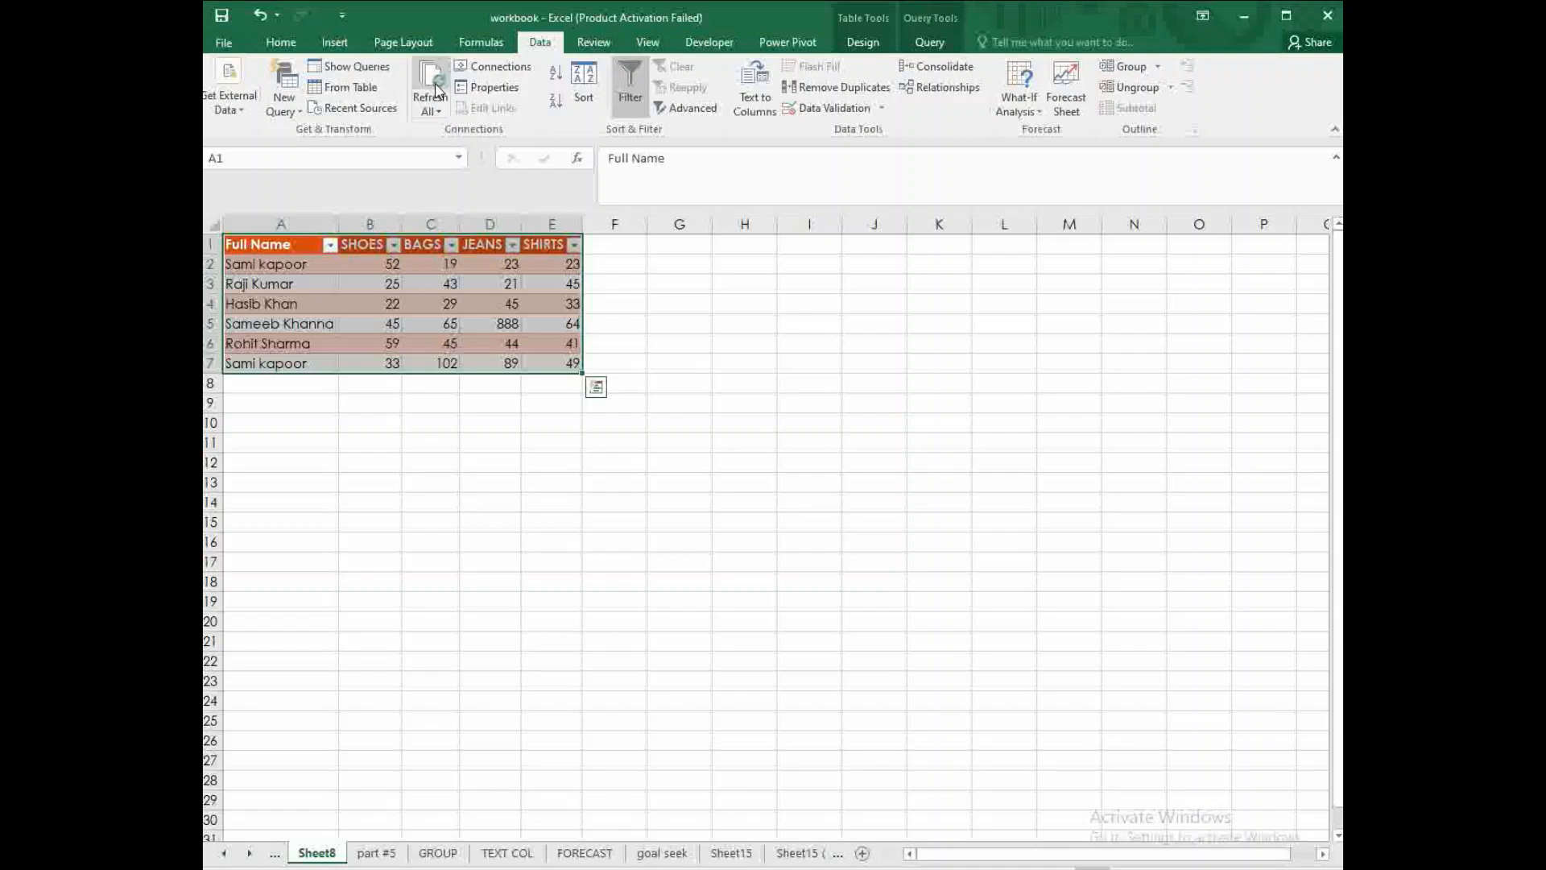
pyautogui.click(838, 853)
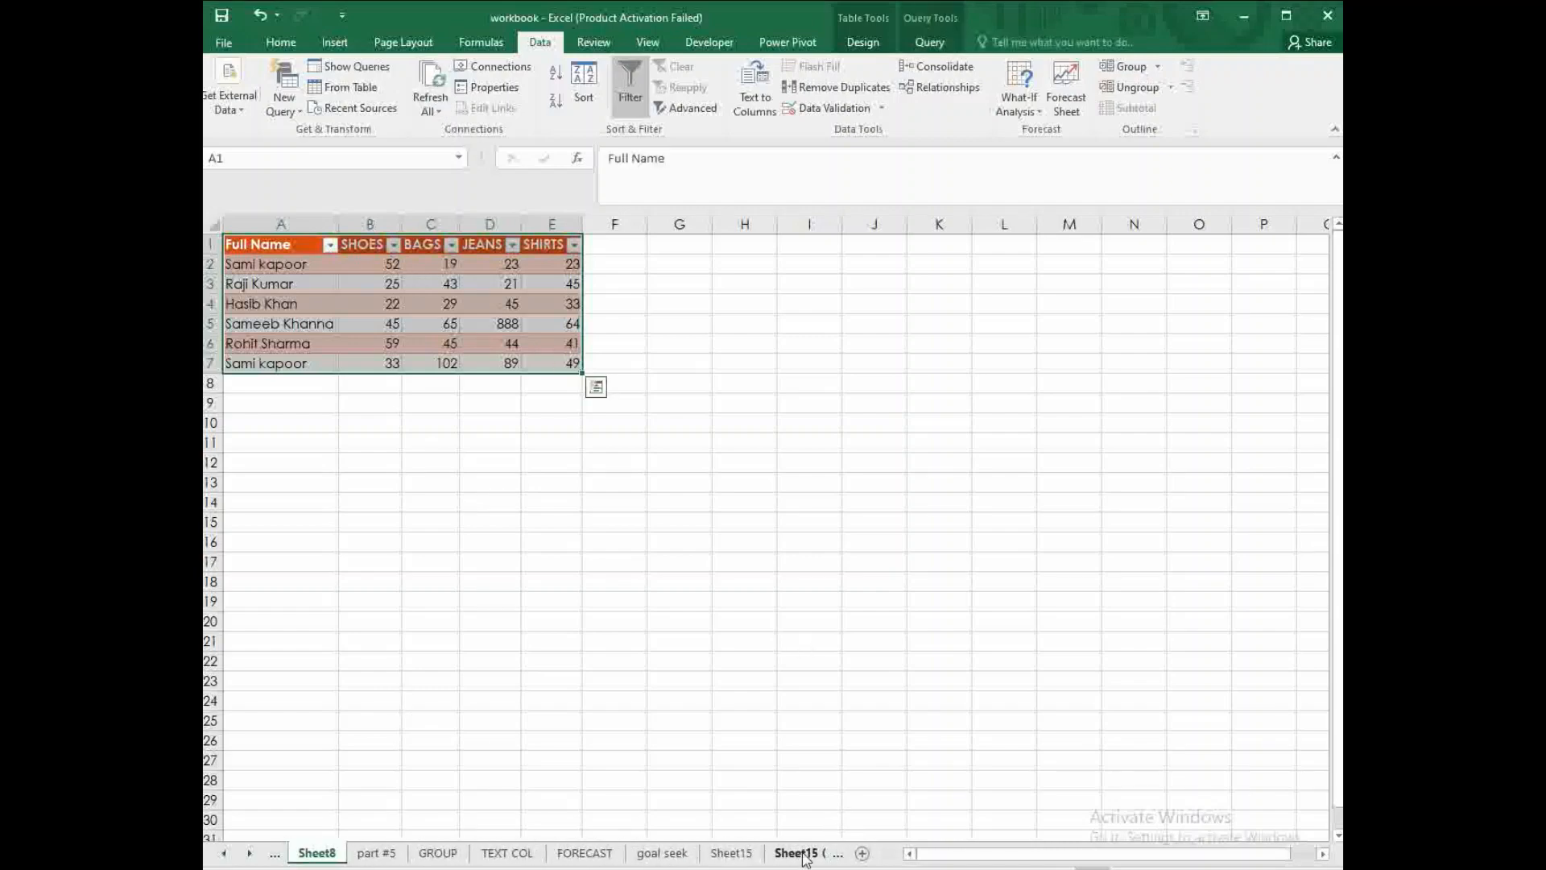
pyautogui.click(376, 853)
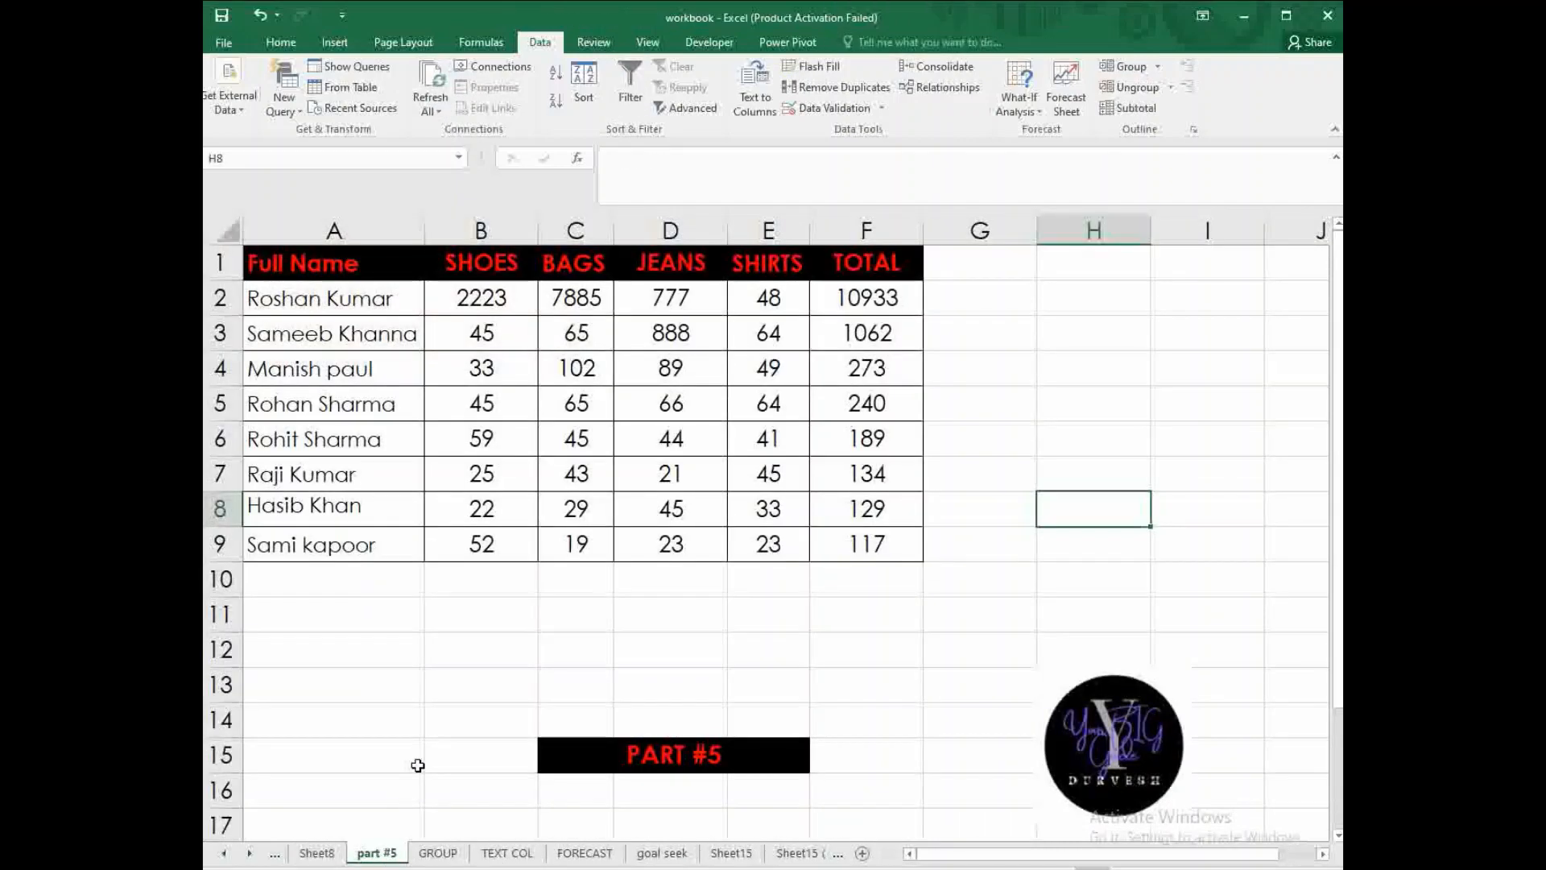
# - Refresh a data connection from the Workbook Connections list, then switch to the GROUP sheet
pyautogui.click(494, 66)
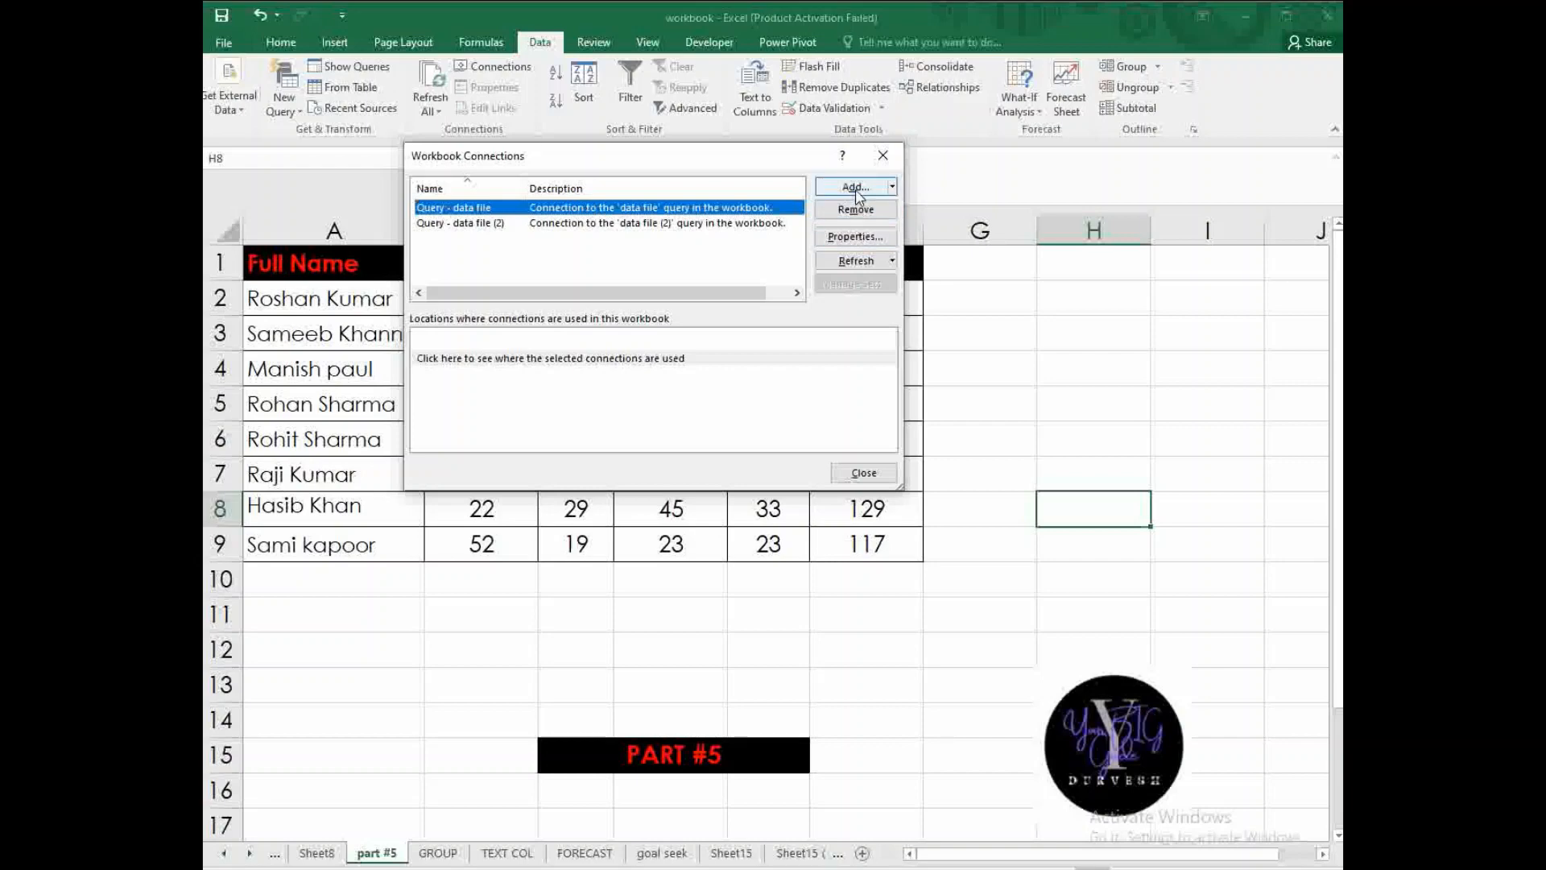
pyautogui.click(855, 261)
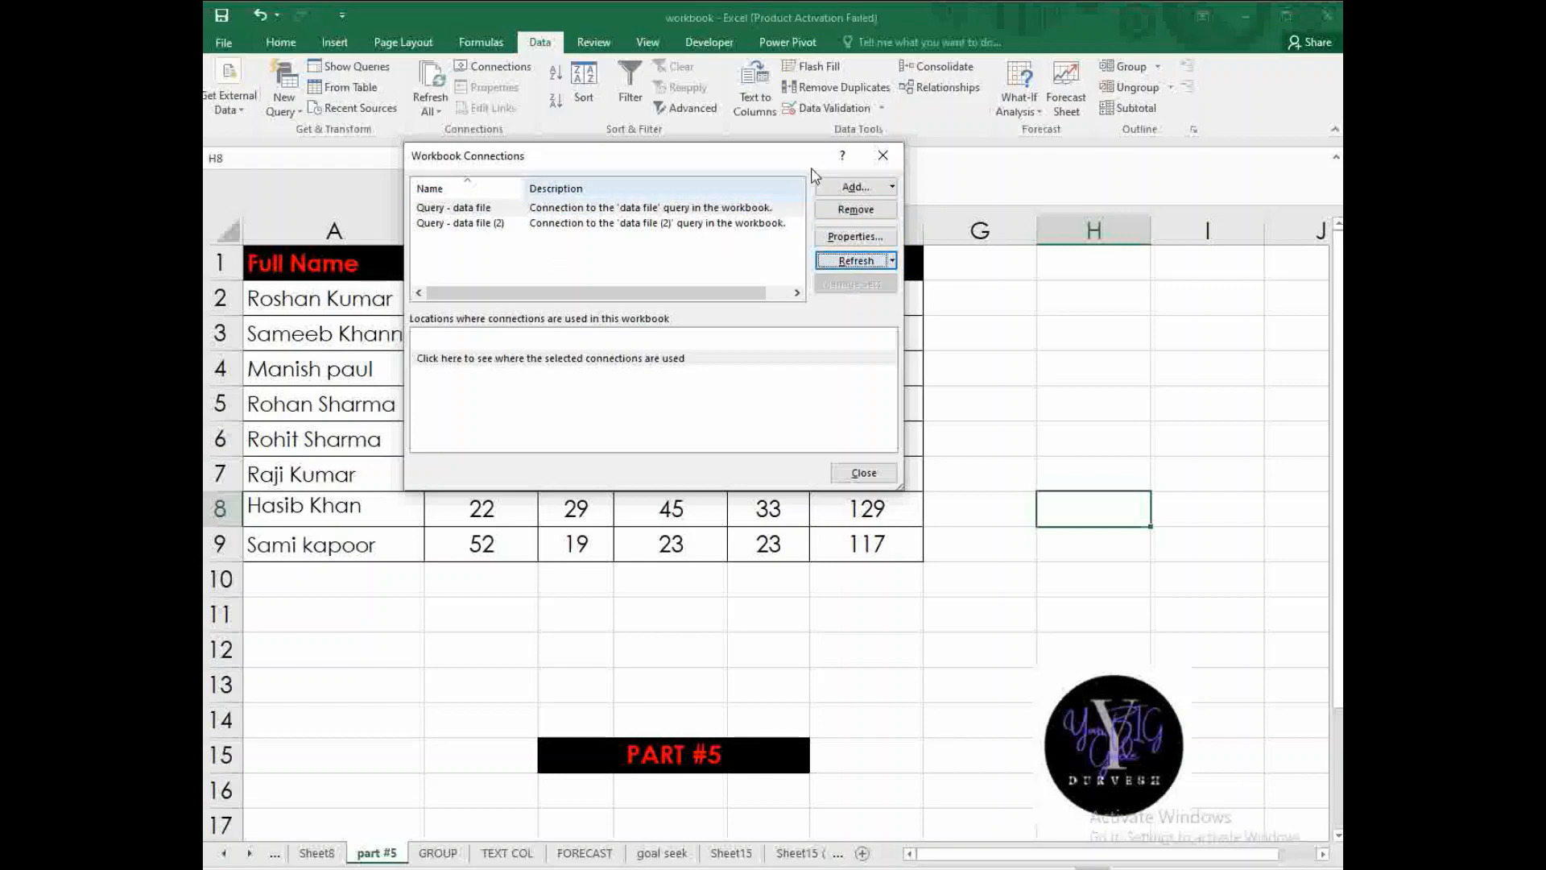
pyautogui.click(883, 162)
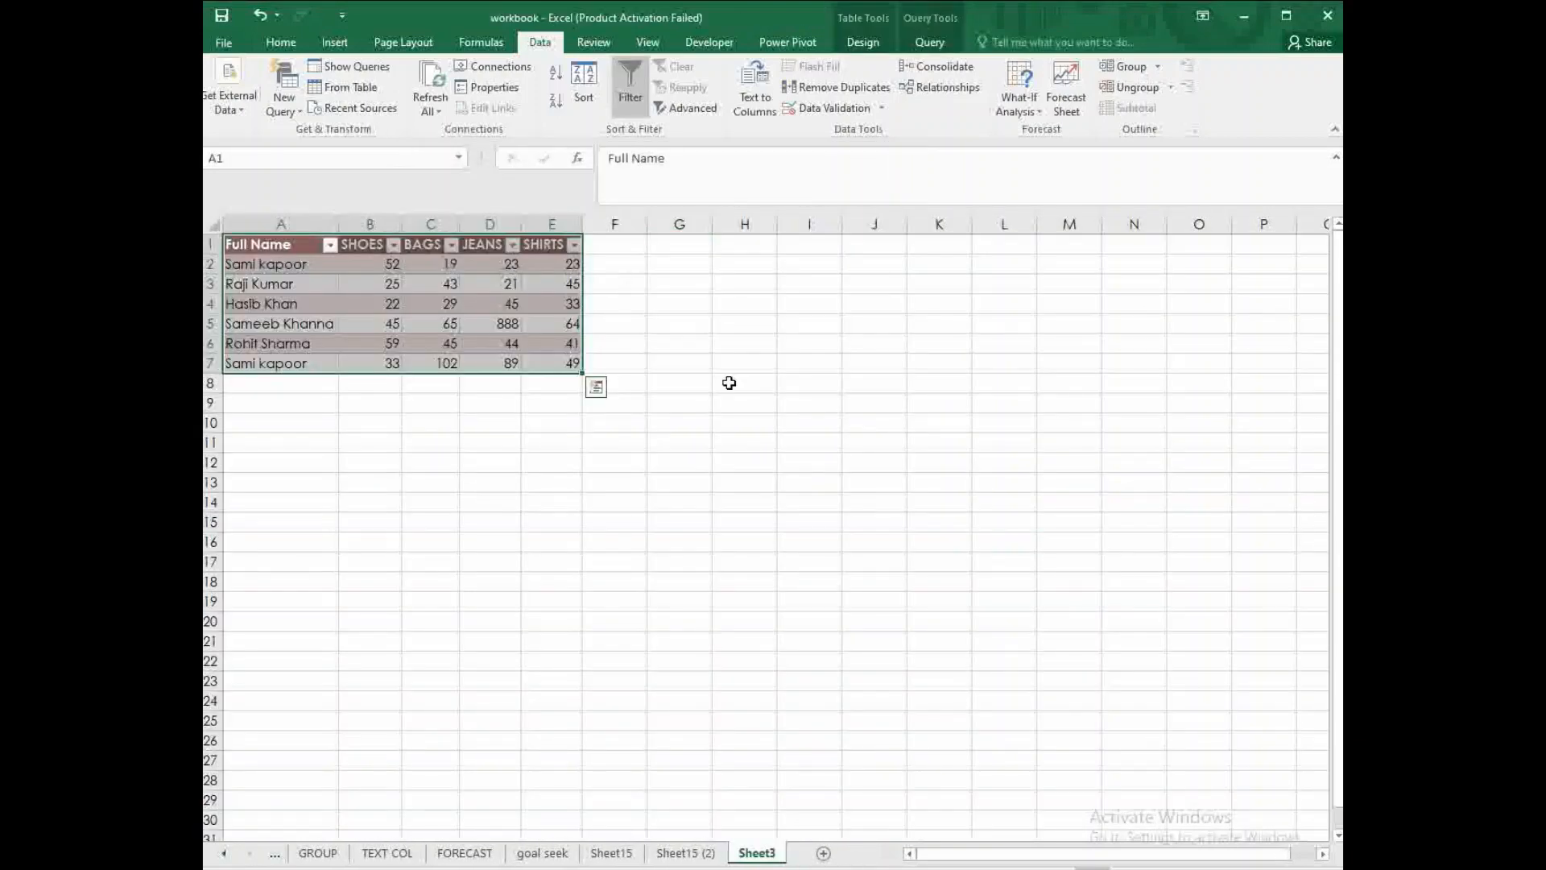
pyautogui.click(310, 853)
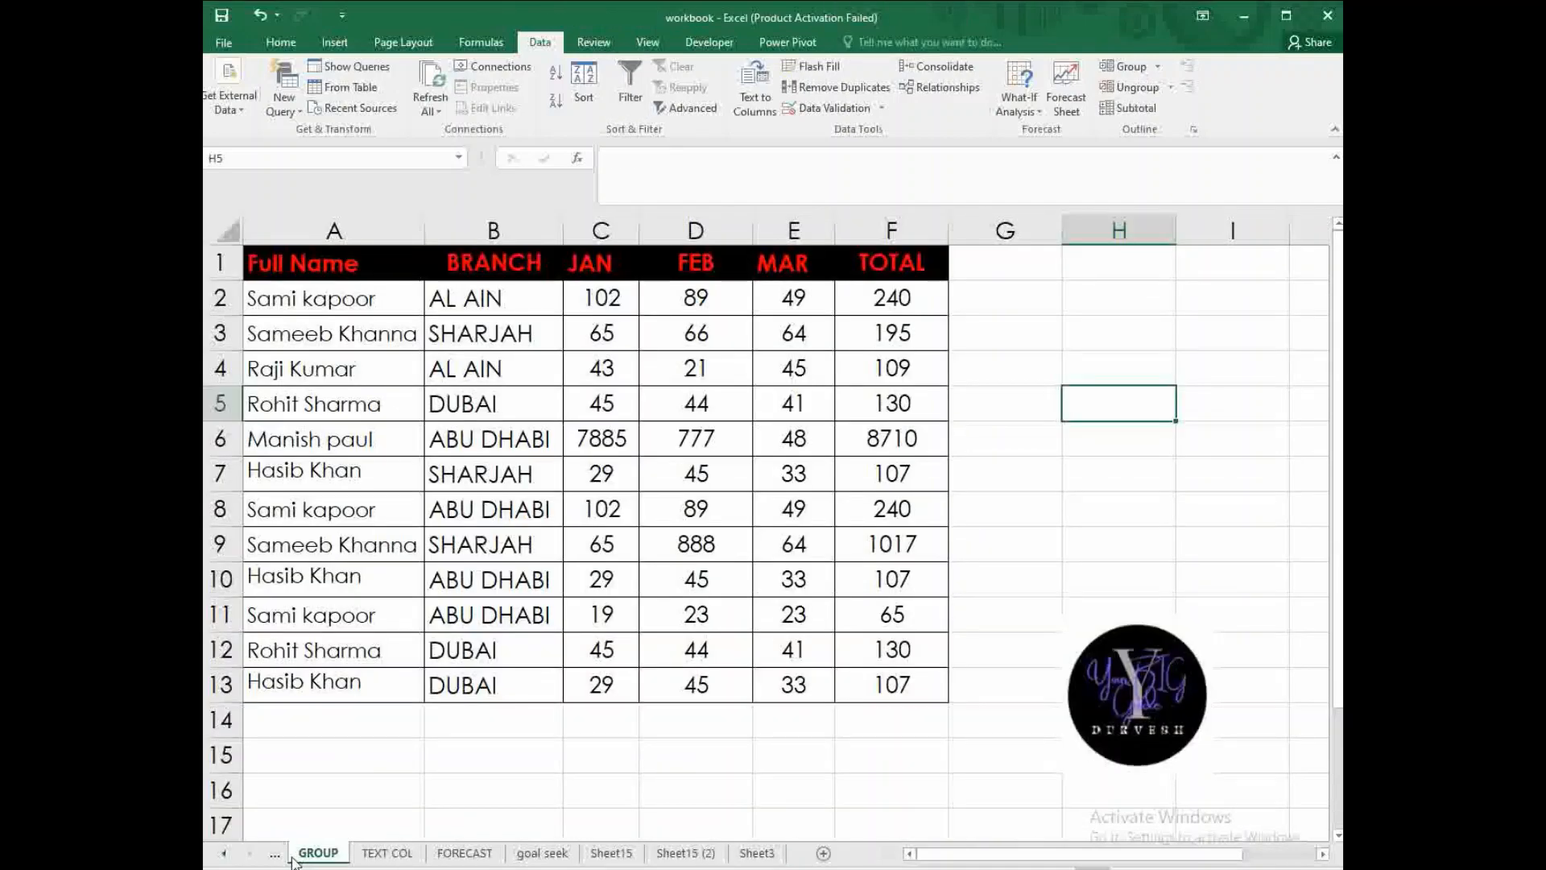
# - On part #5, look over New Query sources and Show Queries, then open Get External Data
pyautogui.click(275, 855)
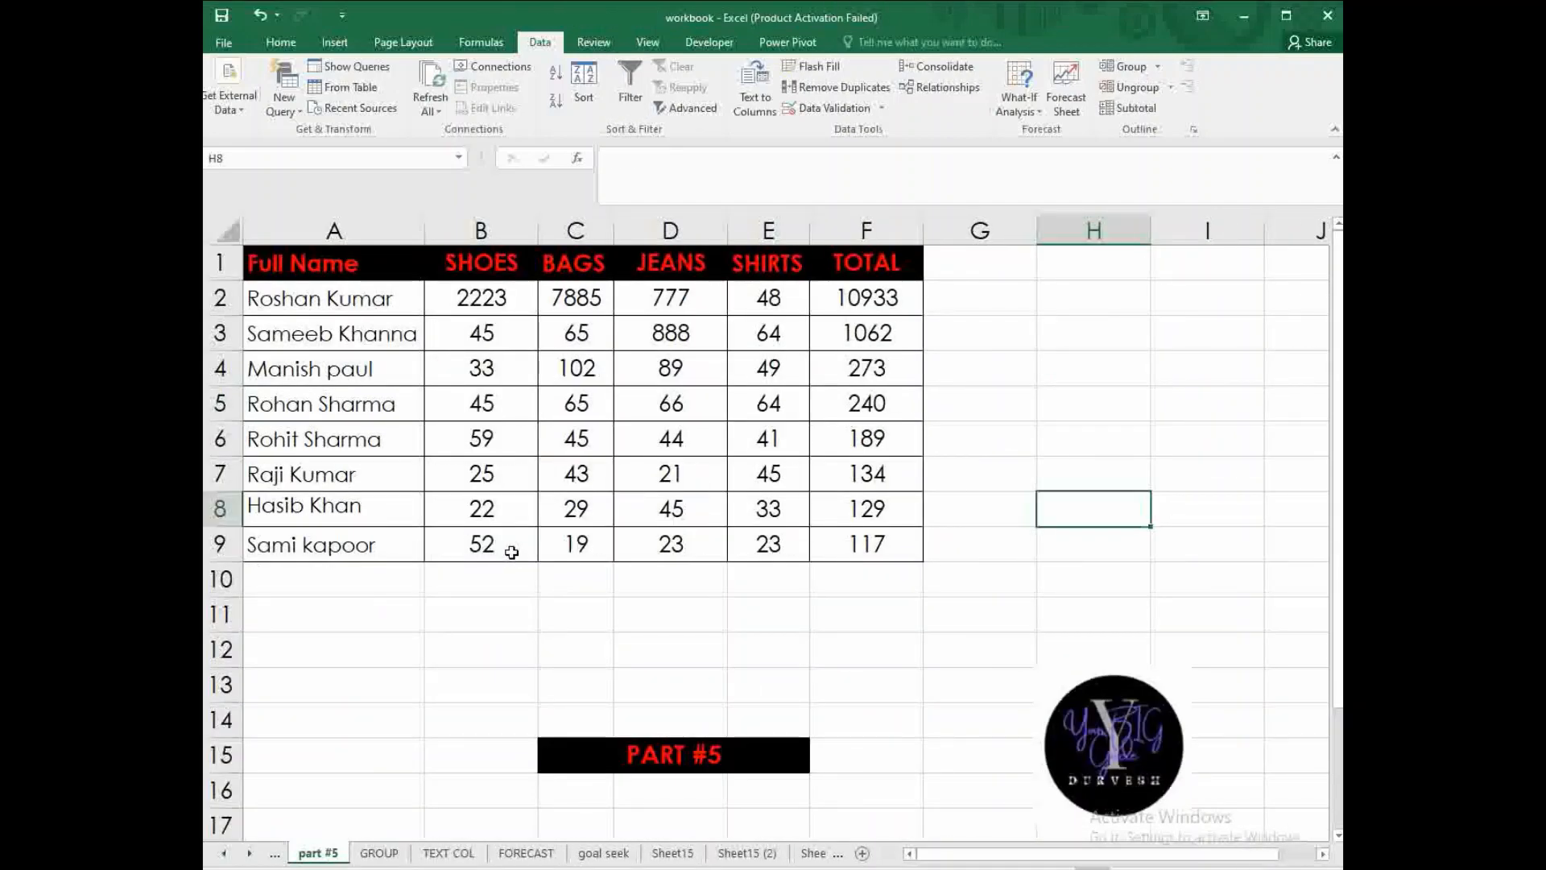
pyautogui.click(279, 107)
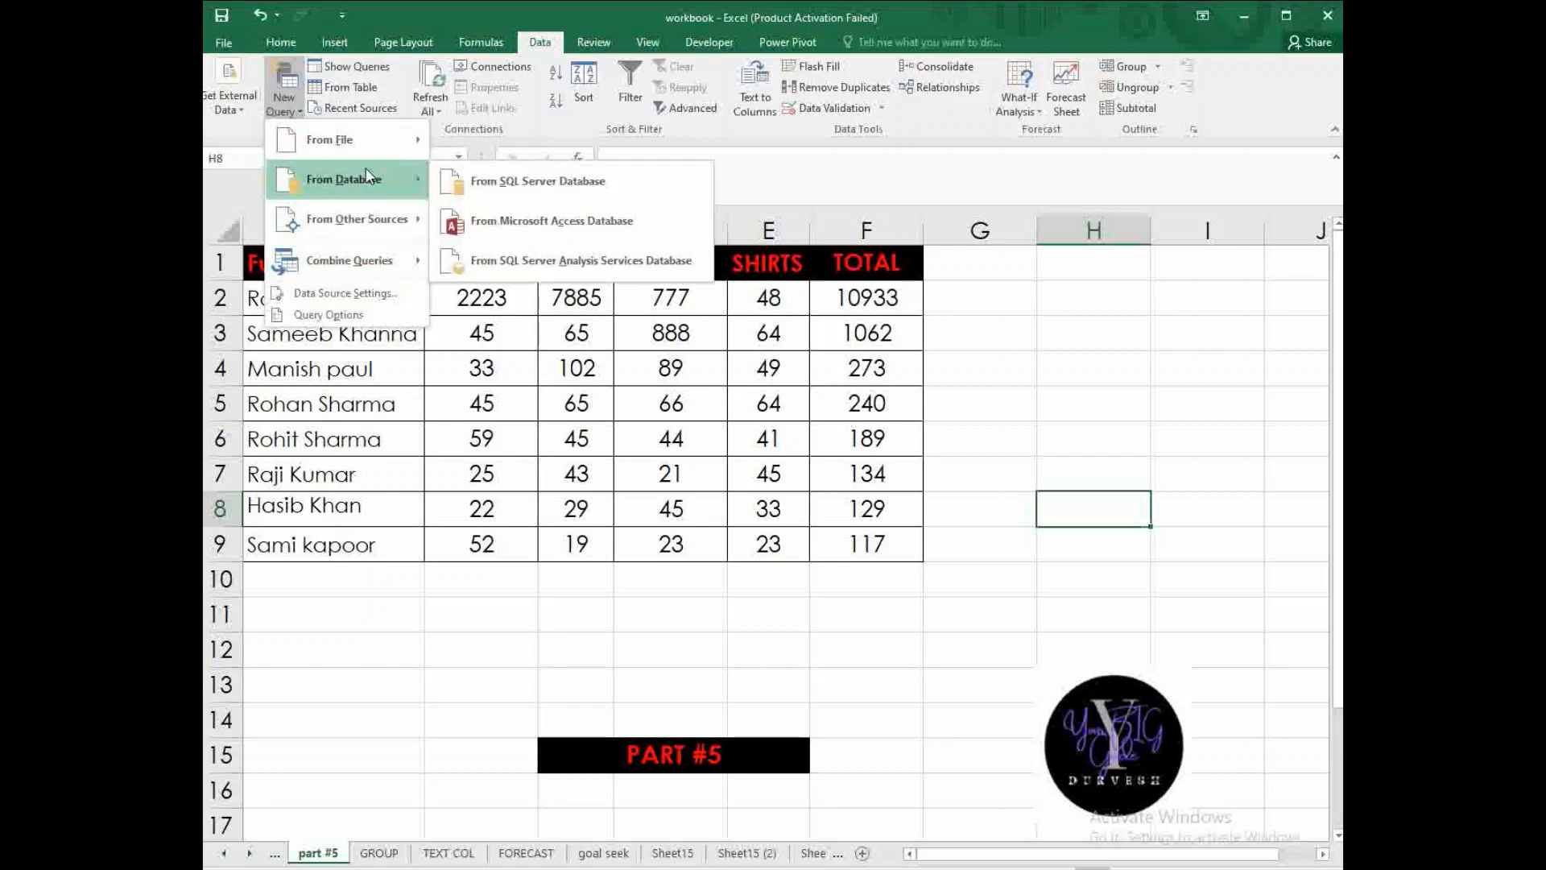
pyautogui.click(483, 624)
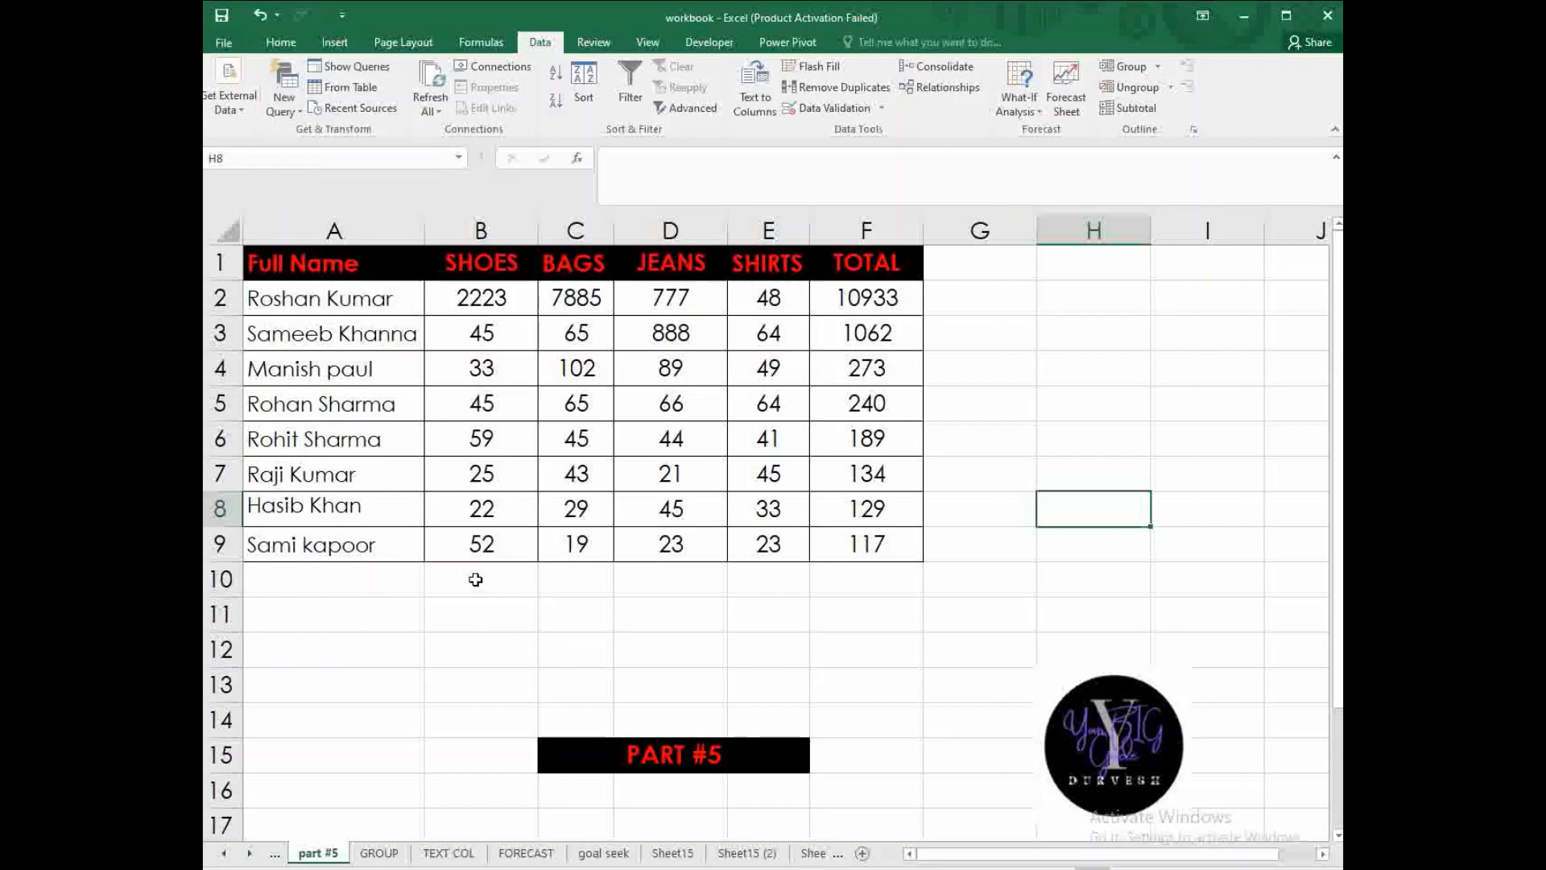
pyautogui.click(354, 66)
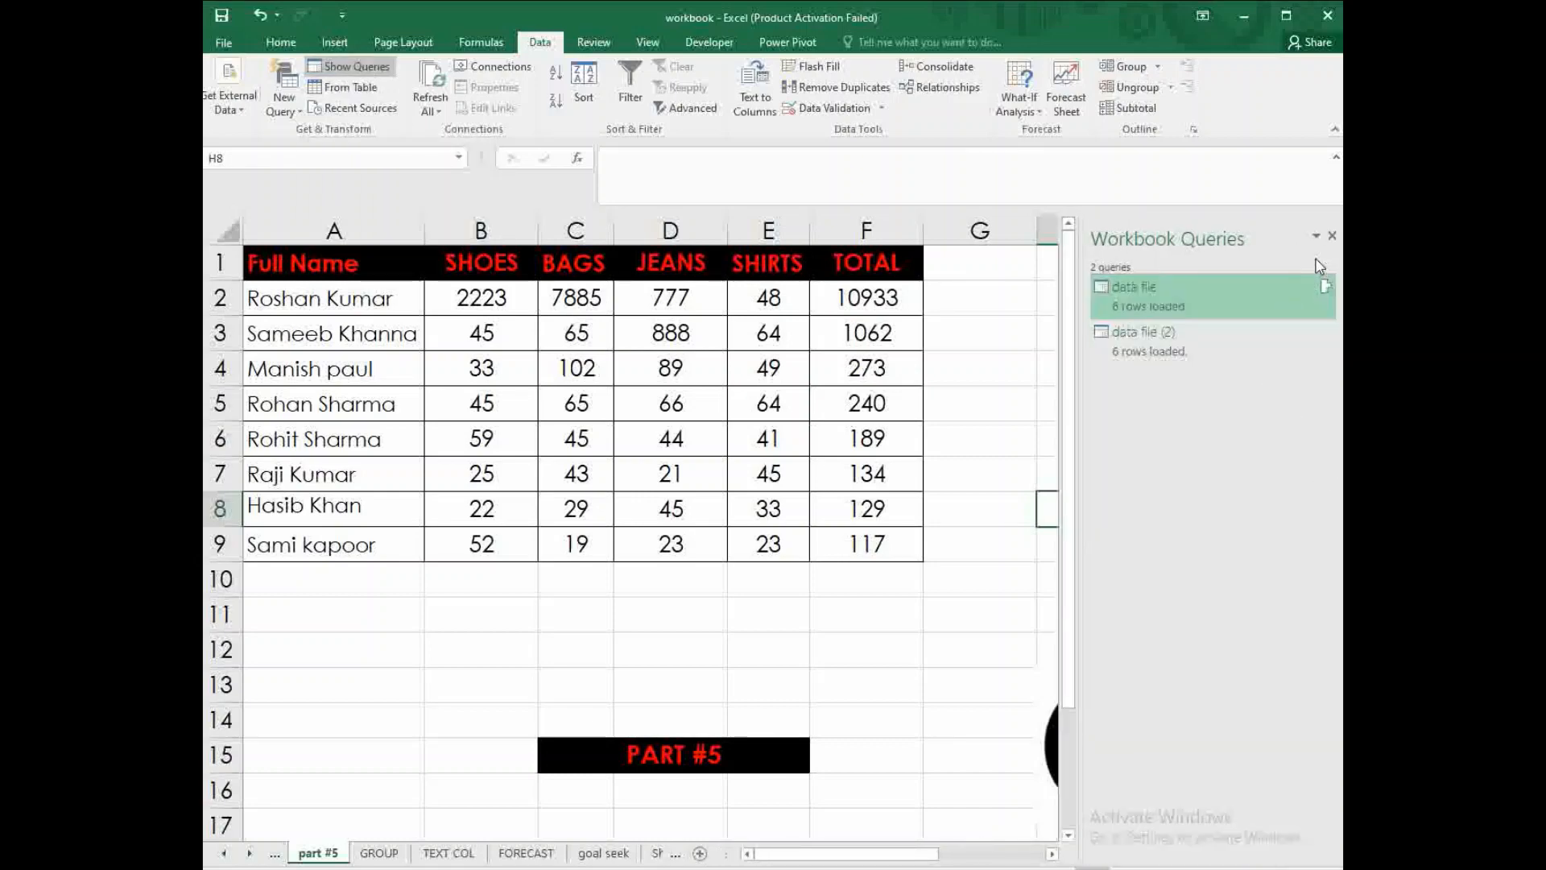
pyautogui.click(1332, 235)
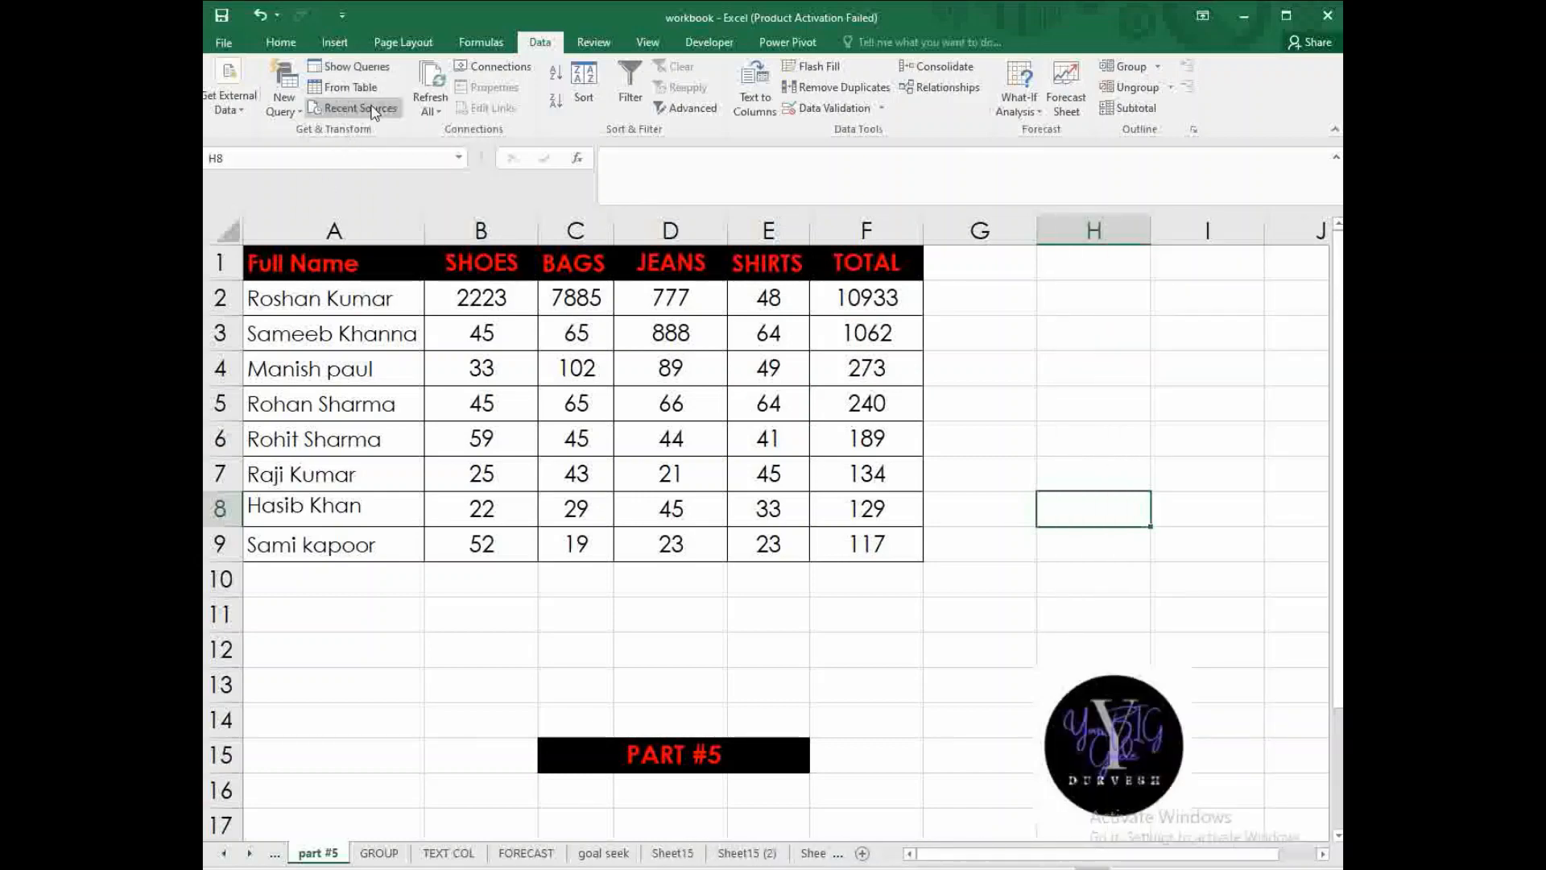
pyautogui.click(236, 105)
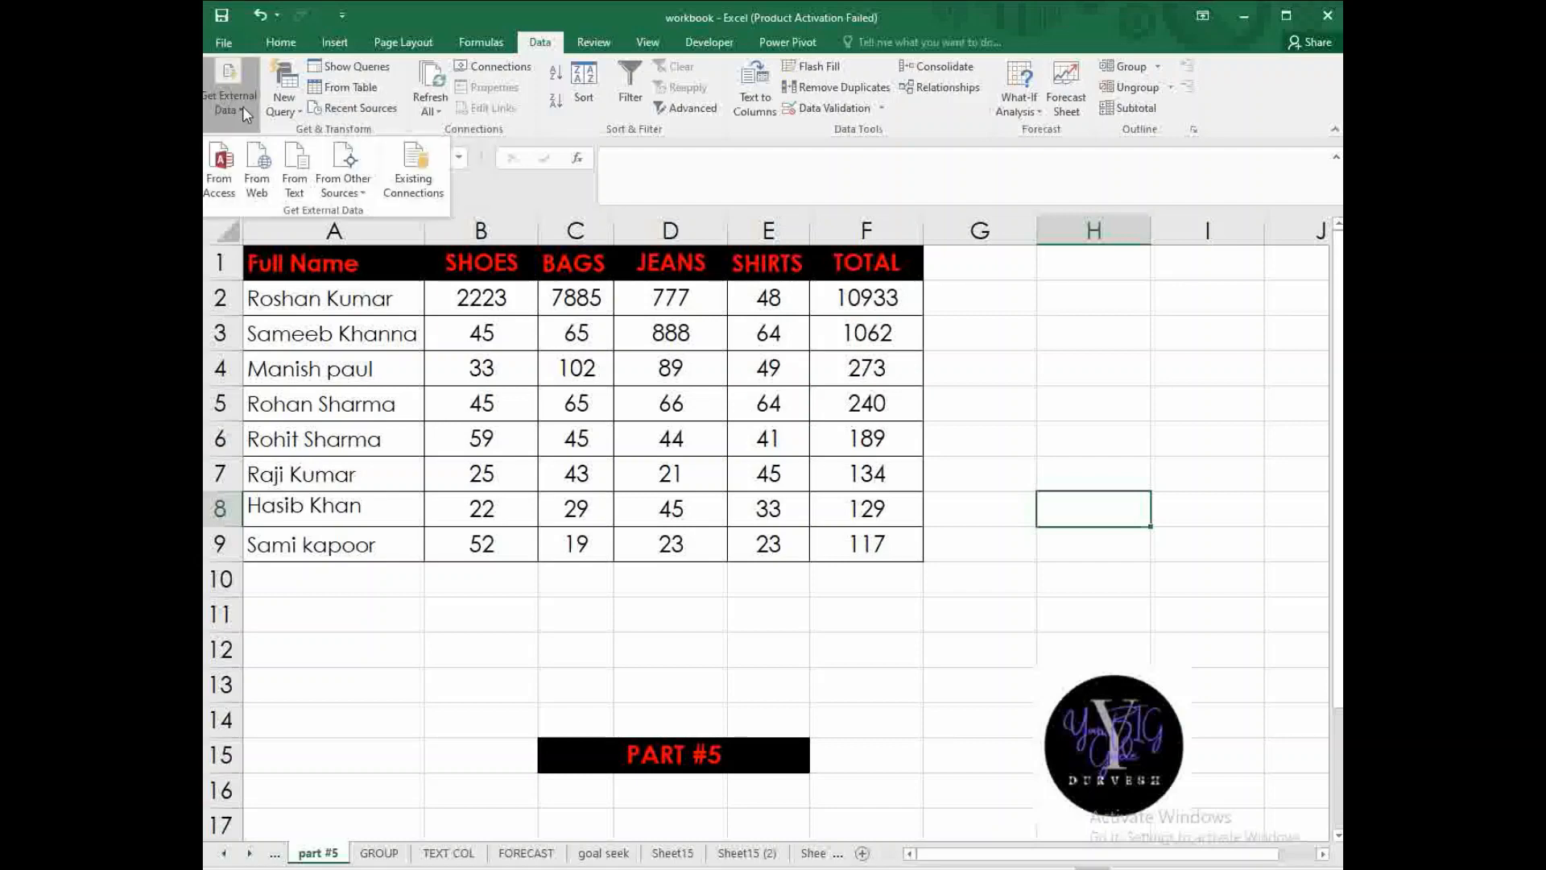
pyautogui.click(255, 180)
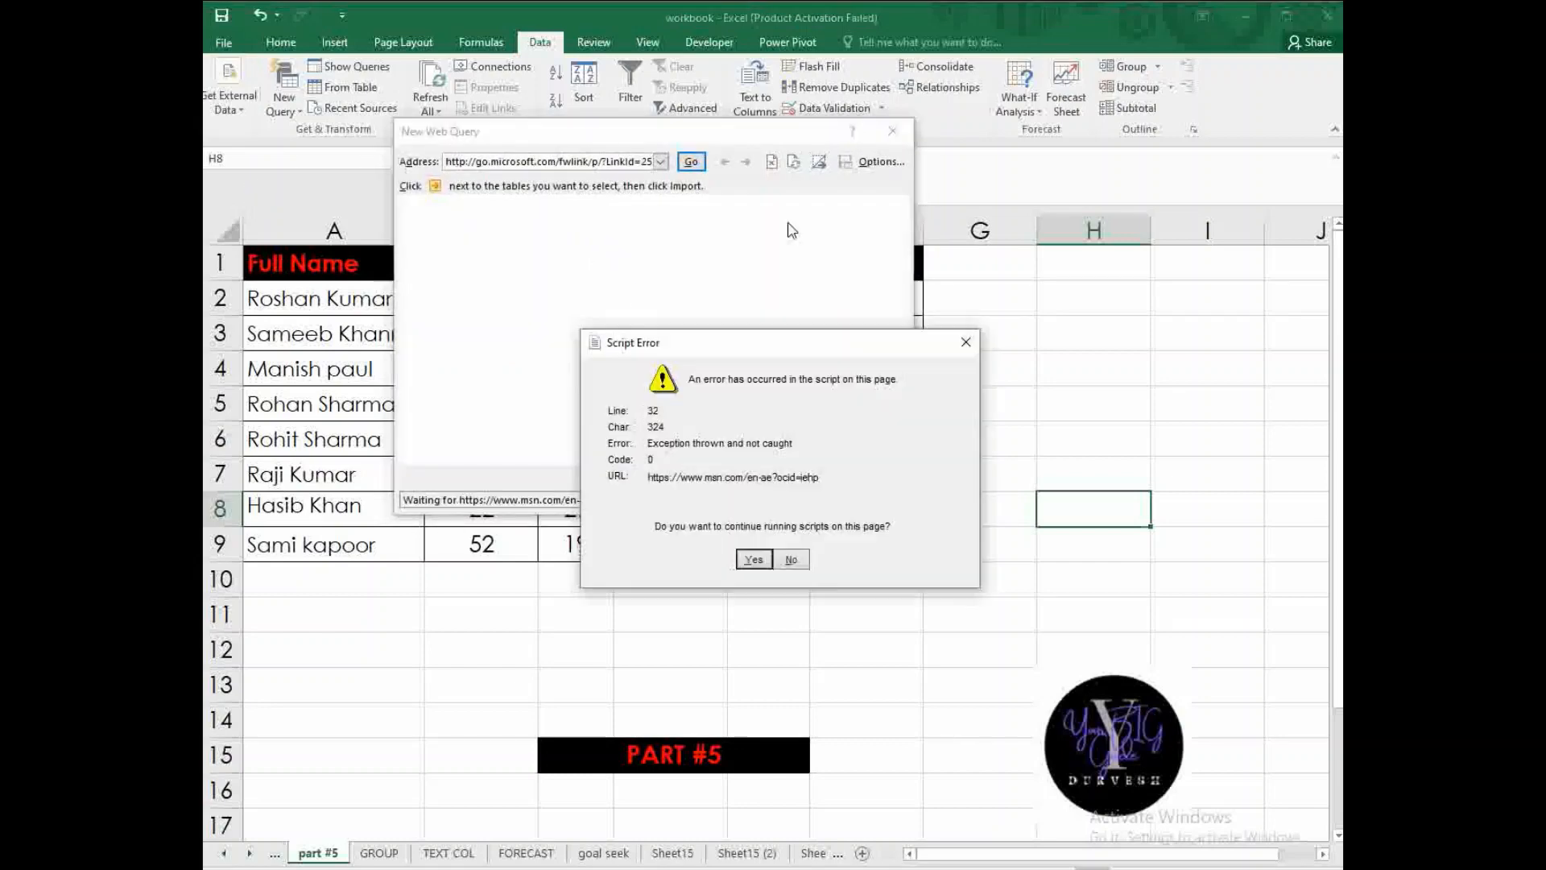
pyautogui.click(753, 559)
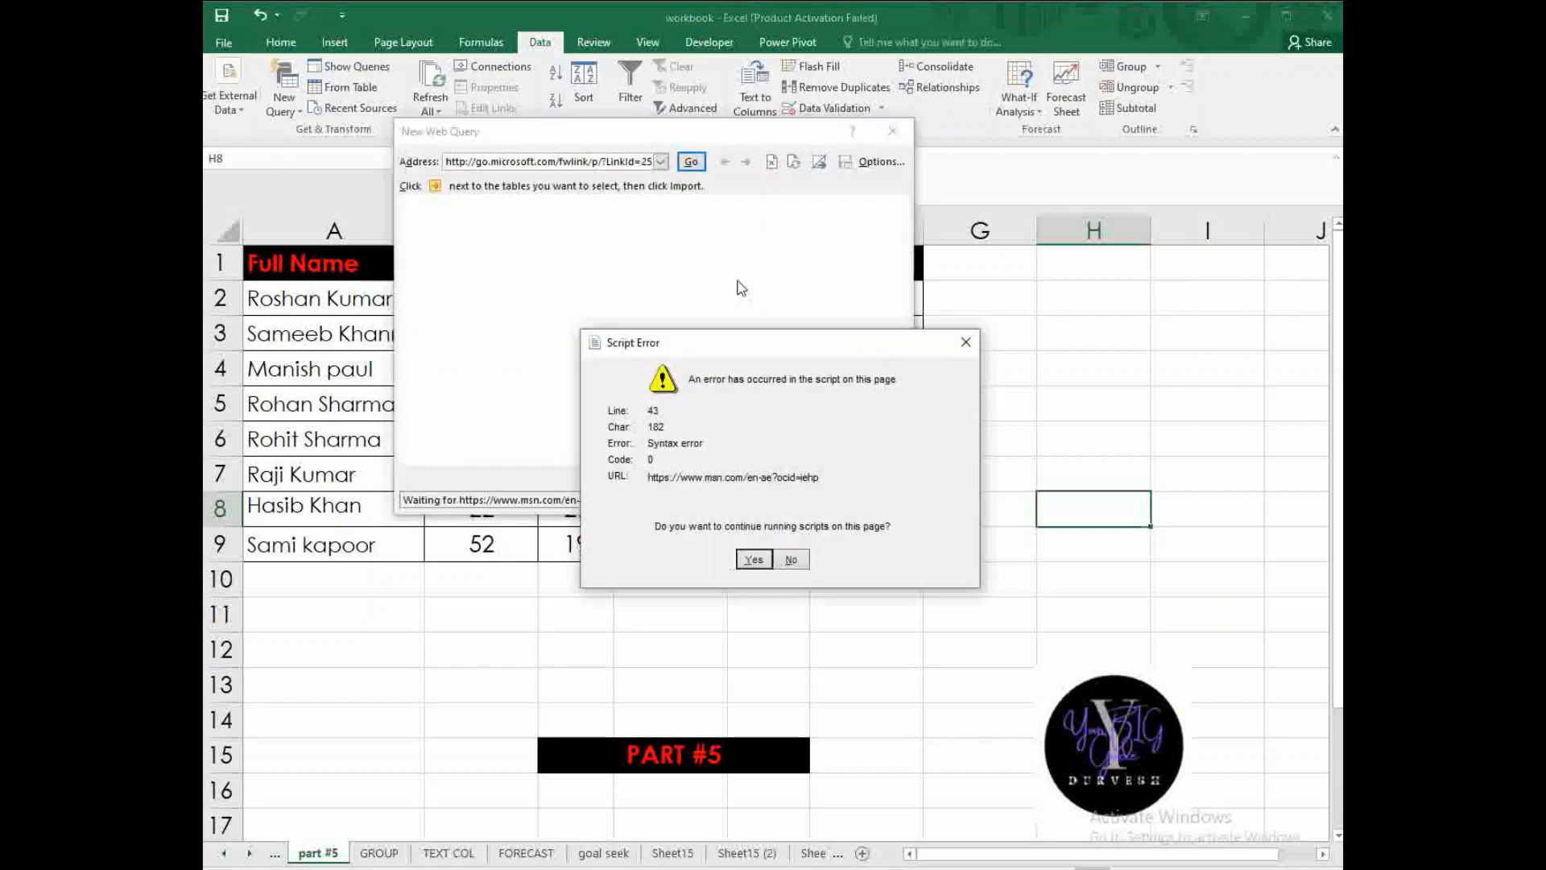
pyautogui.click(754, 559)
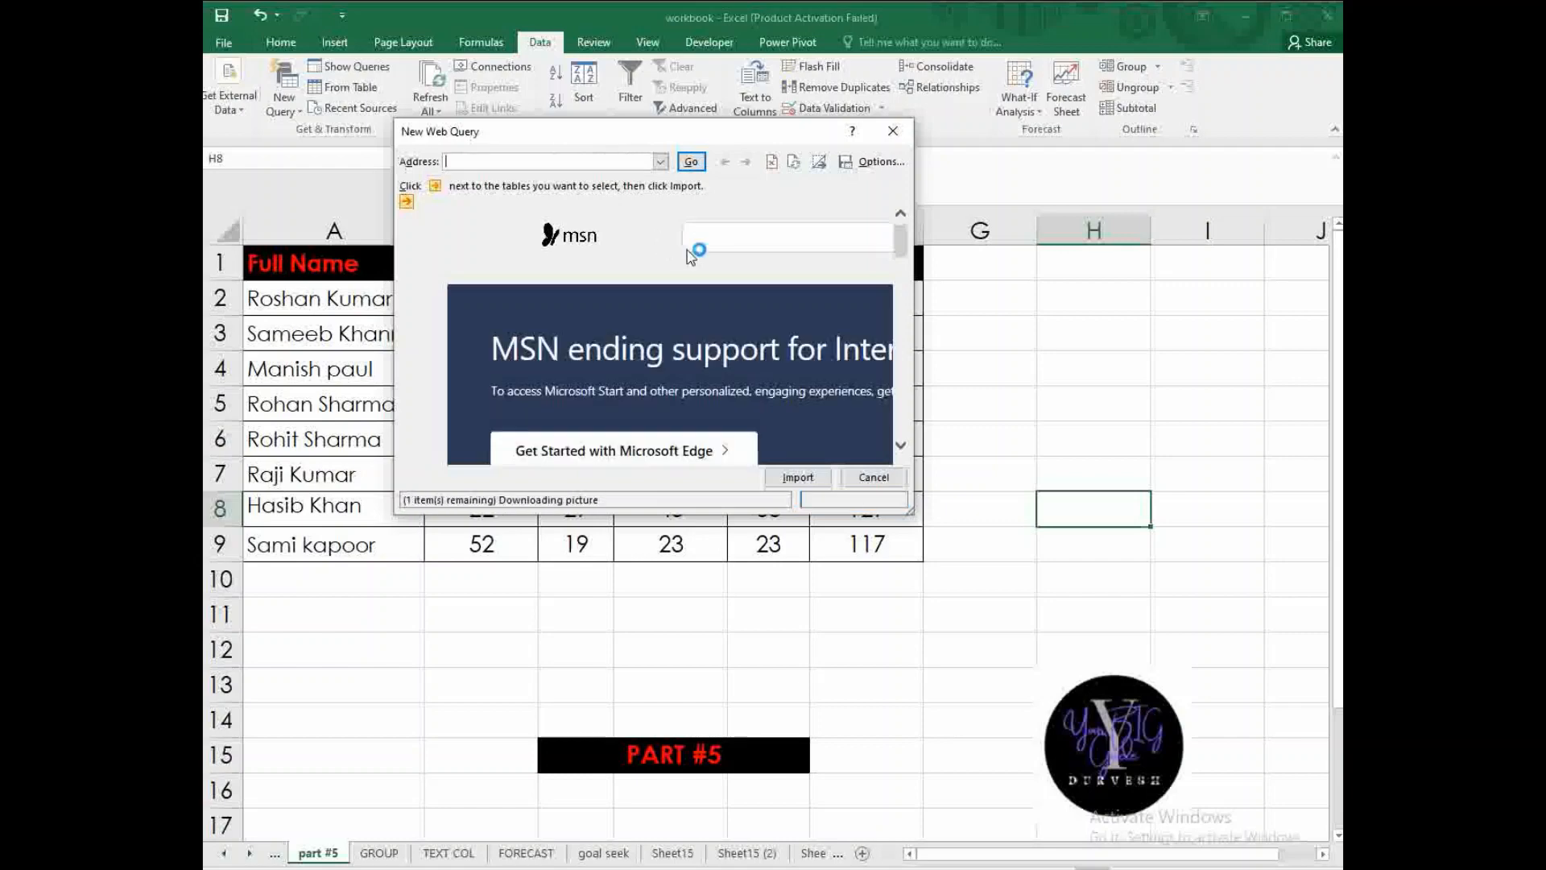
pyautogui.hotkey('alt', 'Tab')
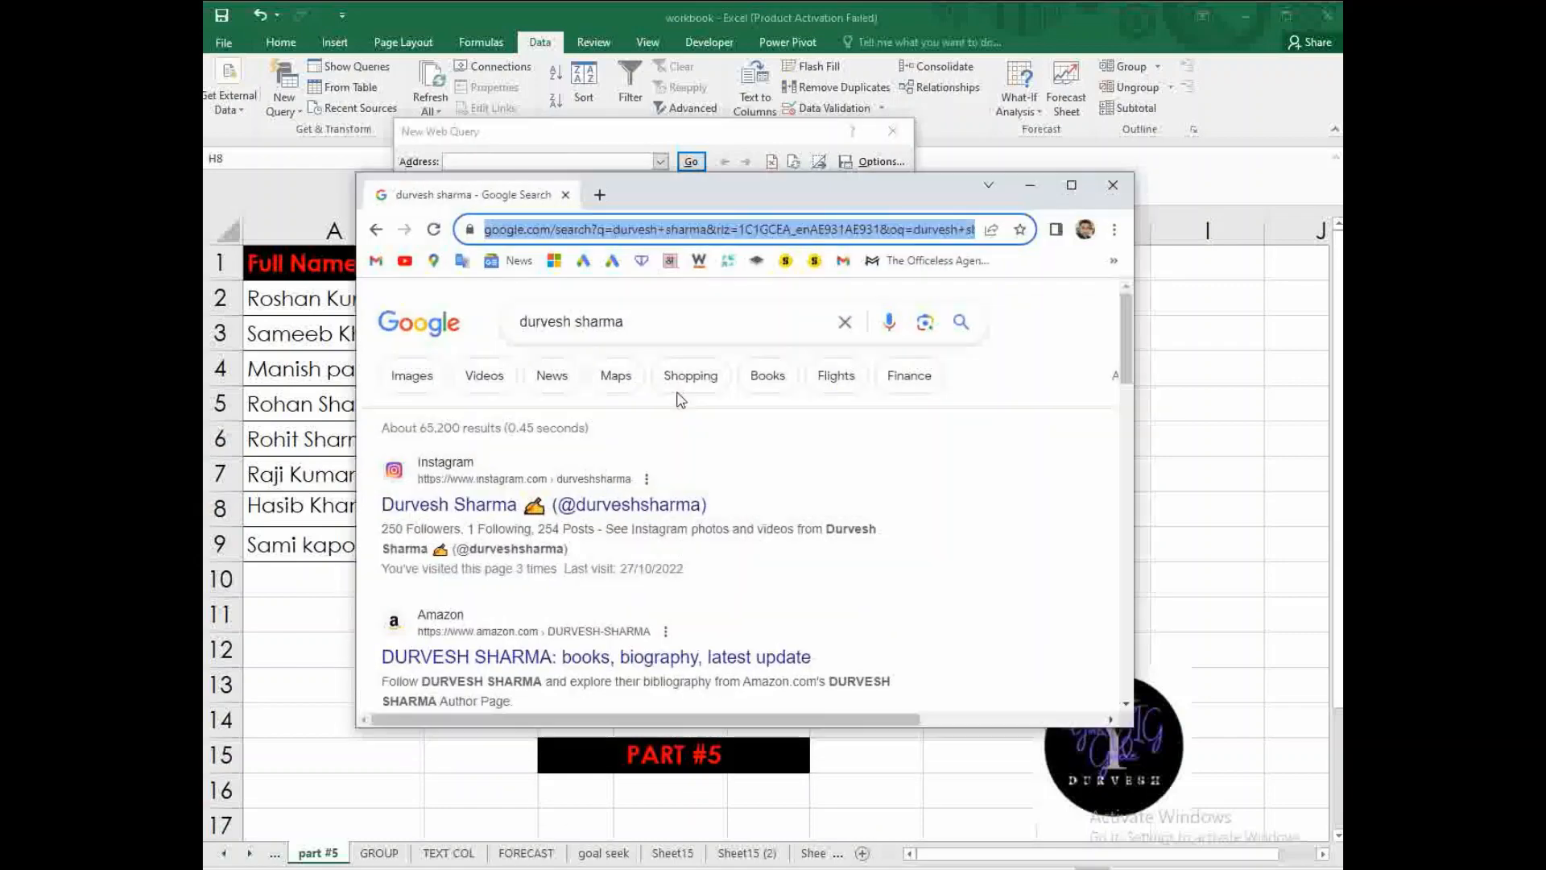
pyautogui.click(665, 326)
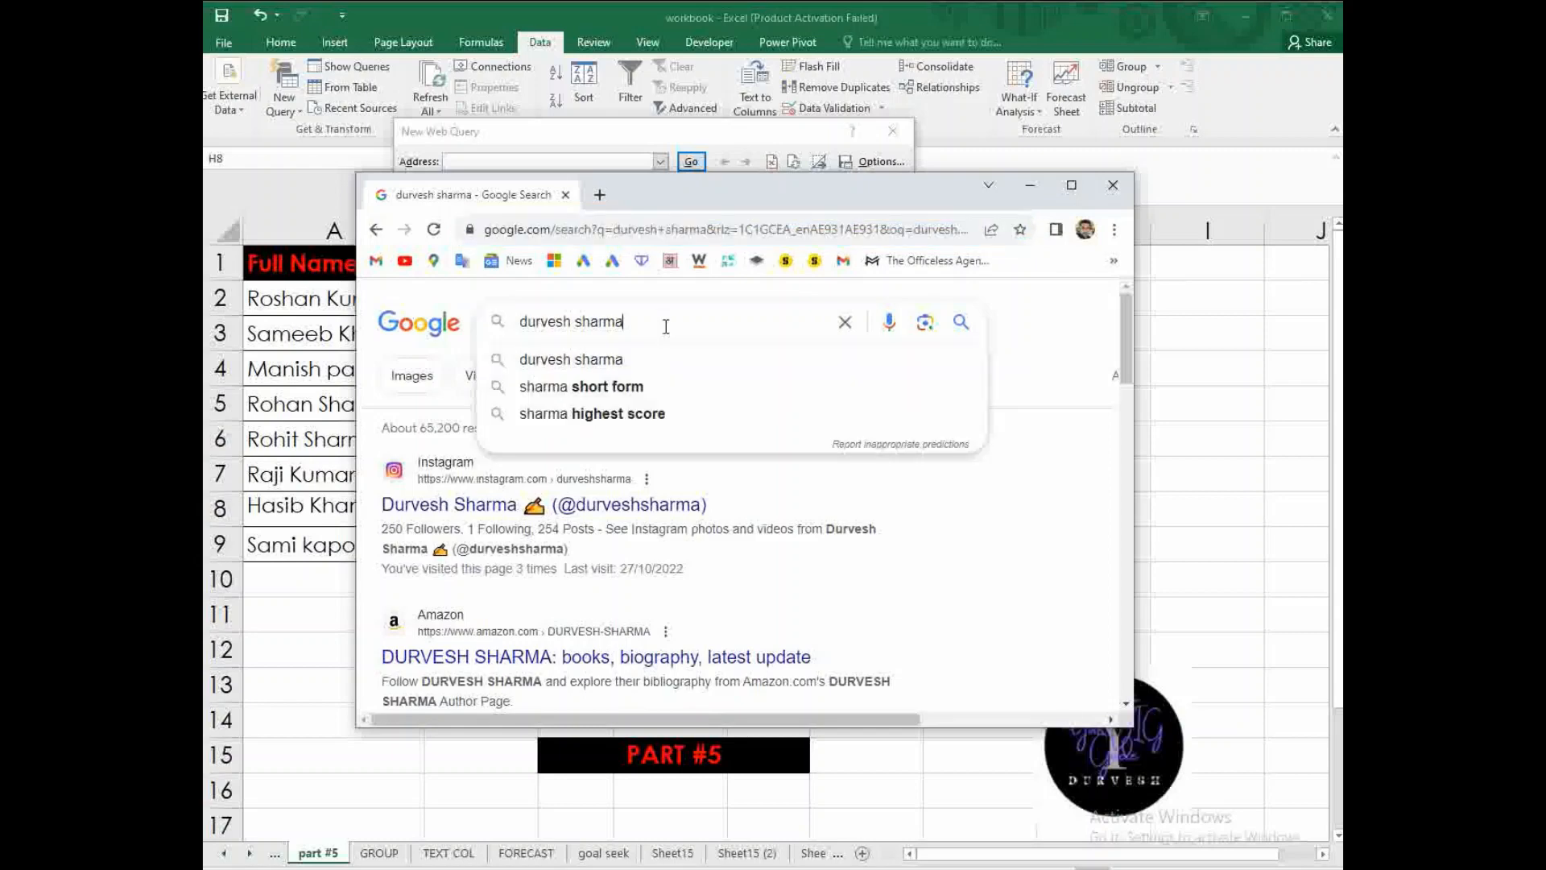
pyautogui.press('Return')
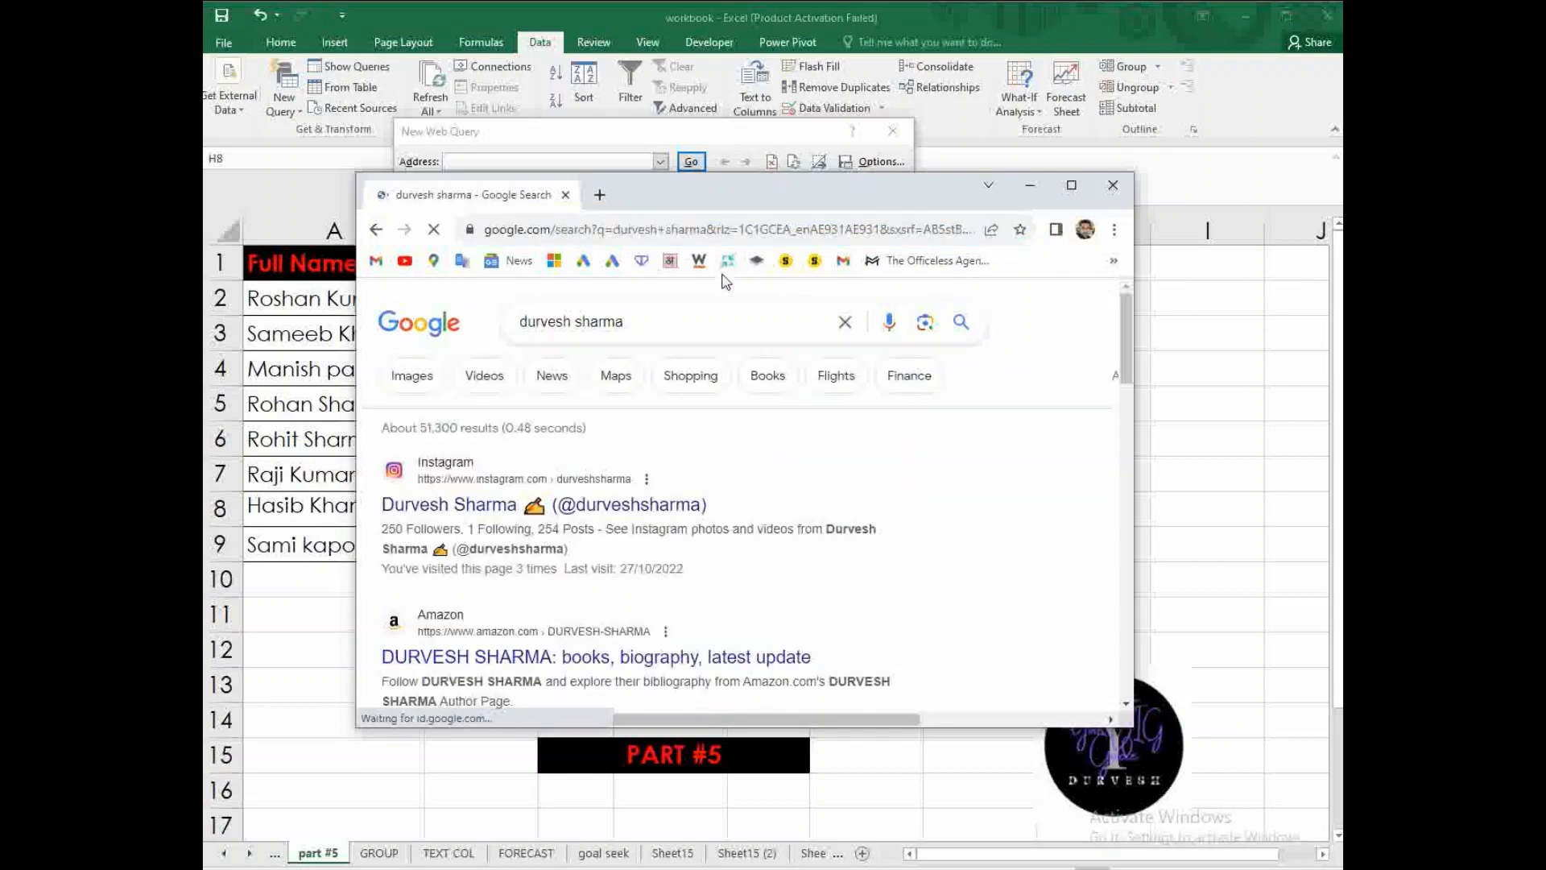
pyautogui.click(970, 229)
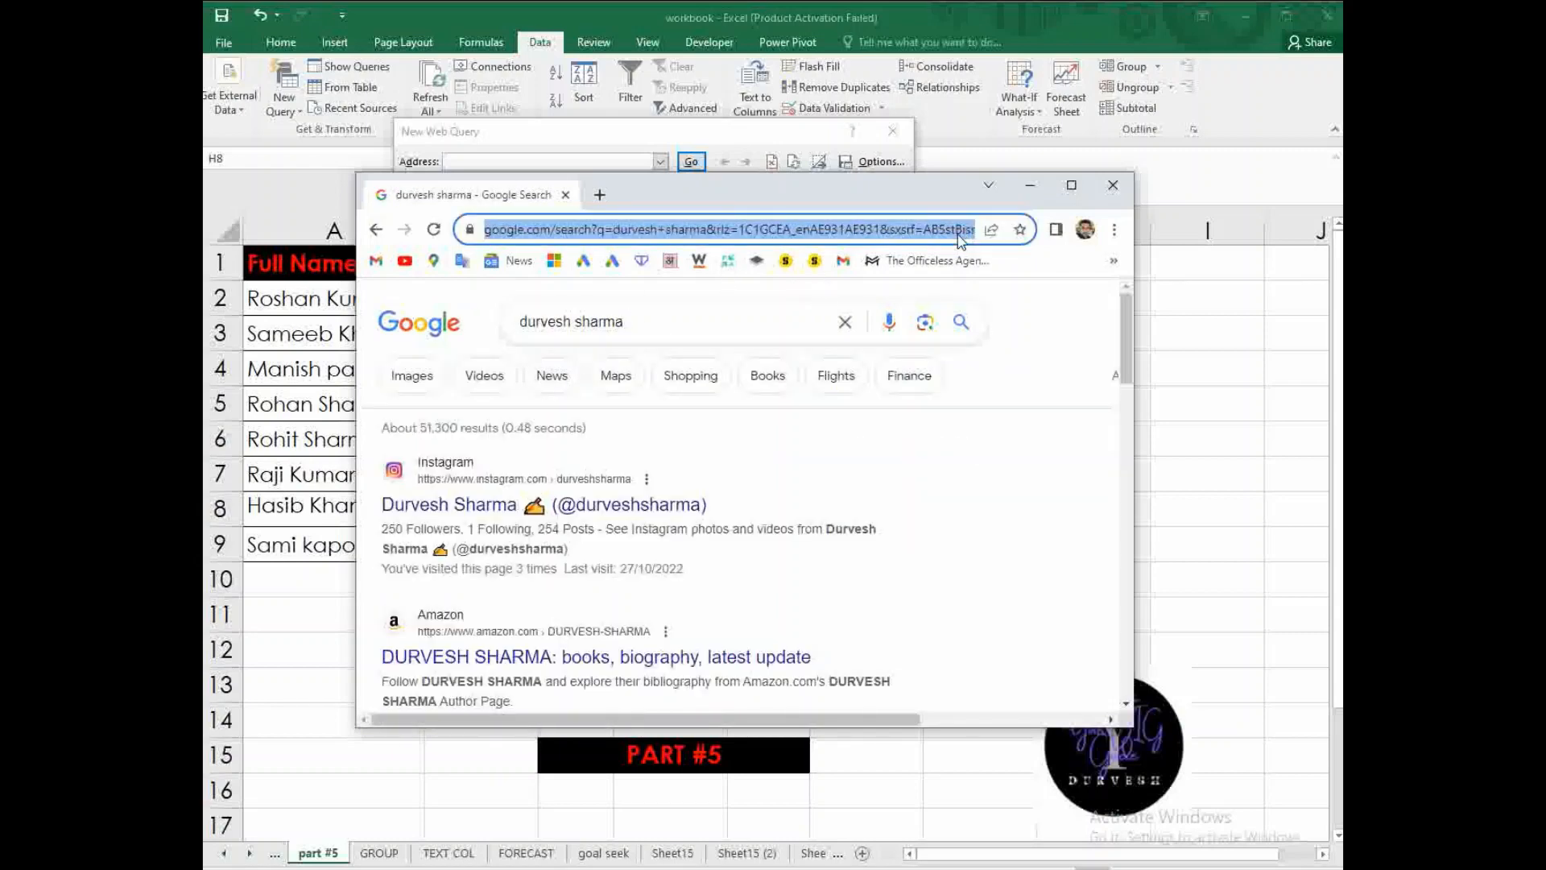
pyautogui.click(1029, 185)
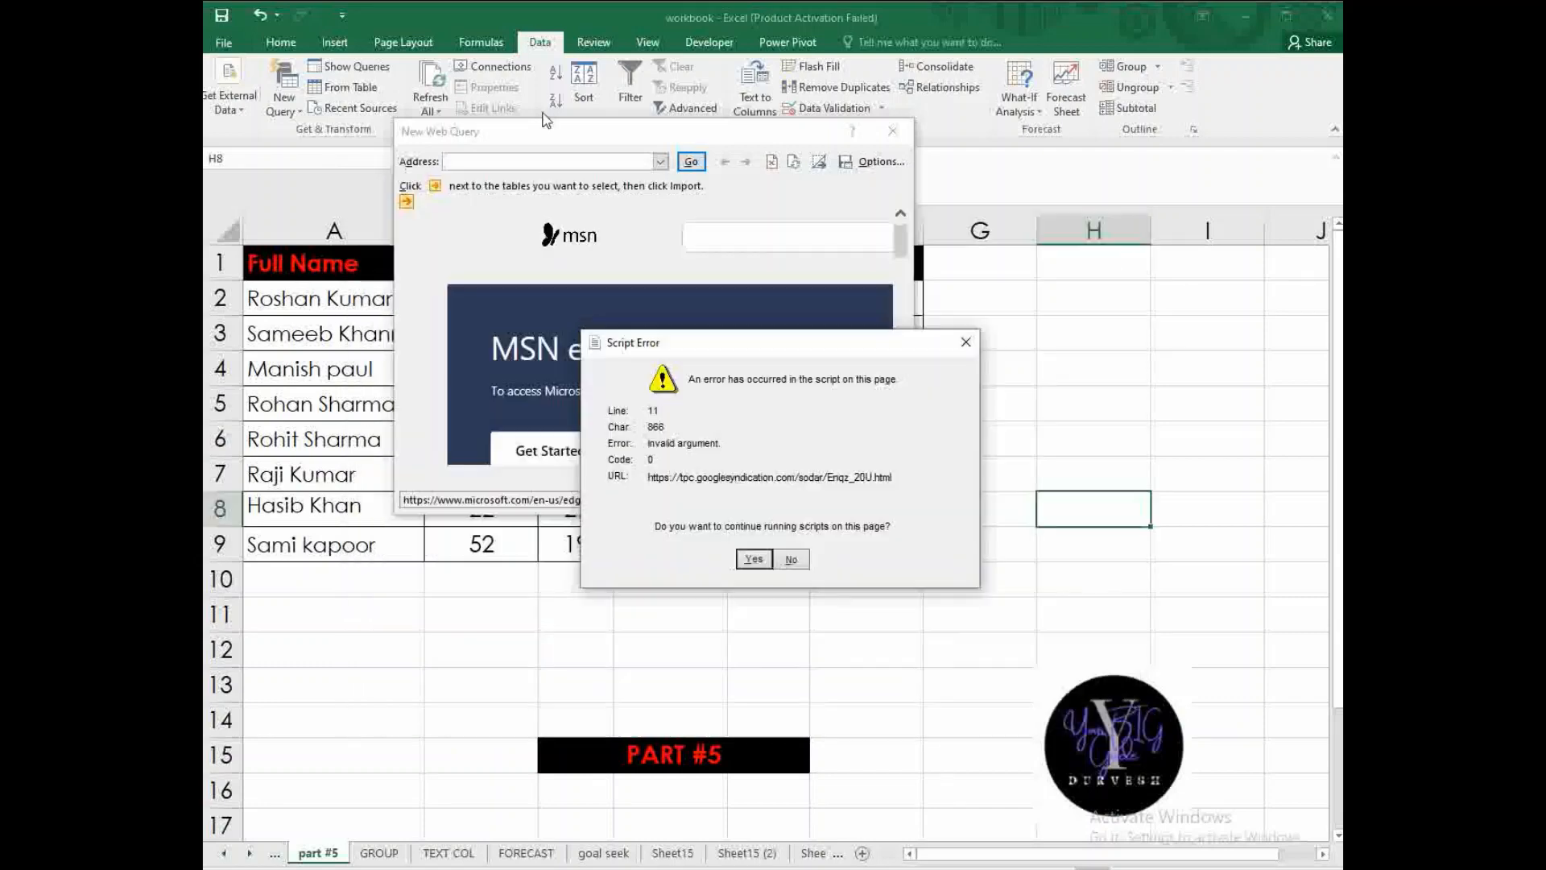
pyautogui.click(753, 558)
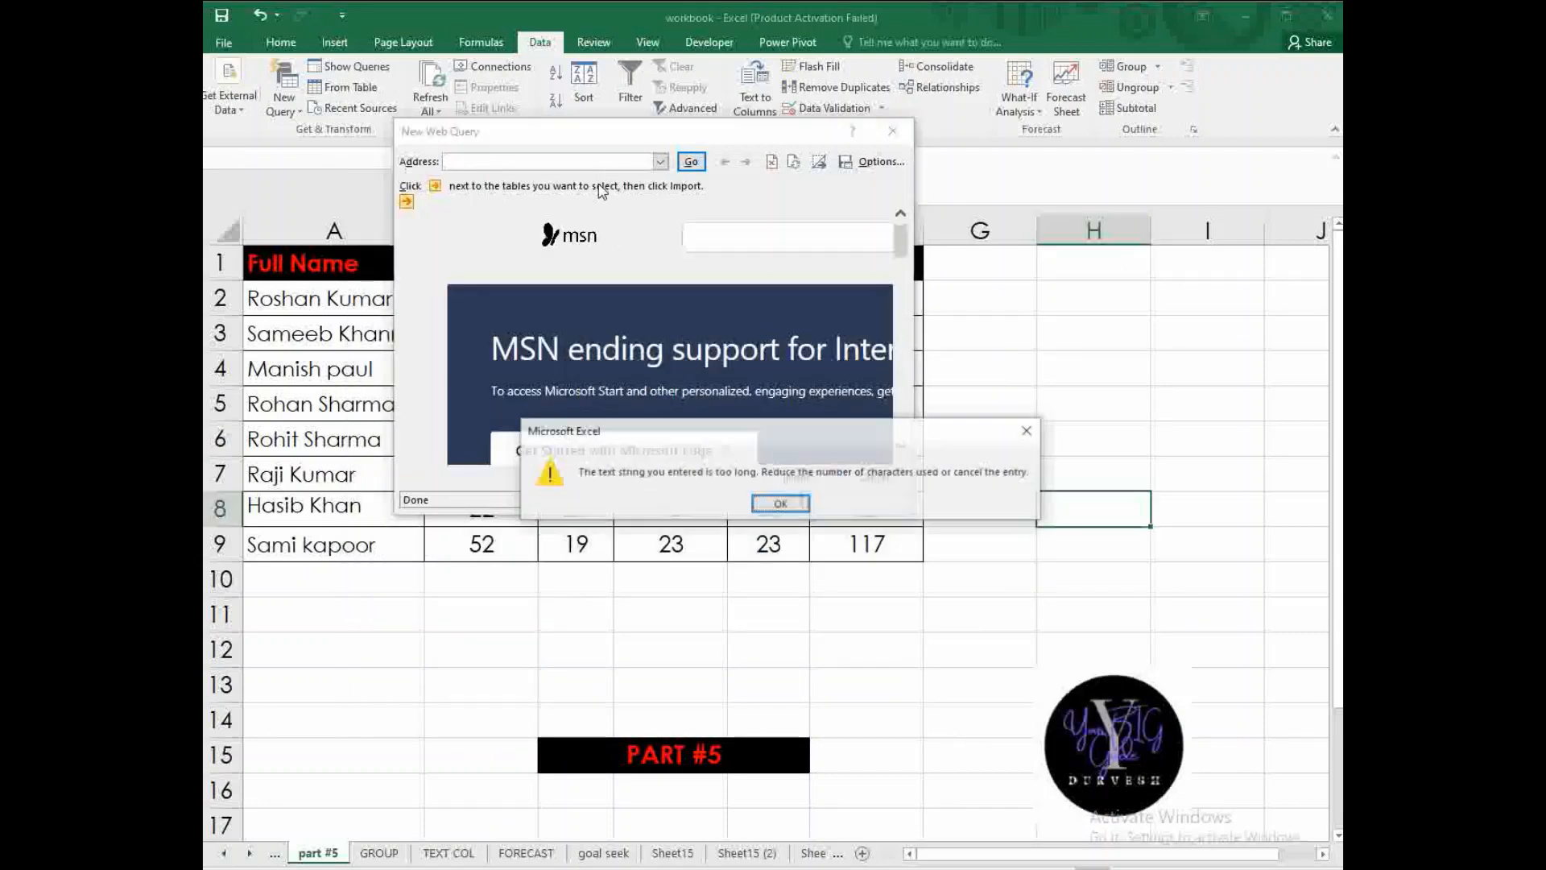
pyautogui.click(775, 504)
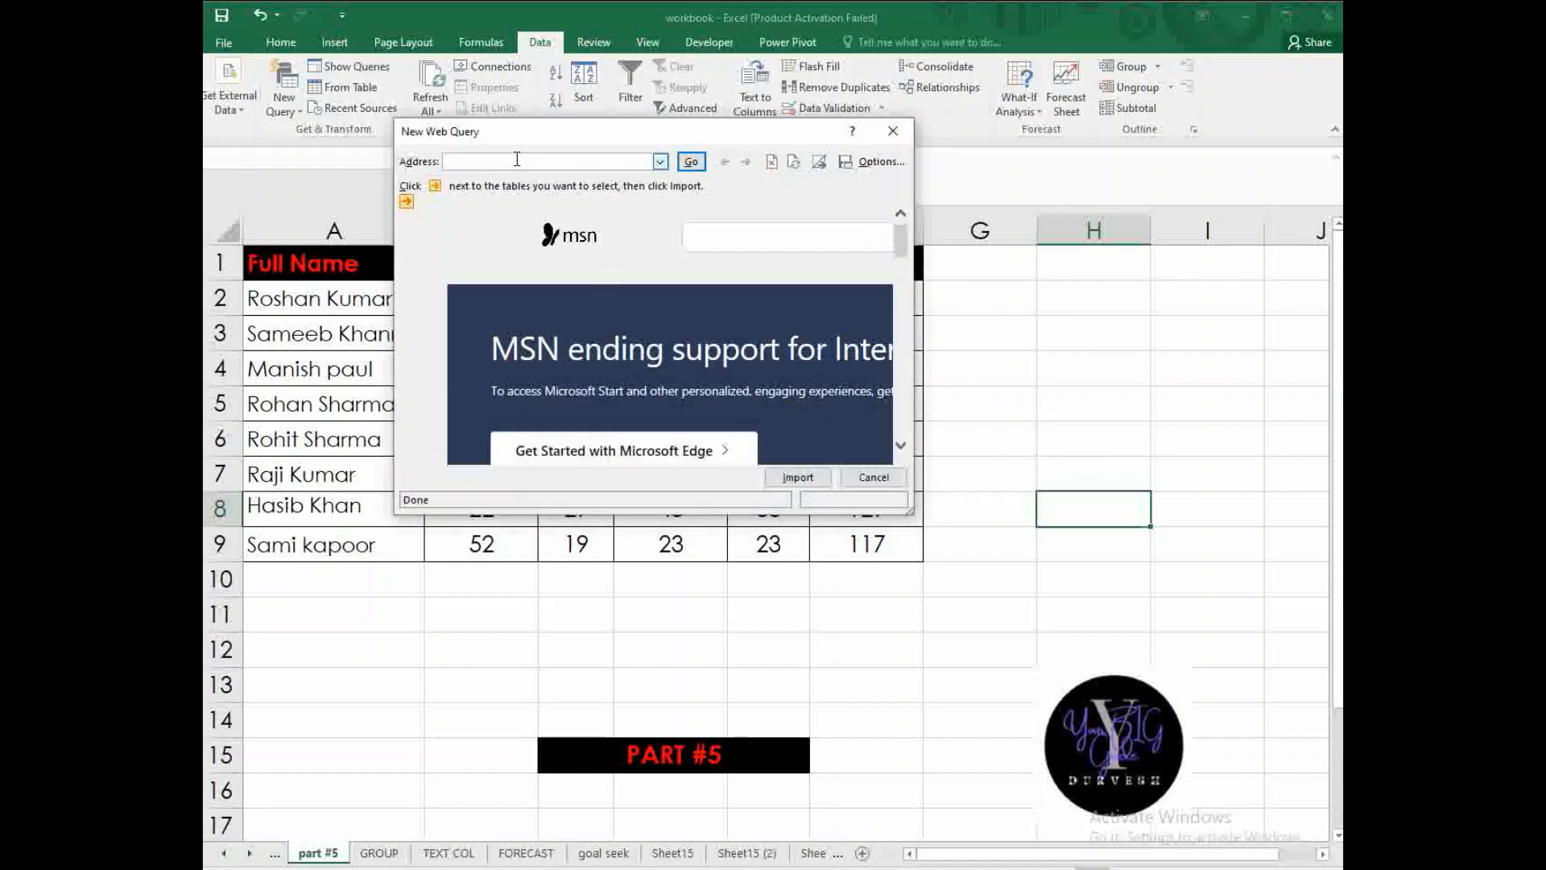
pyautogui.click(775, 504)
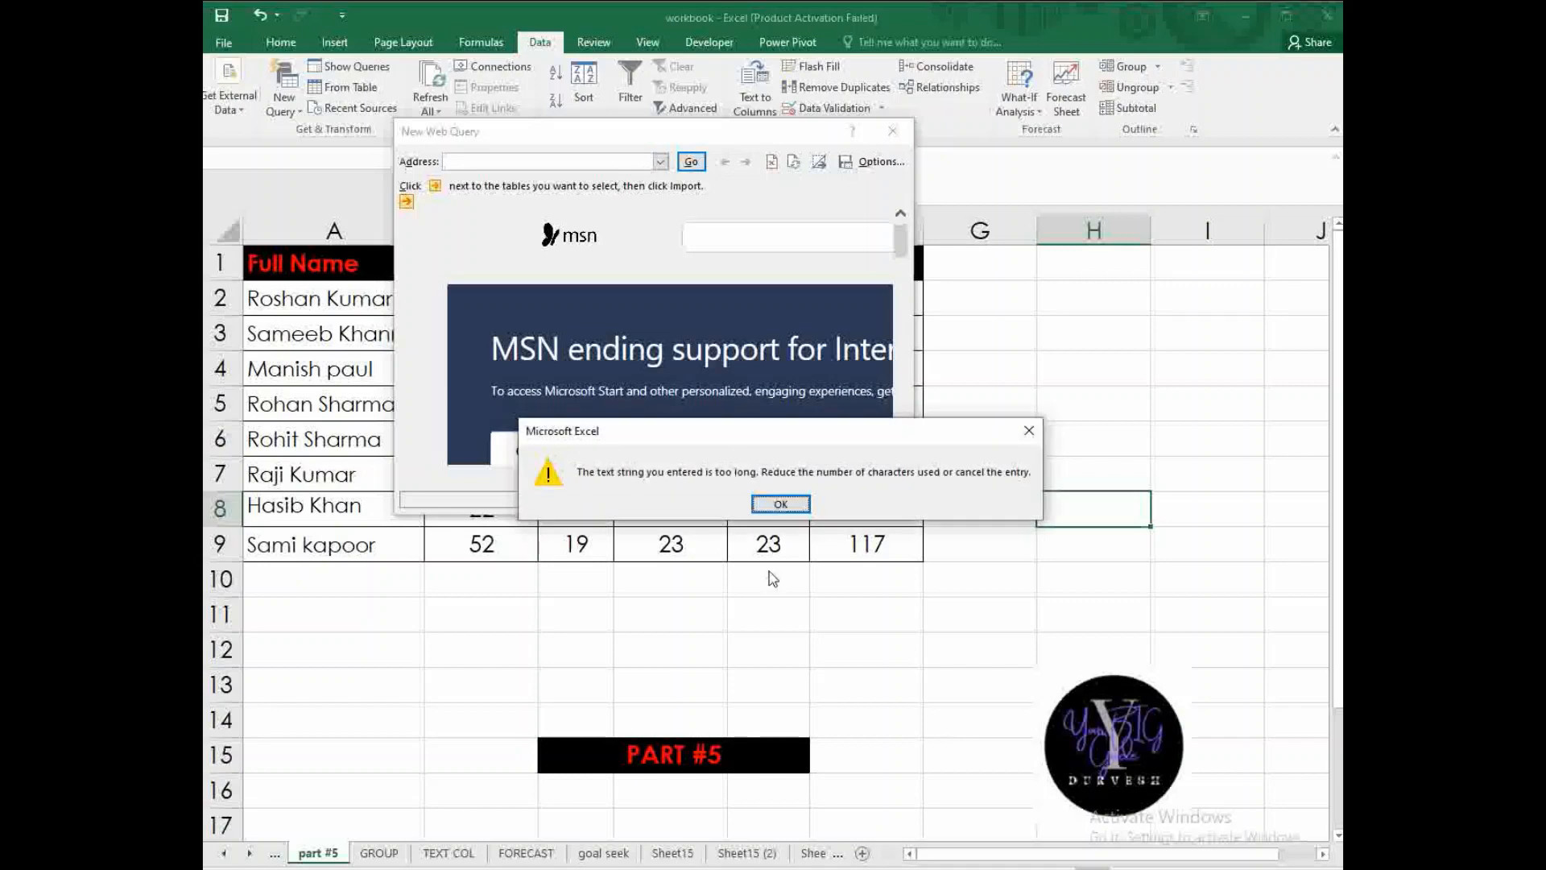
pyautogui.click(779, 504)
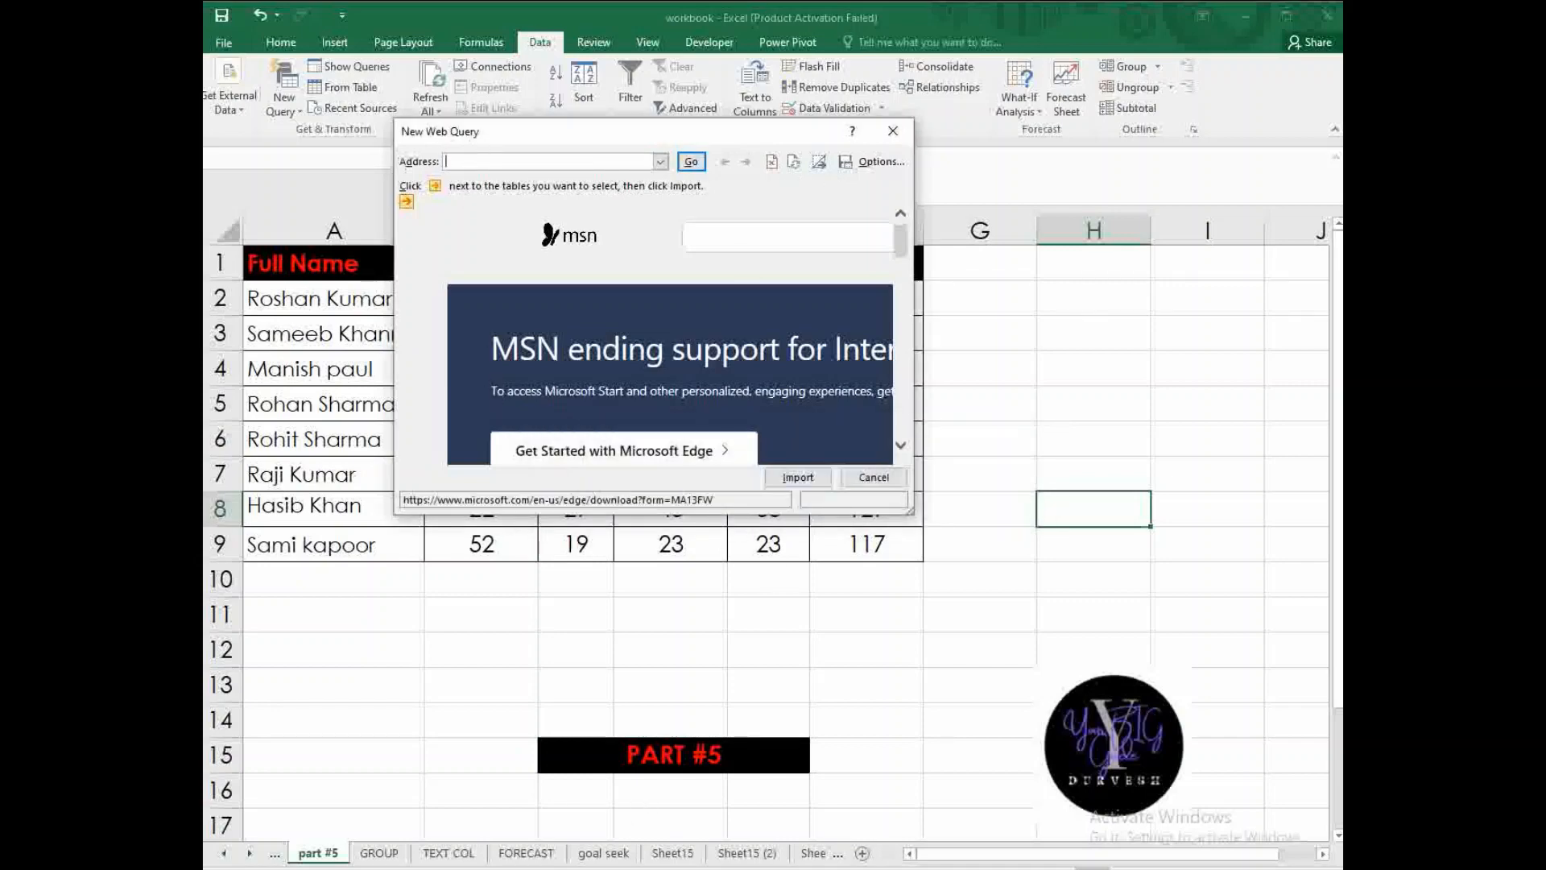
pyautogui.click(745, 868)
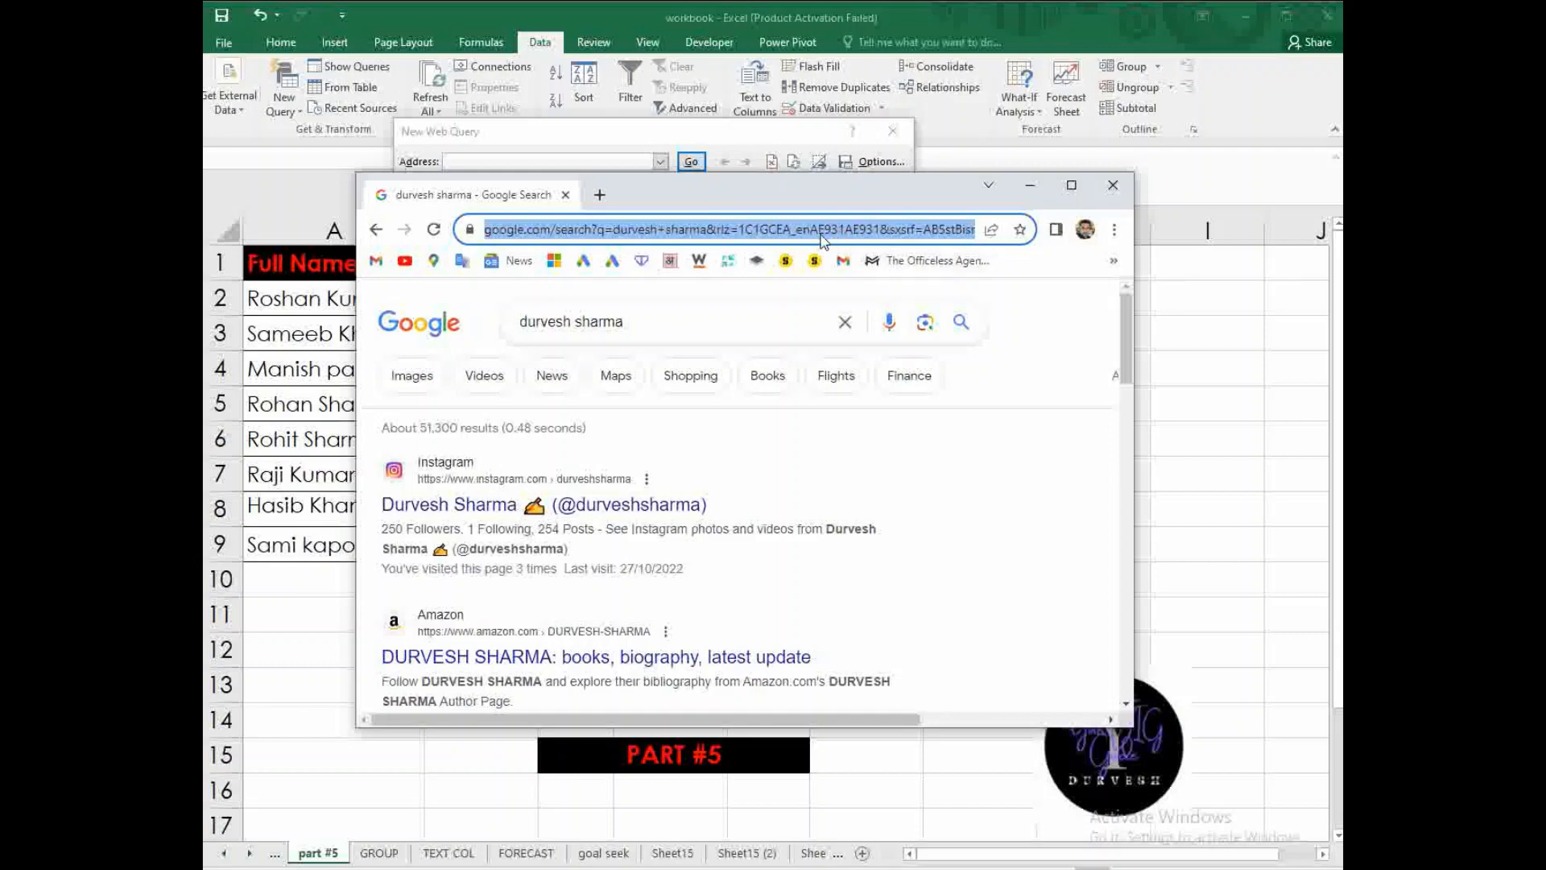
pyautogui.click(568, 162)
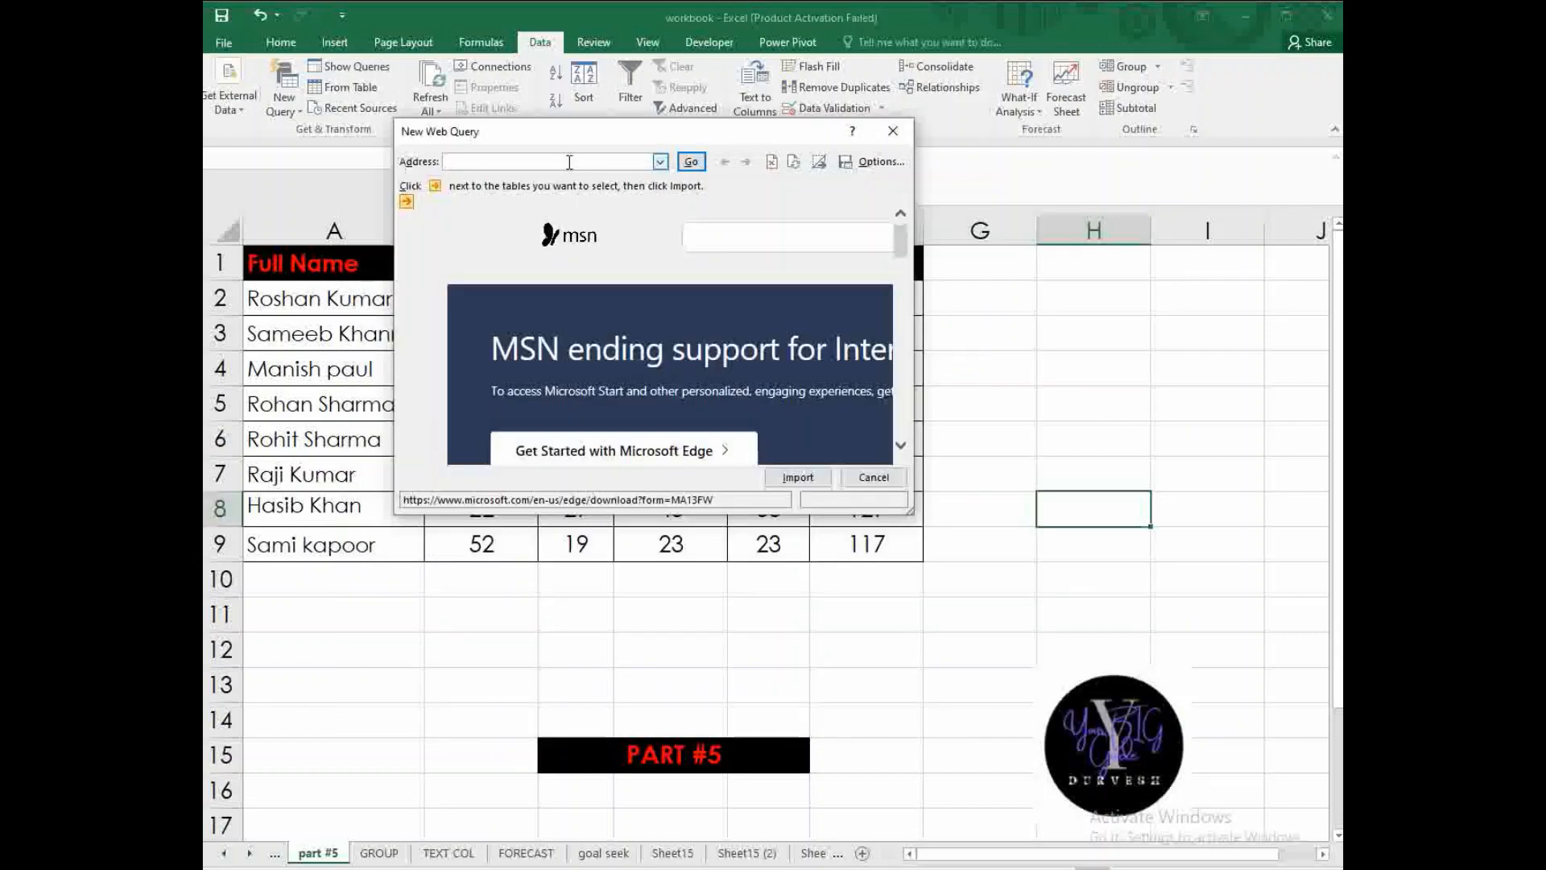
pyautogui.hotkey('ctrl', 'v')
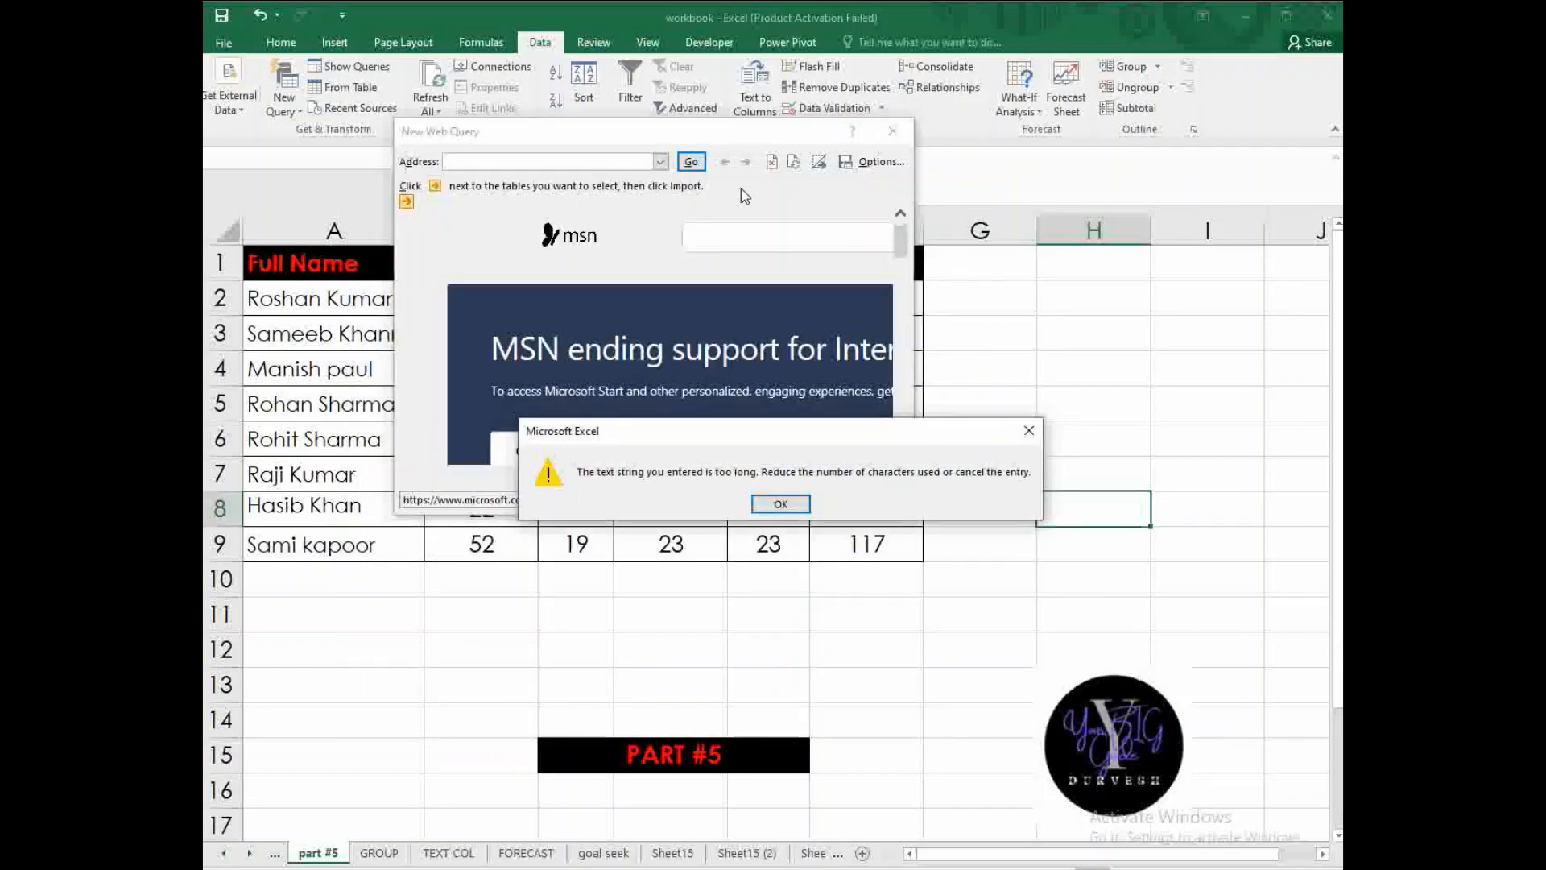
pyautogui.click(781, 504)
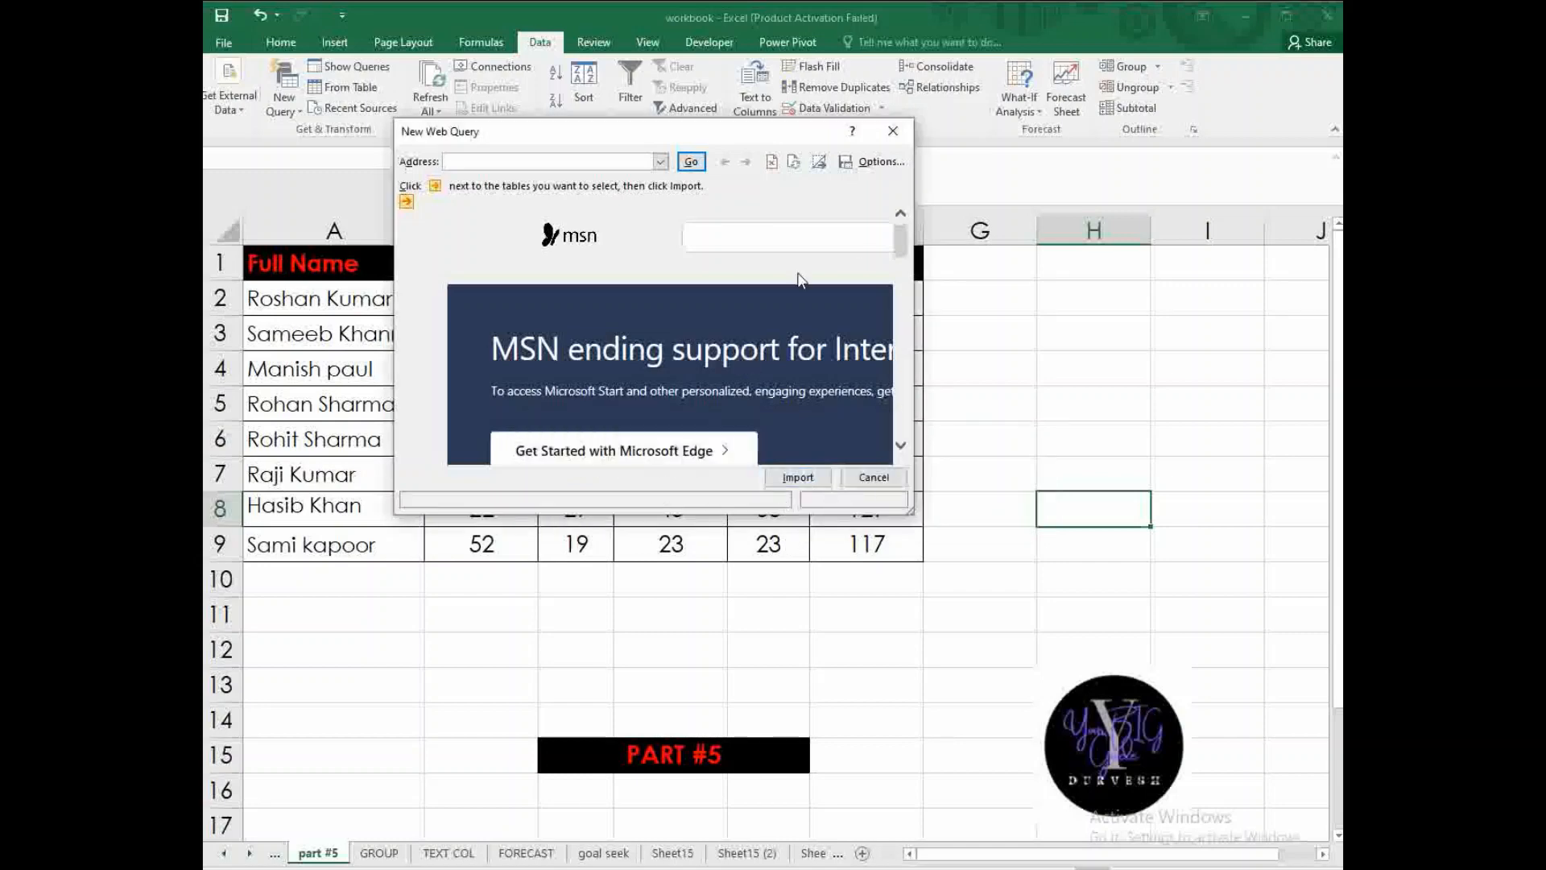
pyautogui.click(893, 130)
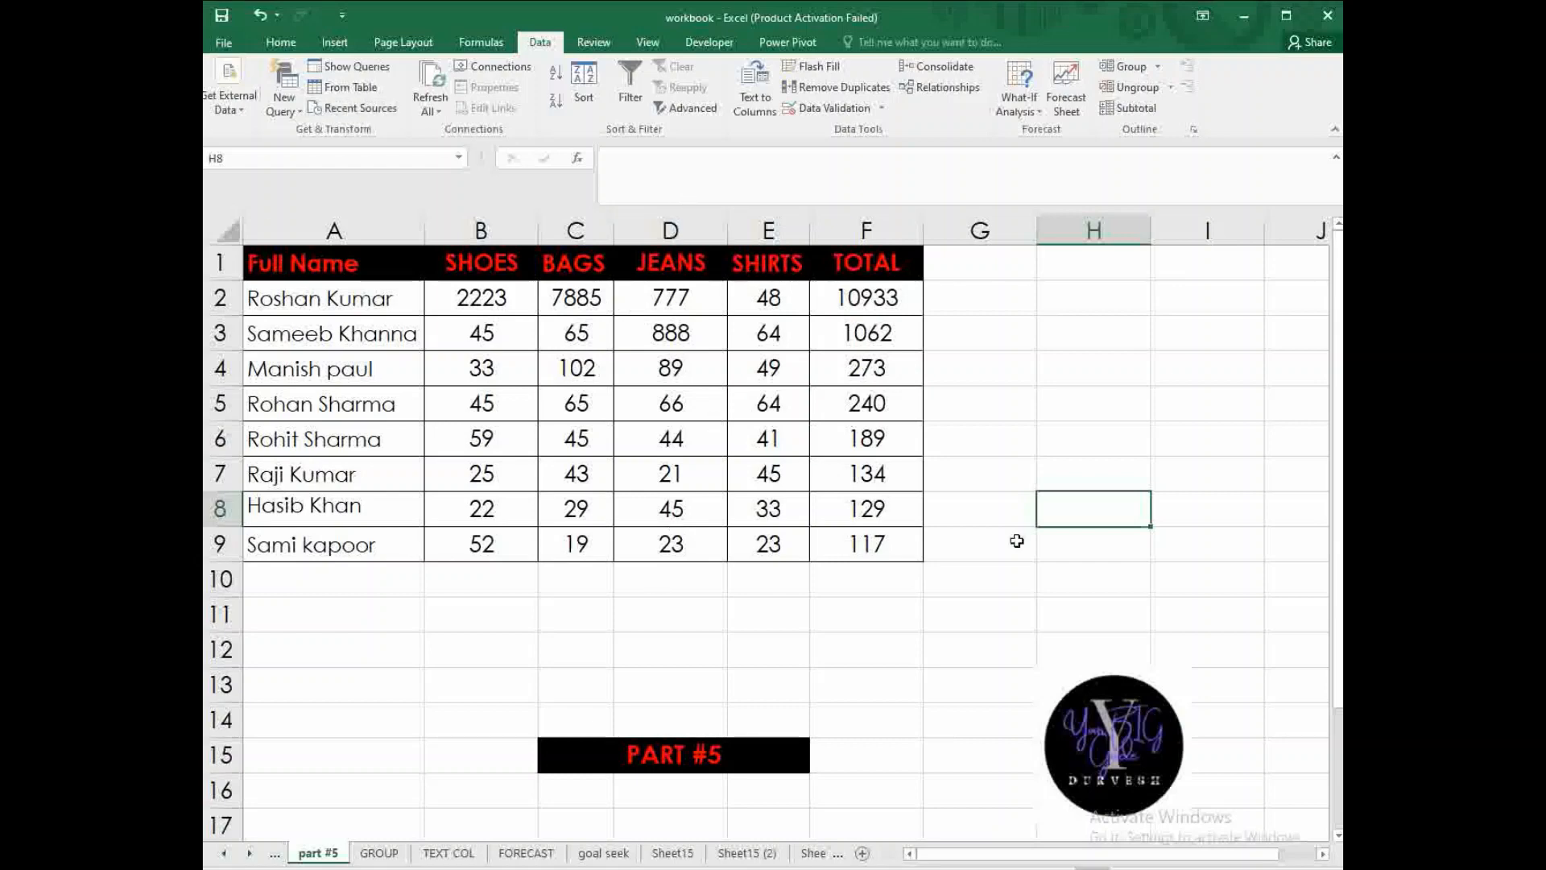
# - On the GROUP sheet, sort only the Full Name column A to Z
pyautogui.click(1008, 468)
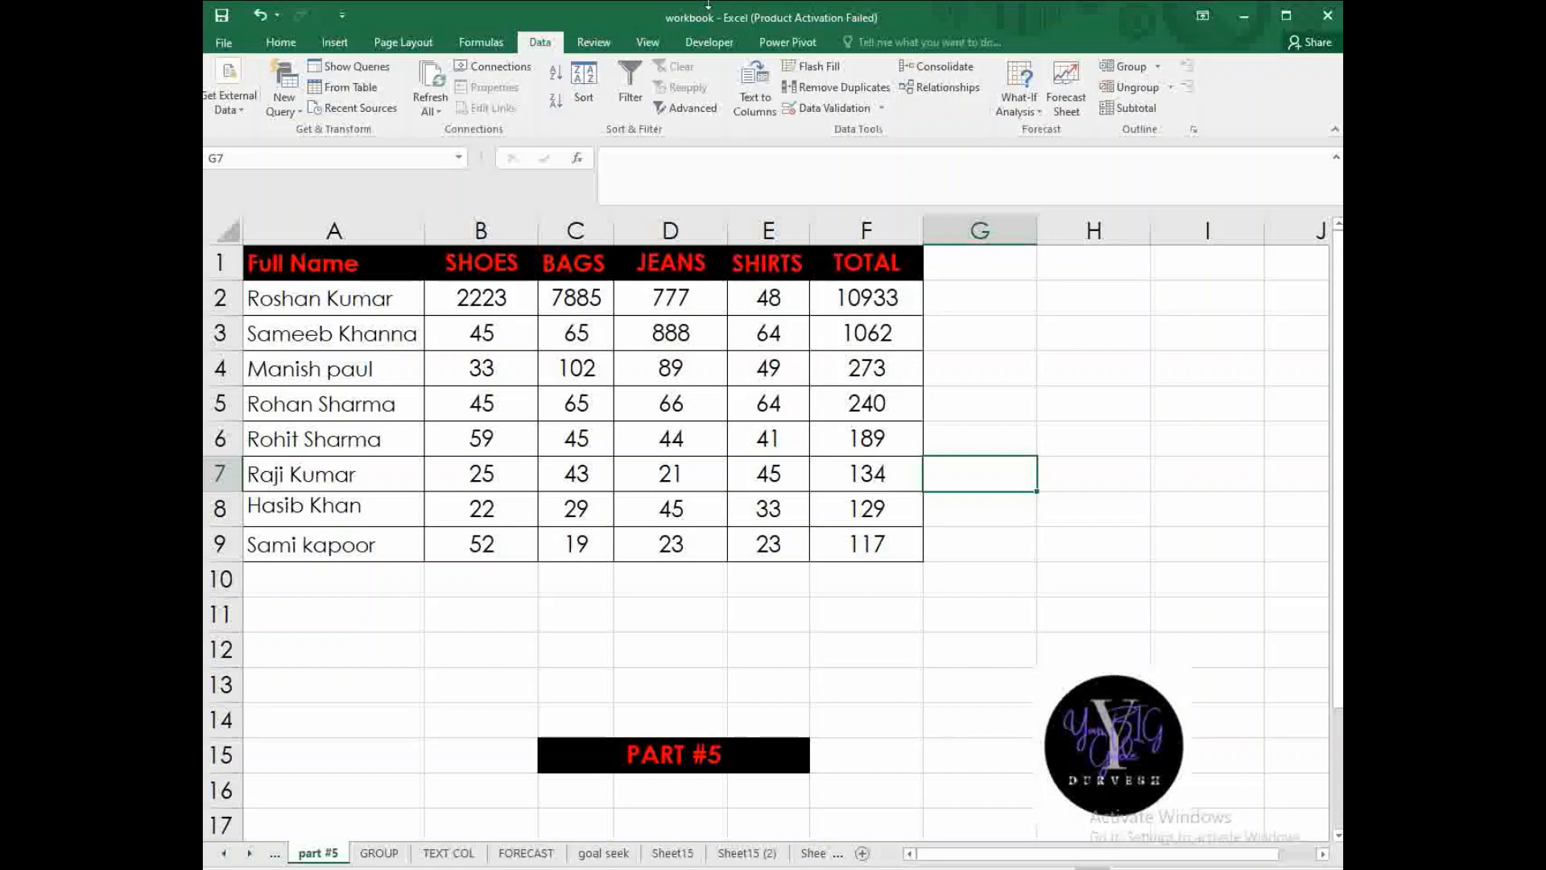
pyautogui.click(380, 852)
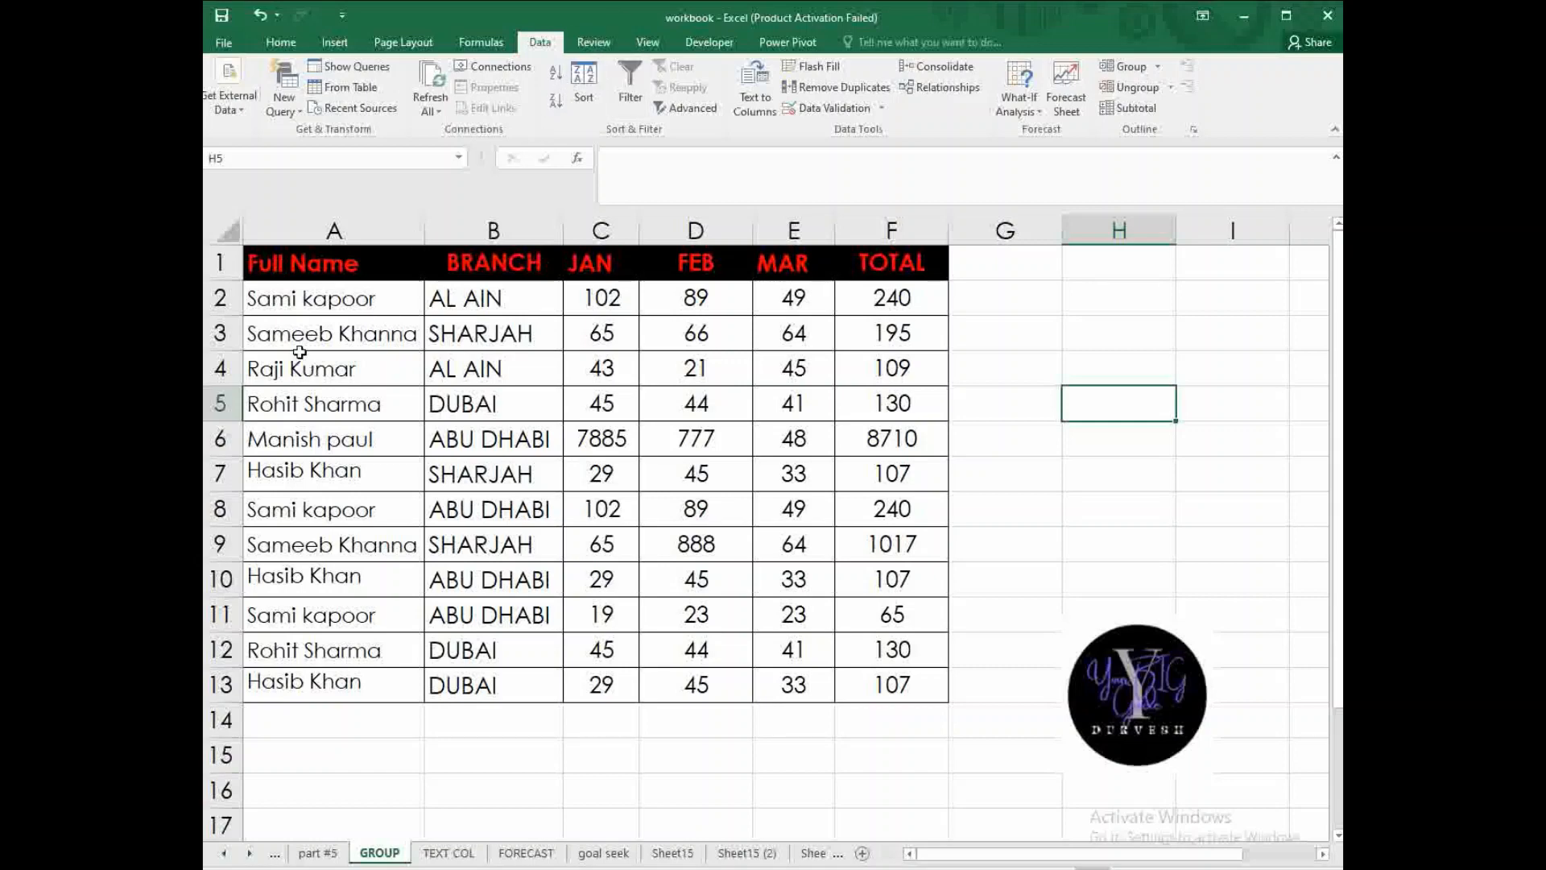
pyautogui.moveTo(303, 300); pyautogui.dragTo(304, 655)
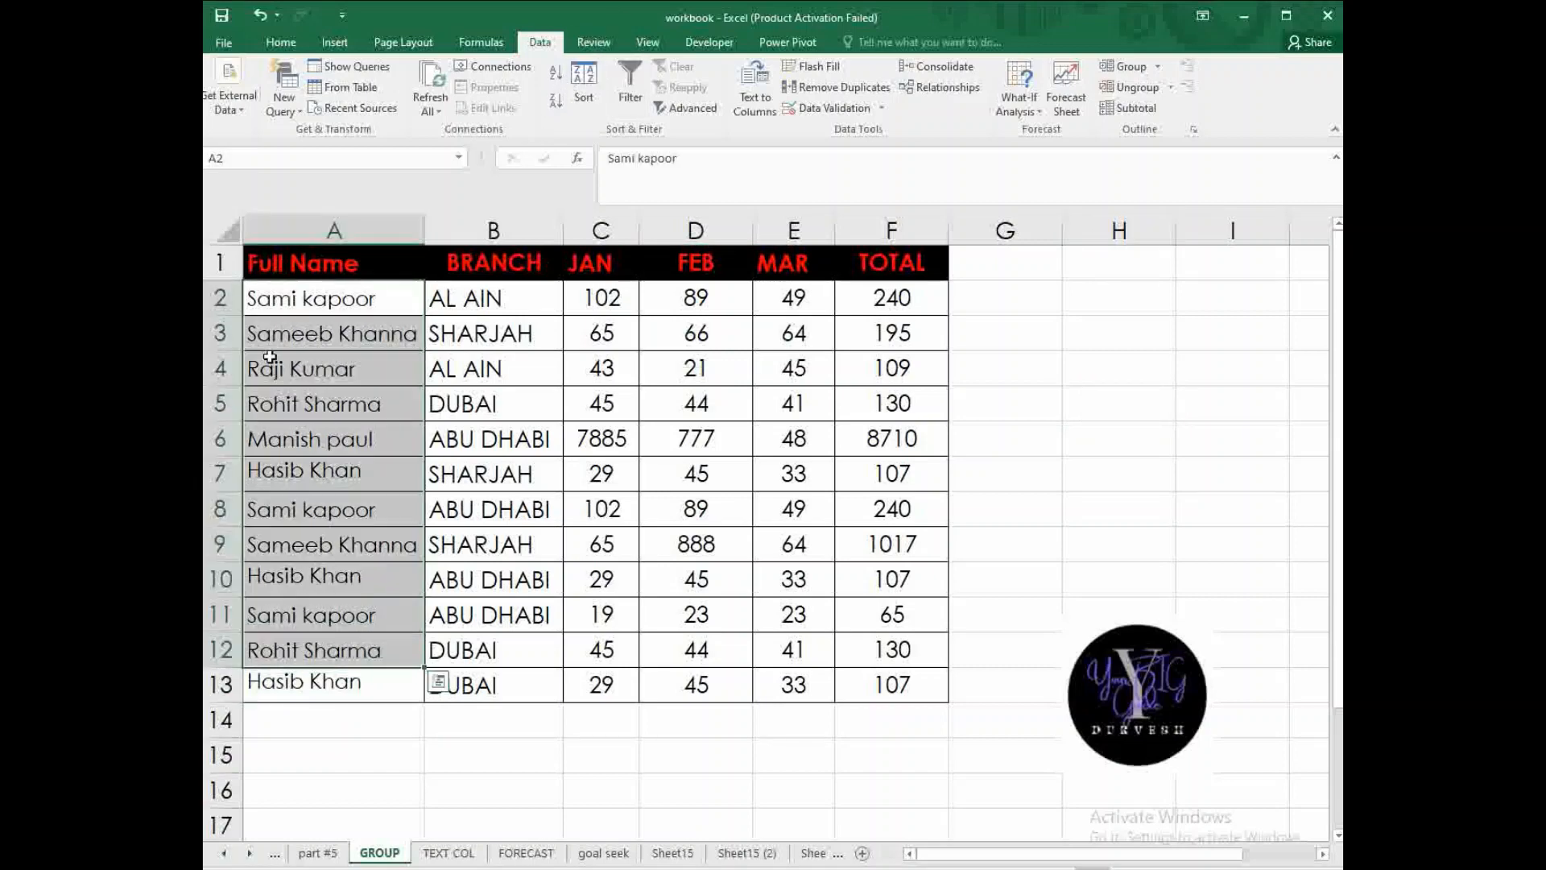
pyautogui.moveTo(277, 299); pyautogui.dragTo(310, 685)
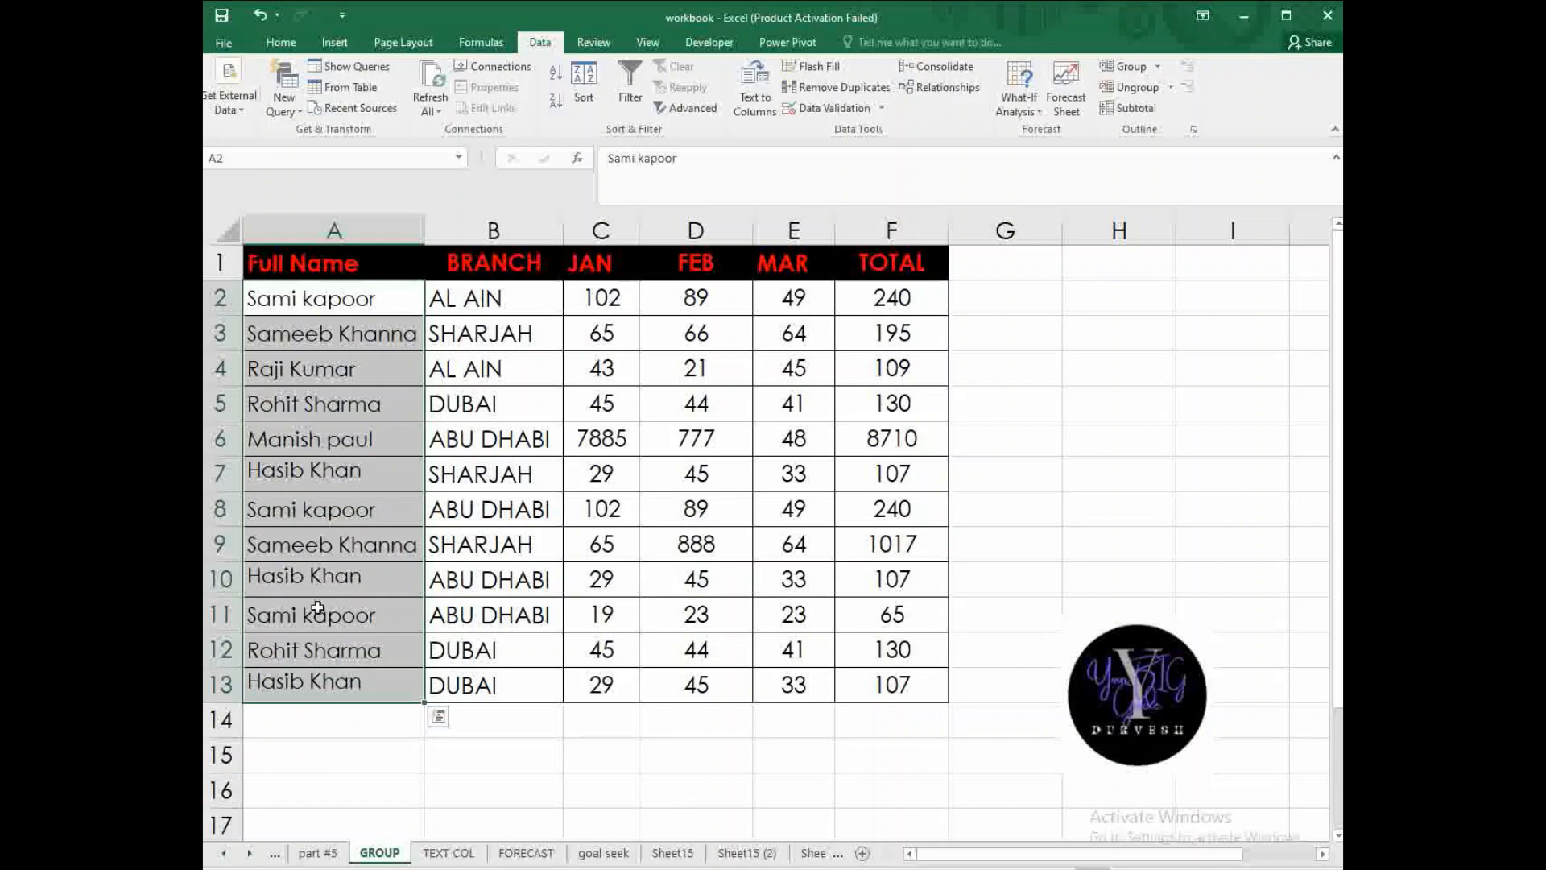
pyautogui.click(555, 78)
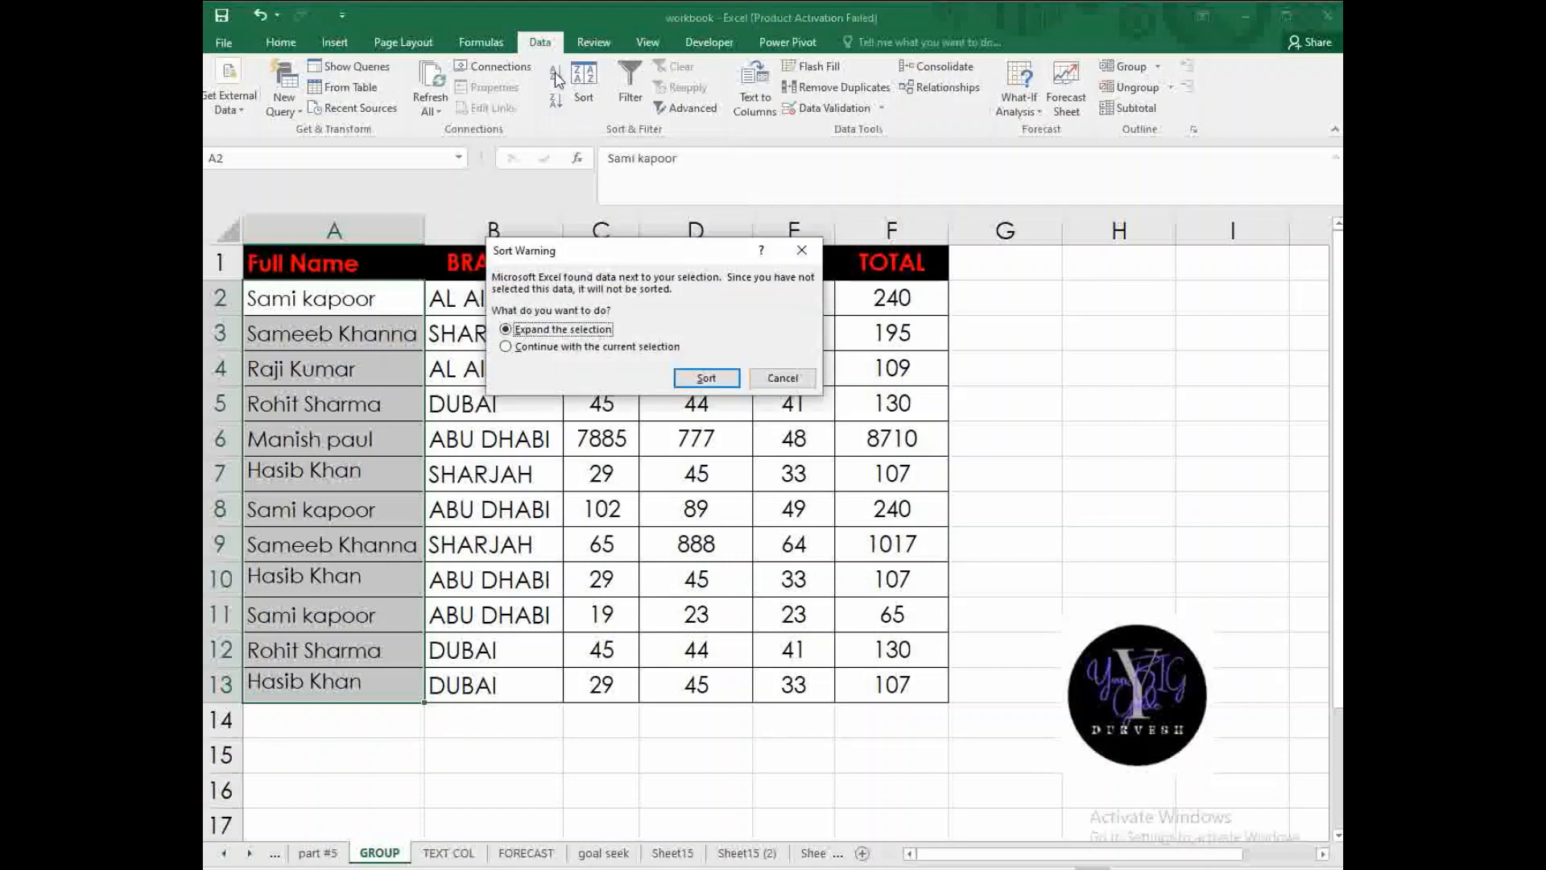
pyautogui.click(564, 347)
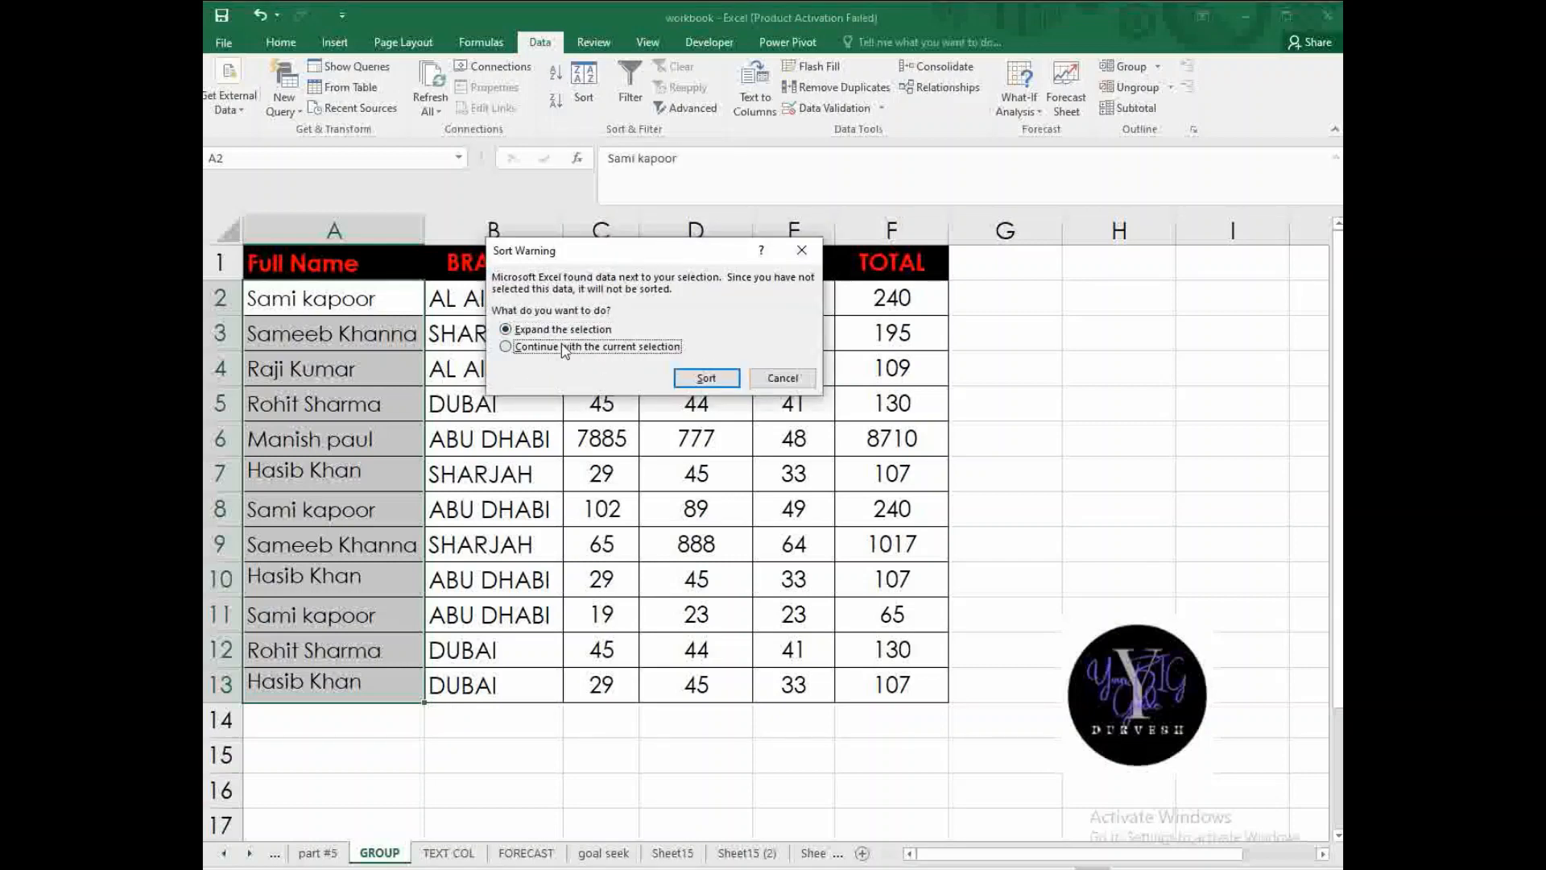
pyautogui.click(707, 379)
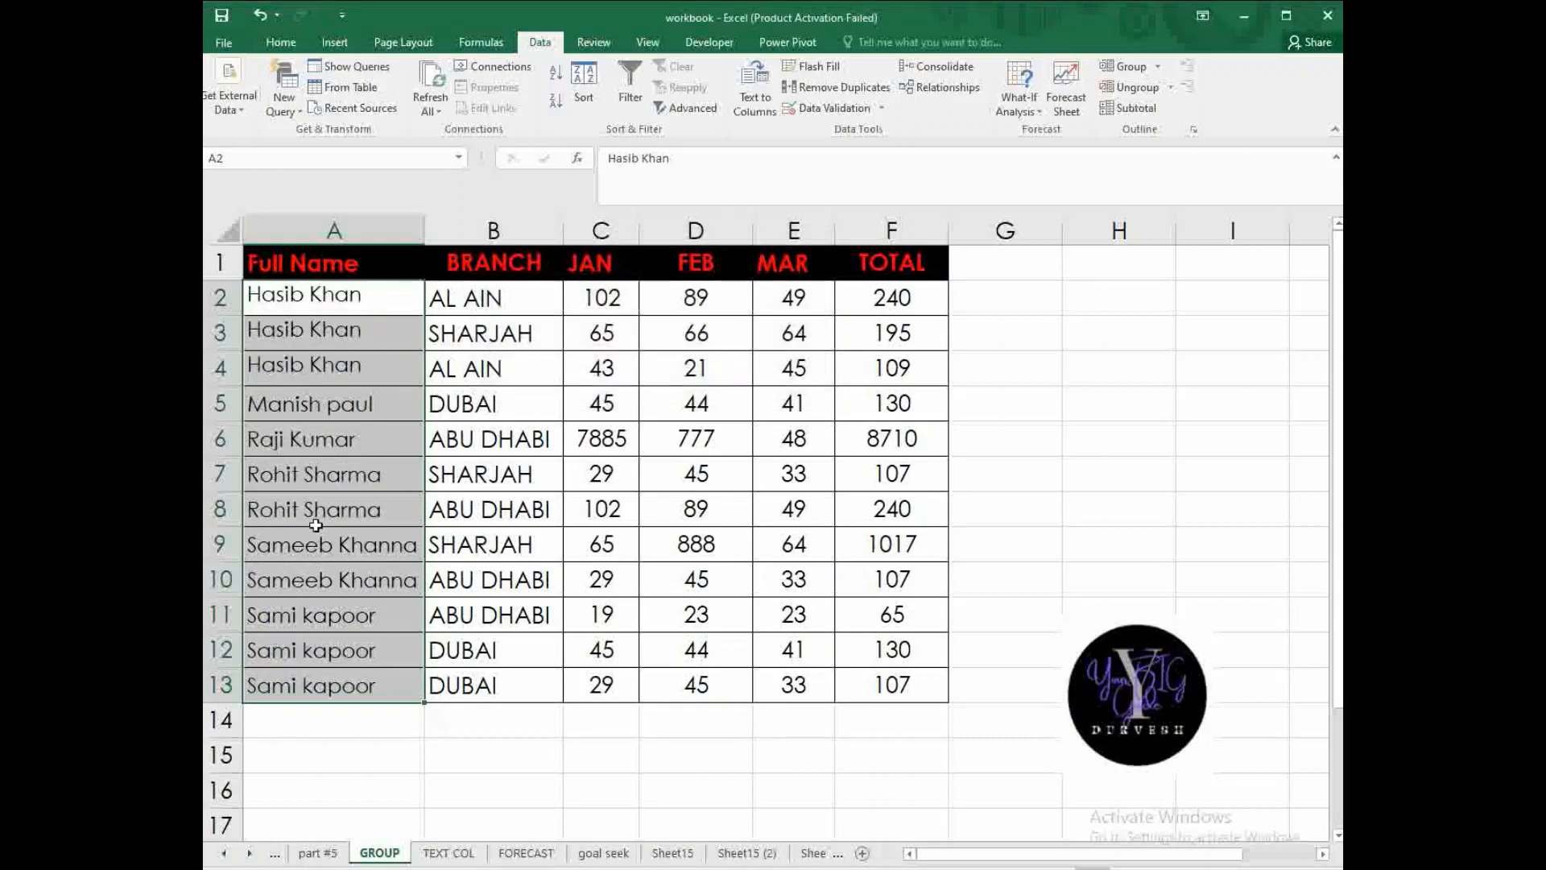
# - Sort B2:B13 Z to A, expanding the selection so whole rows move with their branch
pyautogui.moveTo(460, 301); pyautogui.dragTo(501, 684)
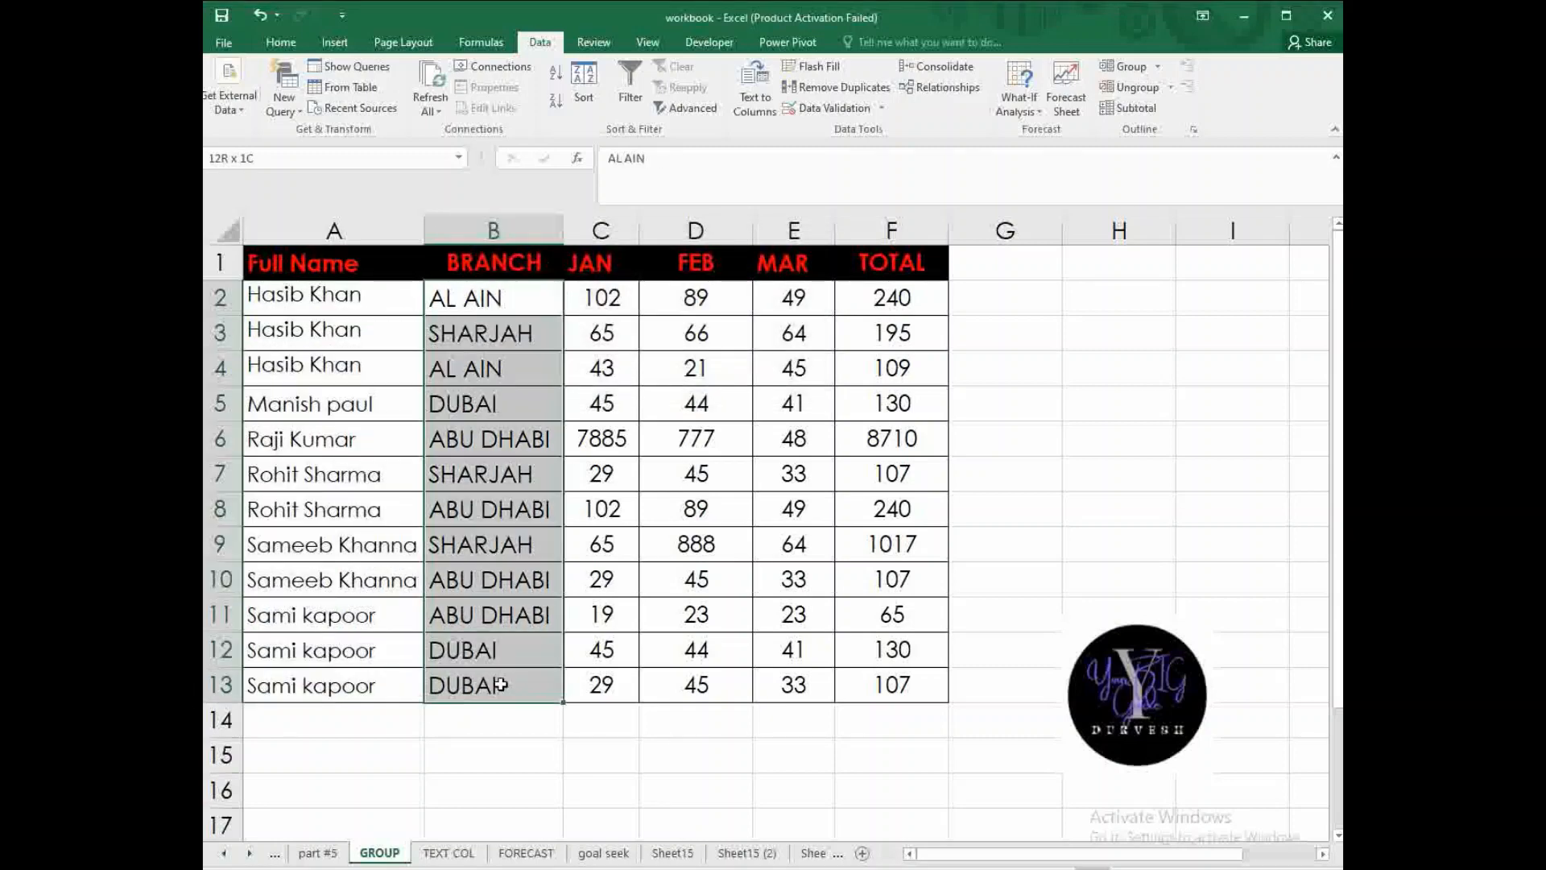
pyautogui.click(556, 103)
pyautogui.click(524, 346)
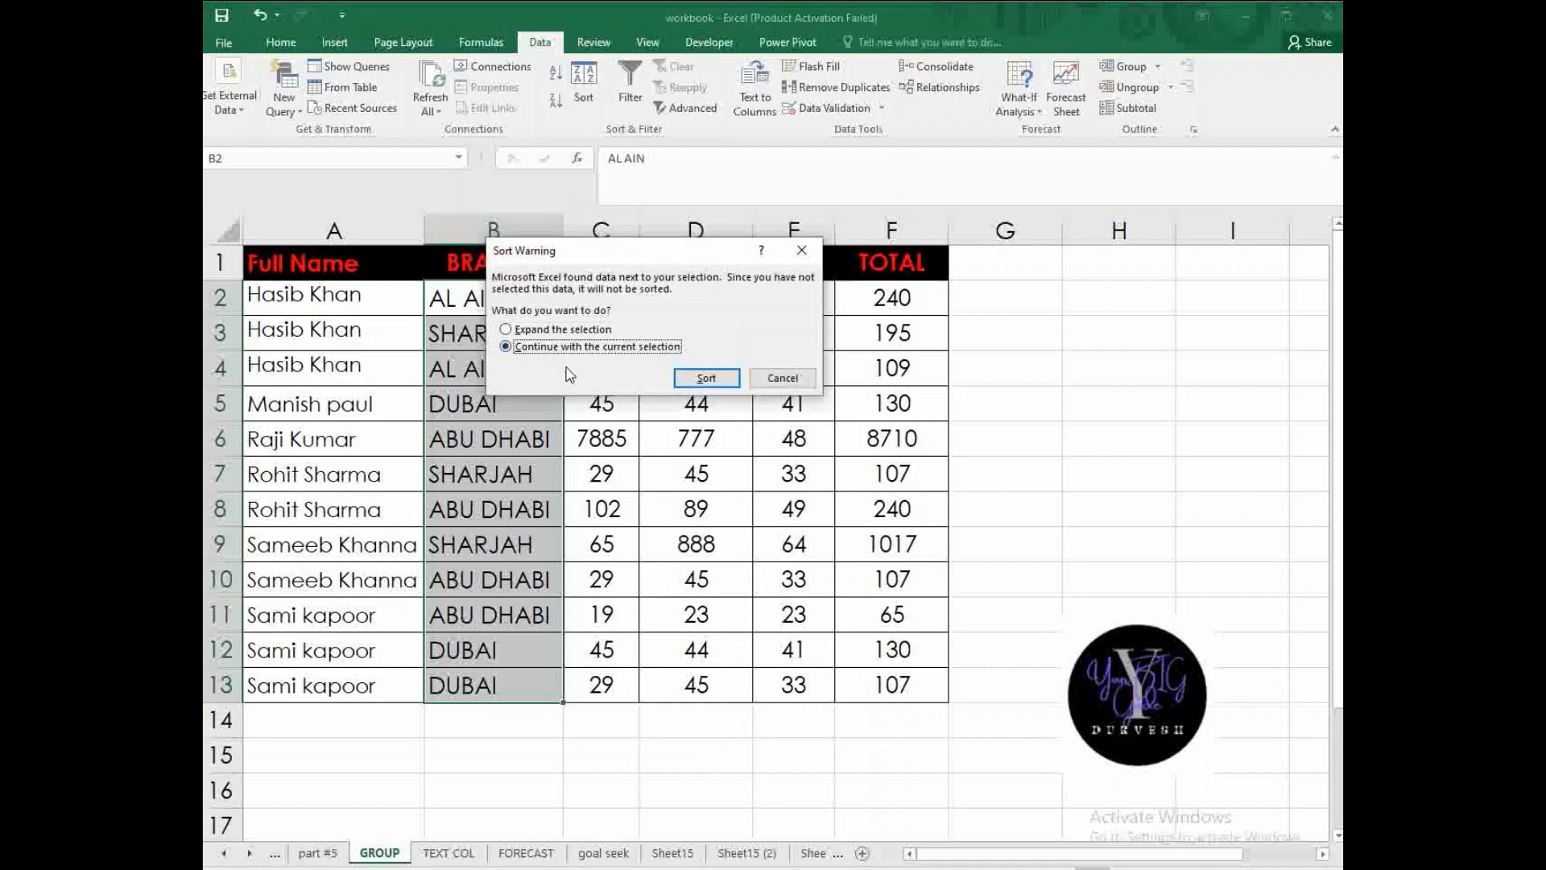
pyautogui.click(529, 329)
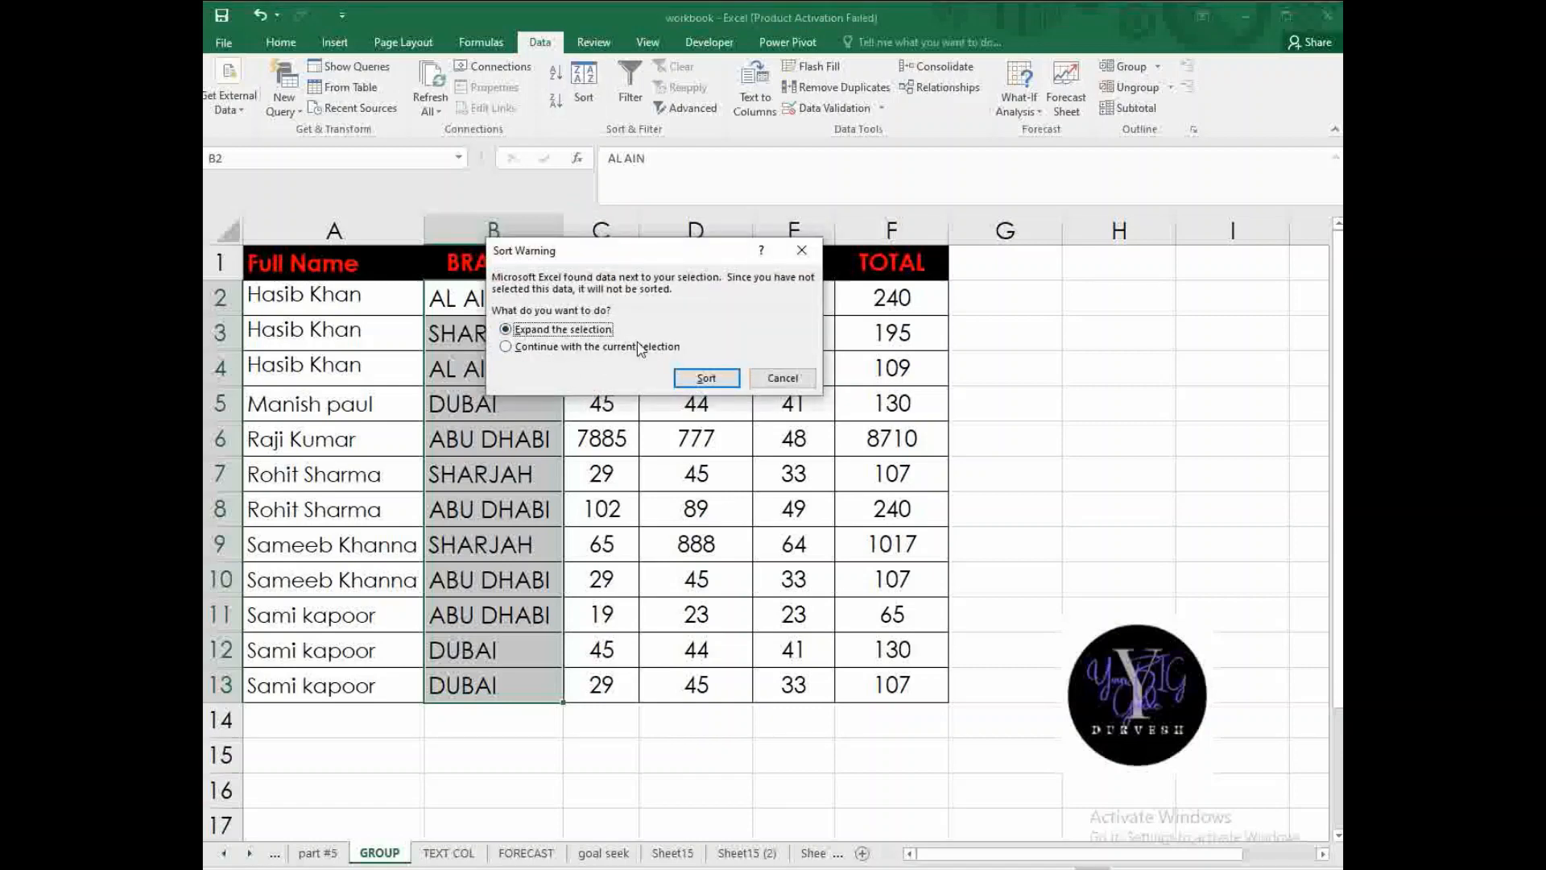
pyautogui.click(706, 377)
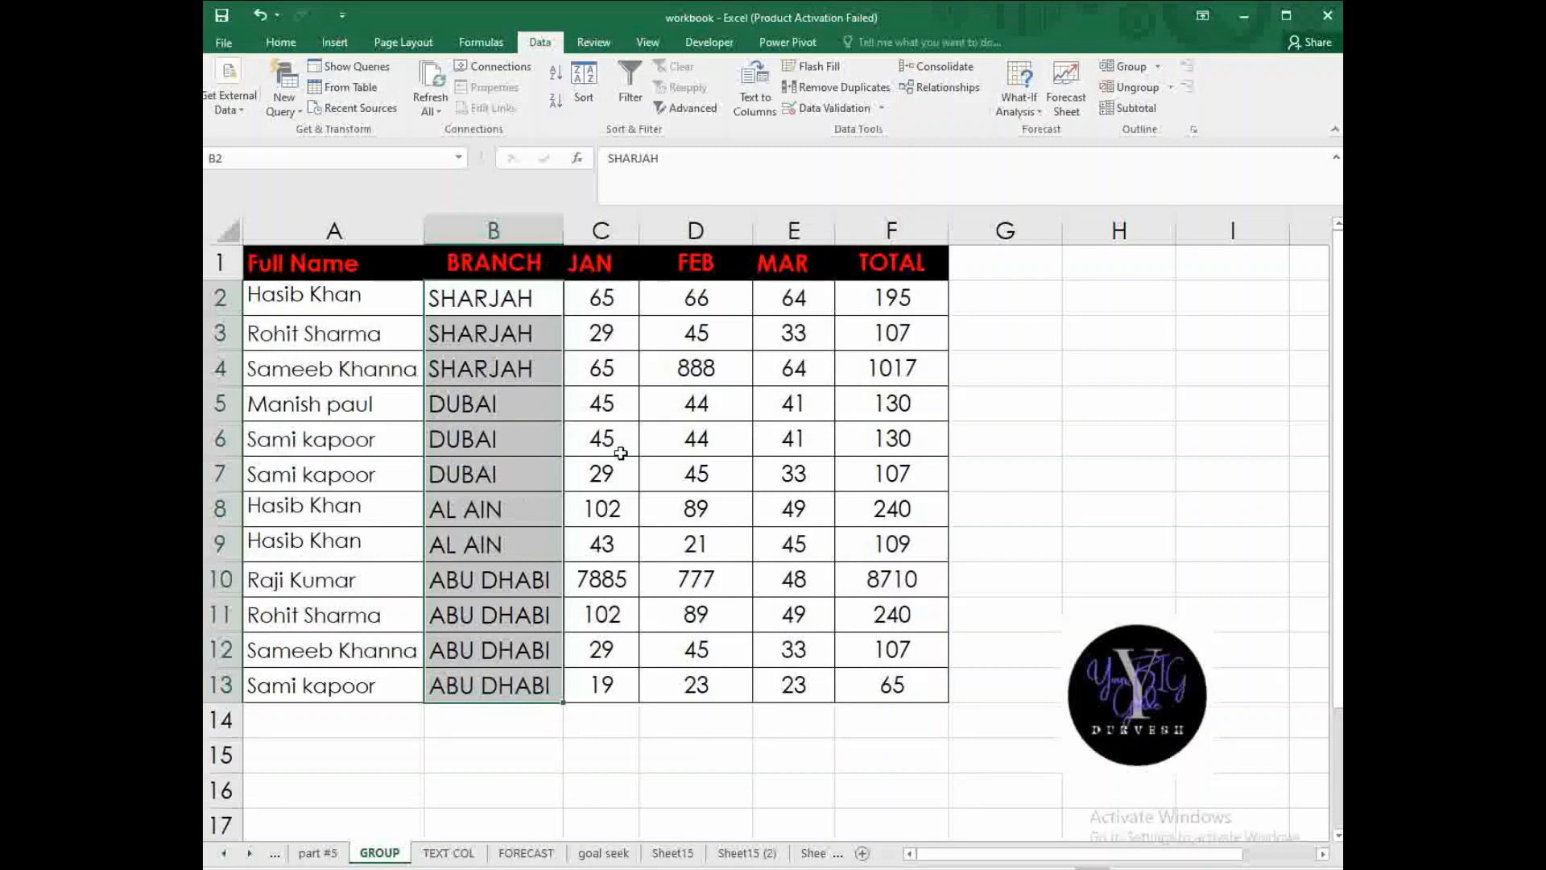
pyautogui.click(1022, 381)
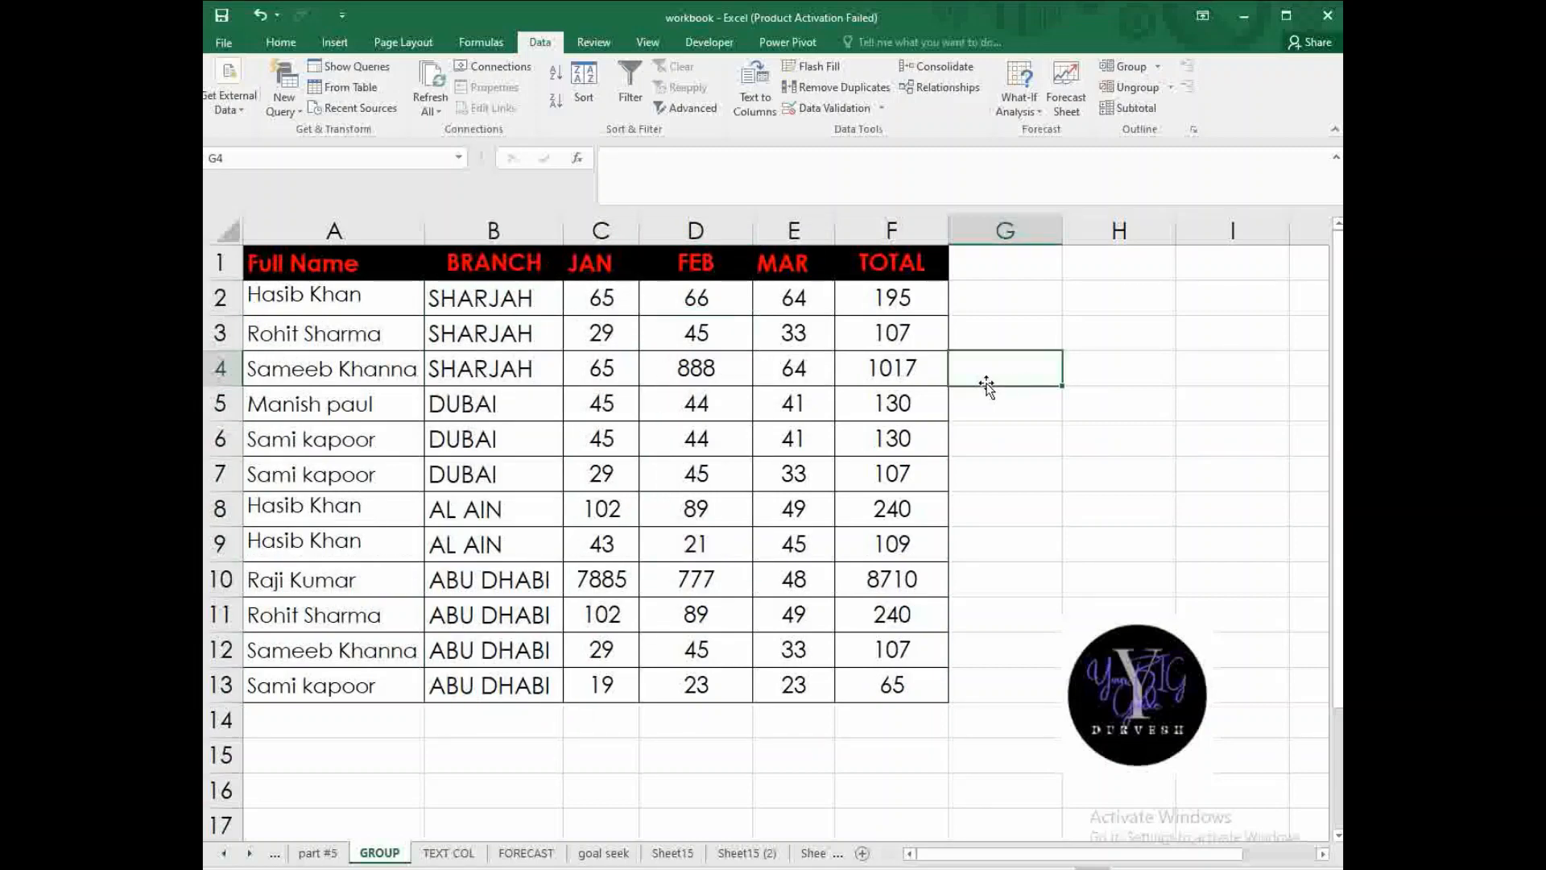
# - Turn on filter drop-downs for the header row A1:F1
pyautogui.moveTo(471, 295); pyautogui.dragTo(475, 680)
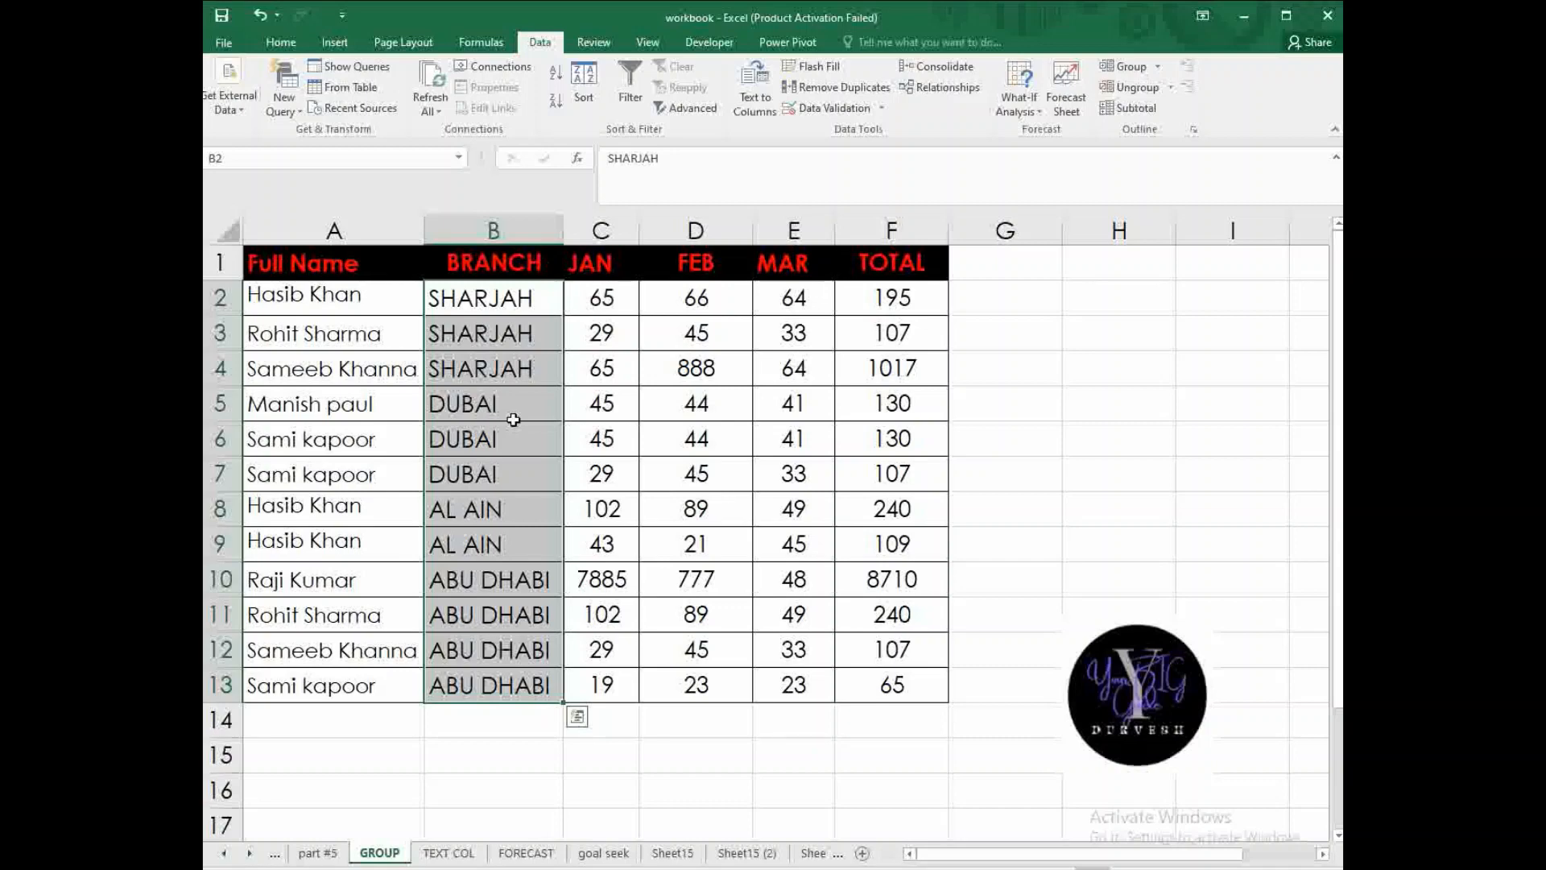
pyautogui.click(1024, 372)
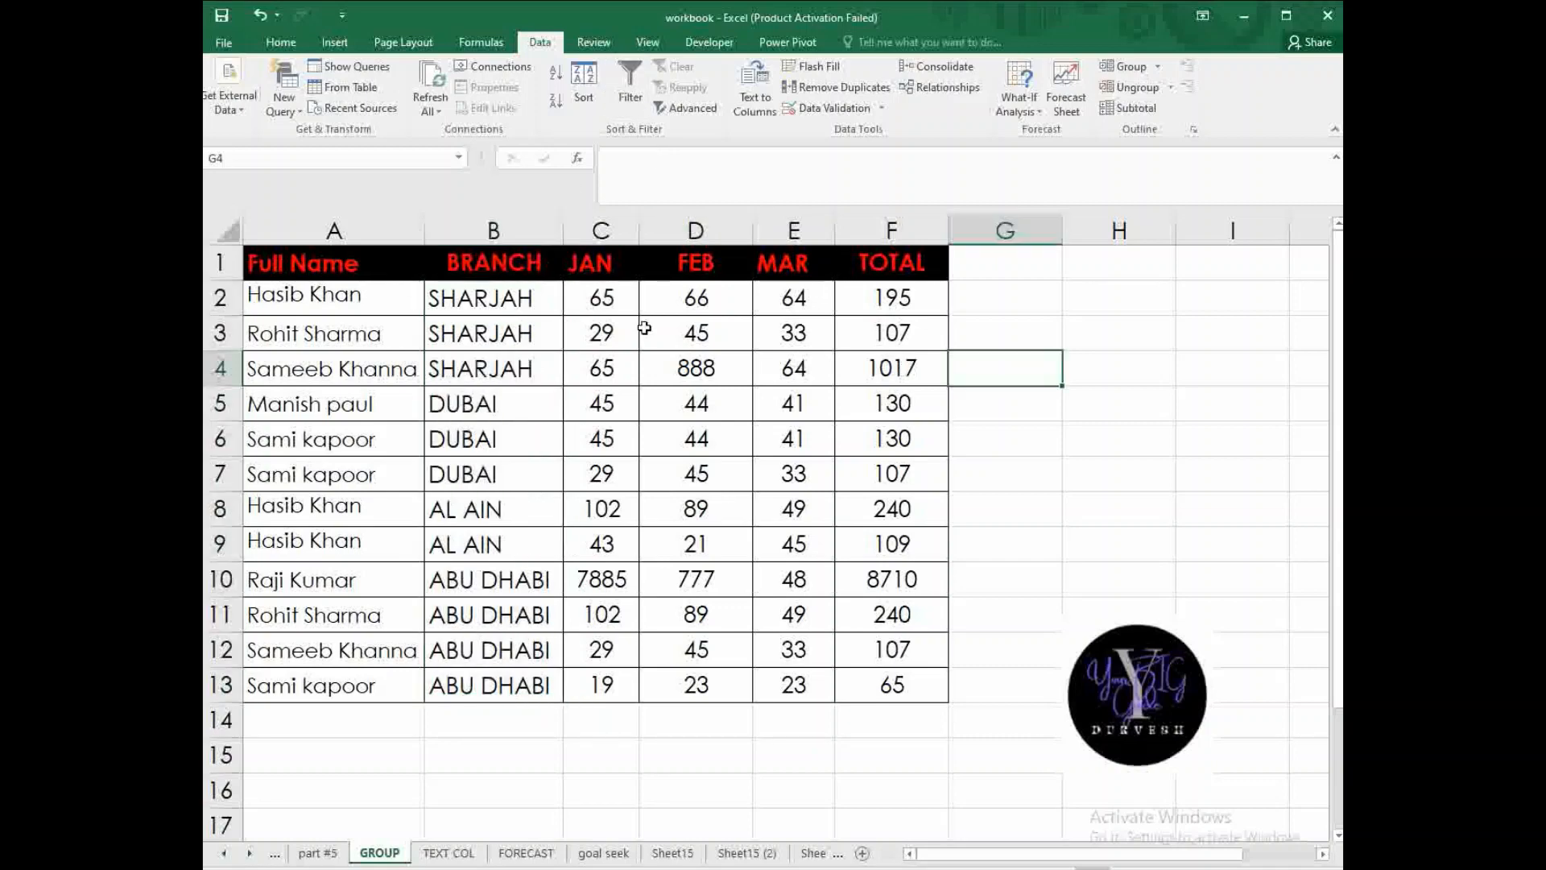
pyautogui.click(266, 263)
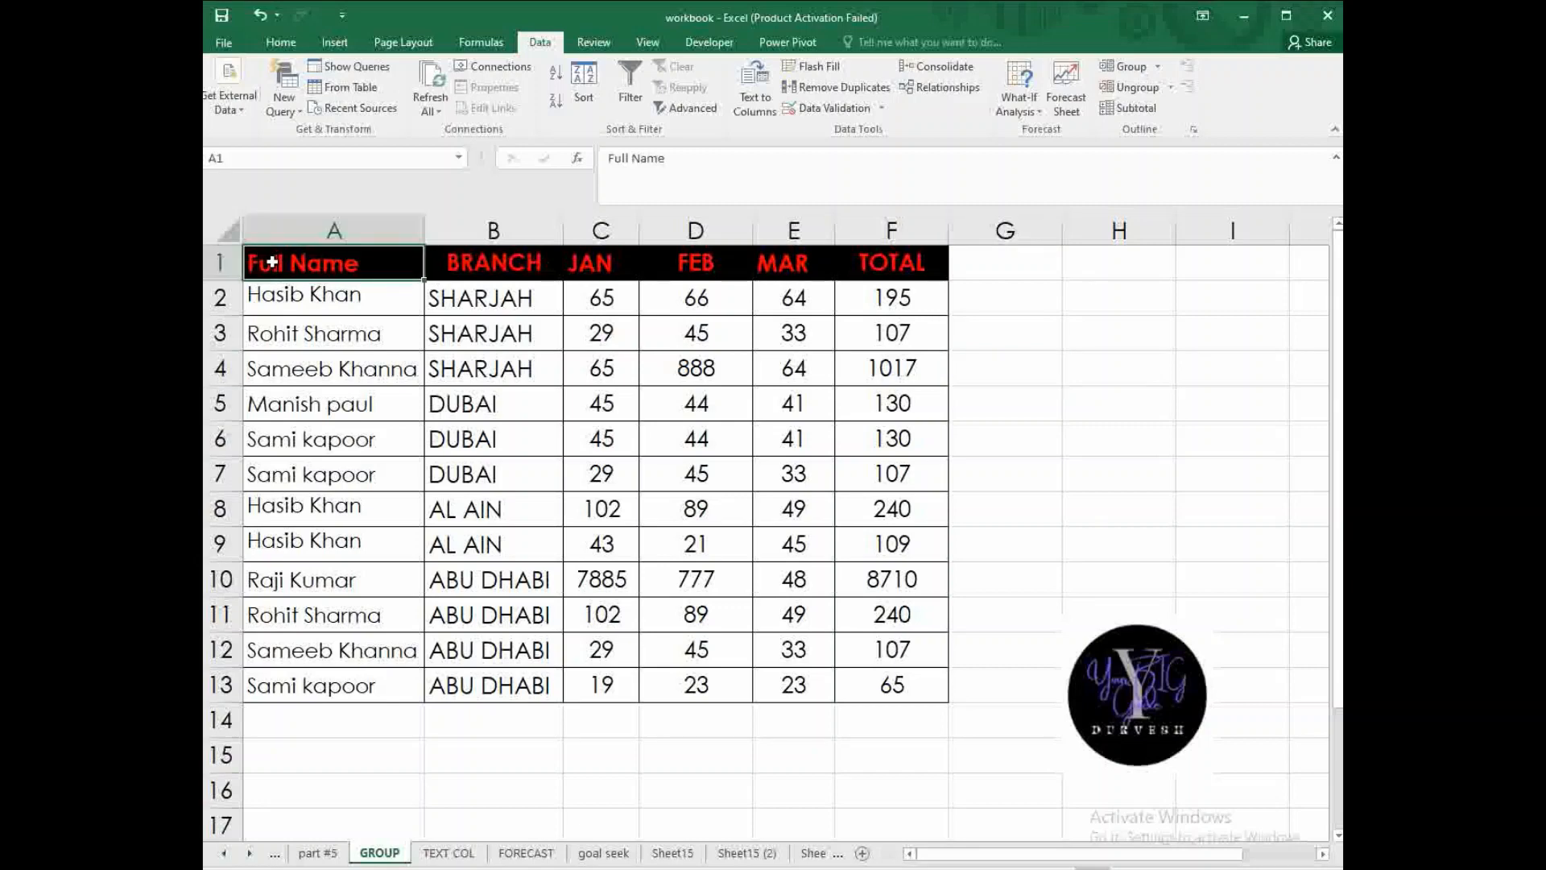
pyautogui.moveTo(275, 262); pyautogui.dragTo(913, 263)
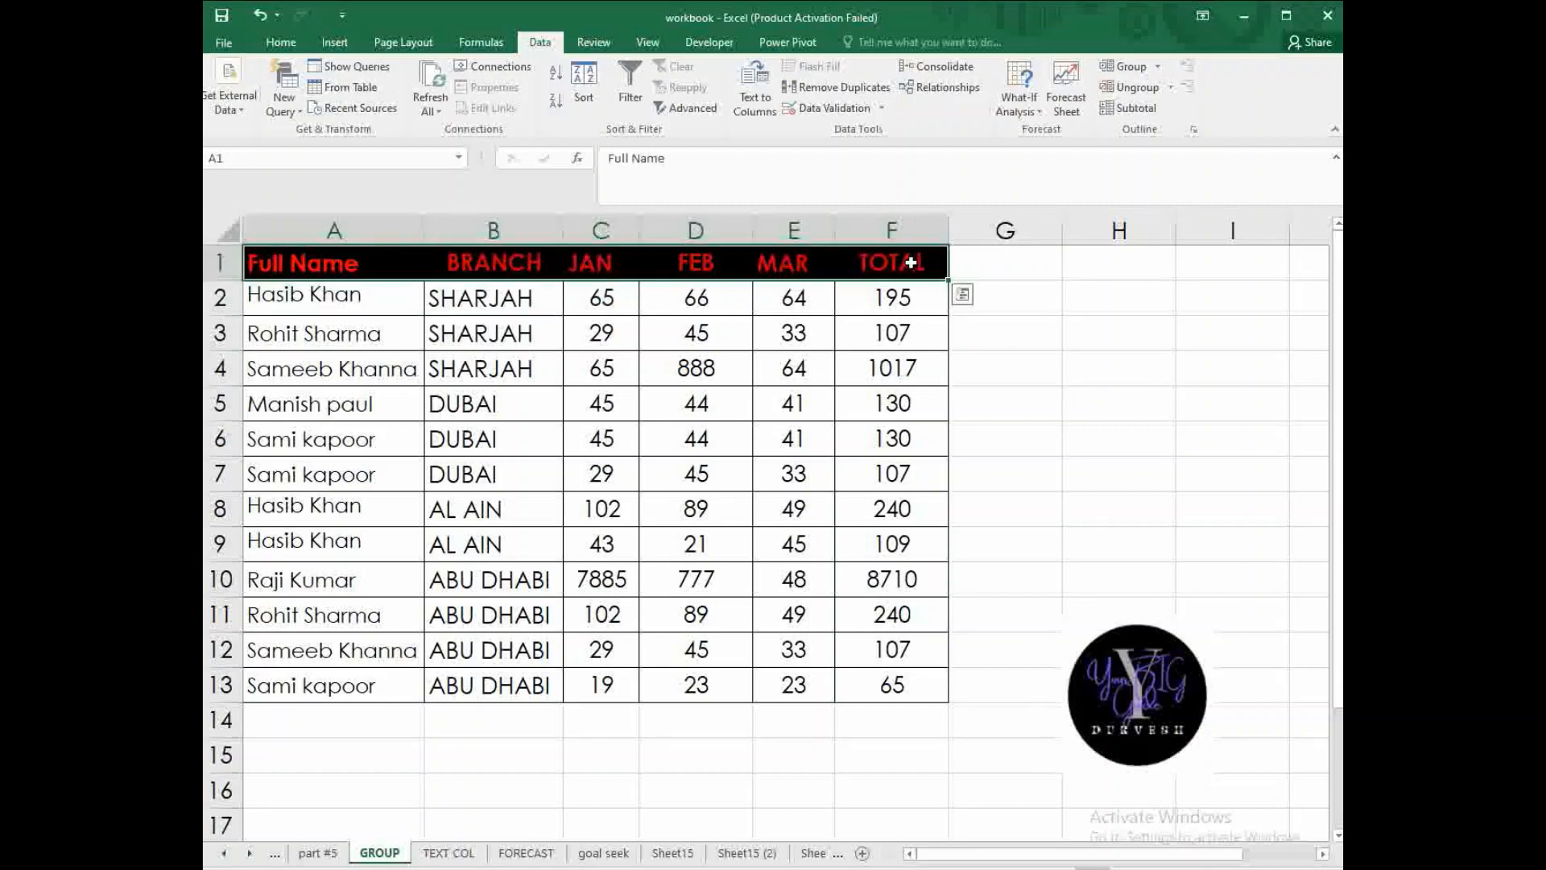
pyautogui.click(637, 76)
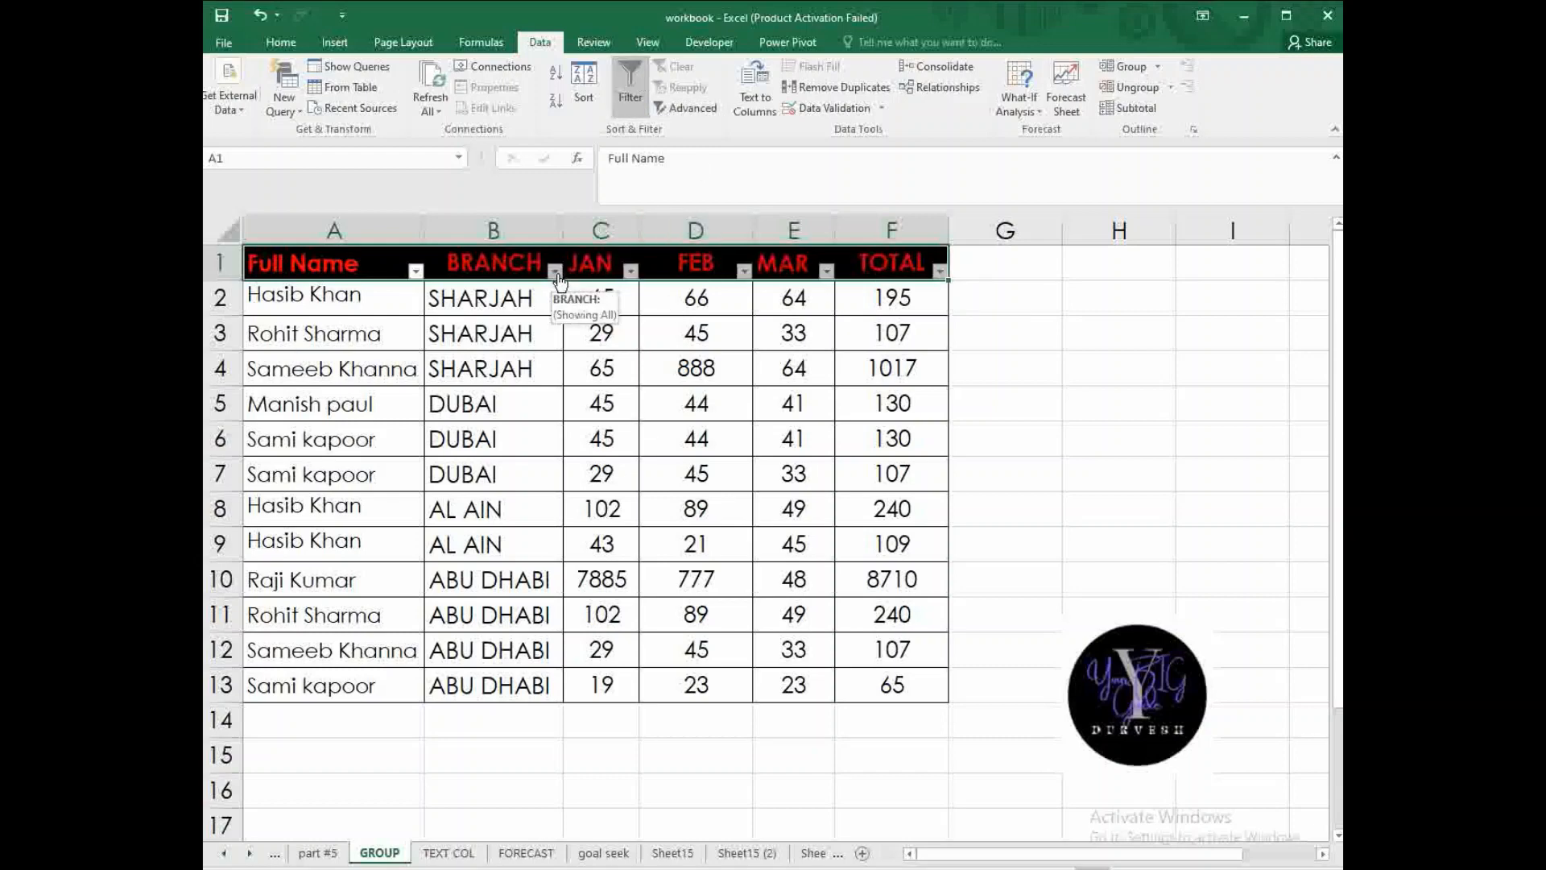
# - Filter Full Name to a single person, then clear the name filter
pyautogui.click(415, 270)
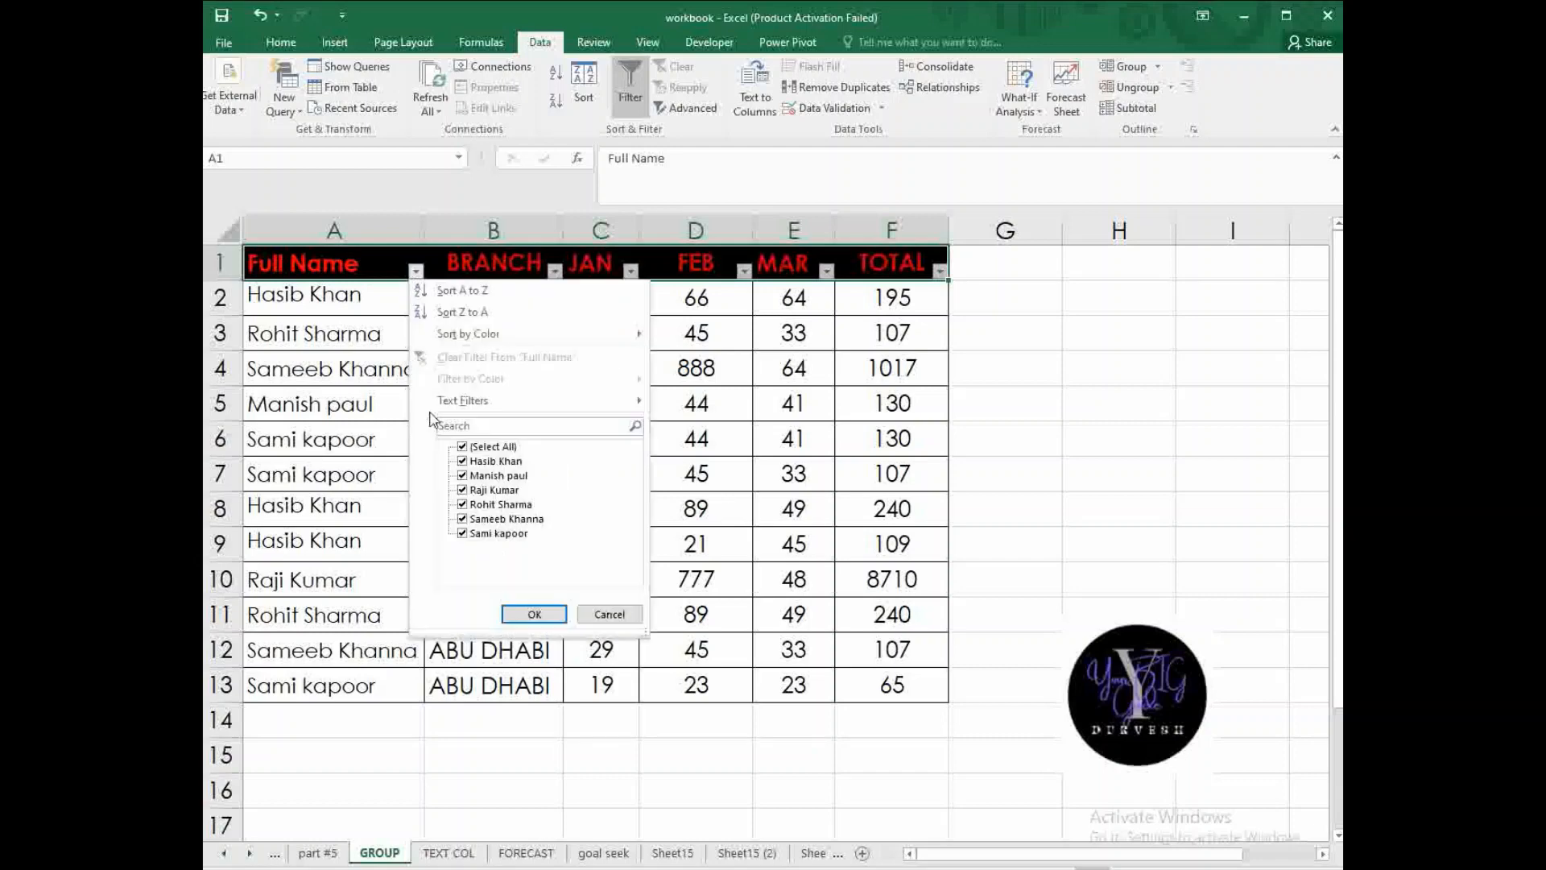
pyautogui.click(475, 447)
pyautogui.click(476, 490)
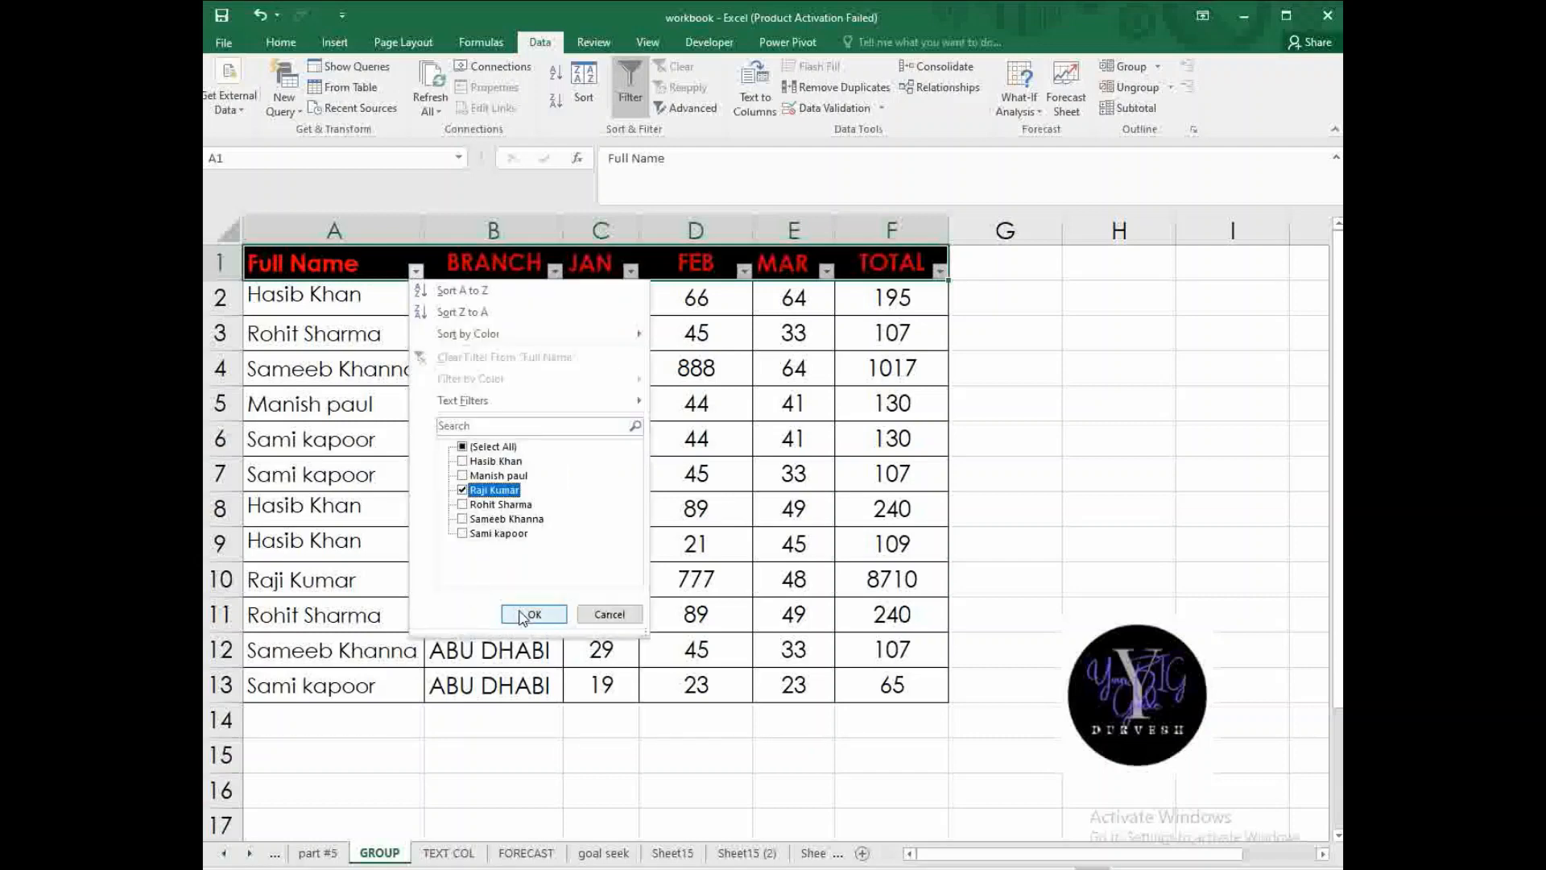
pyautogui.click(531, 615)
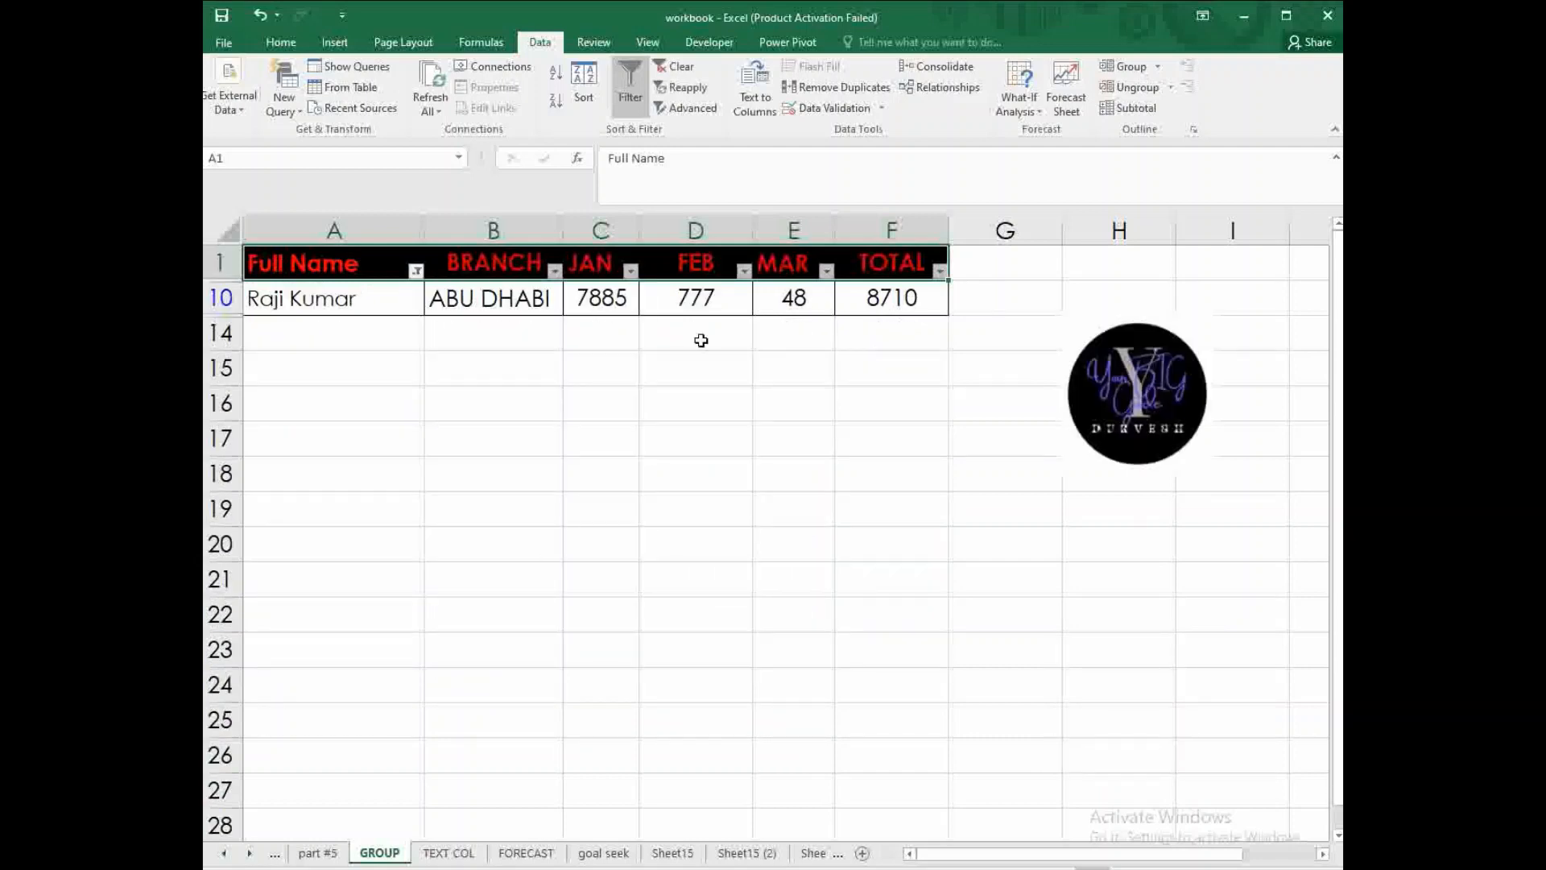
pyautogui.click(415, 270)
pyautogui.click(441, 359)
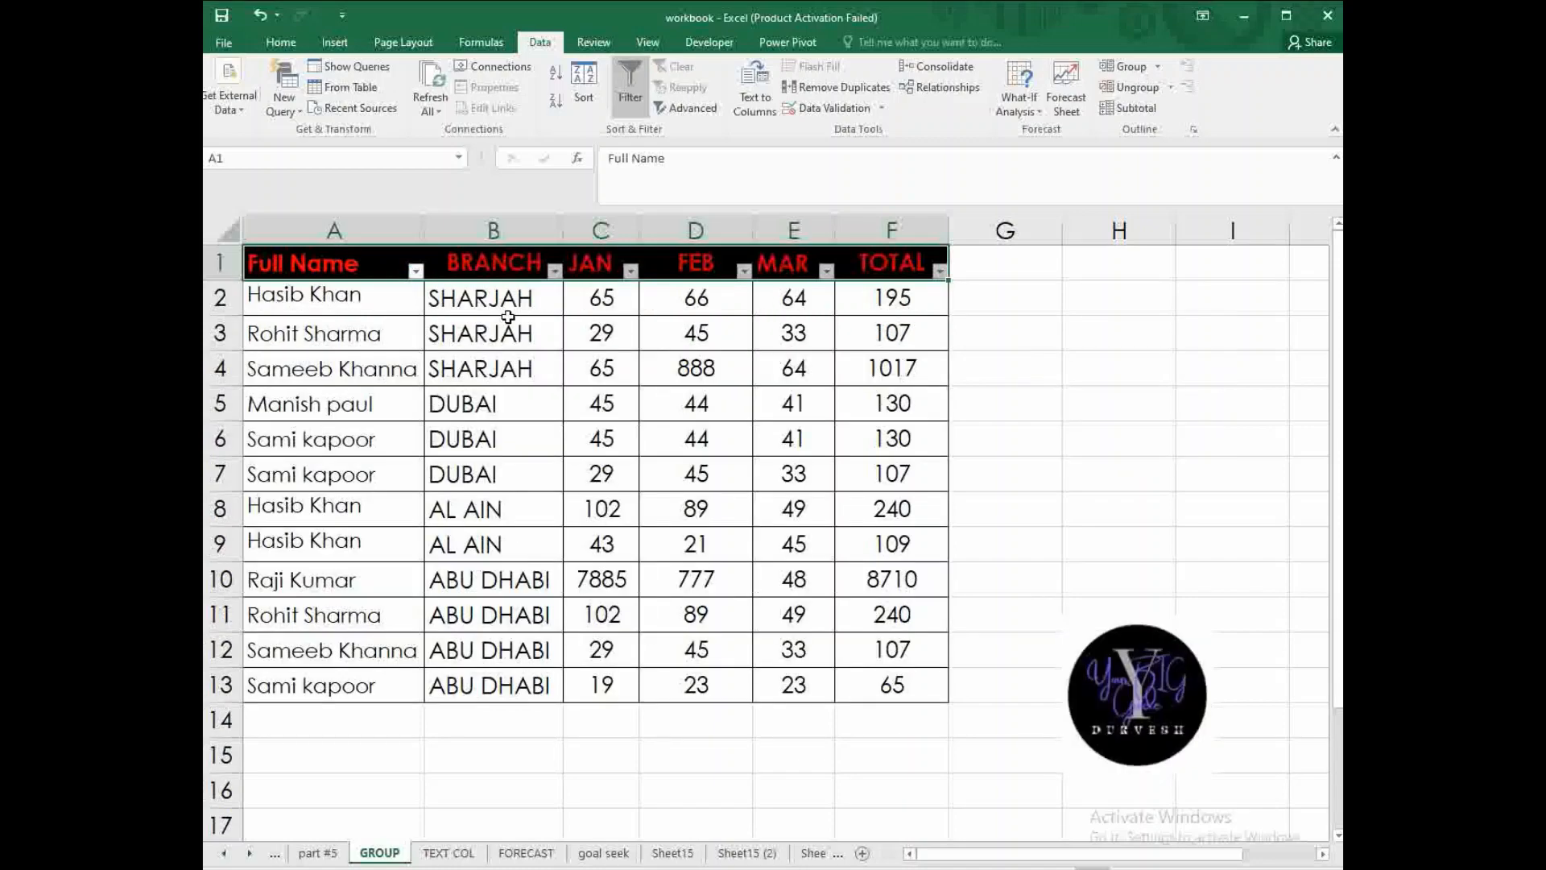
# - Filter BRANCH to ABU DHABI only, then clear the branch filter so all rows show
pyautogui.click(555, 273)
pyautogui.click(602, 448)
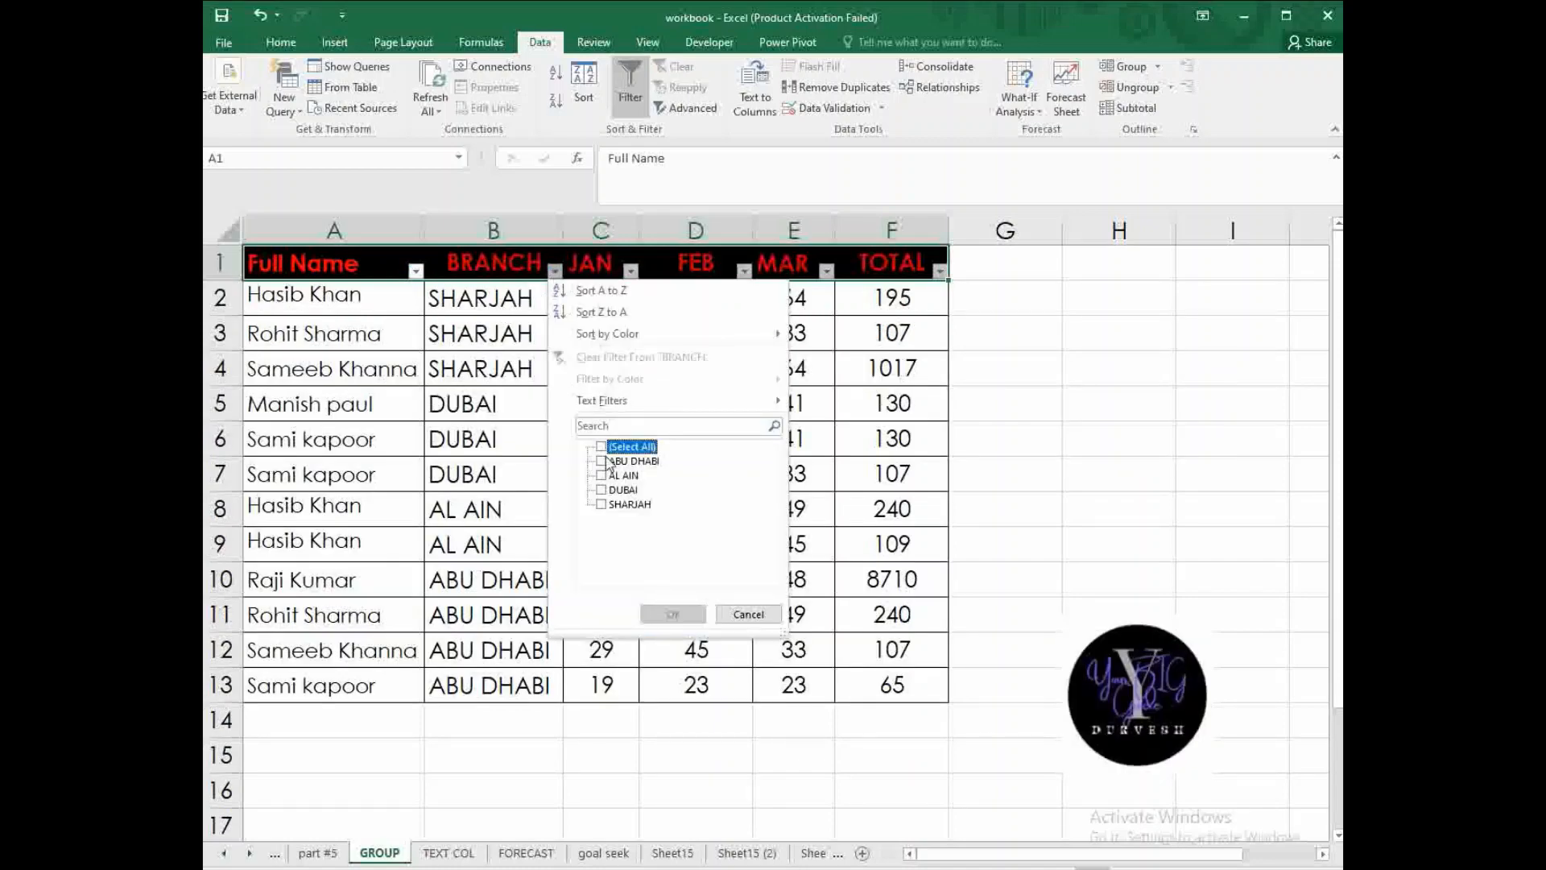
pyautogui.click(602, 460)
pyautogui.click(672, 615)
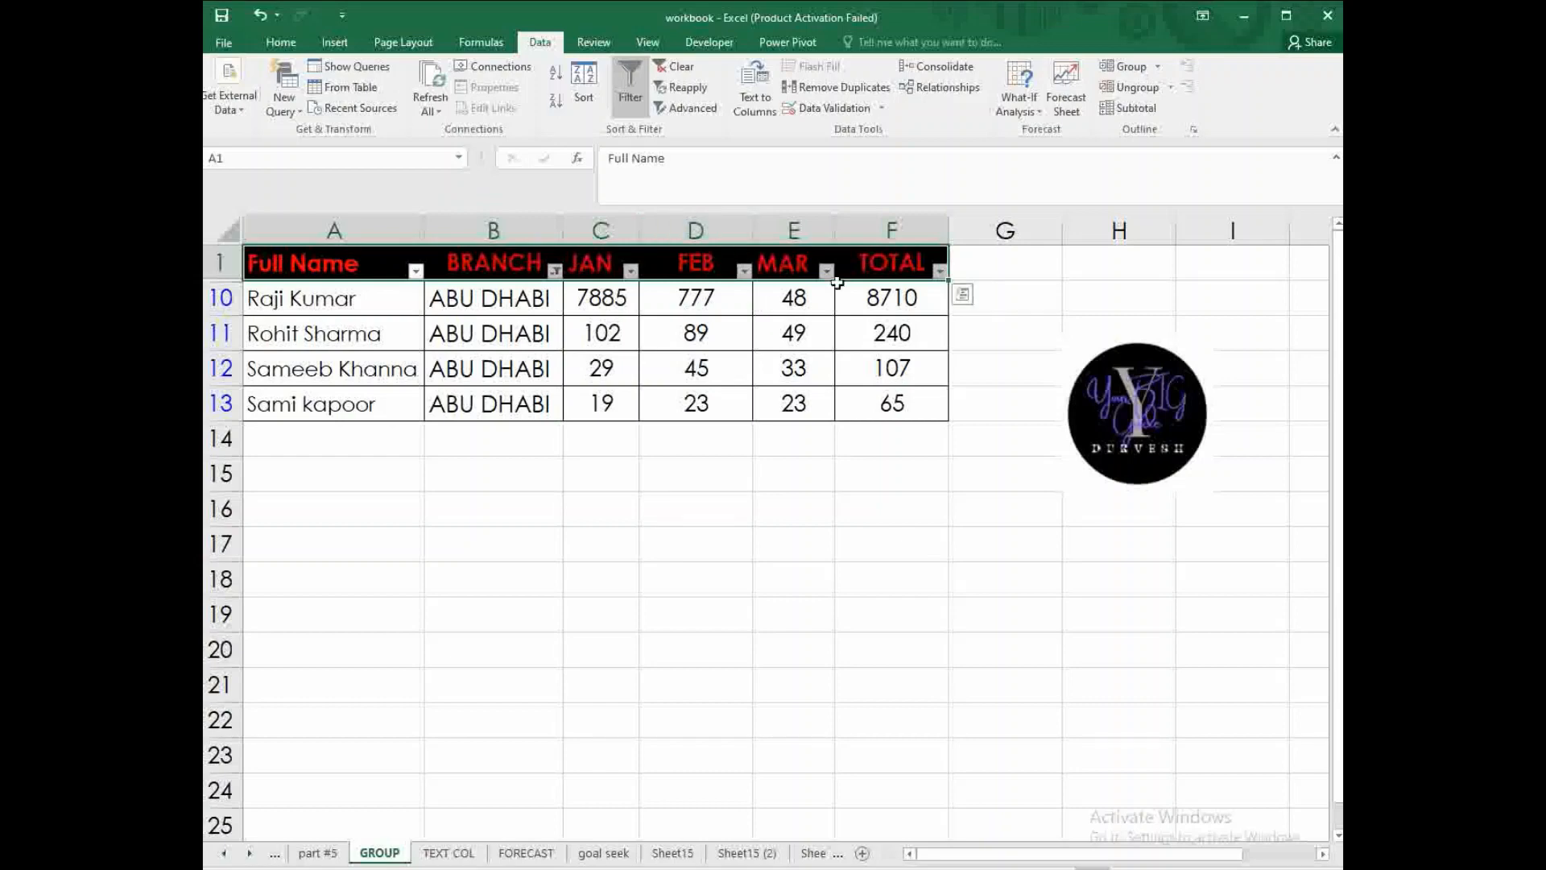
pyautogui.click(555, 271)
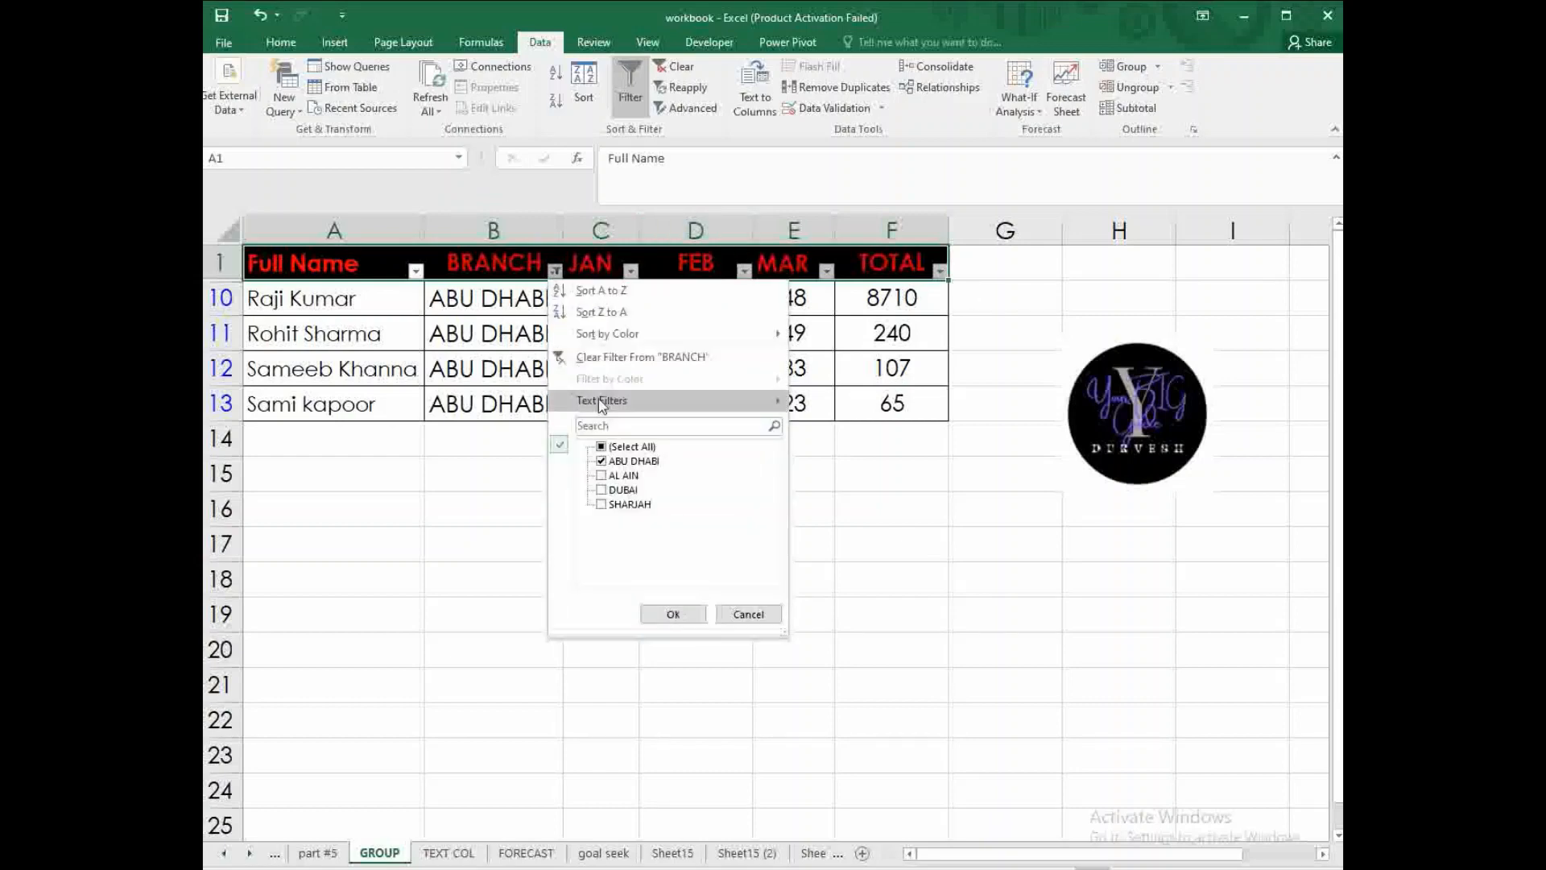
pyautogui.click(642, 356)
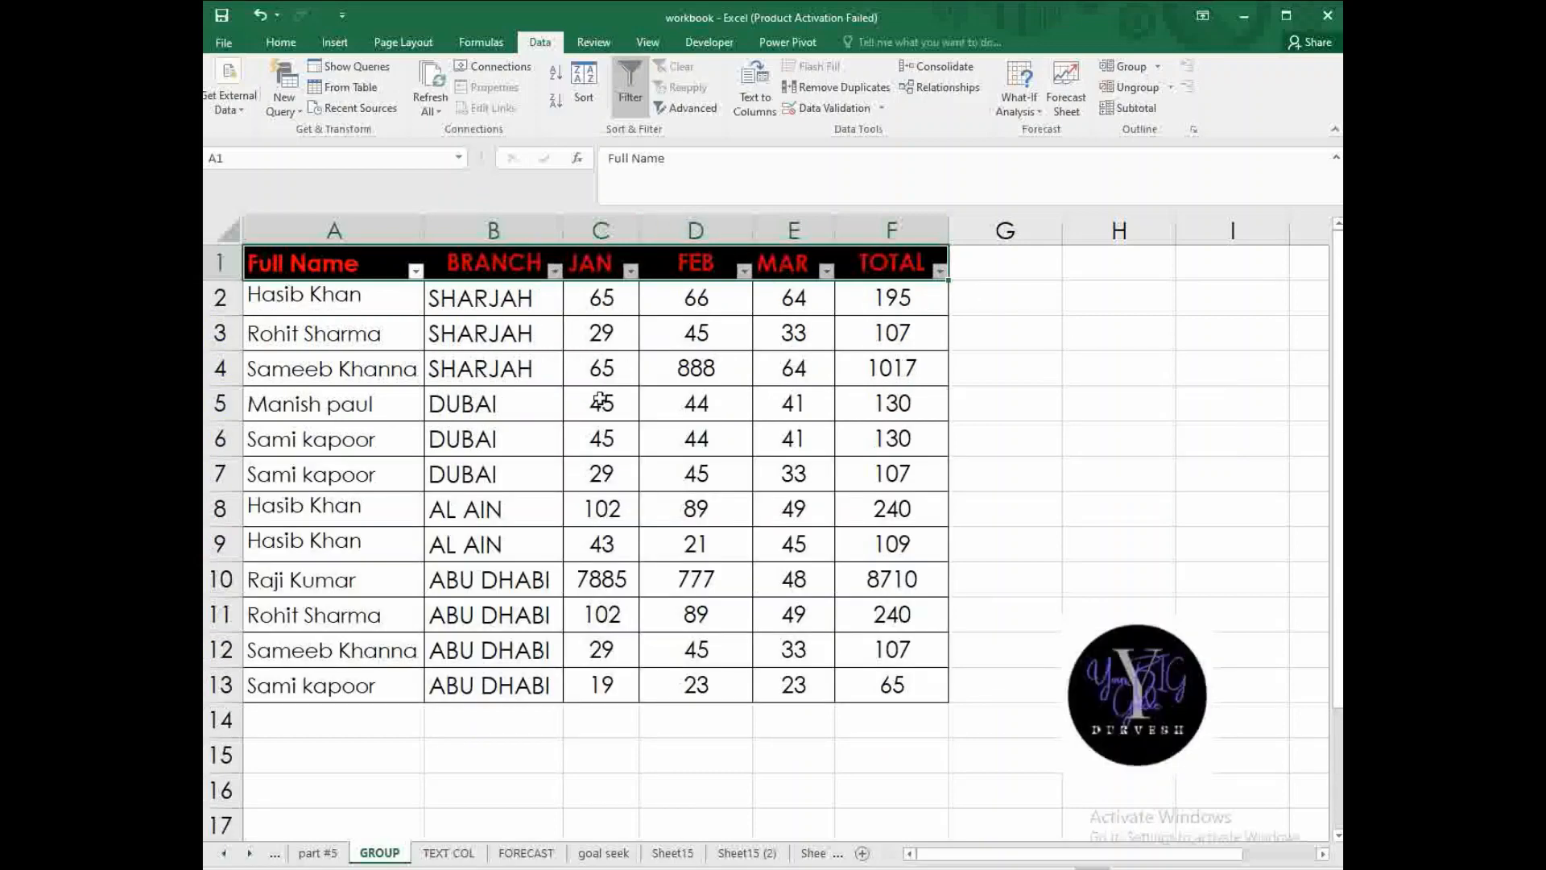
pyautogui.click(953, 390)
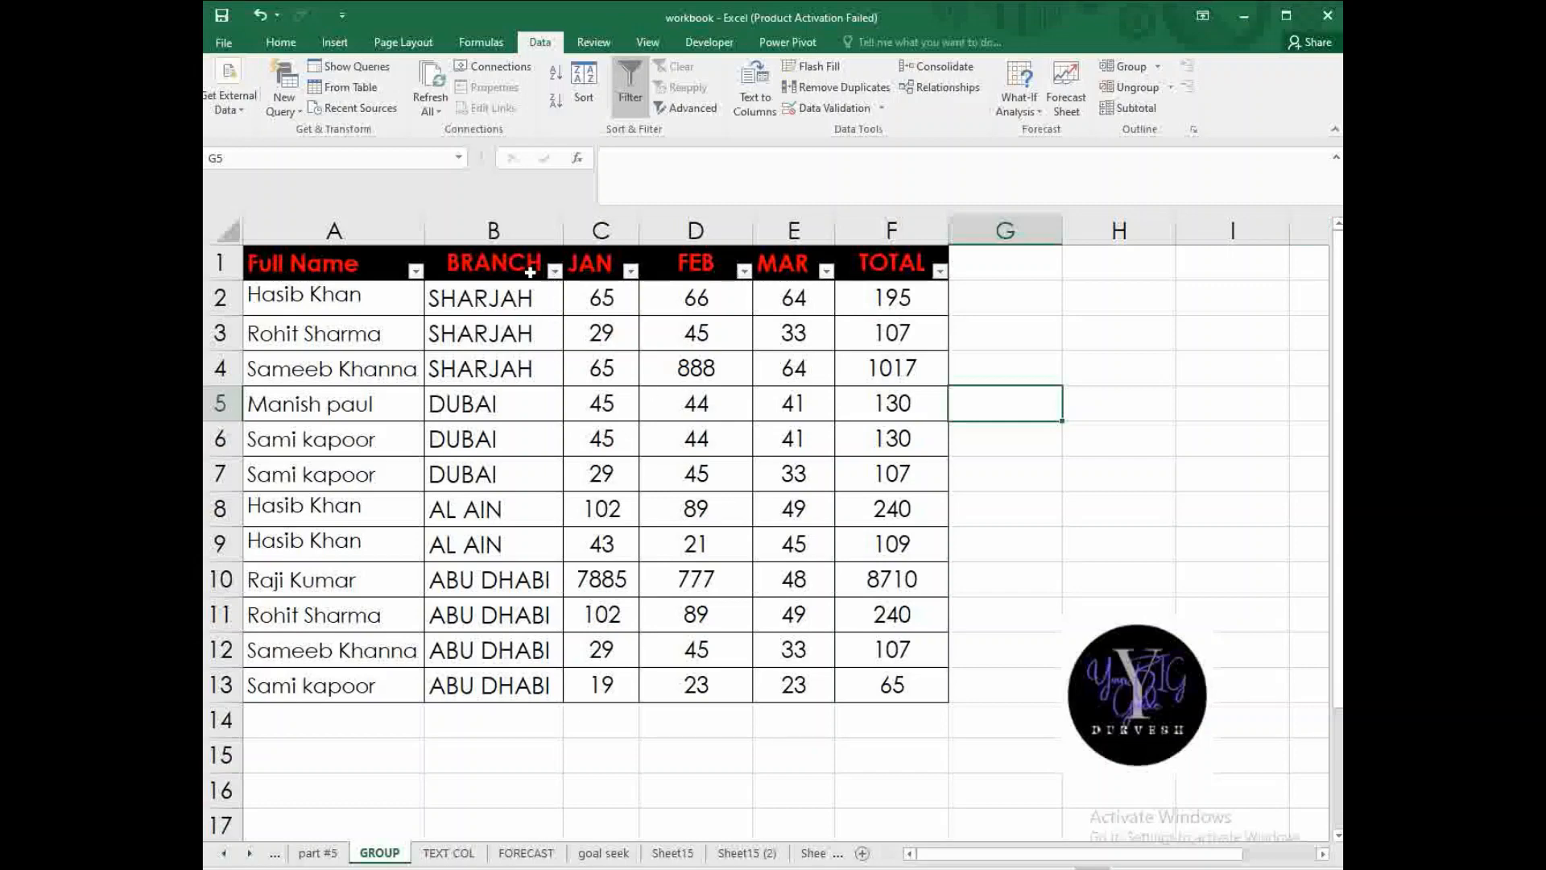
pyautogui.click(1053, 288)
pyautogui.click(1090, 288)
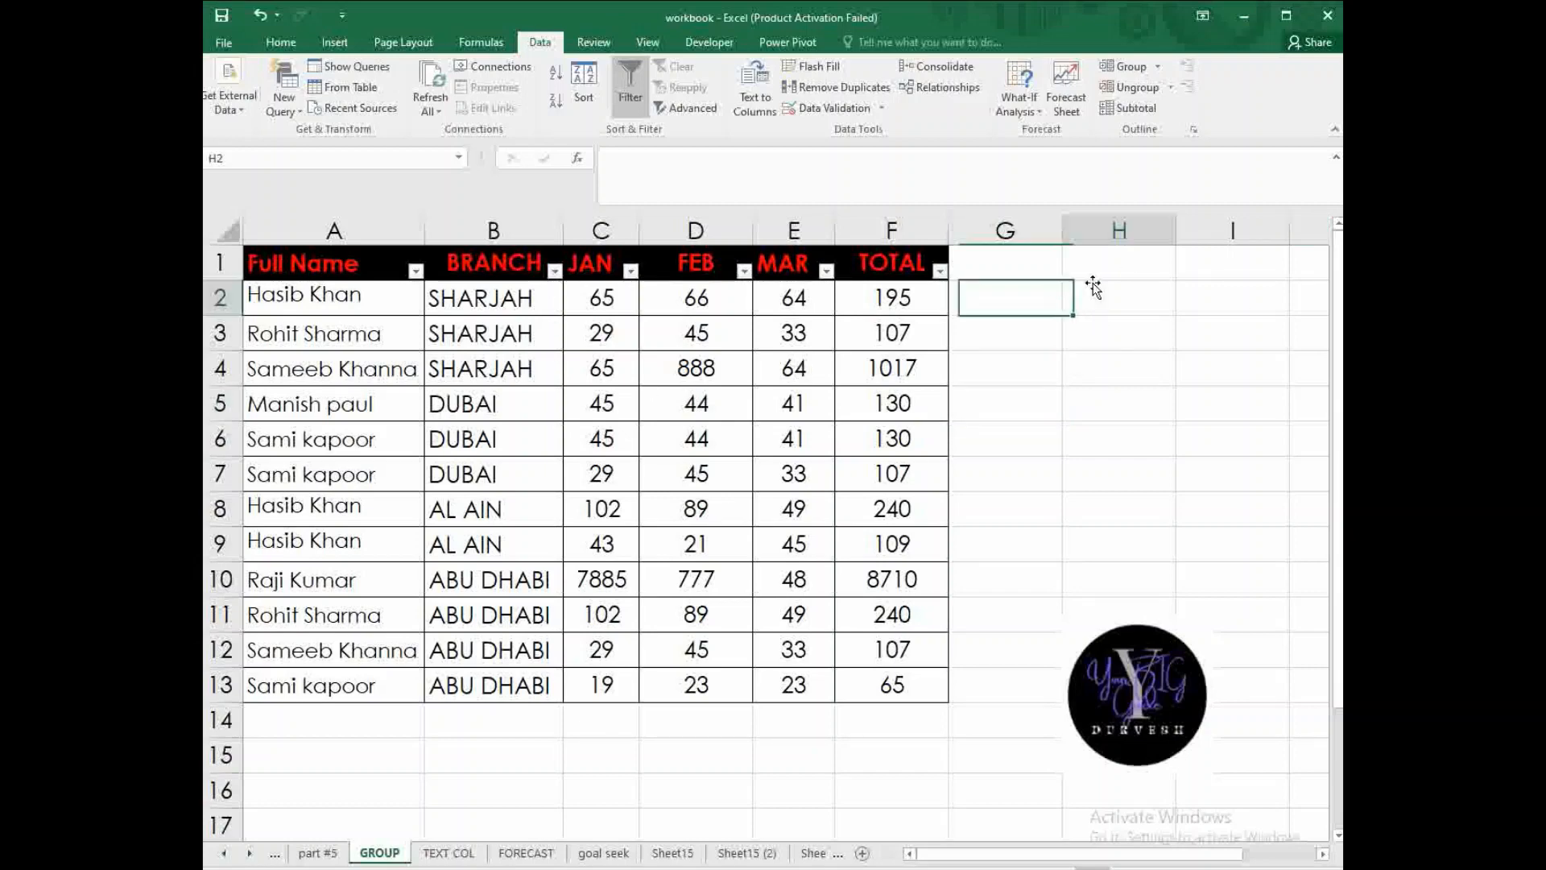
# - Enter BRANCH in H2 and ABU DHABI in H3, and autofit column H
pyautogui.write('BRANCH')
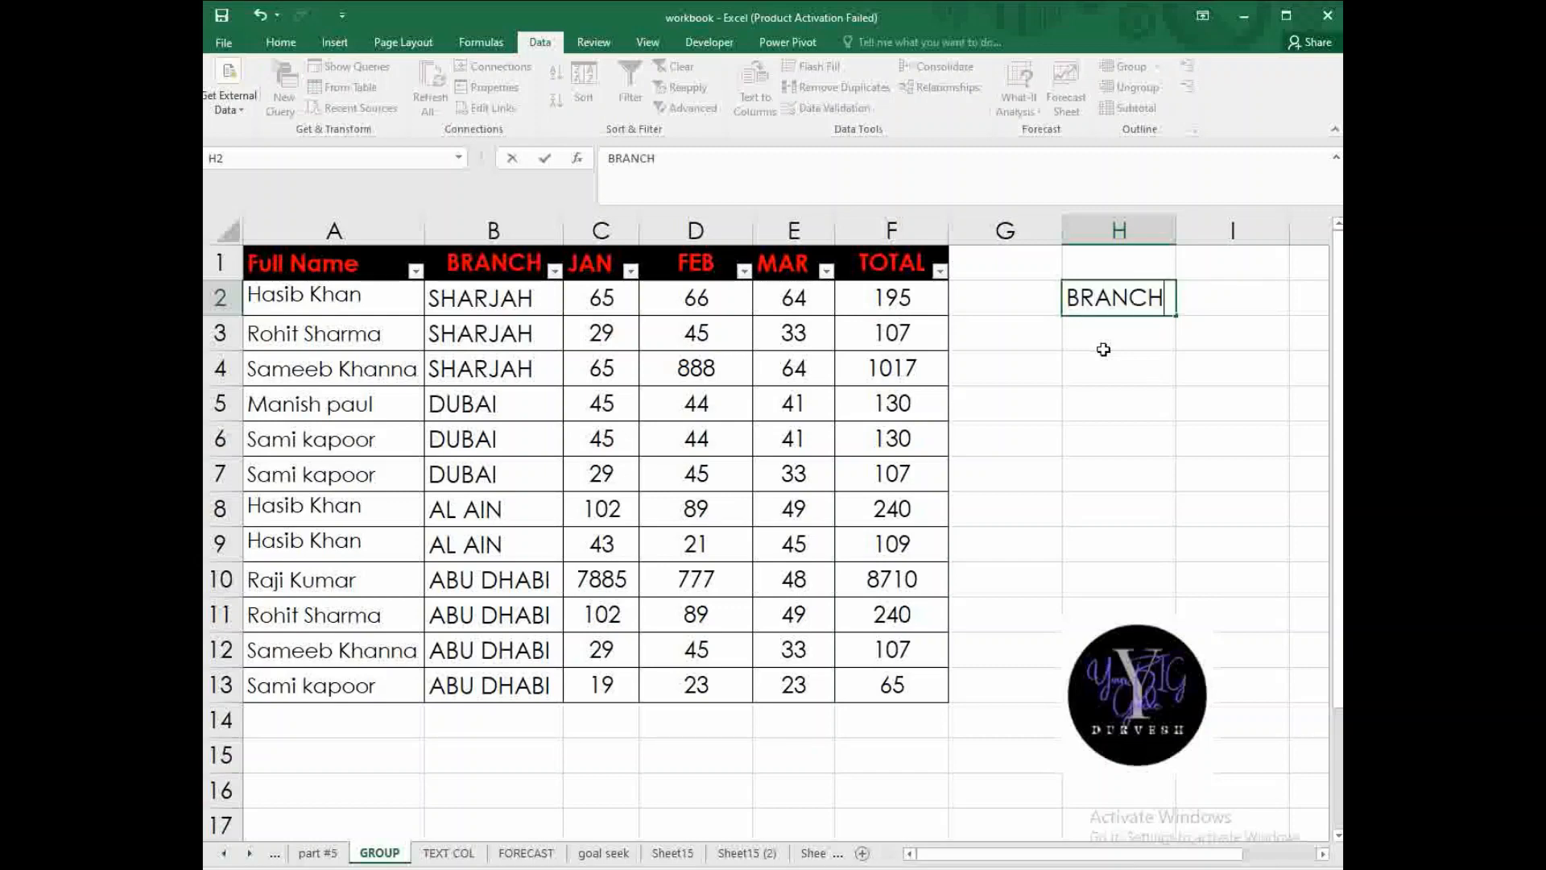
pyautogui.click(1103, 348)
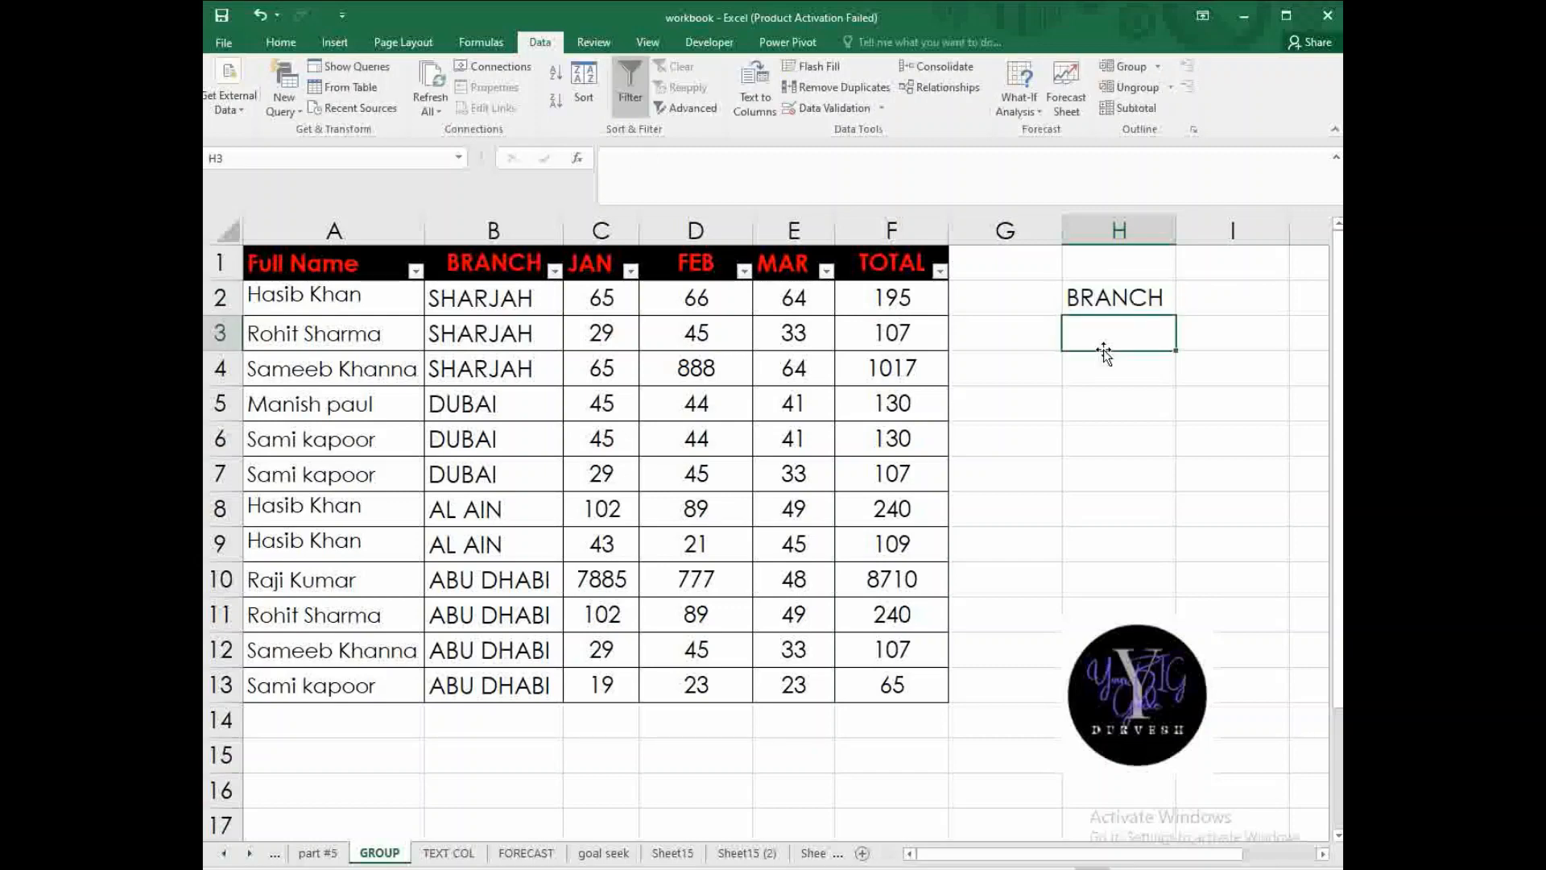
pyautogui.write('ABU DHABI')
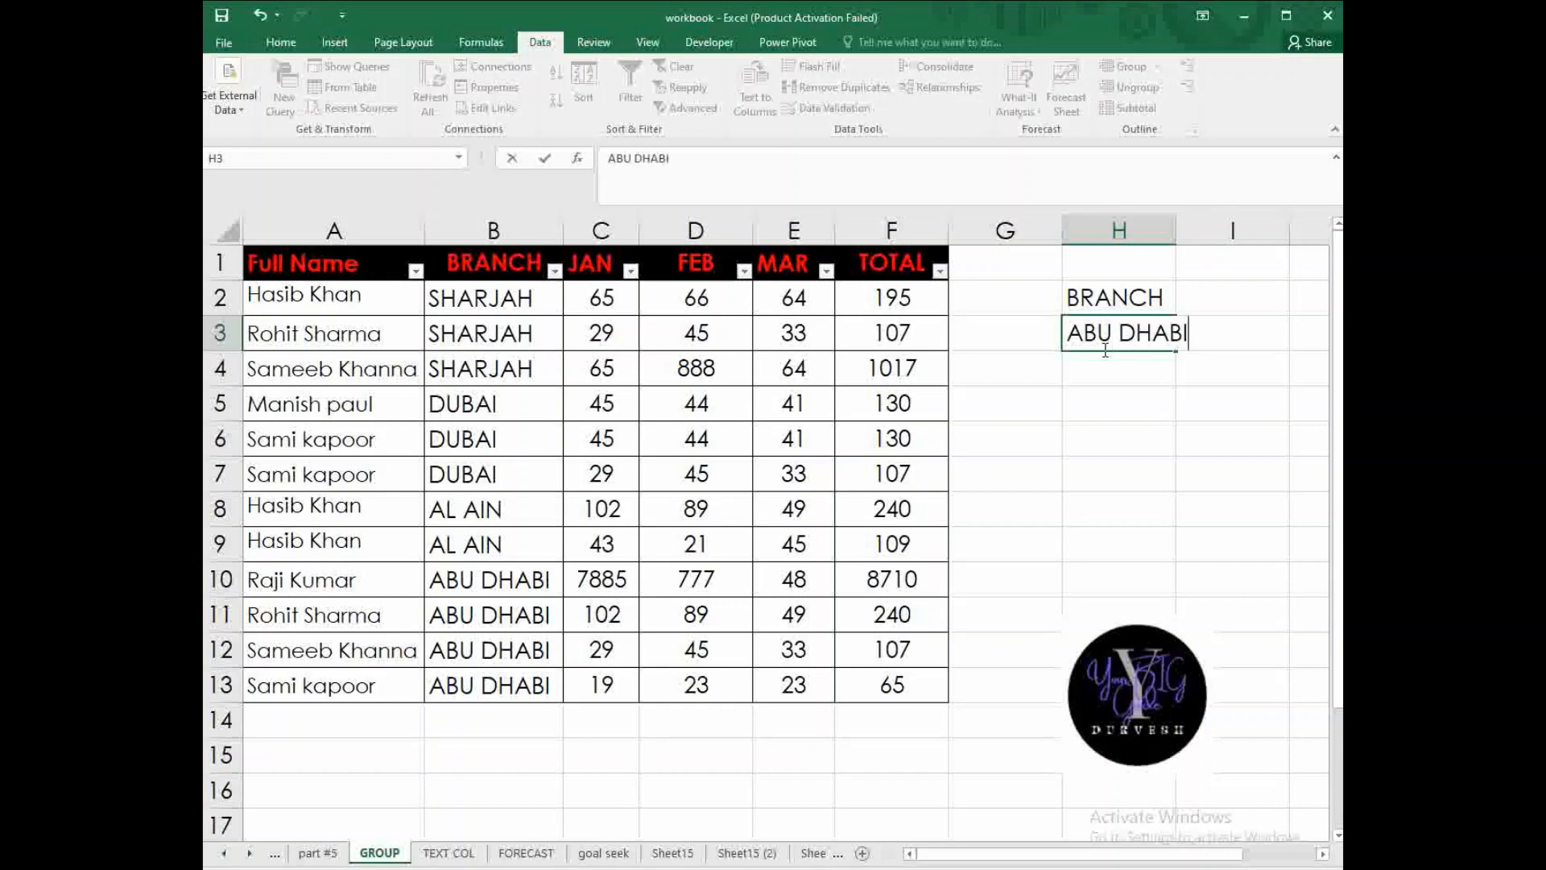
pyautogui.click(1157, 497)
pyautogui.doubleClick(1177, 230)
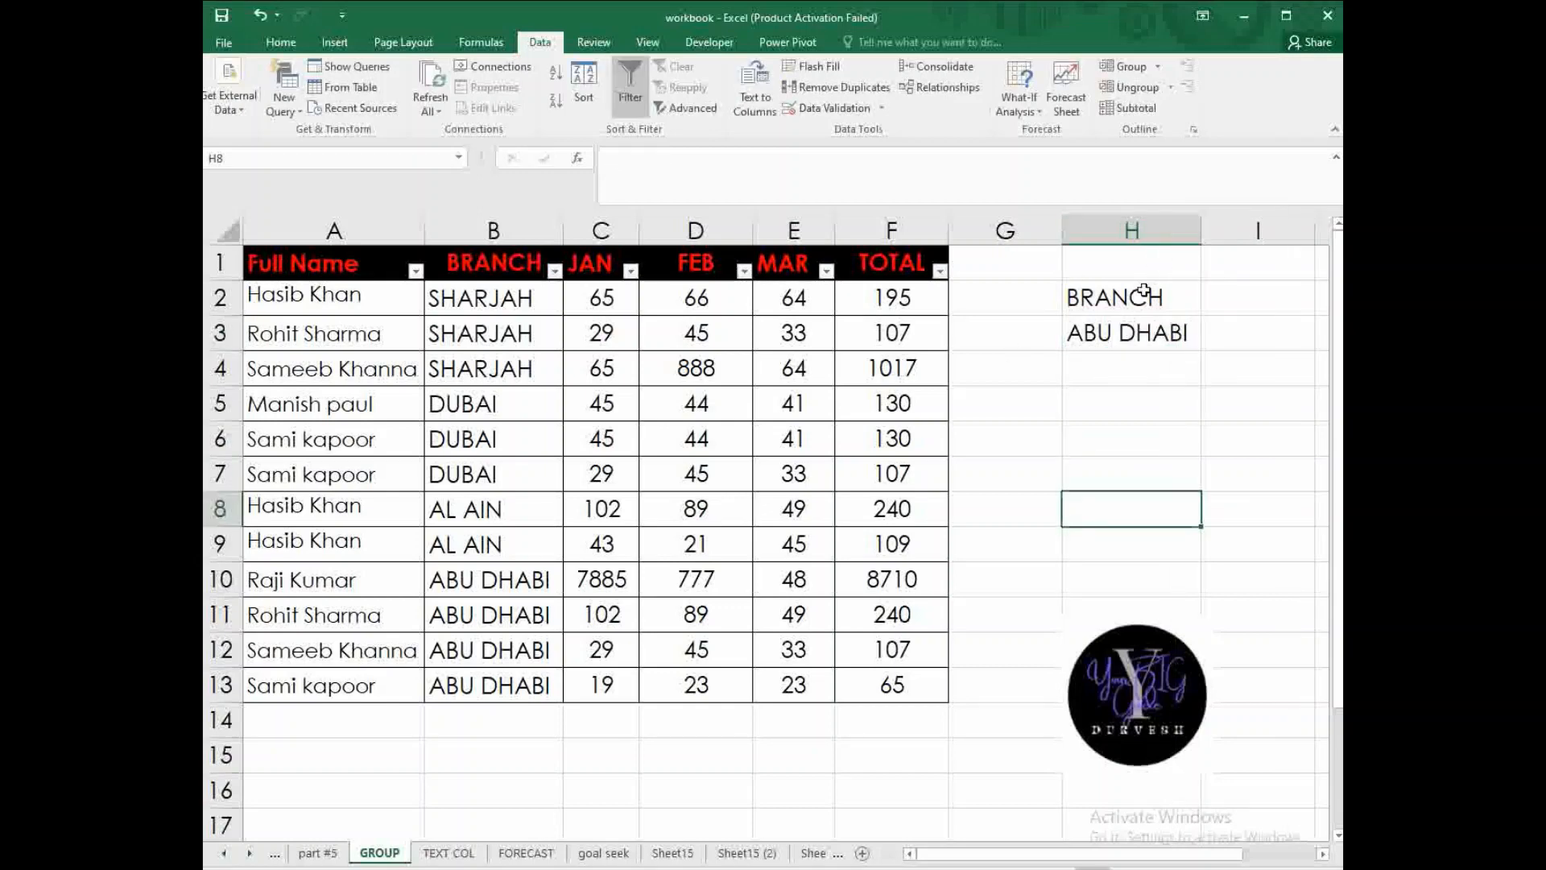
# - Give the H2 heading a black fill with red font
pyautogui.click(1131, 293)
pyautogui.click(284, 43)
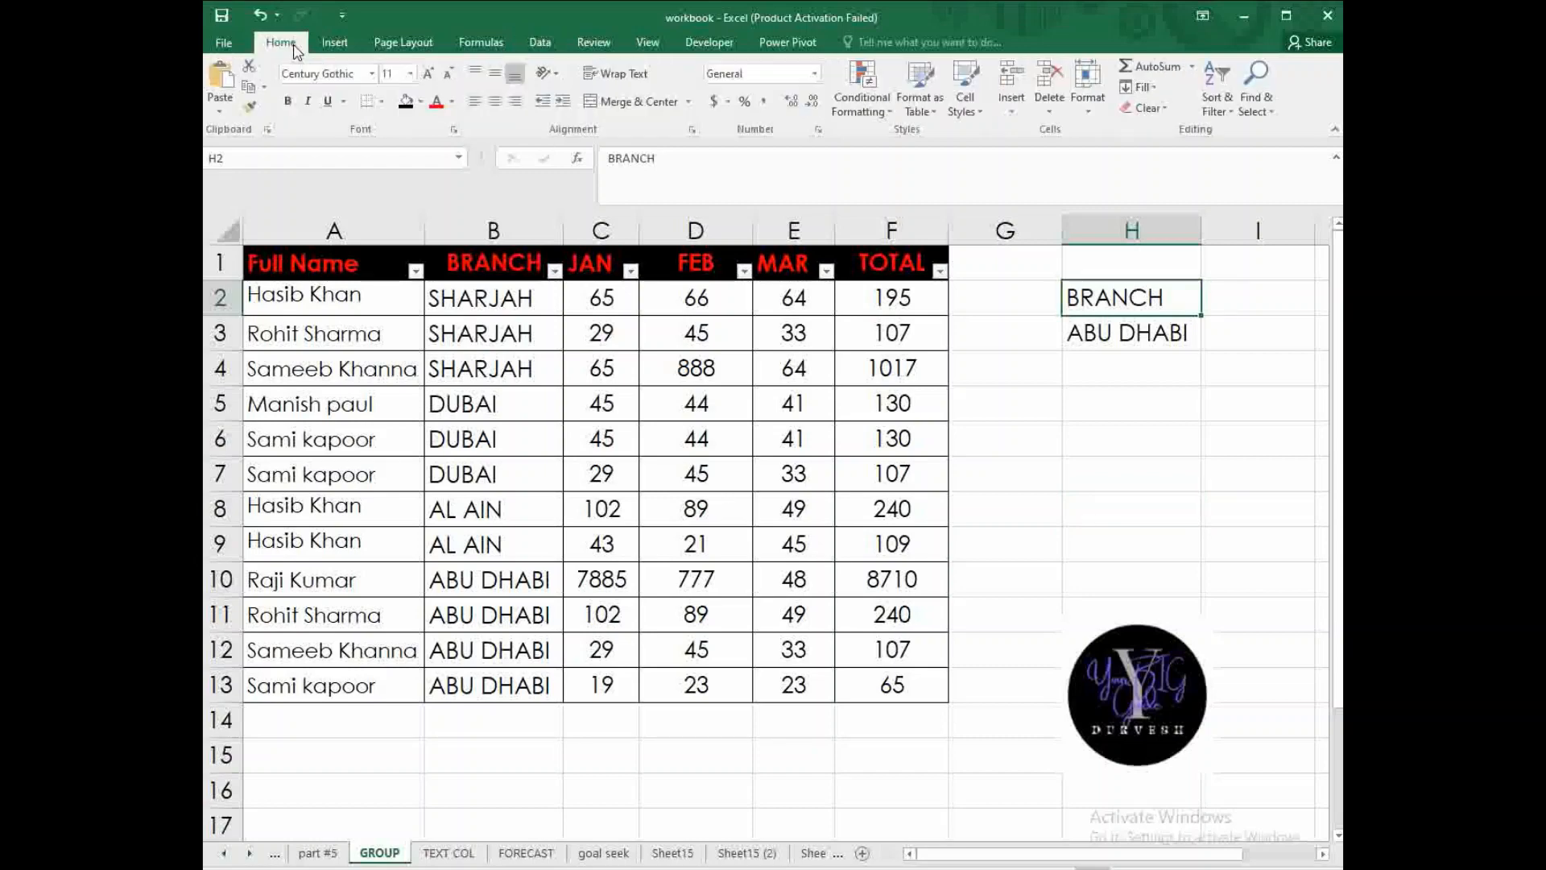
pyautogui.click(406, 101)
pyautogui.click(436, 101)
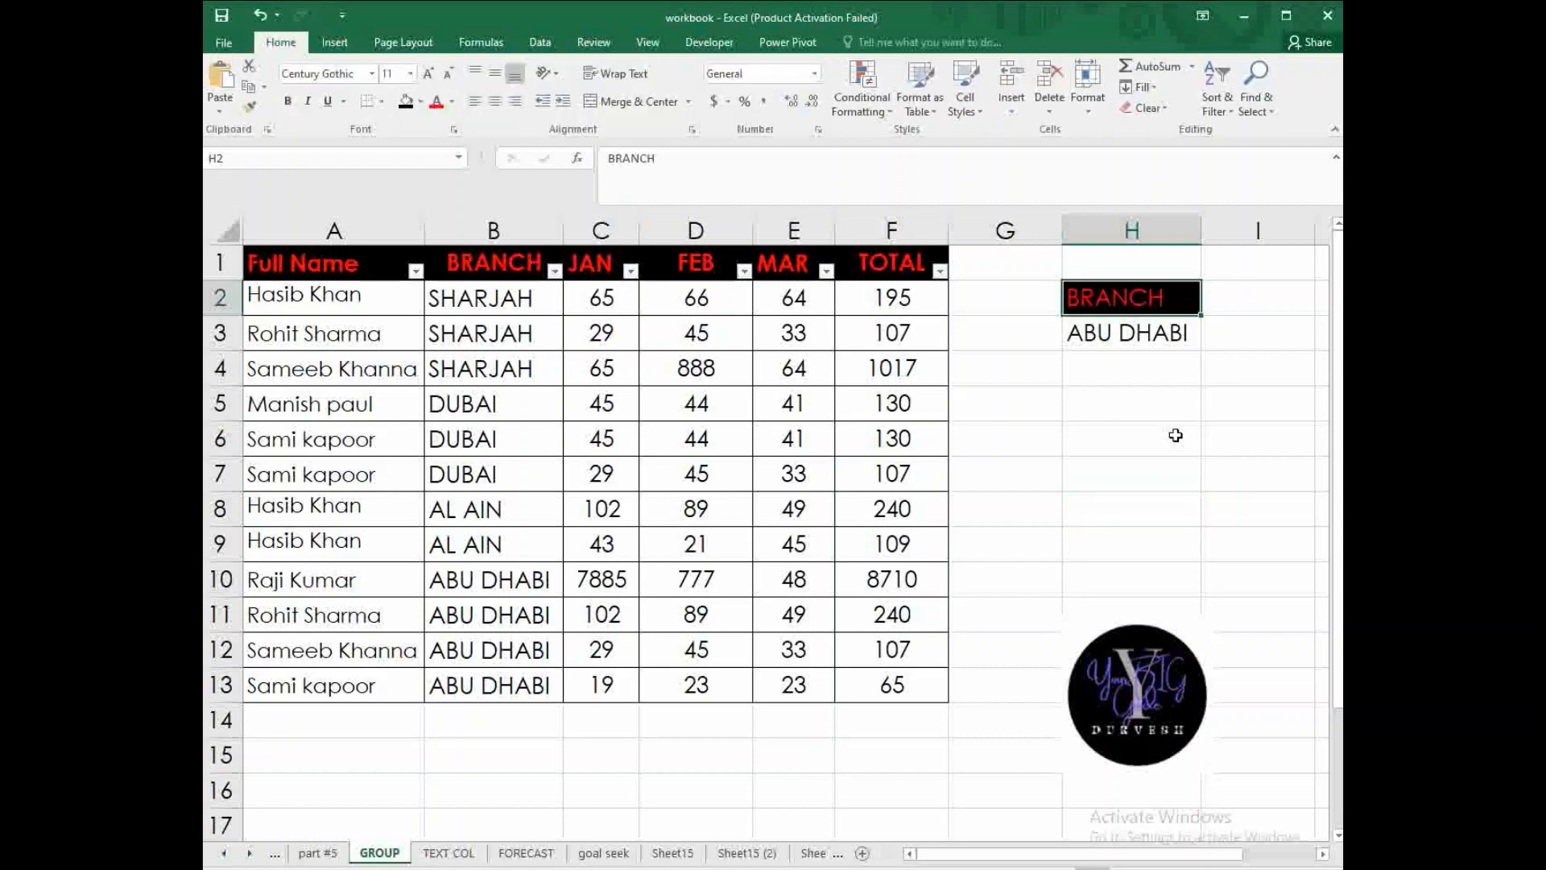
pyautogui.click(1079, 372)
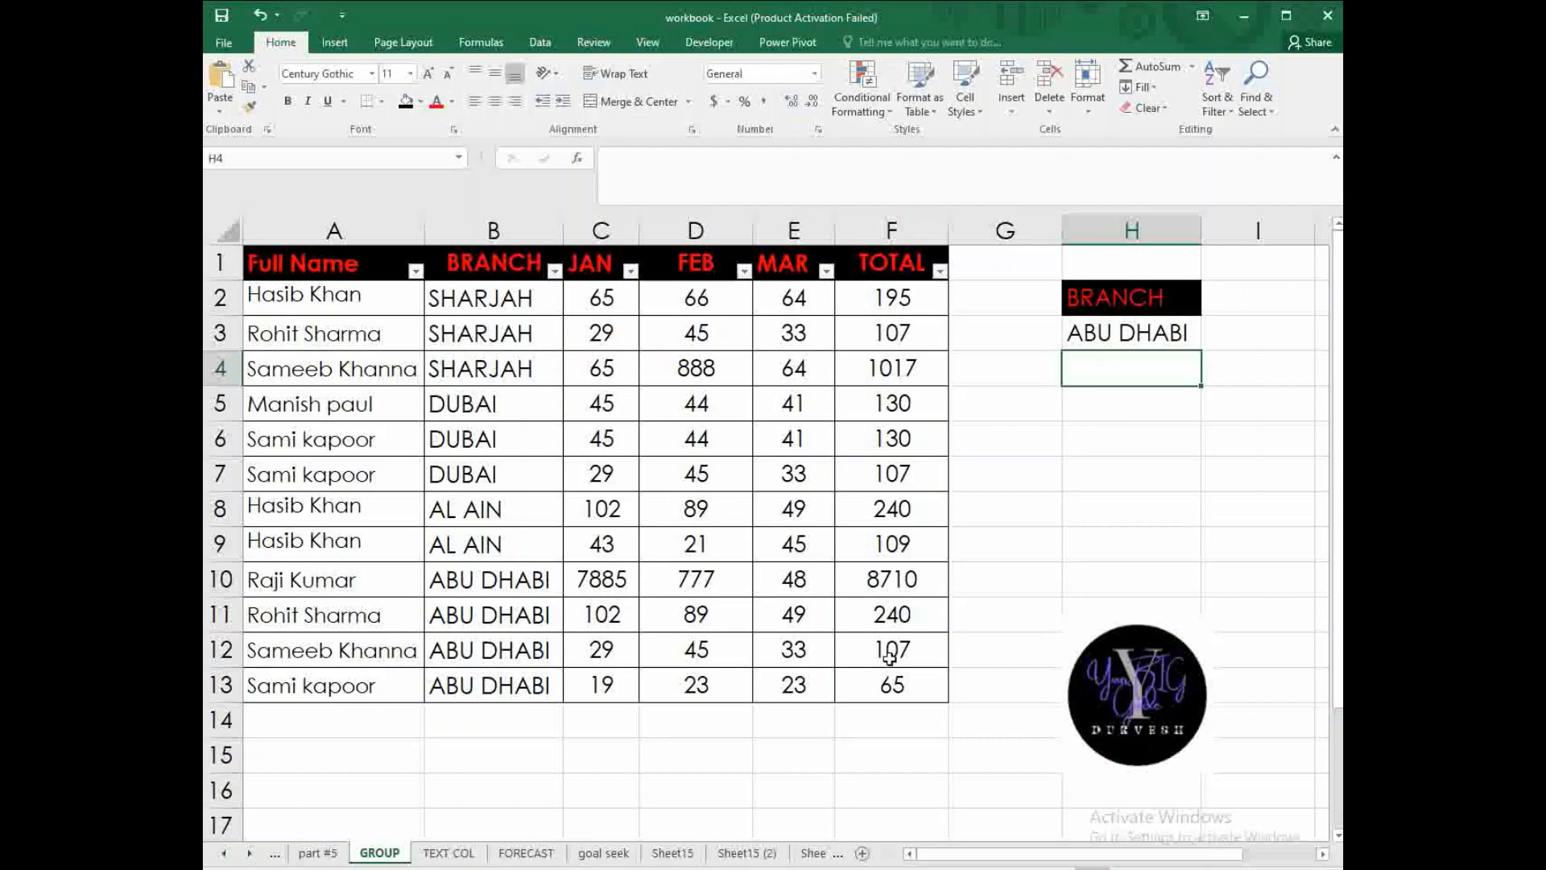
pyautogui.click(1083, 477)
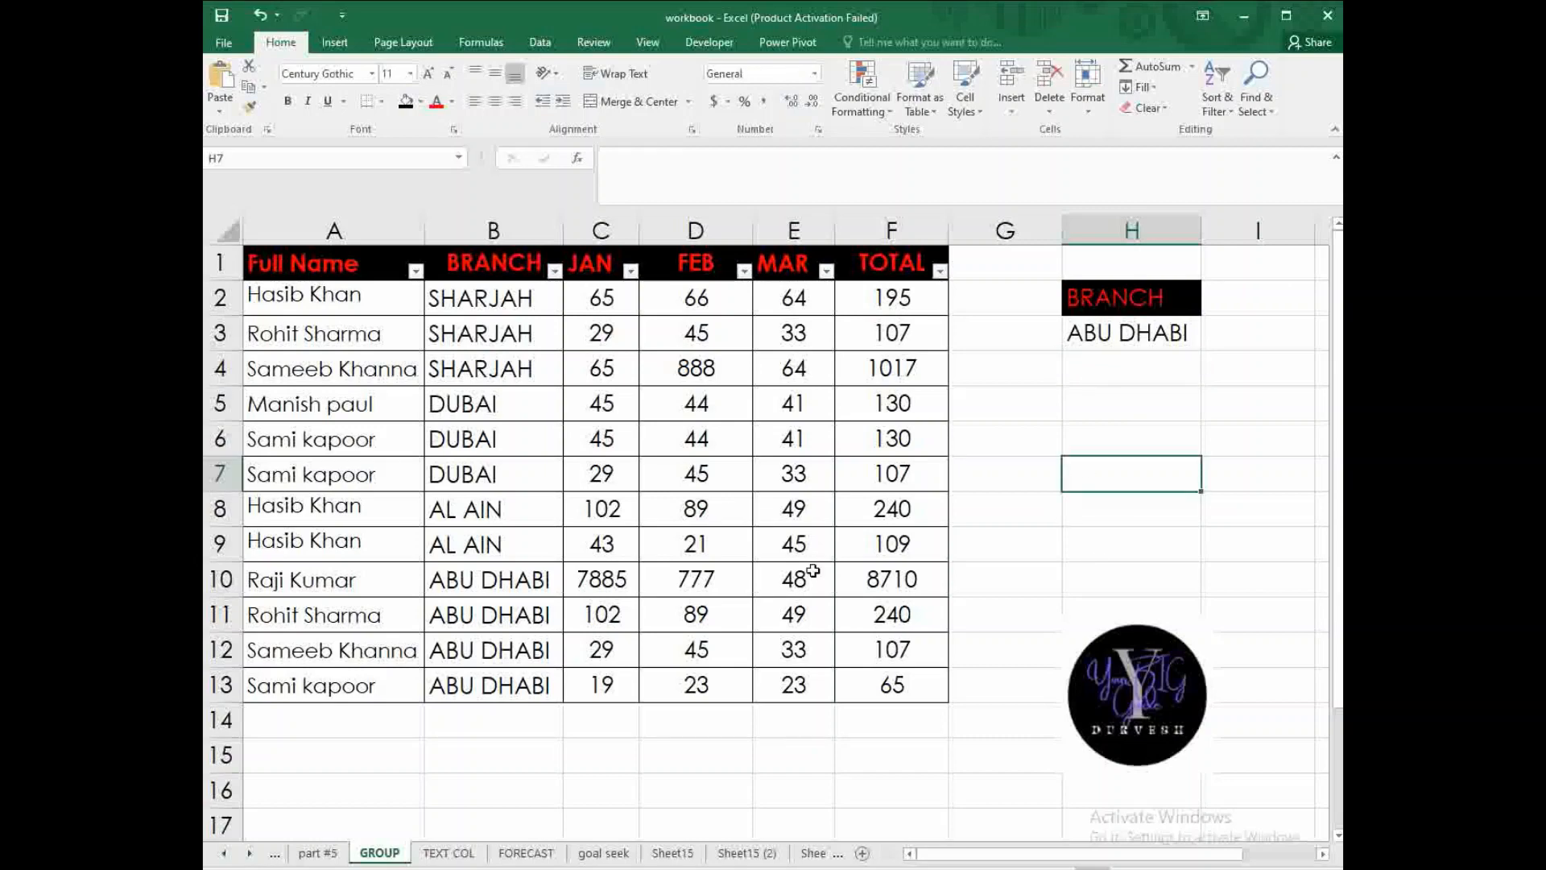
pyautogui.click(1107, 445)
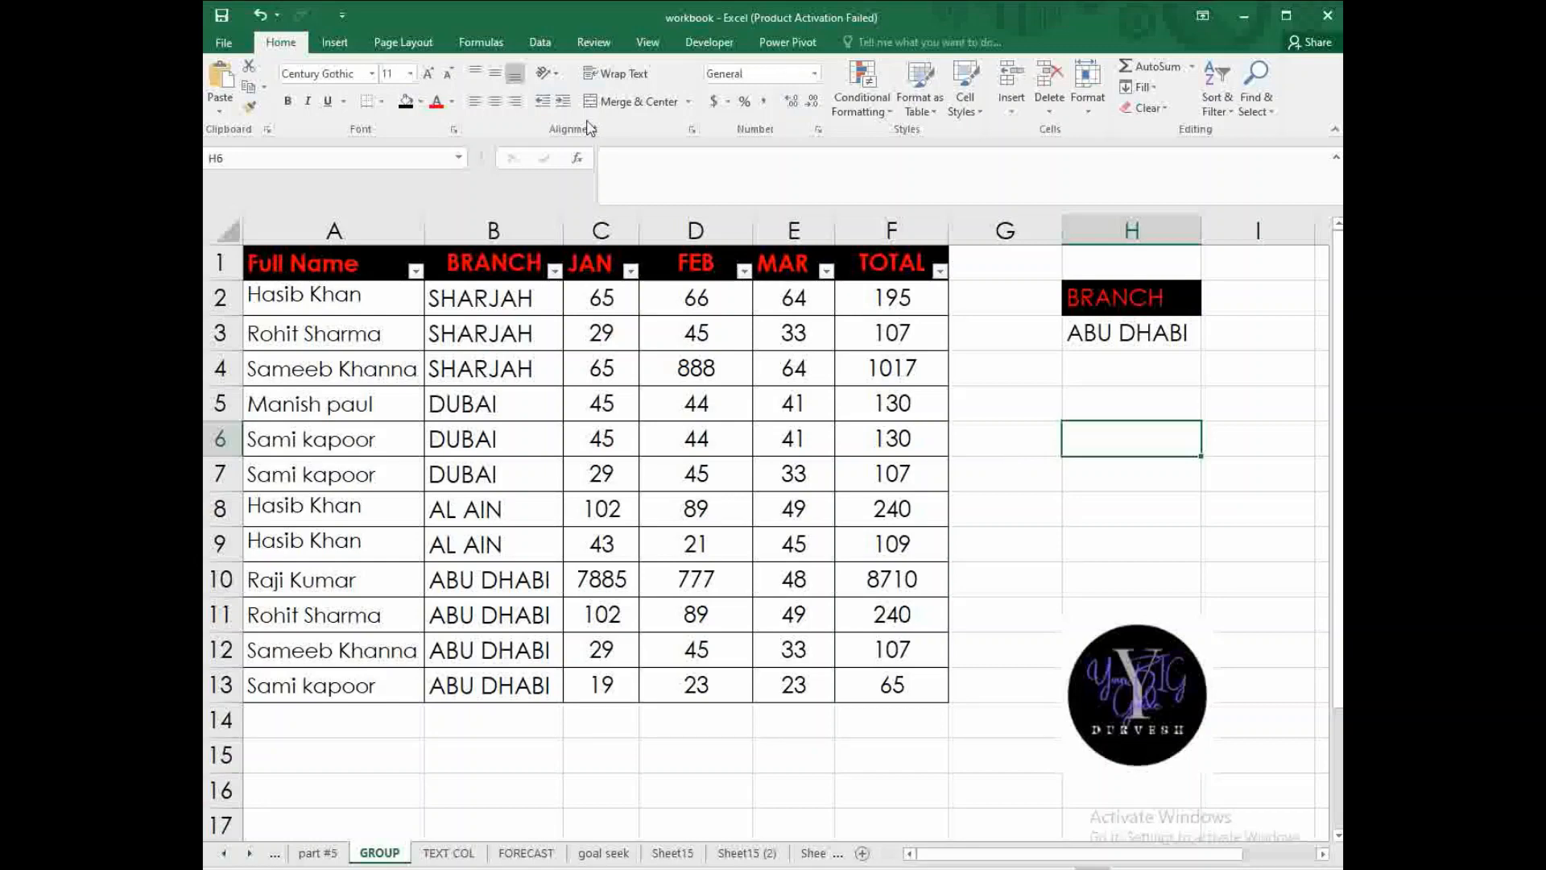
pyautogui.click(539, 42)
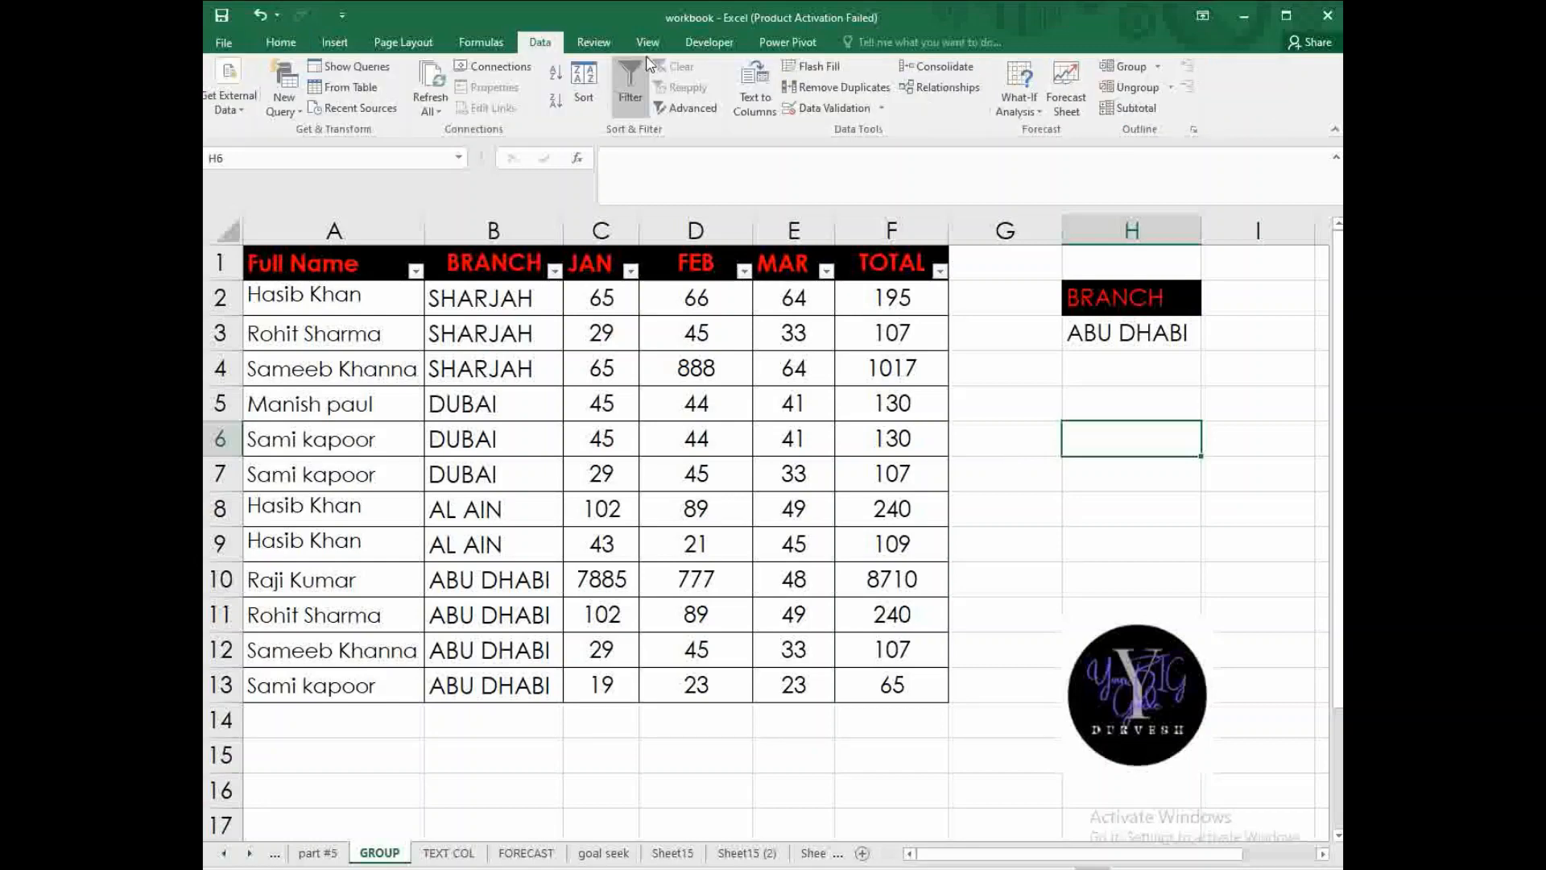
# - Run Advanced Filter copying to another location, with criteria range H2:H3 and copy-to cell H6
pyautogui.click(692, 107)
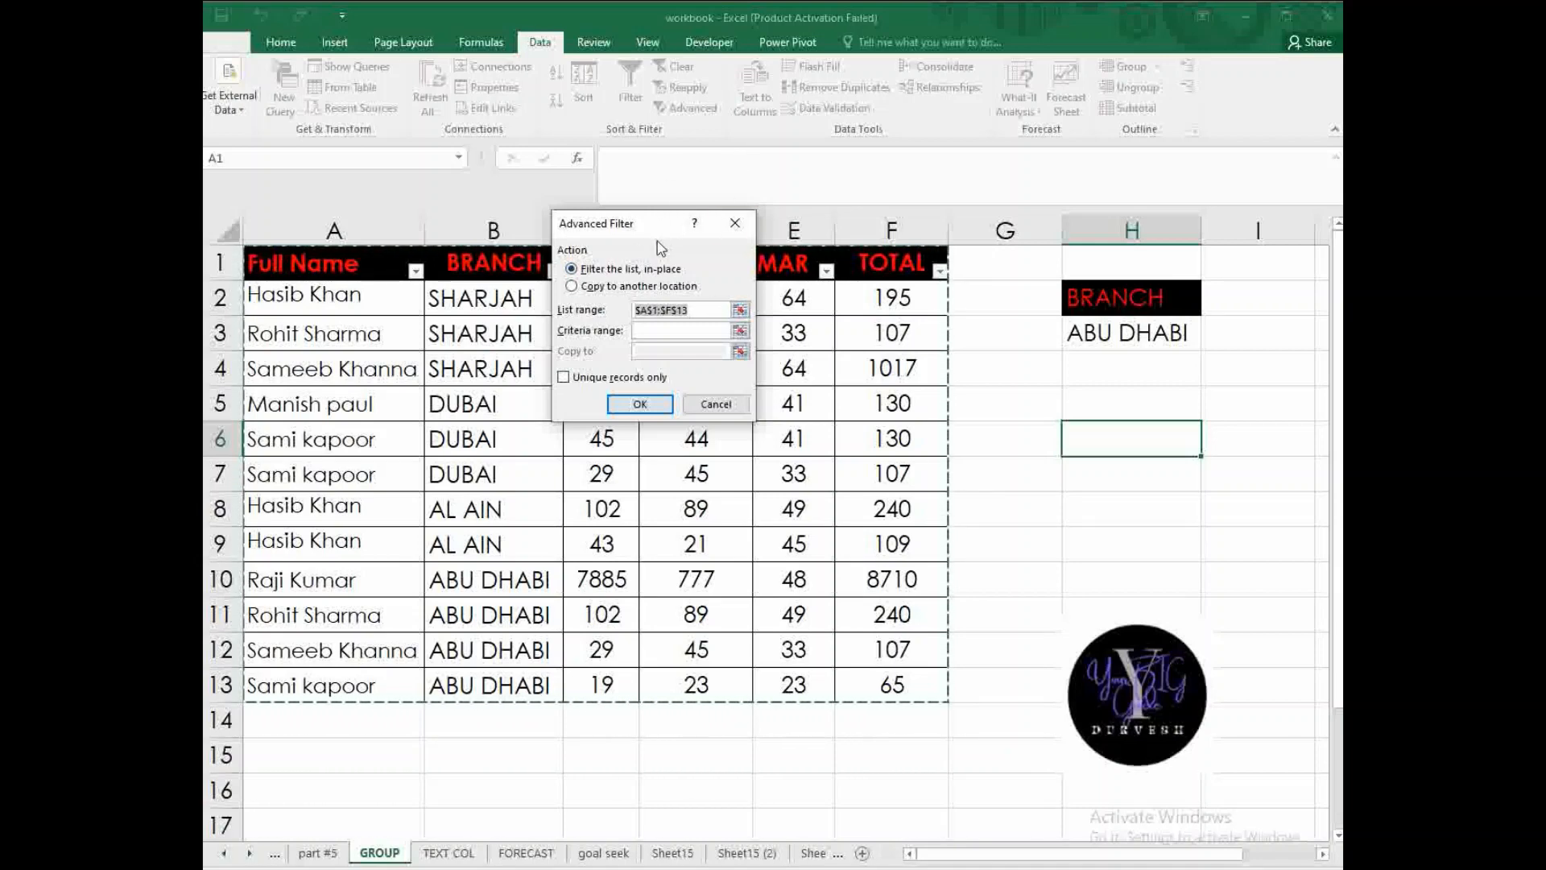
pyautogui.moveTo(662, 225); pyautogui.dragTo(820, 273)
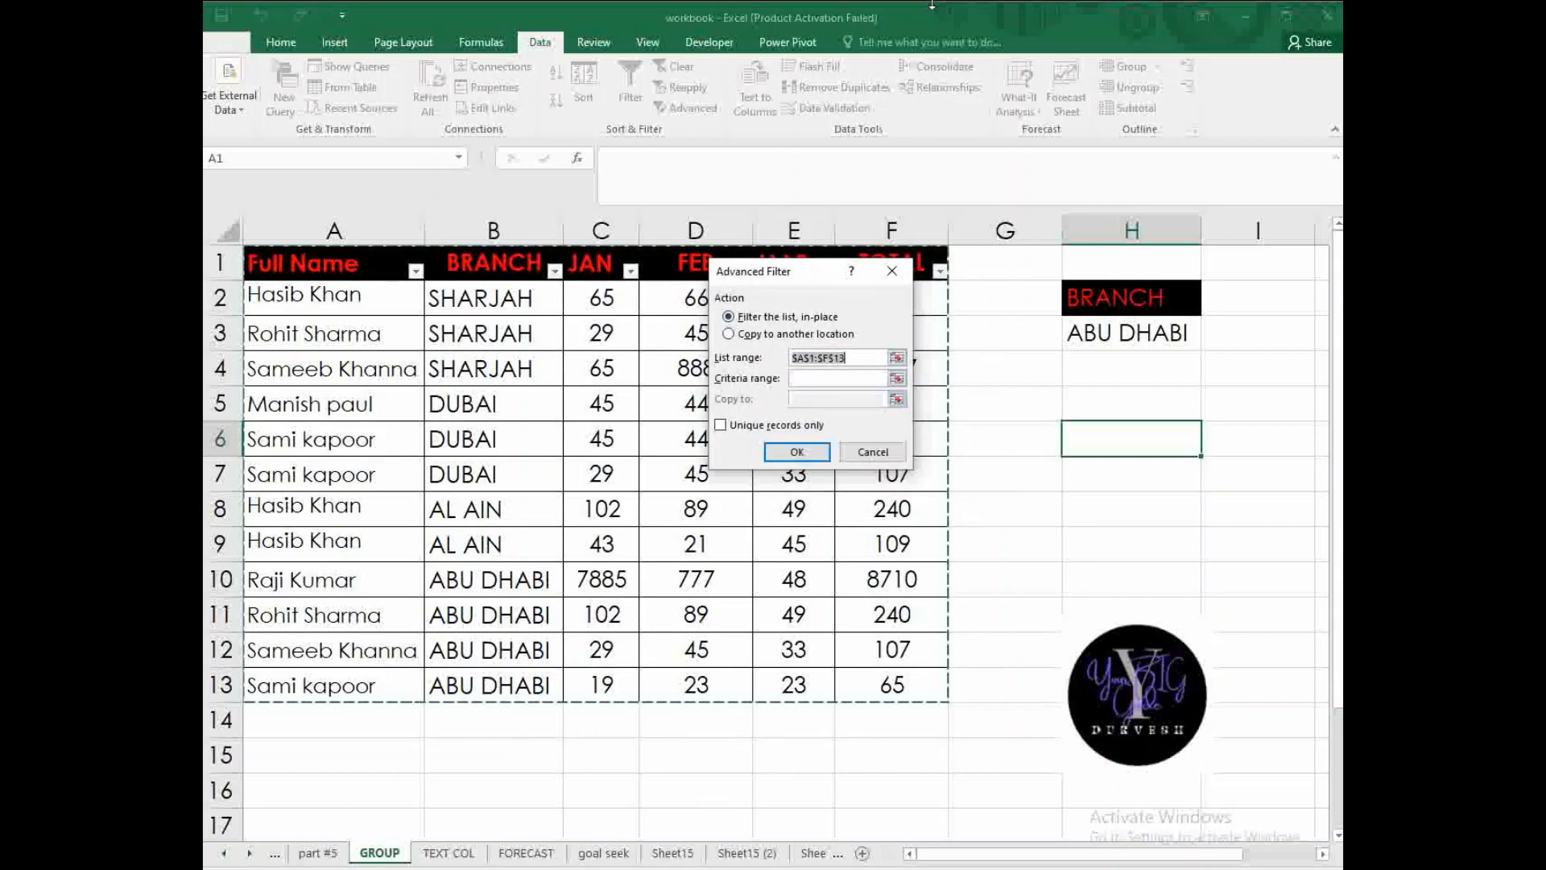
pyautogui.click(728, 335)
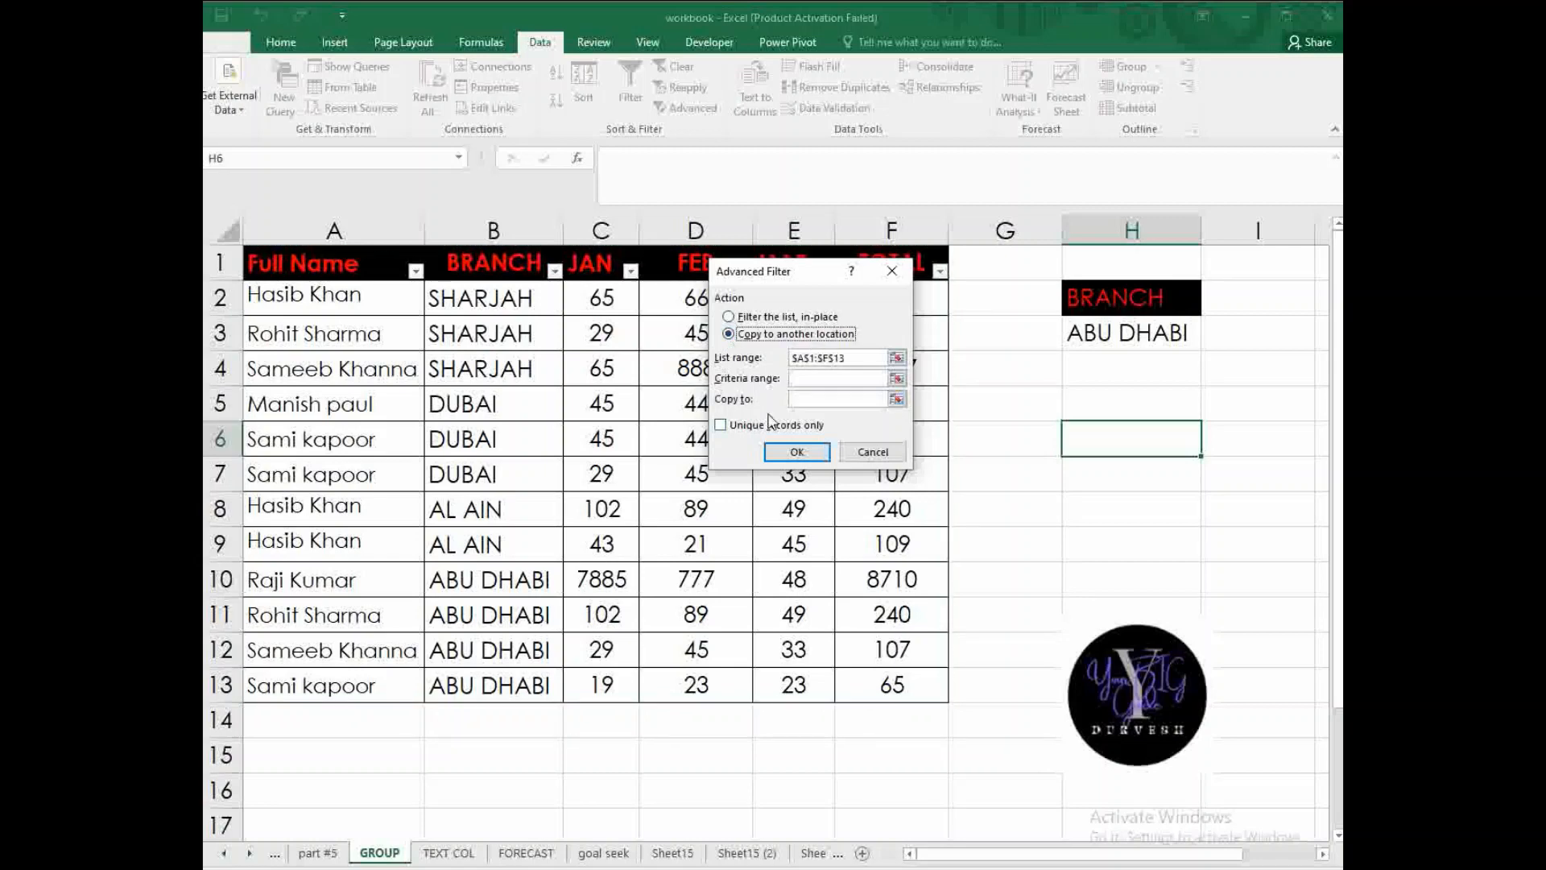
pyautogui.click(863, 357)
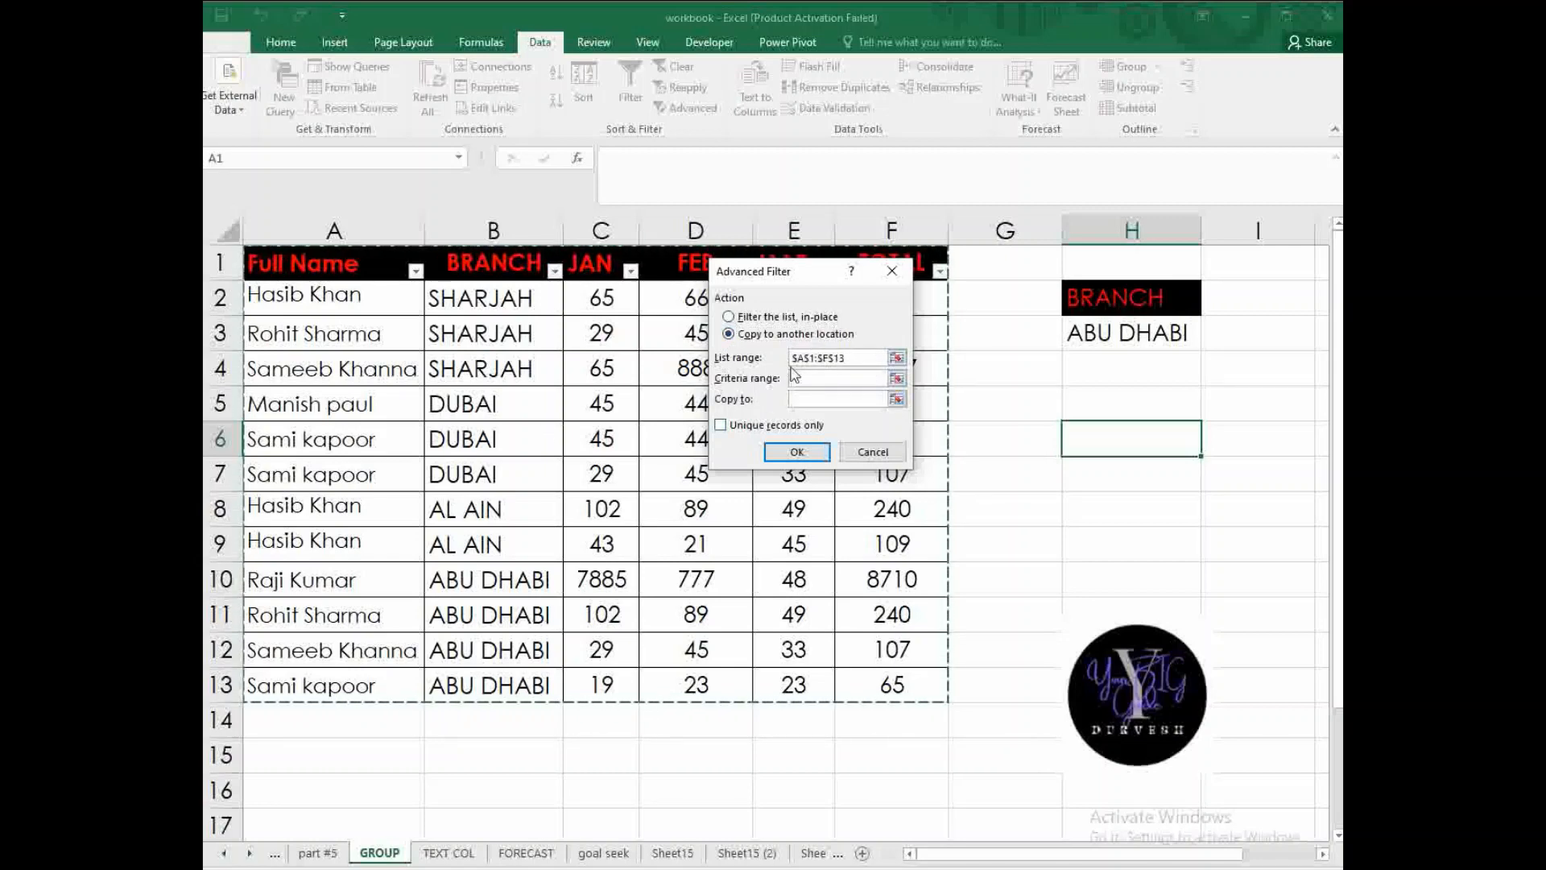
pyautogui.click(836, 377)
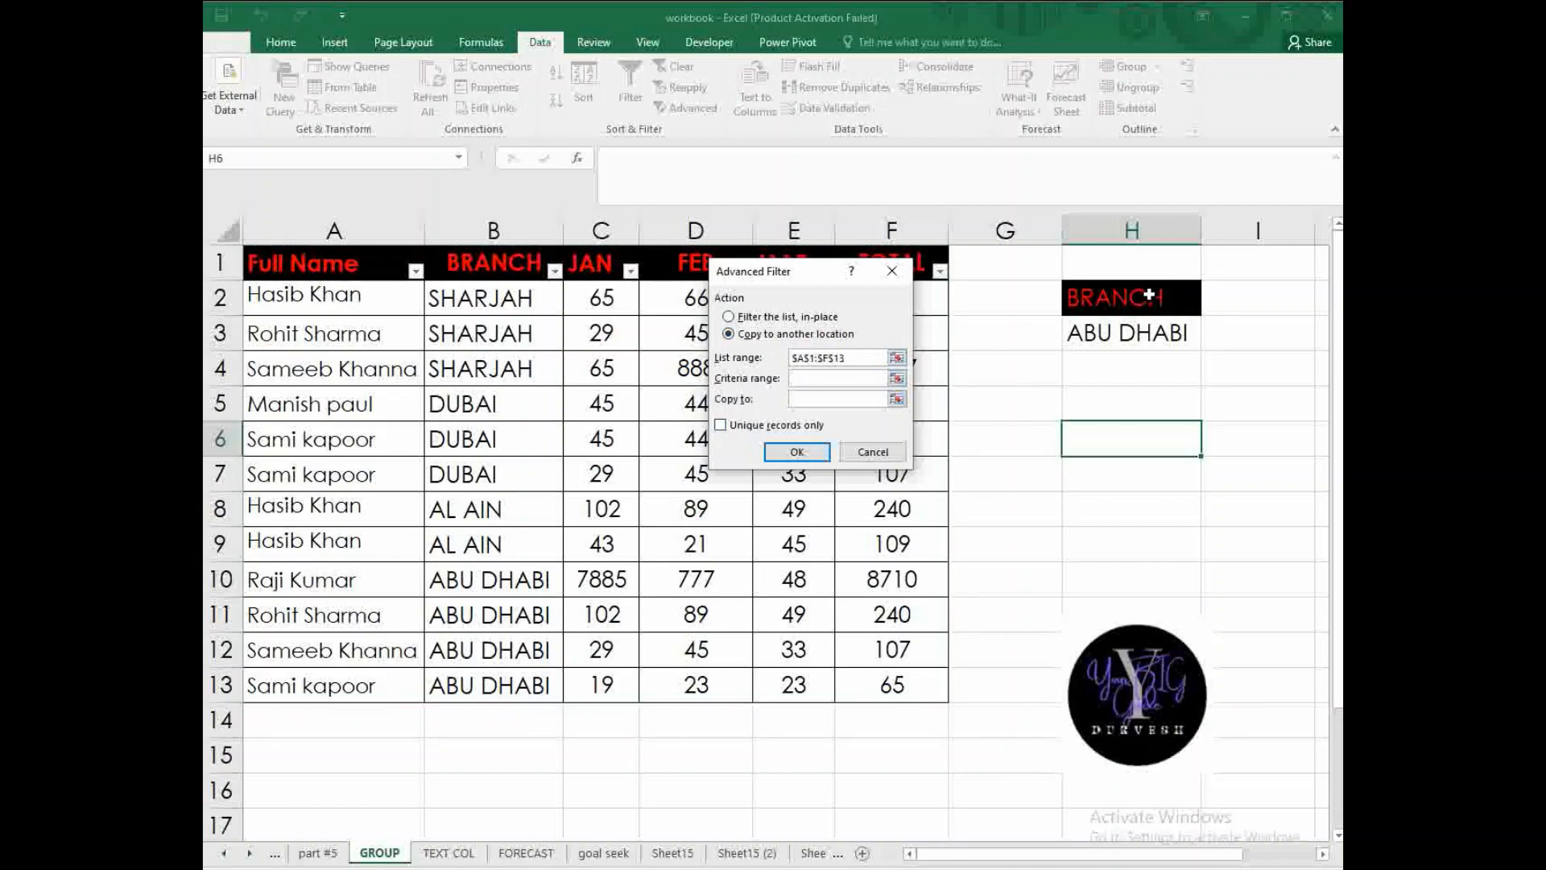
pyautogui.moveTo(1145, 295); pyautogui.dragTo(1115, 342)
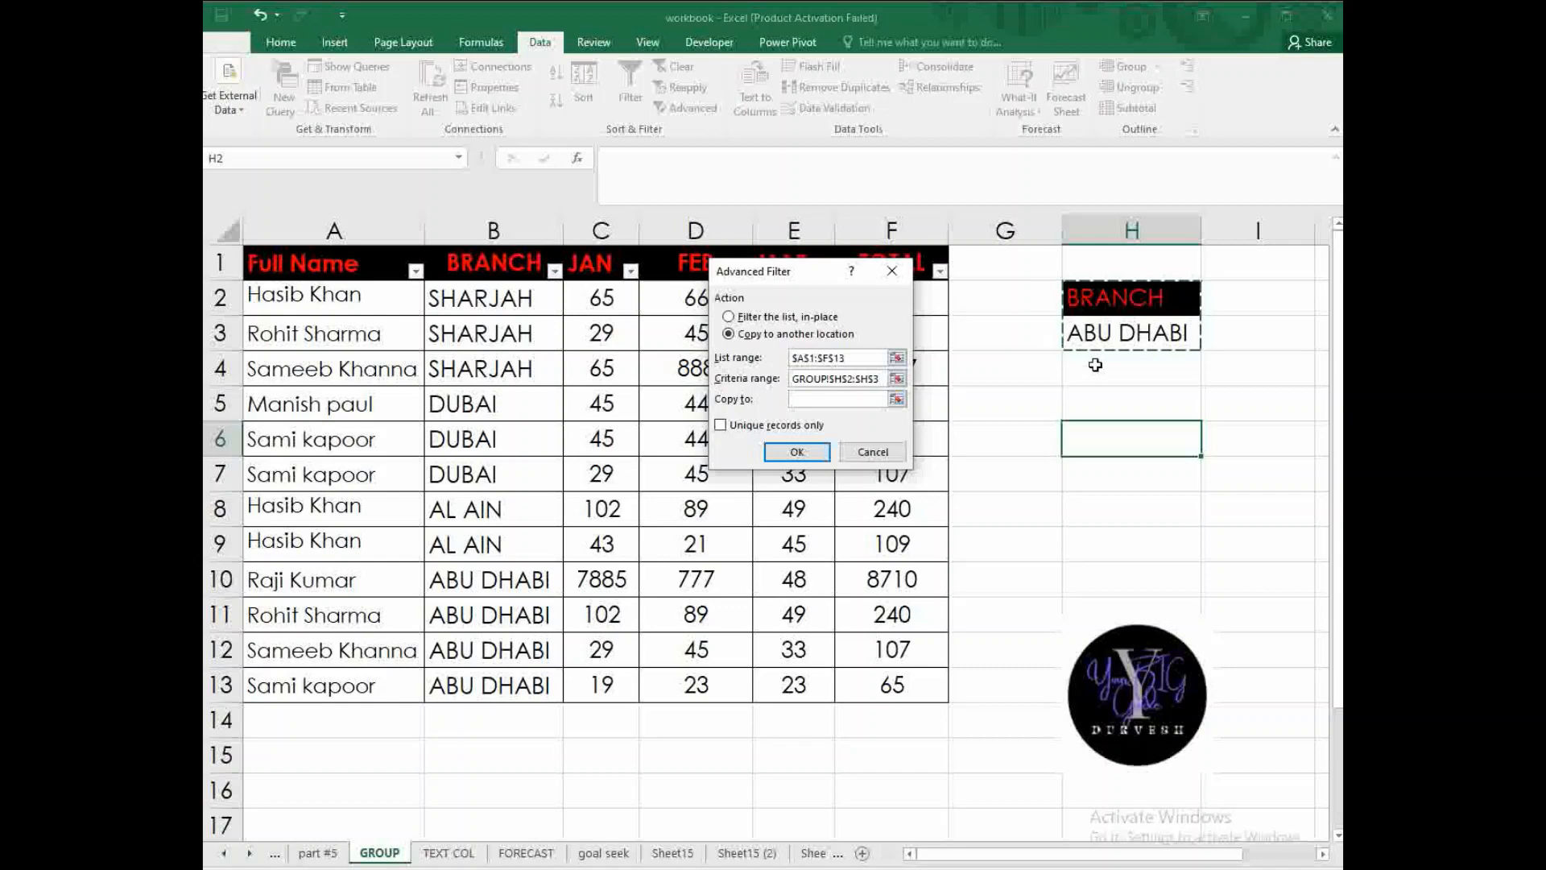
pyautogui.click(816, 397)
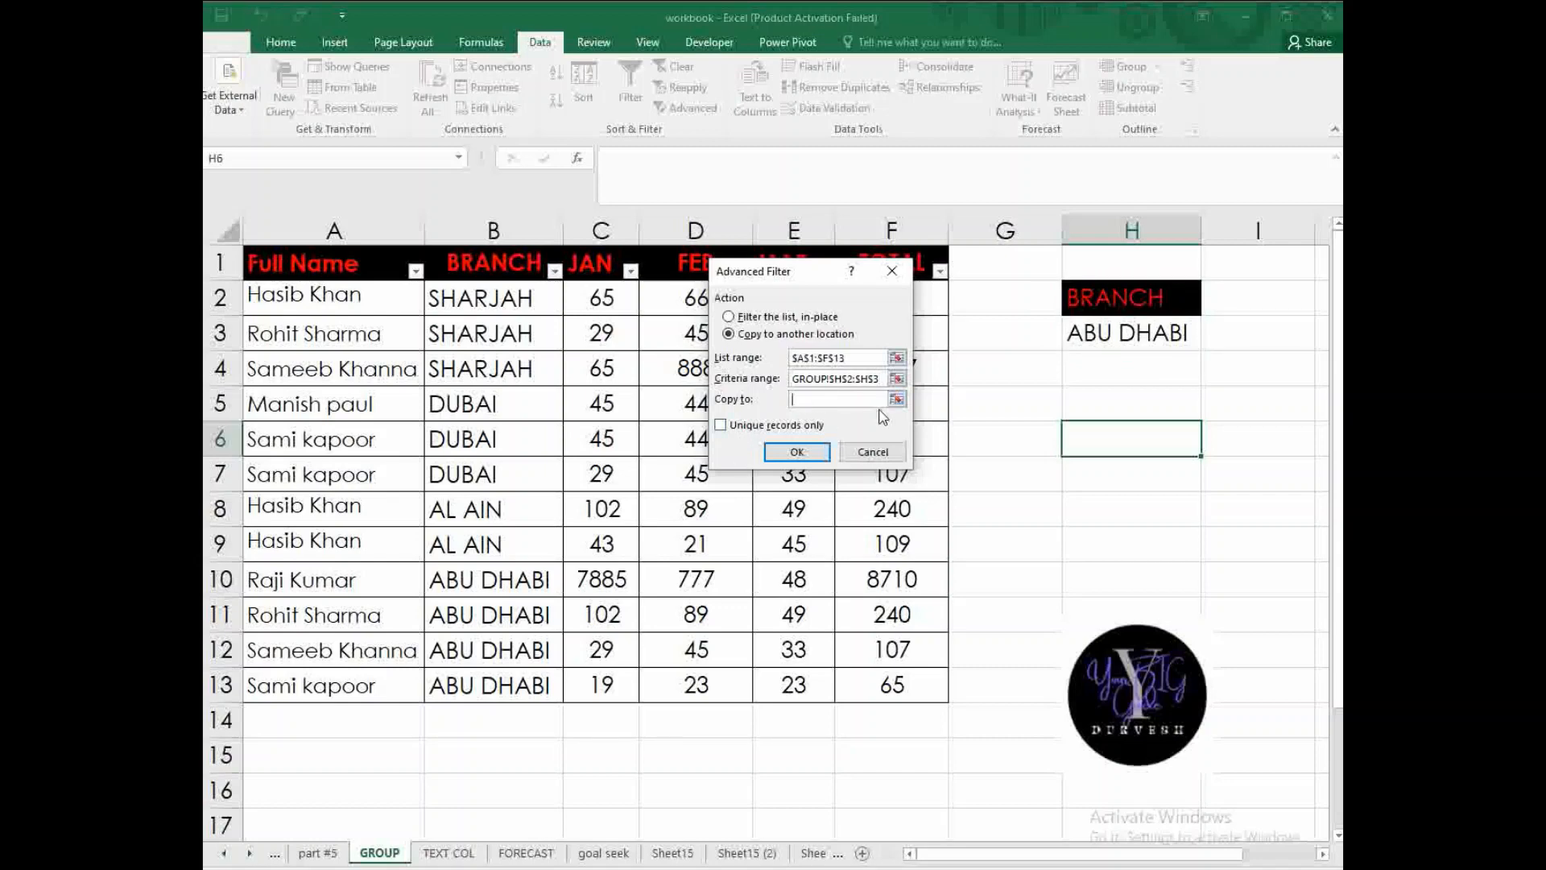
pyautogui.click(1089, 430)
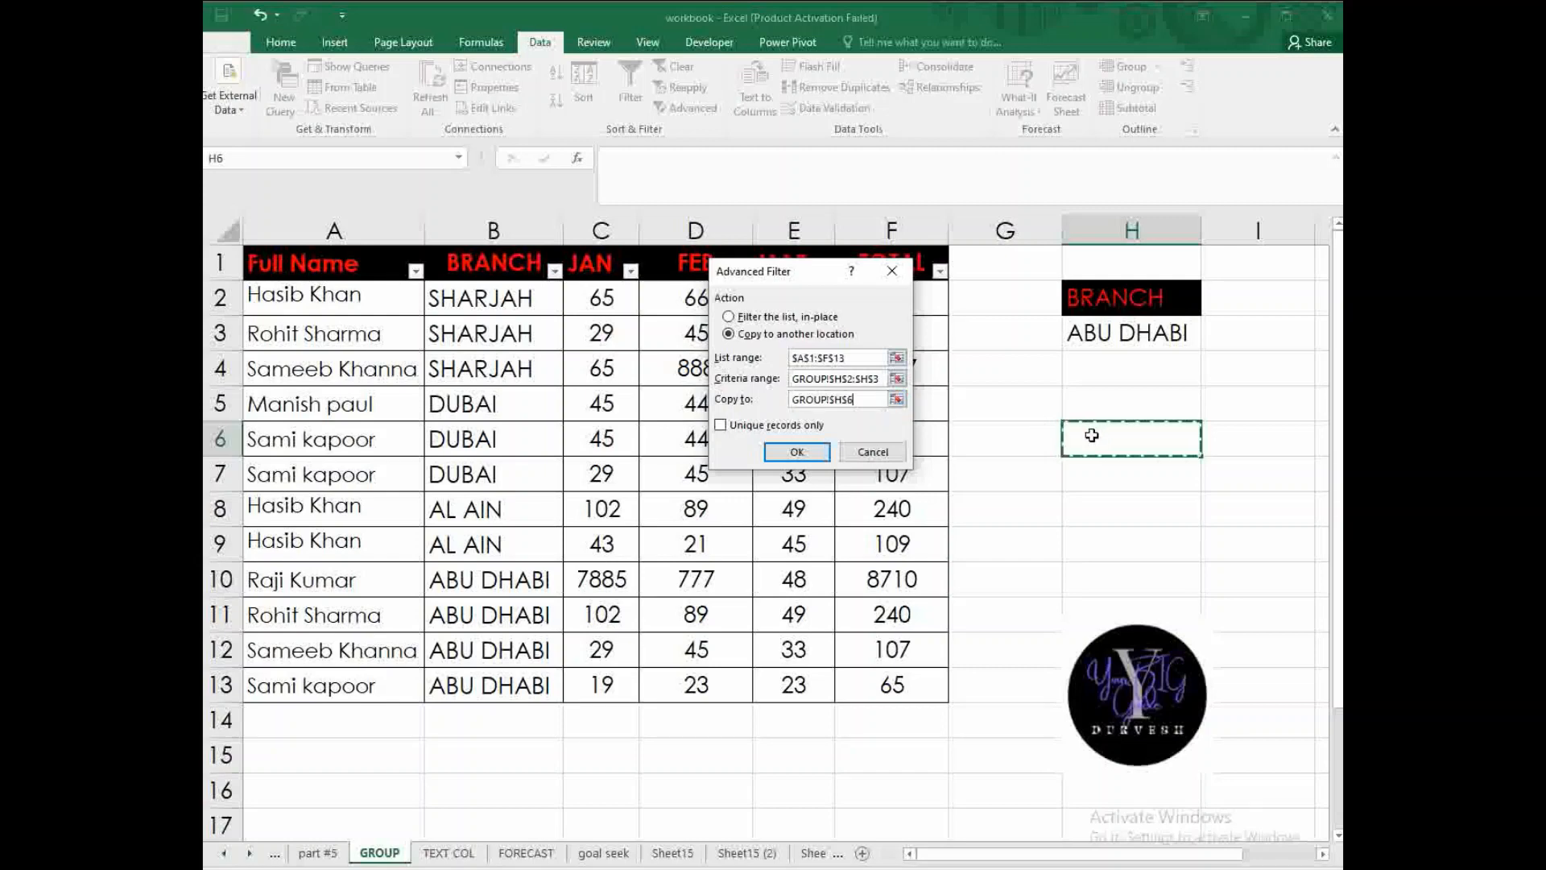
pyautogui.click(797, 453)
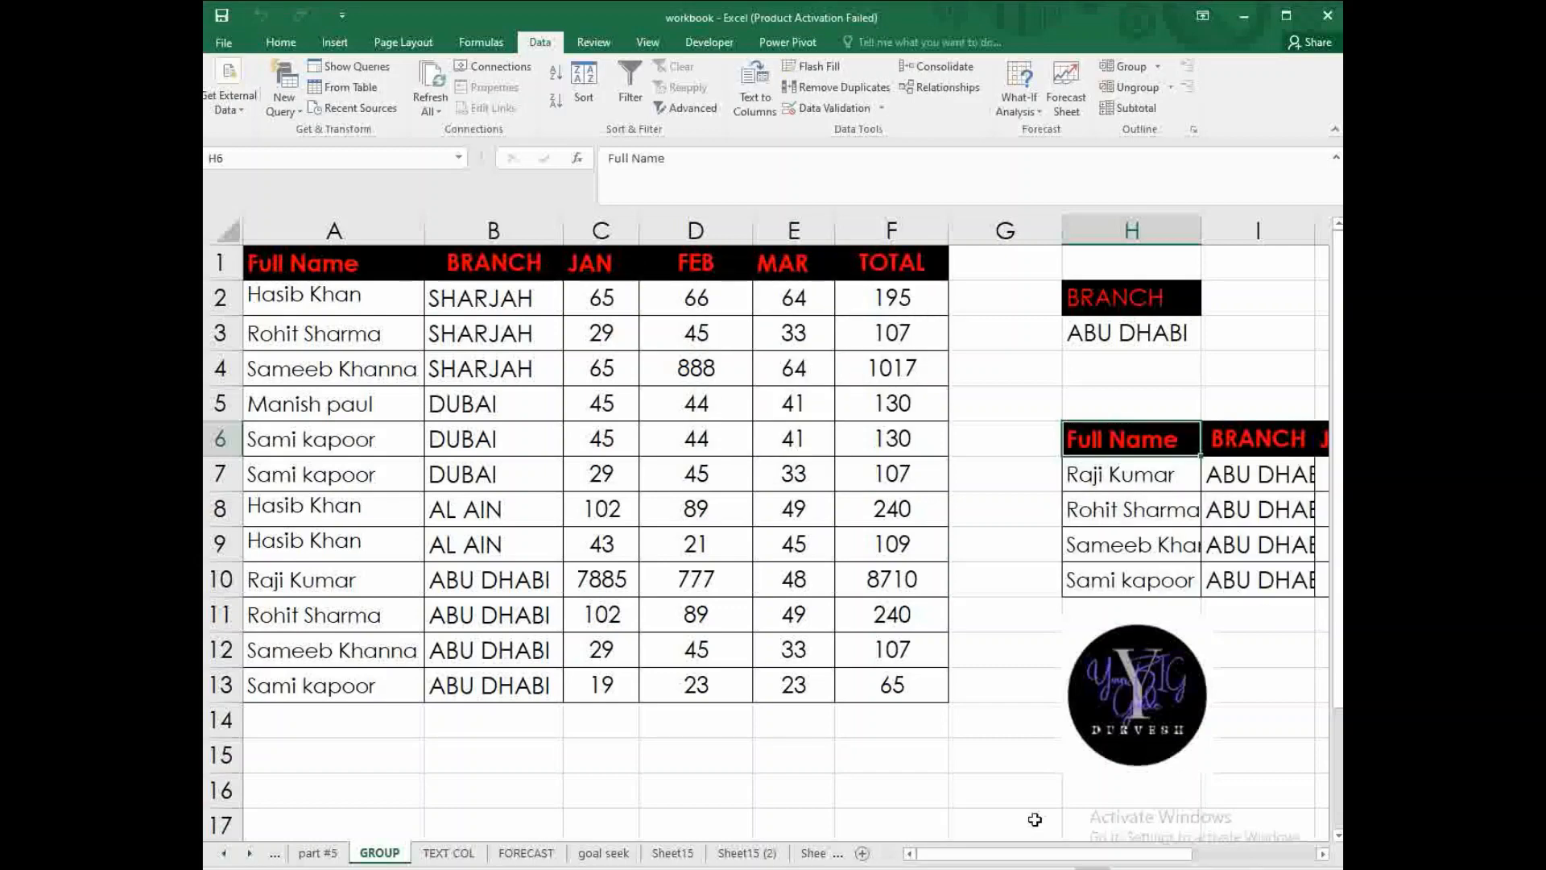
# - Select the copied block H6:M10 and AutoFit column I so the ABU DHABI entries show in full
pyautogui.moveTo(1034, 853); pyautogui.dragTo(1158, 853)
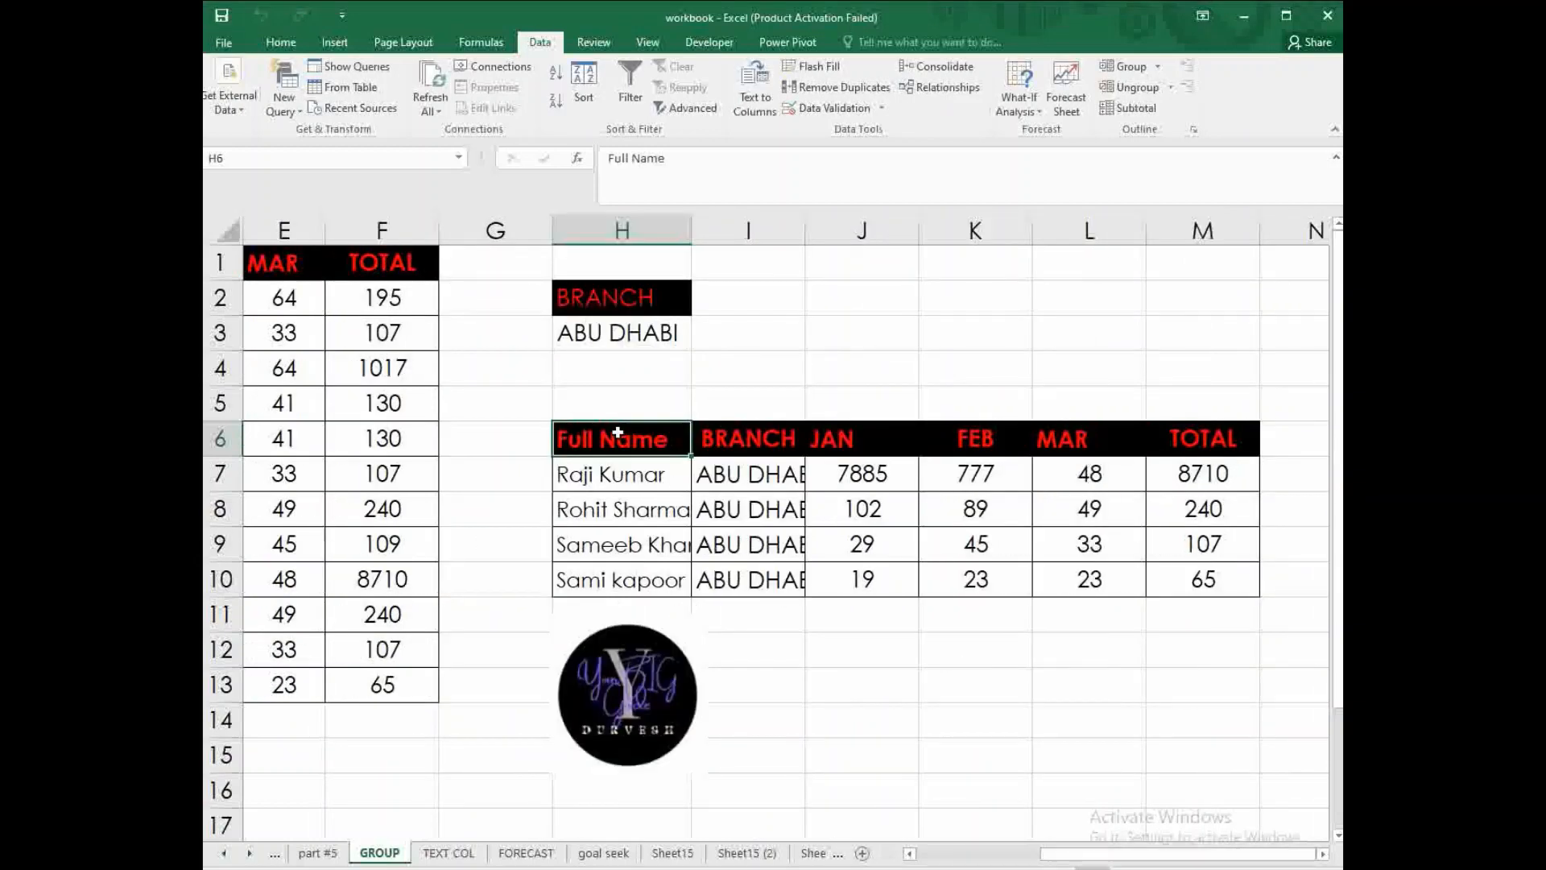
pyautogui.moveTo(617, 433); pyautogui.dragTo(1269, 577)
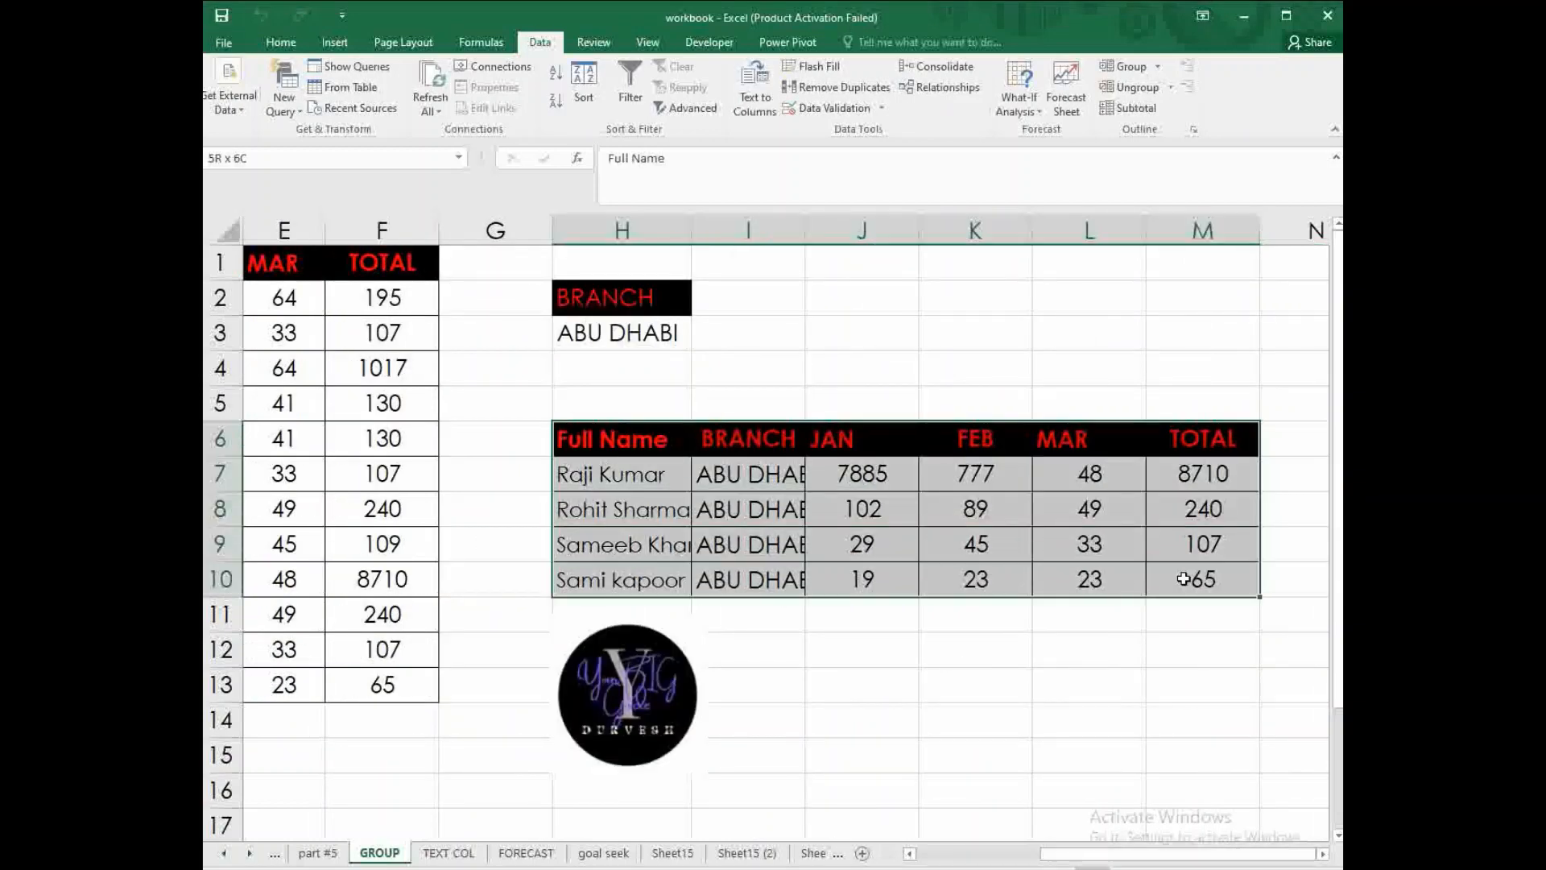
pyautogui.doubleClick(805, 233)
pyautogui.click(1051, 675)
pyautogui.moveTo(1150, 856); pyautogui.dragTo(989, 855)
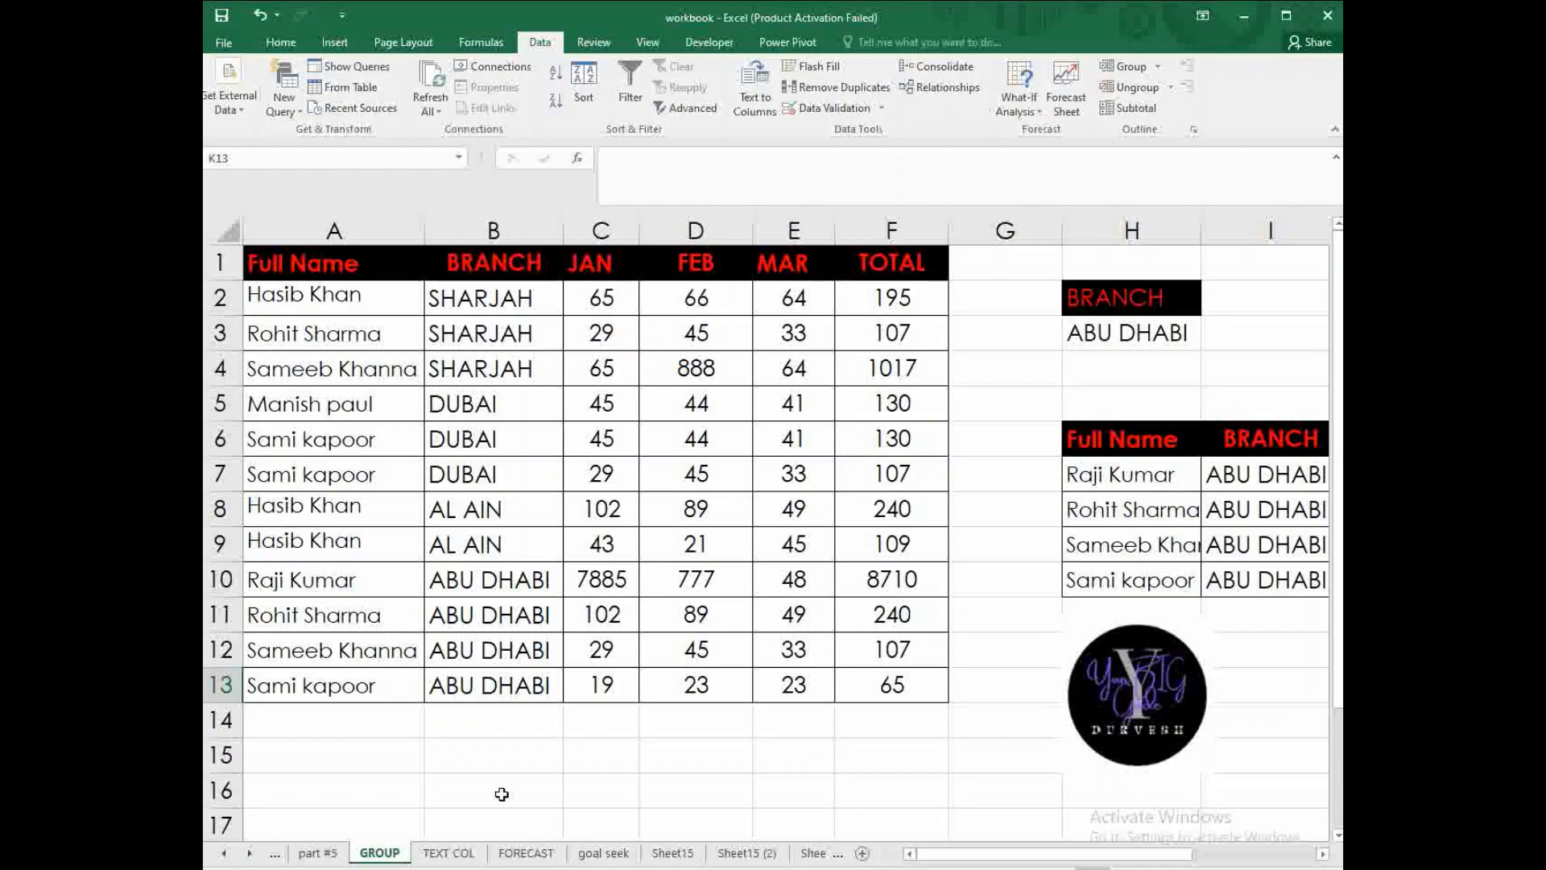
pyautogui.click(448, 853)
# - Select the comma-separated number strings in A2:A5 and launch Data > Text to Columns
pyautogui.click(417, 583)
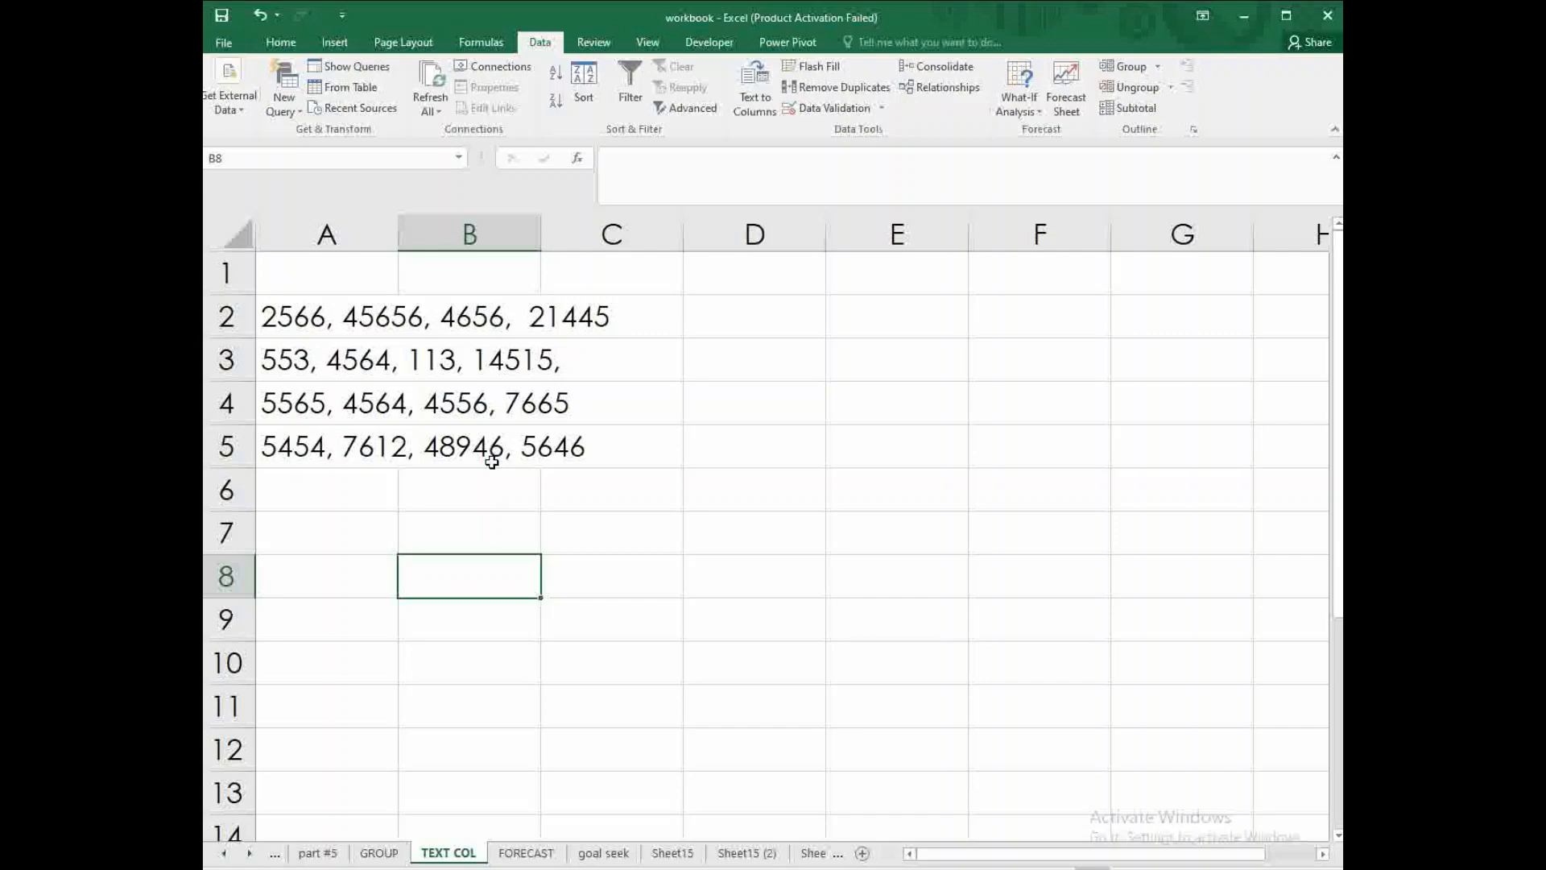
pyautogui.moveTo(291, 318); pyautogui.dragTo(575, 460)
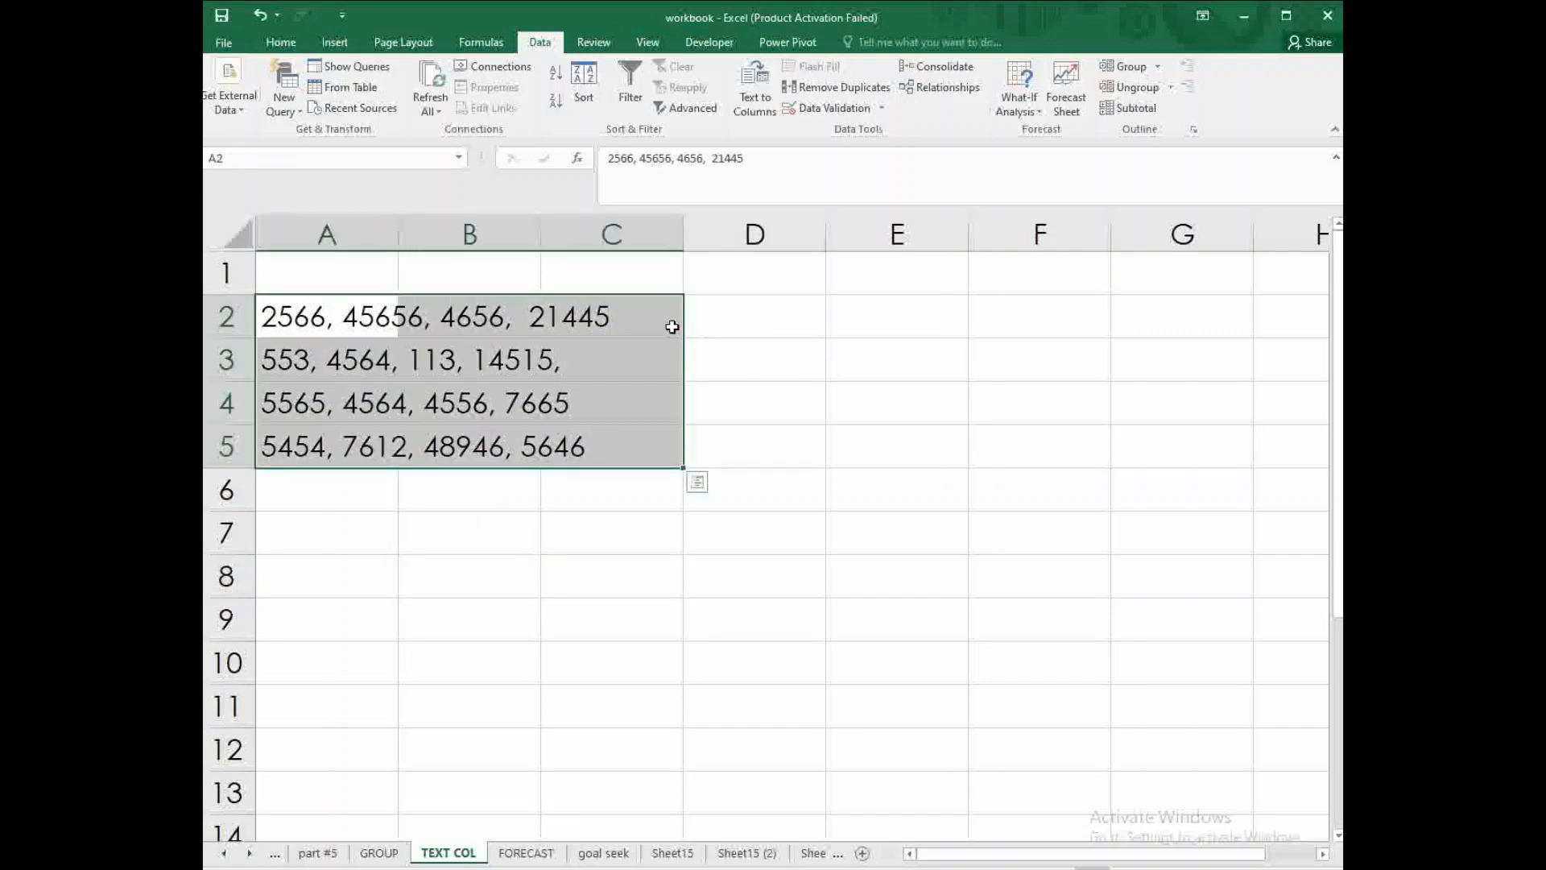
pyautogui.click(325, 329)
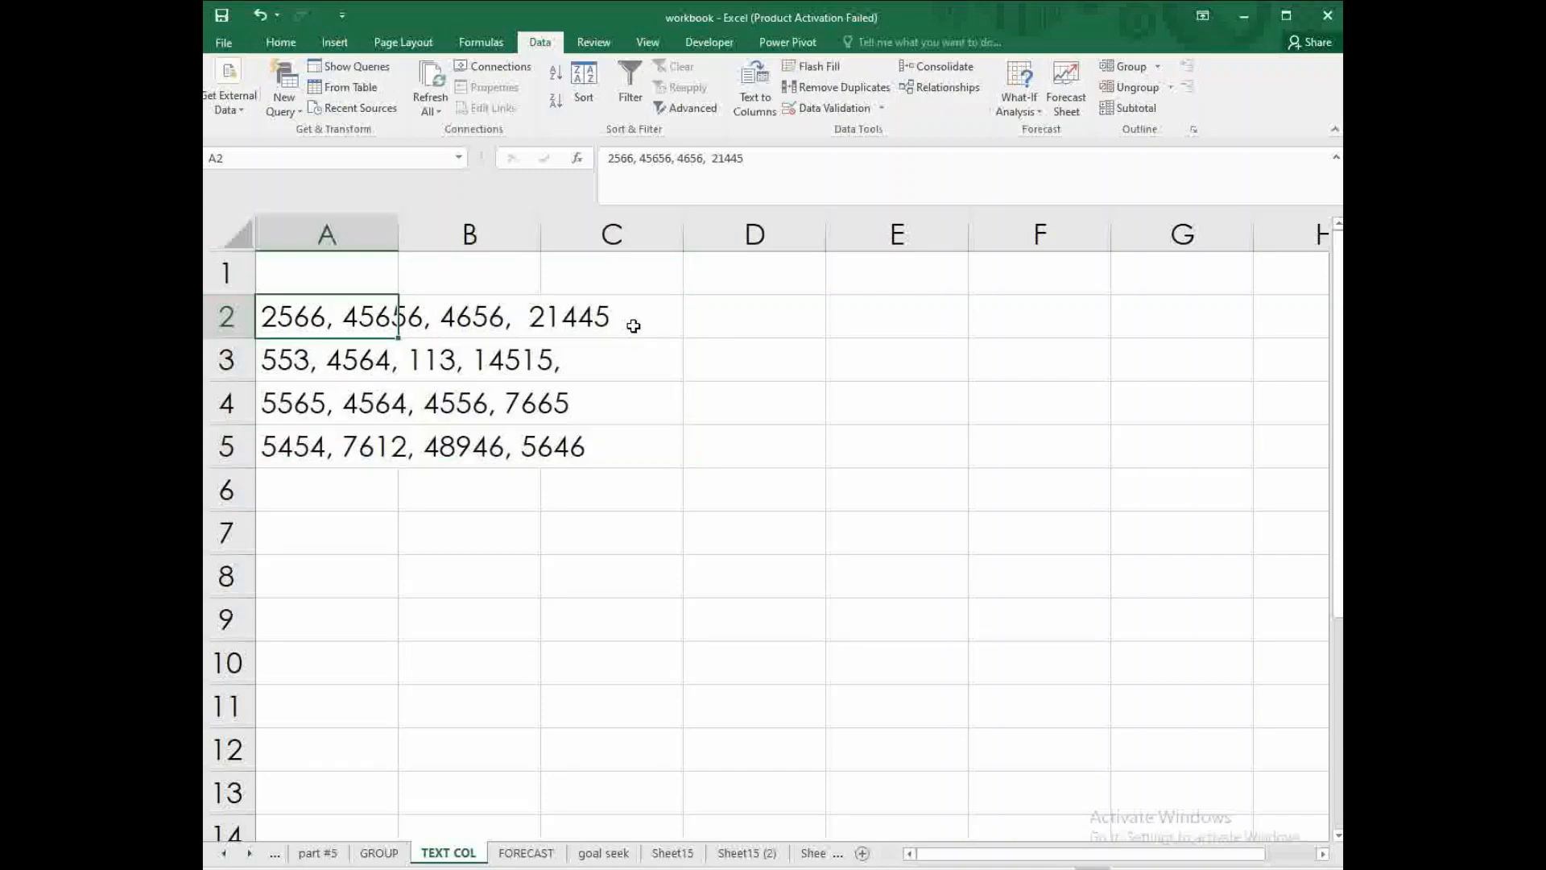
pyautogui.click(633, 326)
pyautogui.click(288, 314)
pyautogui.moveTo(314, 316); pyautogui.dragTo(290, 451)
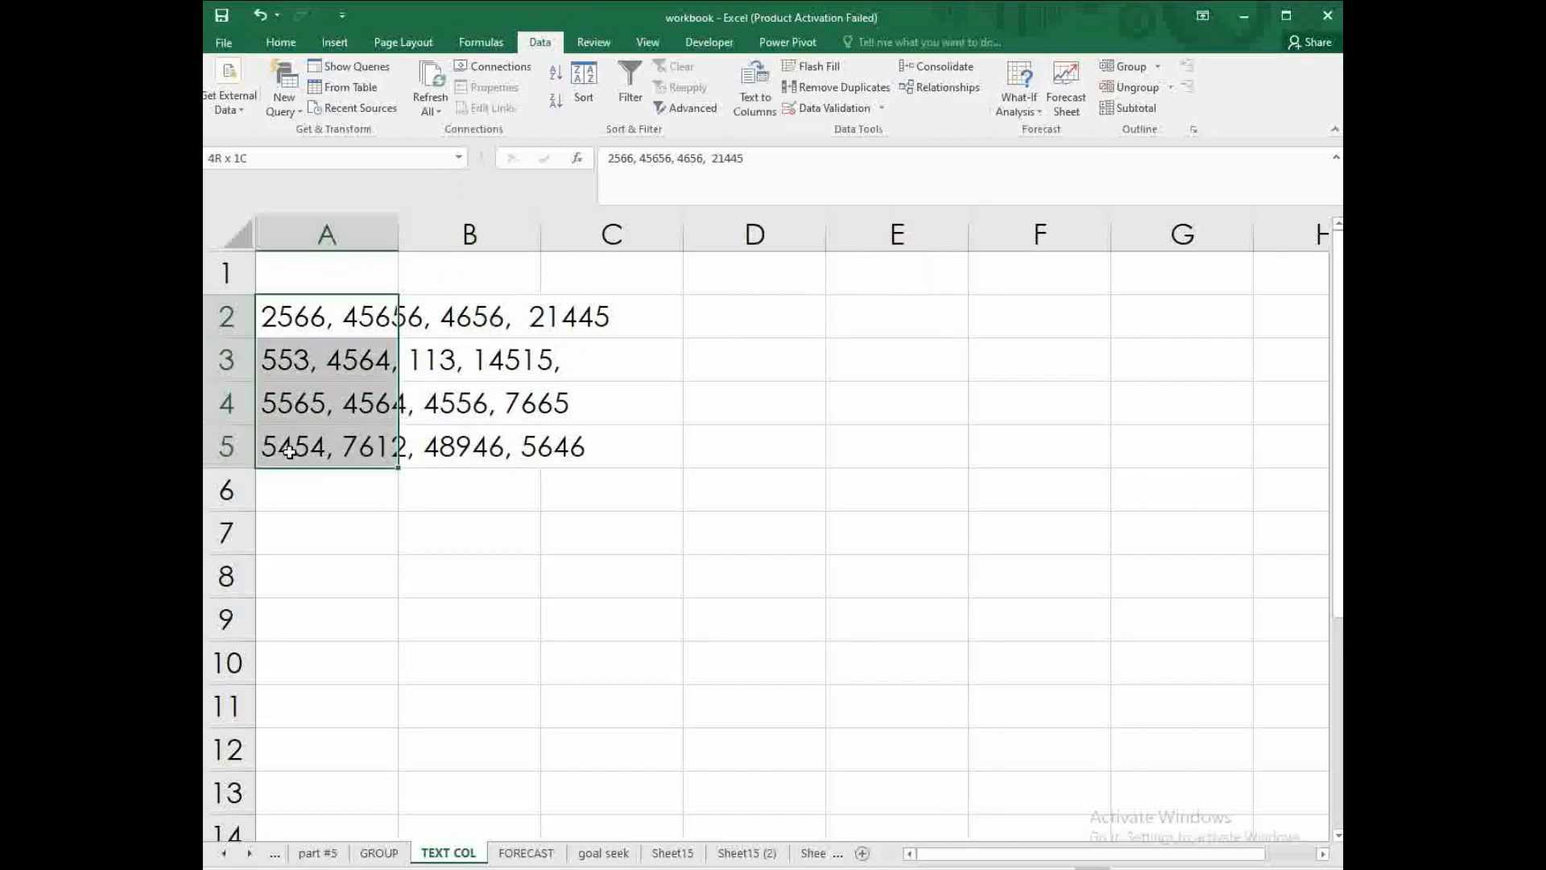
pyautogui.click(768, 111)
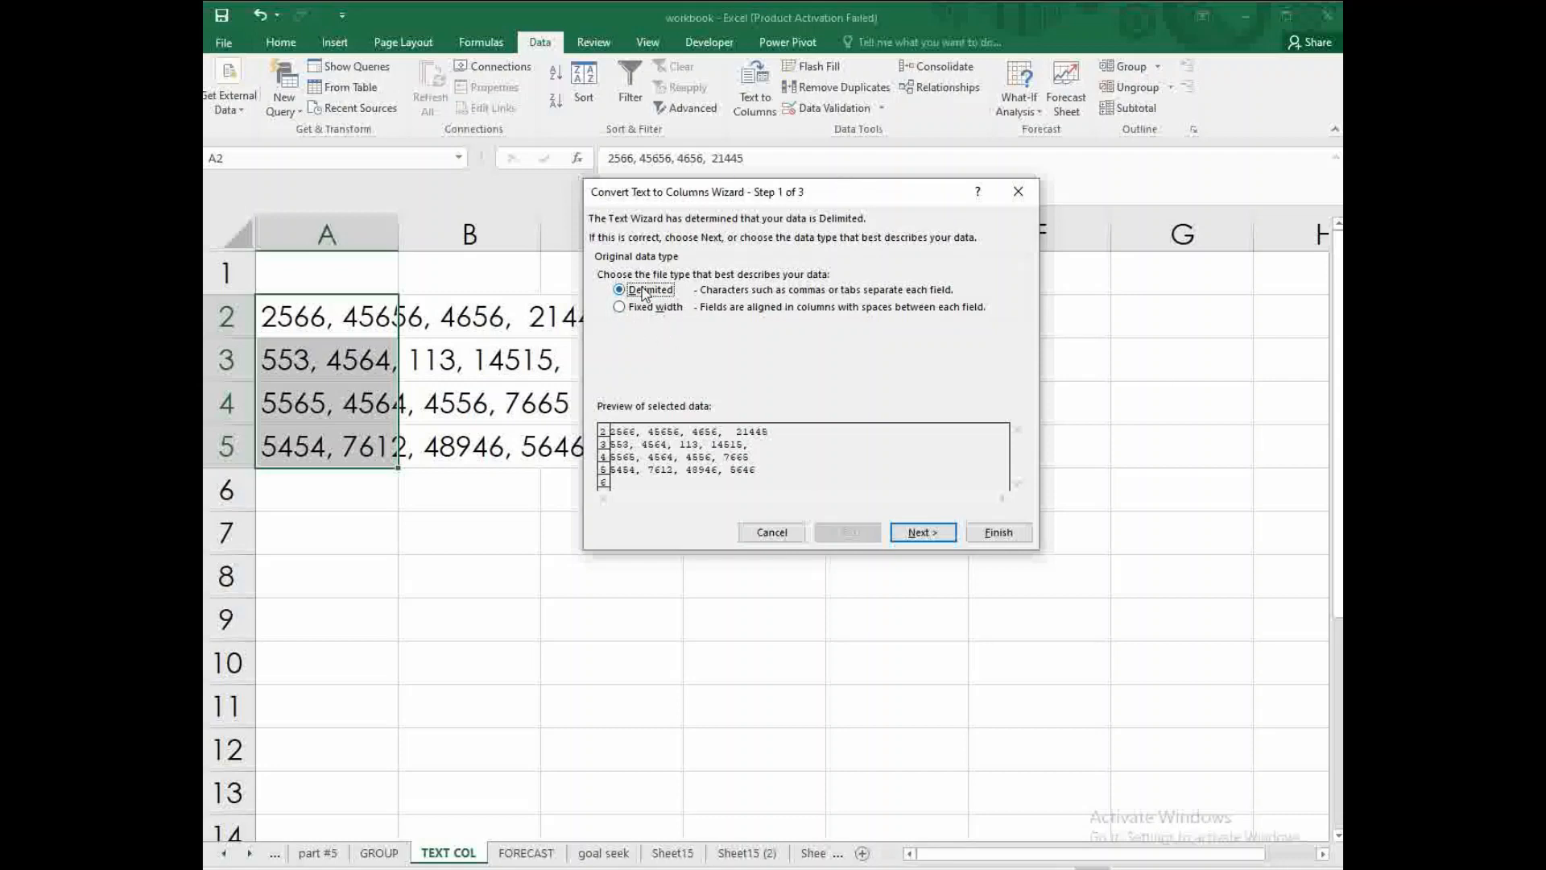
# - Split A2:A5 as Delimited on Comma, treating consecutive delimiters as one, into columns A–D
pyautogui.click(922, 533)
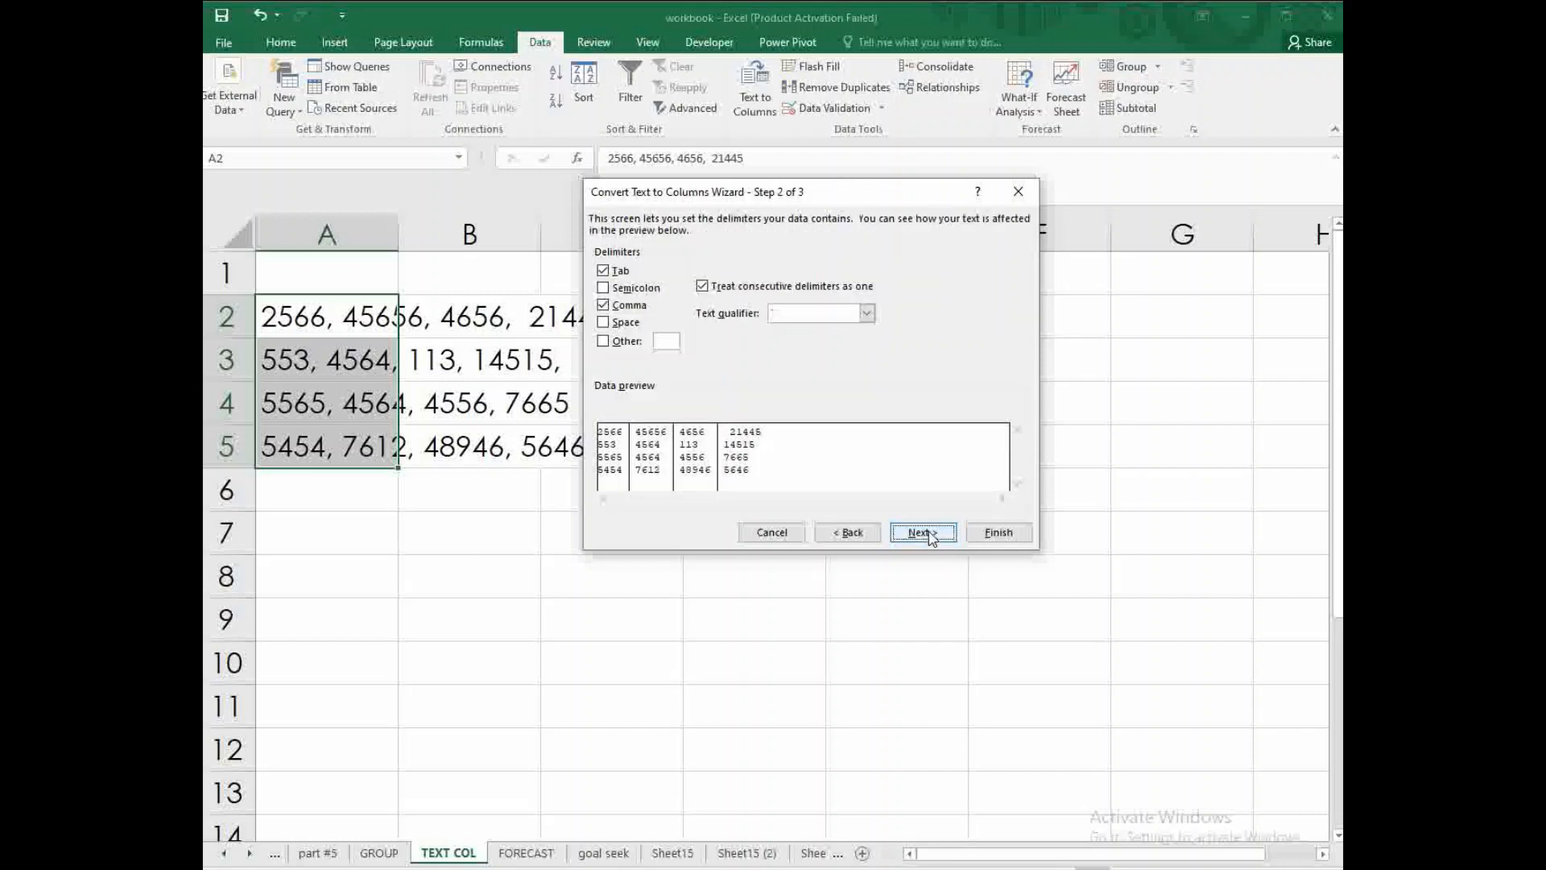
pyautogui.click(604, 306)
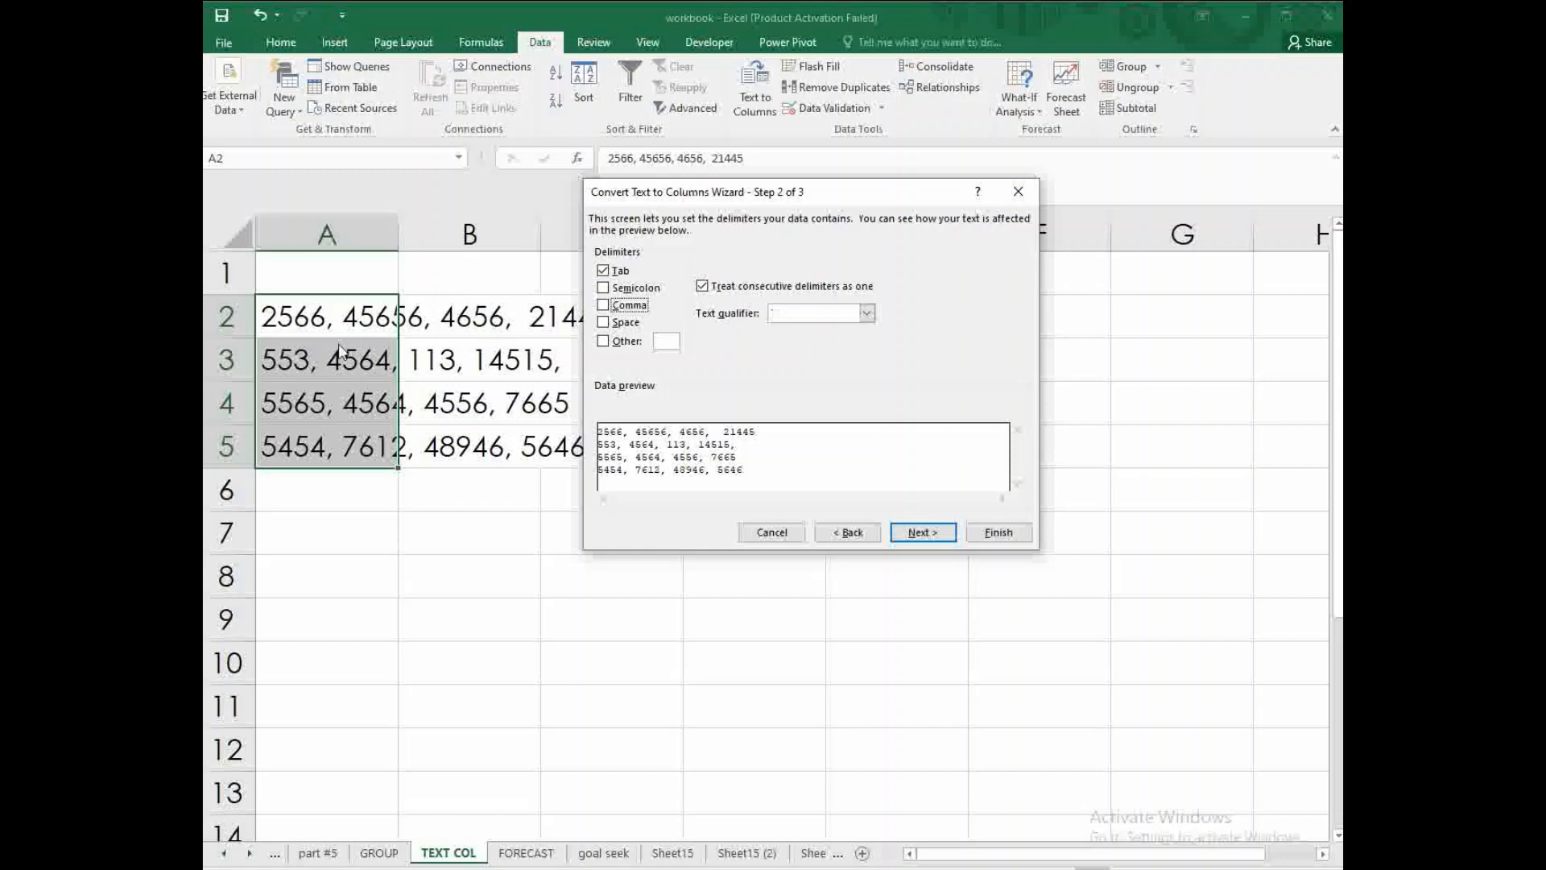
pyautogui.click(603, 305)
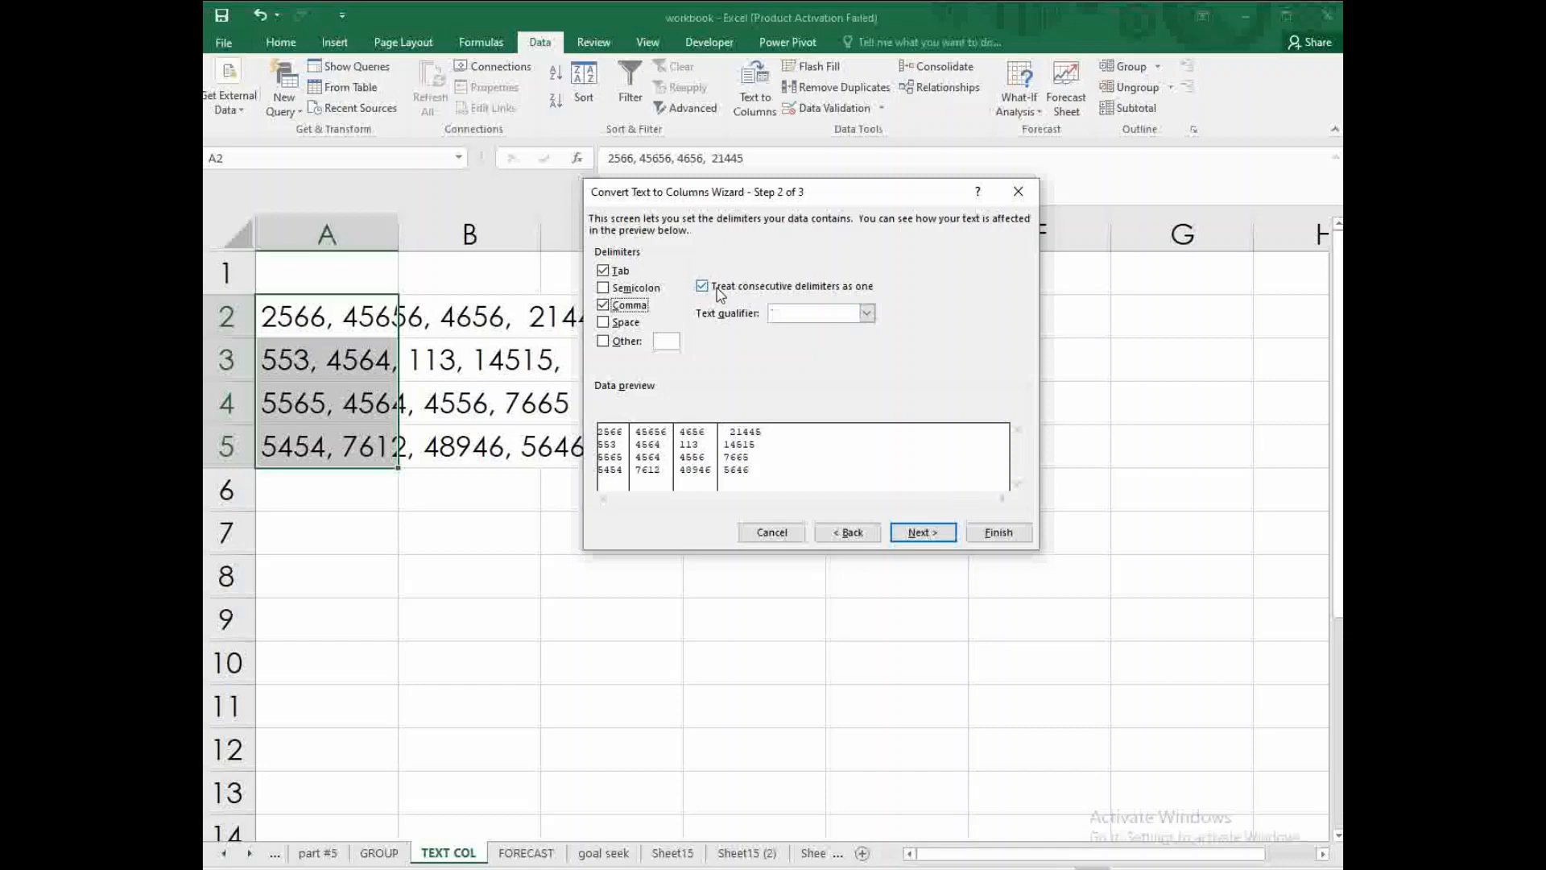
pyautogui.click(706, 287)
pyautogui.click(706, 287)
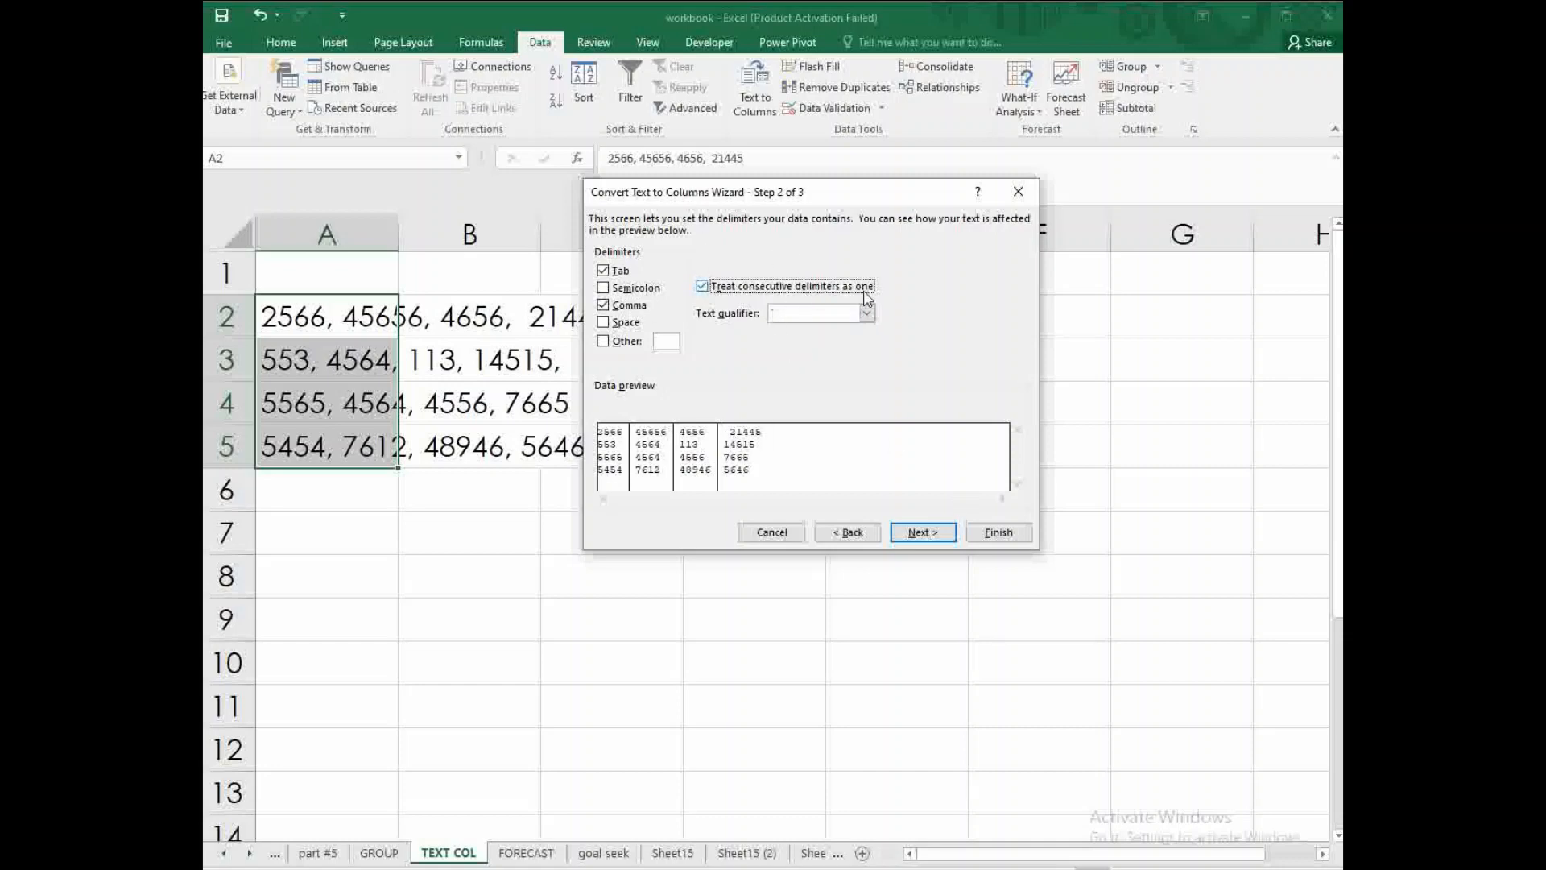
pyautogui.click(924, 537)
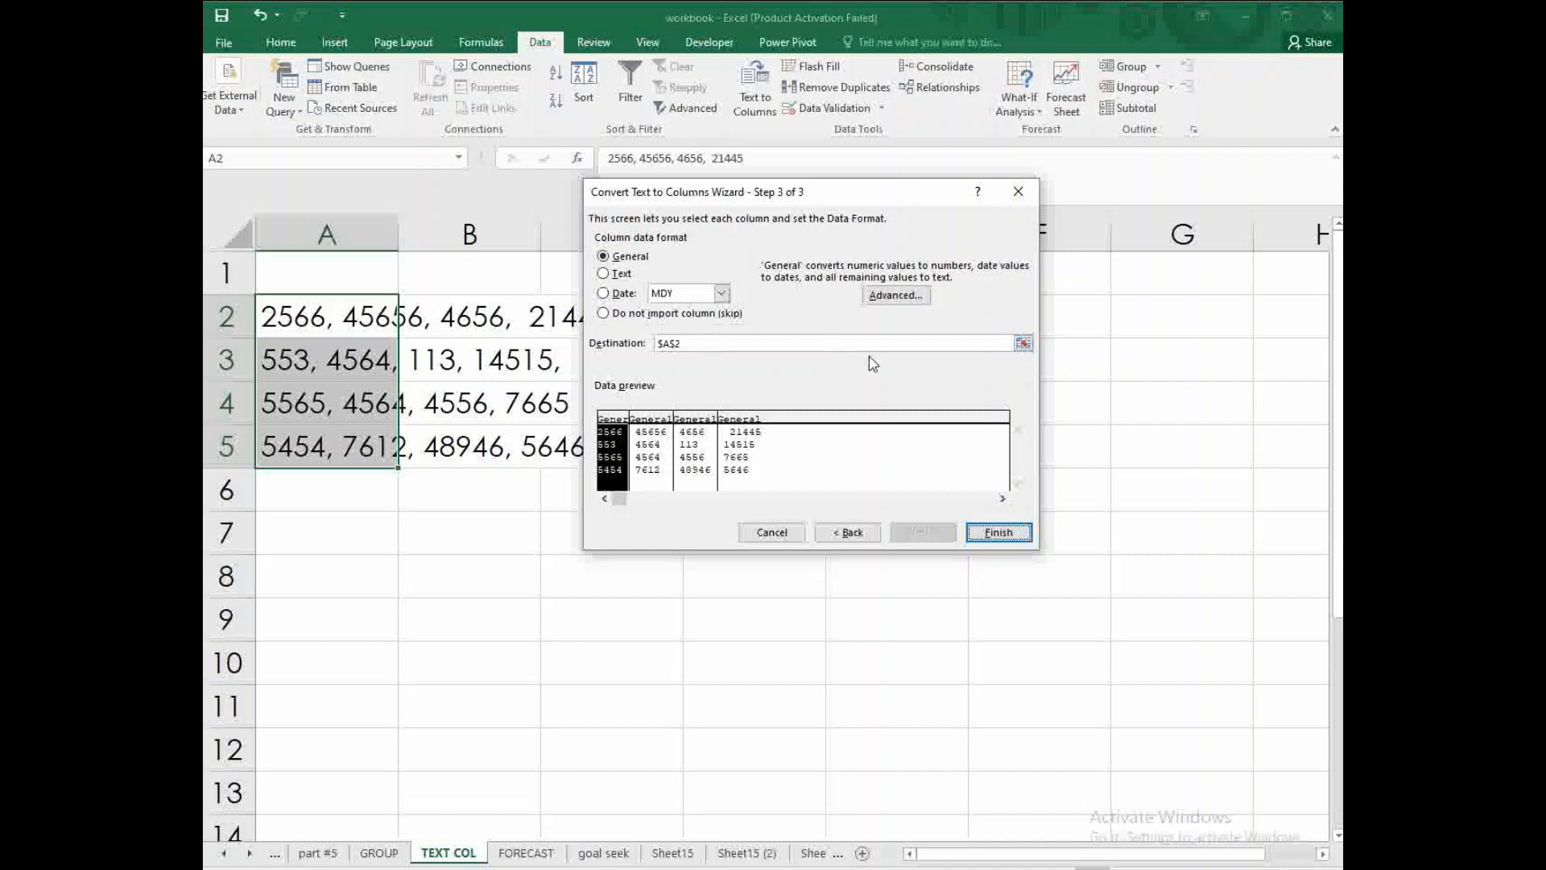
pyautogui.click(998, 532)
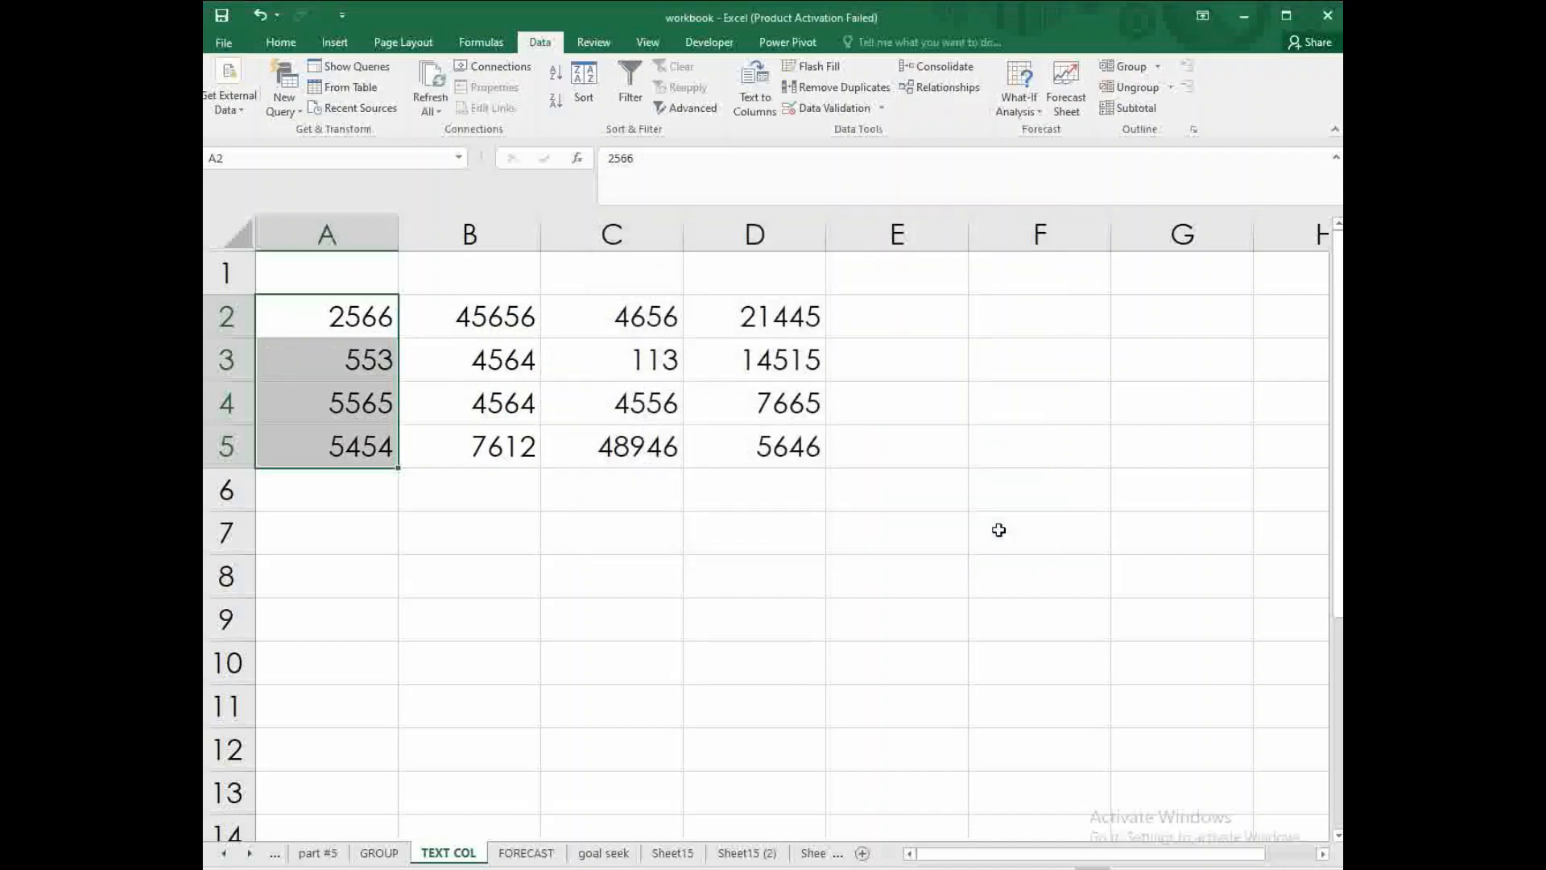
pyautogui.click(469, 575)
pyautogui.moveTo(342, 316); pyautogui.dragTo(794, 448)
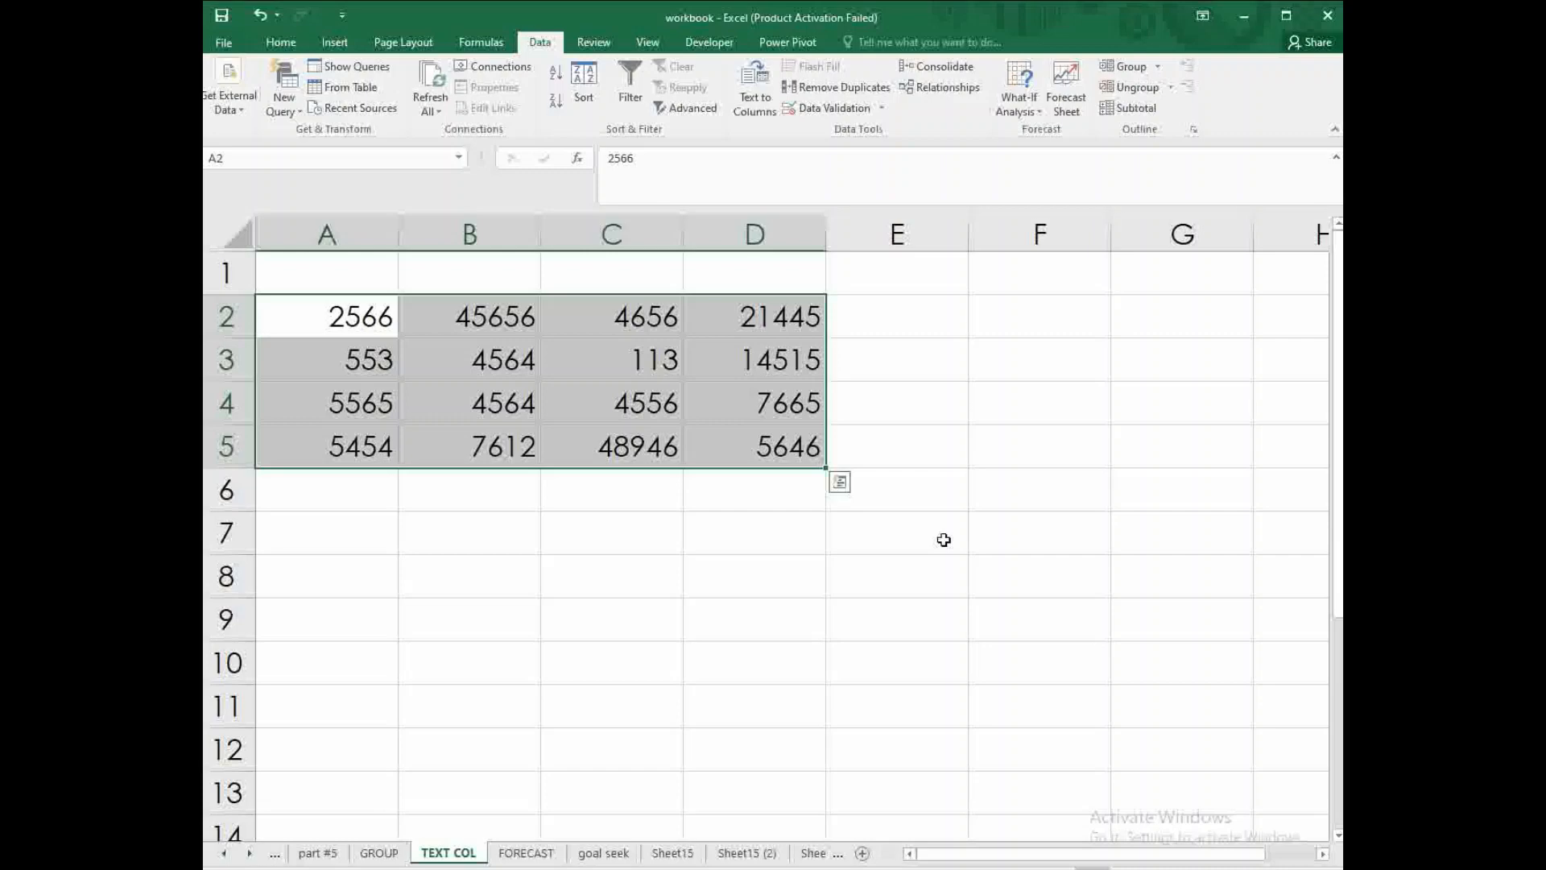
pyautogui.click(894, 442)
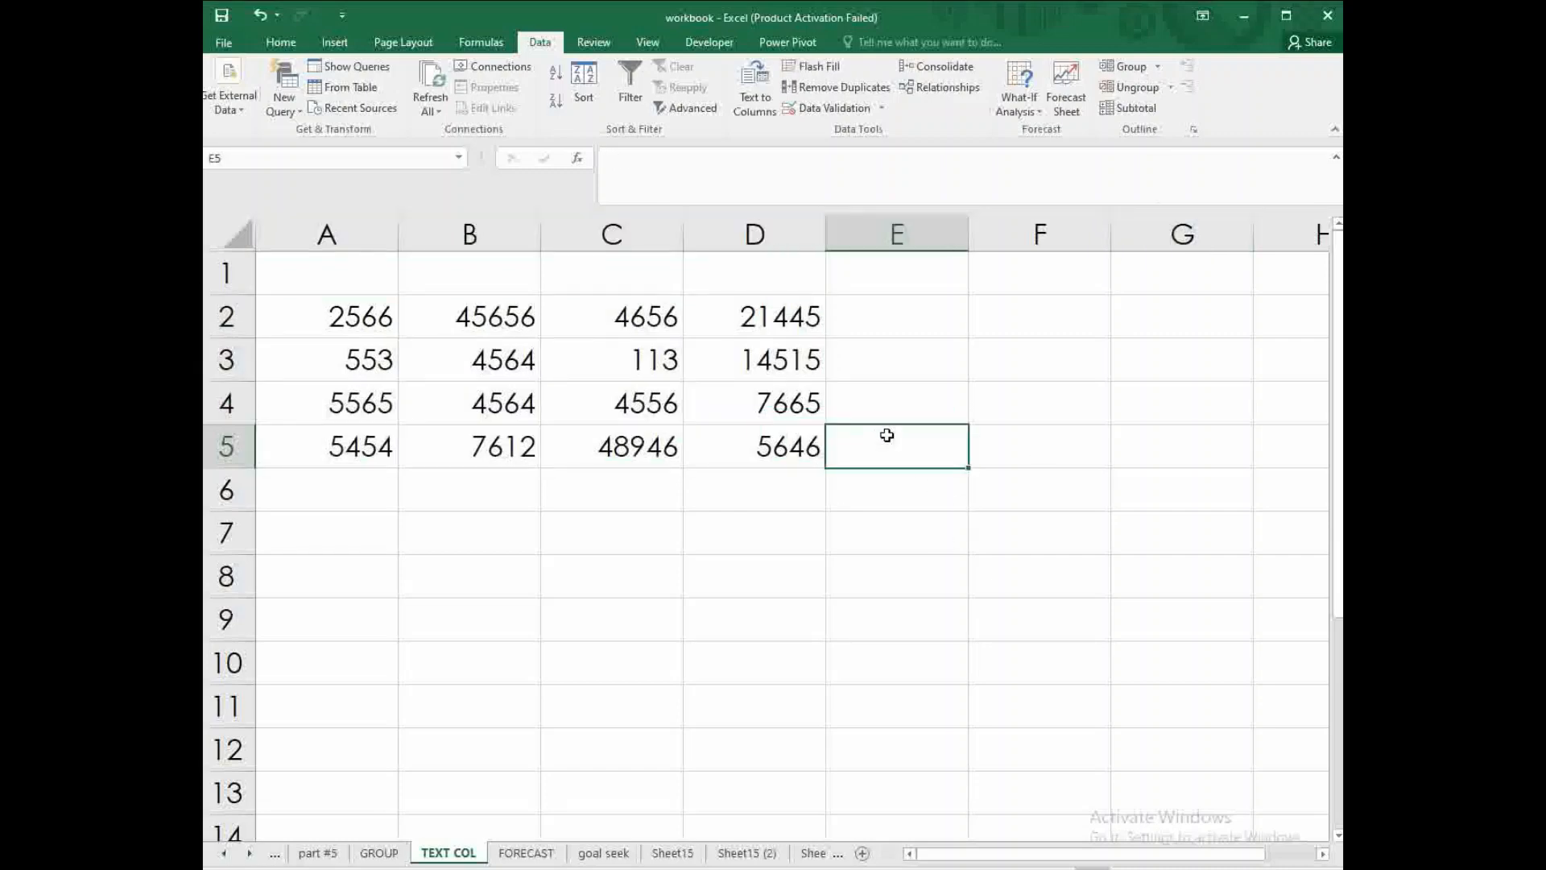
pyautogui.click(526, 852)
# - On the GROUP sheet, Clear Contents of columns H to M and scroll back left
pyautogui.click(435, 852)
pyautogui.click(401, 852)
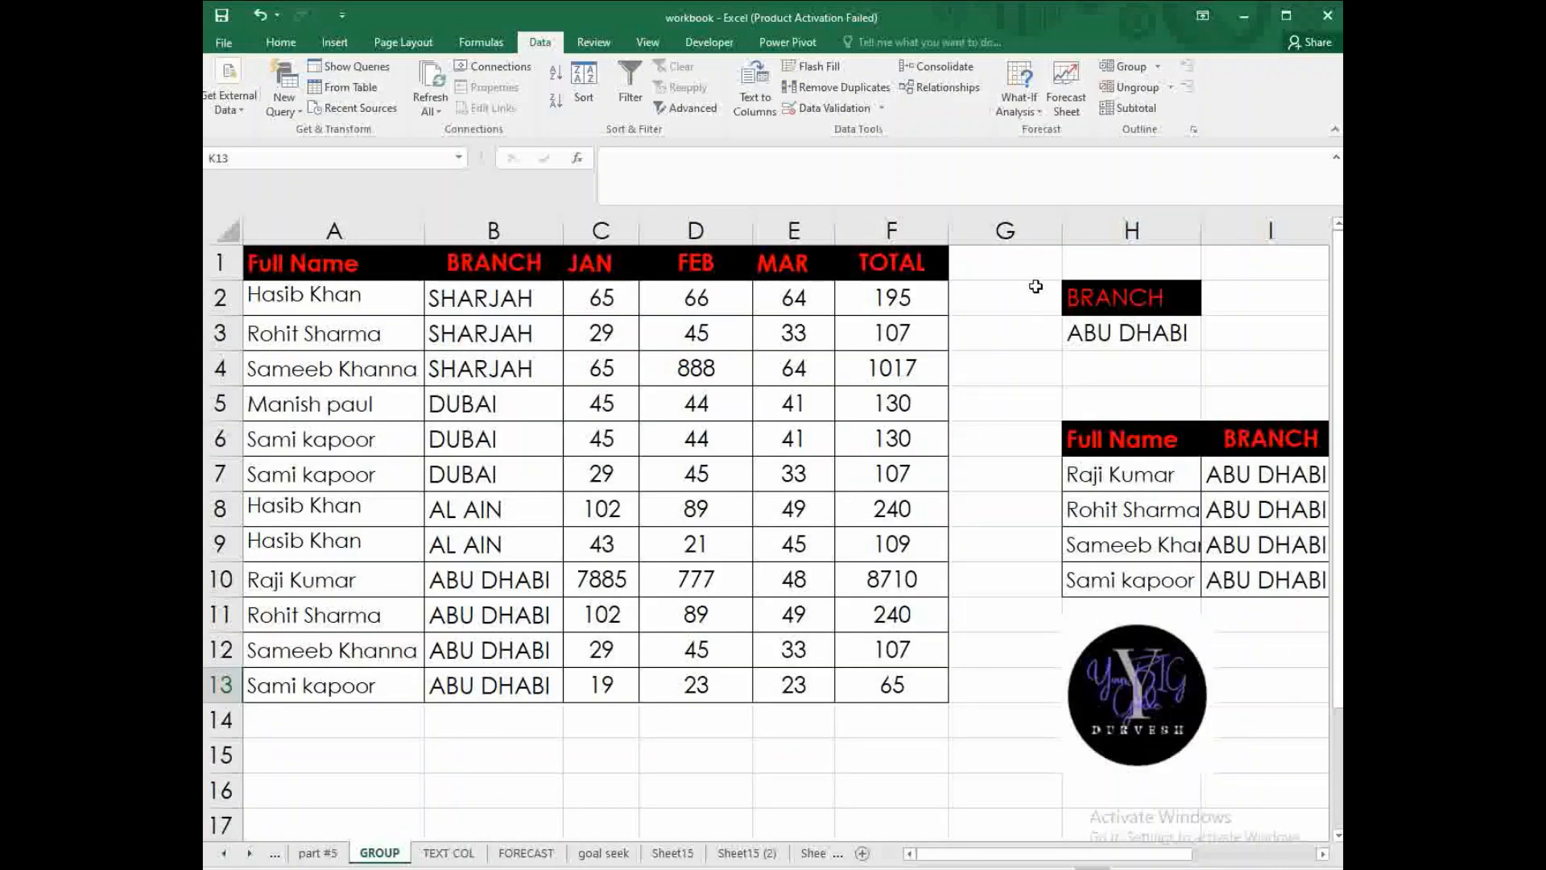
pyautogui.moveTo(1101, 231); pyautogui.dragTo(1228, 233)
pyautogui.rightClick(1090, 231)
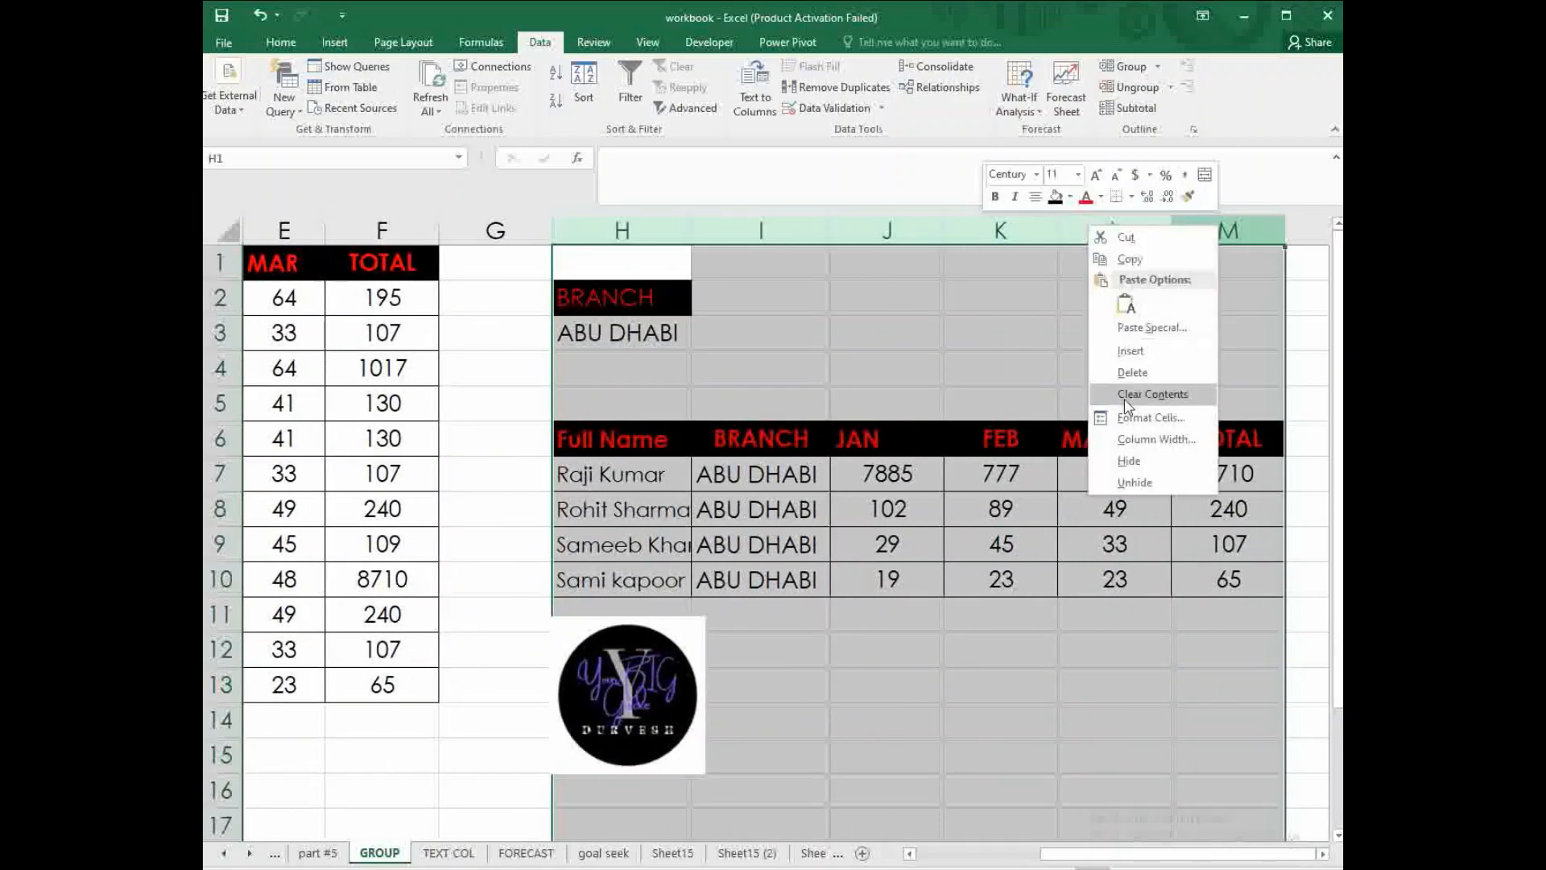
pyautogui.click(1132, 372)
pyautogui.click(723, 435)
pyautogui.click(462, 330)
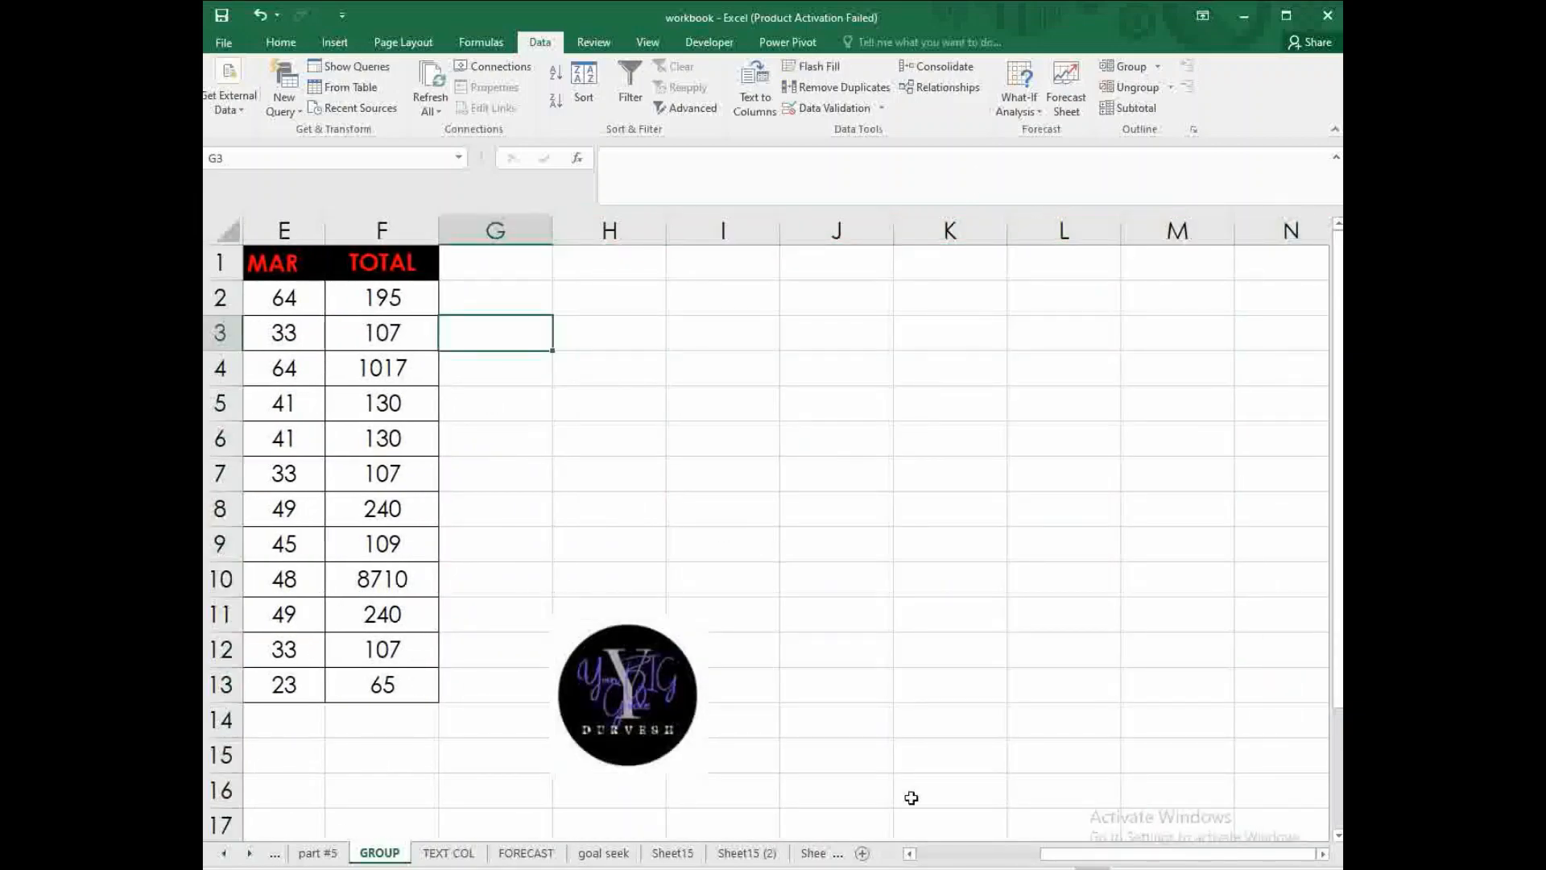
pyautogui.moveTo(1071, 854); pyautogui.dragTo(945, 854)
# - Select the Full Name entries in A2:A13
pyautogui.click(1000, 298)
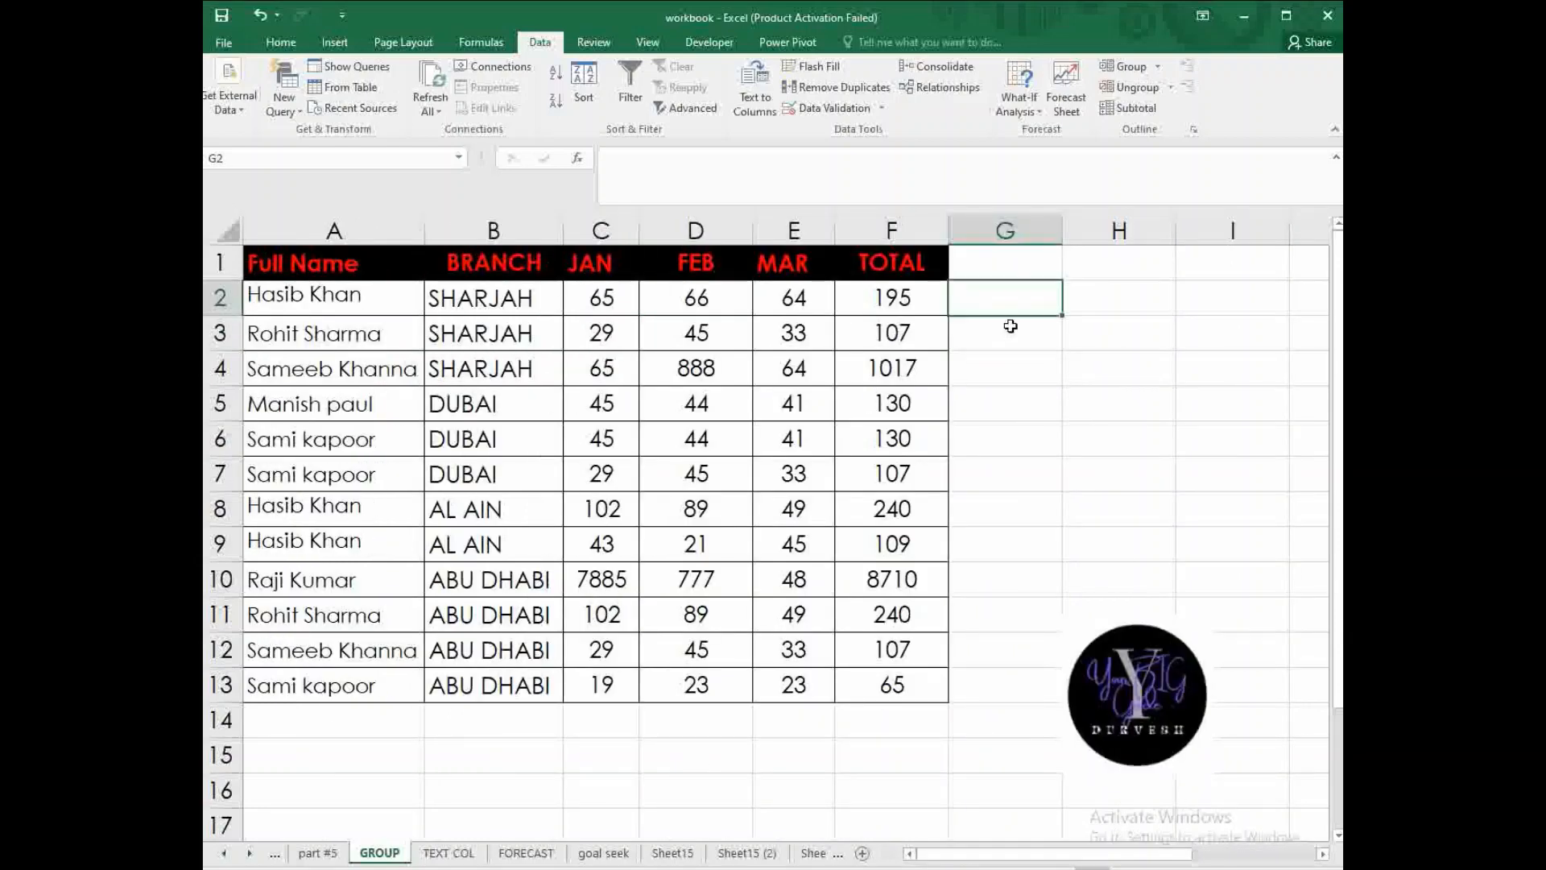
pyautogui.moveTo(325, 295); pyautogui.dragTo(333, 581)
pyautogui.moveTo(335, 711); pyautogui.dragTo(346, 683)
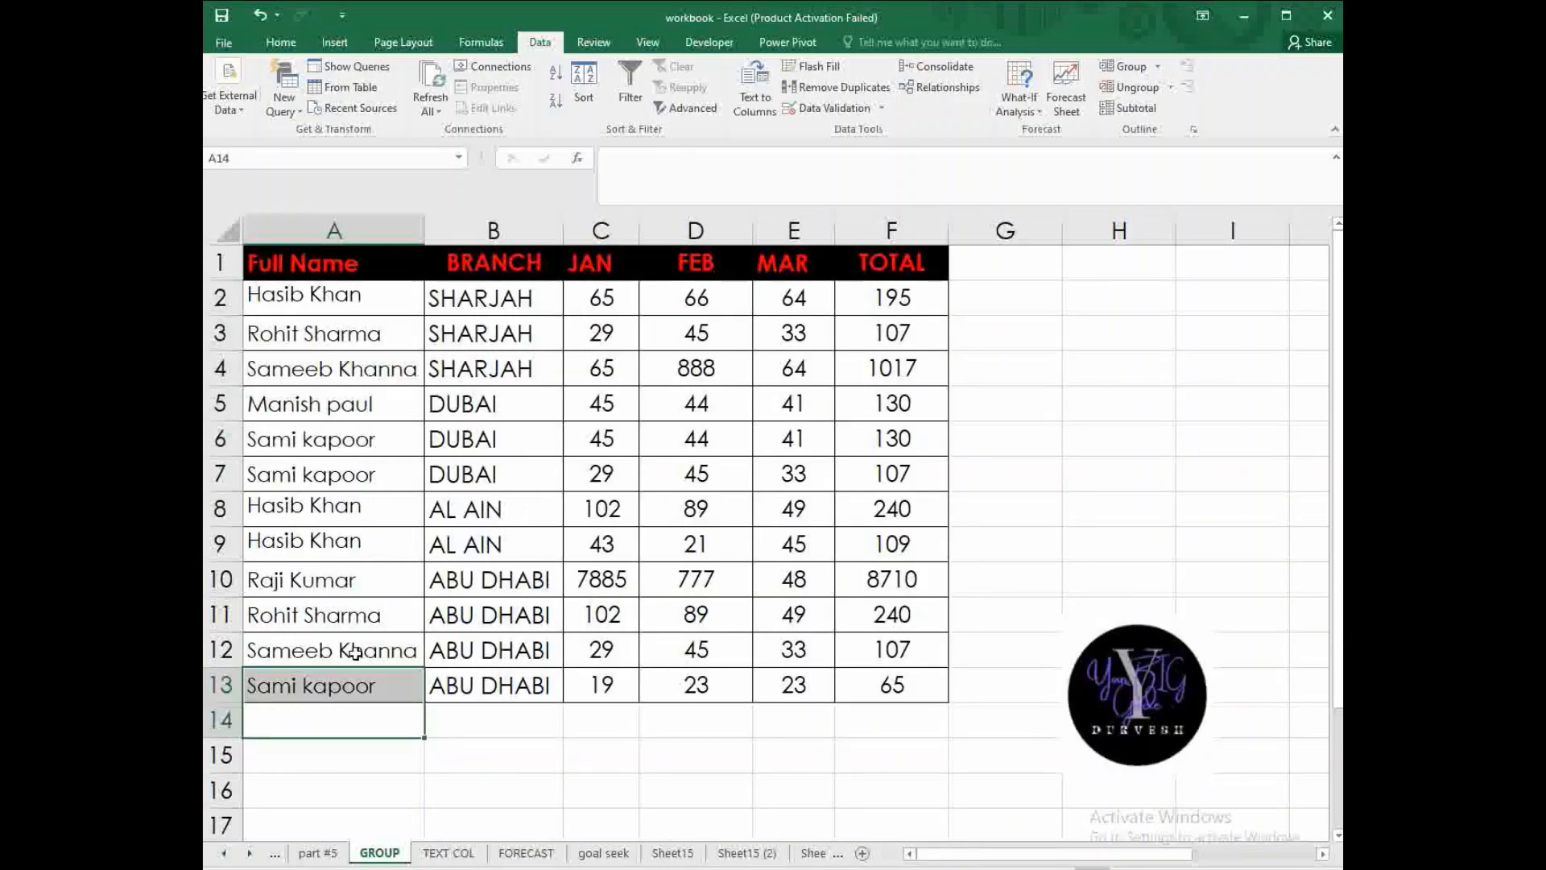
pyautogui.moveTo(343, 295); pyautogui.dragTo(350, 684)
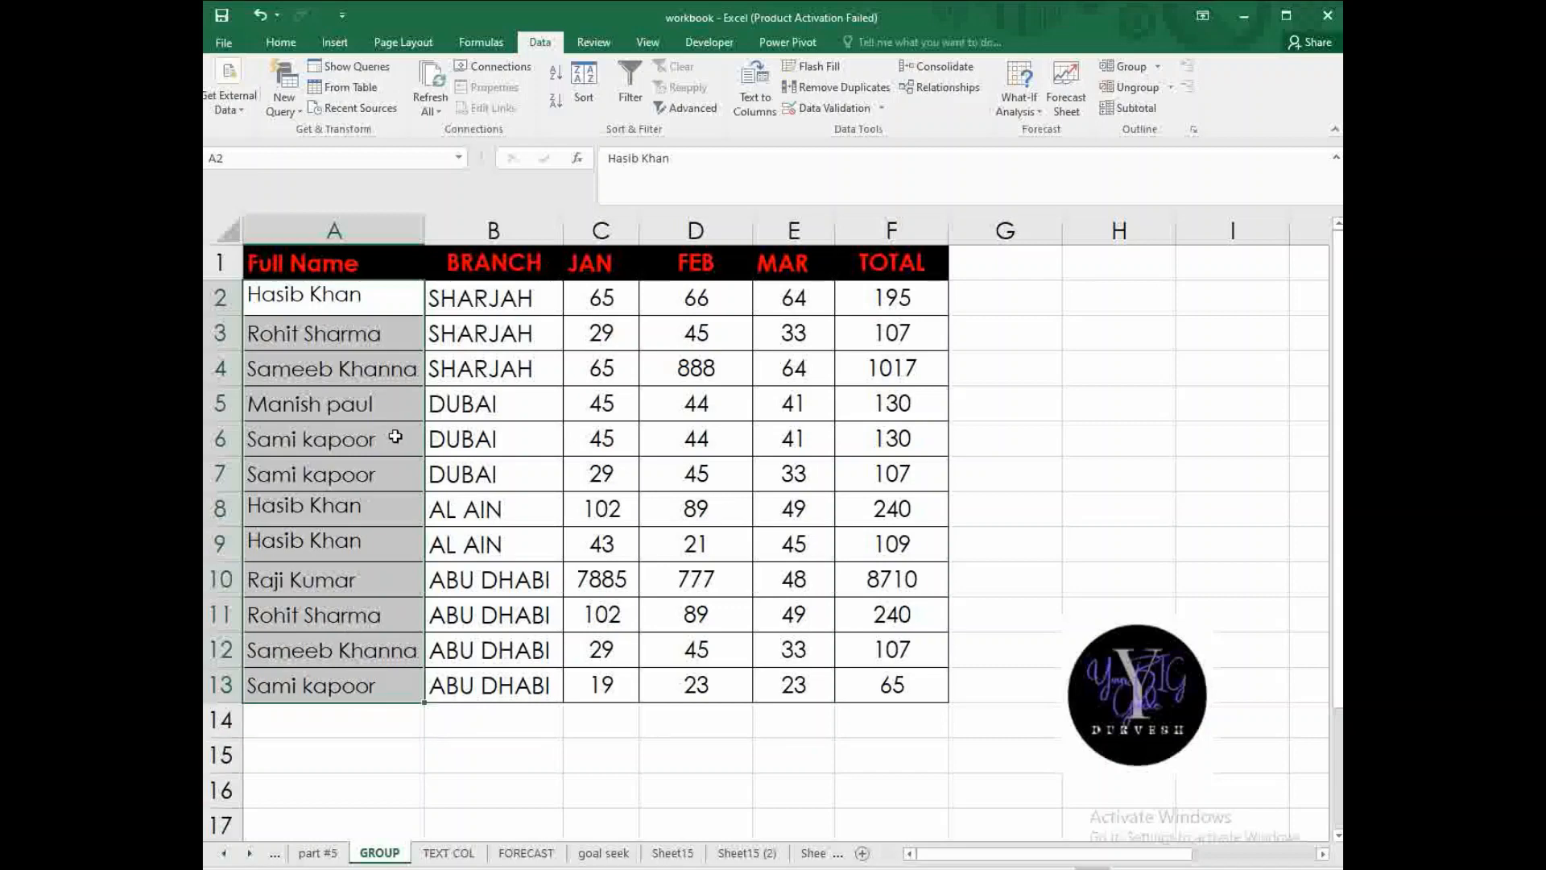
pyautogui.click(1010, 304)
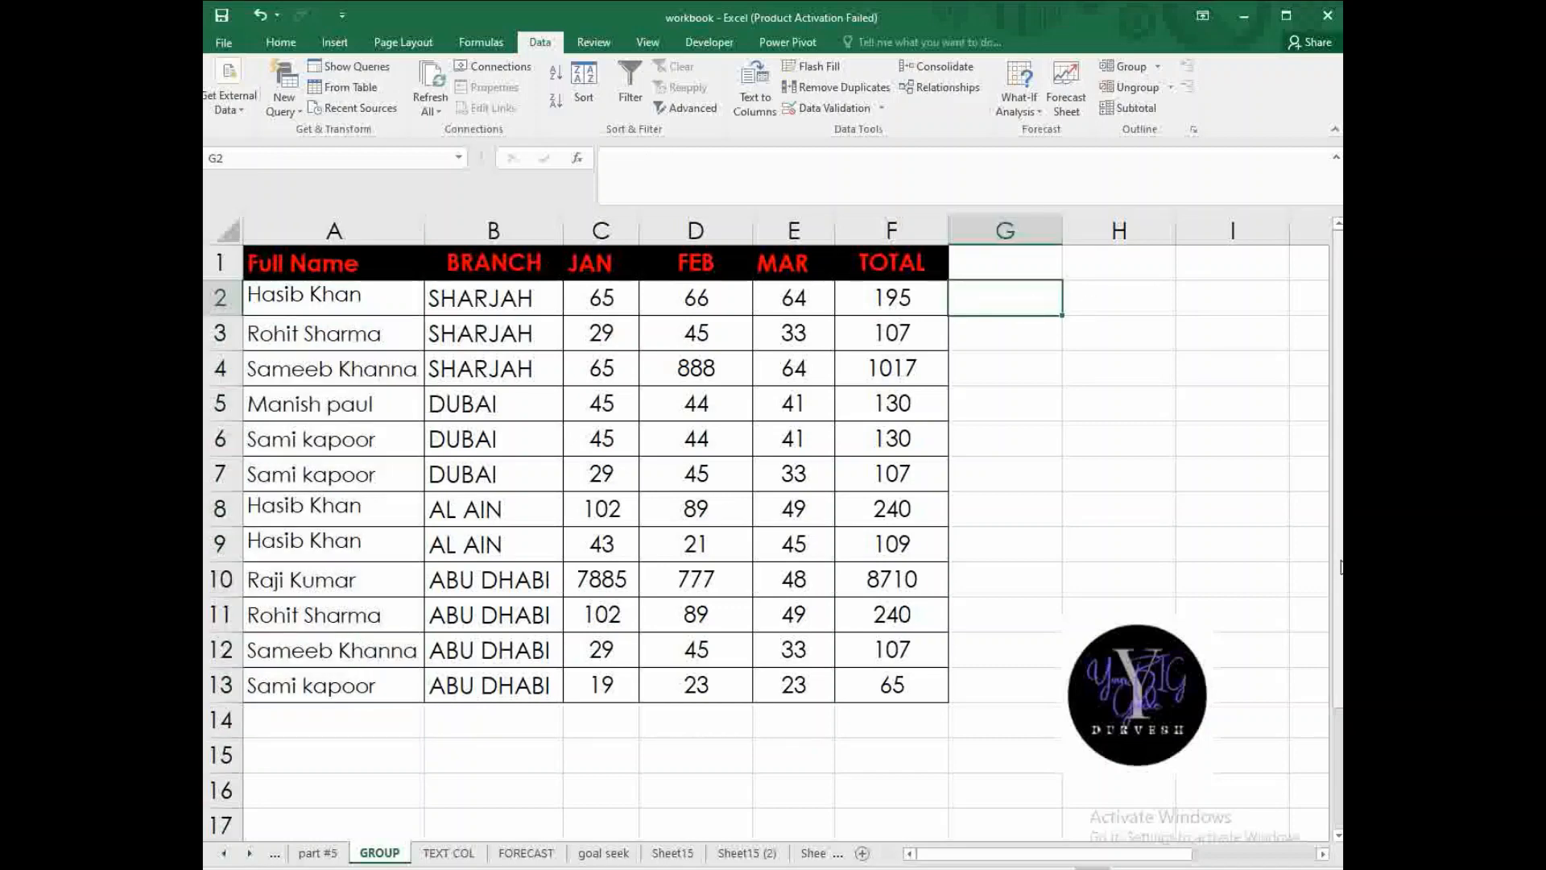
# - Type example first and last names into G2:H3, correcting the surname's capitalisation
pyautogui.write('Hasib')
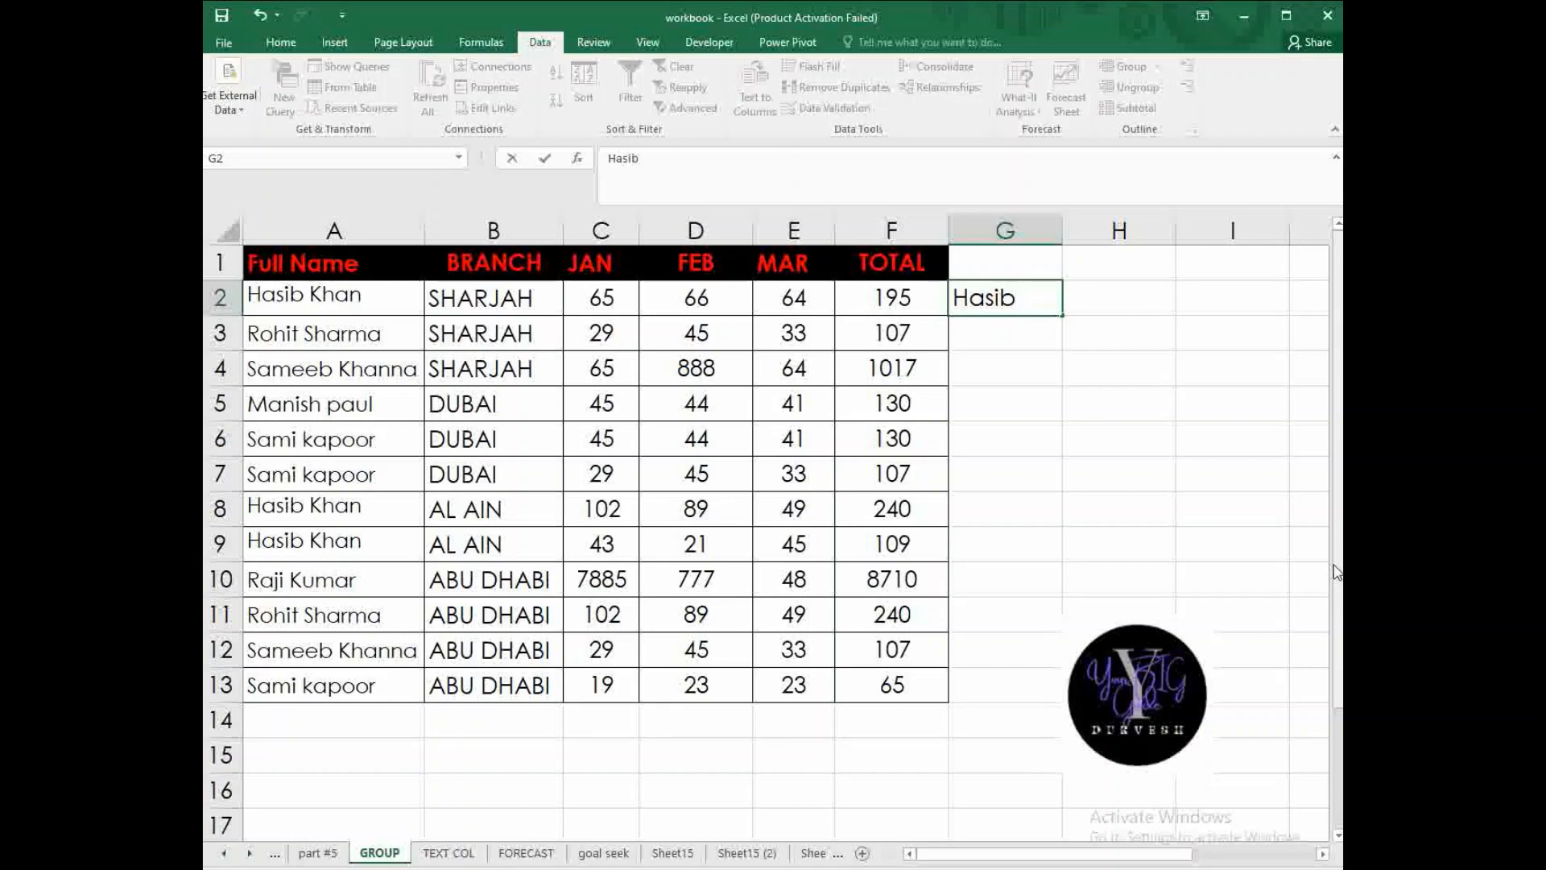
pyautogui.press('Tab')
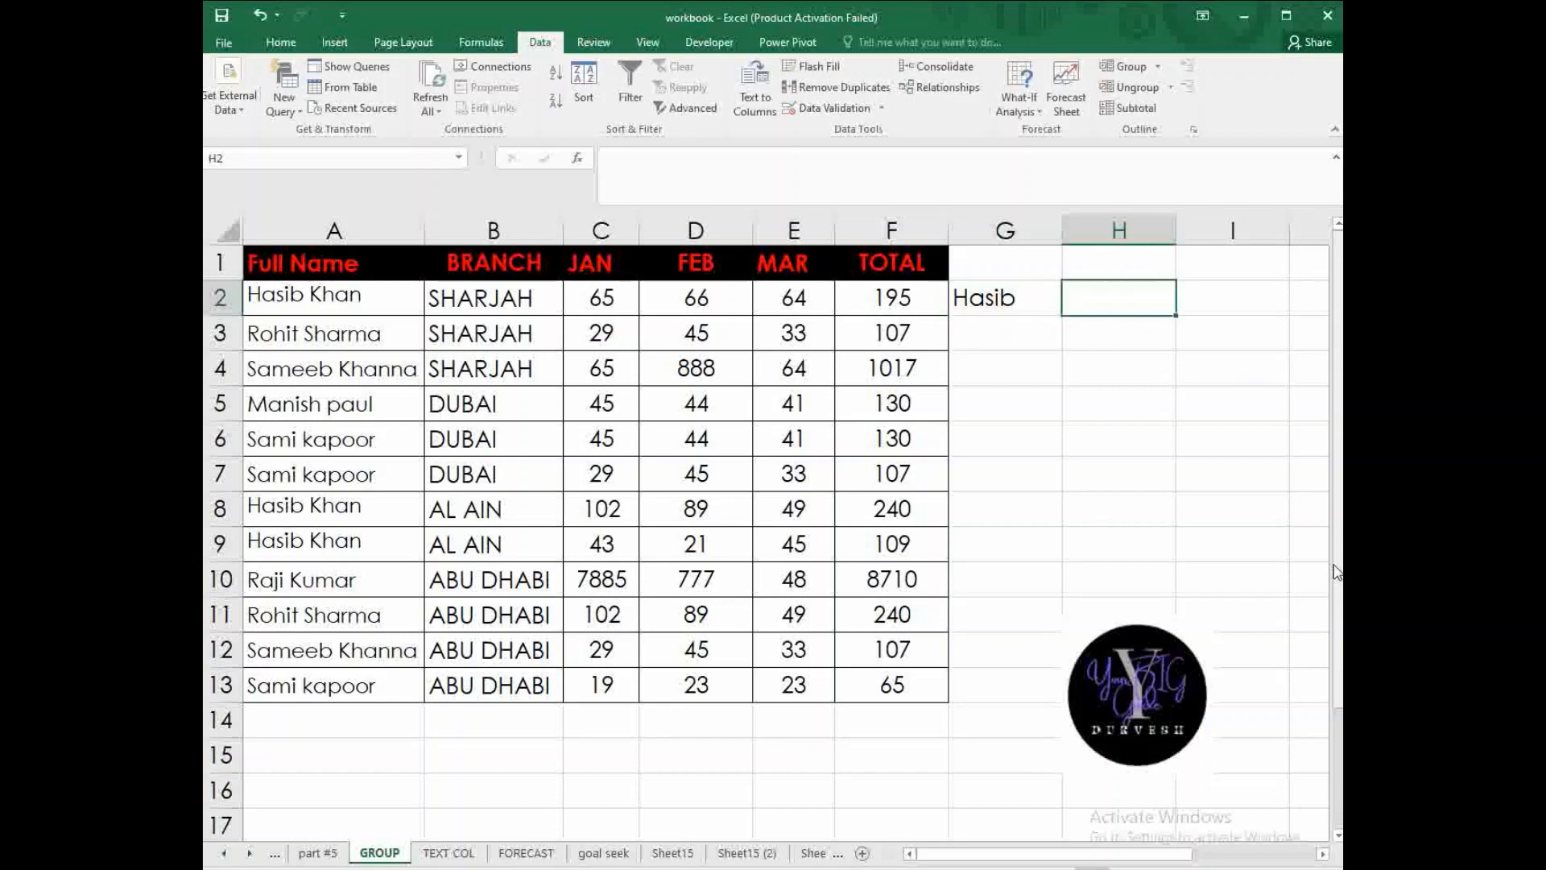
pyautogui.write('k')
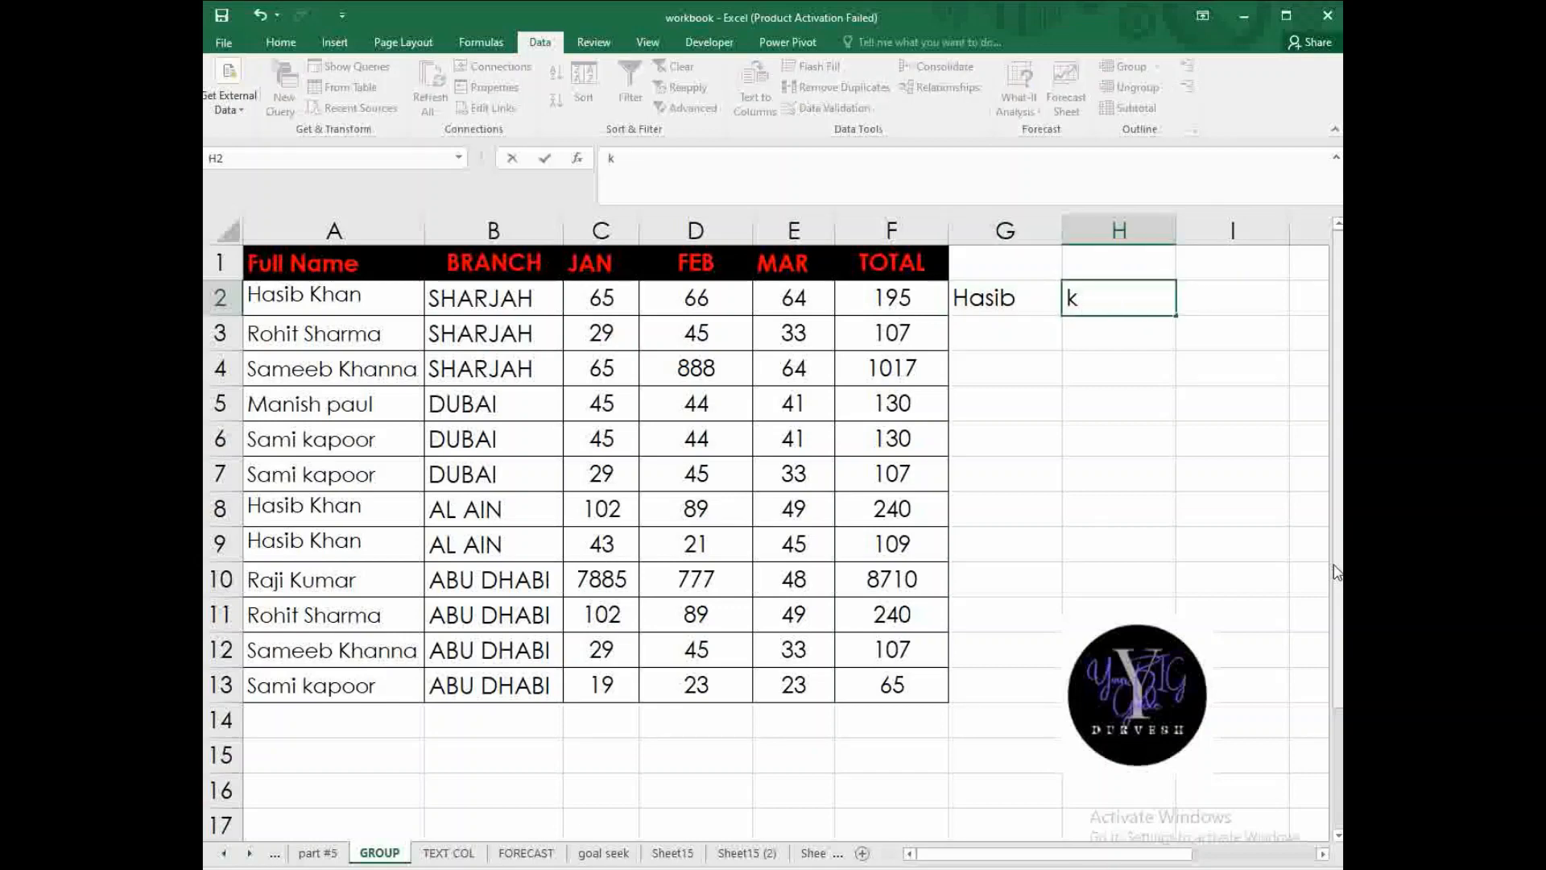
pyautogui.write('han')
pyautogui.press('Return')
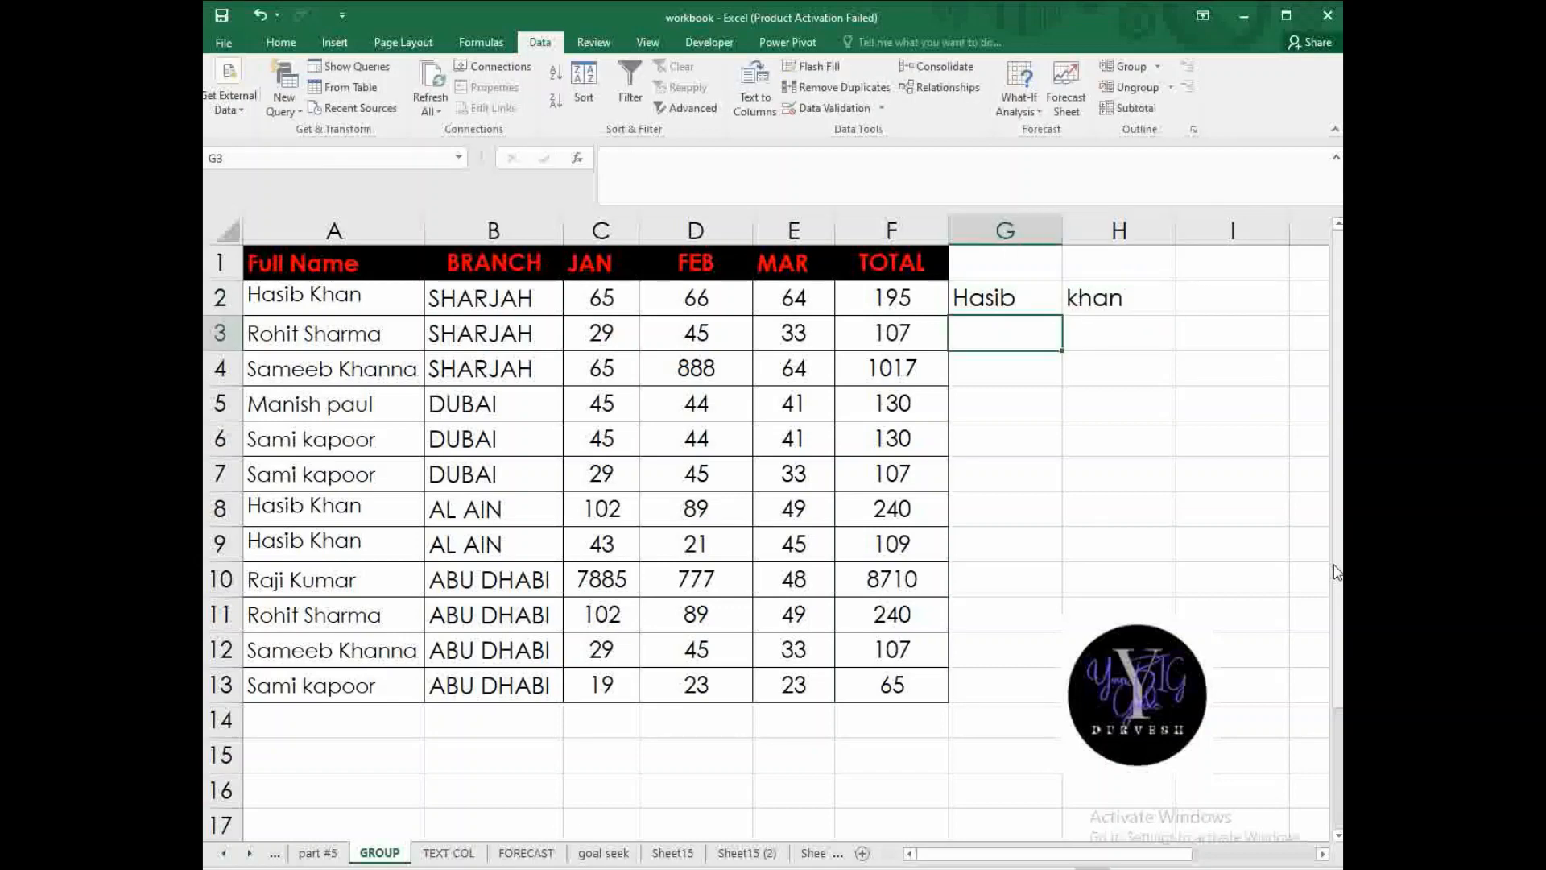
pyautogui.press('Up')
pyautogui.press('Right')
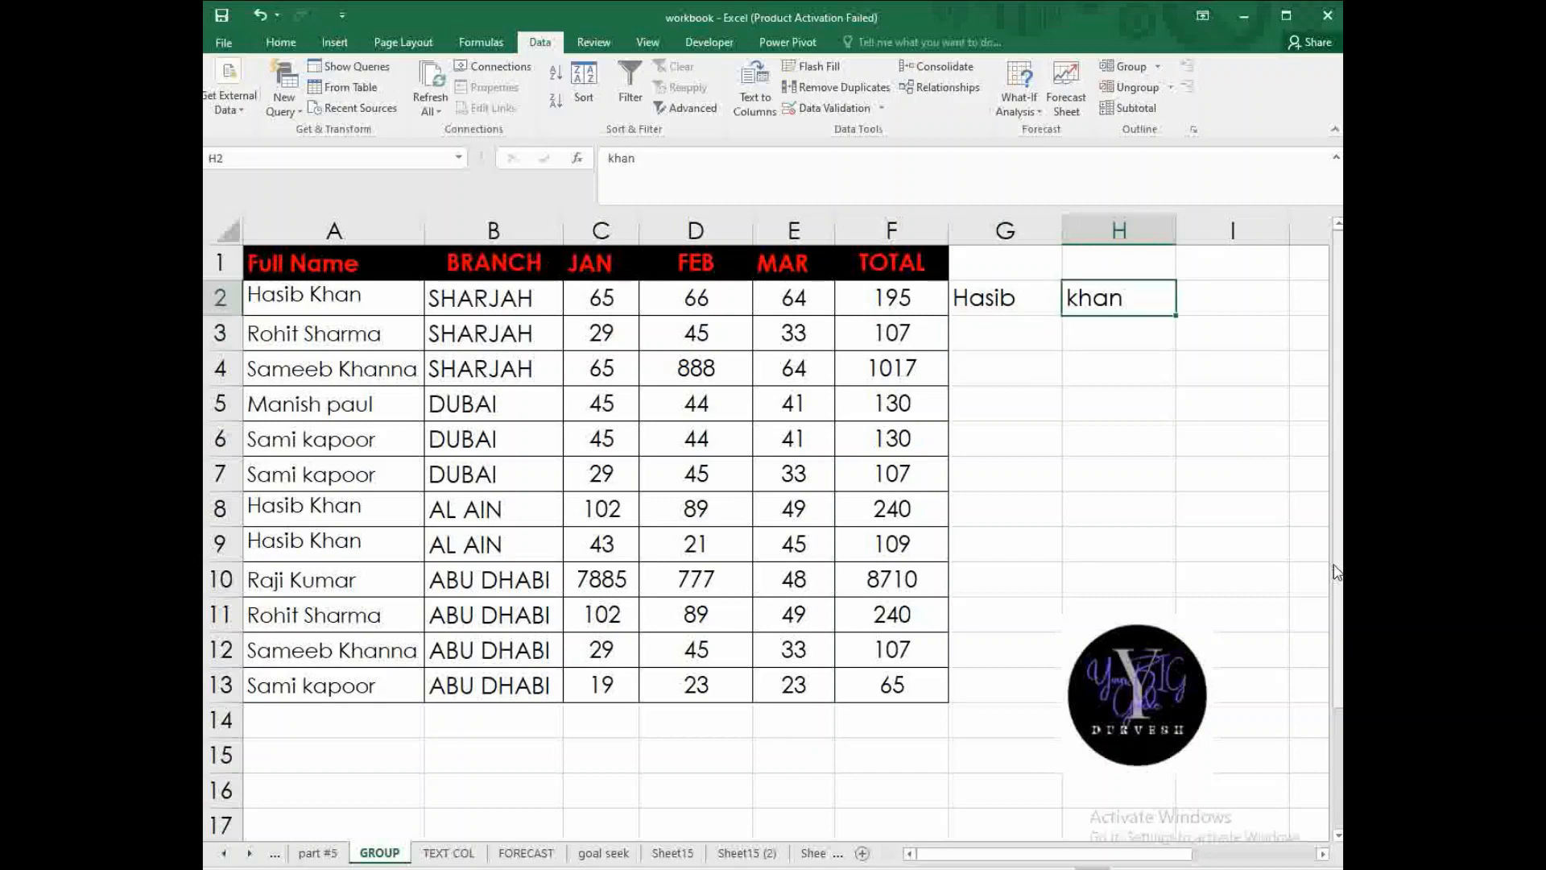
pyautogui.write('Khan')
pyautogui.press('Return')
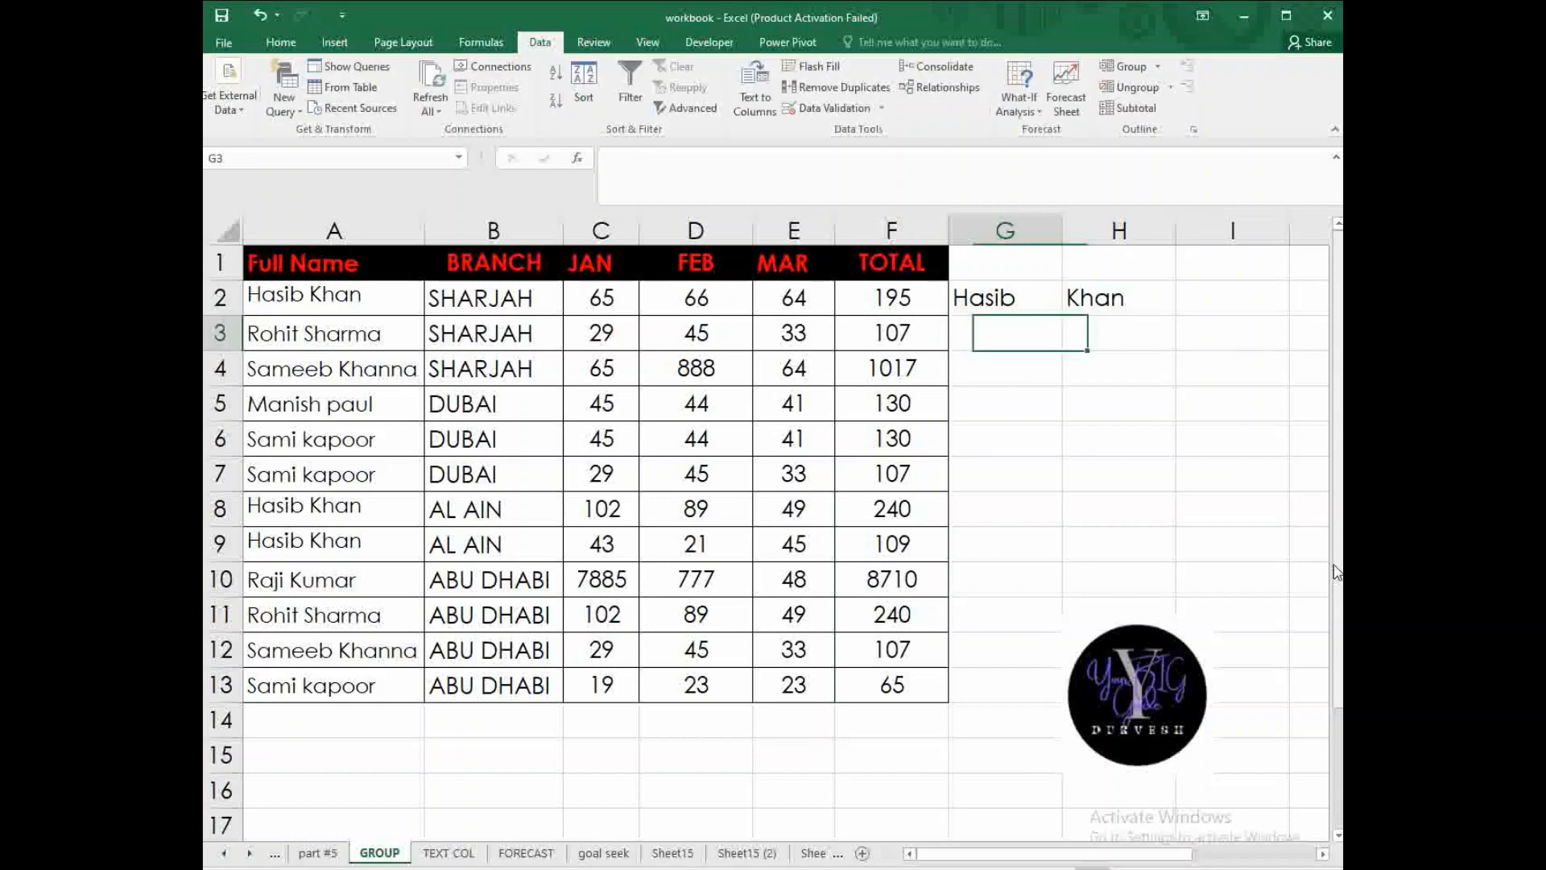
pyautogui.write('R')
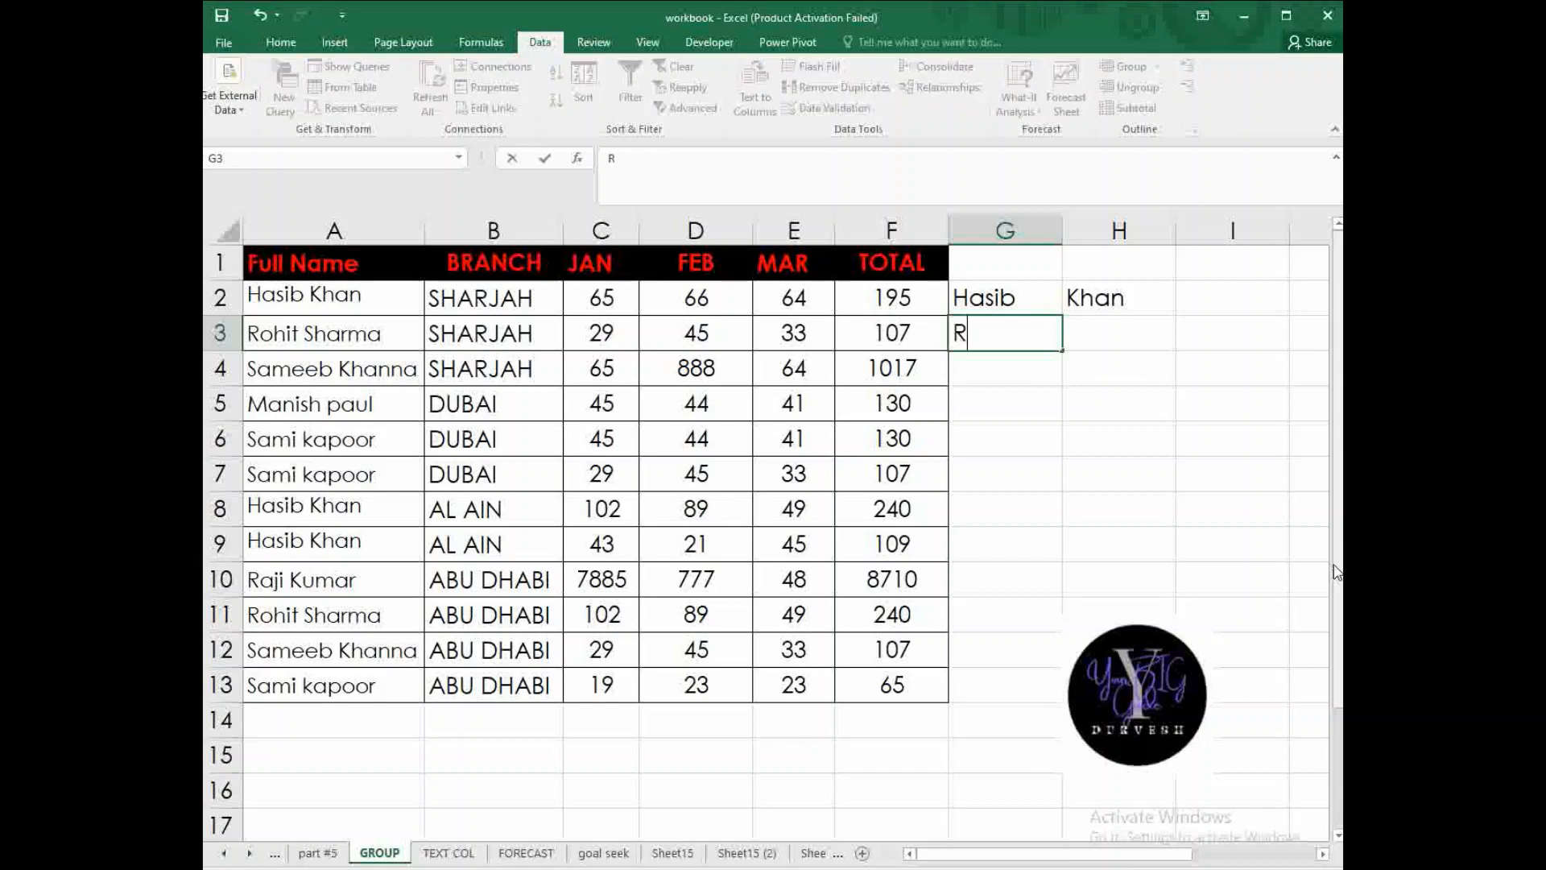
pyautogui.write('ohit')
pyautogui.press('Tab')
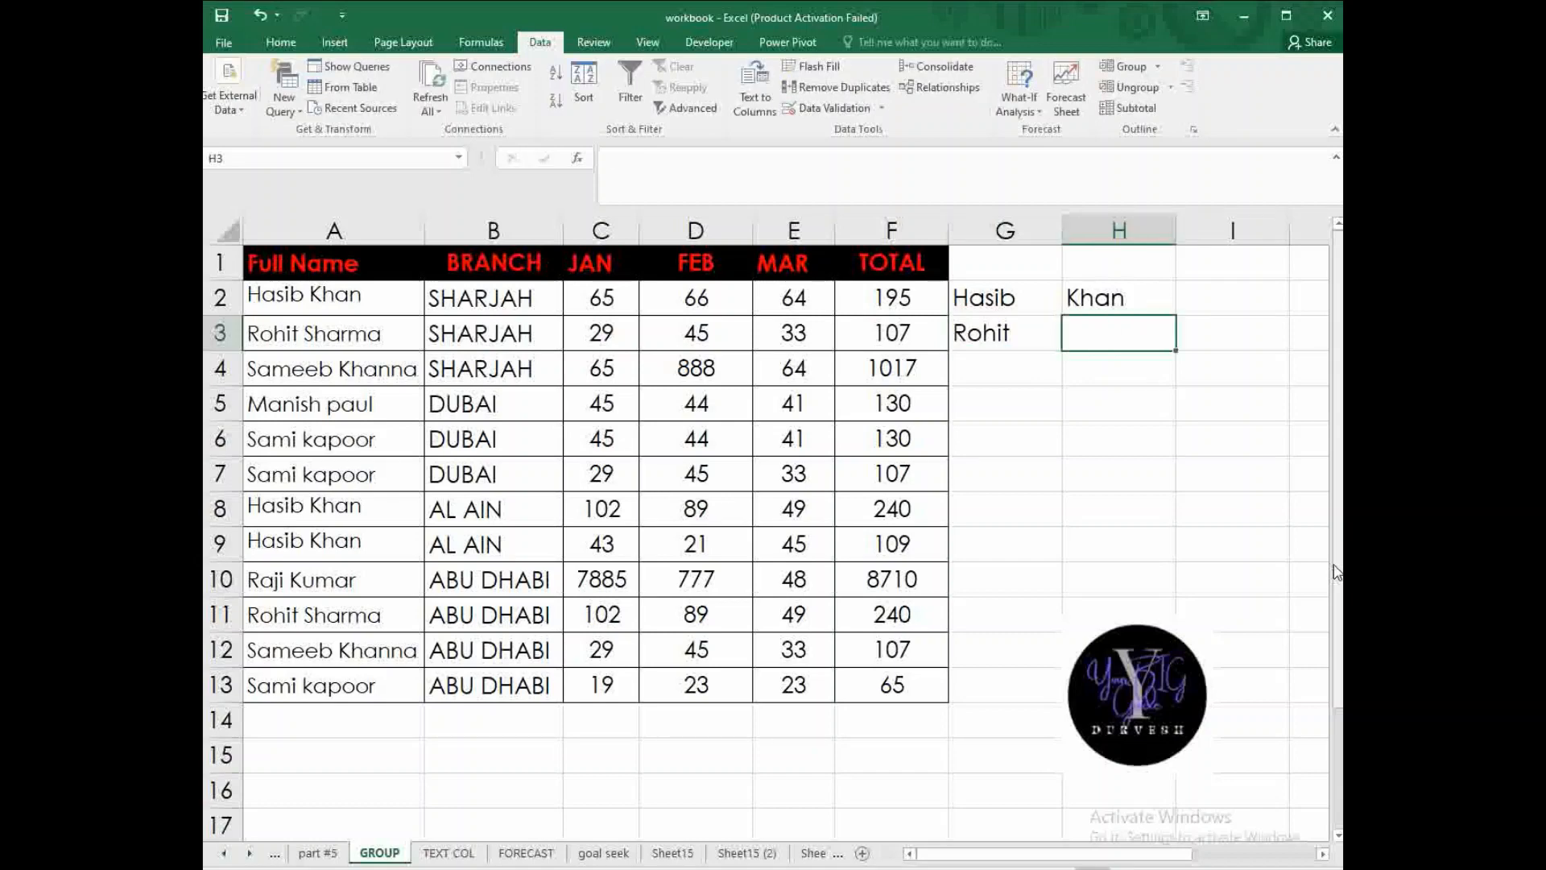
pyautogui.write('Sharma')
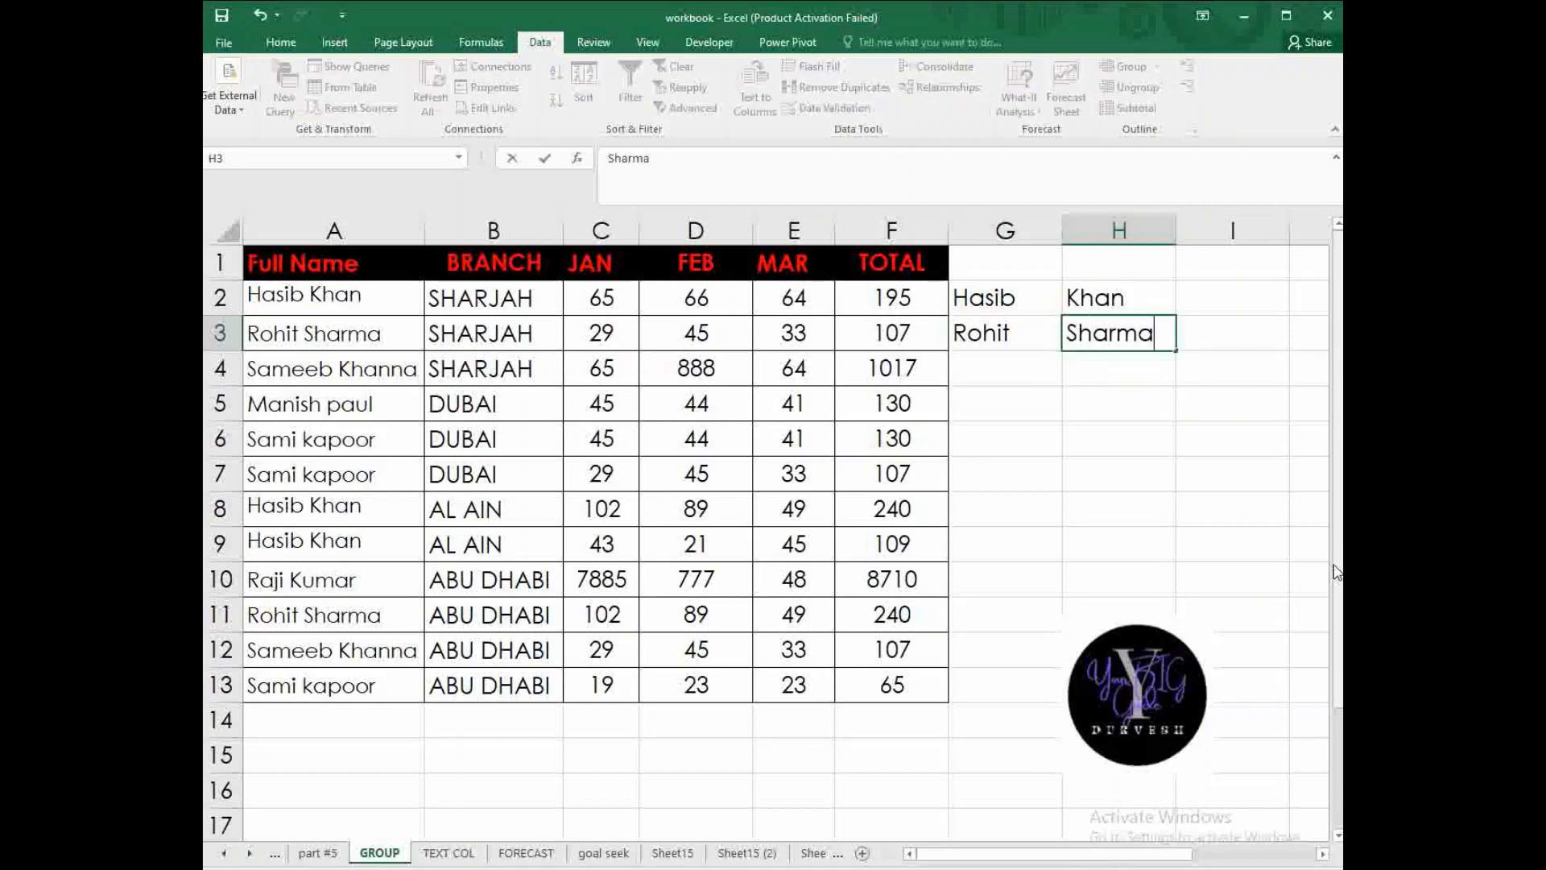
pyautogui.click(1015, 379)
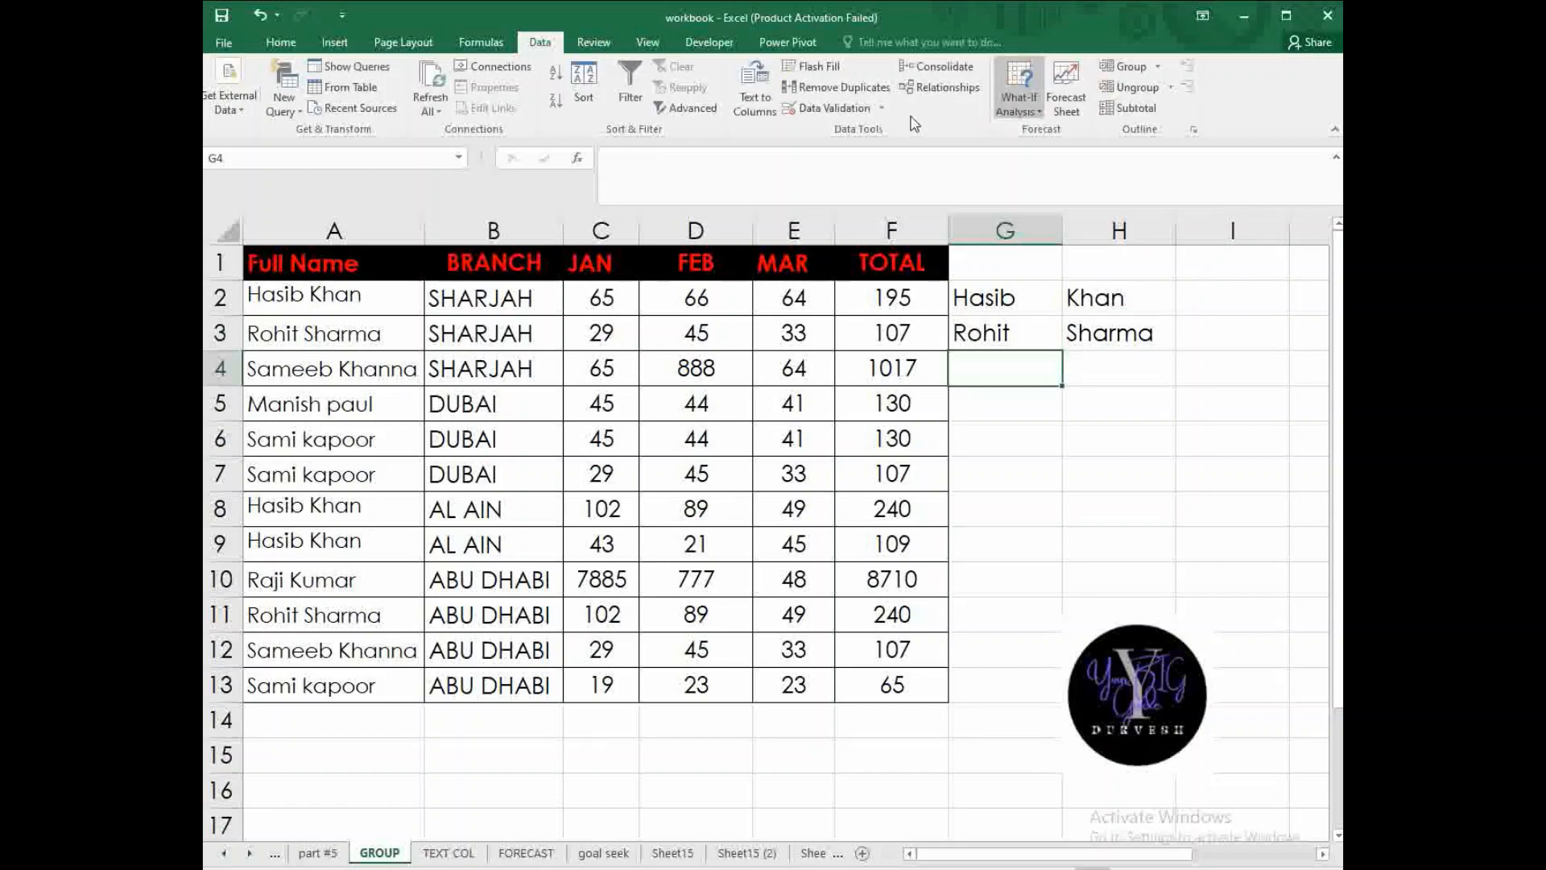
# - Flash Fill the remaining first names in column G and last names in column H, moving the logo aside
pyautogui.click(1023, 393)
pyautogui.click(1018, 358)
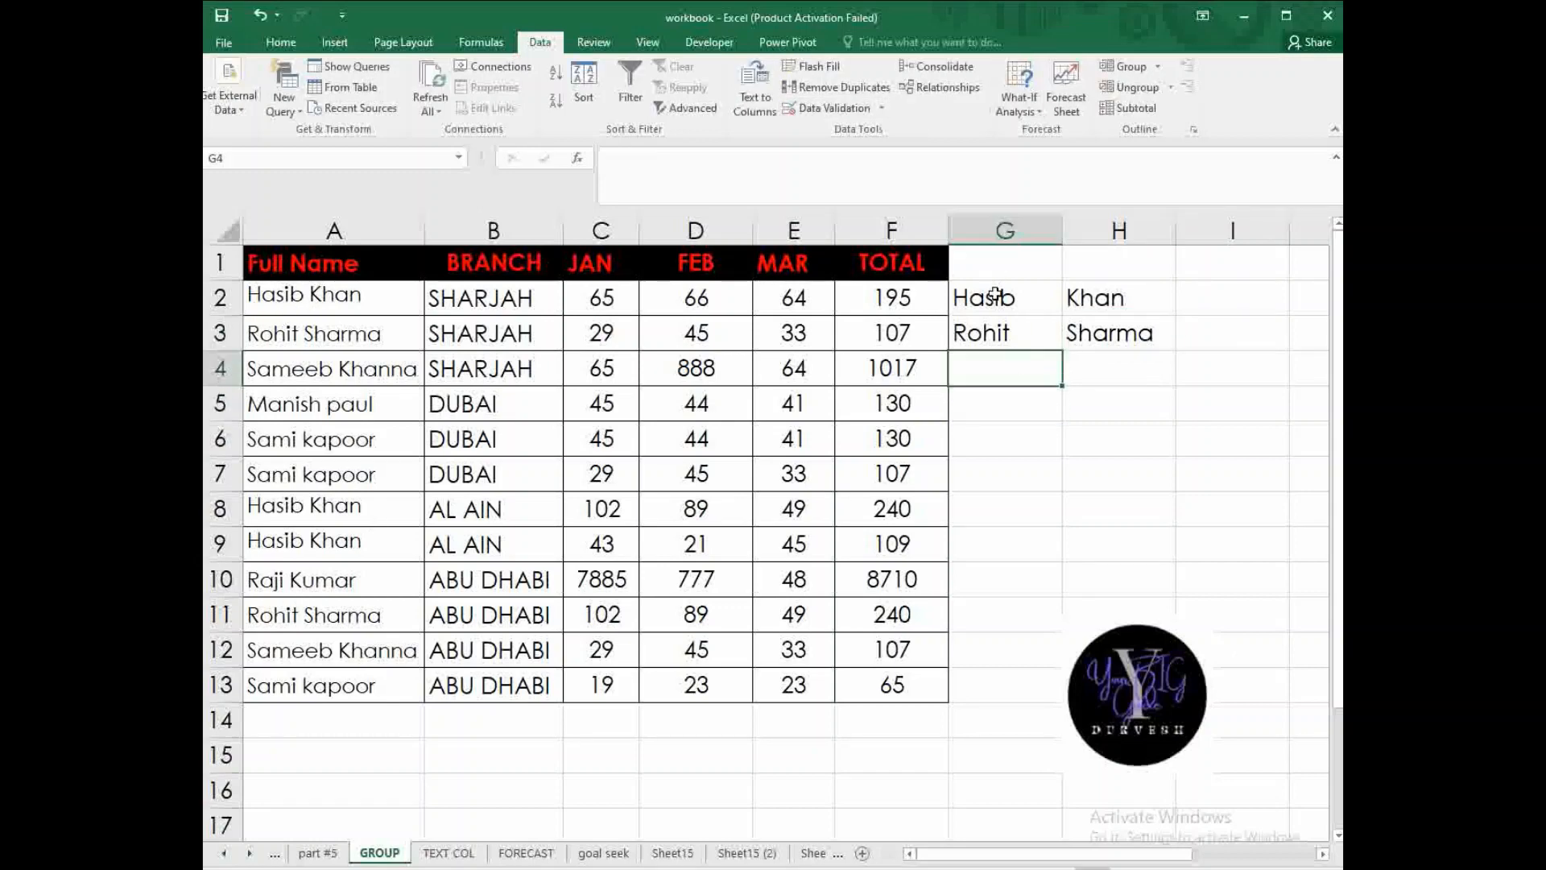
pyautogui.click(811, 71)
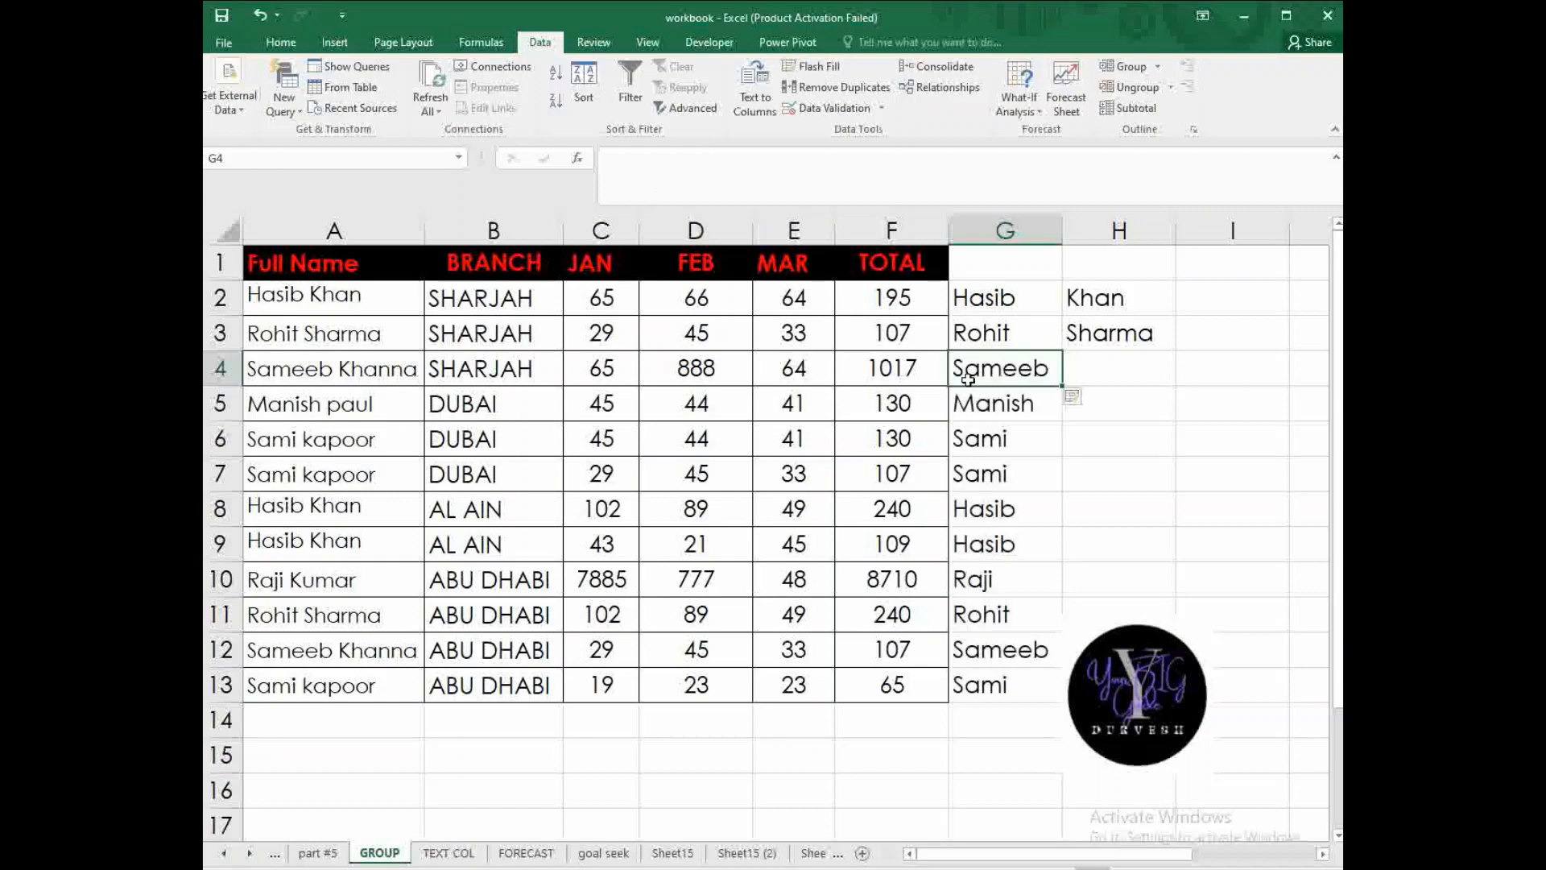
pyautogui.click(1107, 372)
pyautogui.click(810, 66)
pyautogui.click(1081, 438)
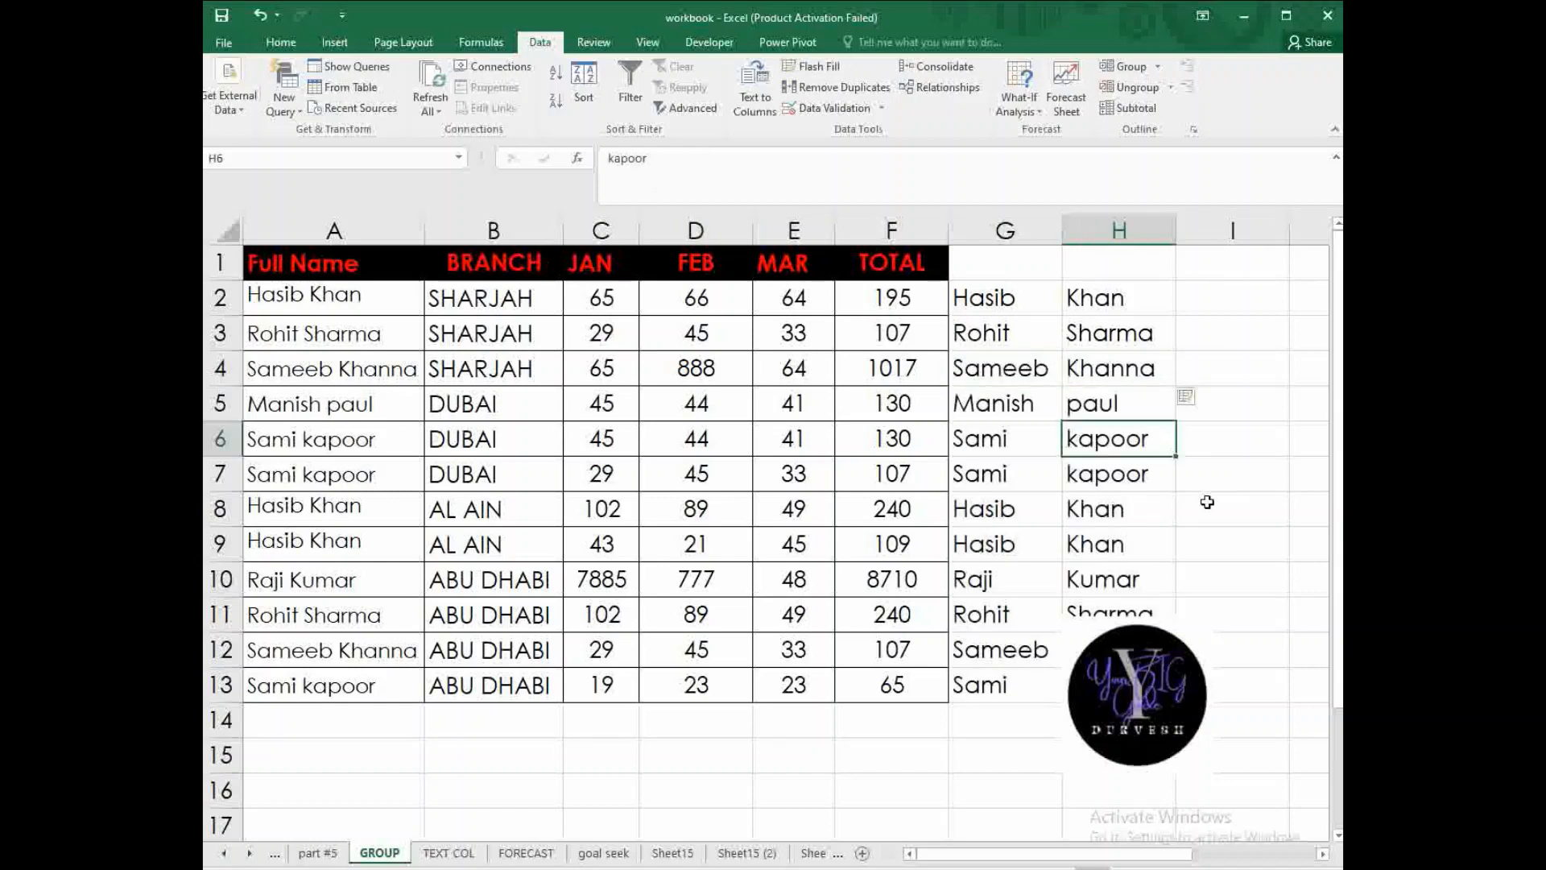
pyautogui.moveTo(1133, 678); pyautogui.dragTo(1207, 694)
pyautogui.click(1184, 425)
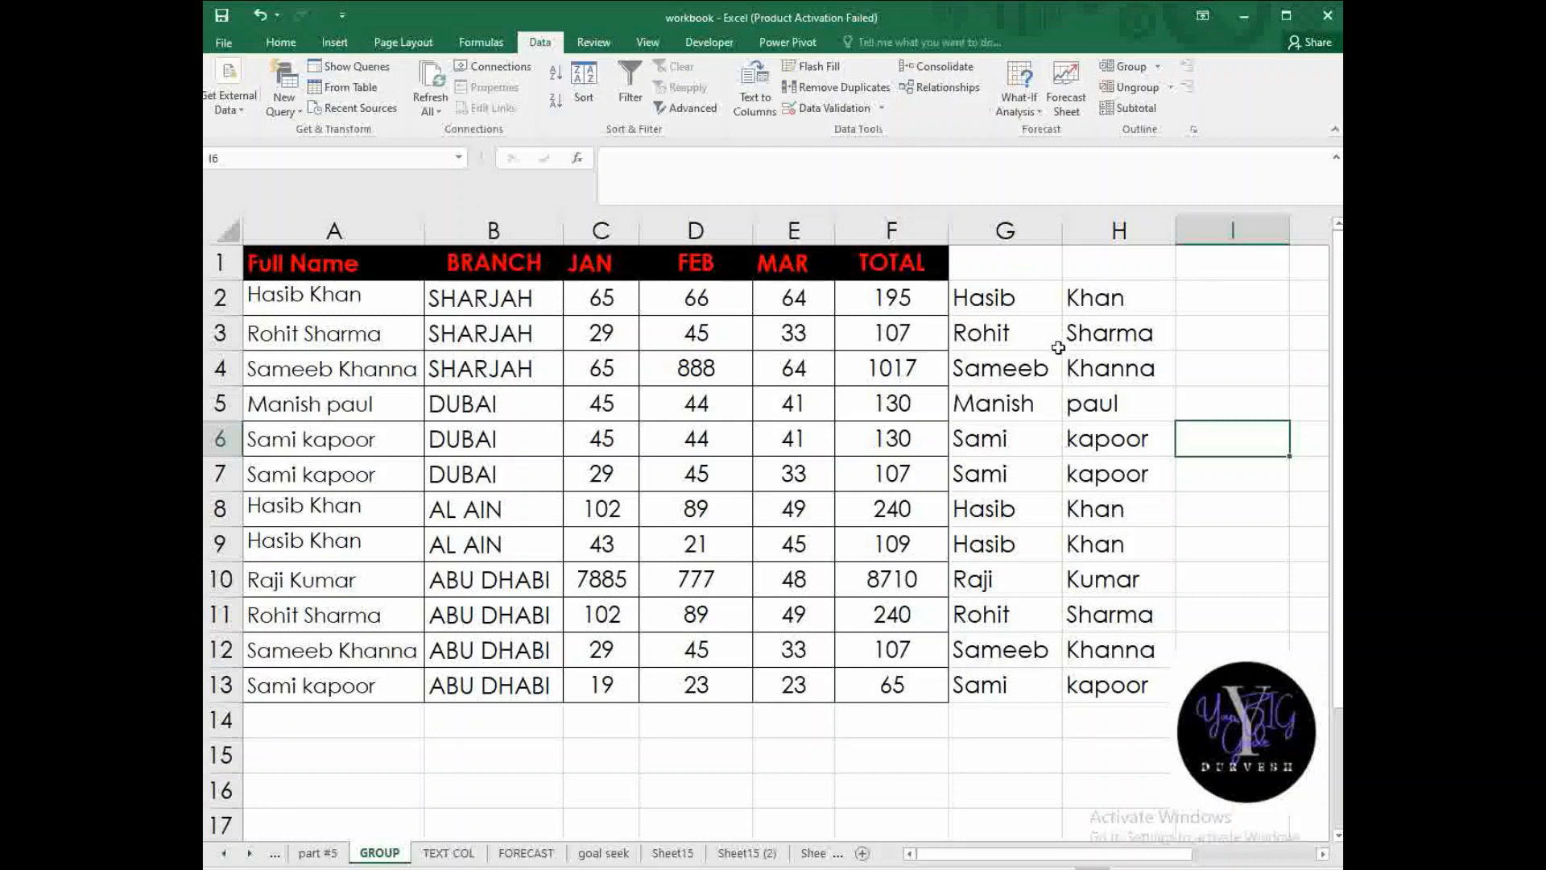
# - Clear the contents of columns G and H and move the logo picture further right
pyautogui.moveTo(1005, 231); pyautogui.dragTo(1101, 227)
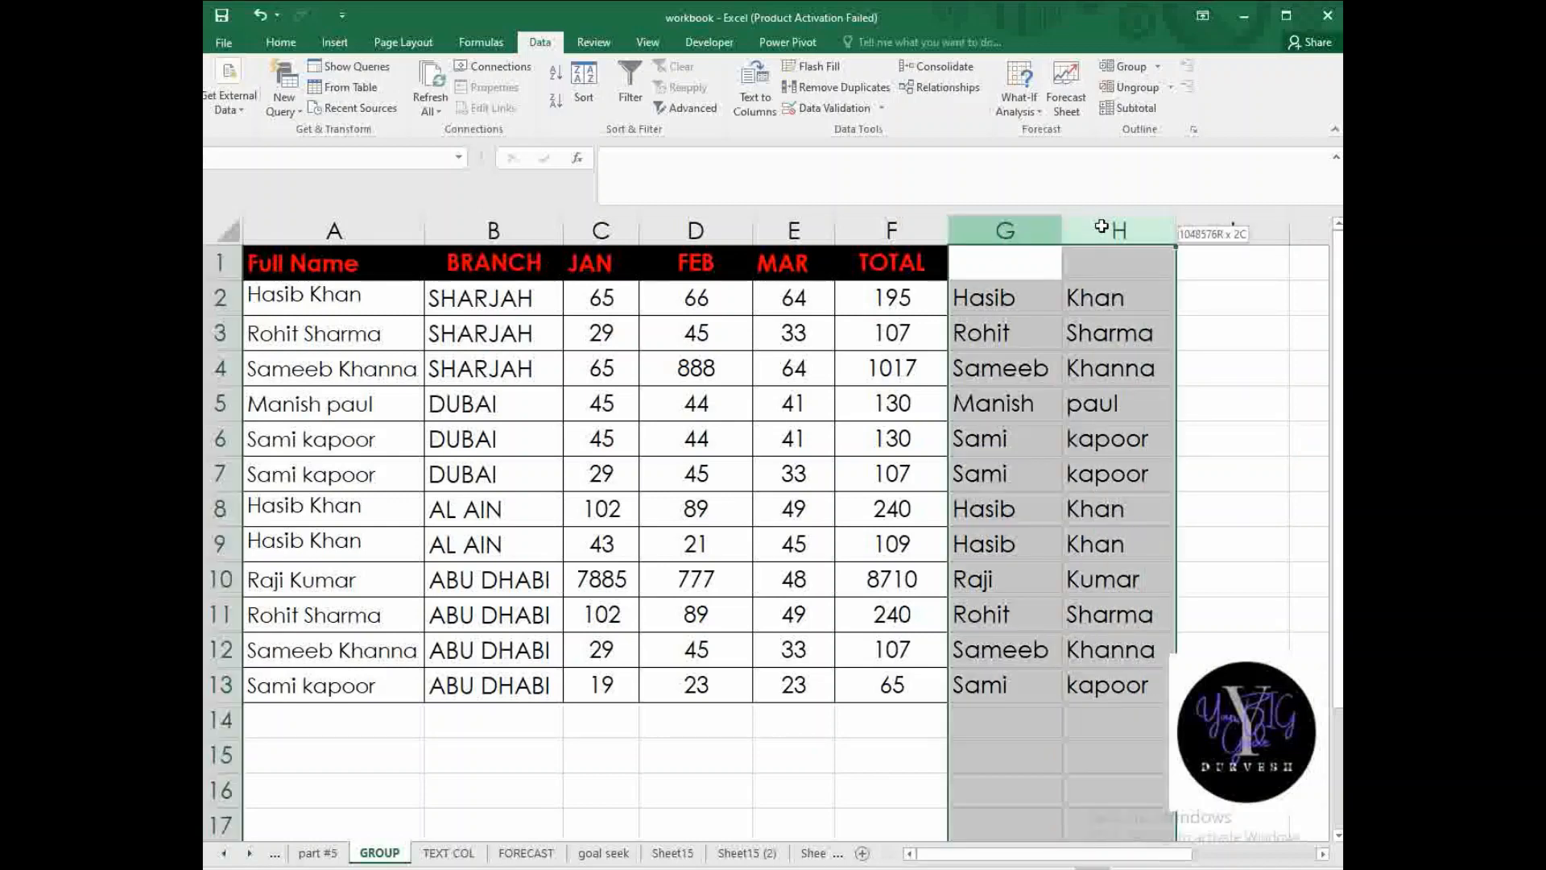
pyautogui.rightClick(1102, 227)
pyautogui.click(1123, 390)
pyautogui.click(1232, 371)
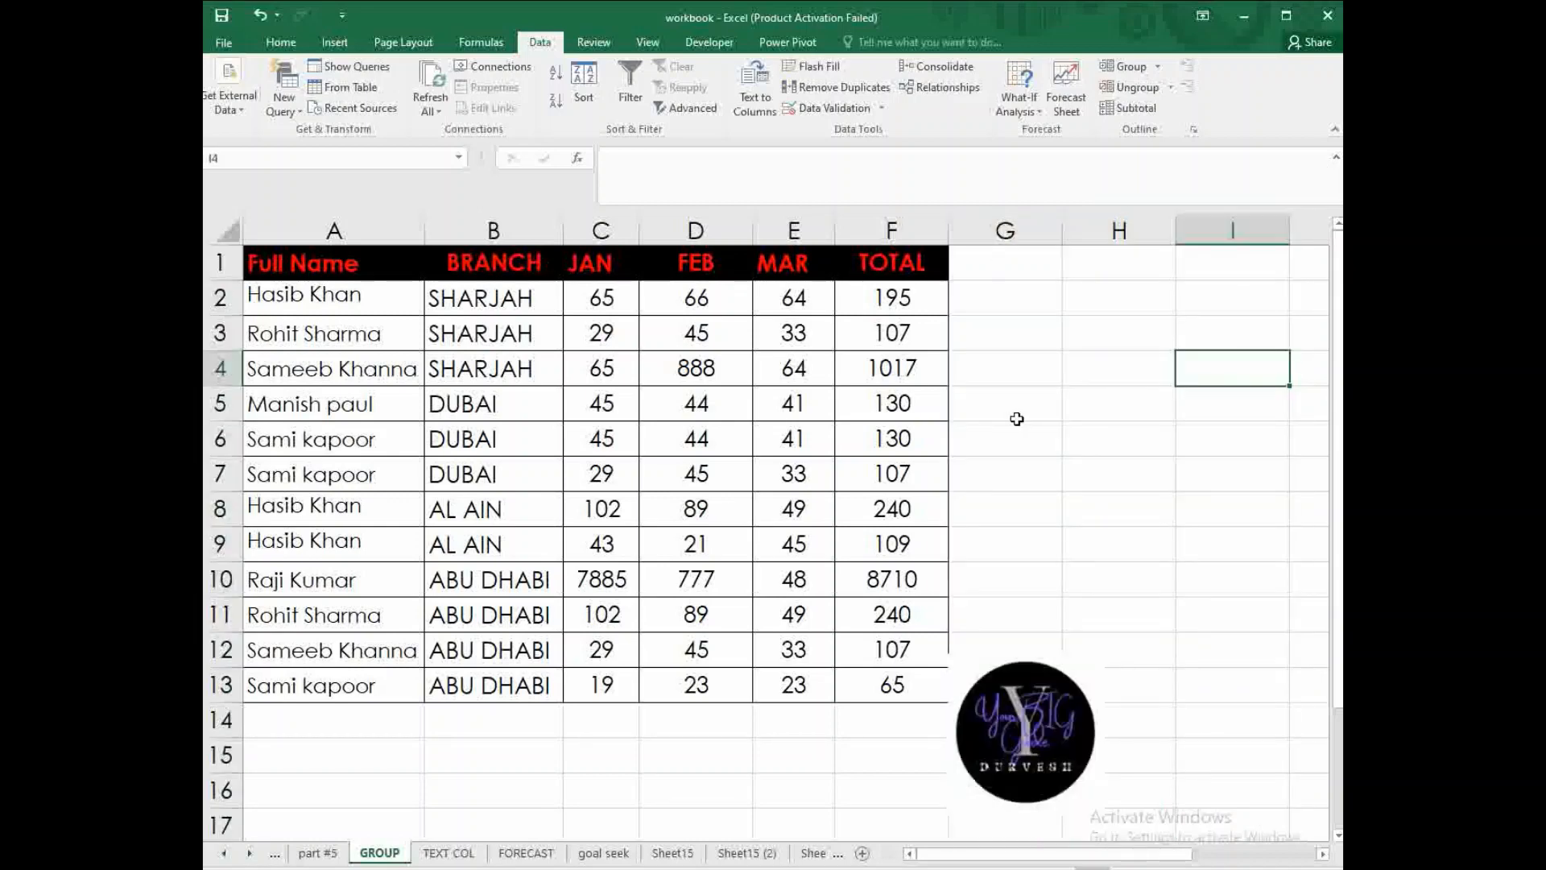
pyautogui.moveTo(1072, 761); pyautogui.dragTo(1213, 731)
pyautogui.click(1115, 407)
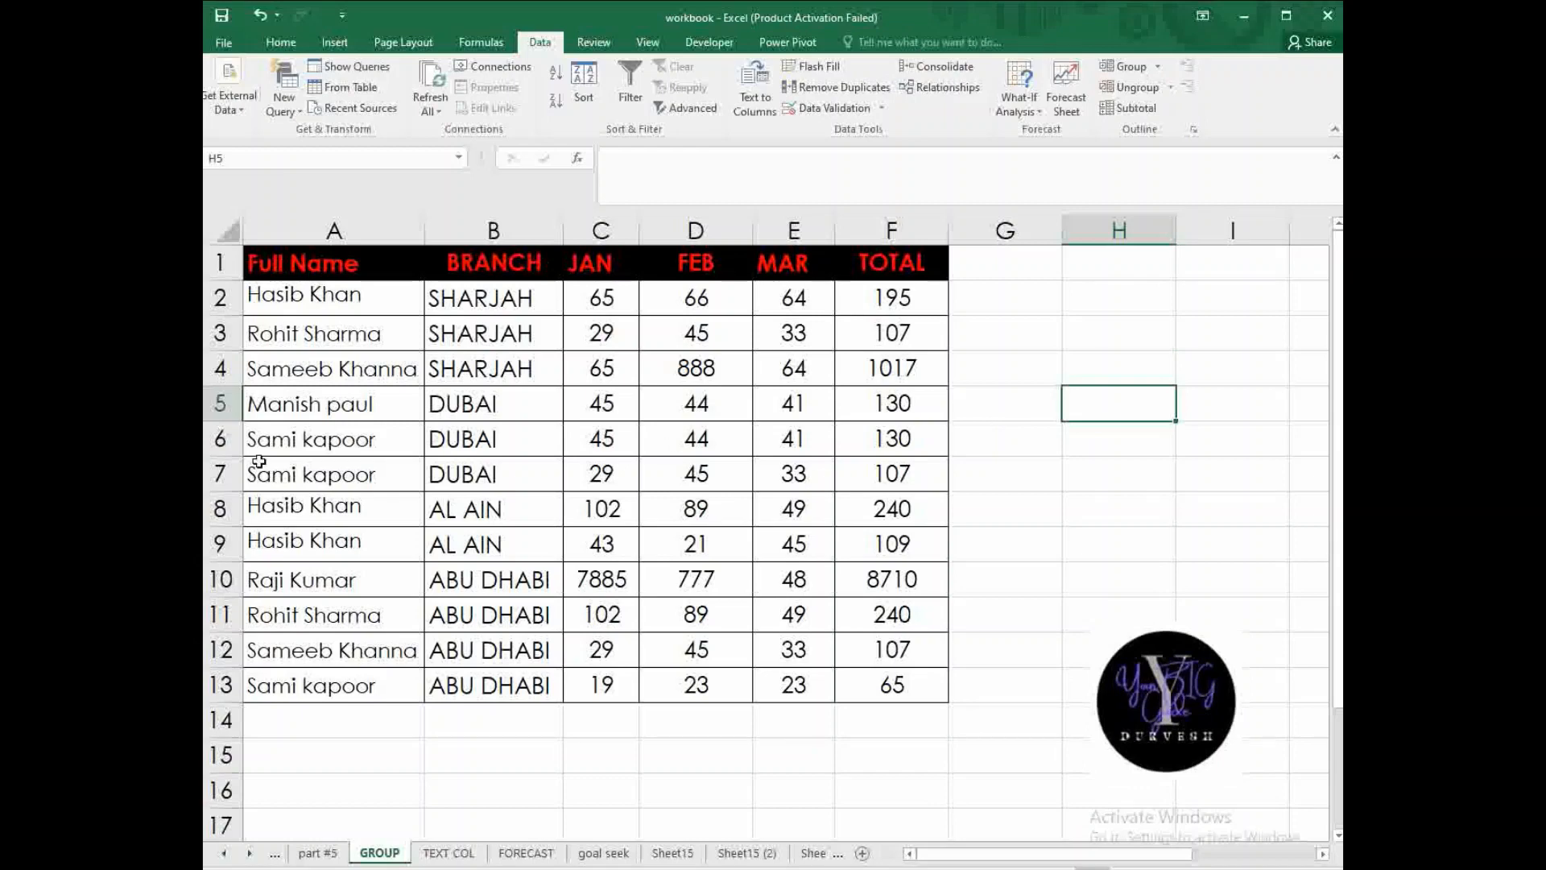
# - Run Remove Duplicates on the names in A2:A13 only, then undo it with Ctrl+Z
pyautogui.moveTo(286, 296); pyautogui.dragTo(286, 684)
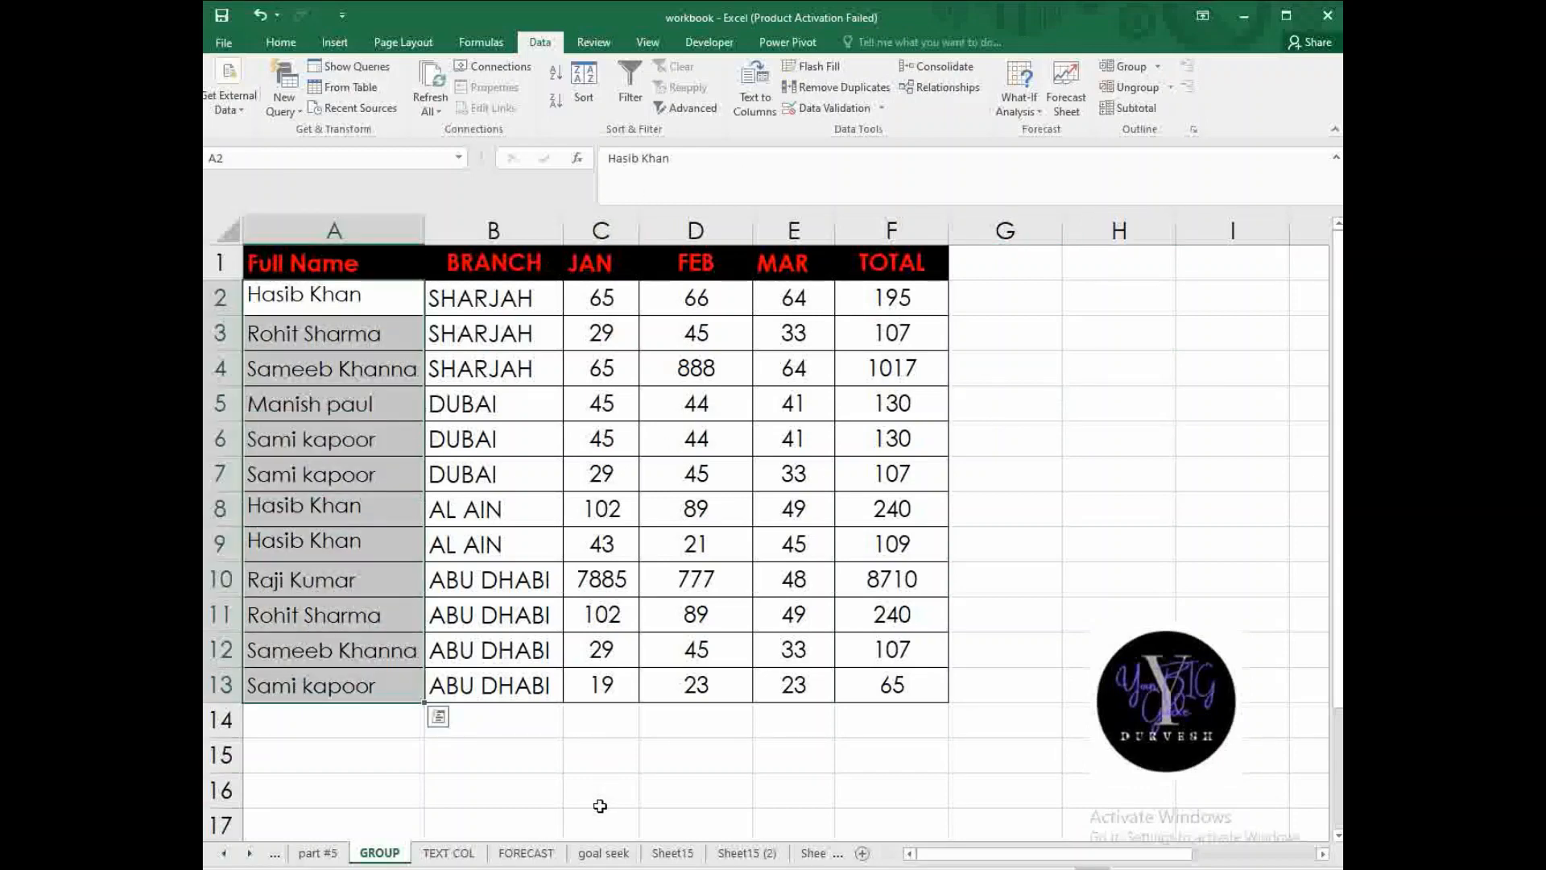
pyautogui.click(843, 89)
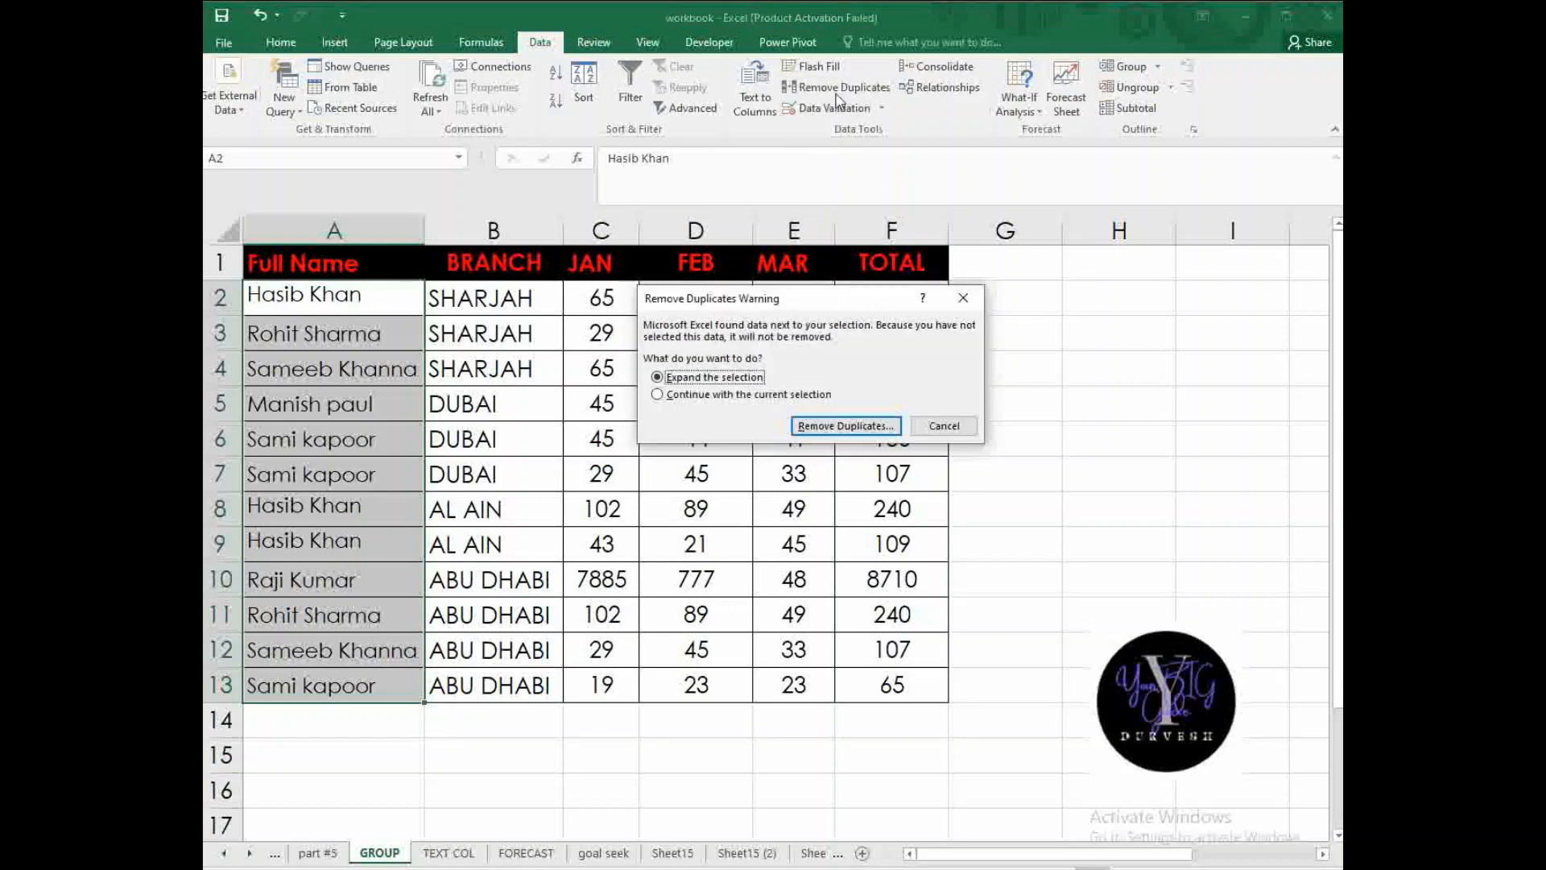
pyautogui.click(662, 394)
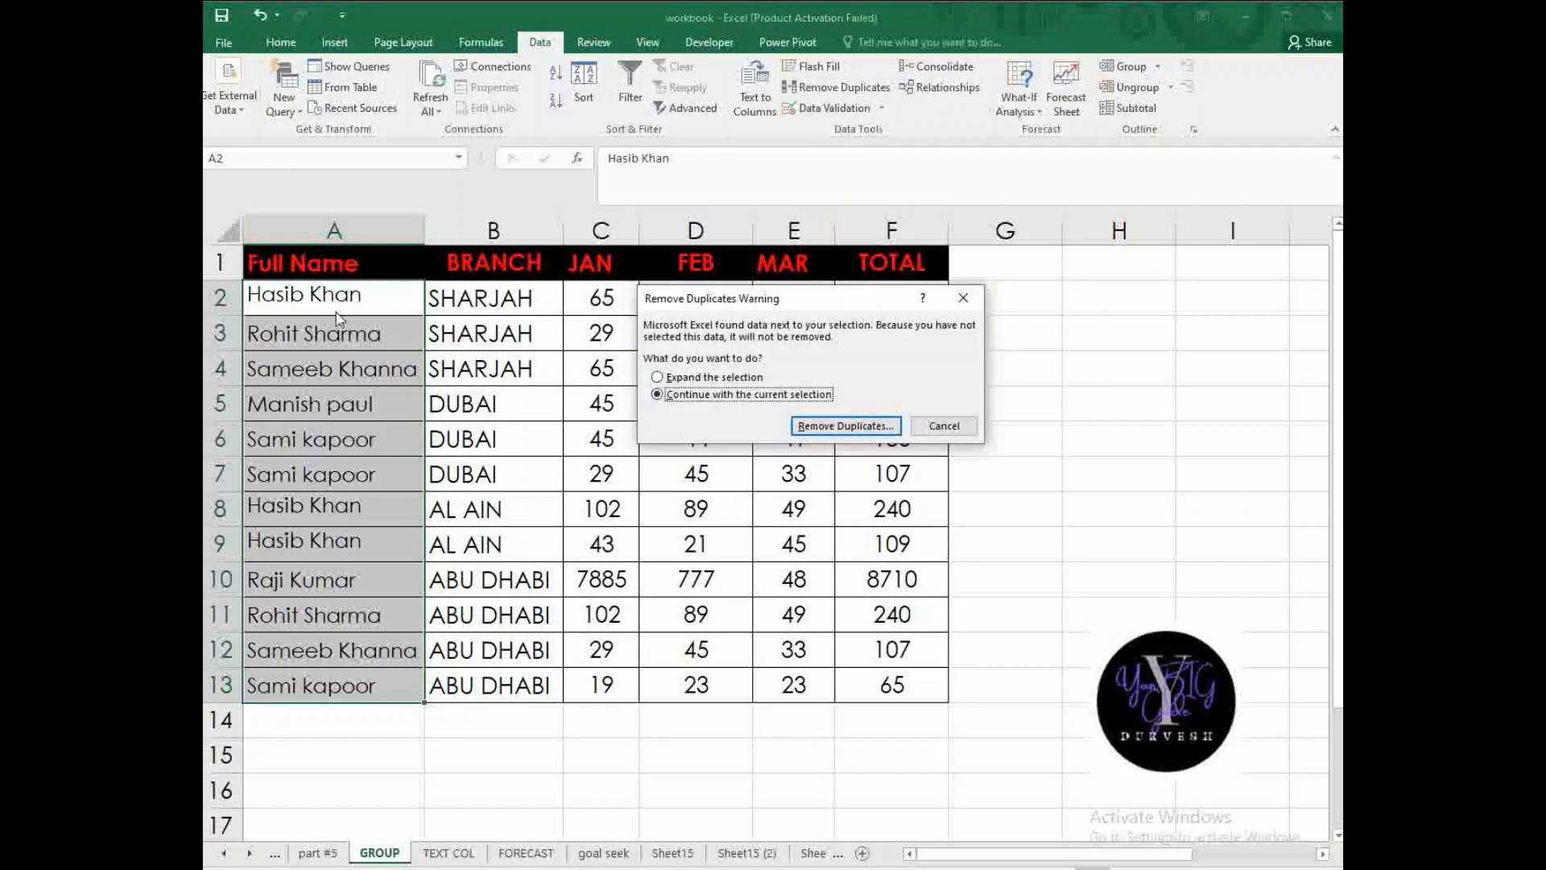
pyautogui.click(841, 425)
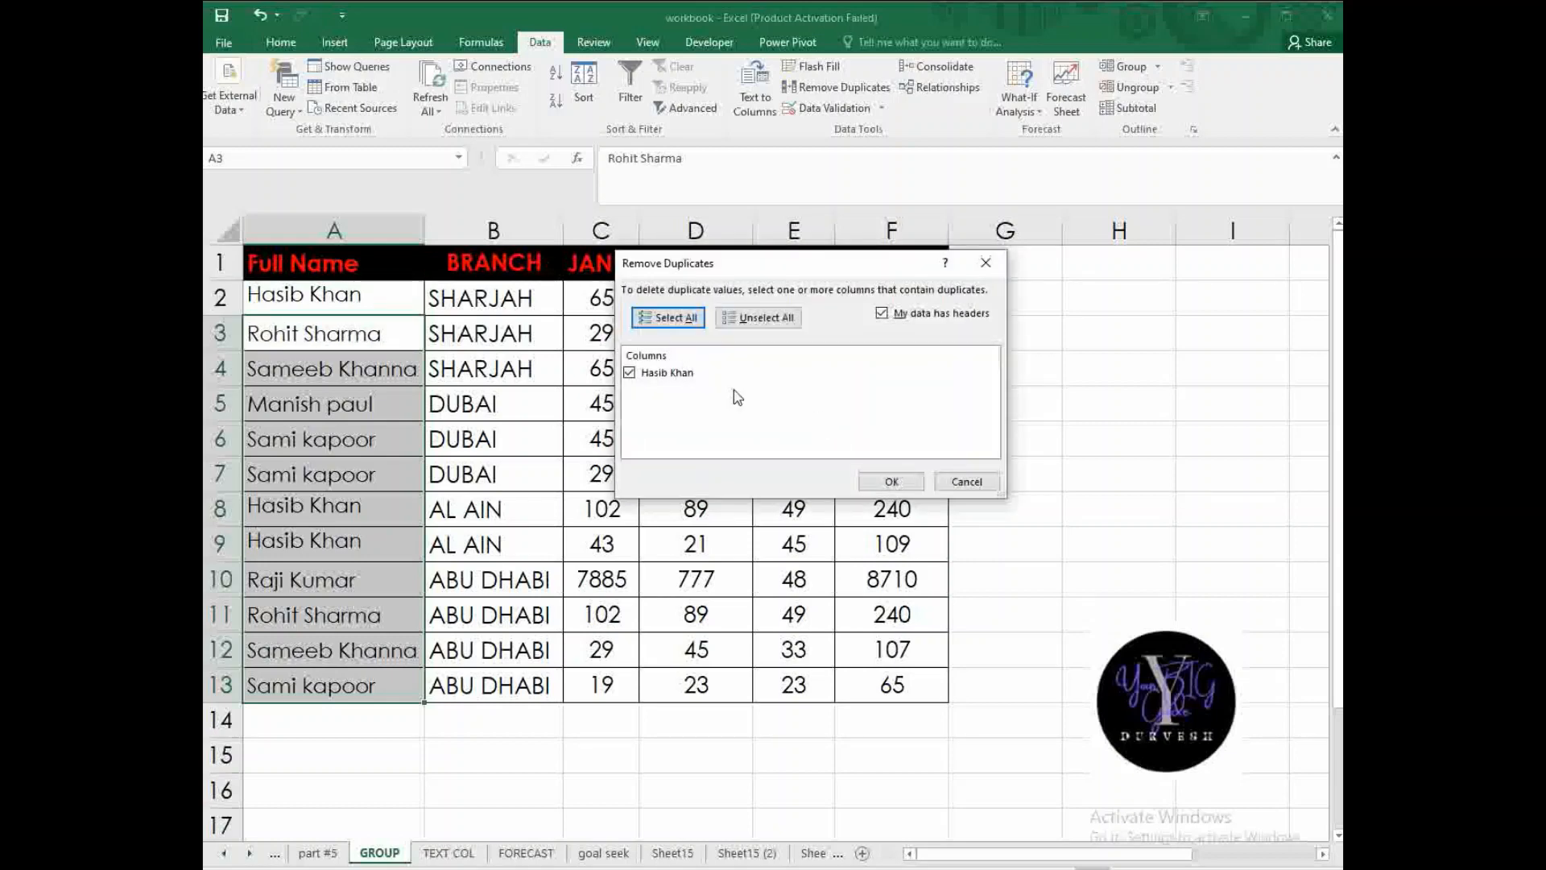
pyautogui.click(891, 481)
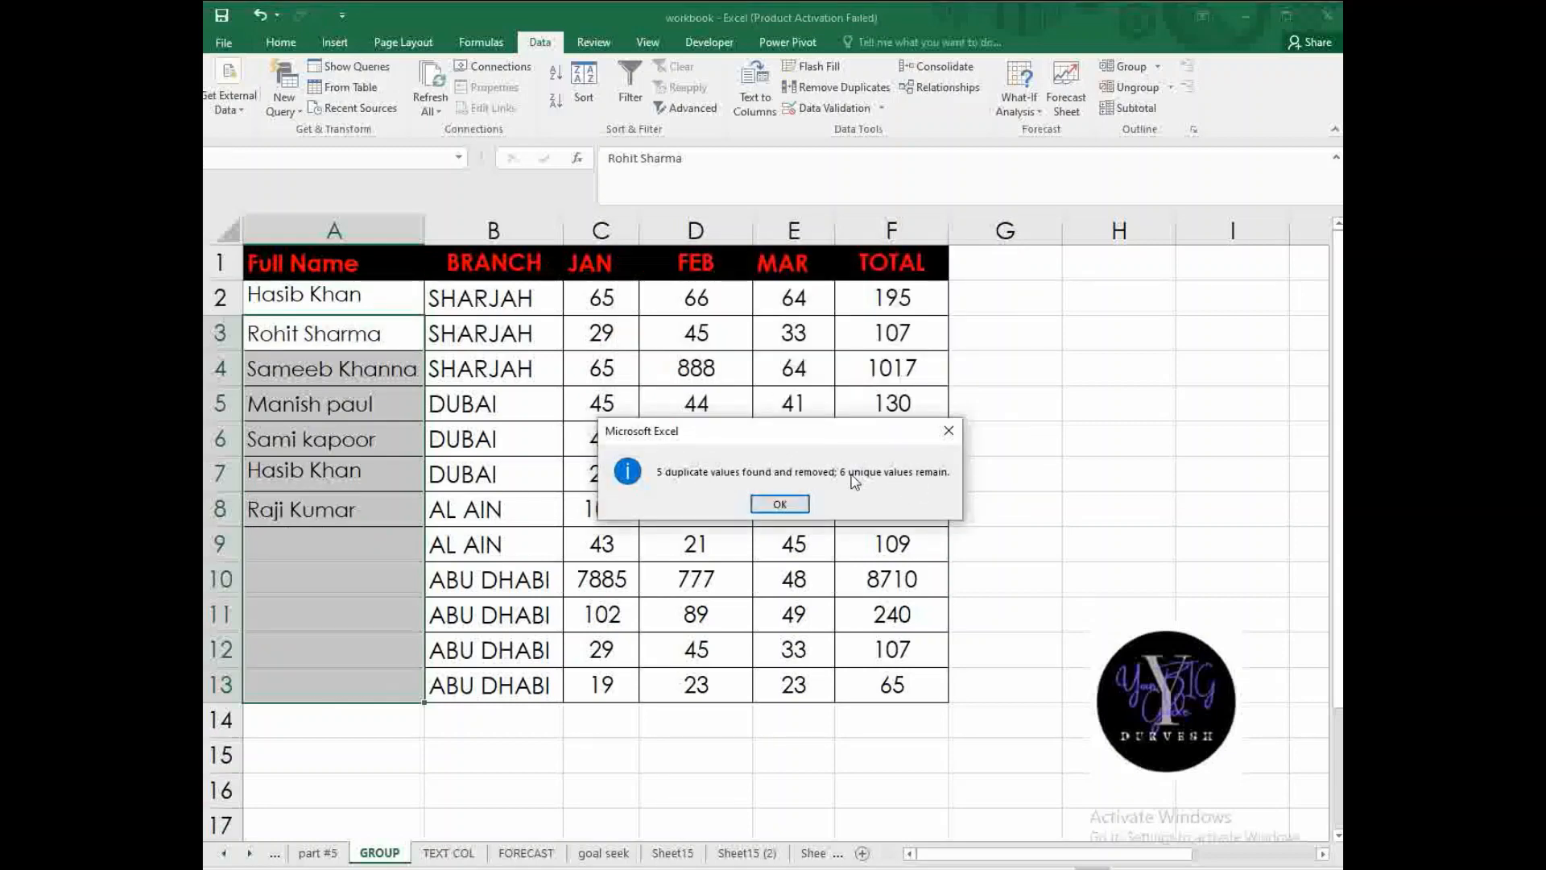
pyautogui.click(779, 504)
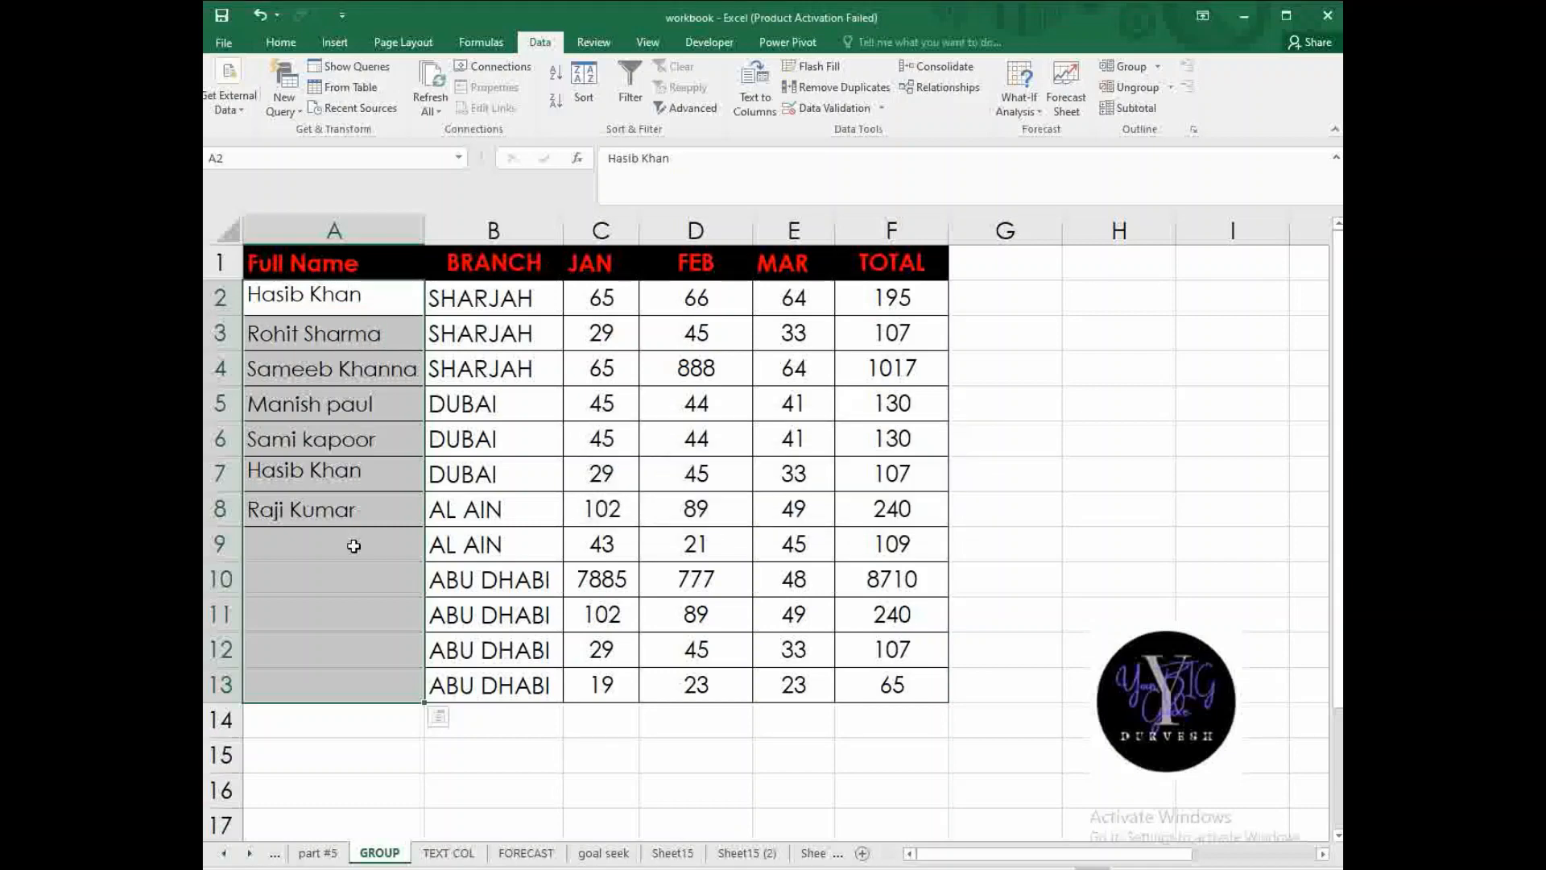
pyautogui.click(350, 535)
pyautogui.moveTo(326, 298); pyautogui.dragTo(330, 522)
pyautogui.click(1024, 336)
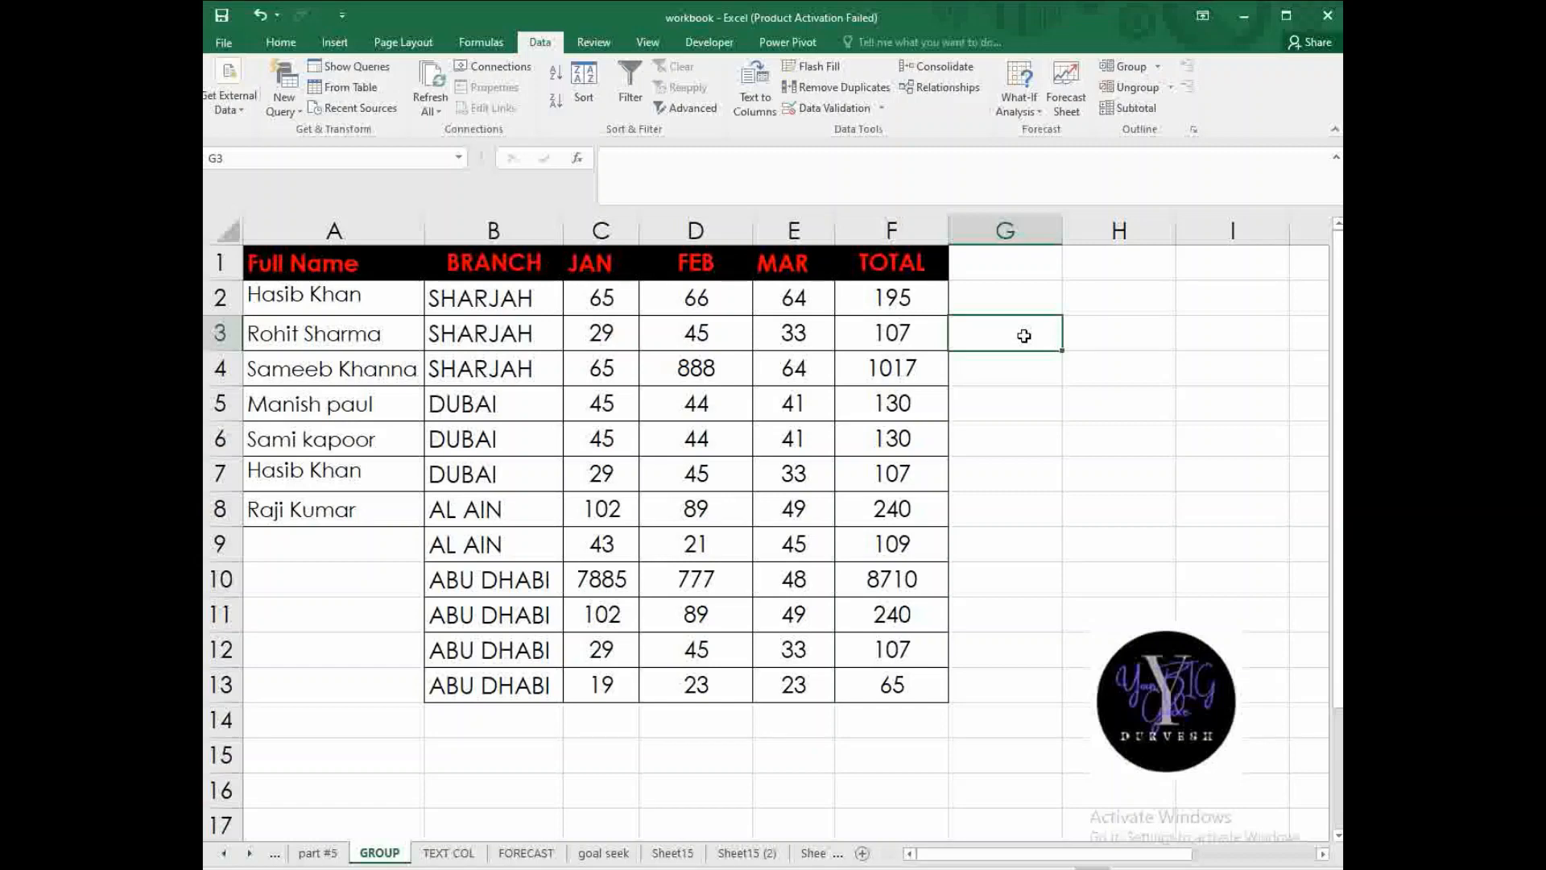
pyautogui.hotkey('ctrl', 'z')
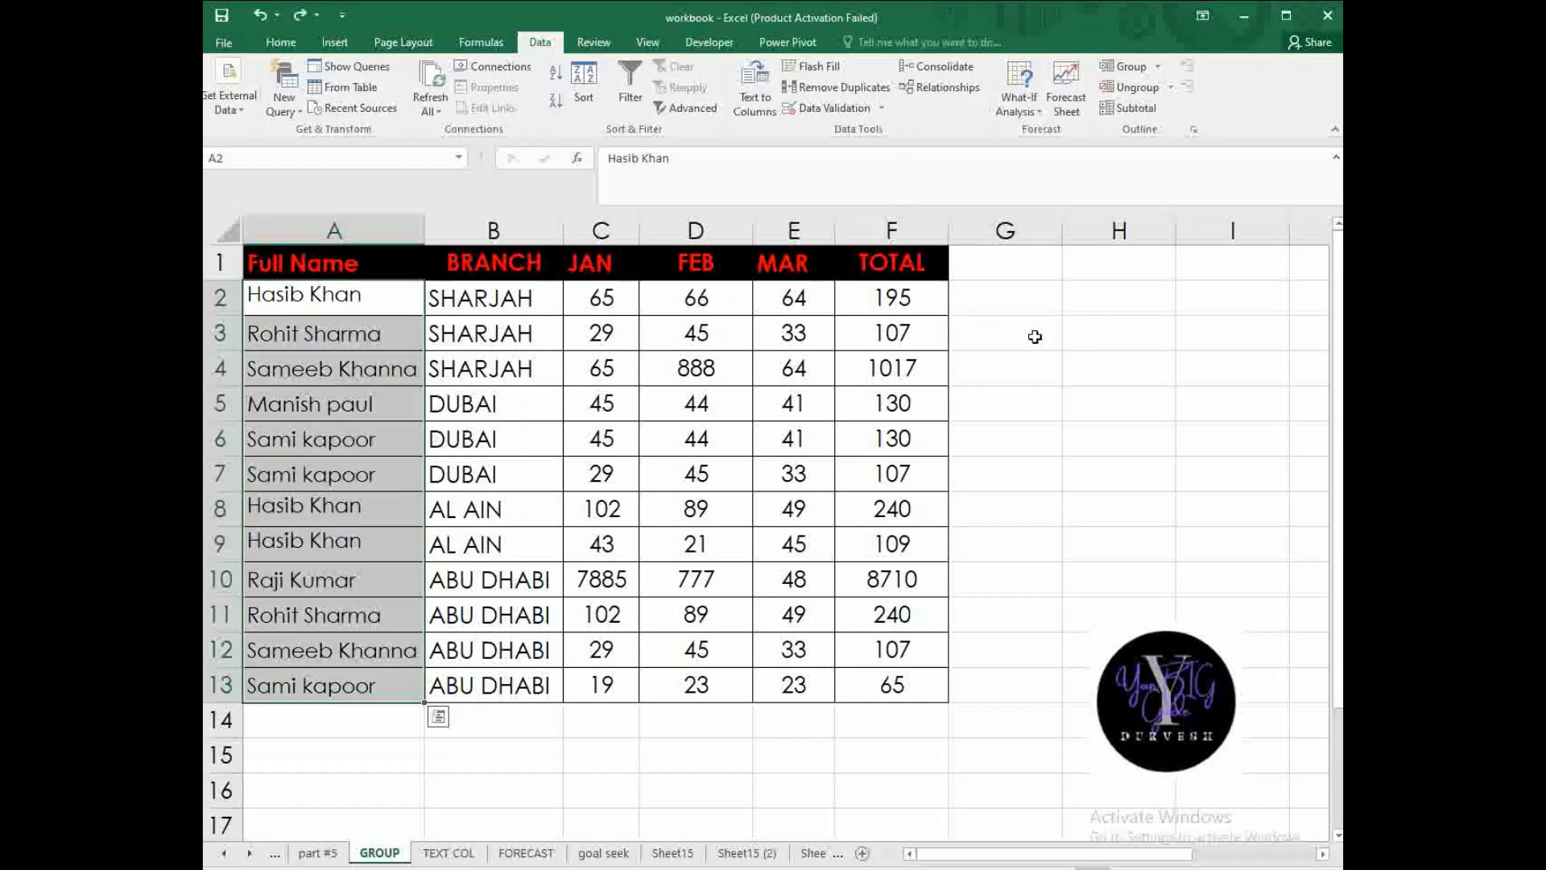
# - Move among cells G2–G4 and H3, briefly opening Data Validation, ending on G2
pyautogui.click(1001, 384)
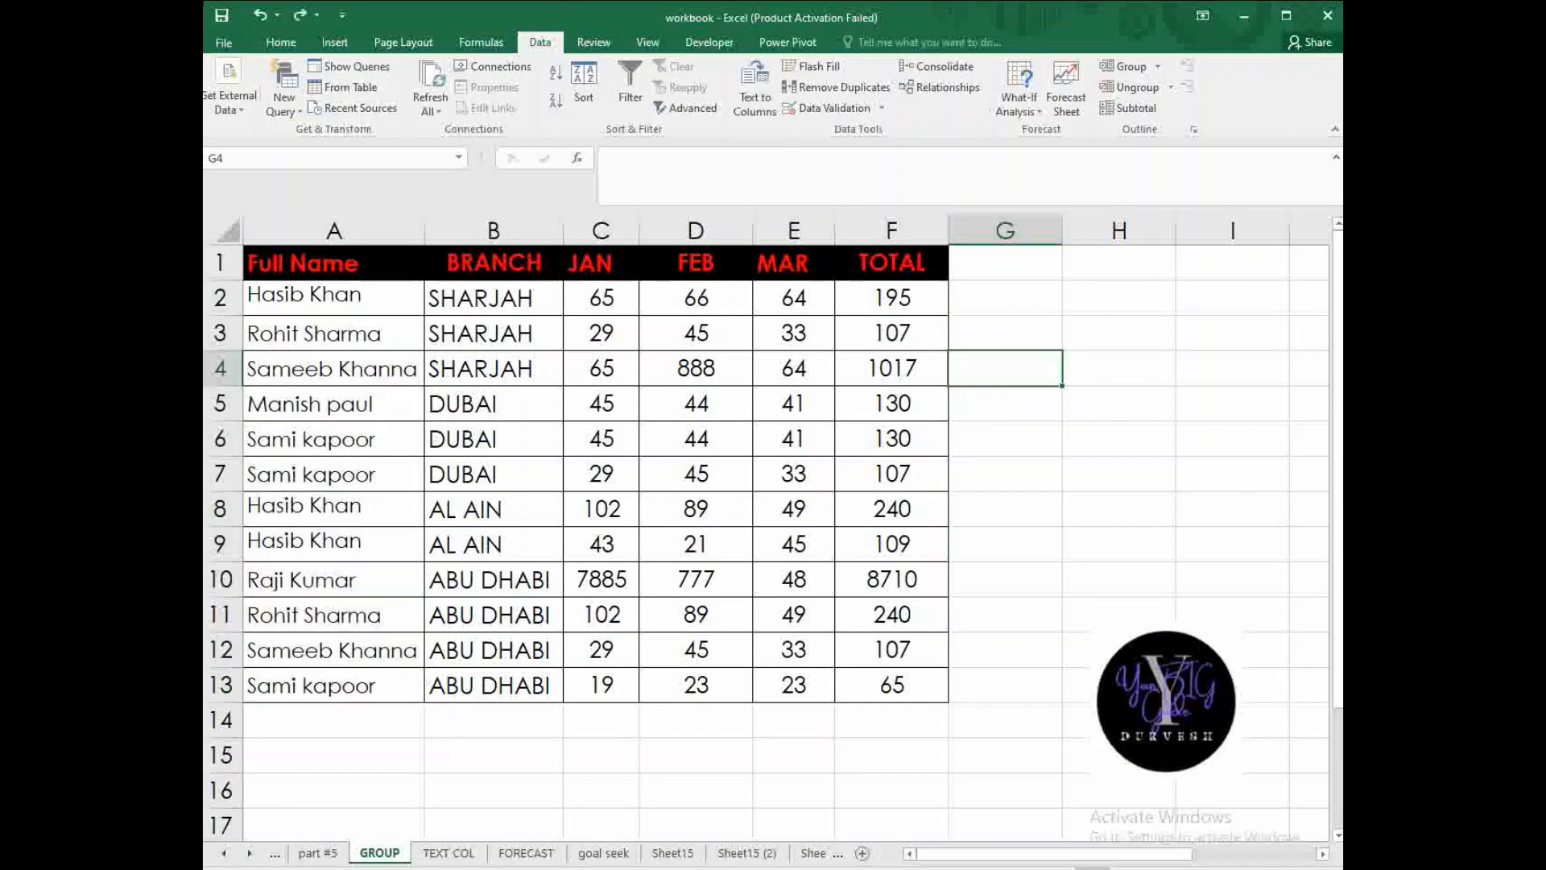
pyautogui.click(1021, 333)
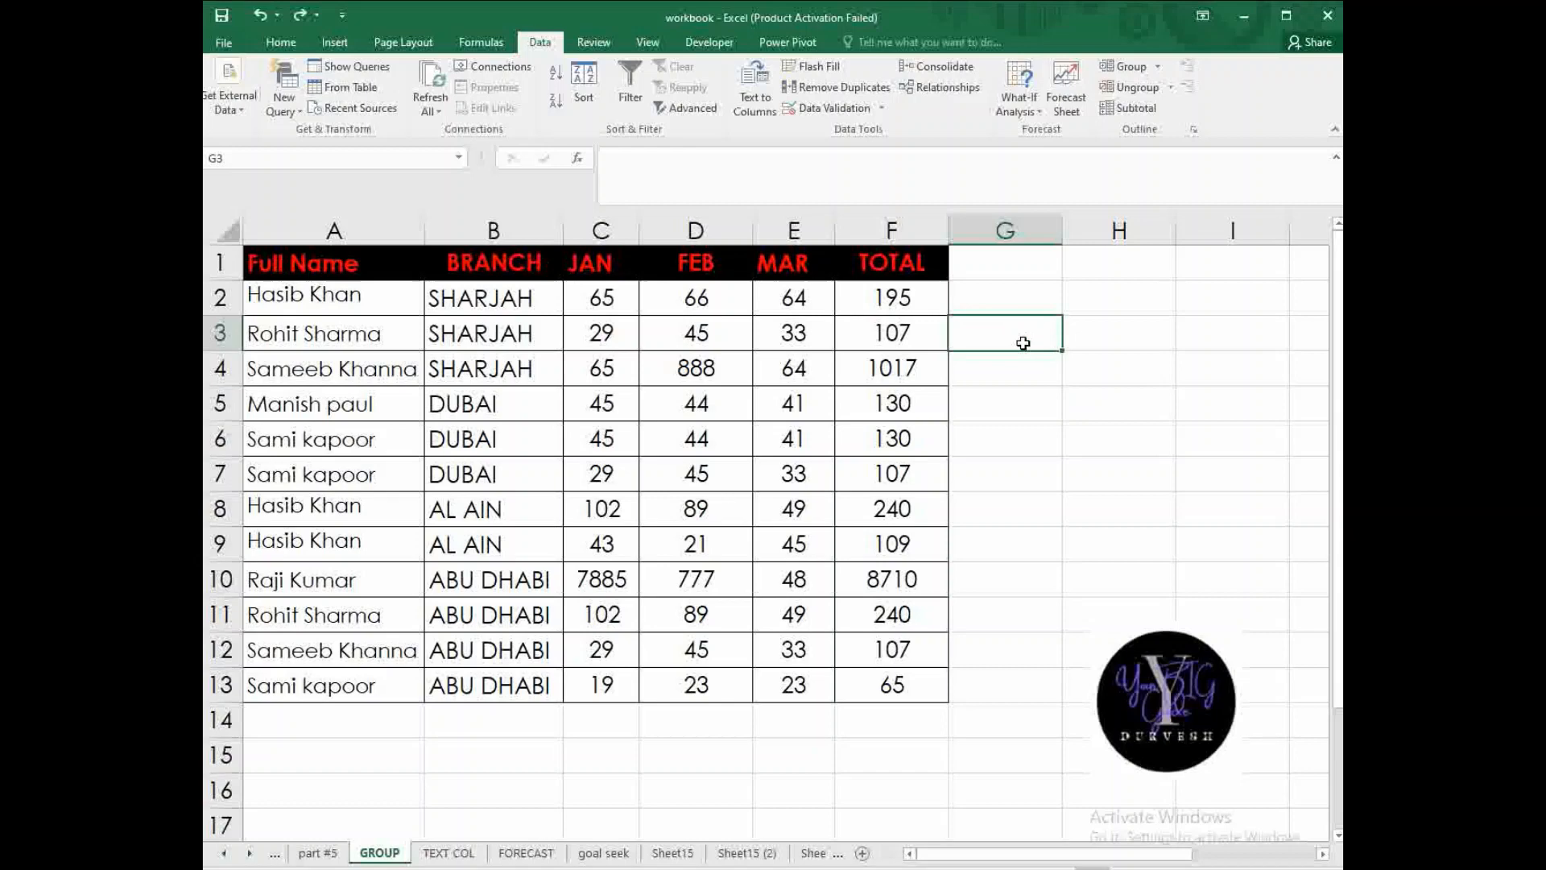
pyautogui.click(882, 108)
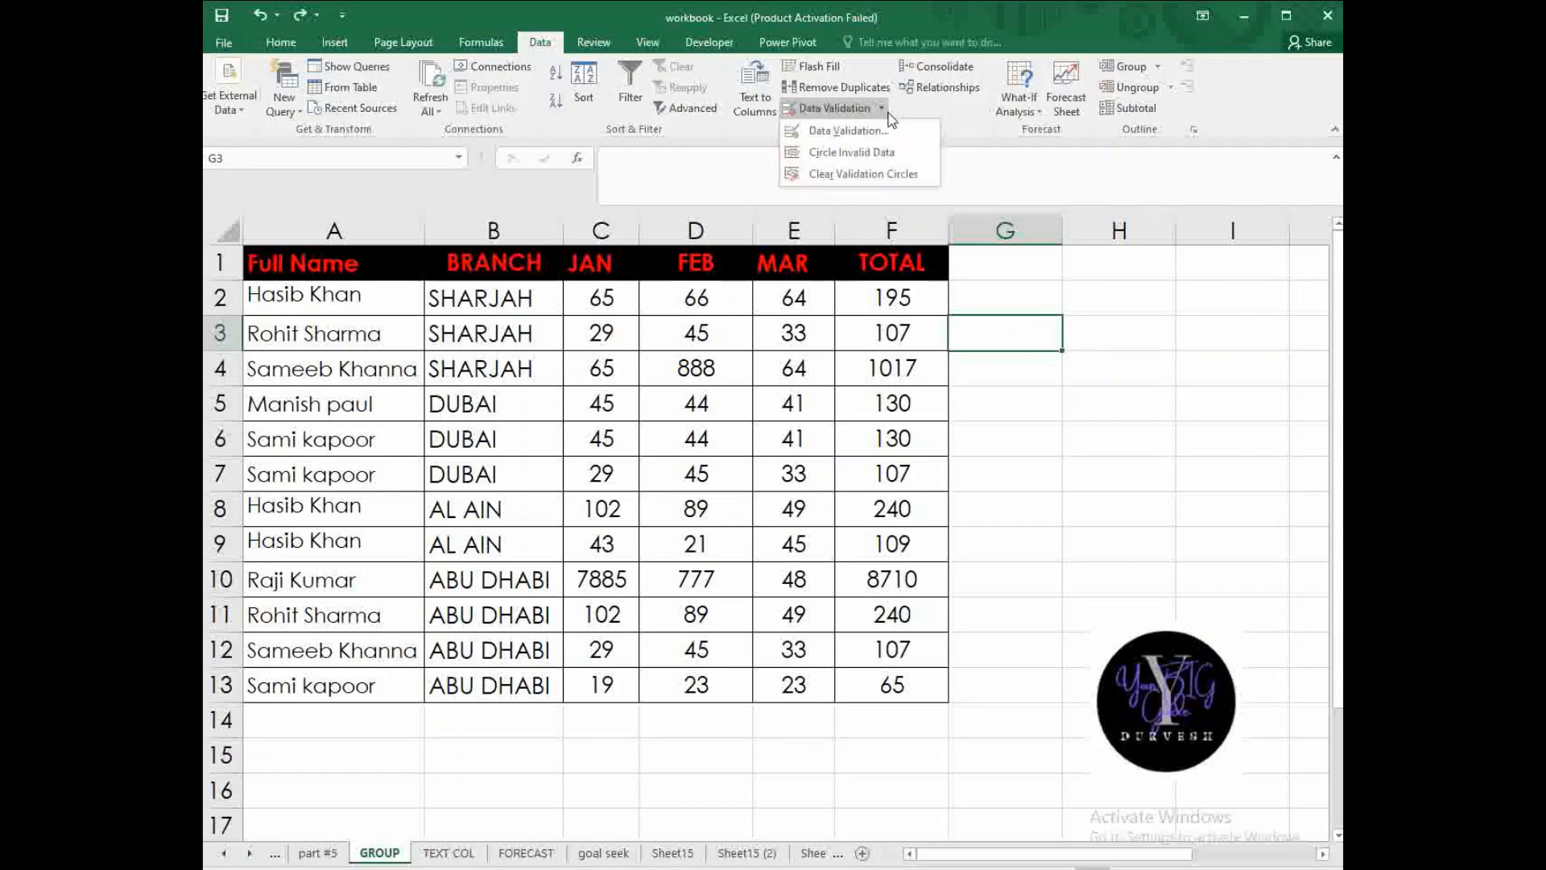
pyautogui.click(1060, 380)
pyautogui.click(1075, 330)
pyautogui.click(1008, 337)
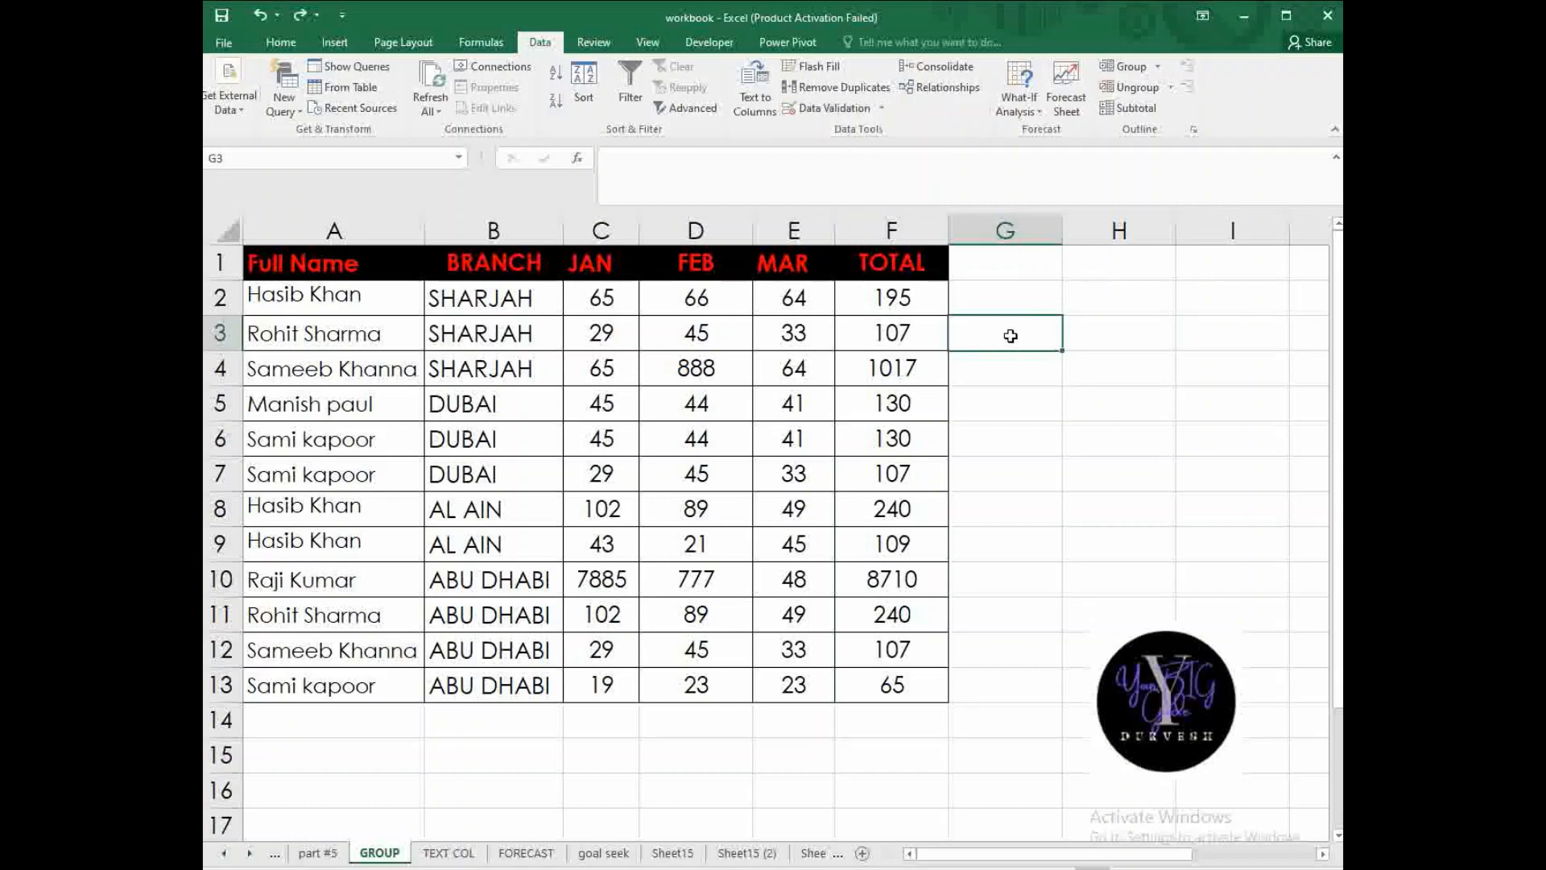
pyautogui.click(1049, 297)
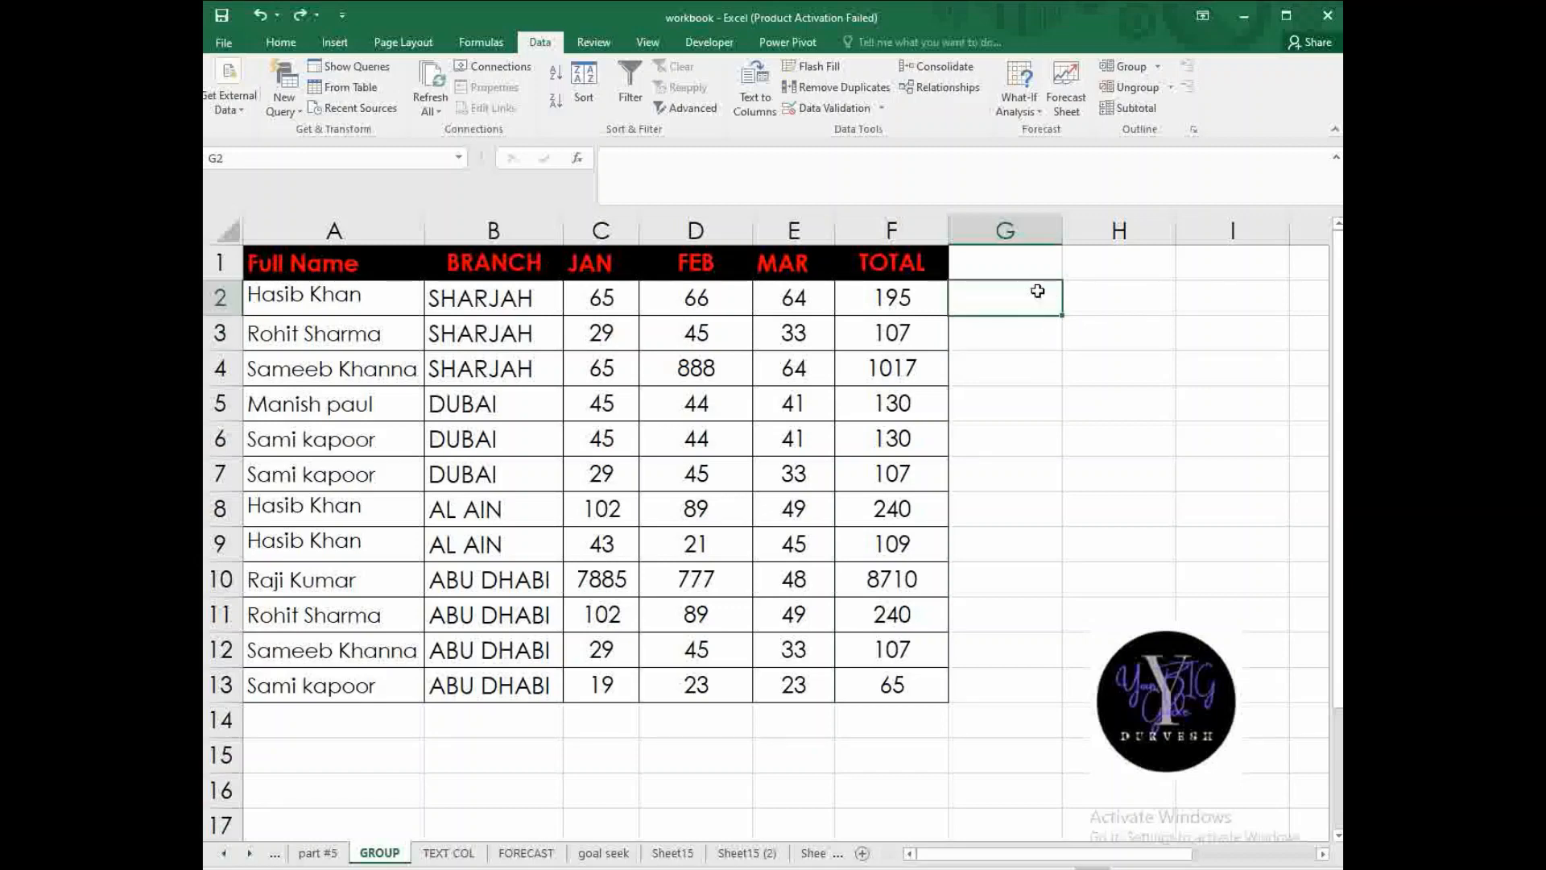
pyautogui.click(1043, 330)
pyautogui.click(1046, 366)
pyautogui.click(1029, 307)
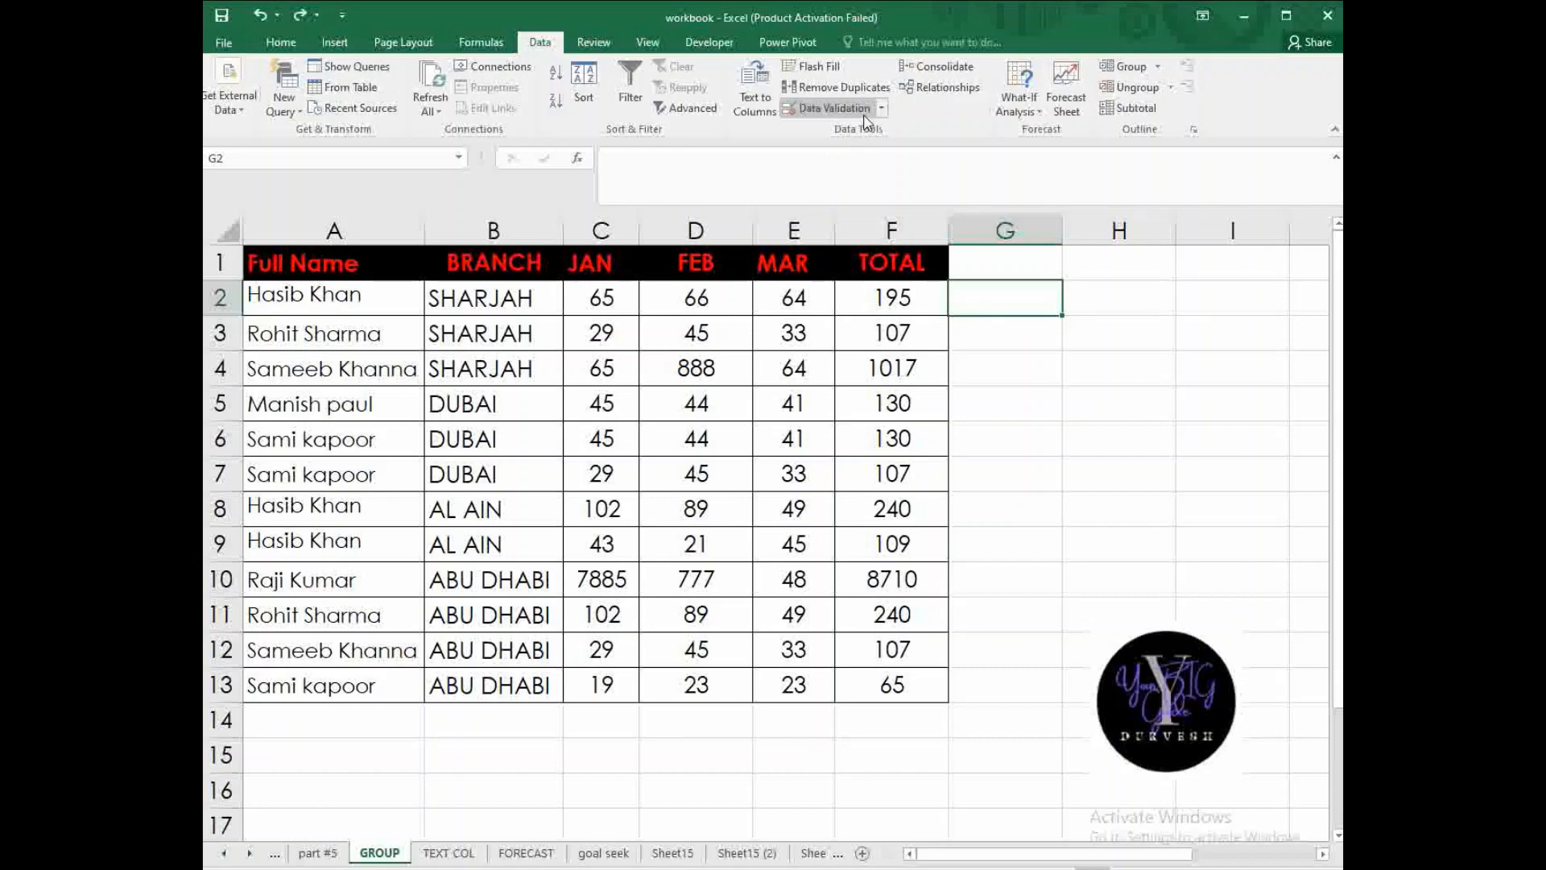
# - Give G2 List data validation with source =$A$2:$A$13
pyautogui.click(837, 108)
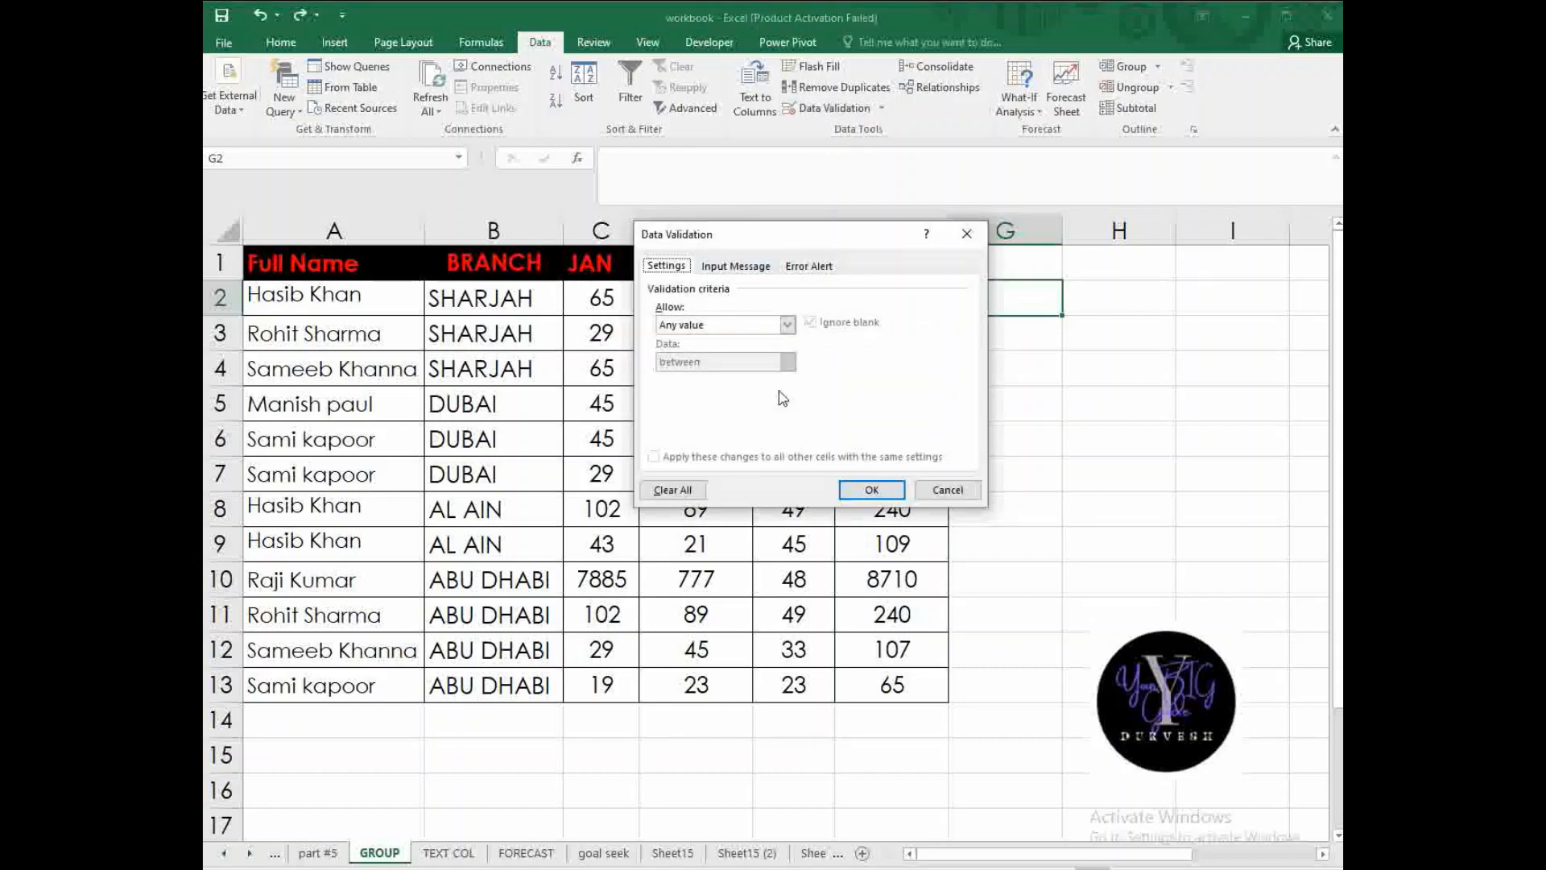
pyautogui.click(788, 326)
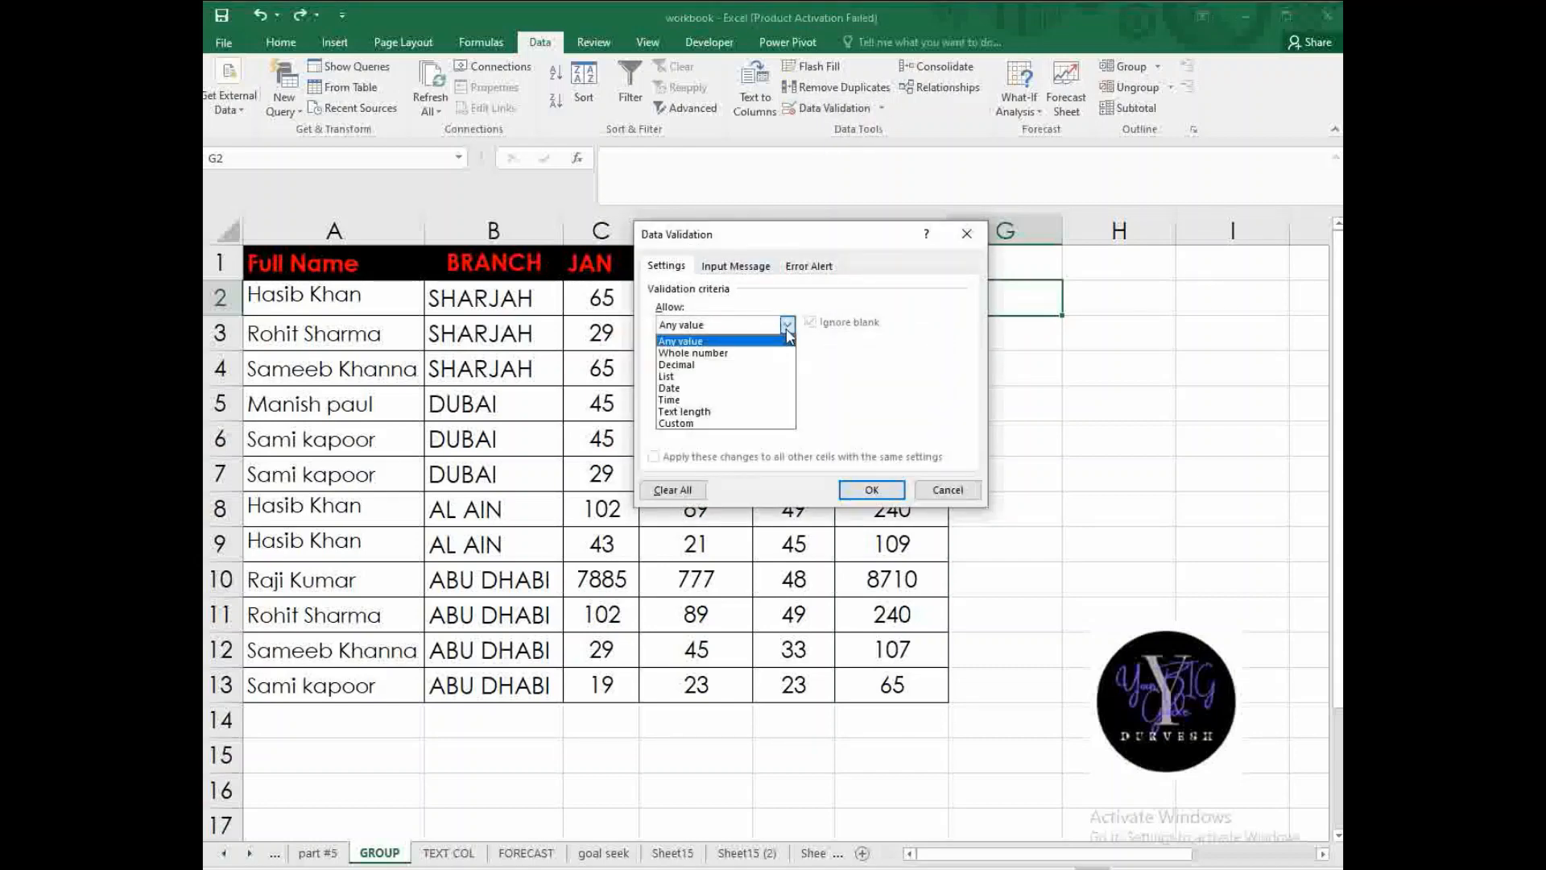
pyautogui.click(695, 377)
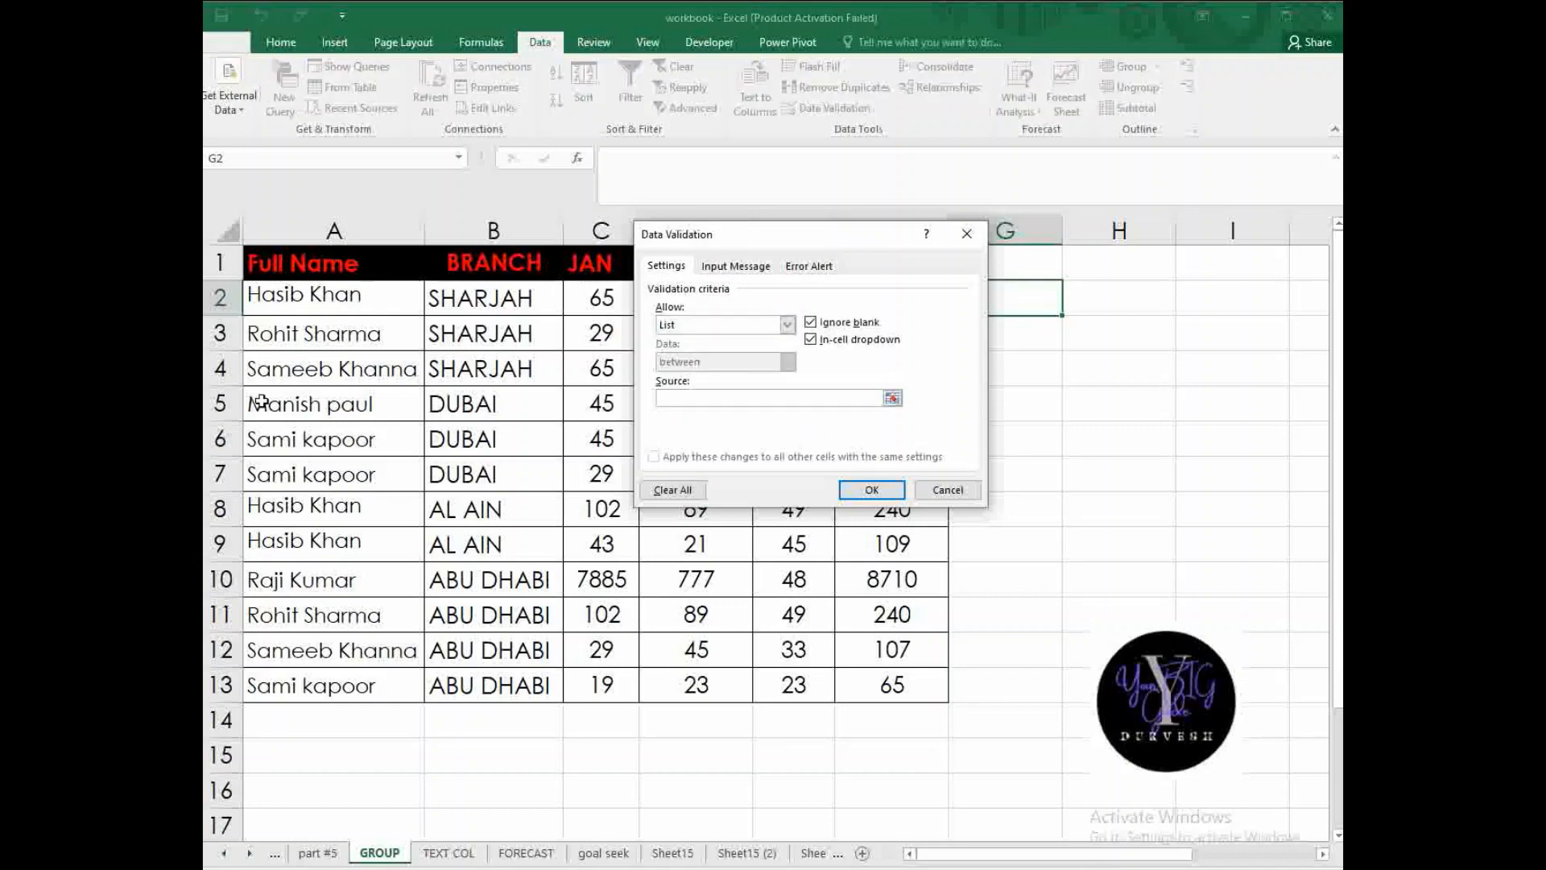
pyautogui.moveTo(274, 306); pyautogui.dragTo(298, 685)
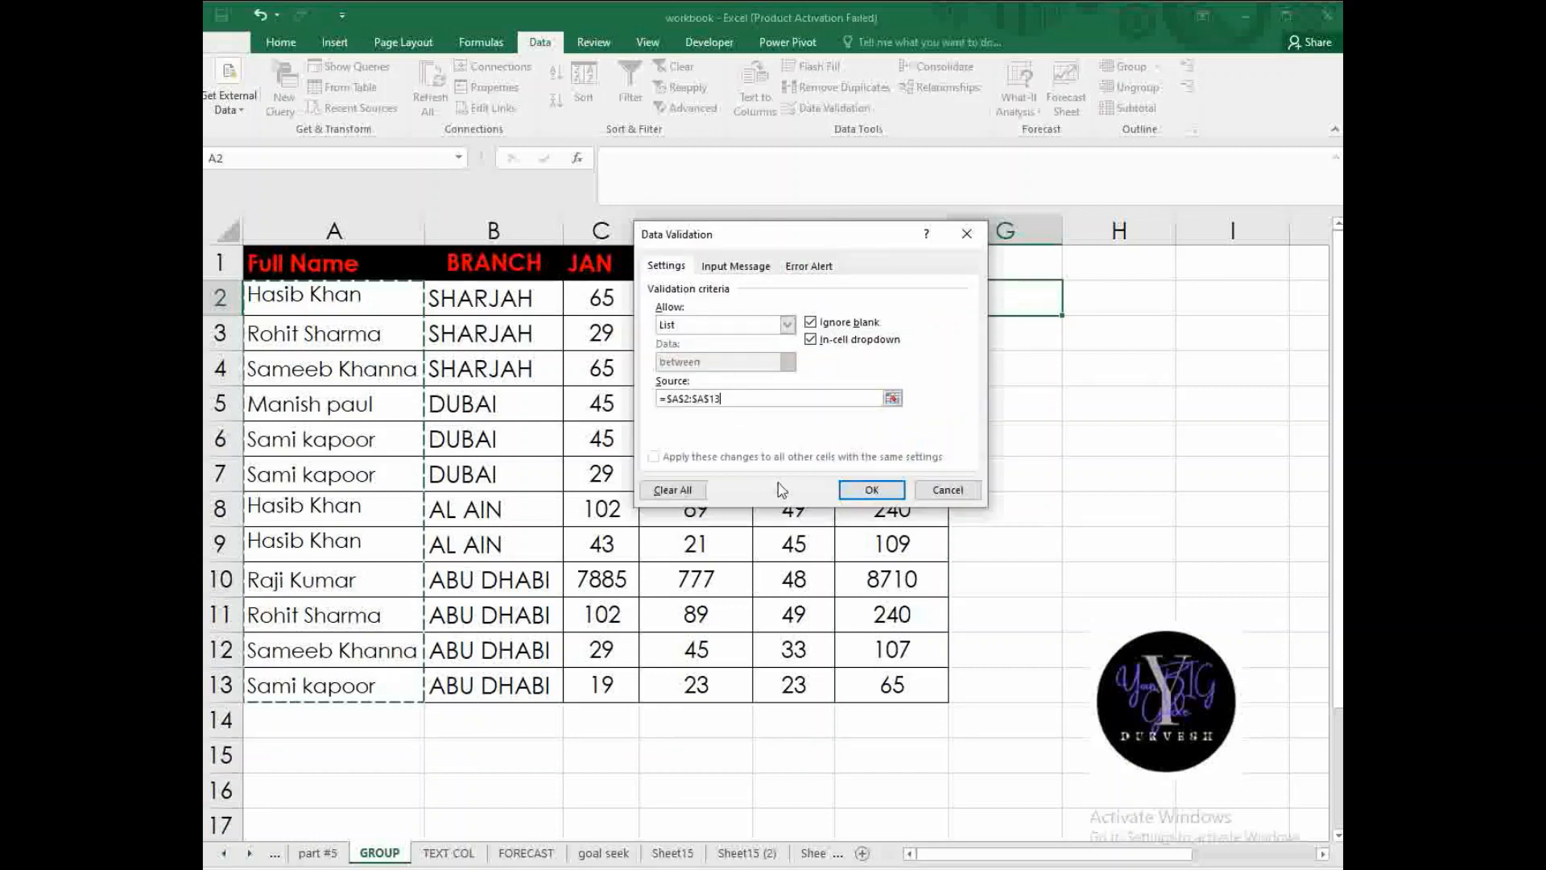
pyautogui.click(874, 489)
pyautogui.click(1093, 446)
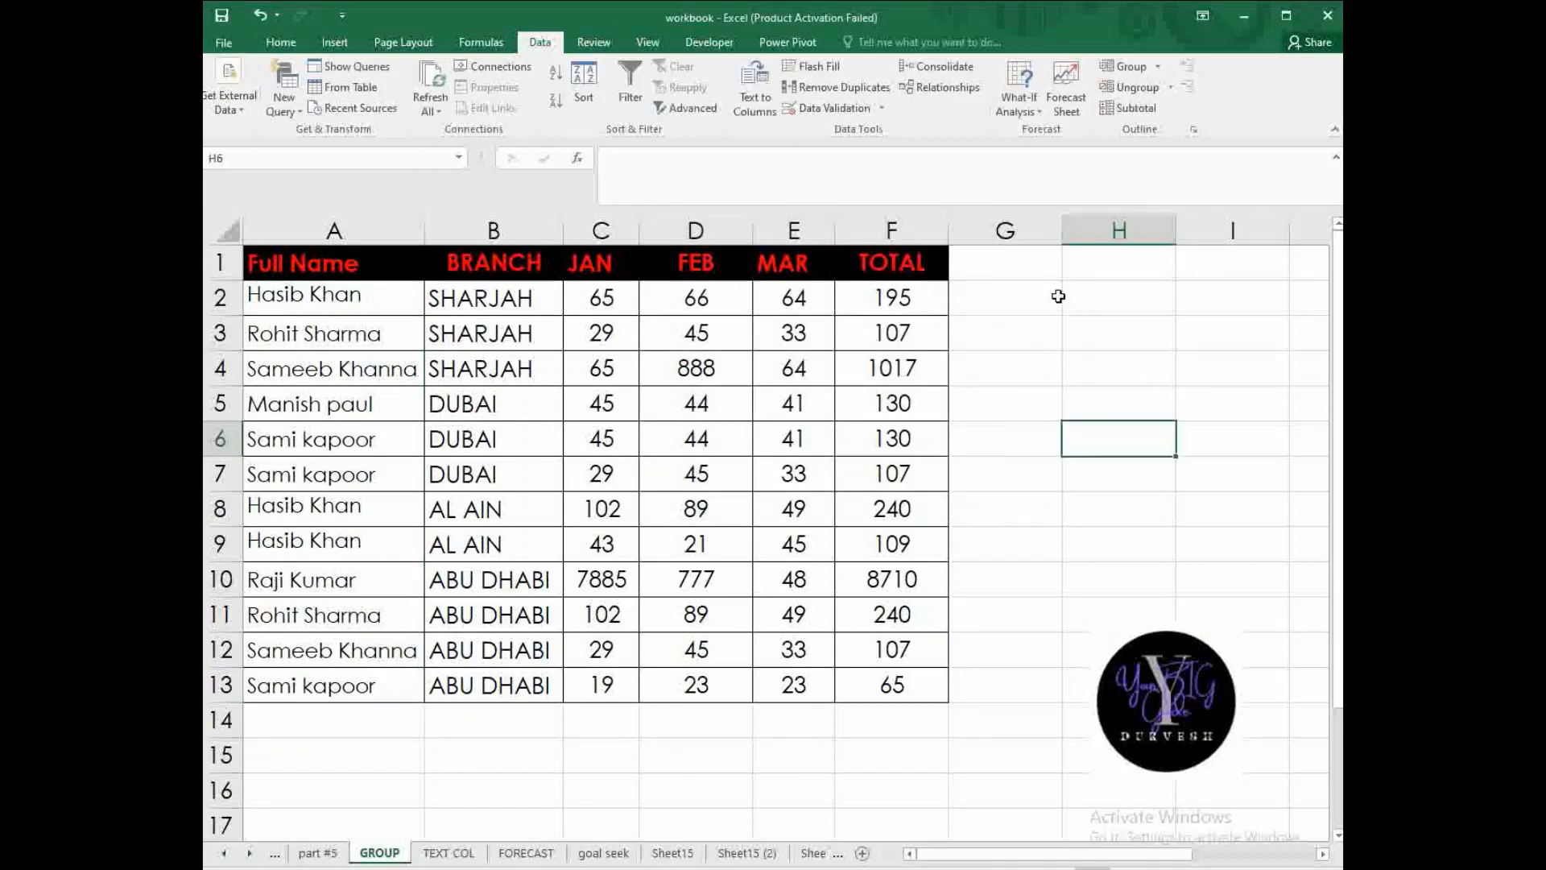
# - Test G2's dropdown and undo it, then pick names from the list for G6 and G3
pyautogui.click(1058, 296)
pyautogui.click(1072, 307)
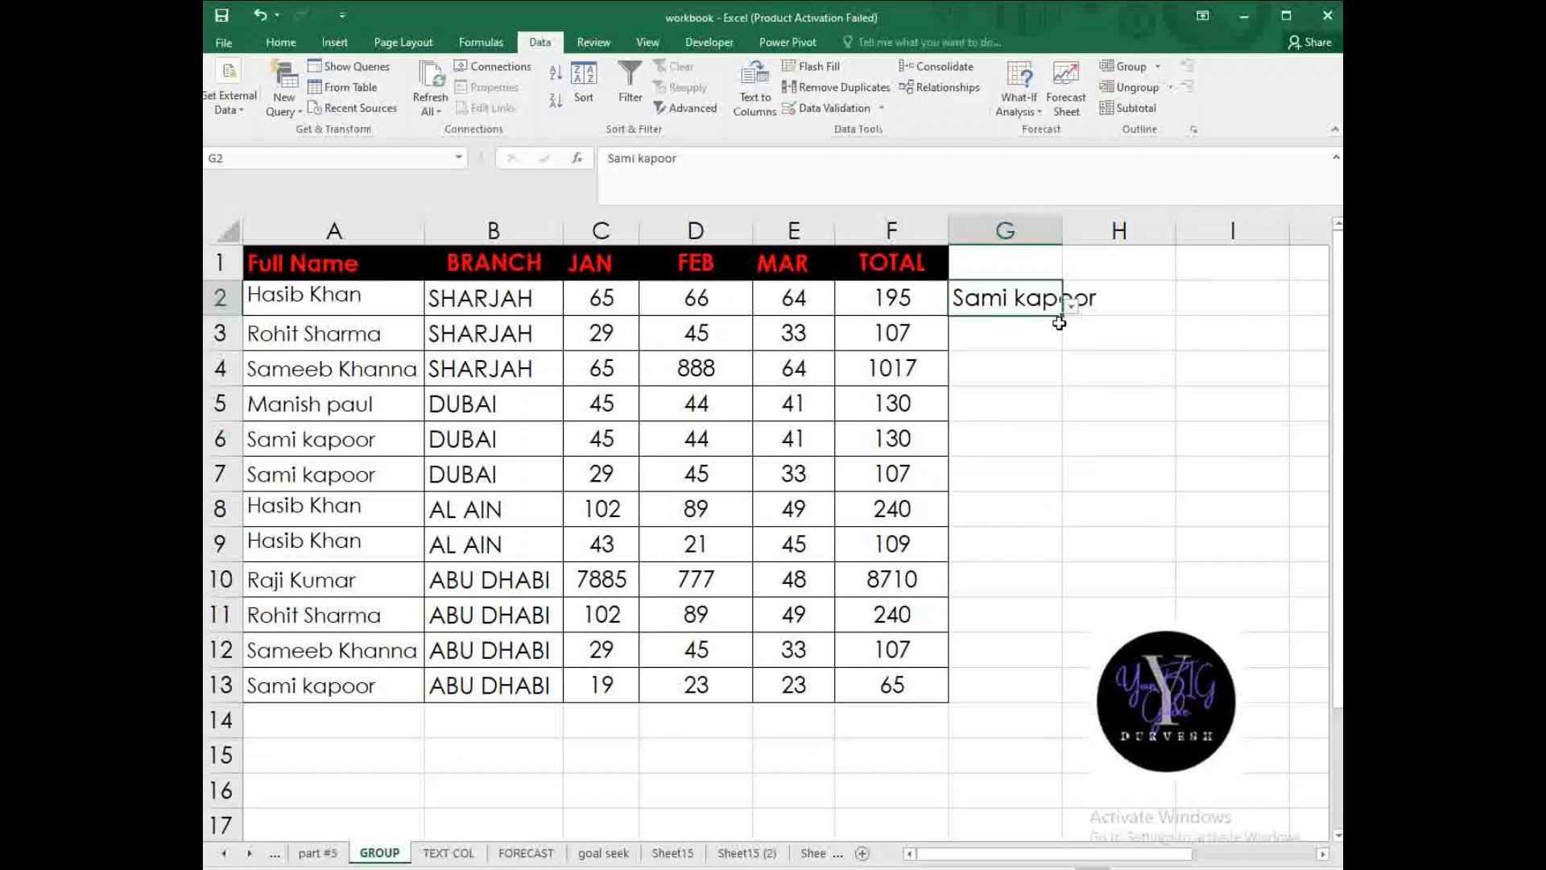
pyautogui.hotkey('ctrl', 'z')
pyautogui.moveTo(1059, 311); pyautogui.dragTo(1038, 687)
pyautogui.click(1008, 435)
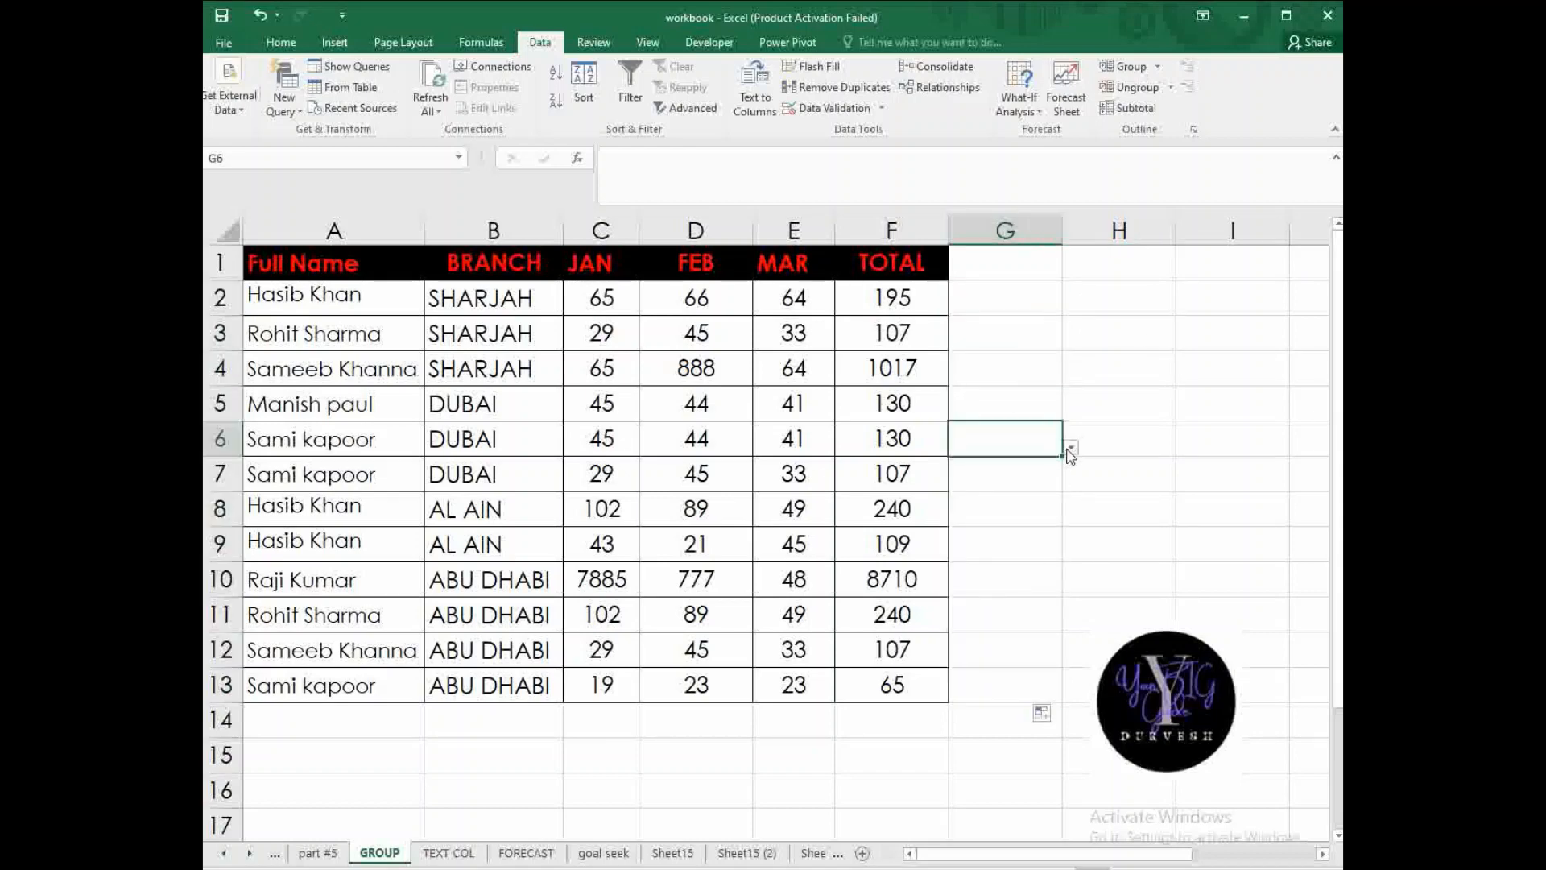
pyautogui.click(1071, 448)
pyautogui.click(986, 510)
pyautogui.click(1013, 337)
pyautogui.click(1071, 344)
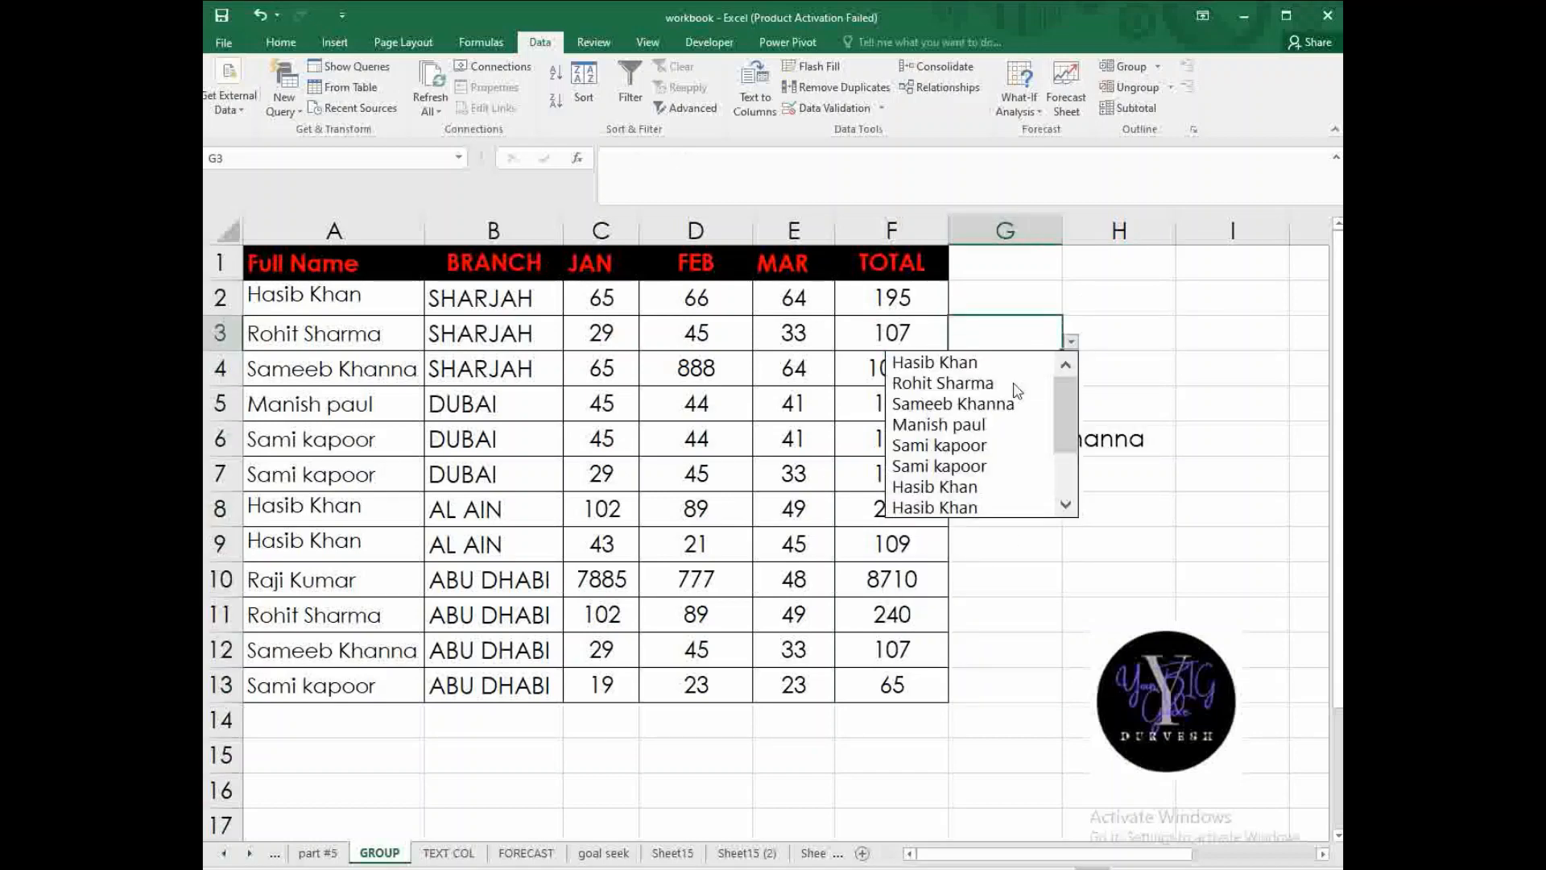
pyautogui.click(954, 384)
# - Pick names from the dropdown list for G9, G5, G2 and G7
pyautogui.click(1039, 544)
pyautogui.click(1071, 552)
pyautogui.click(1038, 677)
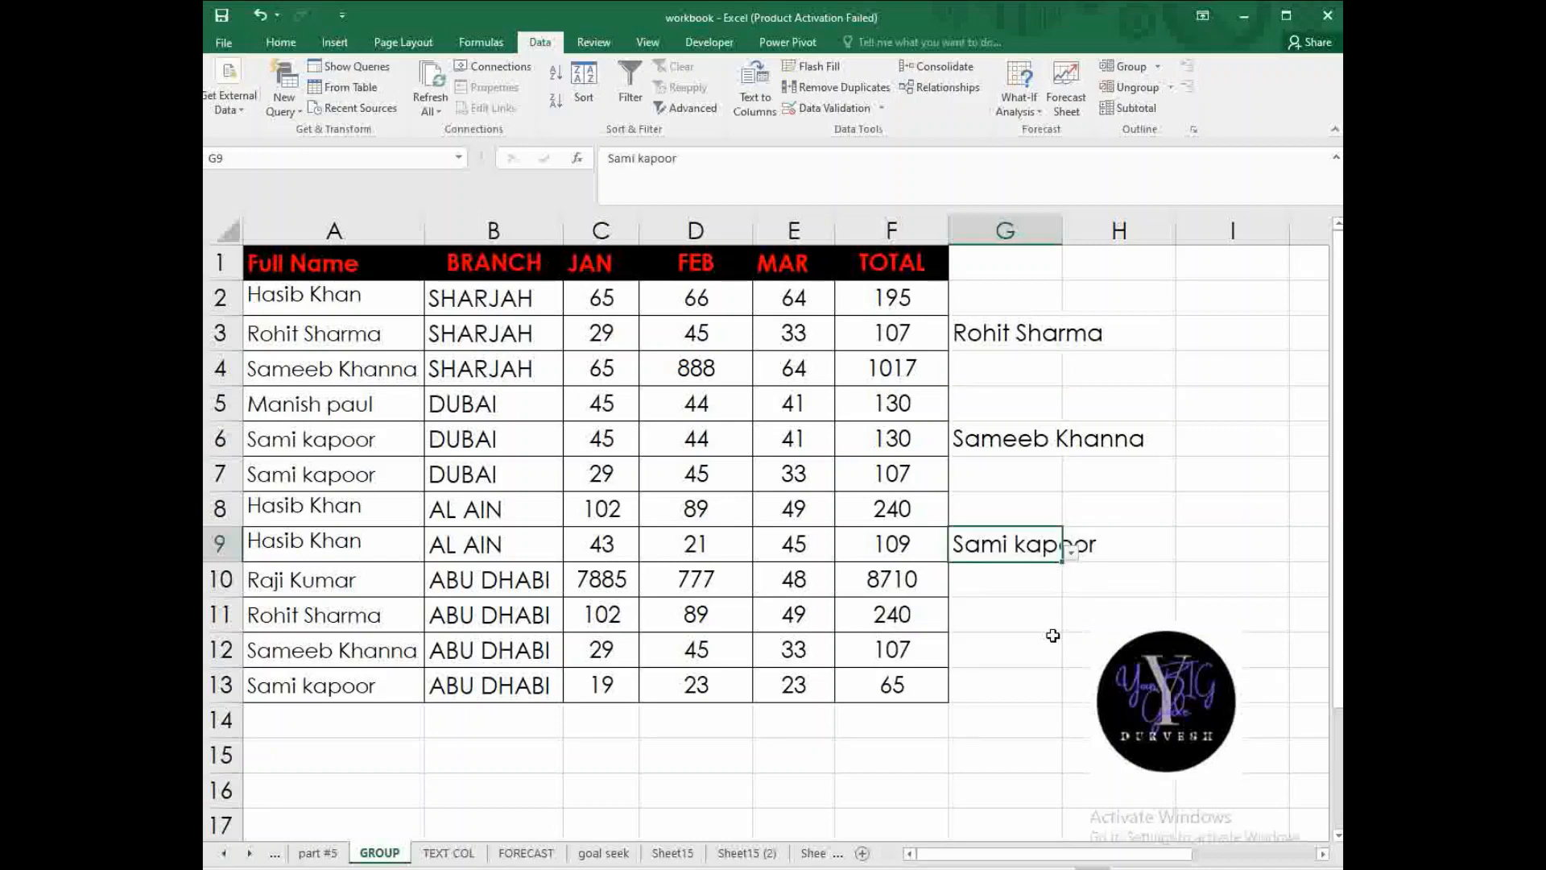
pyautogui.click(1030, 419)
pyautogui.click(1071, 412)
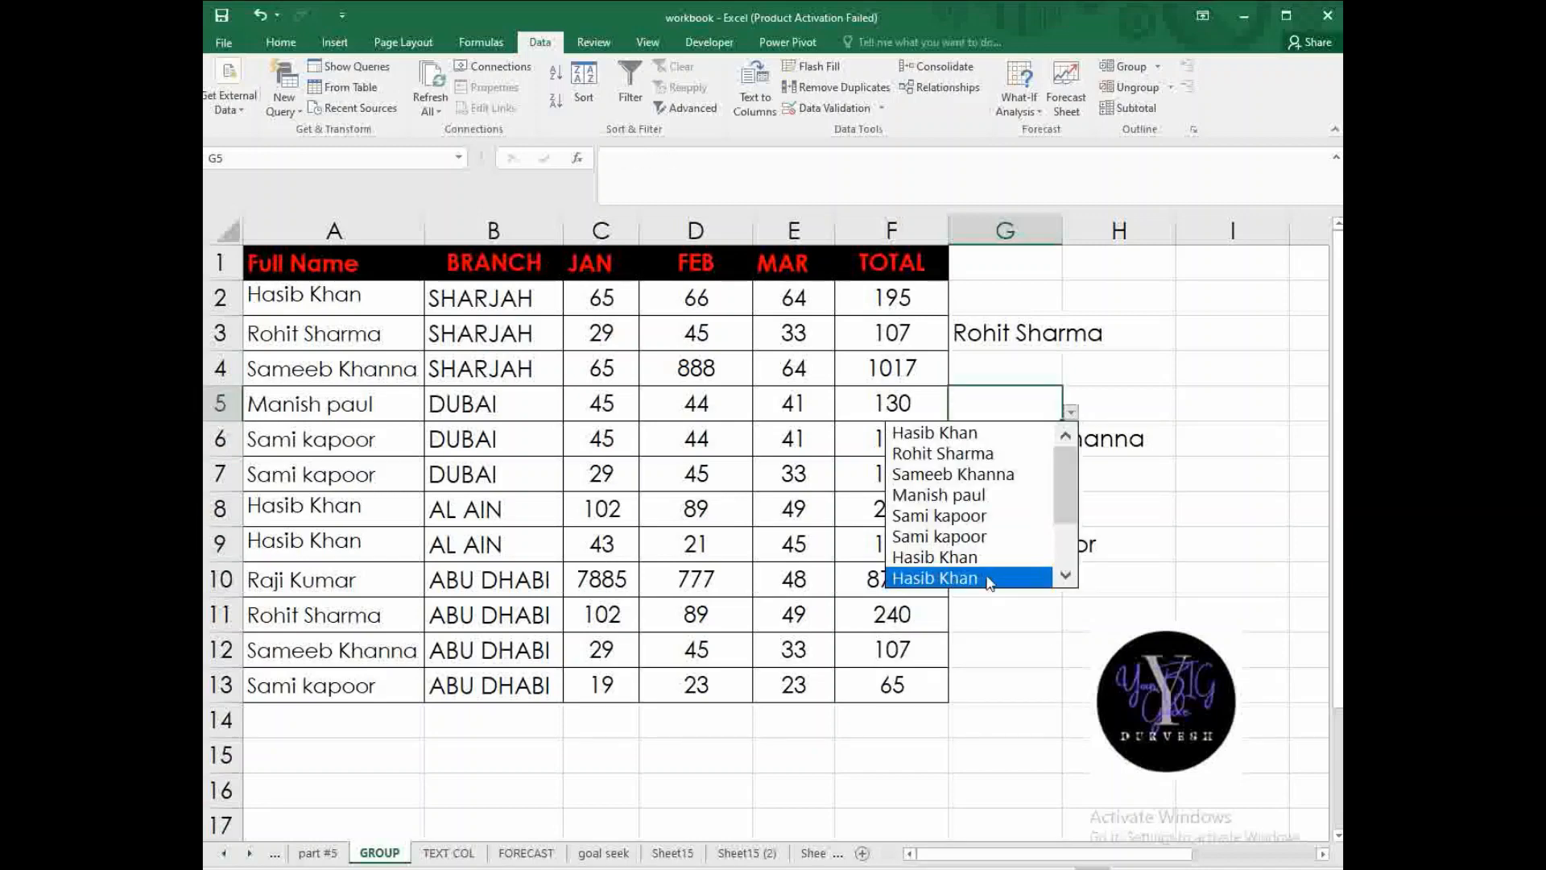
pyautogui.click(989, 578)
pyautogui.click(1025, 303)
pyautogui.click(1071, 306)
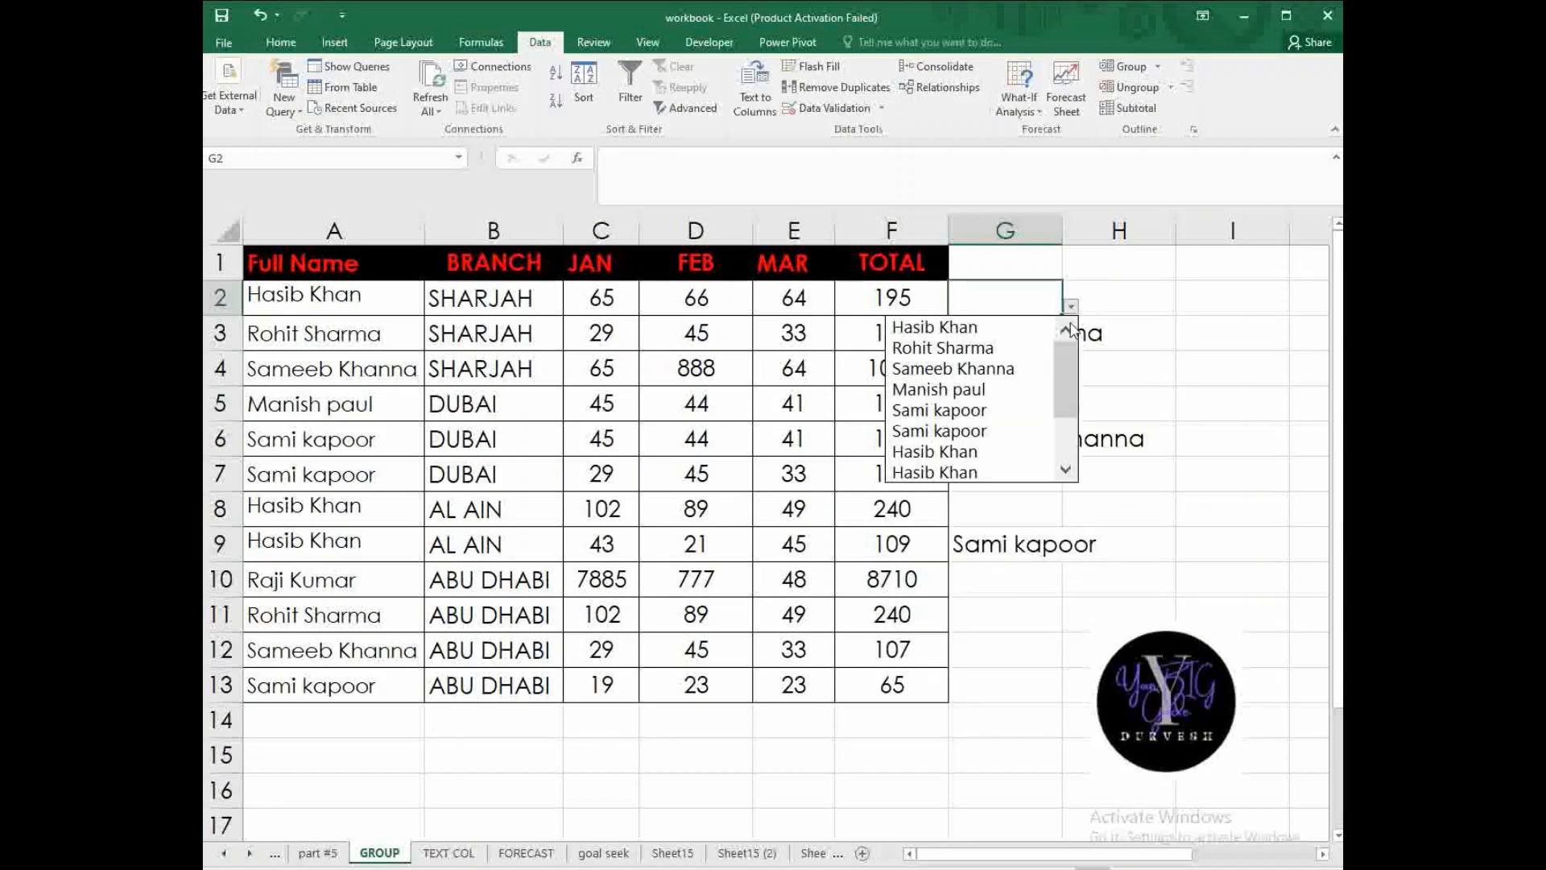
pyautogui.click(974, 453)
pyautogui.click(1035, 484)
pyautogui.click(1069, 484)
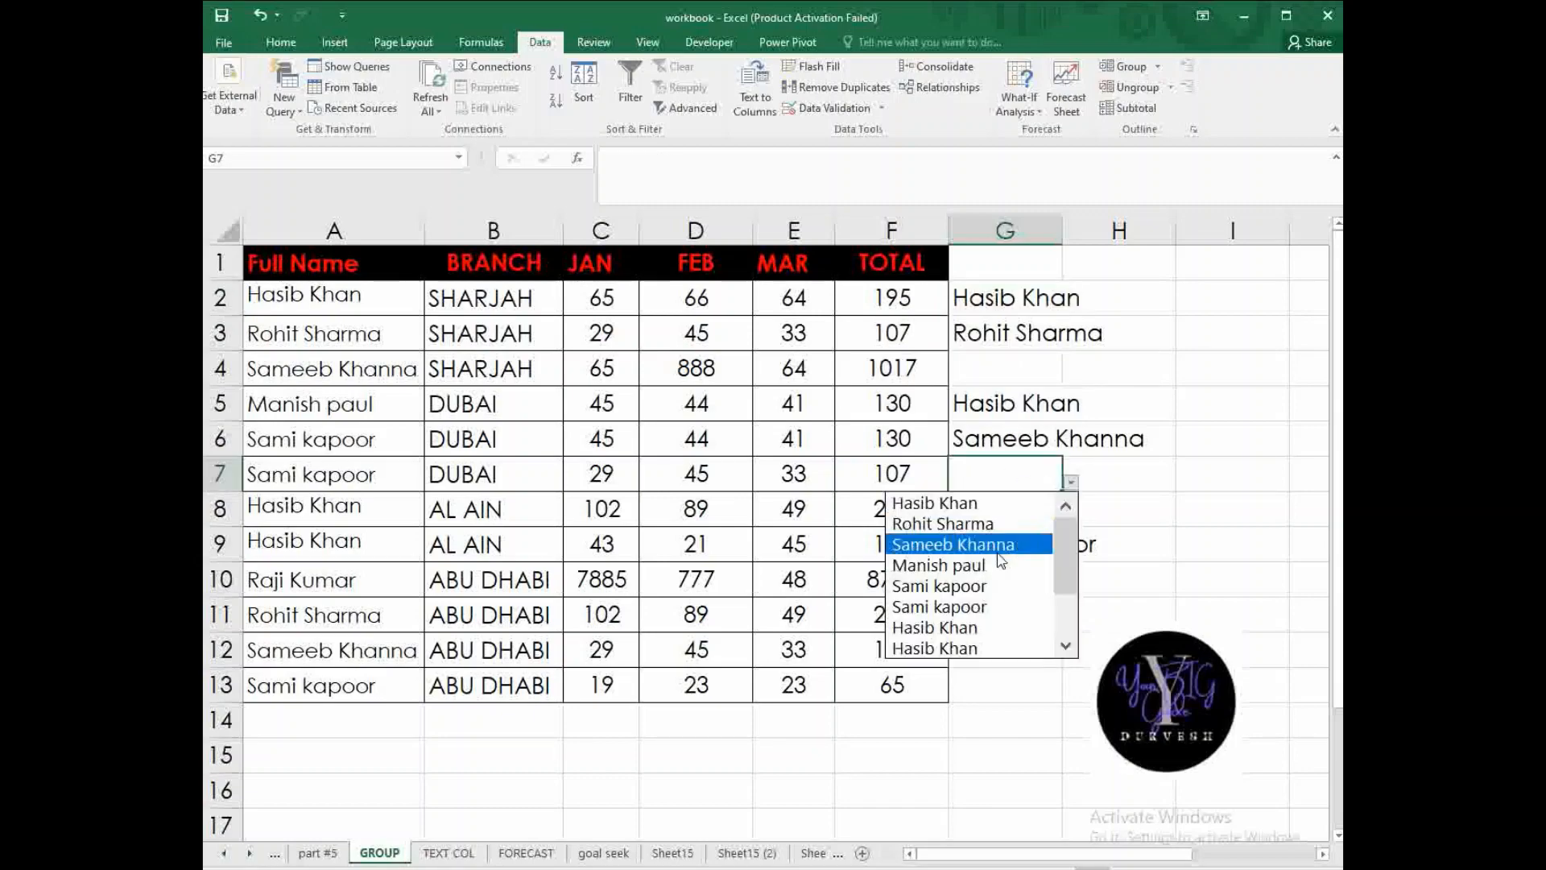
pyautogui.click(942, 566)
pyautogui.scroll(-1, 1025, 614)
pyautogui.scroll(1, 1027, 579)
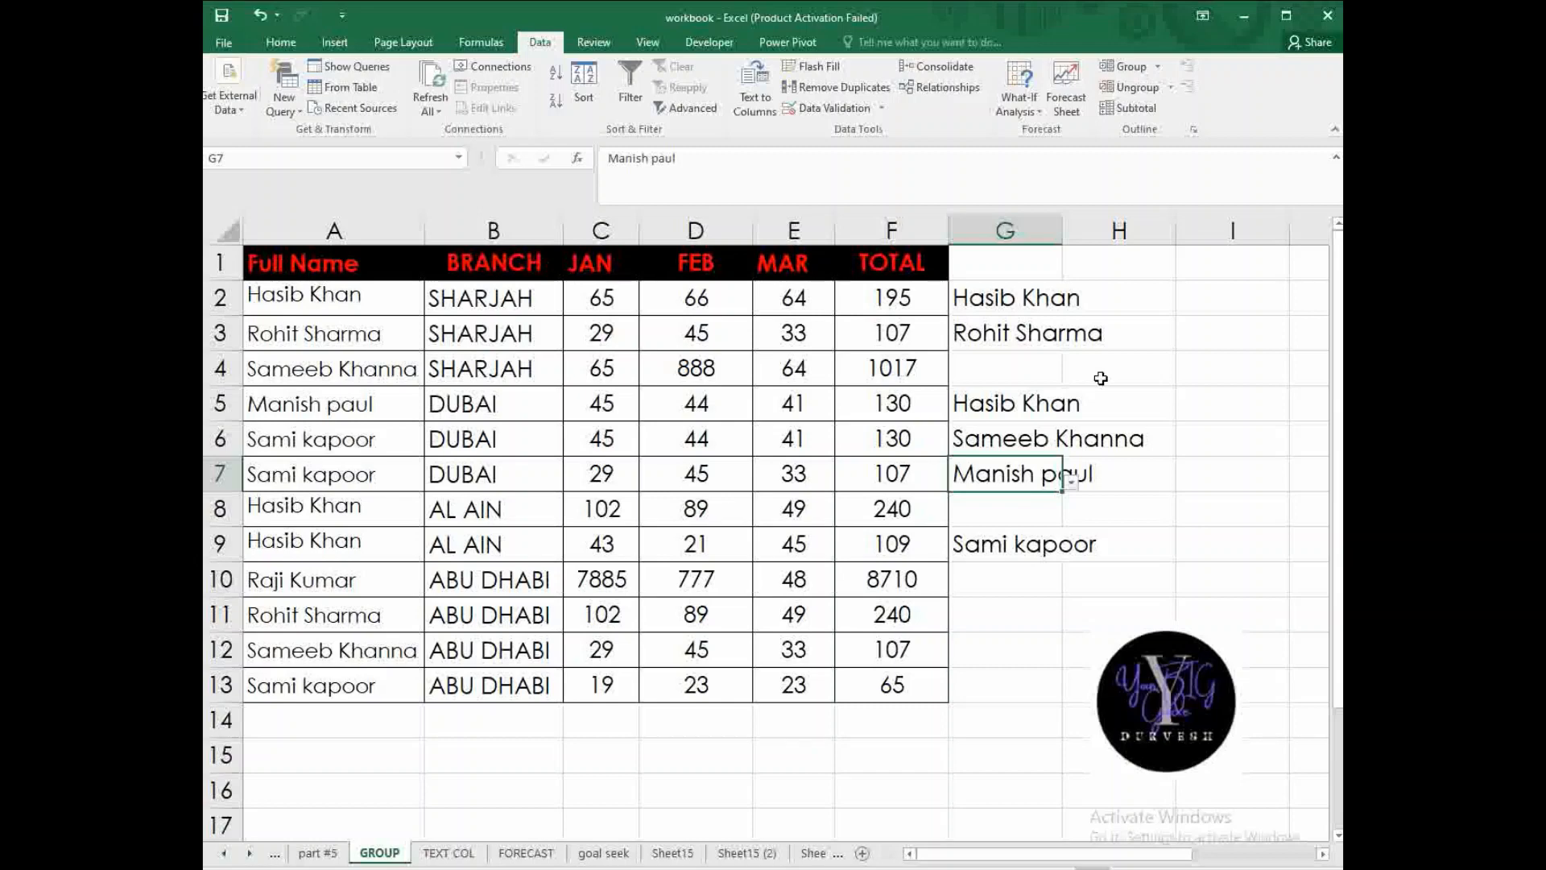
pyautogui.click(881, 108)
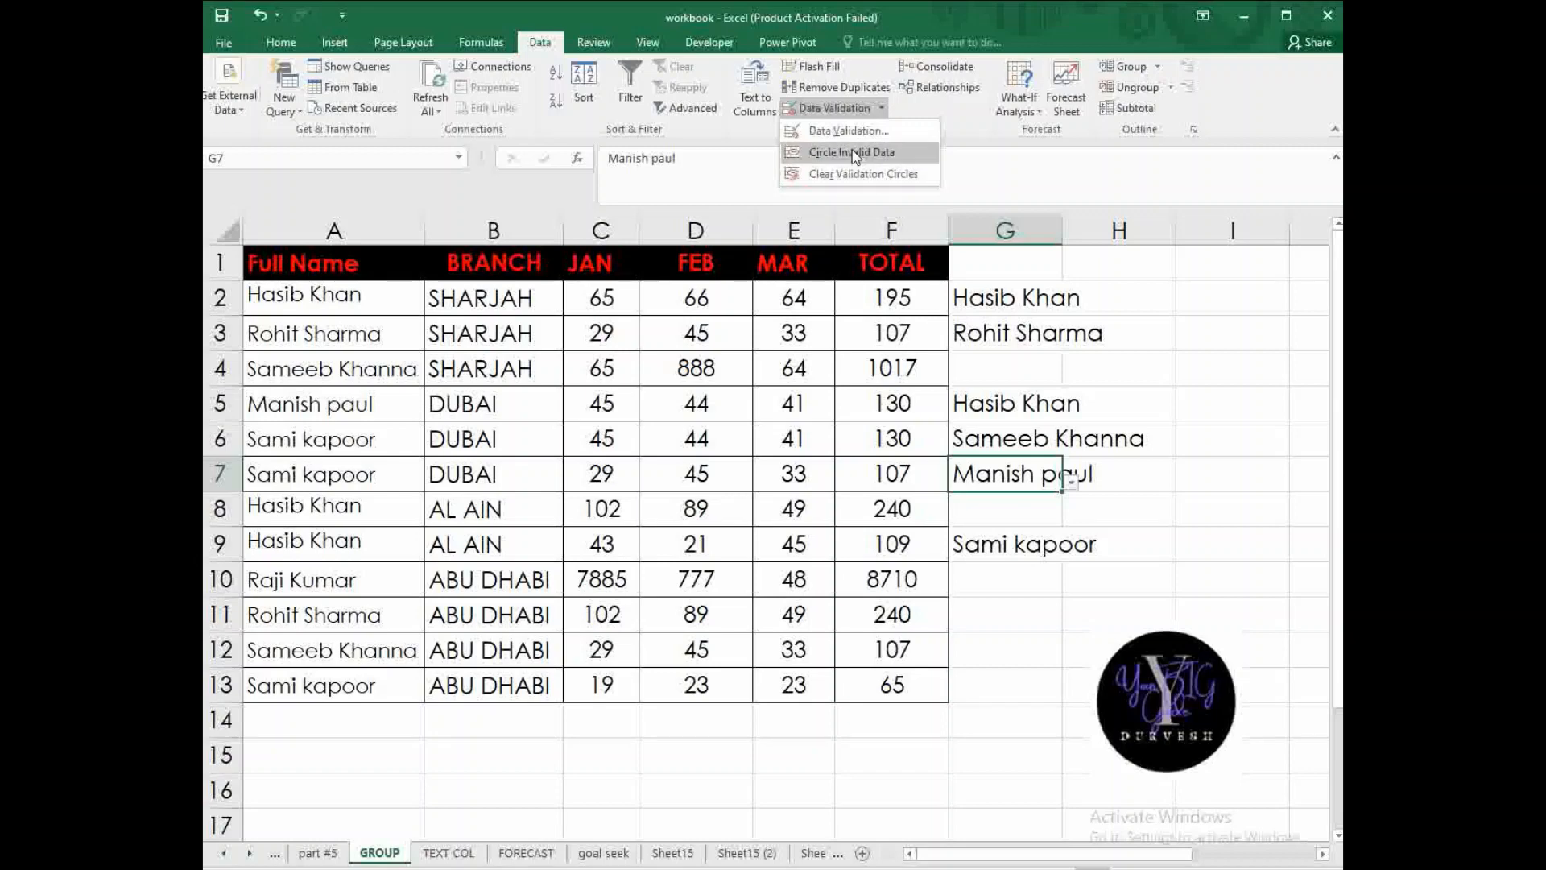
# - Clear all Data Validation settings on G7, removing the name-list restriction
pyautogui.click(849, 130)
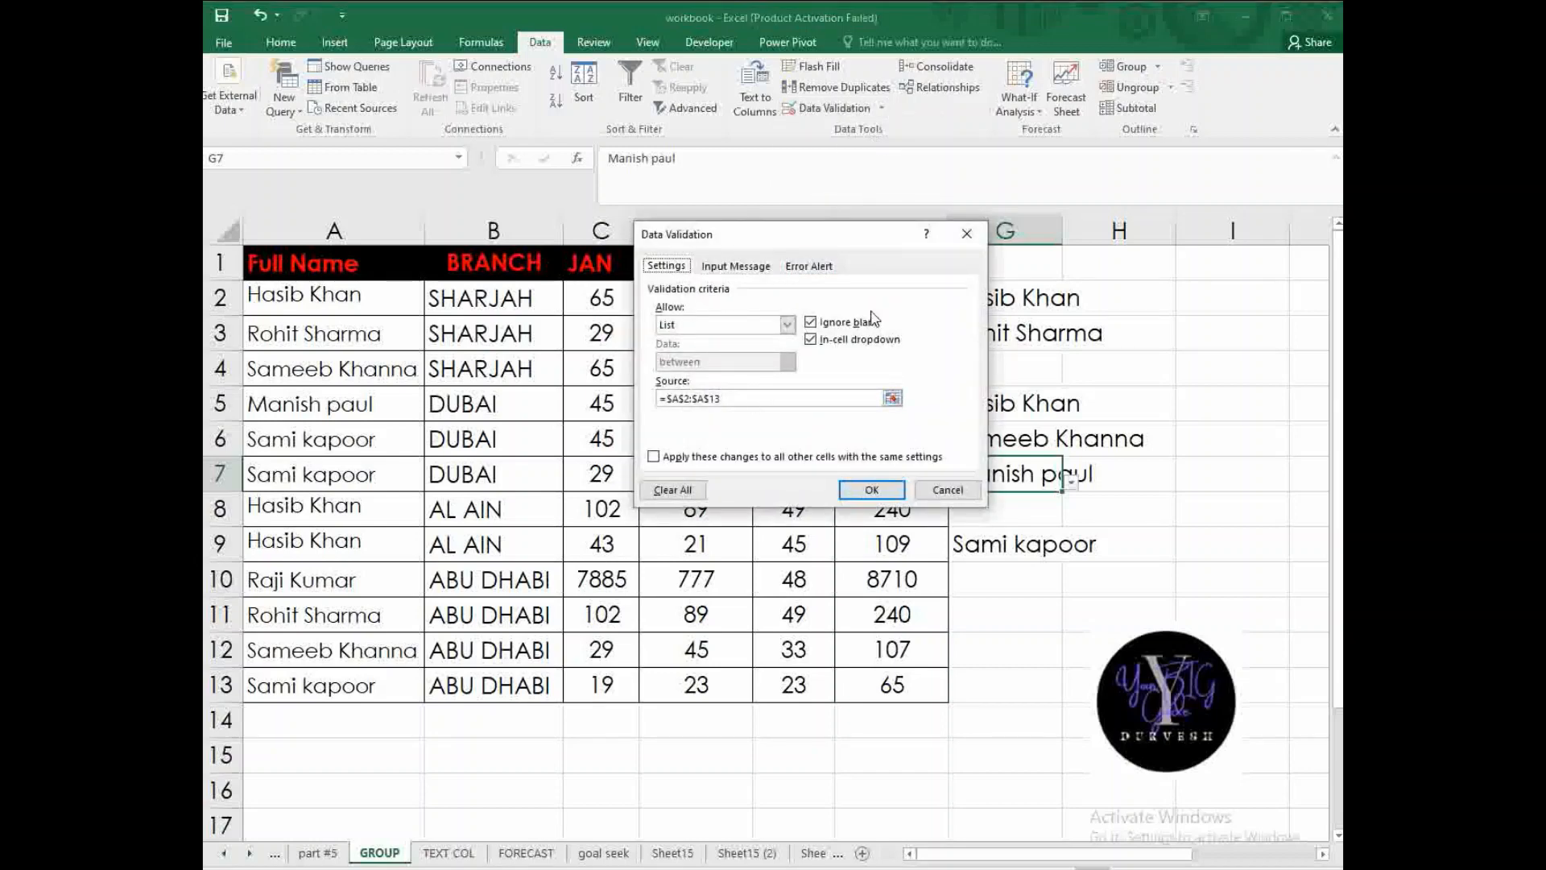
pyautogui.click(749, 268)
pyautogui.click(809, 266)
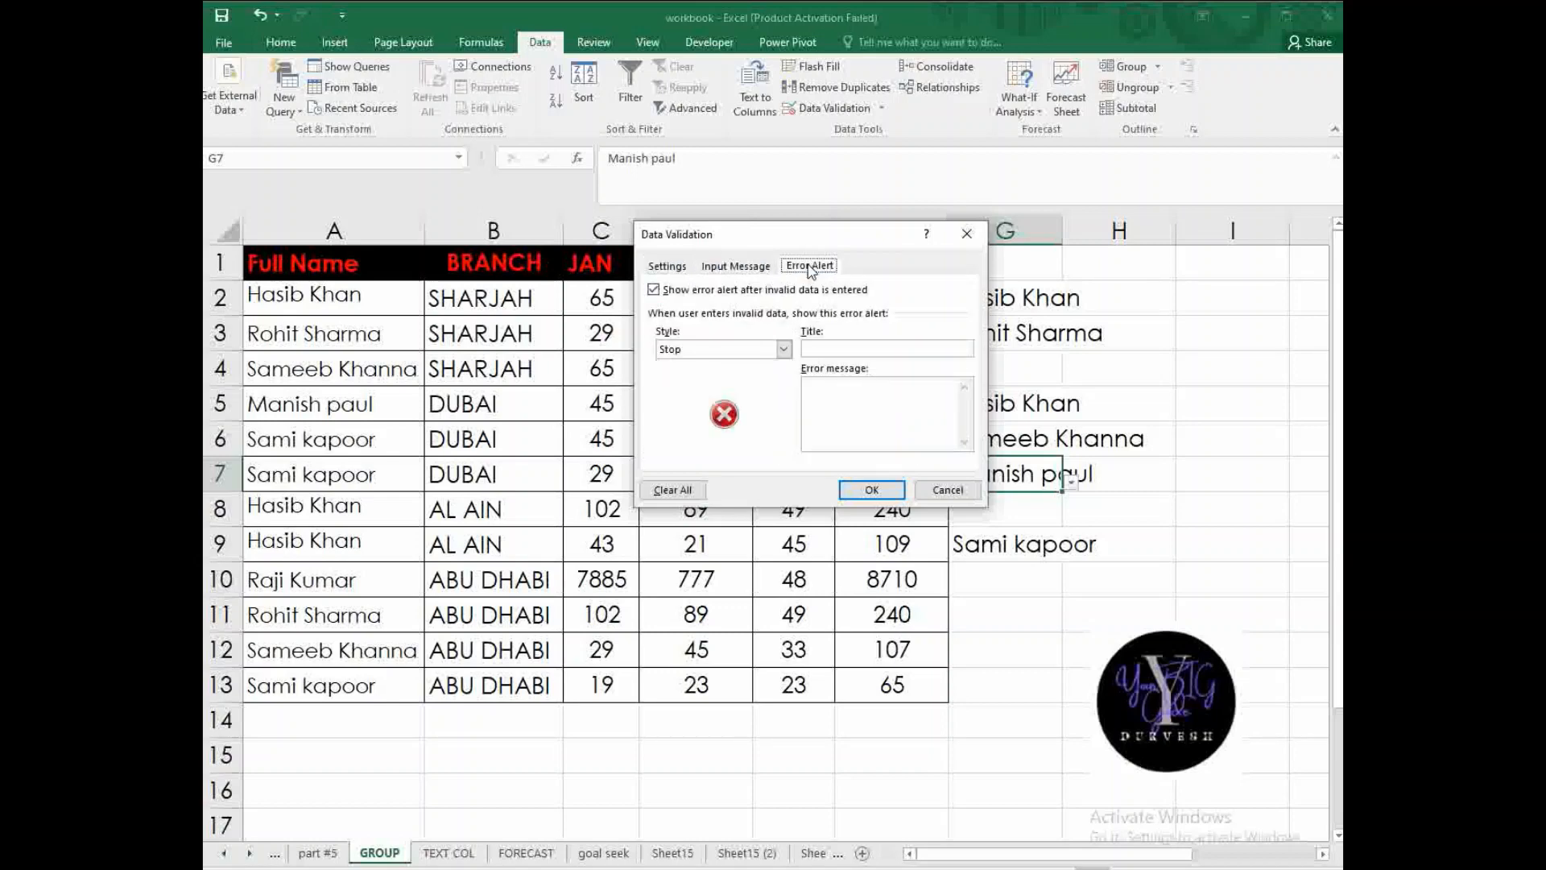
pyautogui.click(681, 268)
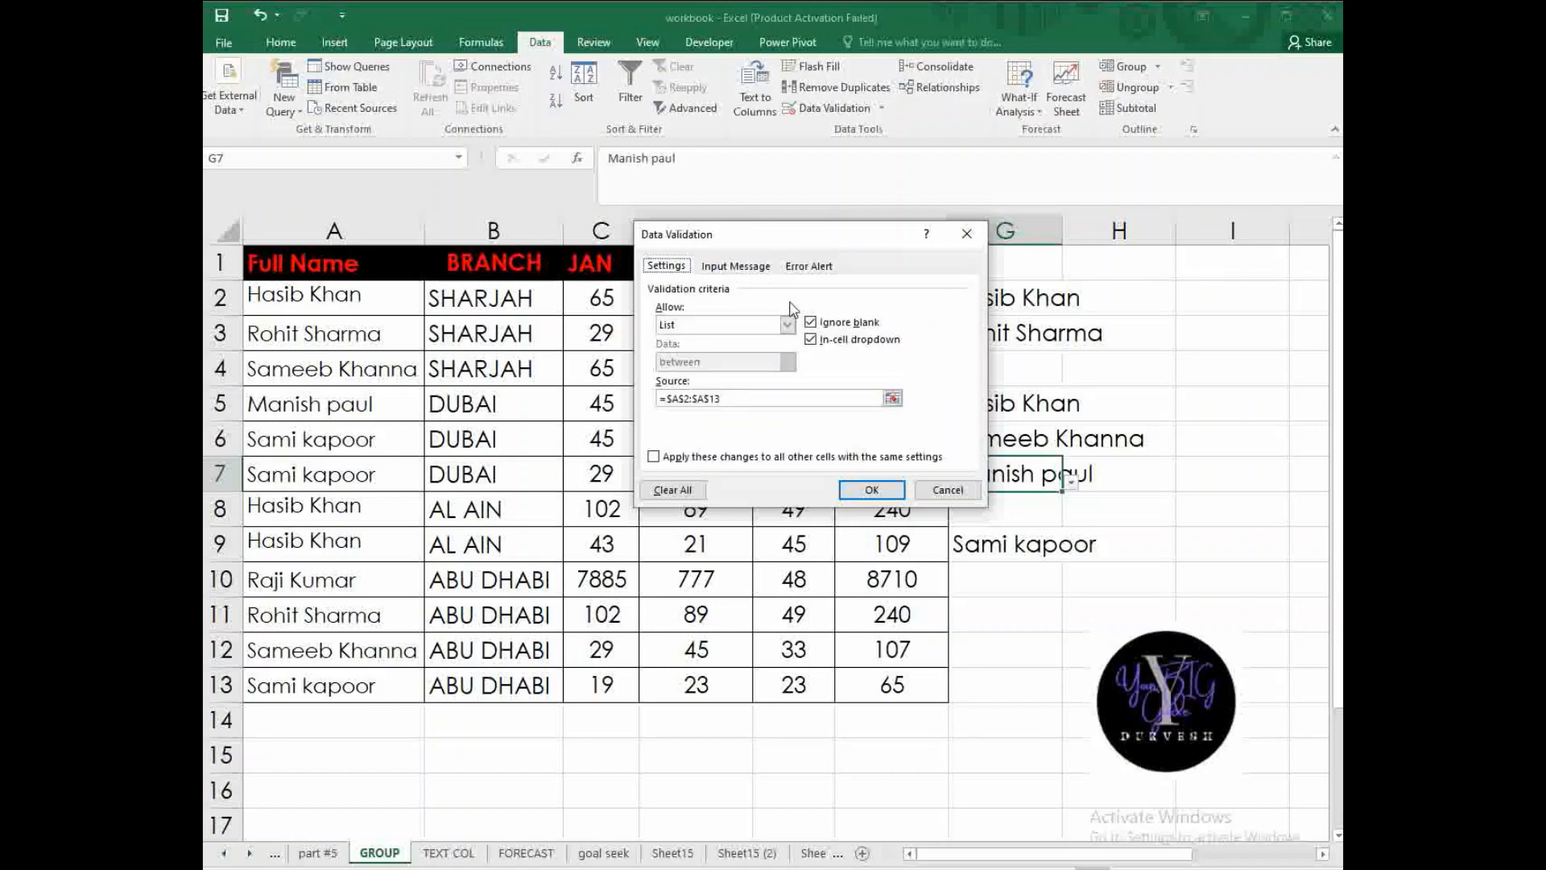
pyautogui.click(739, 398)
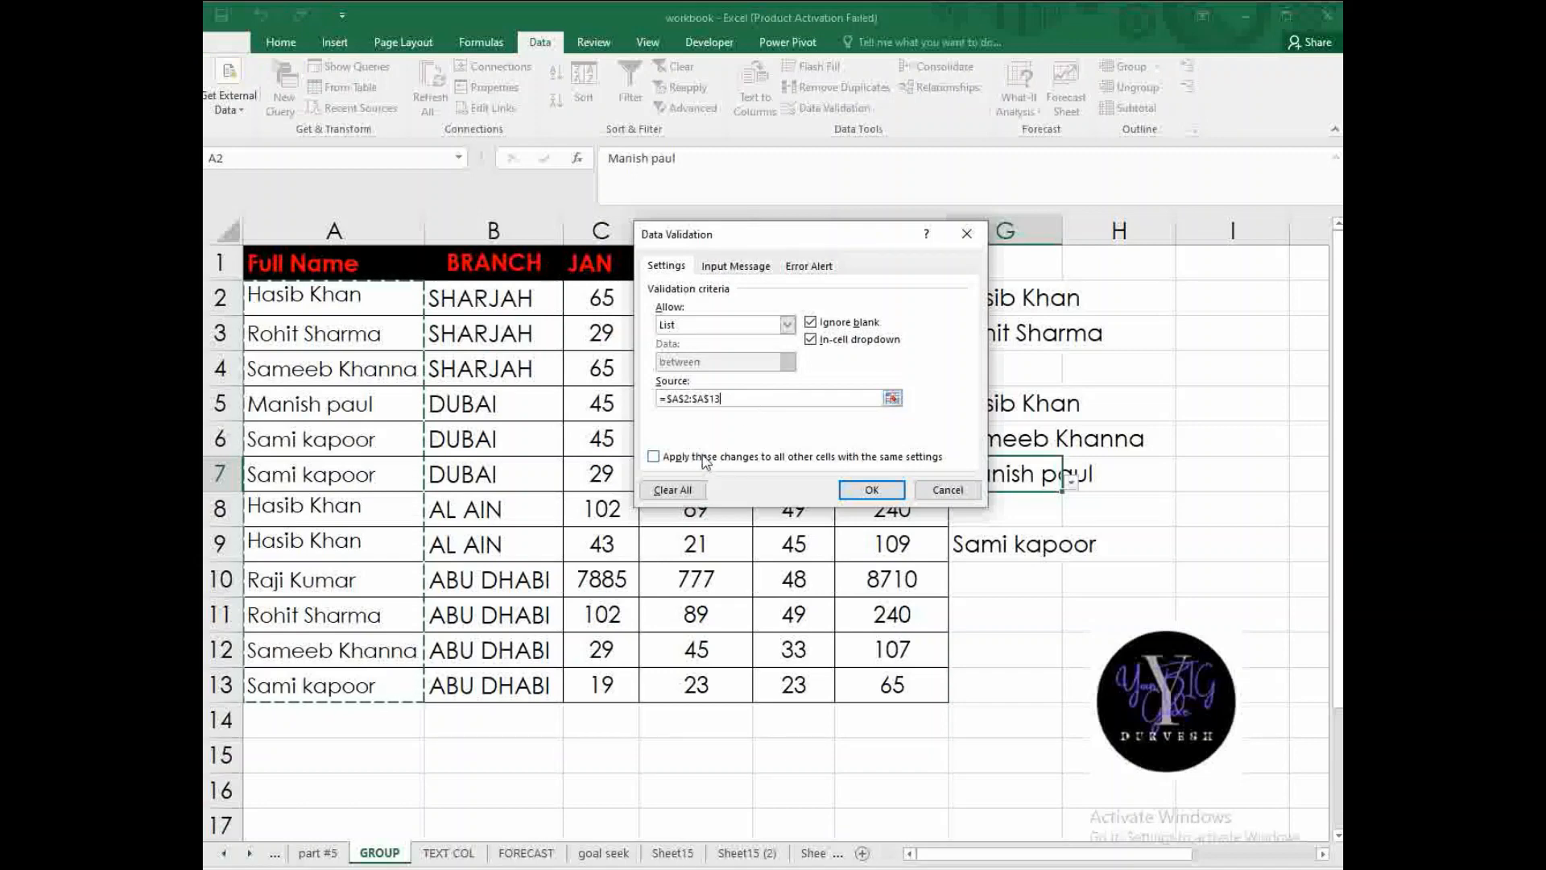
pyautogui.press('BackSpace')
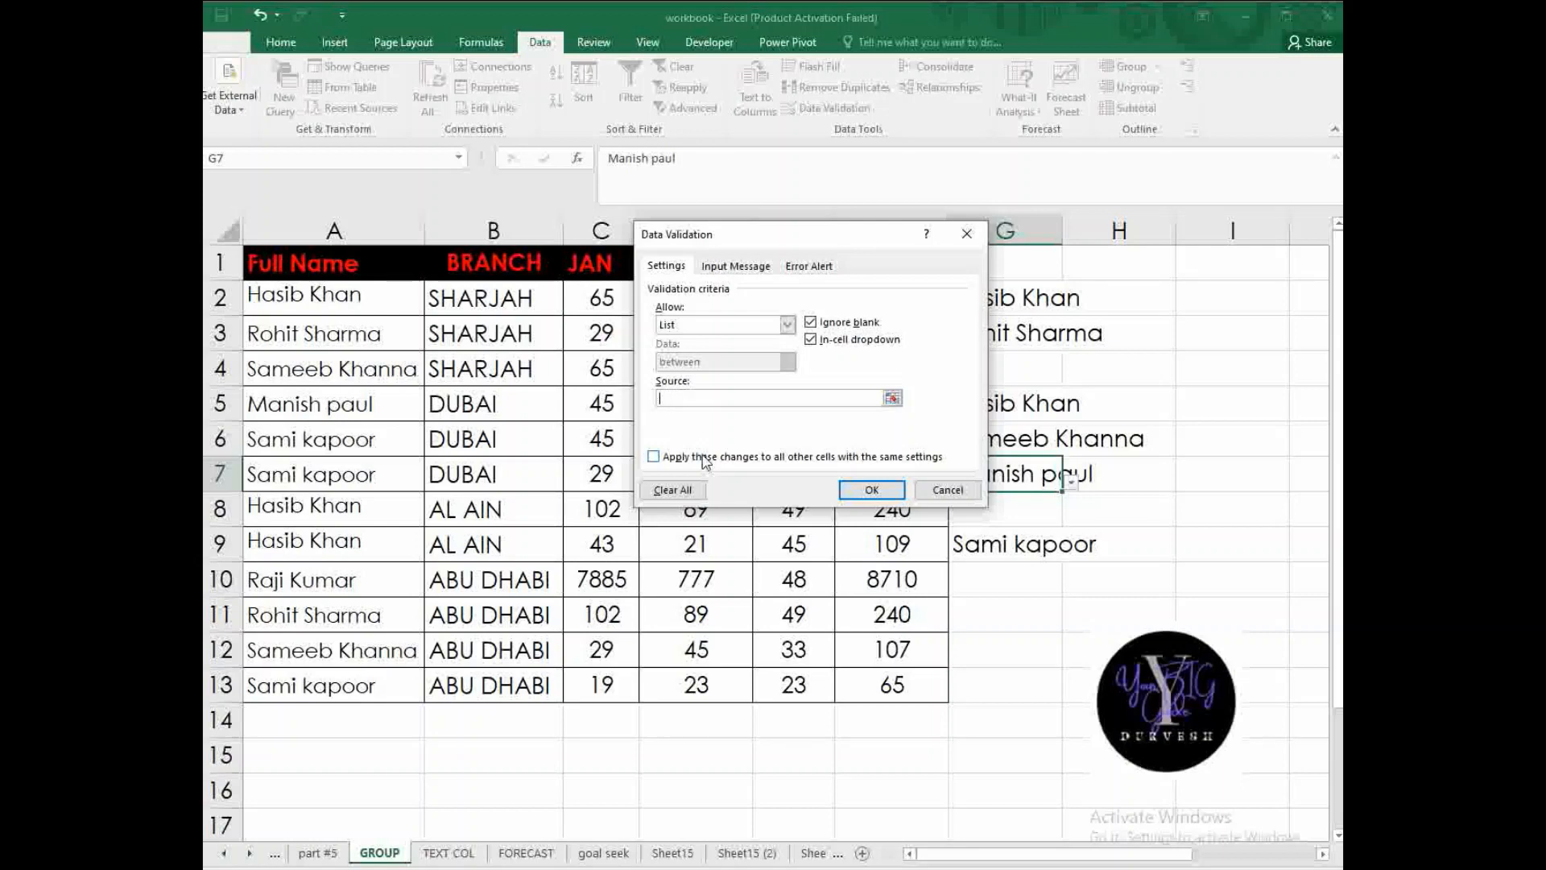
pyautogui.click(672, 489)
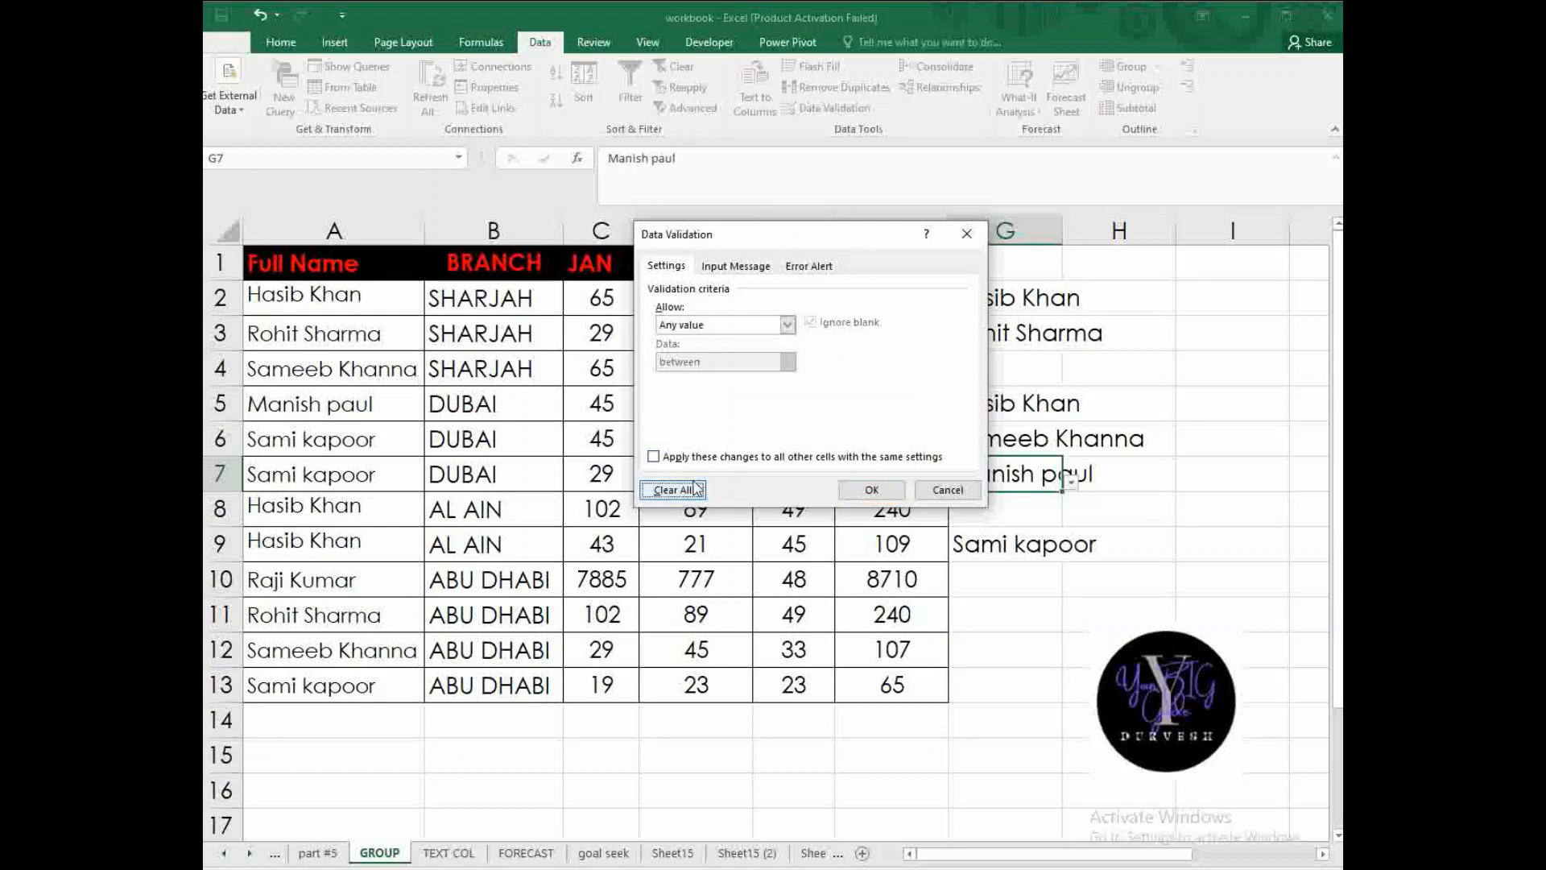
pyautogui.click(871, 489)
pyautogui.click(1020, 594)
pyautogui.click(1046, 369)
pyautogui.click(983, 299)
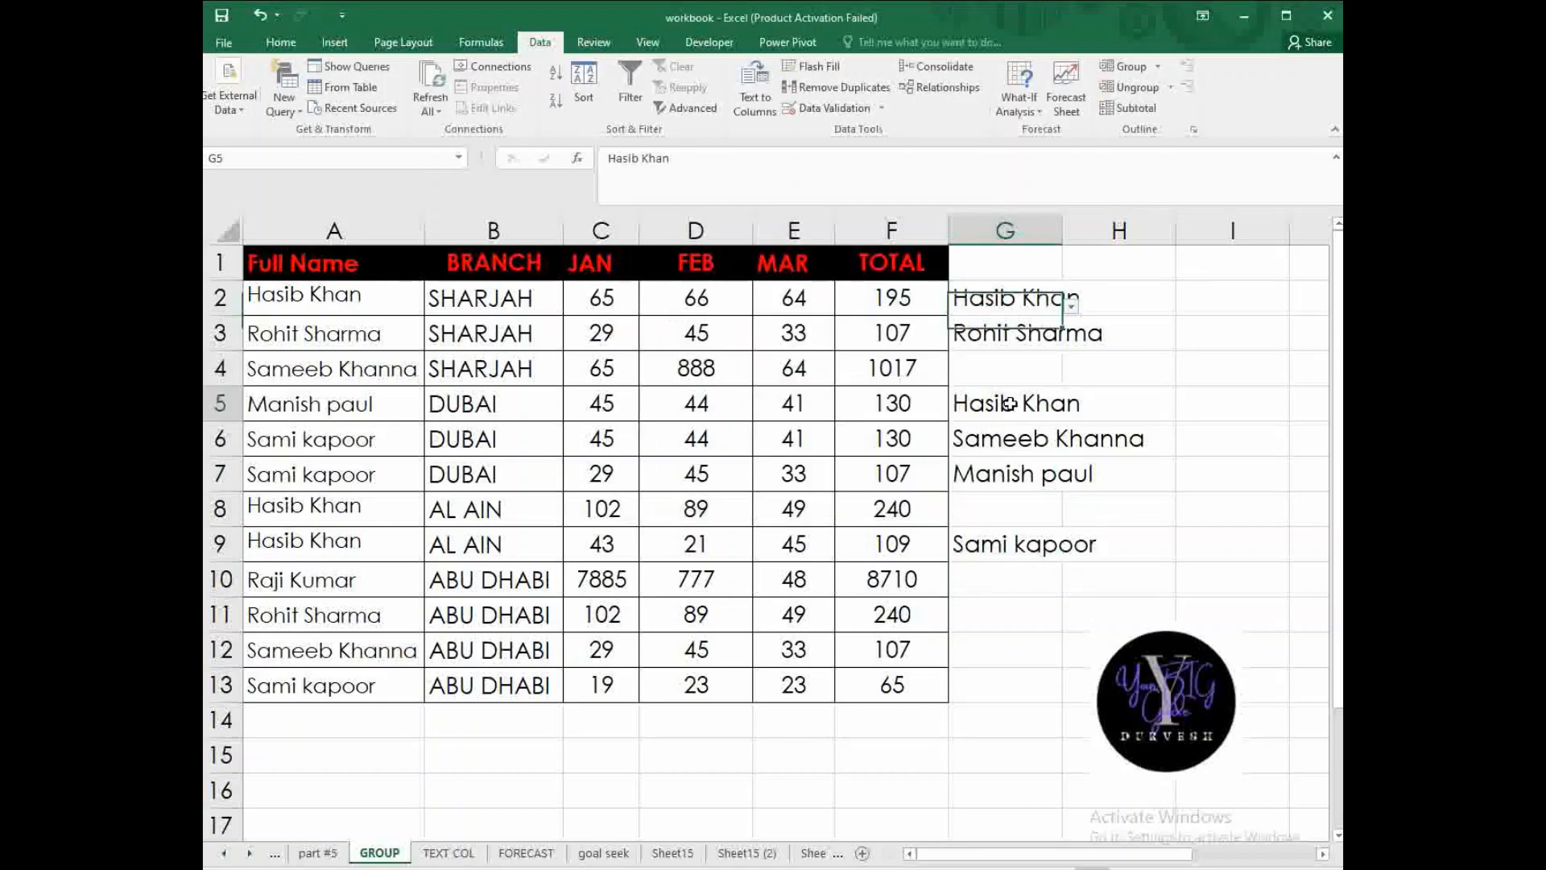
pyautogui.click(1006, 403)
pyautogui.click(1002, 439)
pyautogui.click(1061, 480)
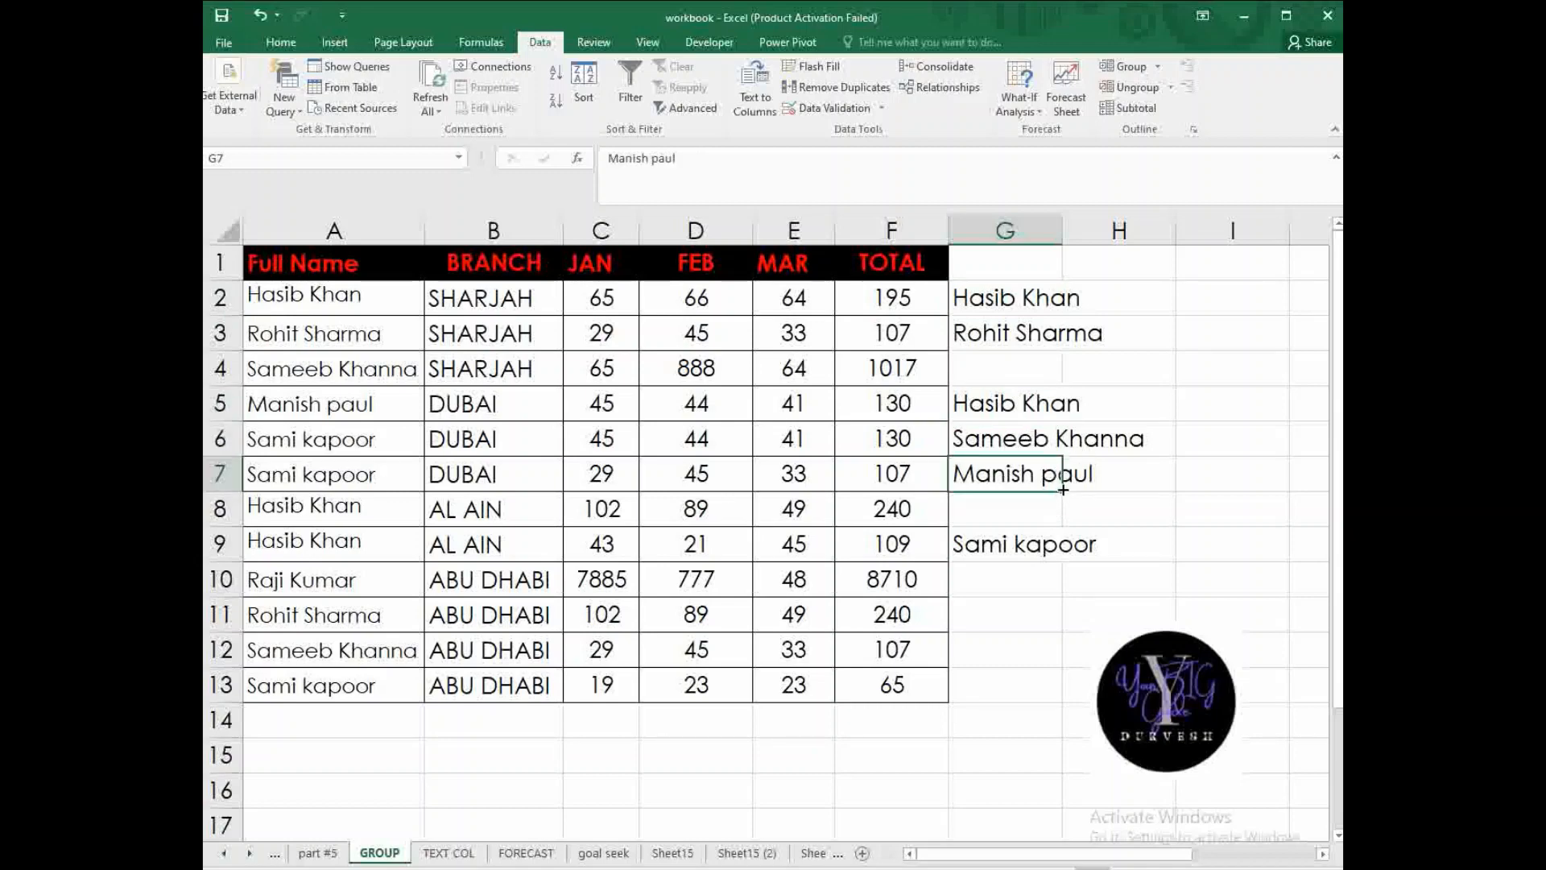
pyautogui.moveTo(1063, 490); pyautogui.dragTo(1058, 298)
pyautogui.click(1099, 392)
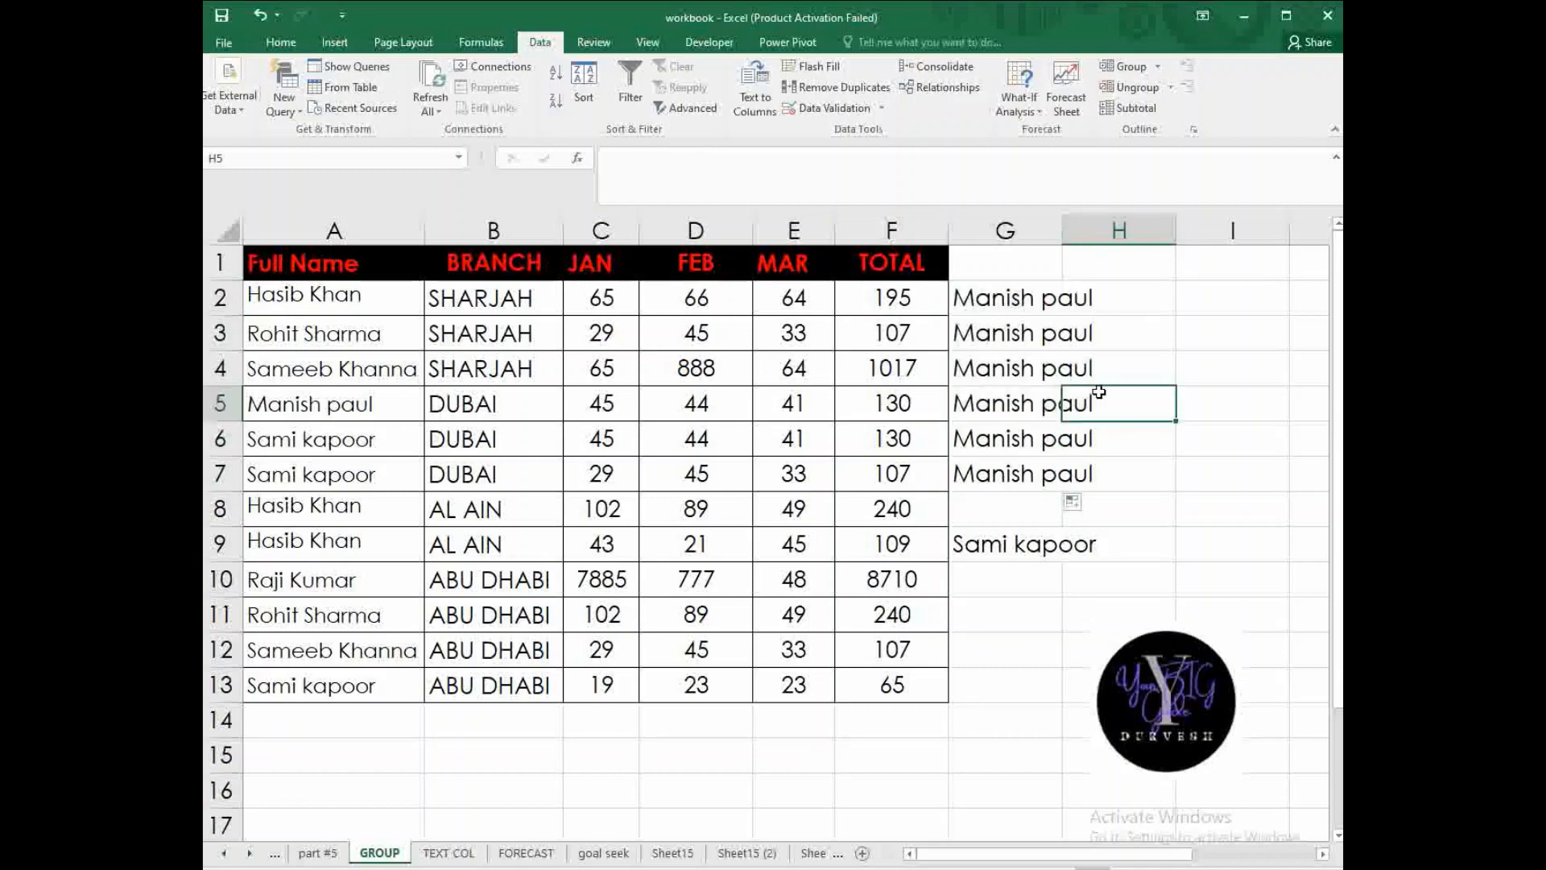
pyautogui.click(1038, 312)
pyautogui.click(1037, 370)
pyautogui.click(1032, 401)
pyautogui.click(1045, 479)
pyautogui.click(1053, 536)
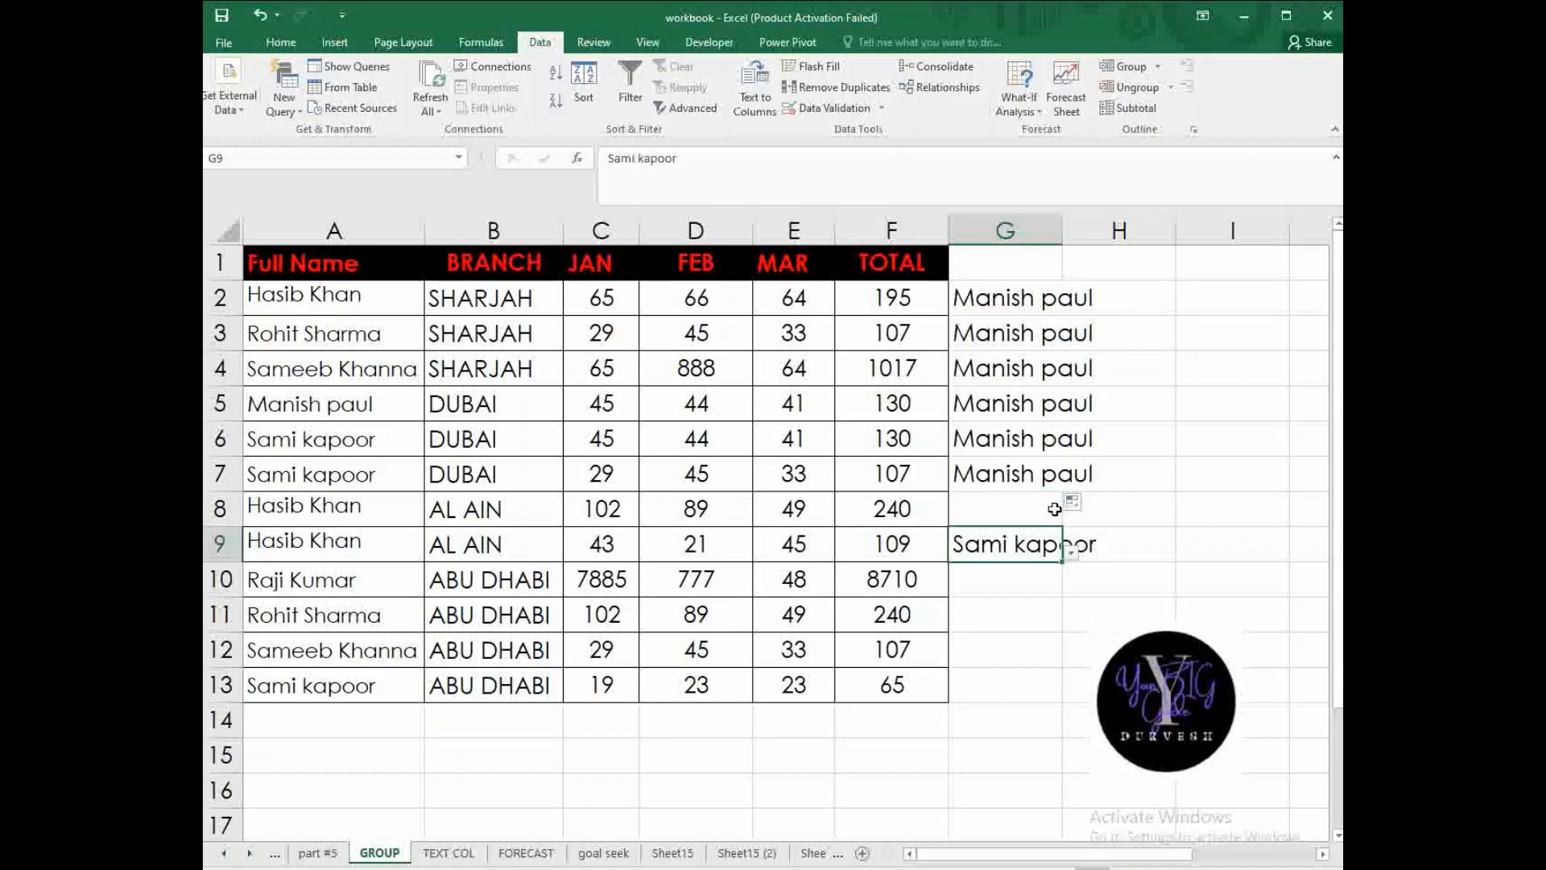
pyautogui.click(1039, 439)
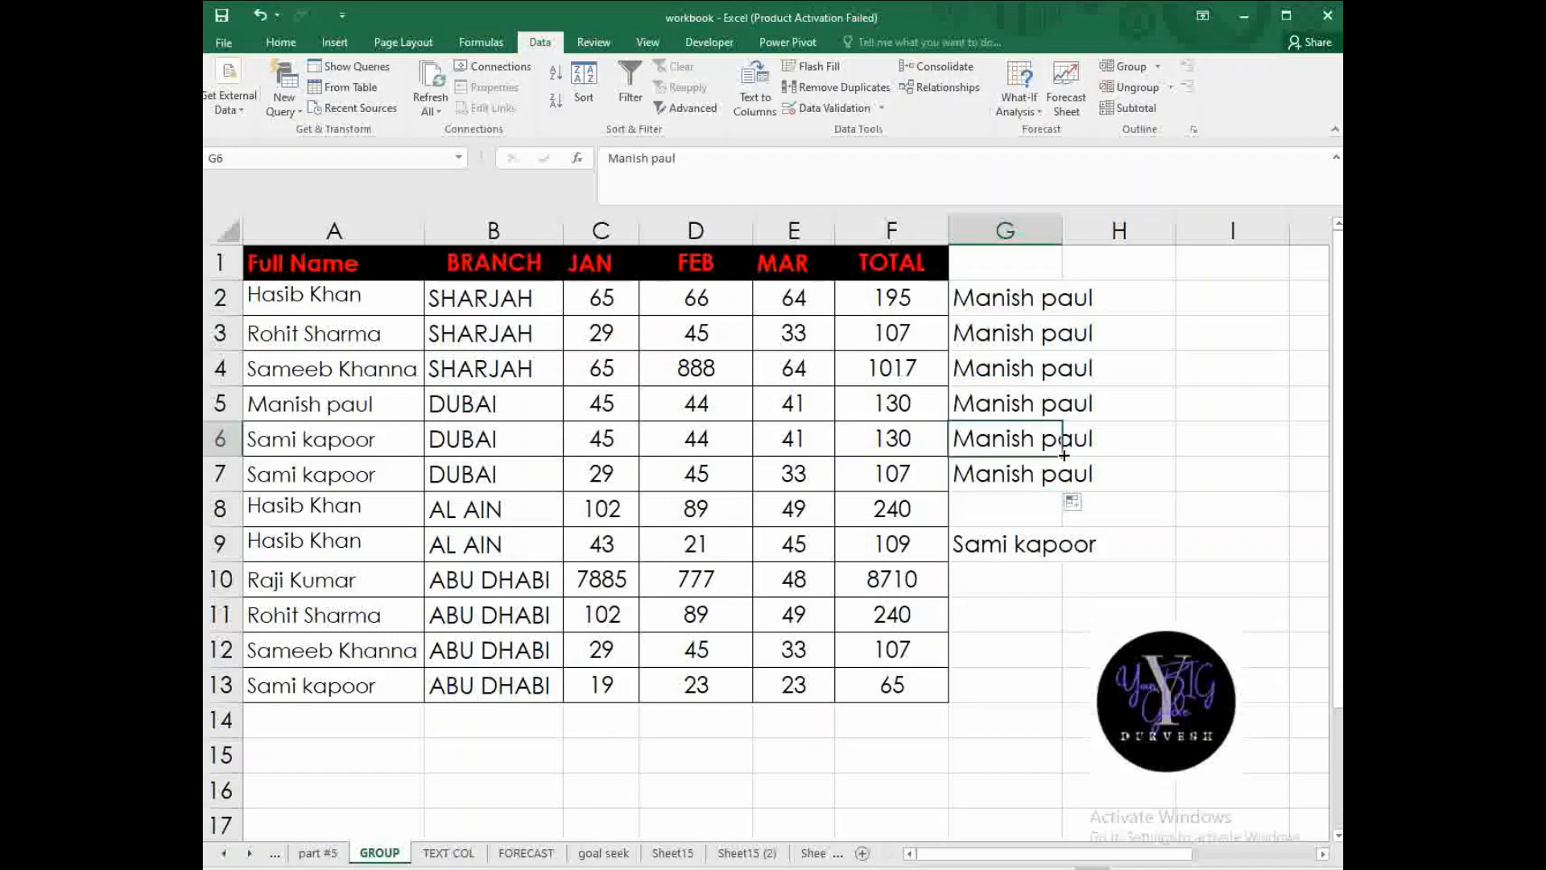
pyautogui.moveTo(1064, 455); pyautogui.dragTo(1063, 608)
# - Clear the contents of the entire column G
pyautogui.click(1017, 232)
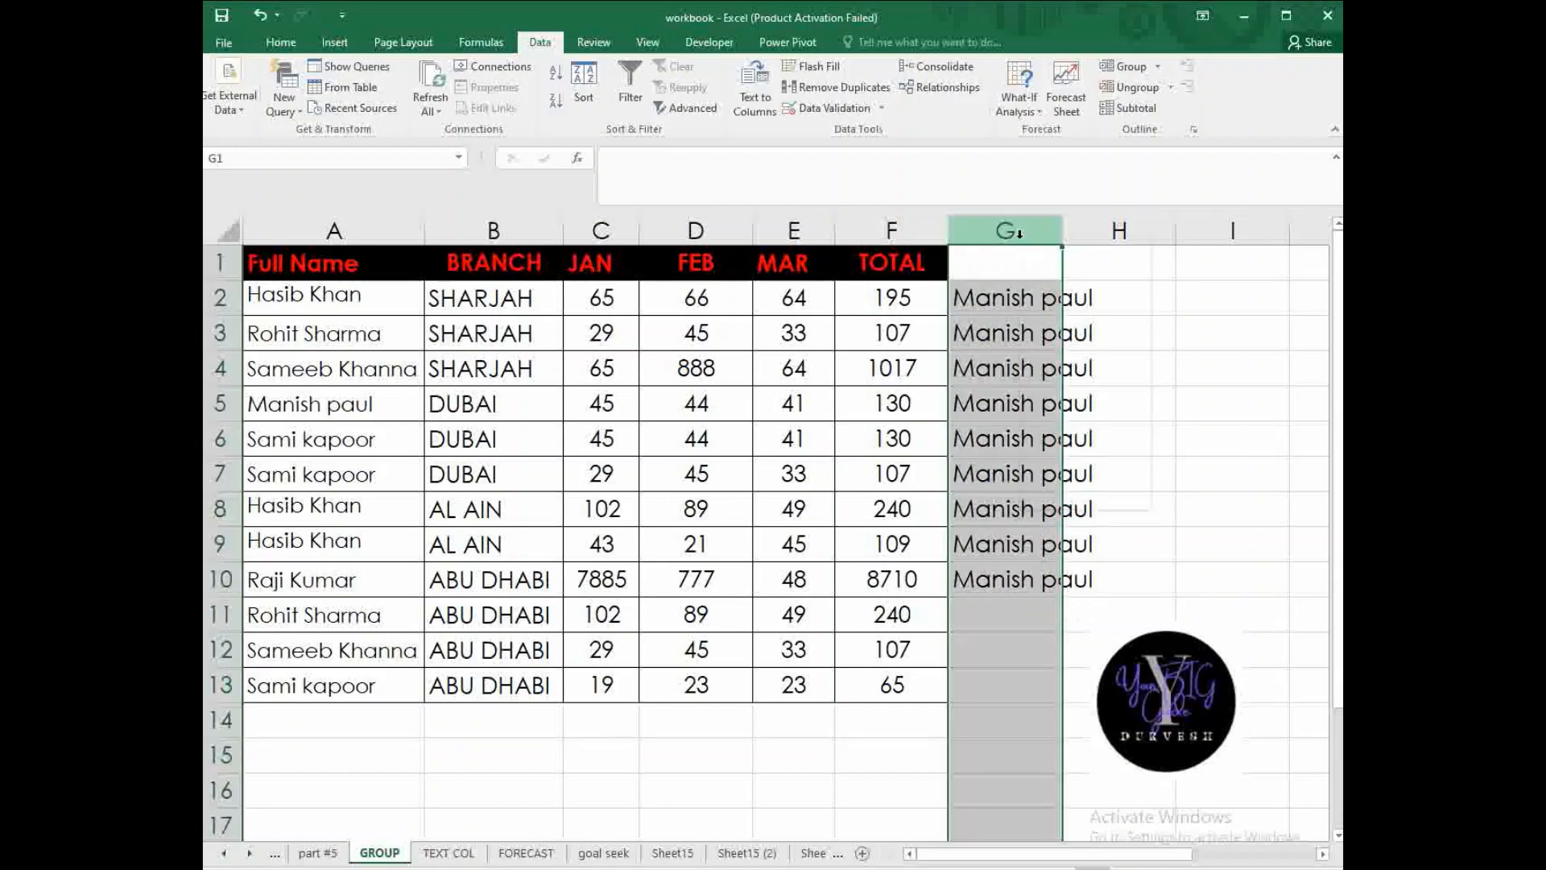
pyautogui.rightClick(1018, 232)
pyautogui.click(1125, 400)
pyautogui.click(1004, 439)
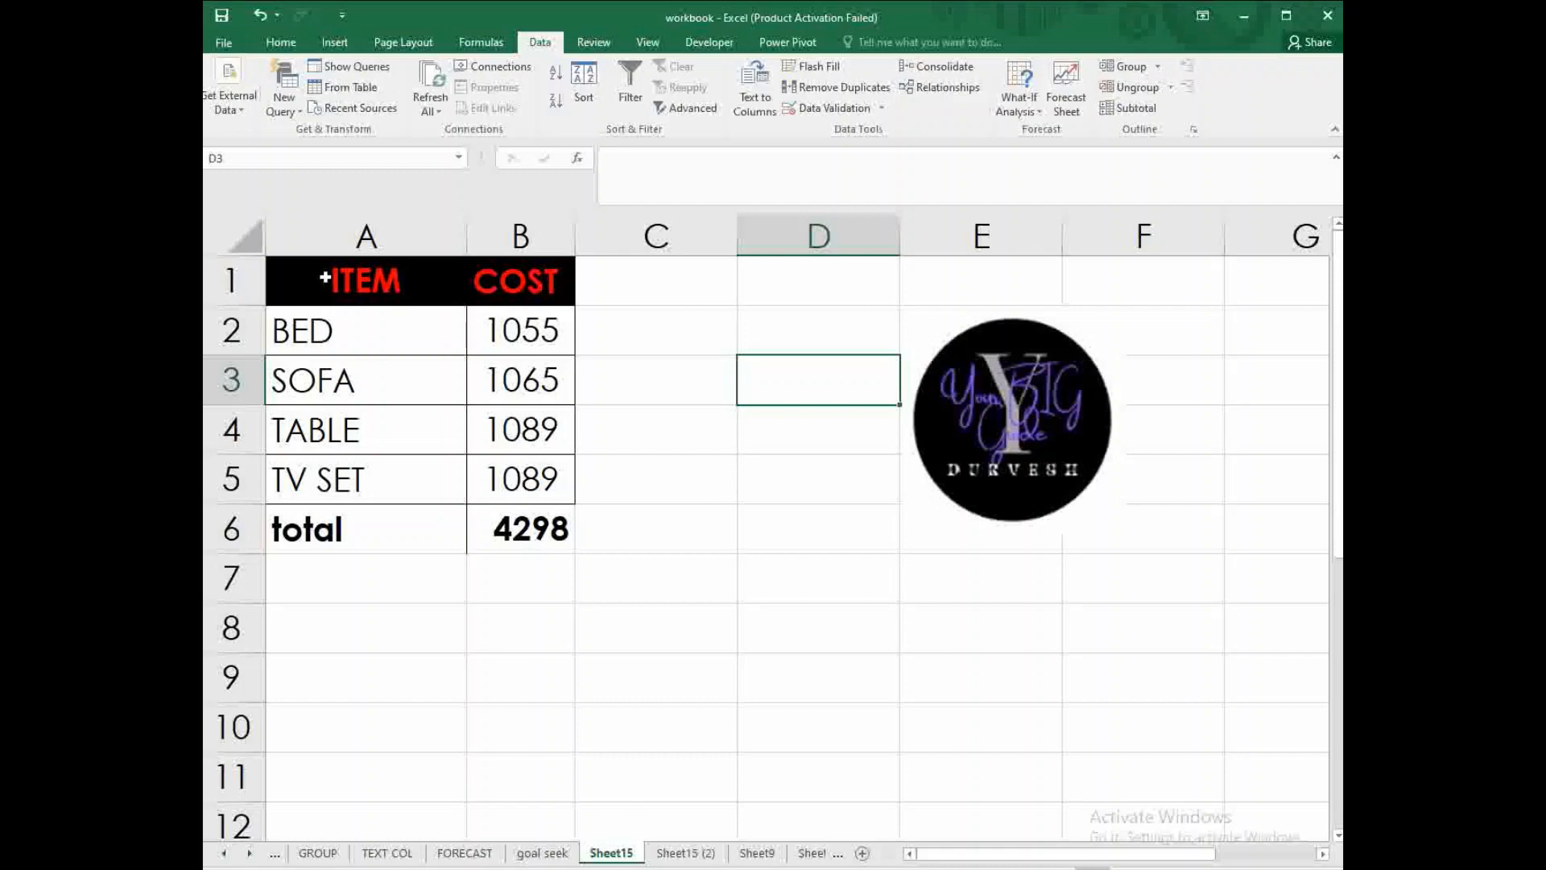
# - Review the A1:B6 ITEM/COST table on Sheet15, then Sheet15 (2), ending on blank Sheet9
pyautogui.moveTo(325, 277); pyautogui.dragTo(515, 548)
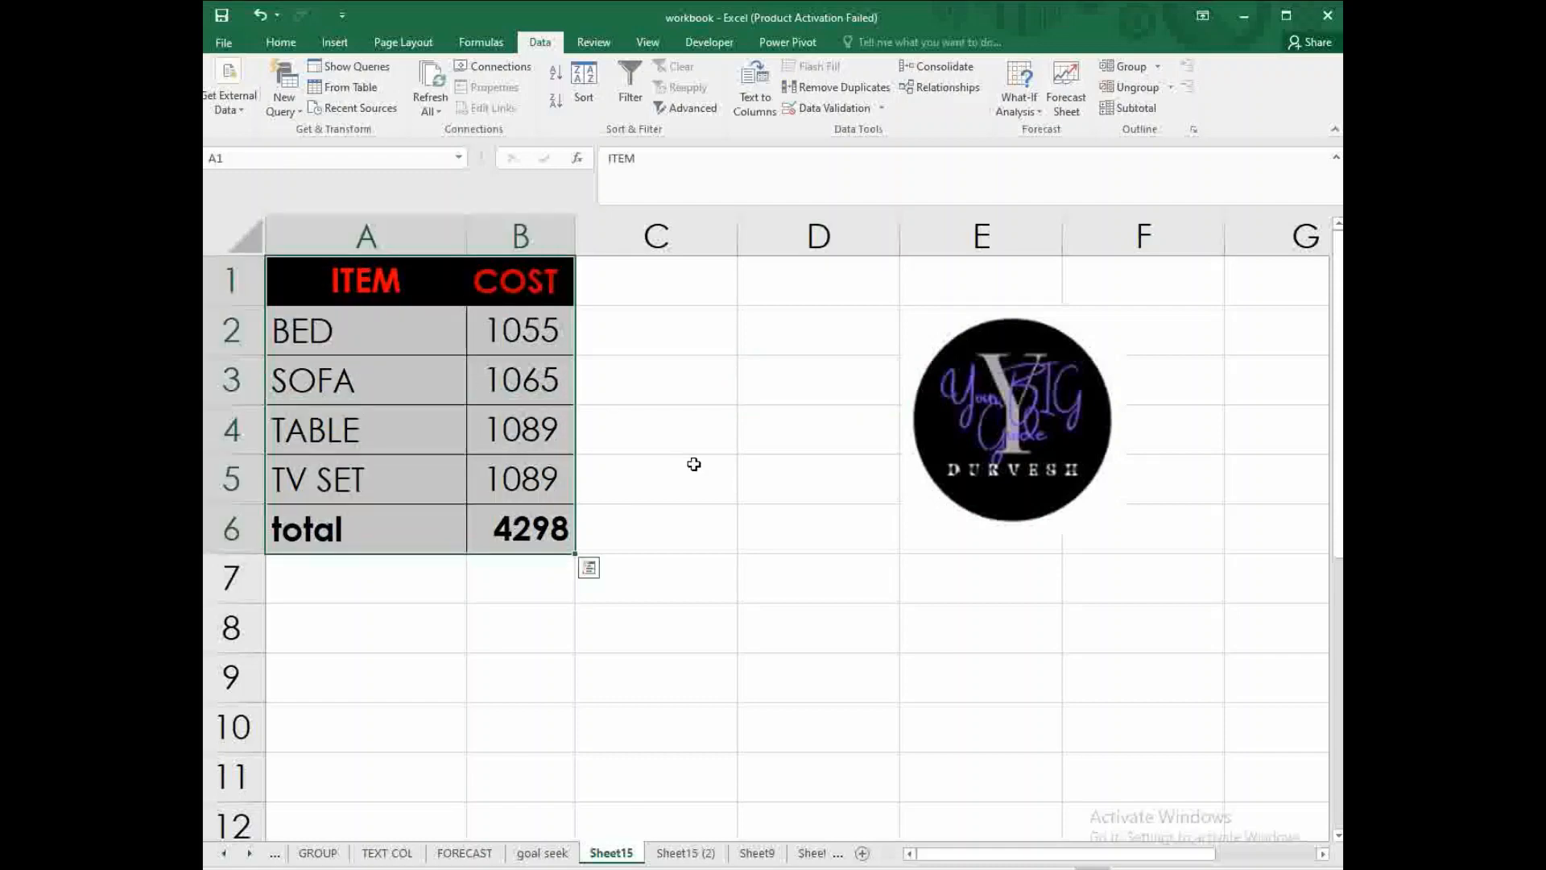
pyautogui.moveTo(805, 480); pyautogui.dragTo(700, 483)
pyautogui.click(685, 853)
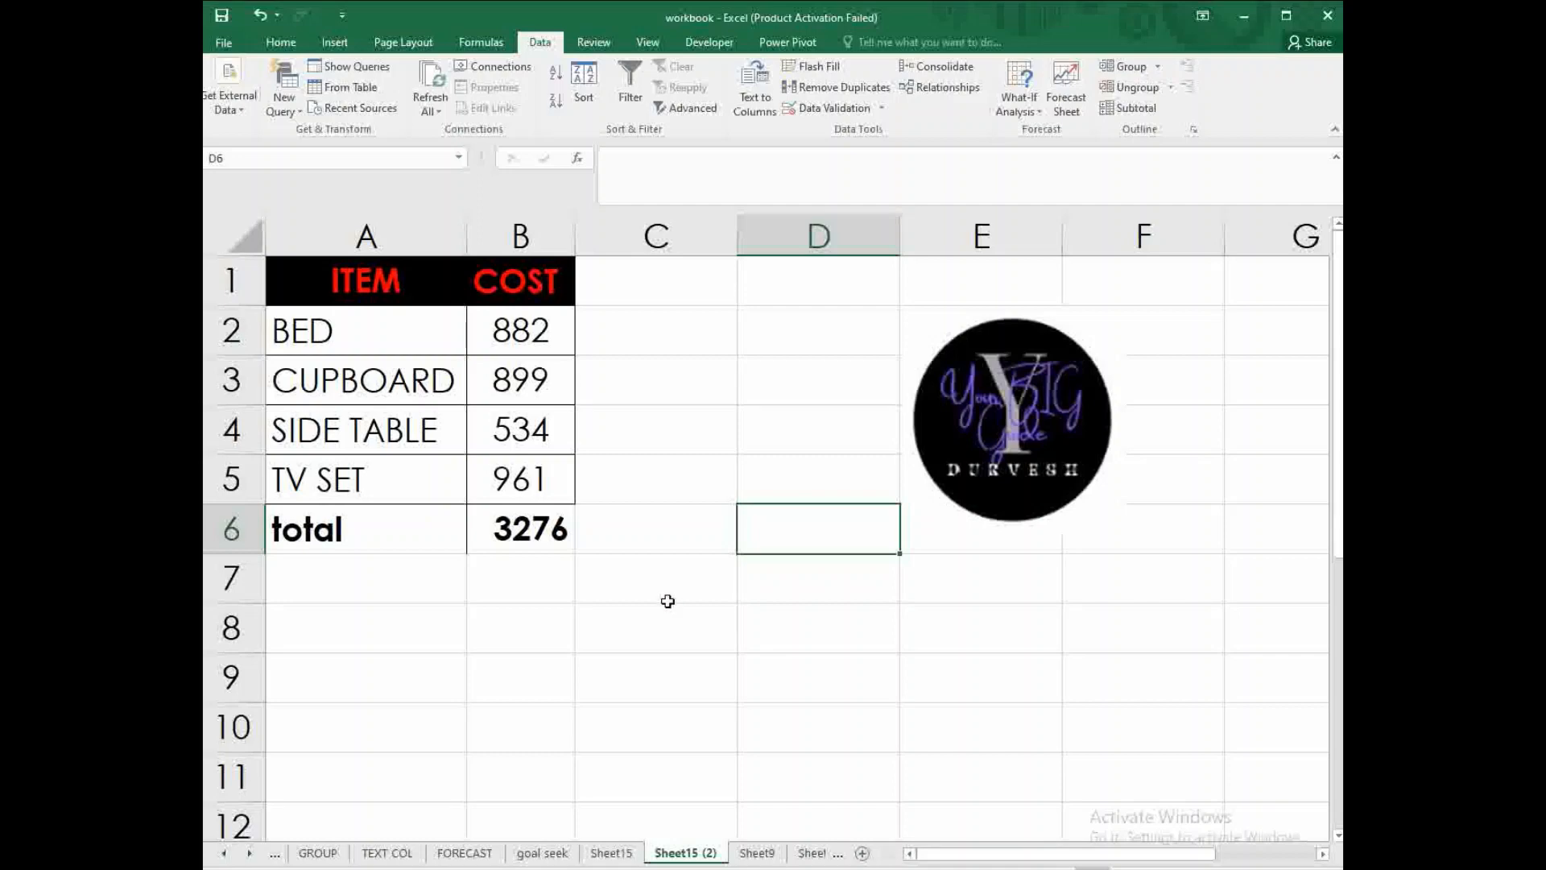
pyautogui.click(758, 854)
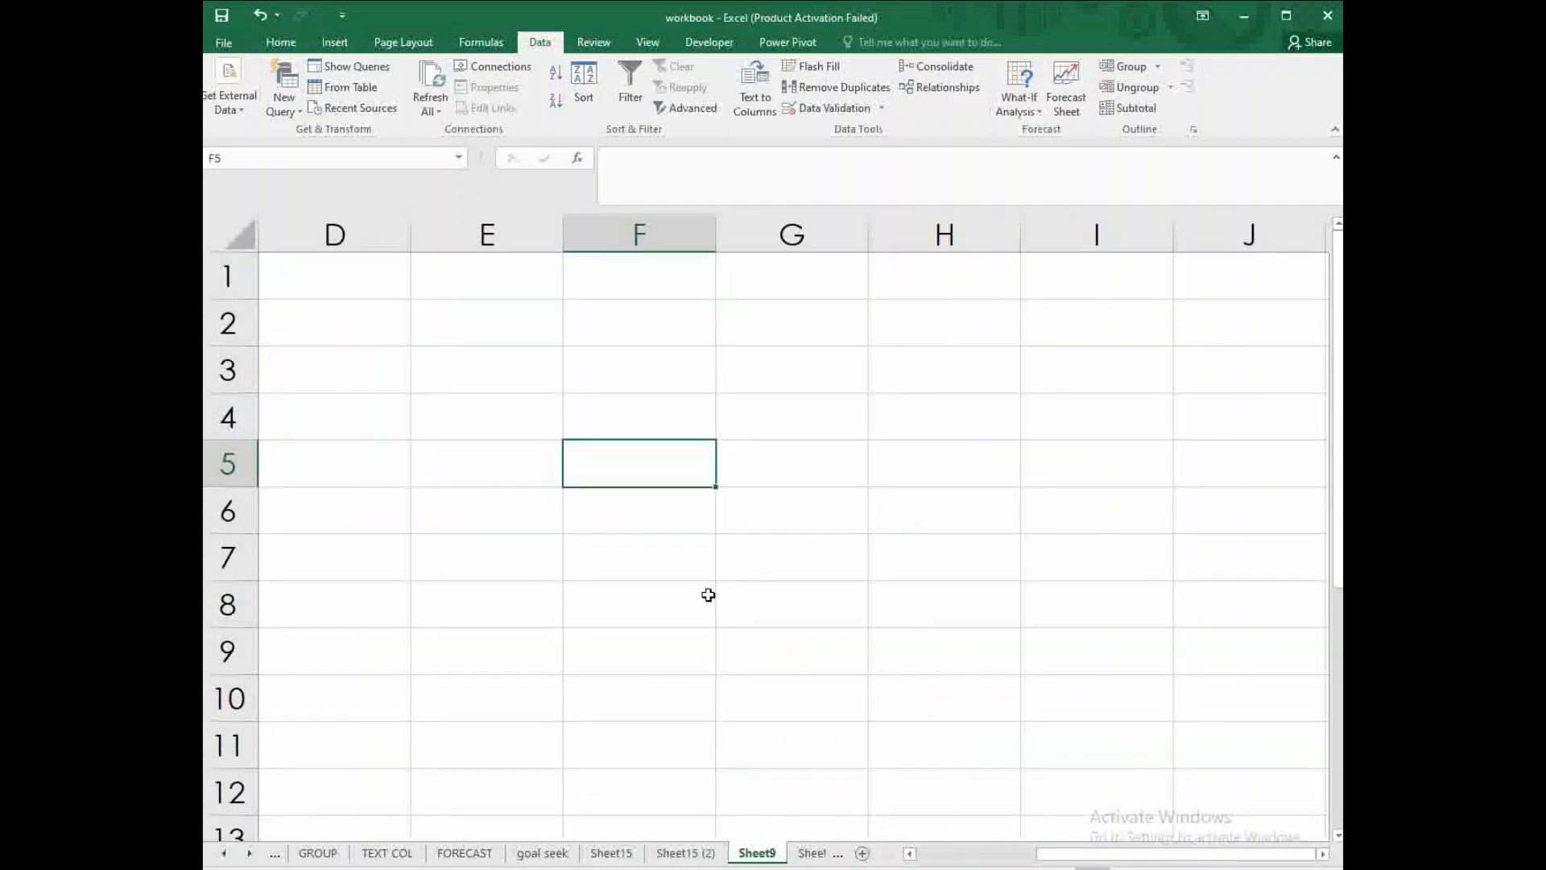
# - Start consolidating at Sheet9 D1 and remove the old Sheet15 and Sheet15 (2) references
pyautogui.click(317, 261)
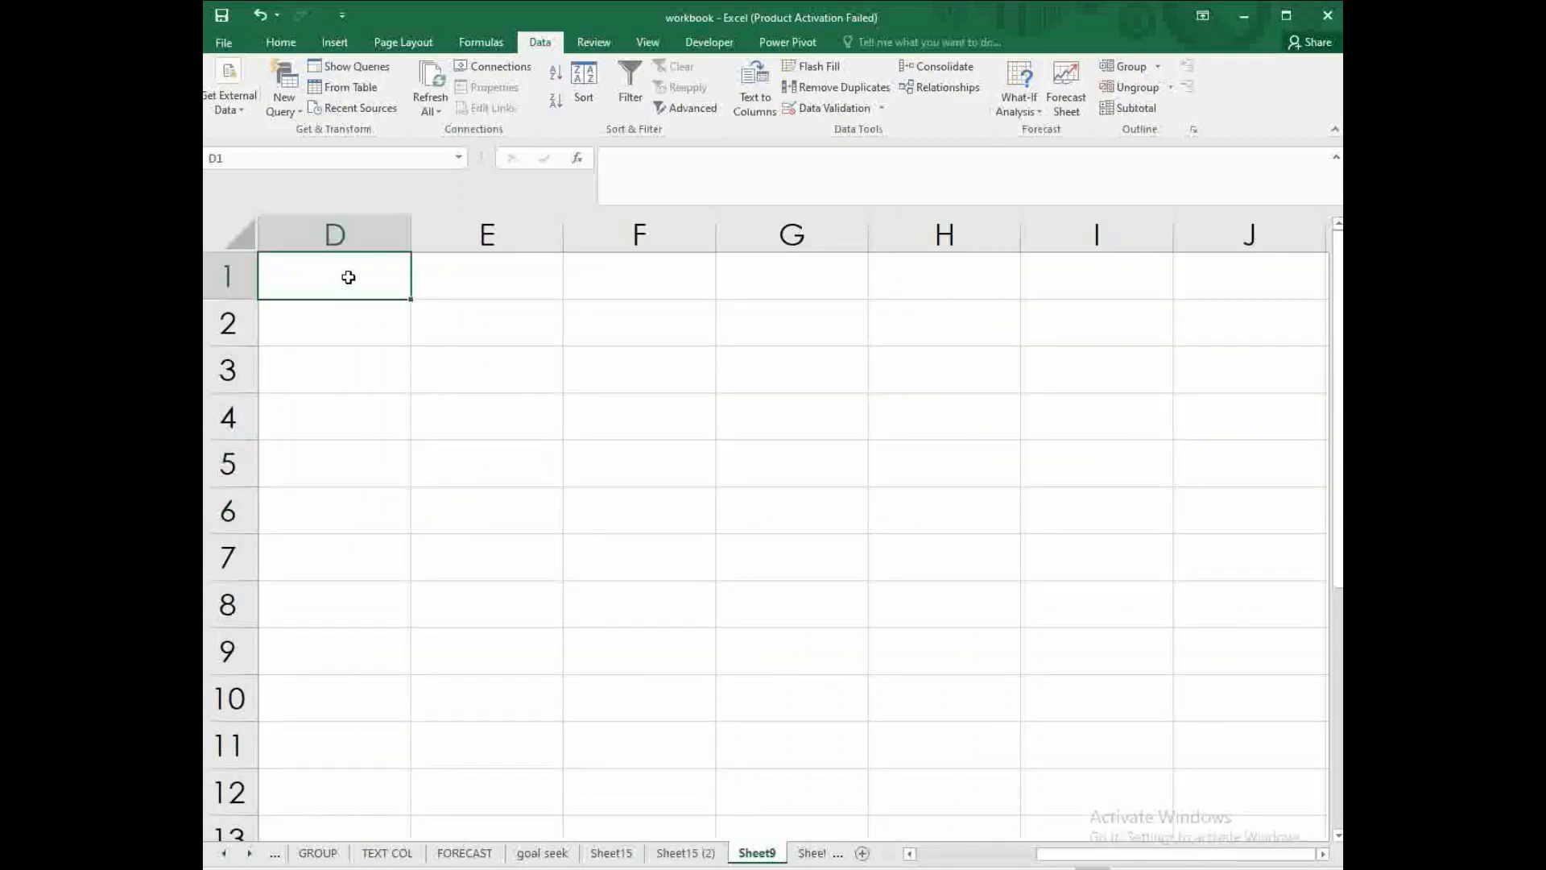
pyautogui.click(941, 68)
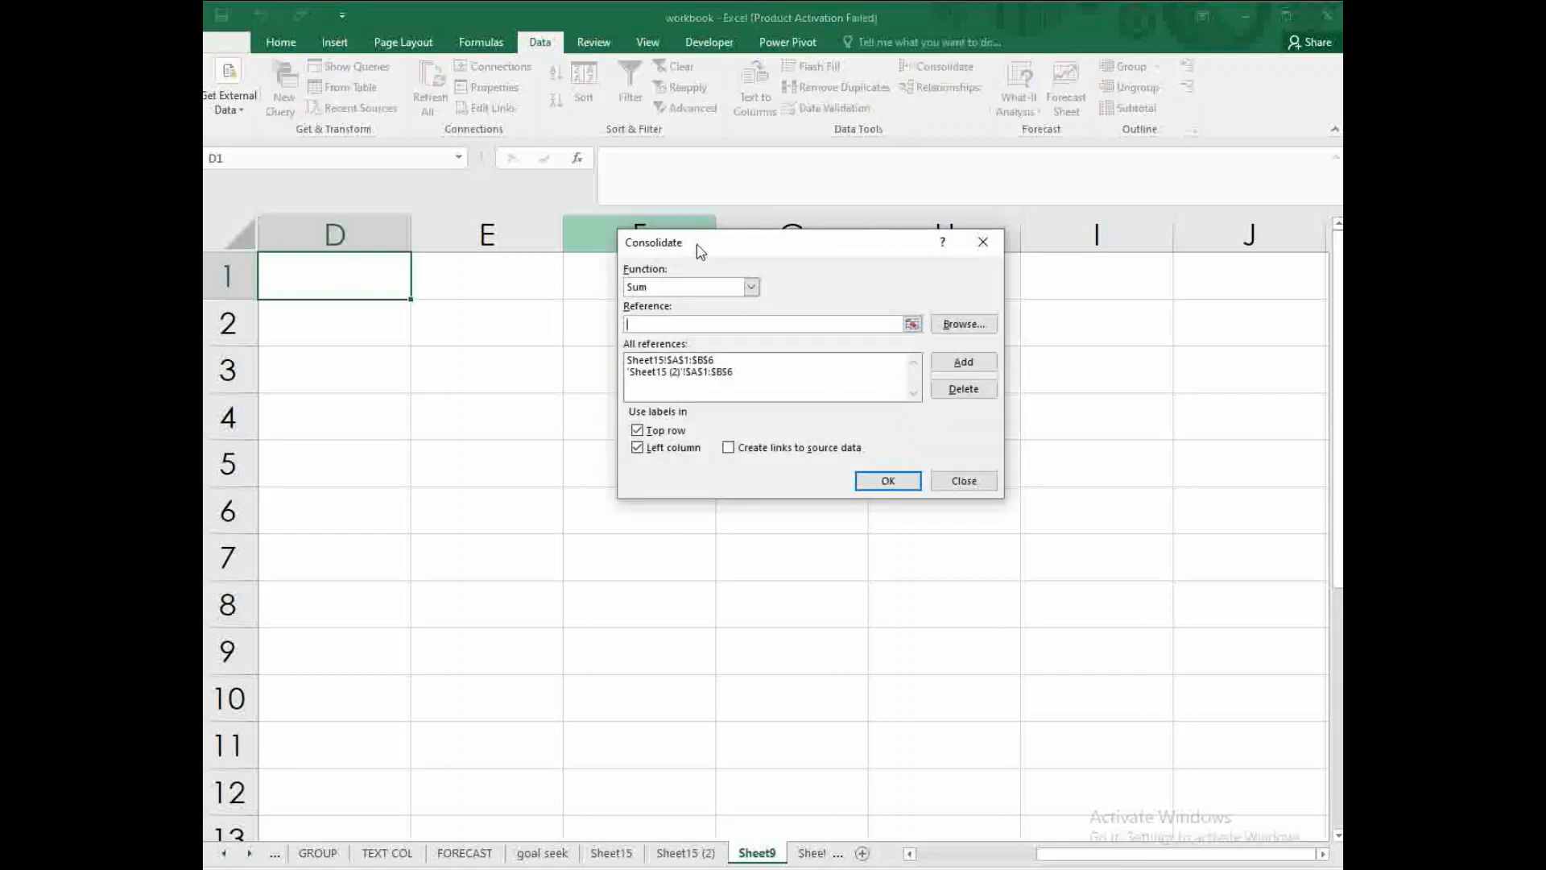
pyautogui.click(748, 372)
pyautogui.click(963, 389)
pyautogui.click(765, 362)
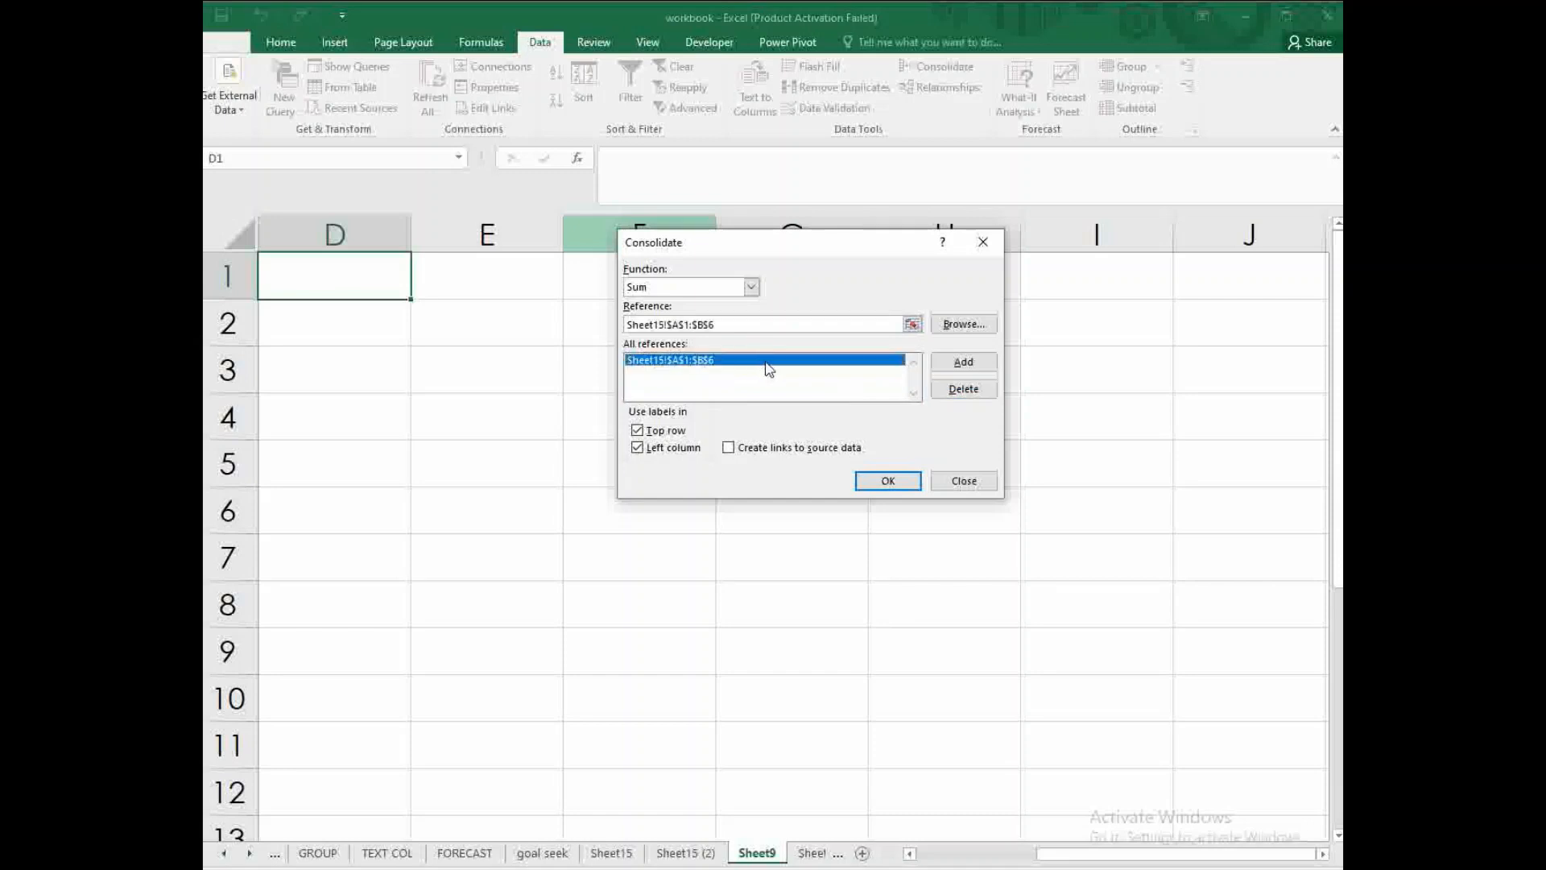
pyautogui.click(962, 389)
# - Add Sheet15!$A$1:$B$6 and 'Sheet15 (2)'!$A$1:$B$6 as sources and run the Sum consolidation
pyautogui.click(684, 323)
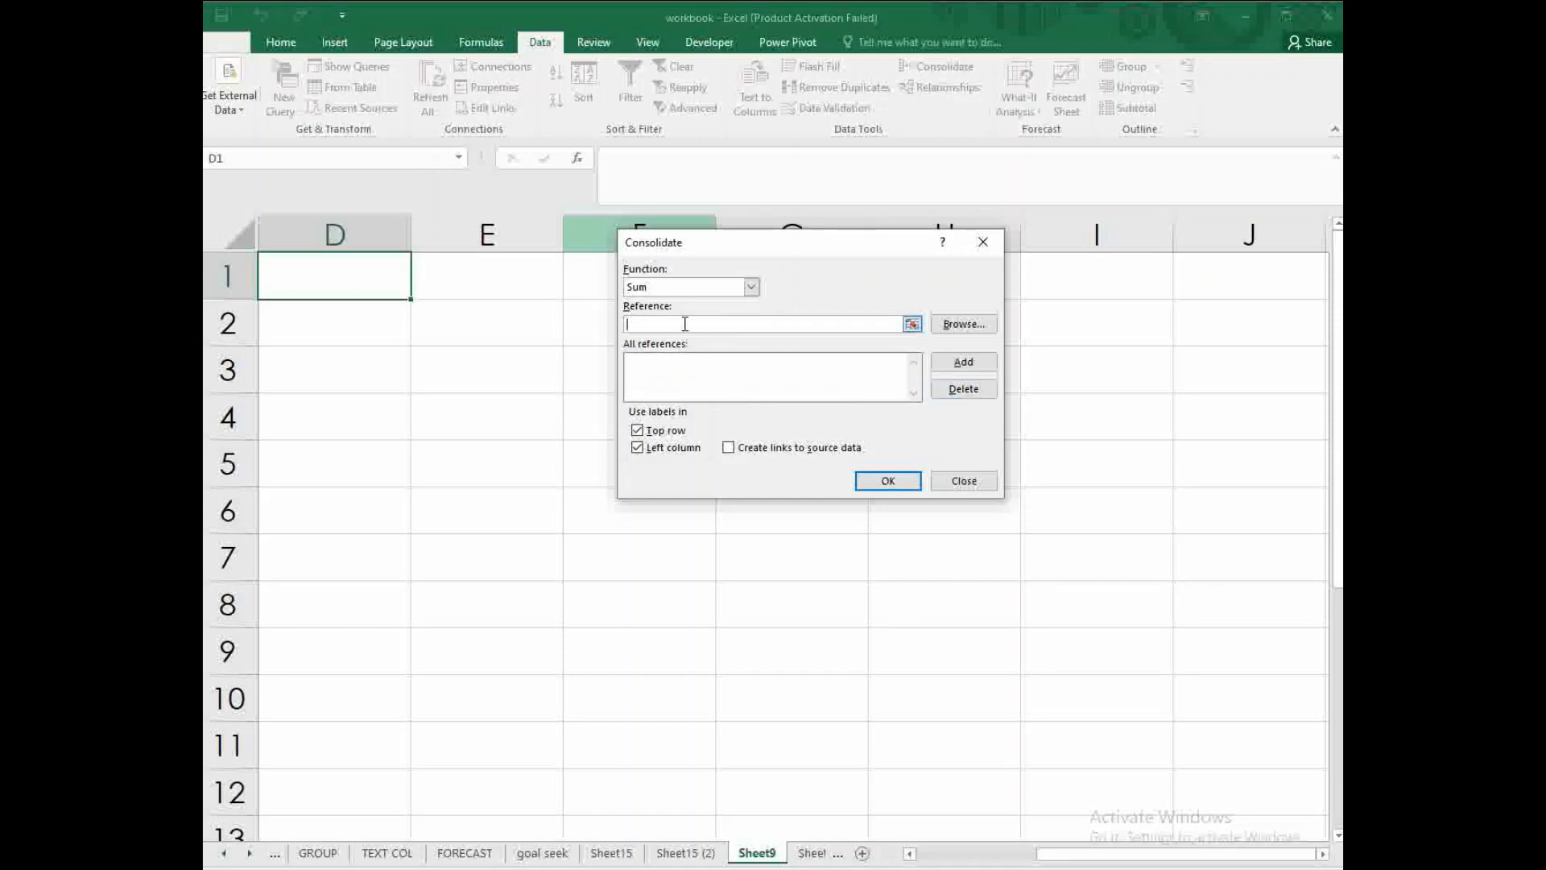
pyautogui.click(610, 853)
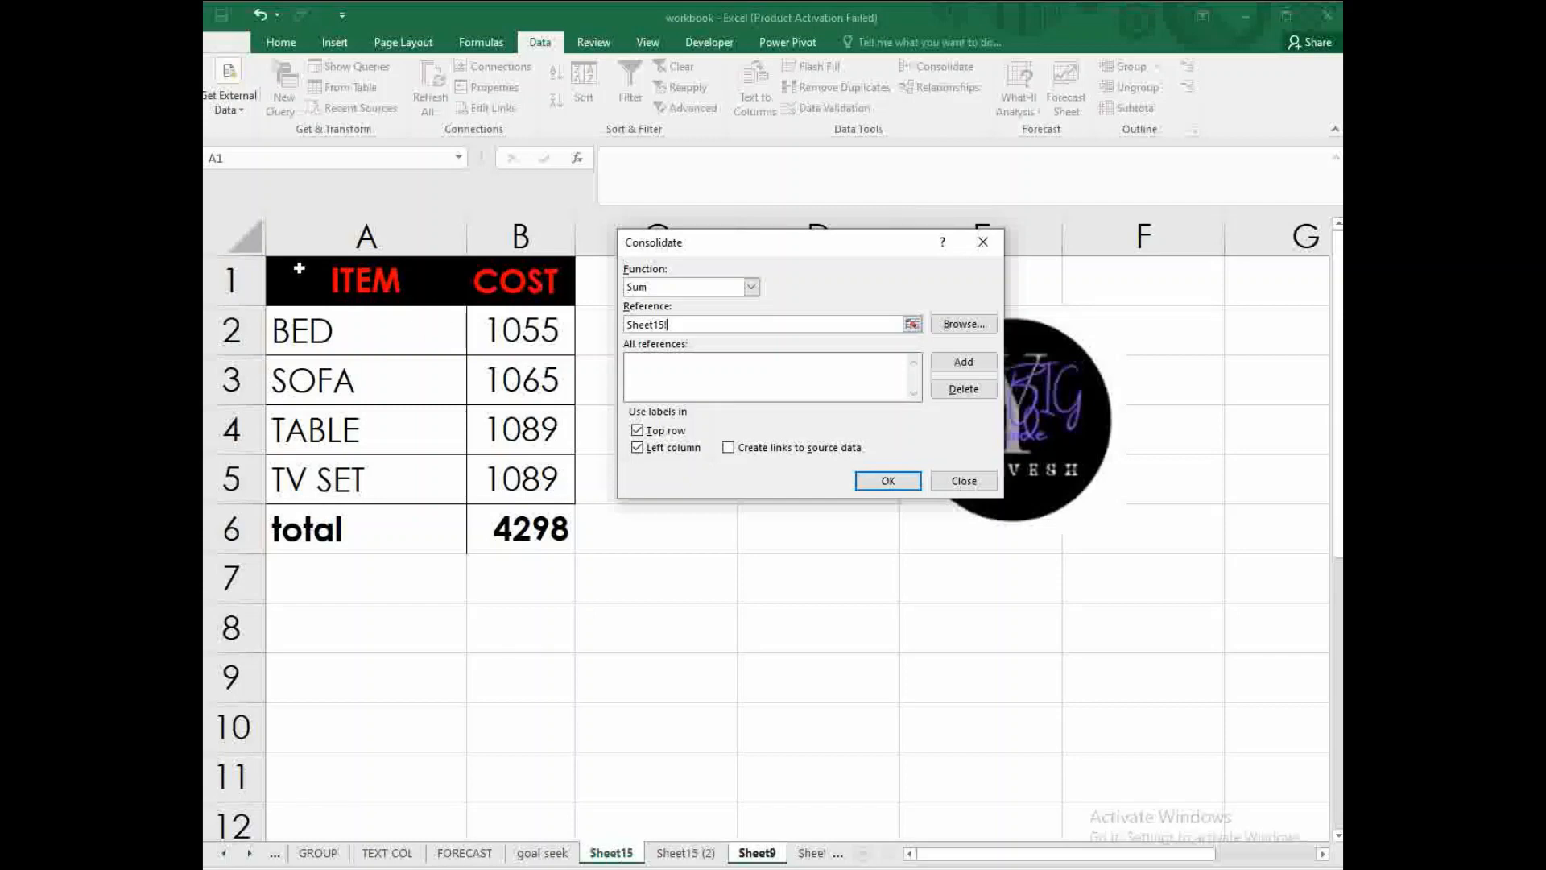
pyautogui.moveTo(299, 268); pyautogui.dragTo(461, 383)
pyautogui.moveTo(513, 517); pyautogui.dragTo(514, 516)
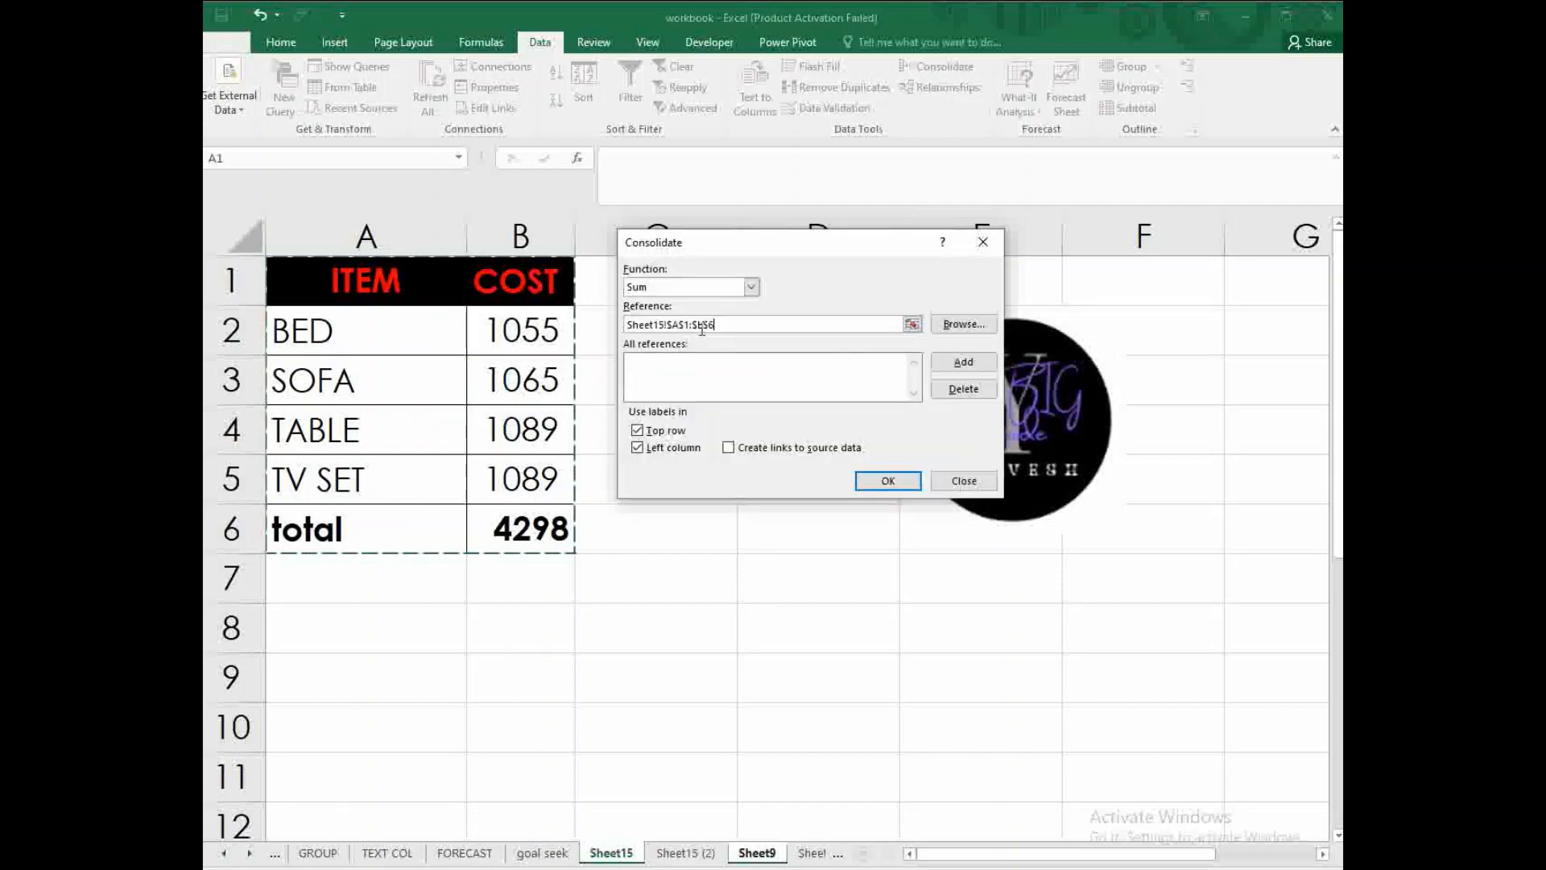
pyautogui.click(985, 364)
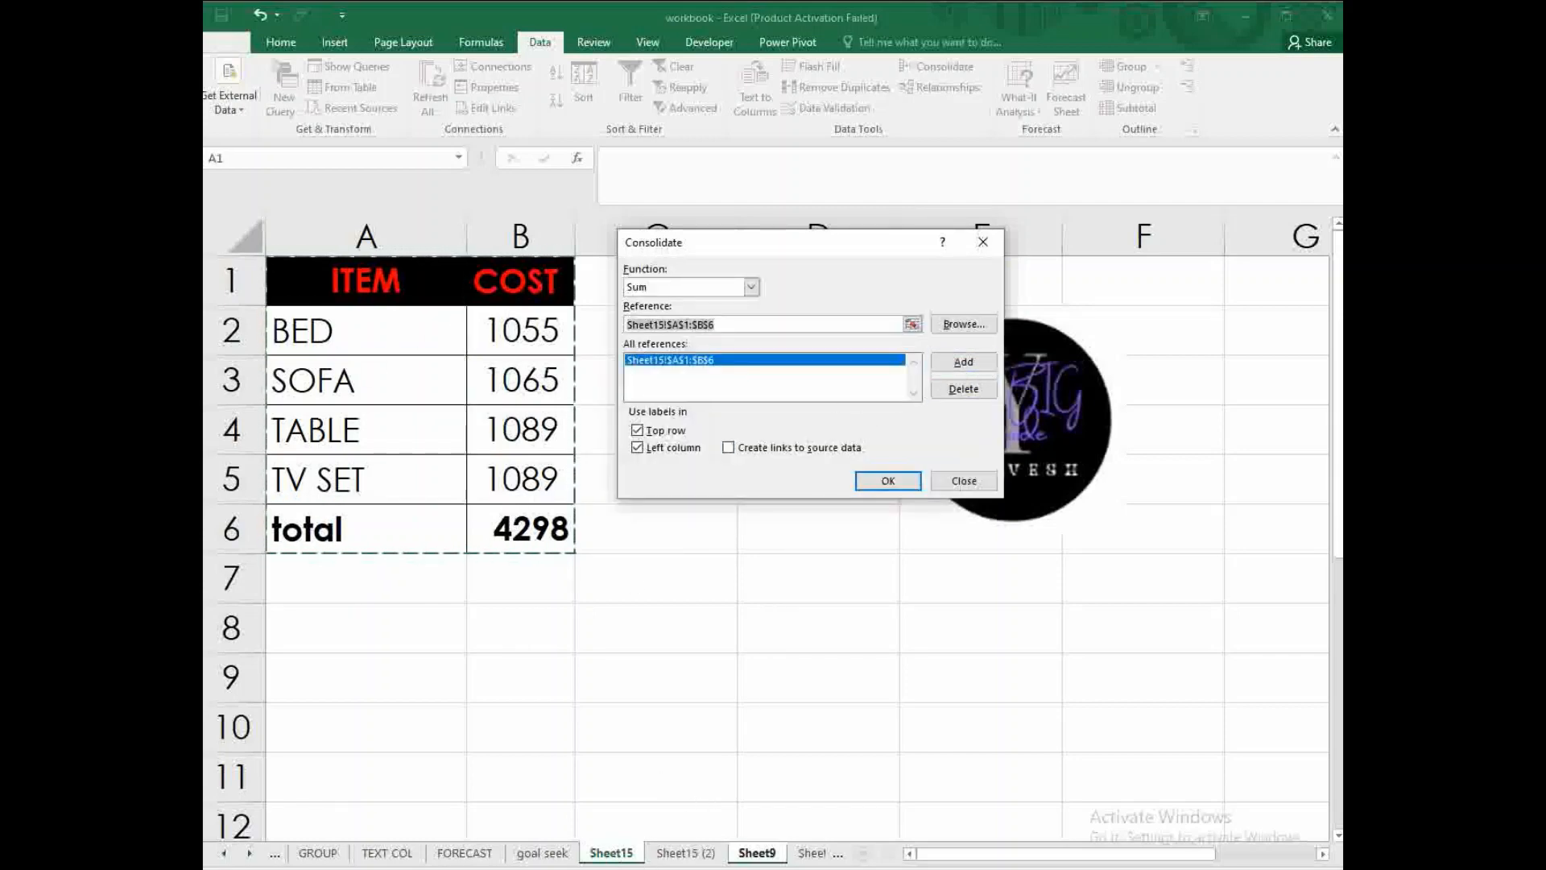
pyautogui.click(685, 853)
pyautogui.moveTo(366, 299); pyautogui.dragTo(499, 418)
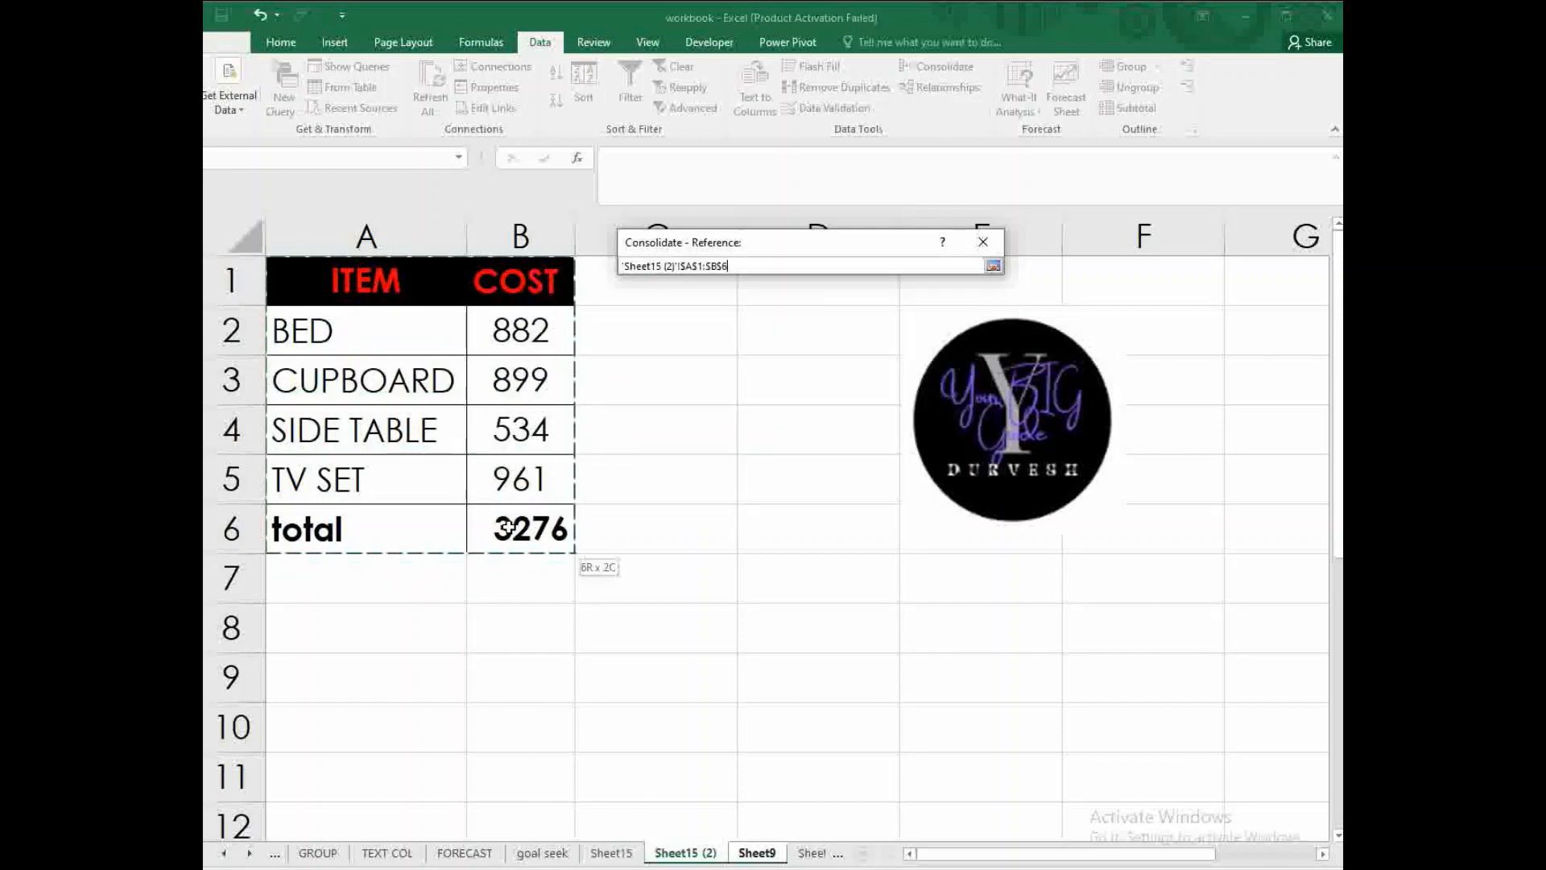
pyautogui.moveTo(507, 527); pyautogui.dragTo(508, 528)
pyautogui.click(963, 362)
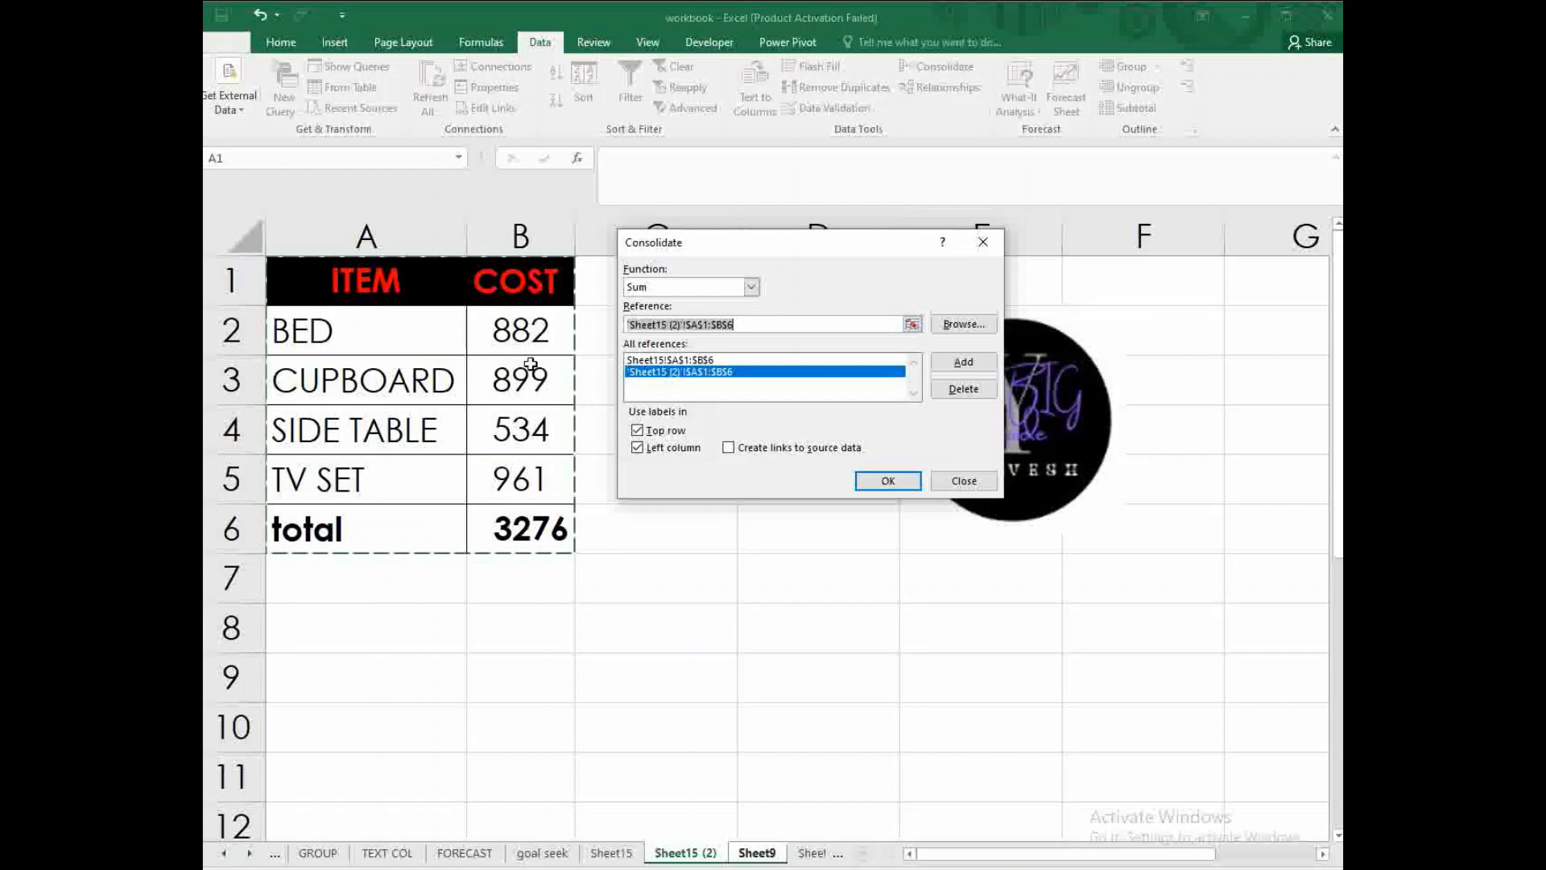
pyautogui.click(888, 481)
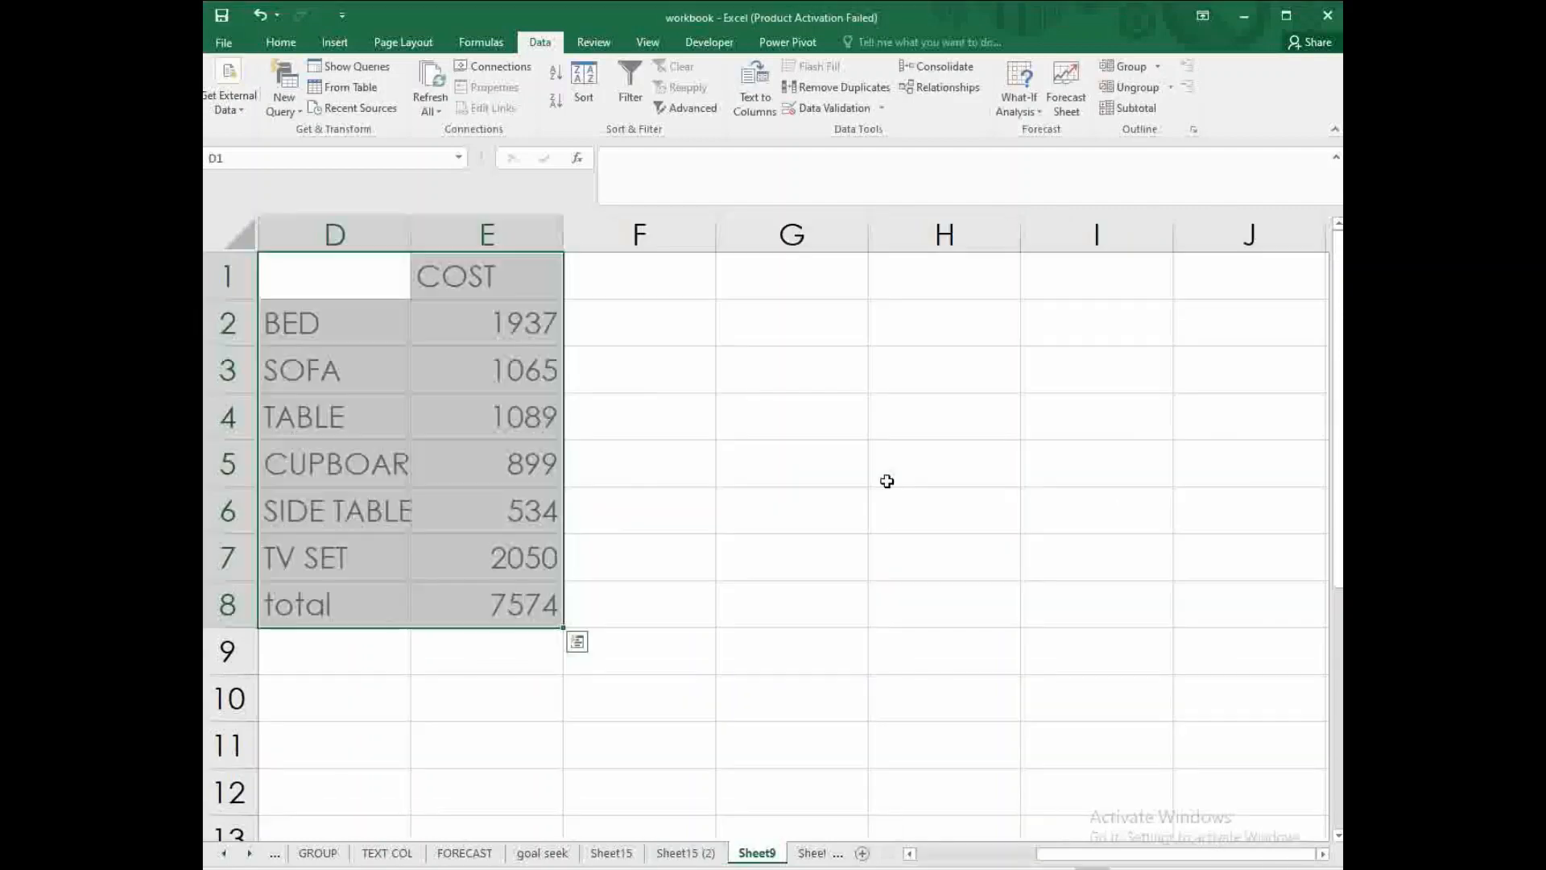
# - Enter the header ITEM in D1
pyautogui.click(645, 355)
pyautogui.click(379, 273)
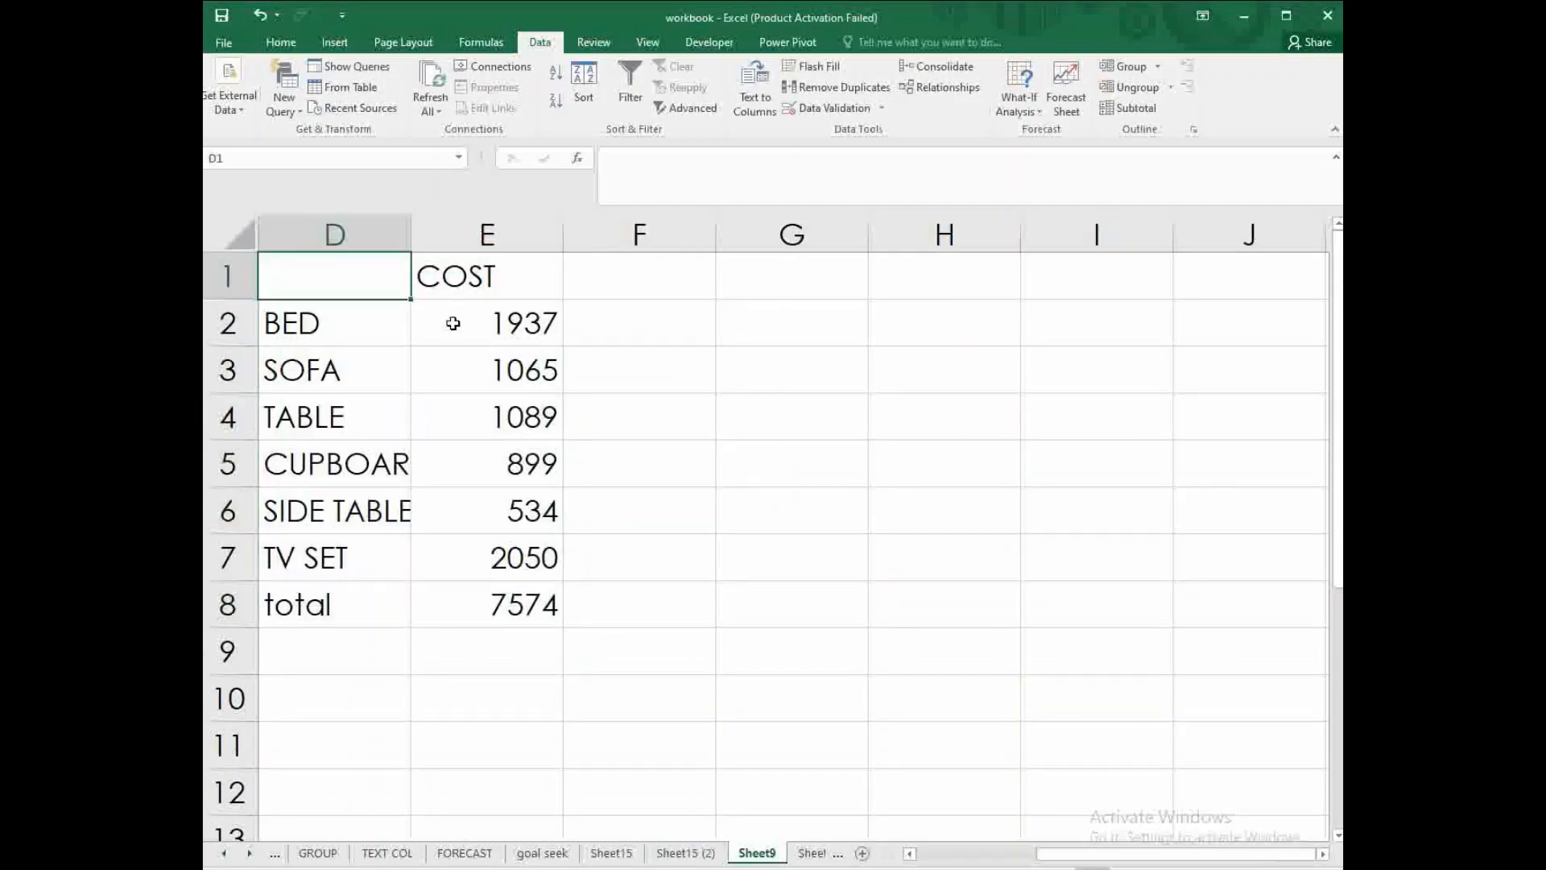
pyautogui.write('ITEM')
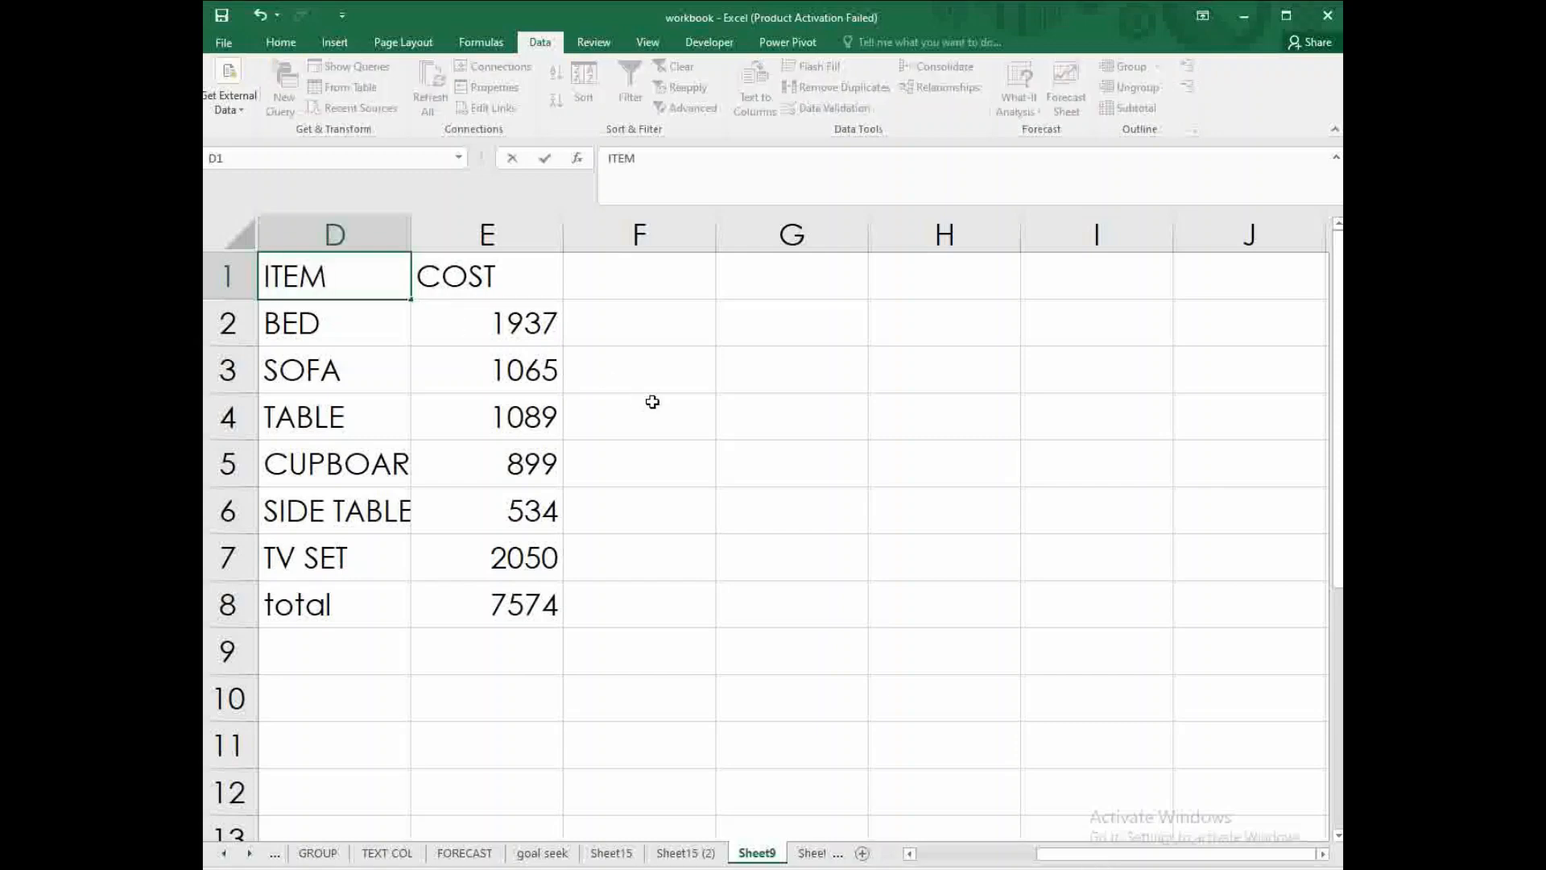
pyautogui.click(459, 289)
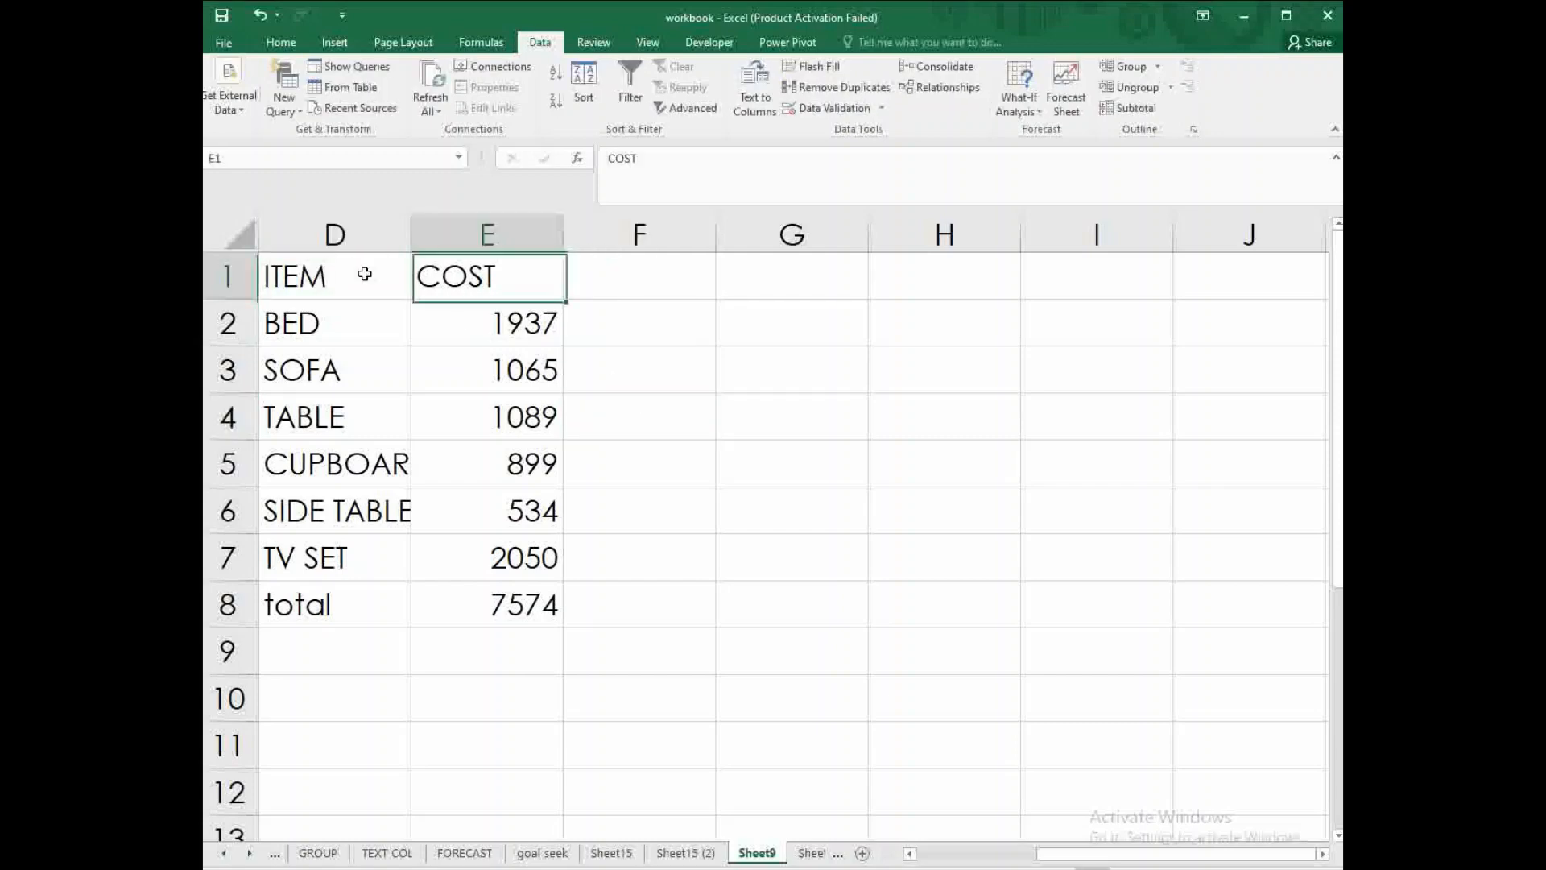
# - Apply All Borders to the consolidated table D1:E8
pyautogui.moveTo(365, 274); pyautogui.dragTo(563, 616)
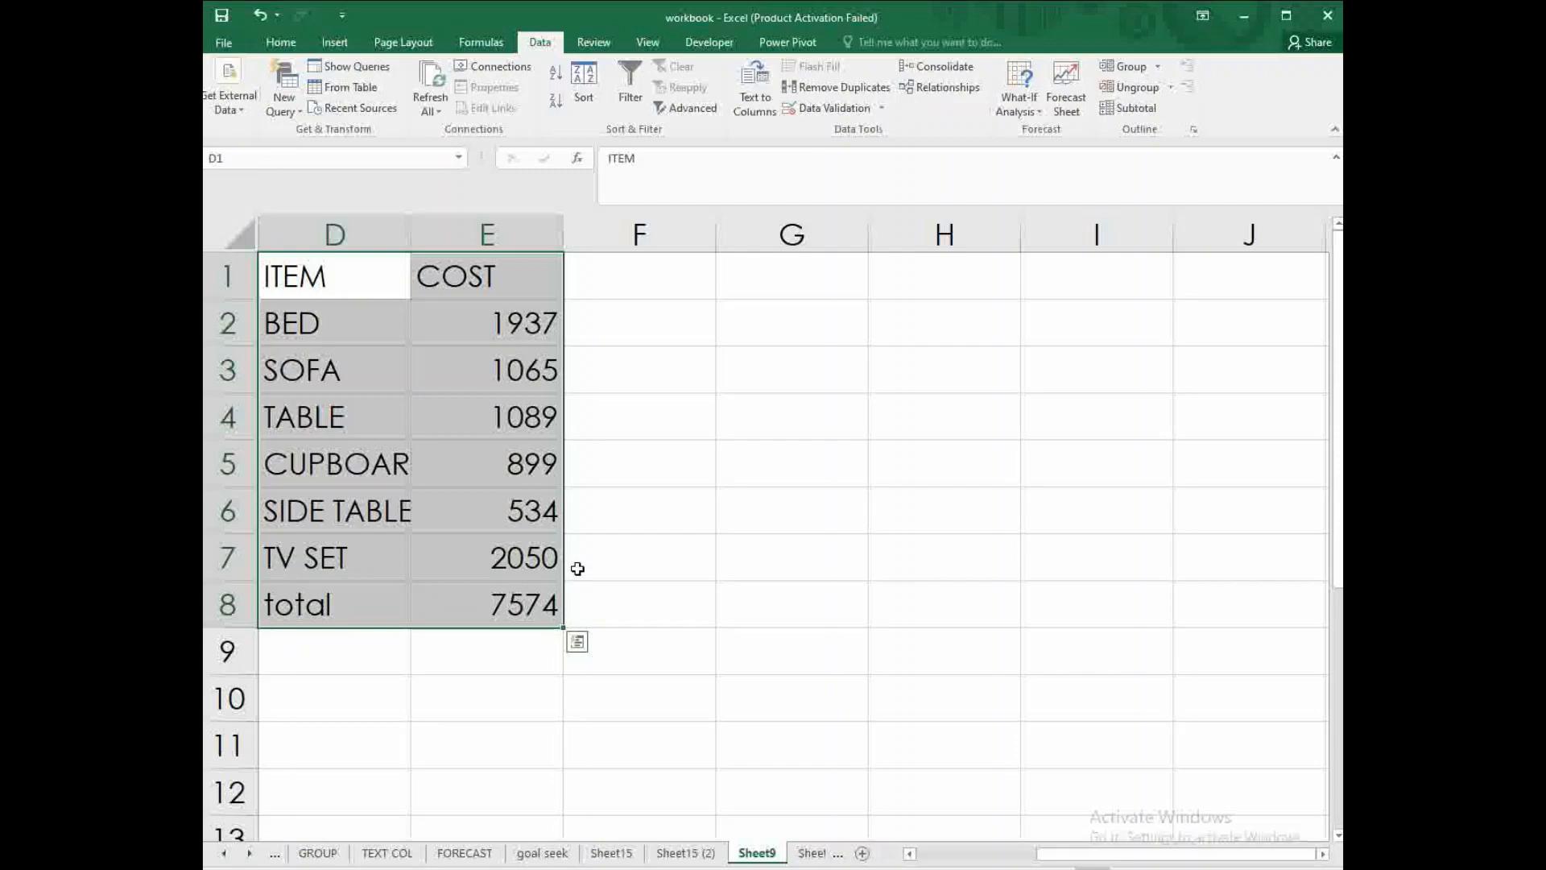
pyautogui.hotkey('alt', 'h')
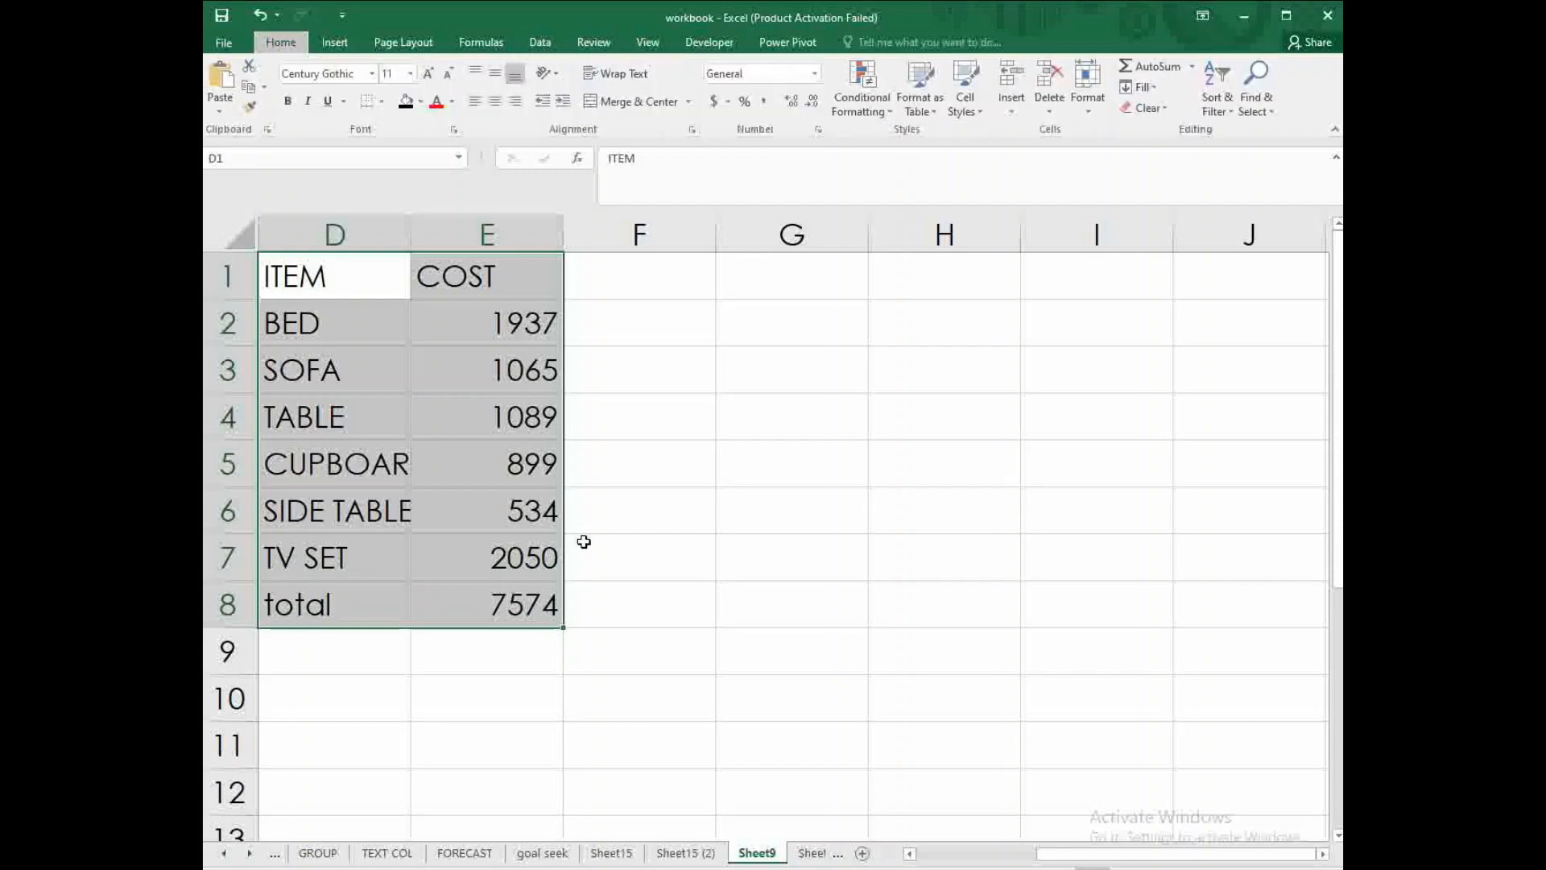
pyautogui.press('b')
pyautogui.press('a')
pyautogui.click(638, 411)
# - Centre the costs in column E and widen column D so CUPBOARD fits
pyautogui.click(510, 232)
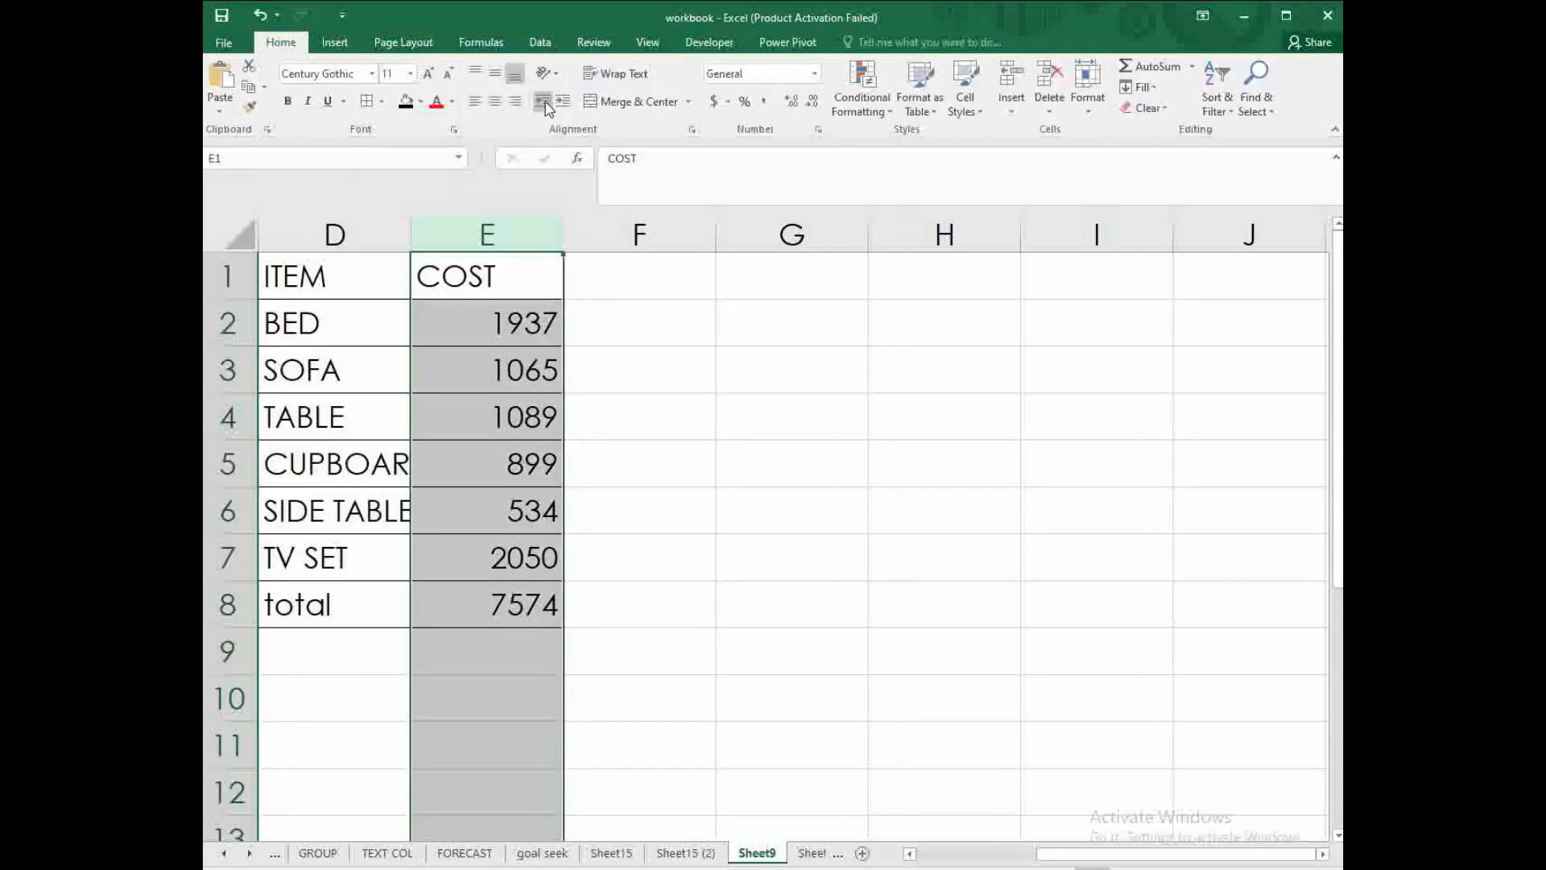
pyautogui.click(499, 111)
pyautogui.click(588, 368)
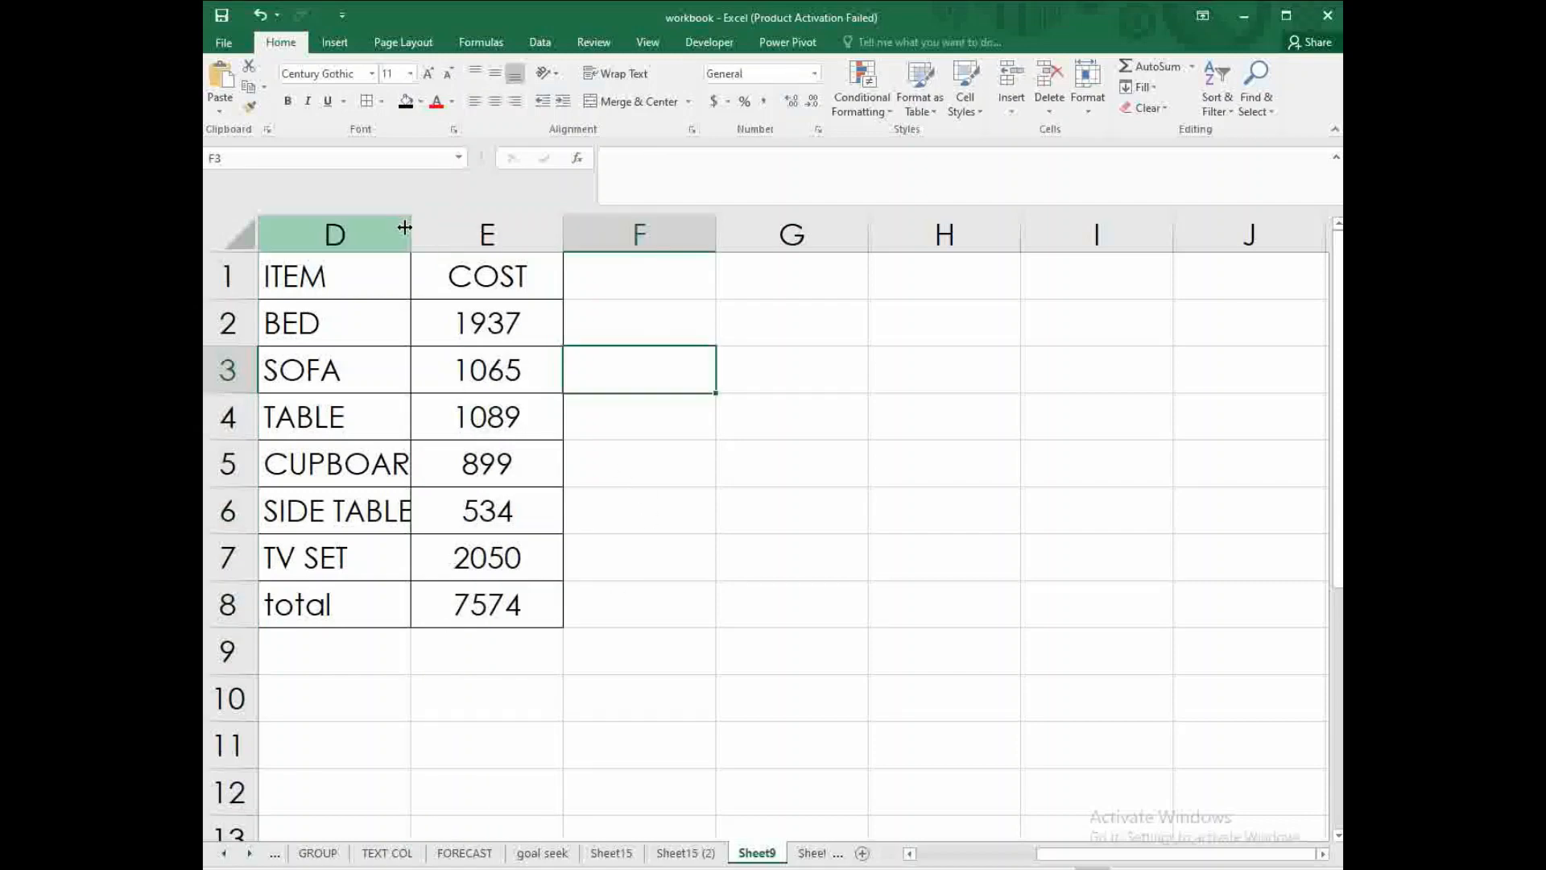
pyautogui.moveTo(410, 233); pyautogui.dragTo(436, 234)
pyautogui.click(717, 500)
pyautogui.click(576, 612)
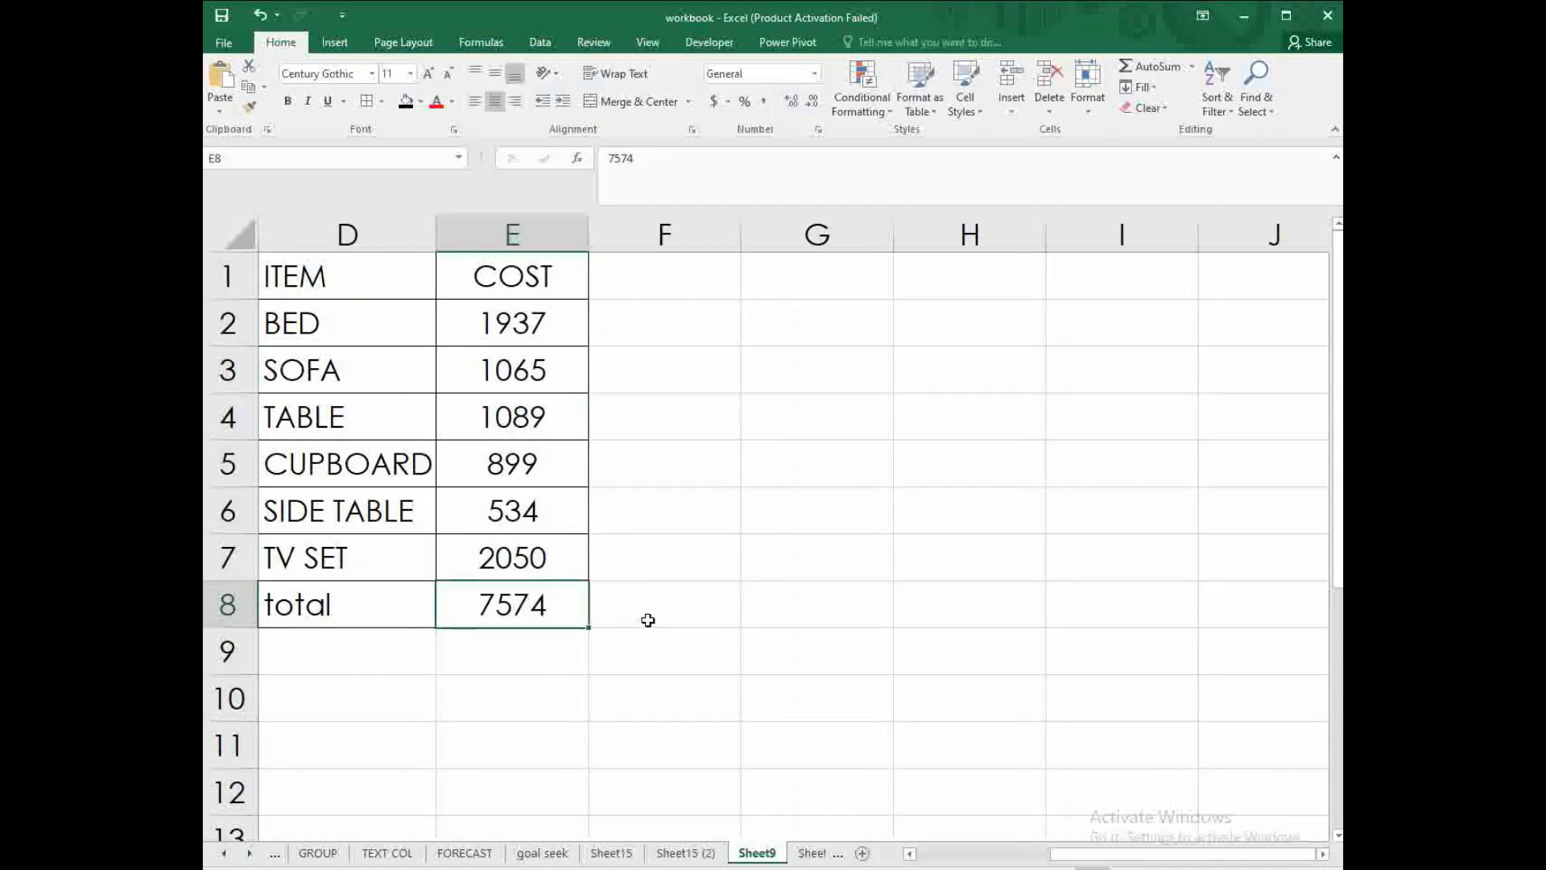
# - Try pasting the Sheet15 total into G4, then delete the resulting #REF! error
pyautogui.click(773, 431)
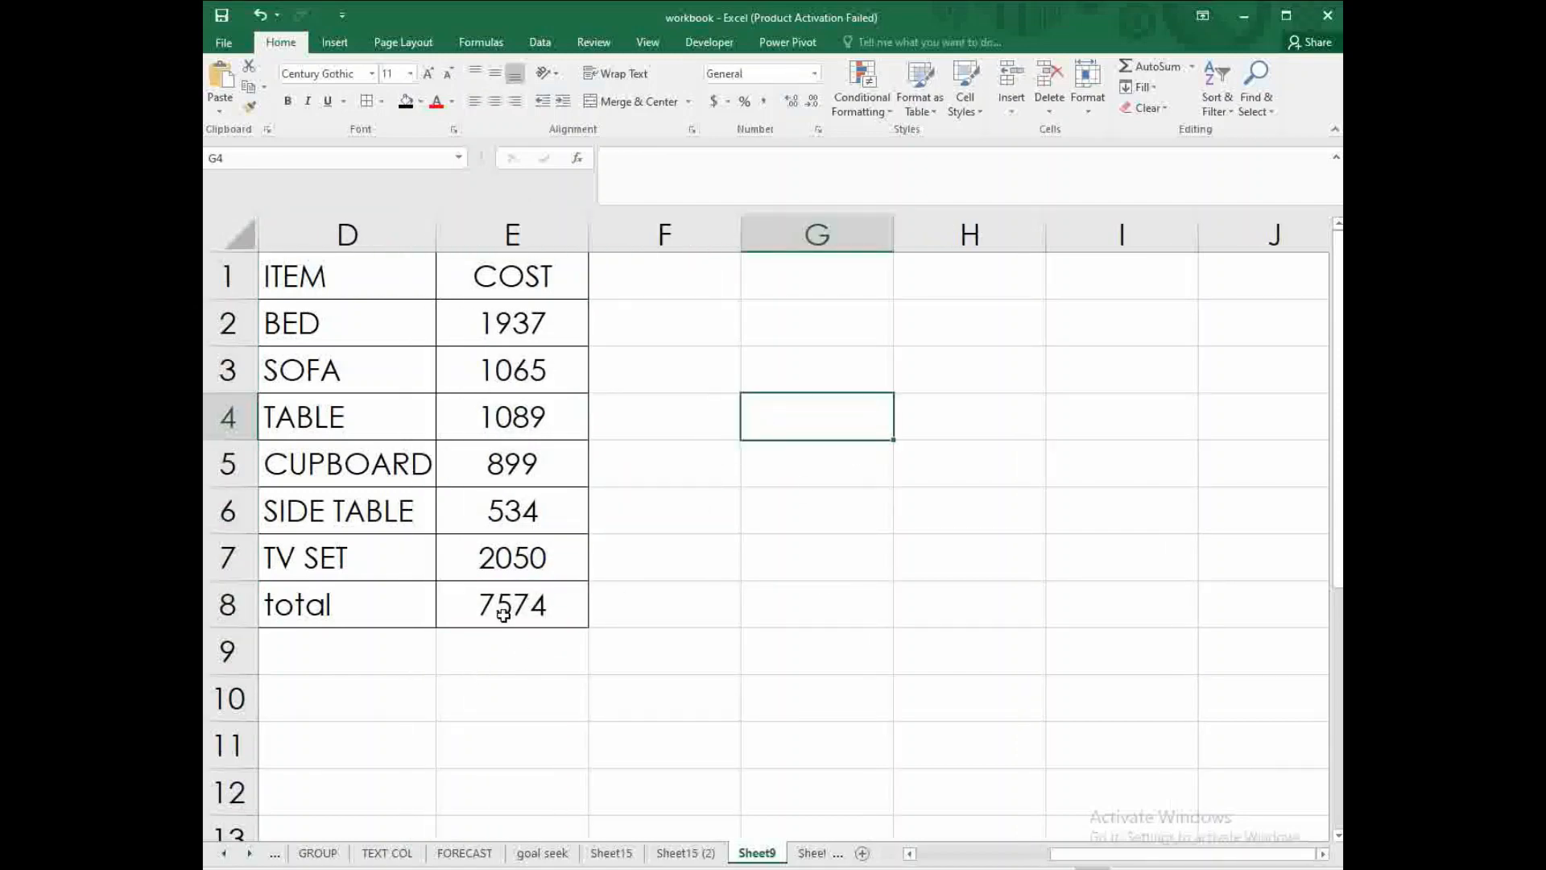
pyautogui.click(611, 852)
pyautogui.write('=SUM(#REF!)')
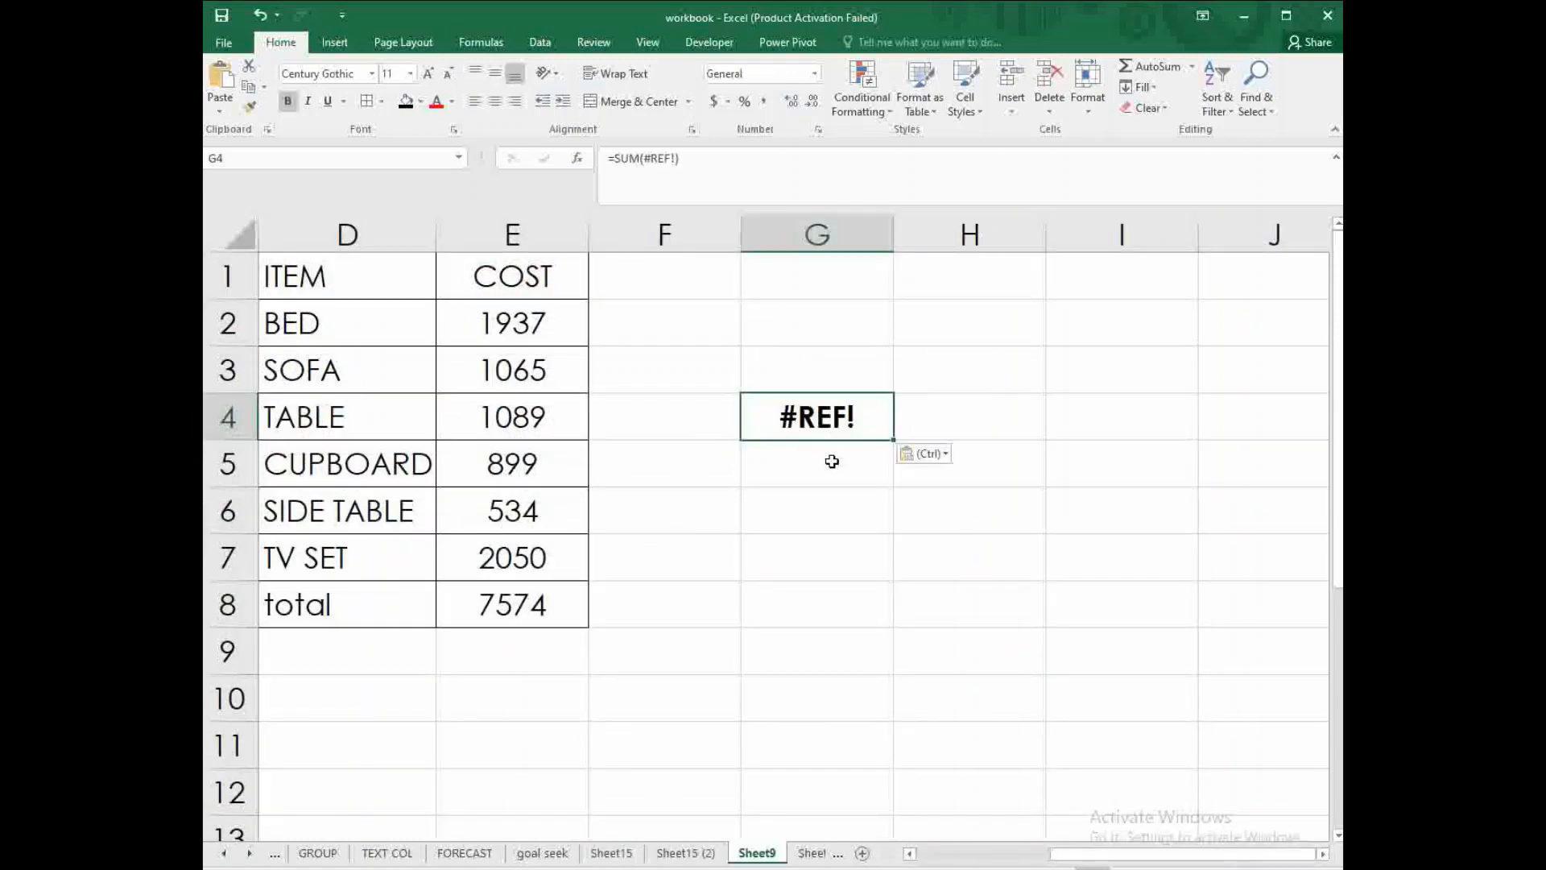
pyautogui.press('Delete')
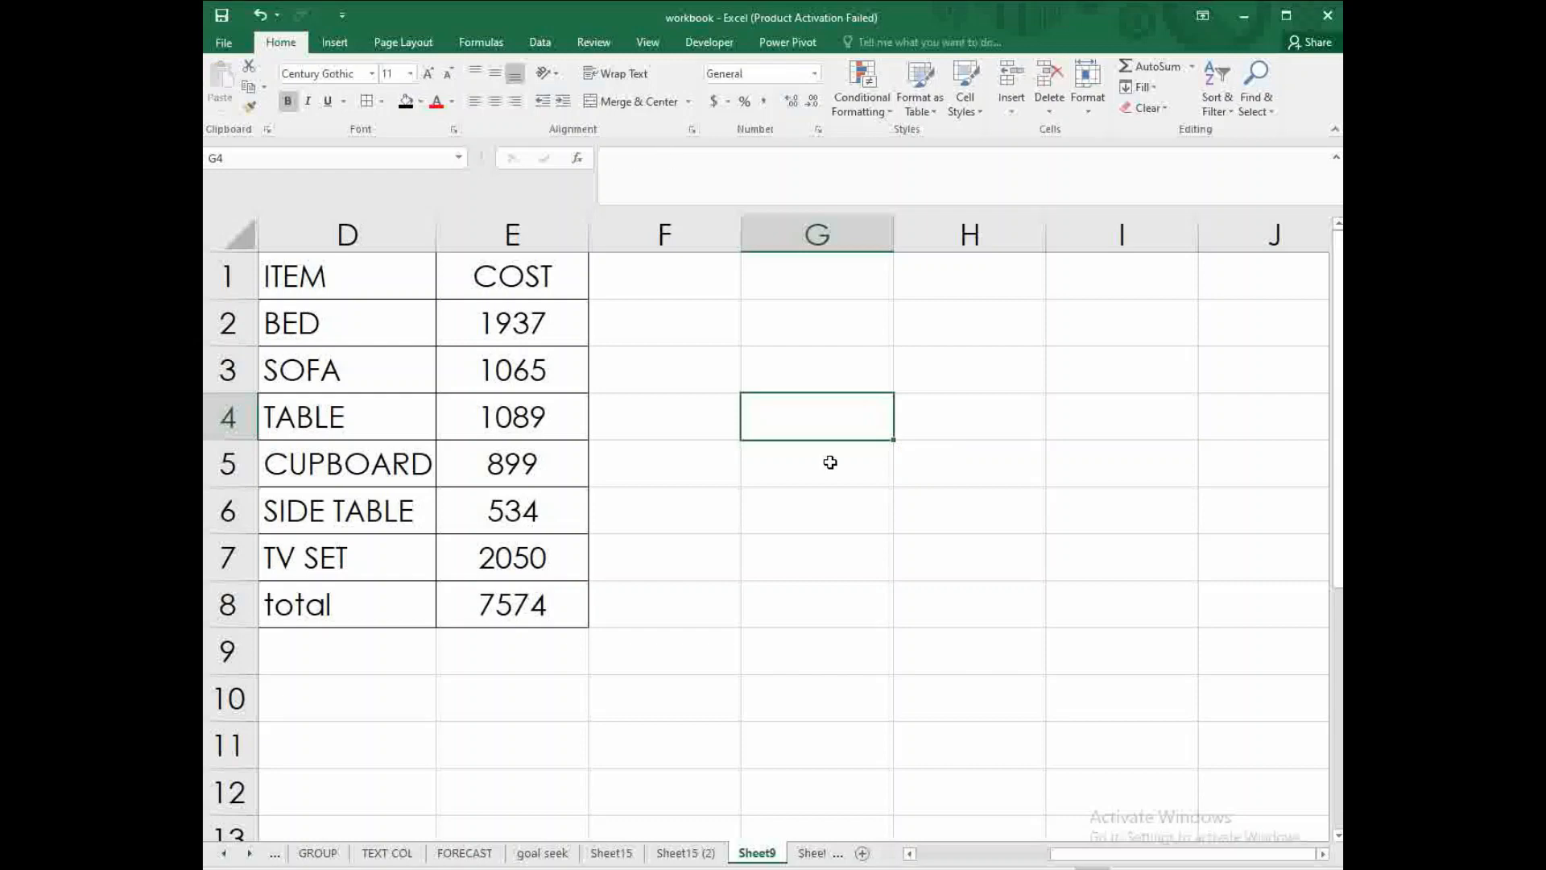
# - Paste the Sheet15 total 4298 as a value into G4
pyautogui.rightClick(781, 411)
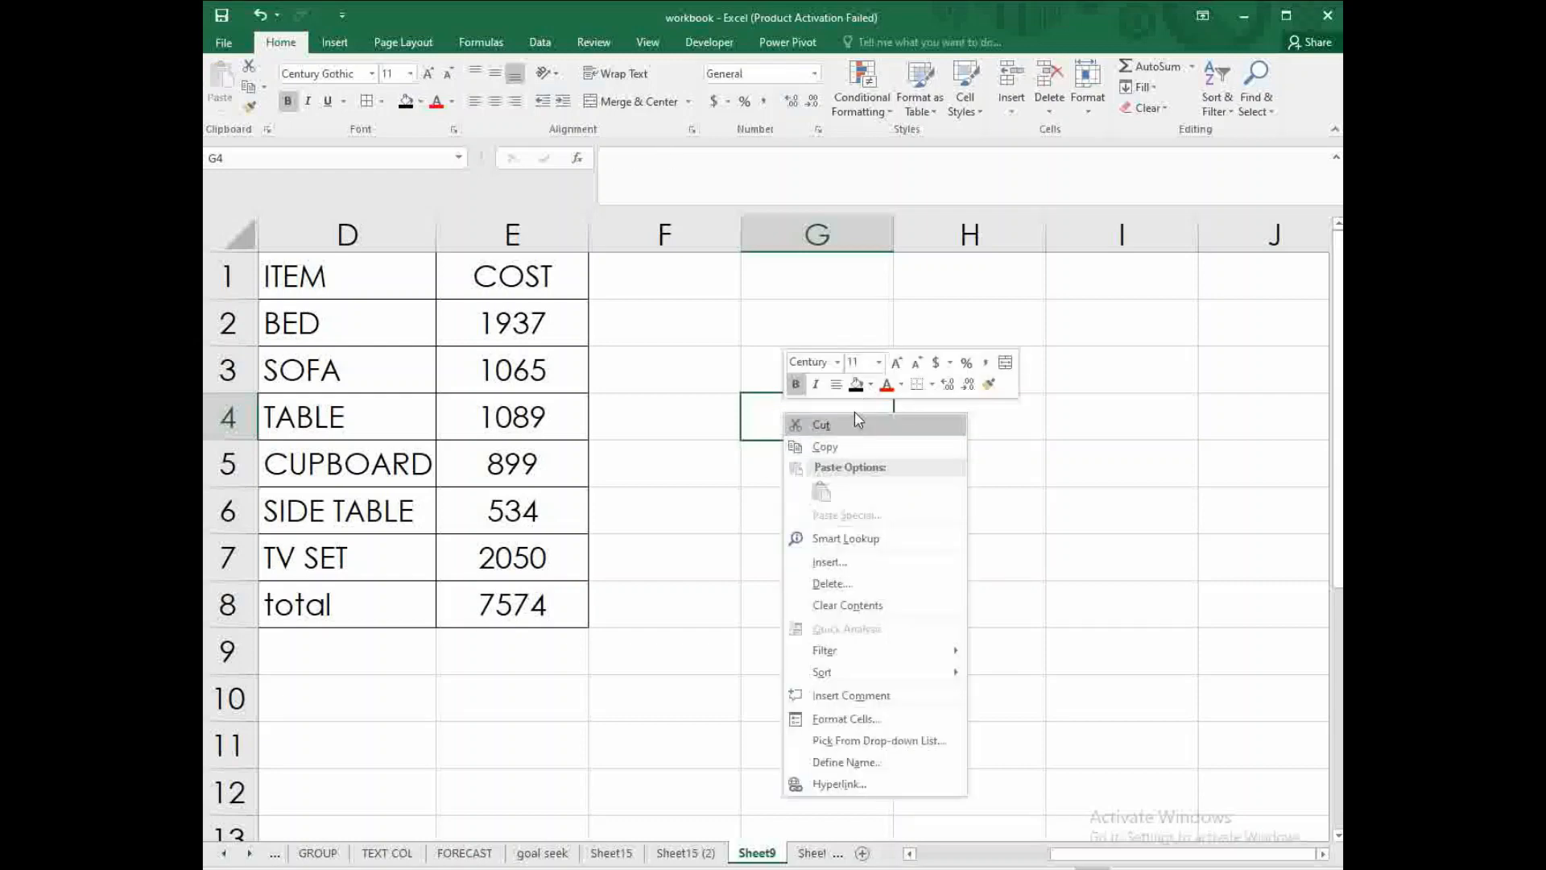
pyautogui.press('Escape')
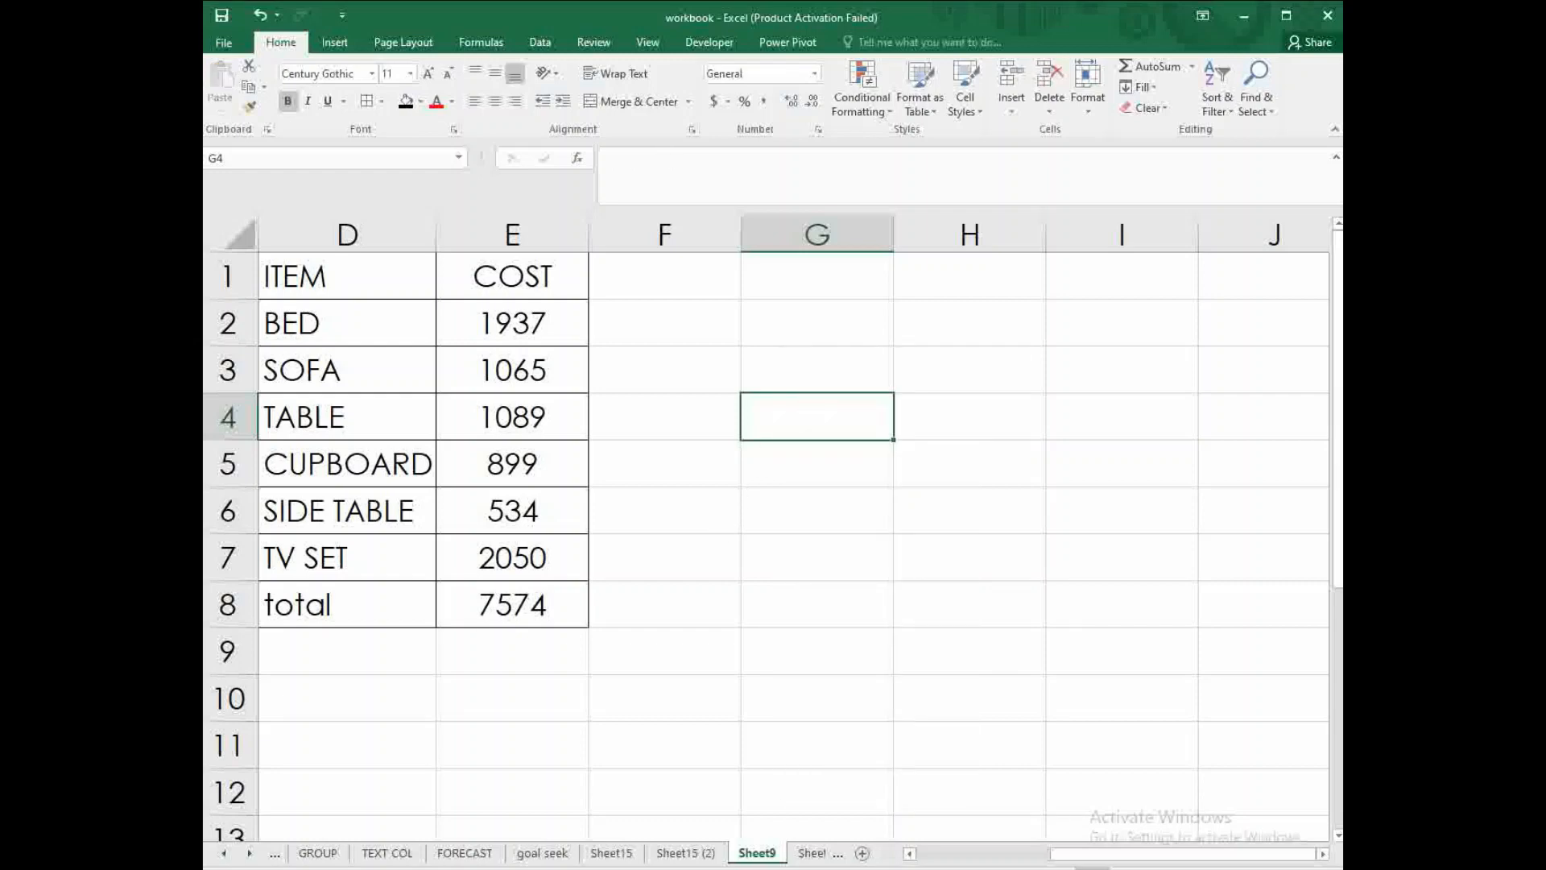
pyautogui.click(611, 852)
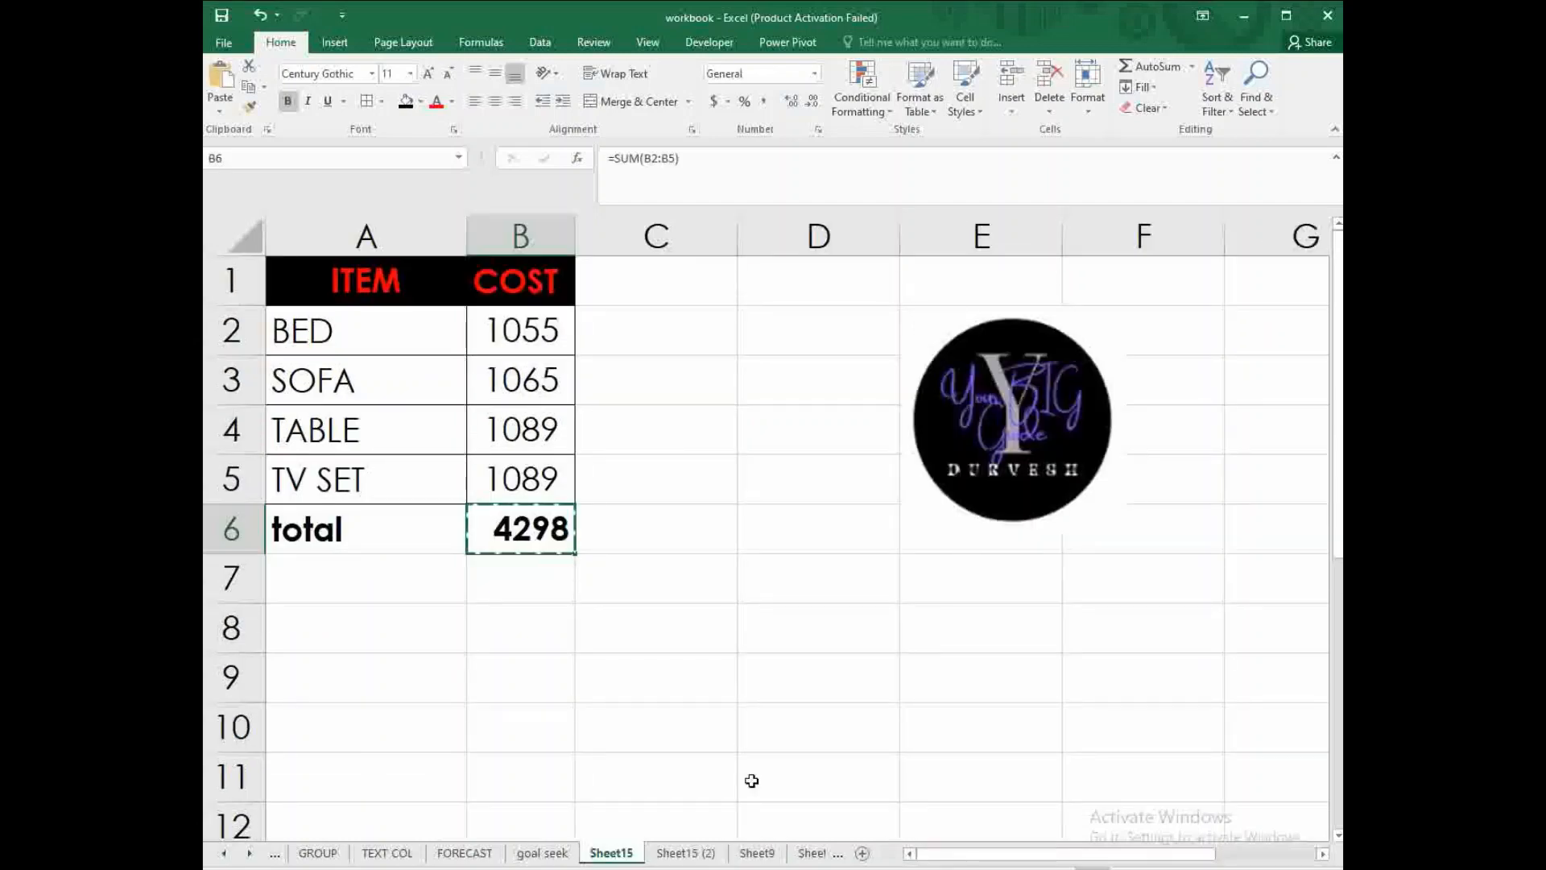
pyautogui.click(756, 853)
pyautogui.rightClick(804, 408)
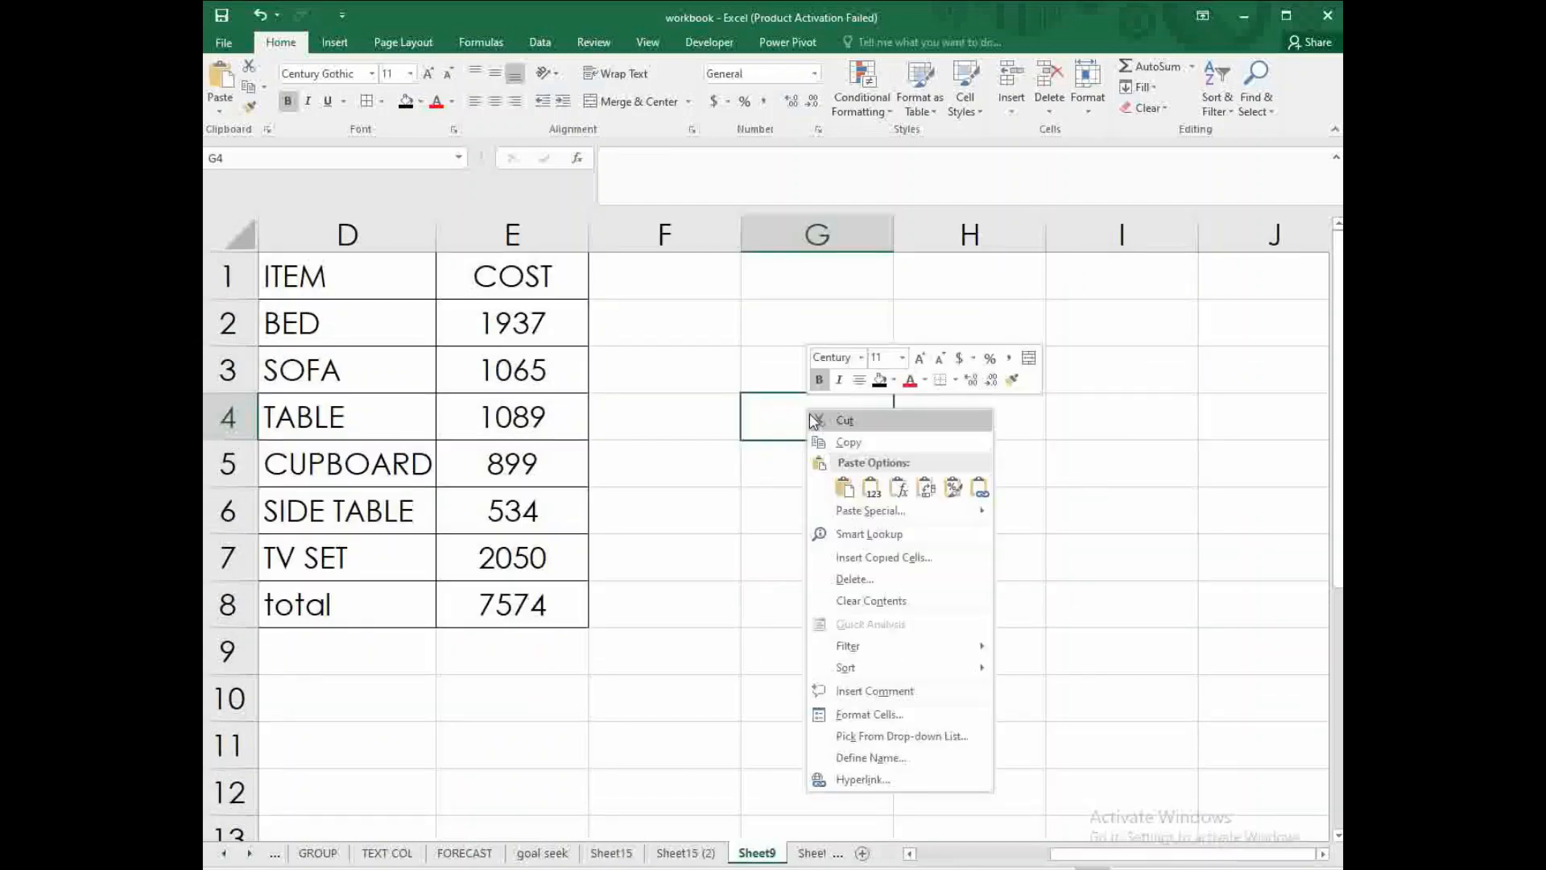
pyautogui.click(864, 488)
pyautogui.click(824, 464)
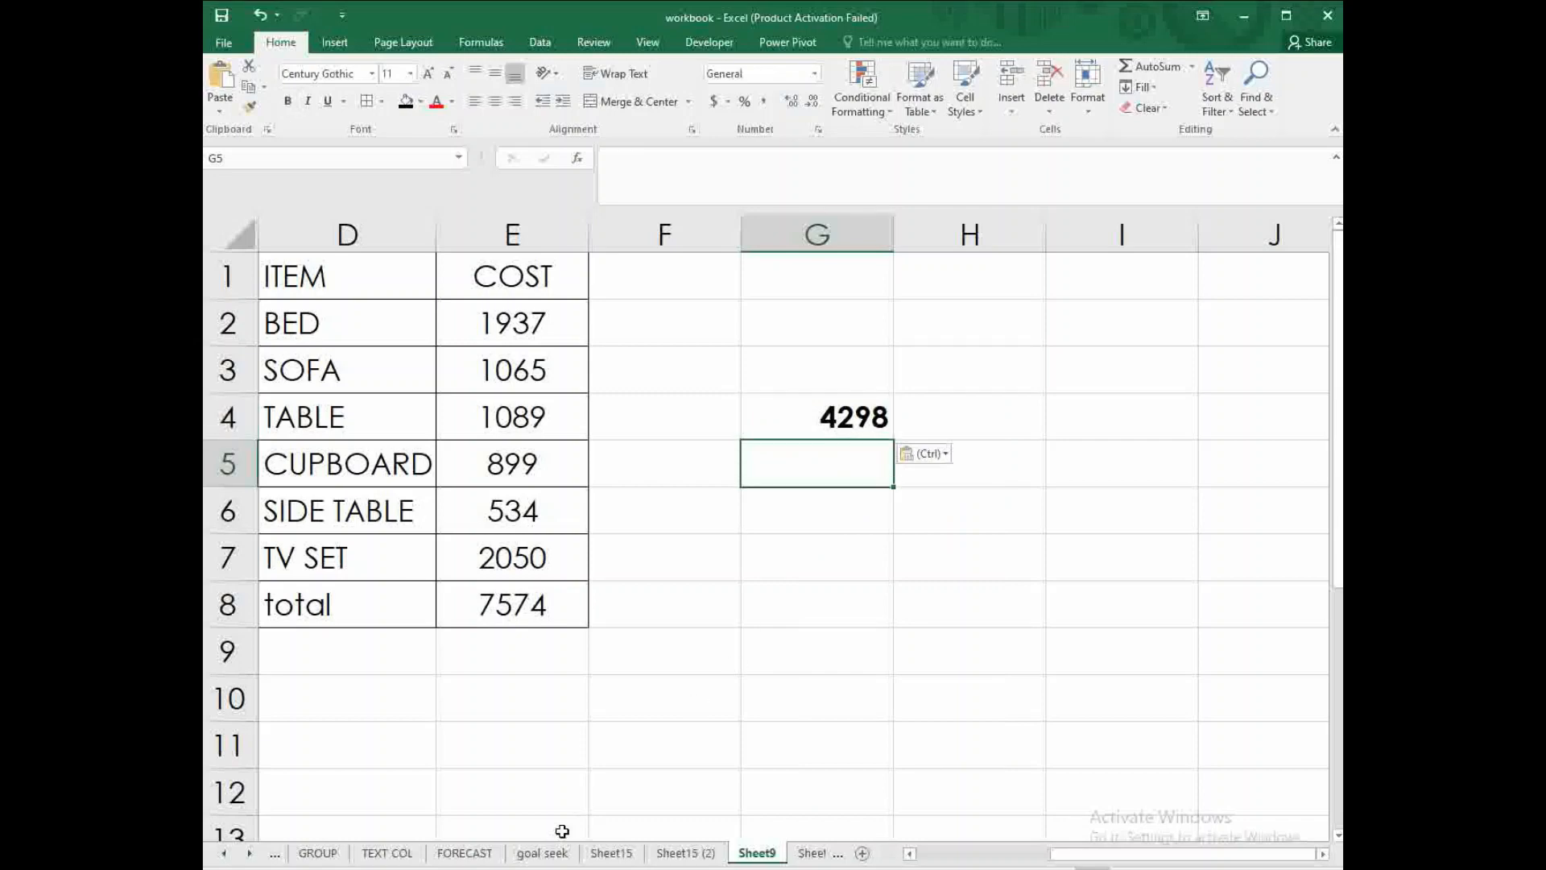
# - Copy the Sheet15 (2) total 3276 and paste it as a value into G5
pyautogui.click(685, 853)
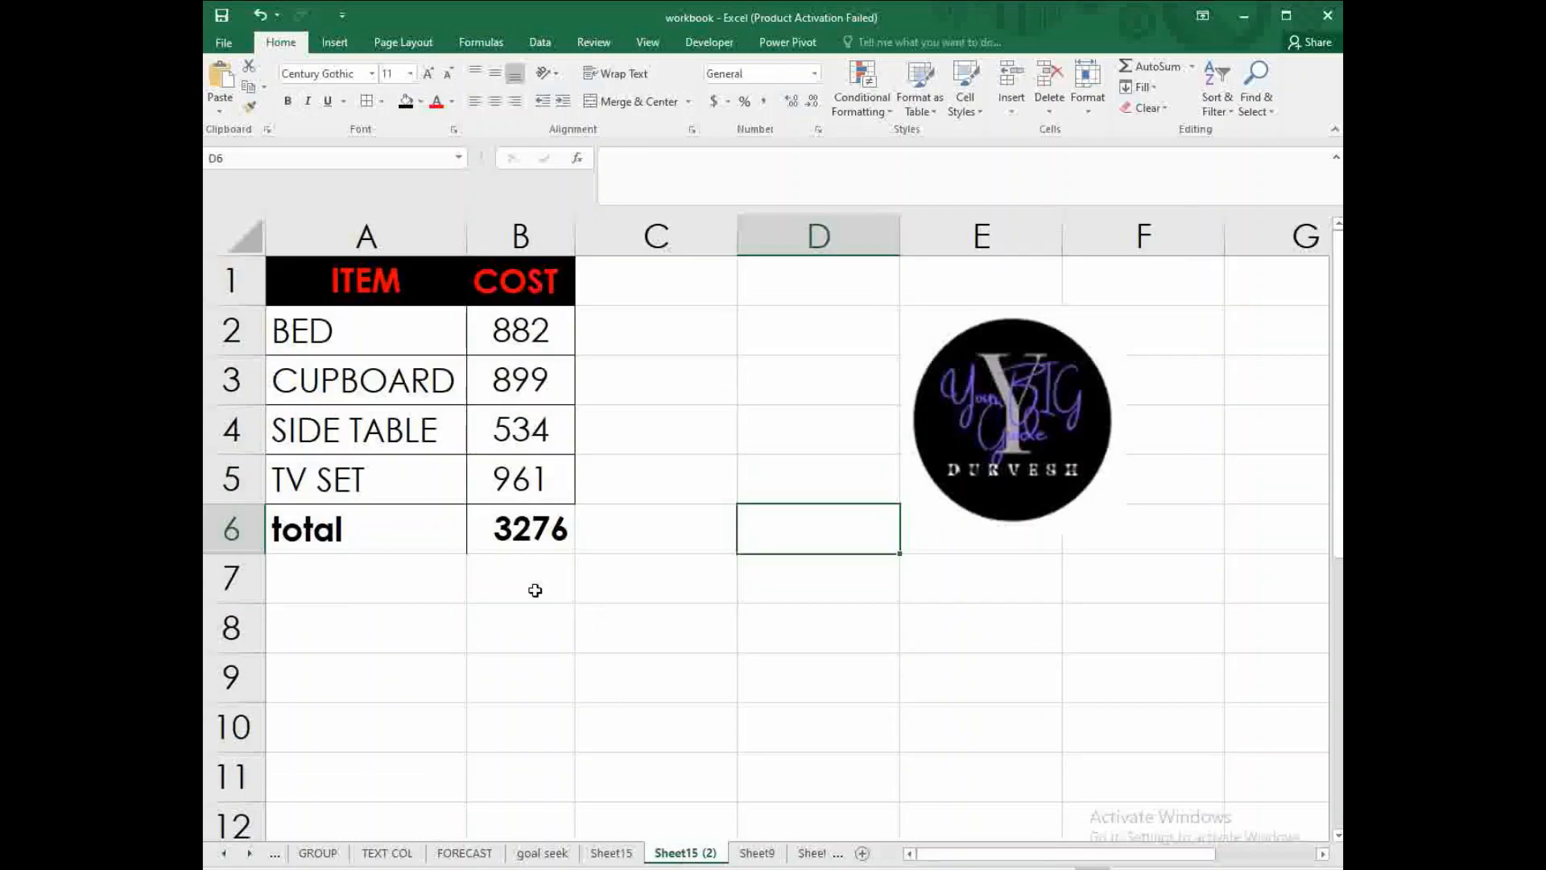
pyautogui.click(544, 489)
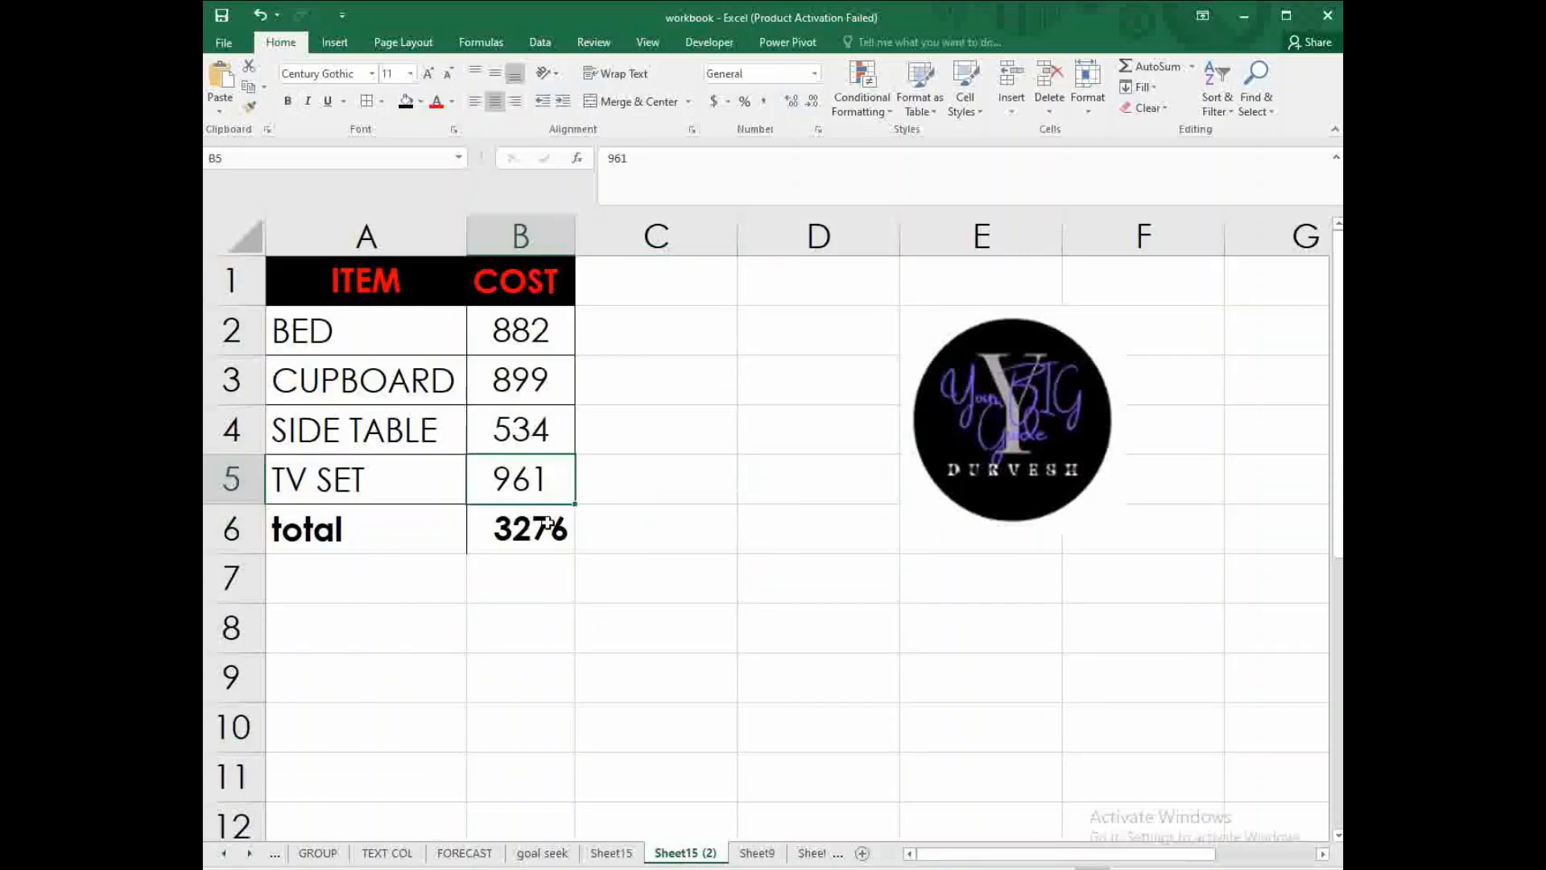
pyautogui.click(531, 529)
pyautogui.hotkey('ctrl', 'c')
pyautogui.click(756, 852)
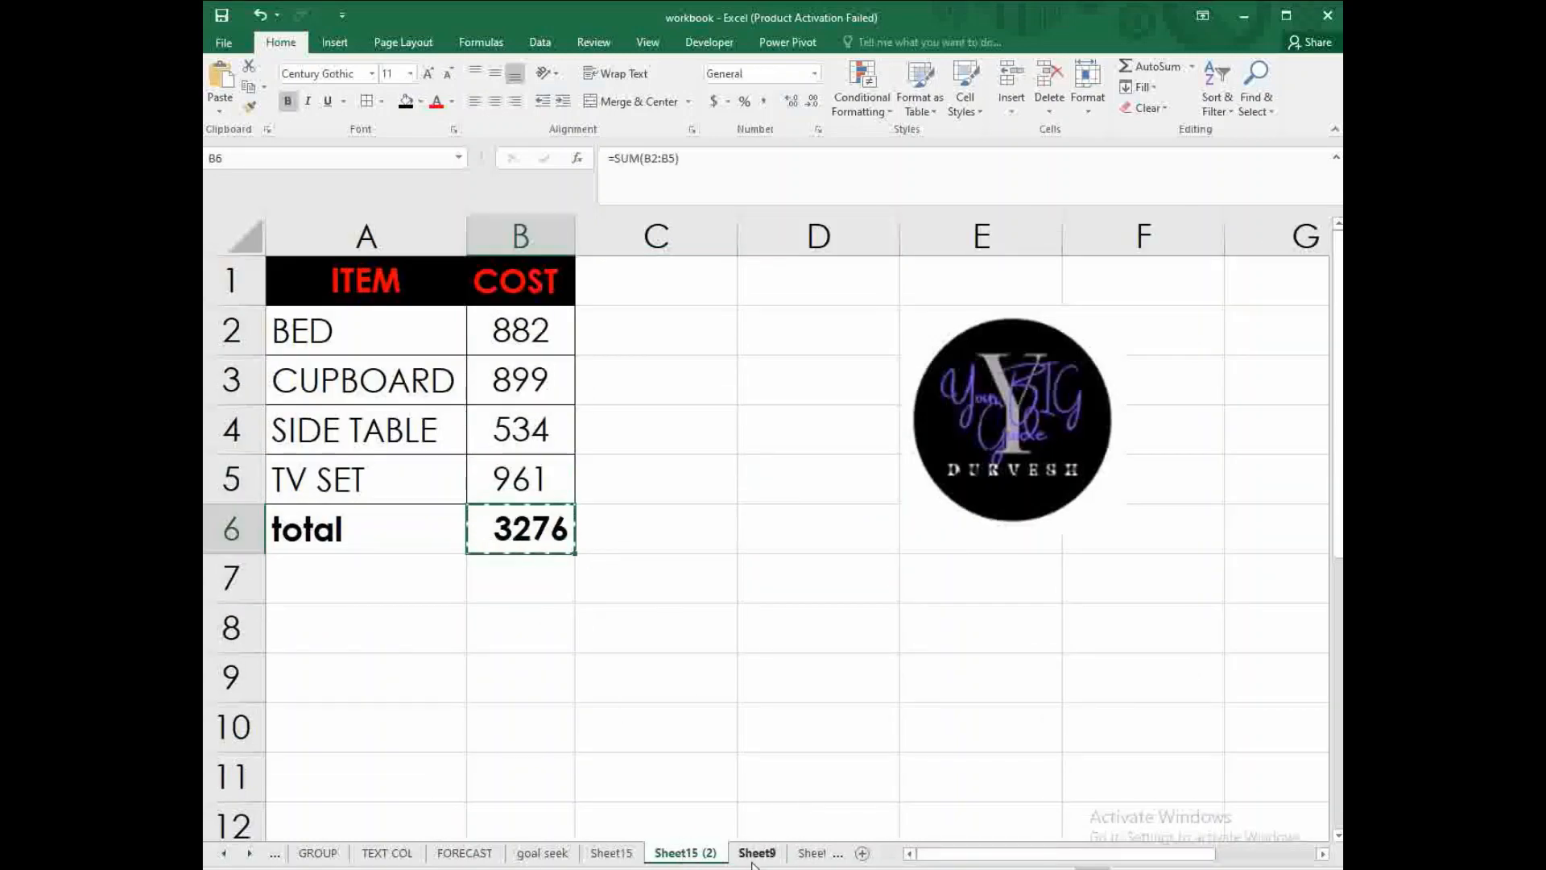
pyautogui.rightClick(840, 450)
pyautogui.click(908, 528)
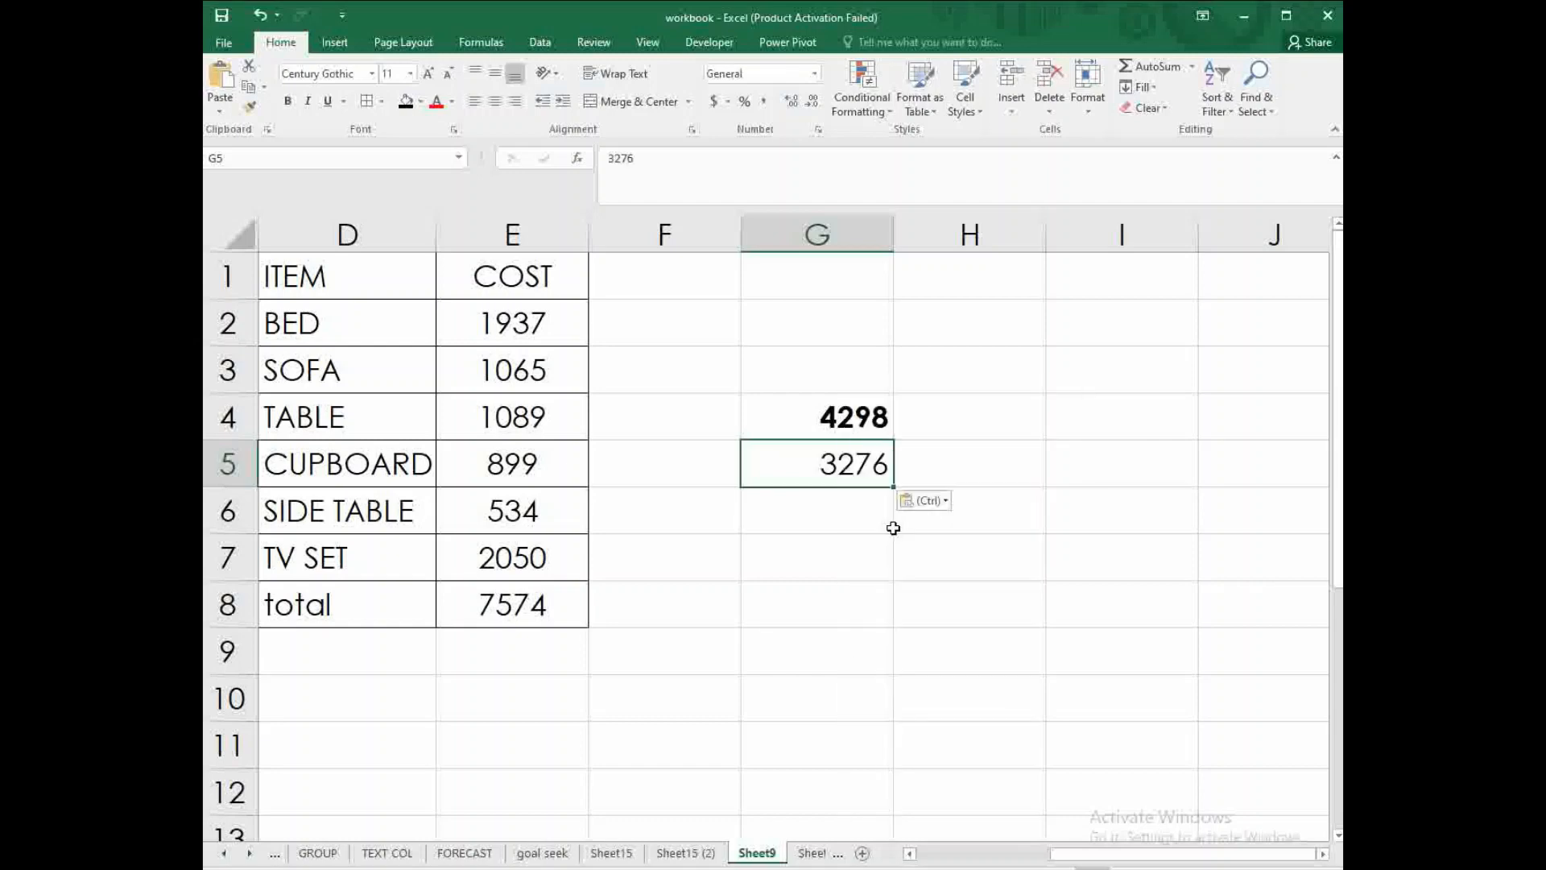
# - AutoSum G4:G5 into G6, giving 7574, and compare it with E8's consolidated total
pyautogui.click(841, 524)
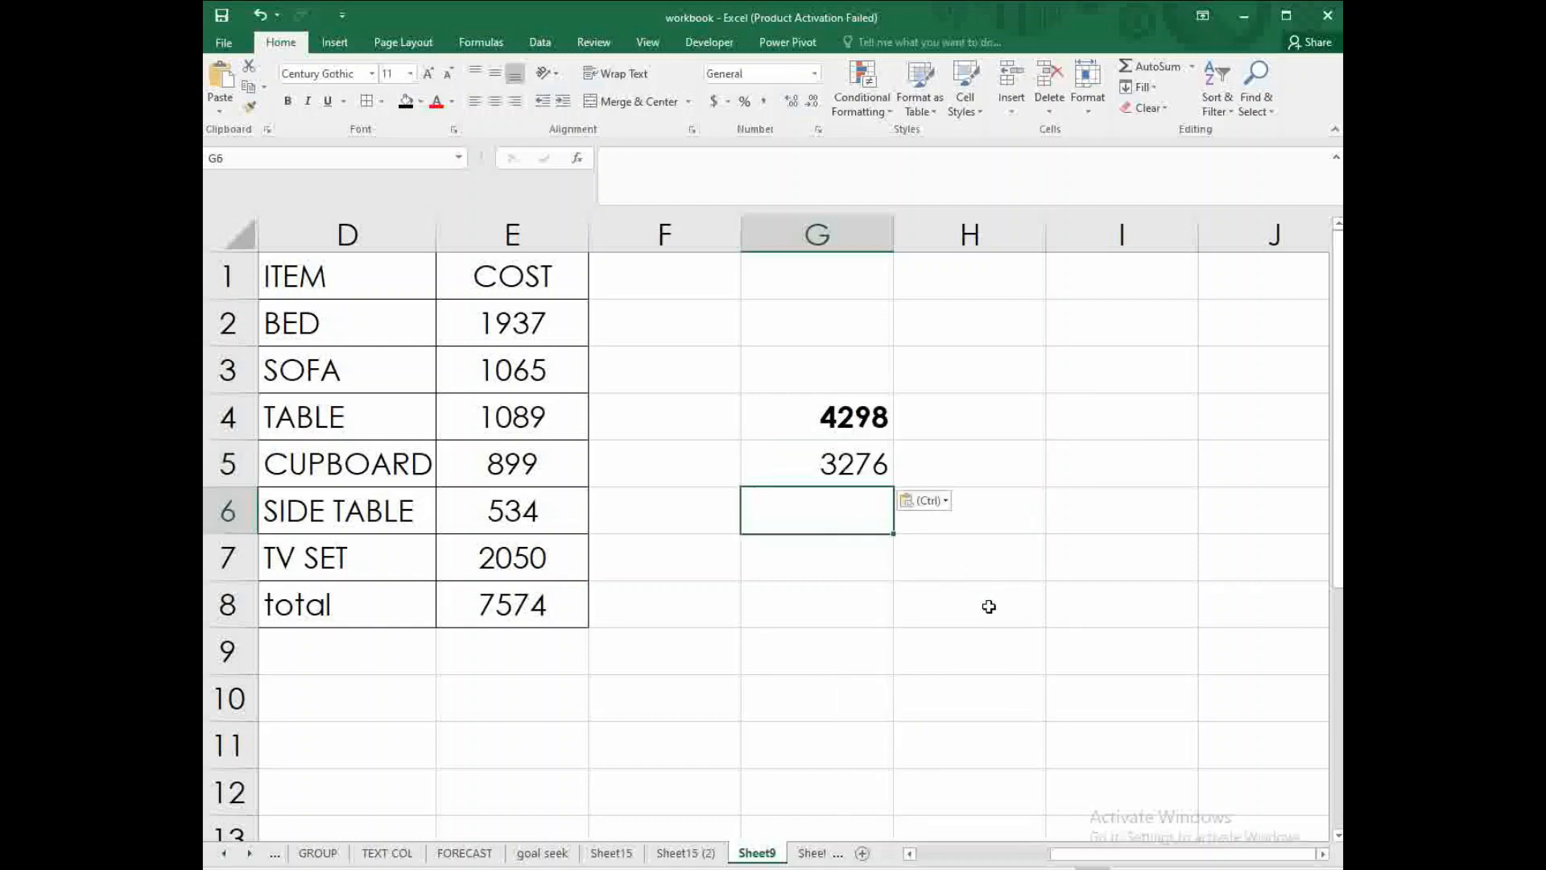
pyautogui.hotkey('alt', '=')
pyautogui.press('Return')
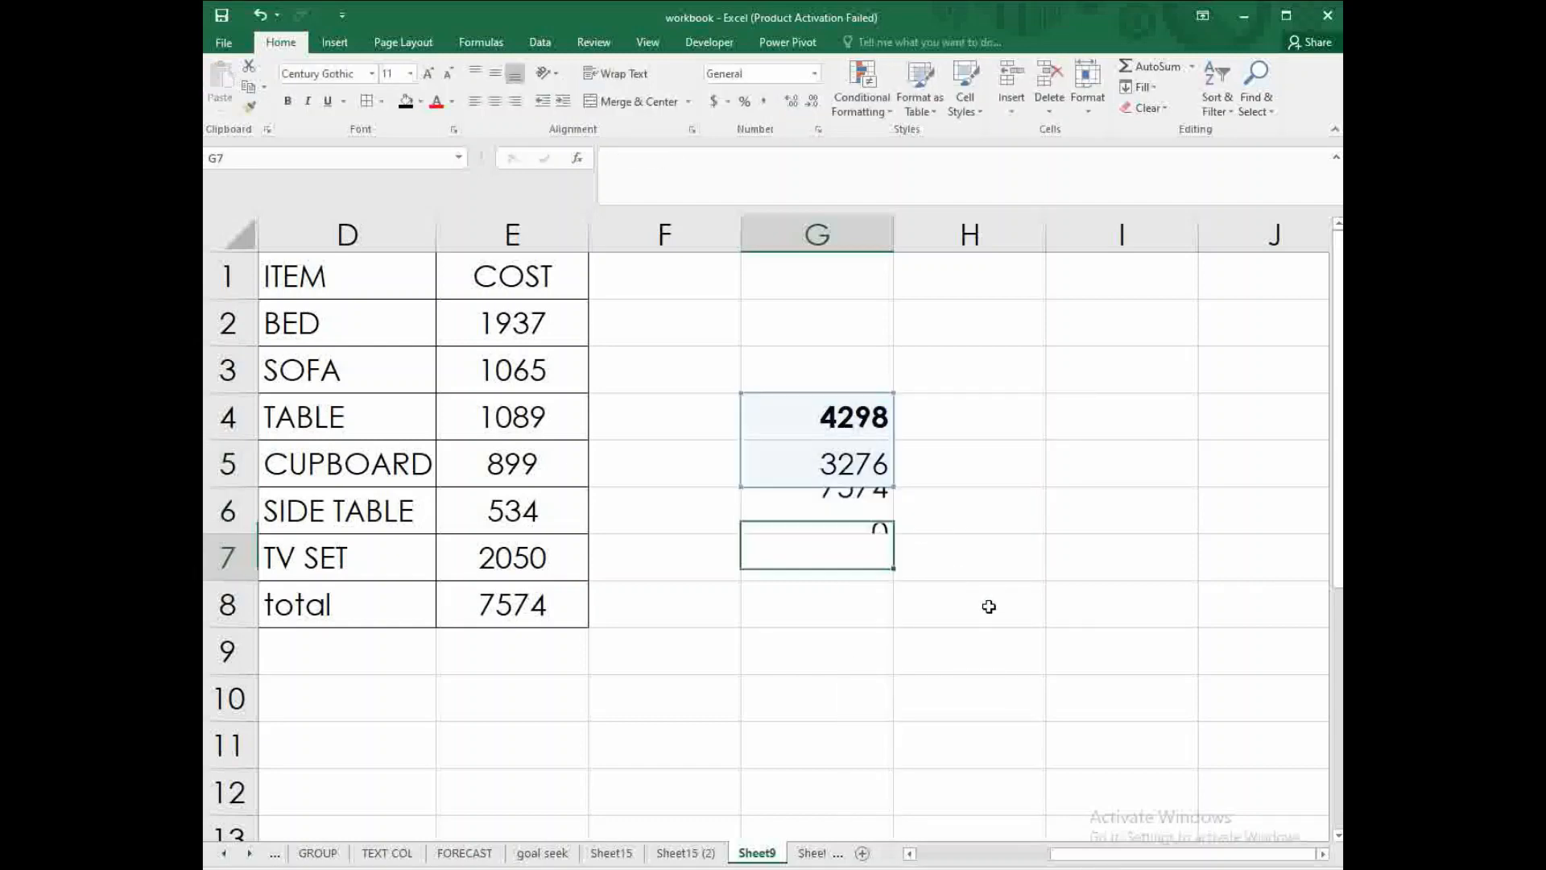
pyautogui.click(530, 594)
pyautogui.click(857, 509)
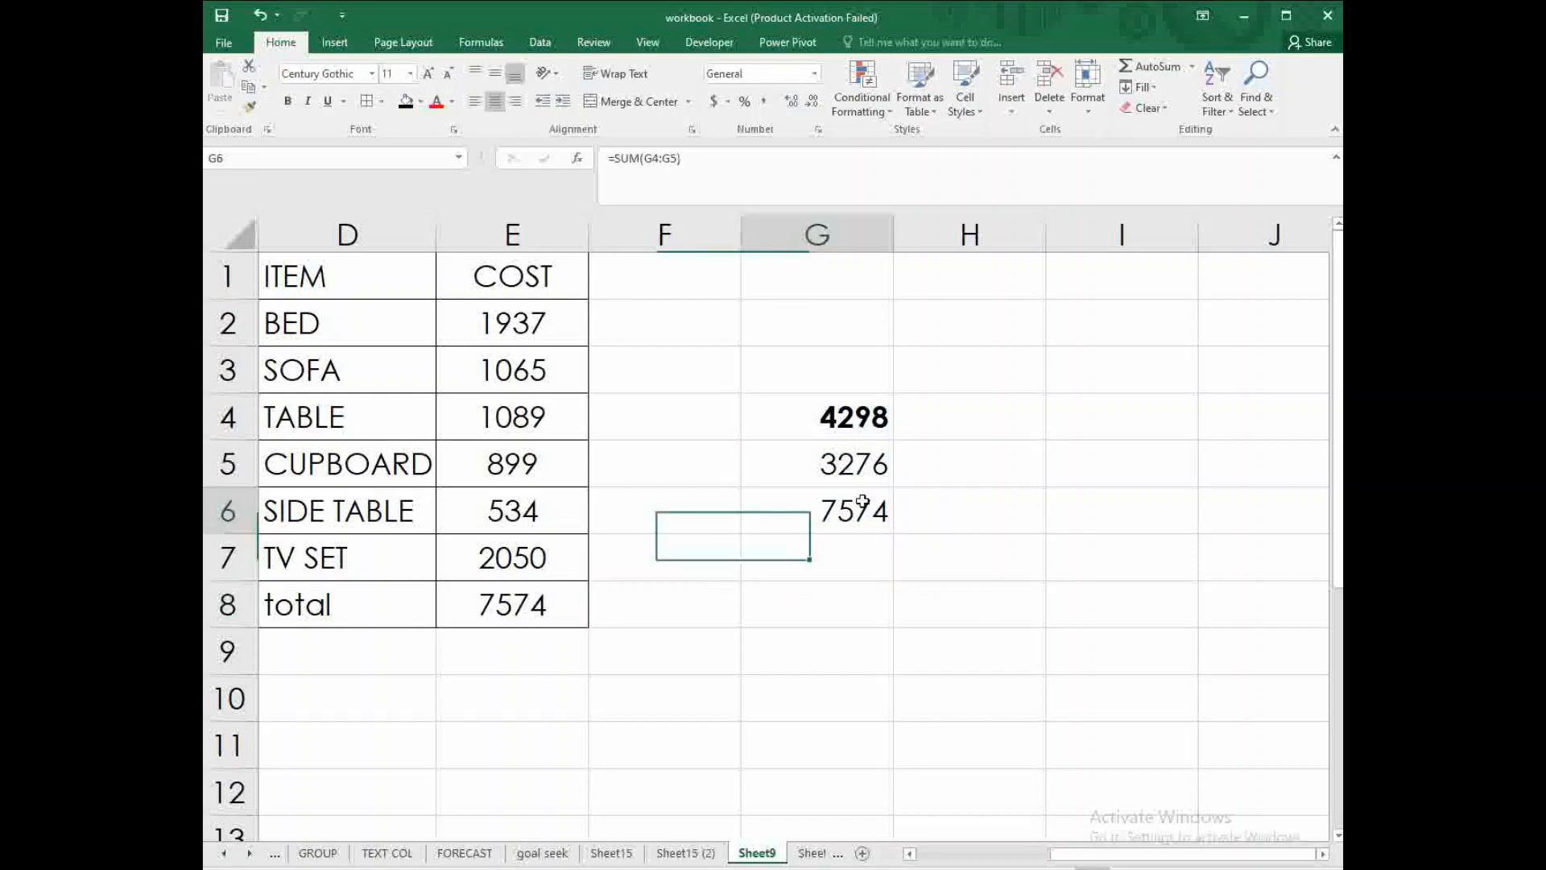
pyautogui.click(573, 600)
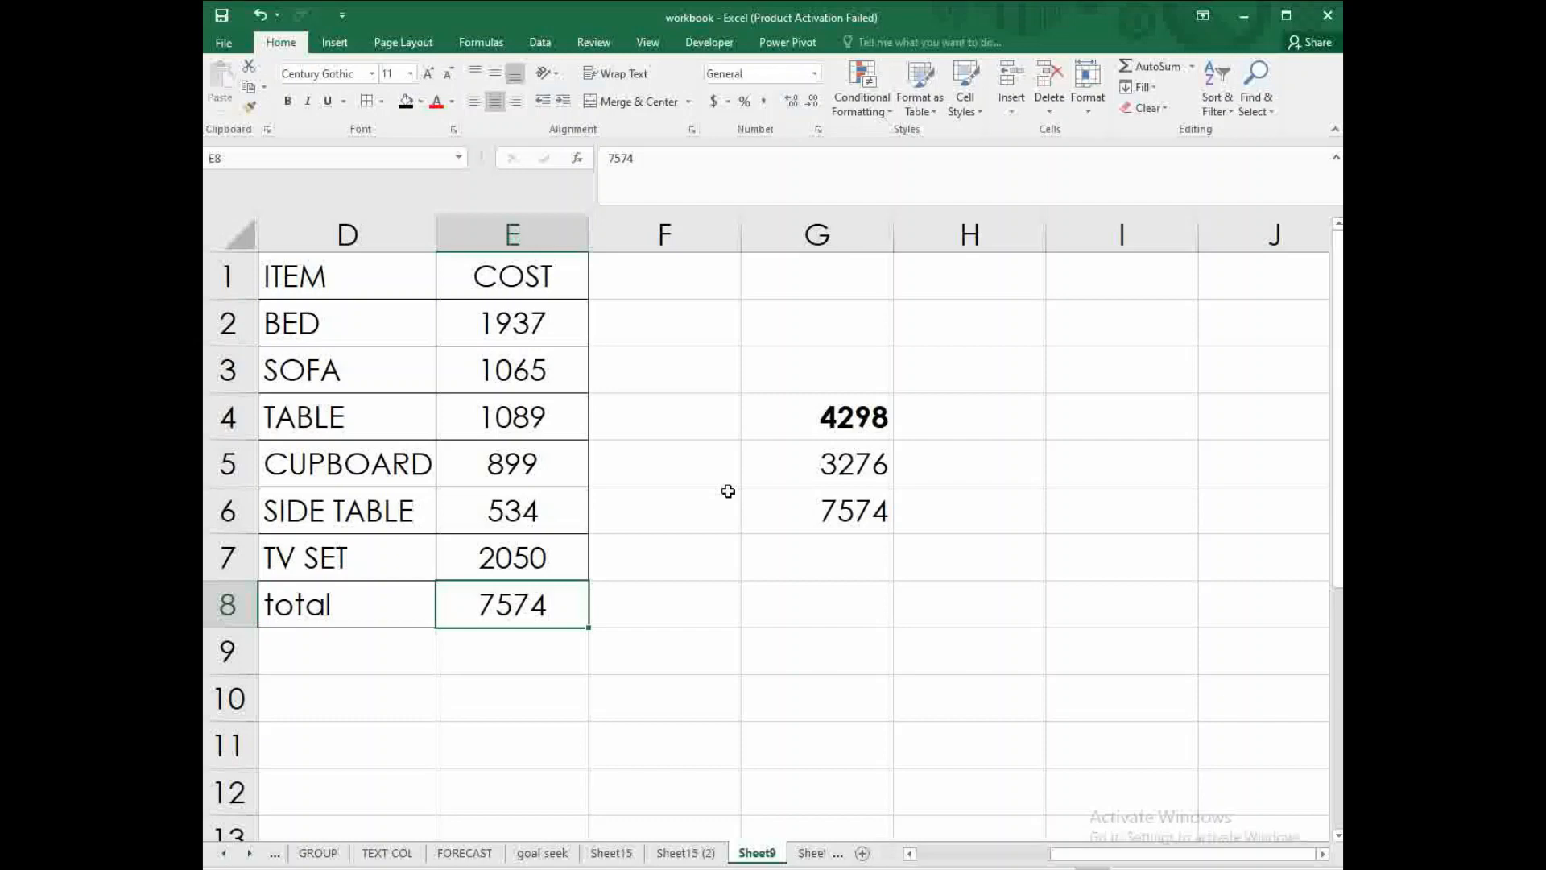
# - Delete the Table_ExternalData_1 to data_file_1 relationship, confirm, and close the Relationships list
pyautogui.click(539, 42)
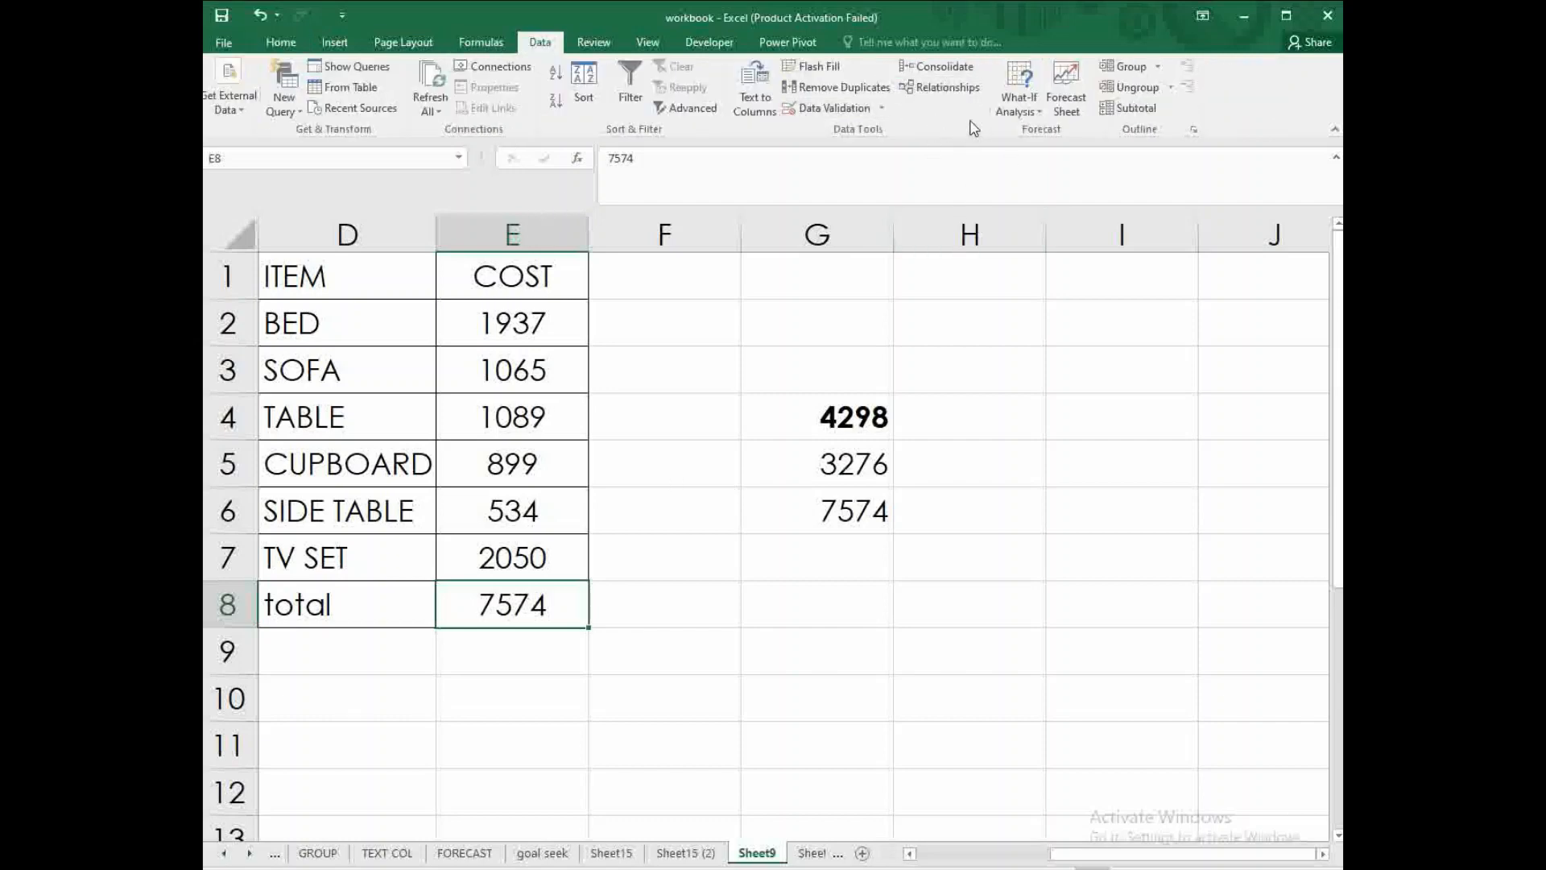
pyautogui.click(938, 88)
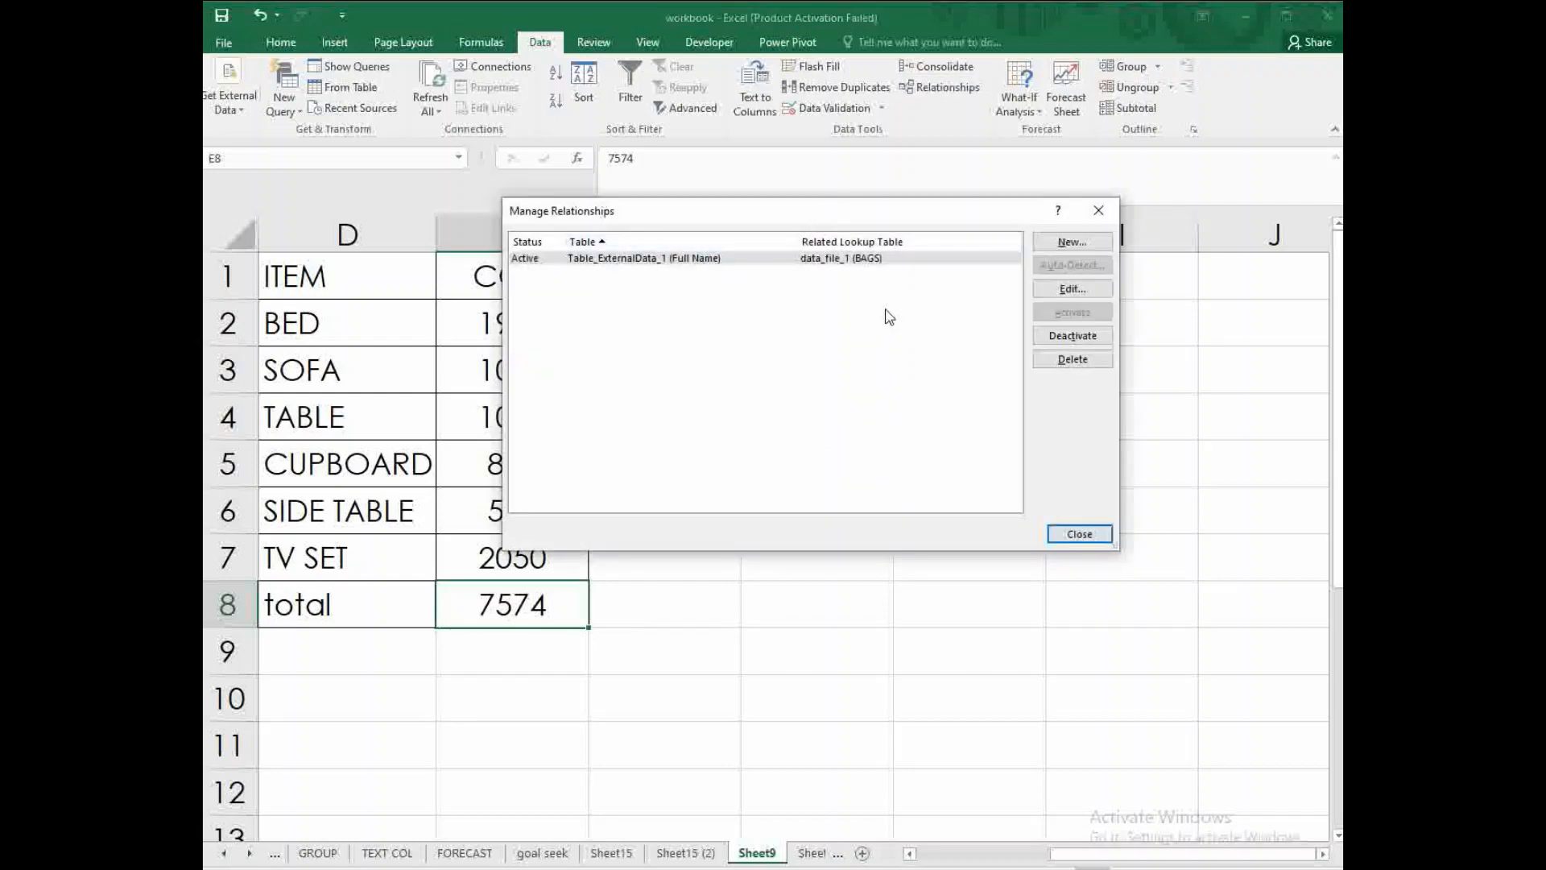
pyautogui.click(714, 259)
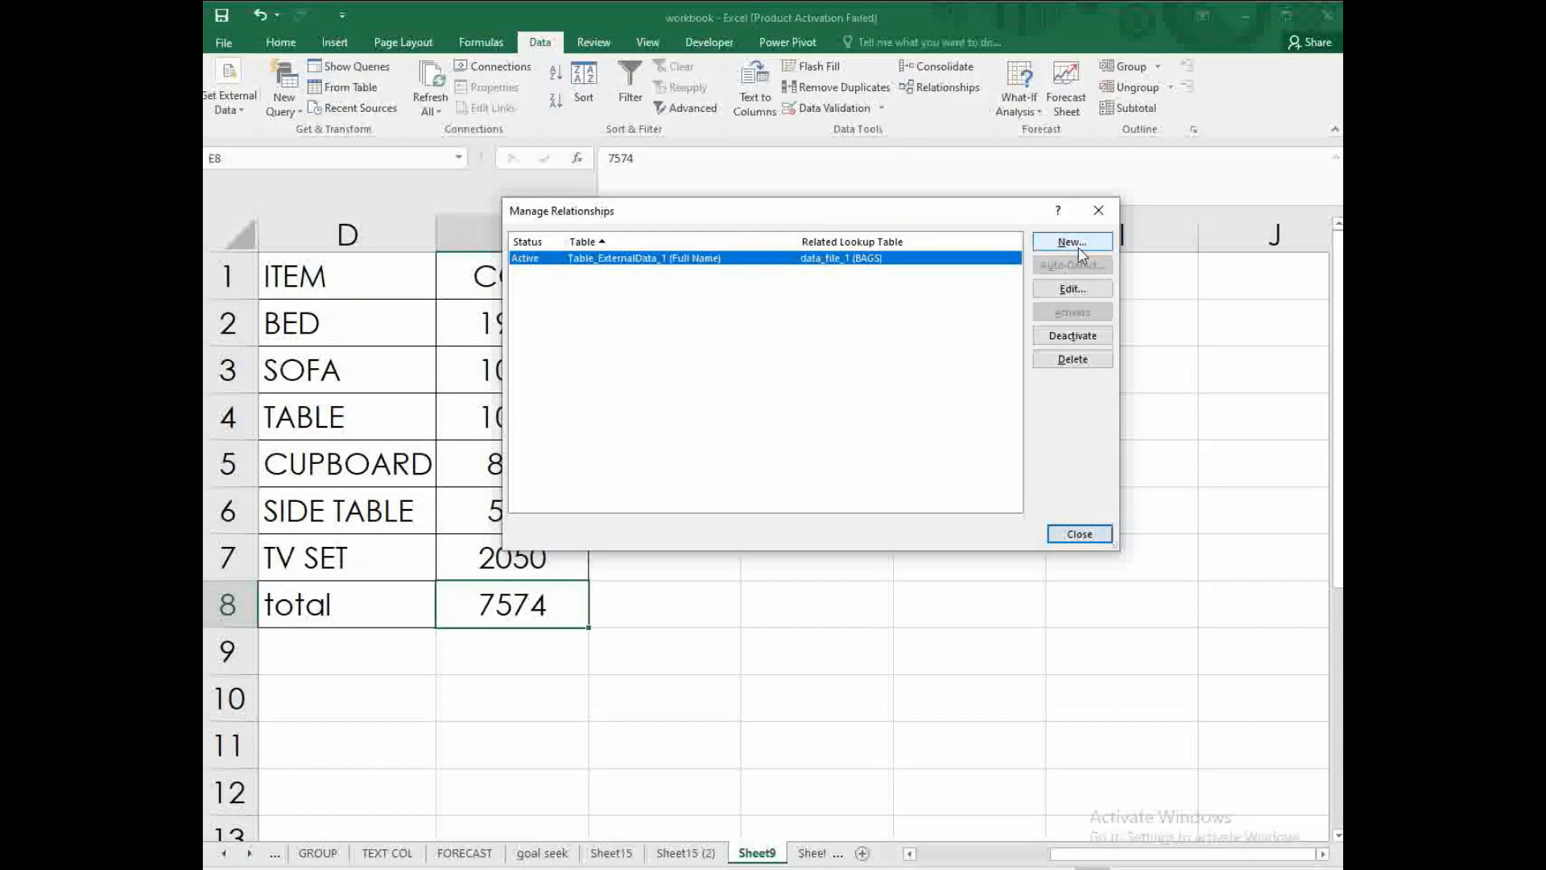
pyautogui.click(1072, 290)
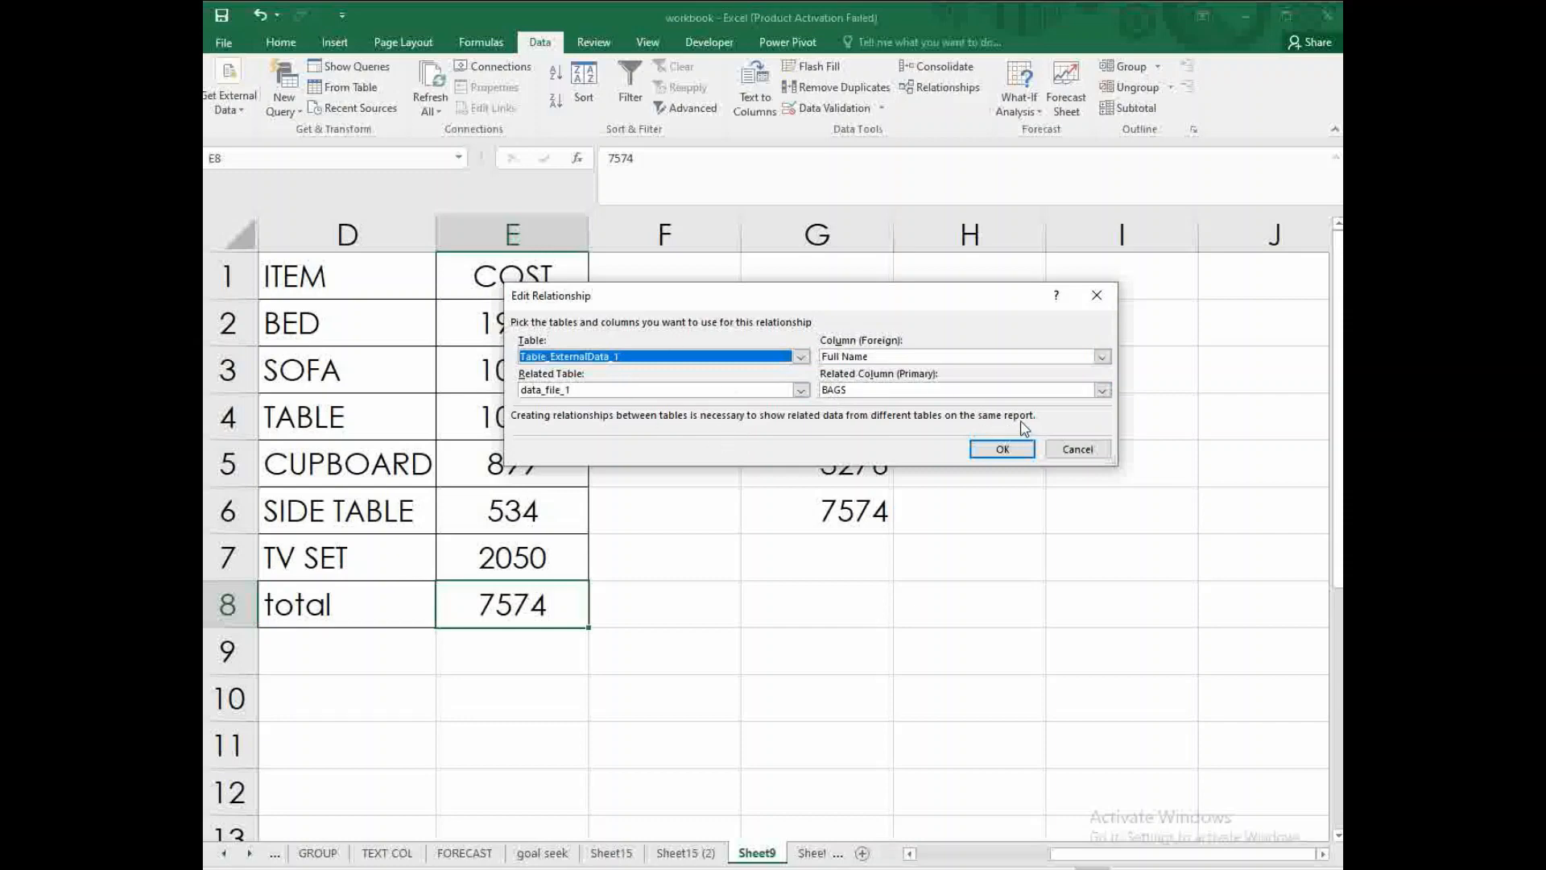
pyautogui.click(1084, 450)
pyautogui.click(1076, 360)
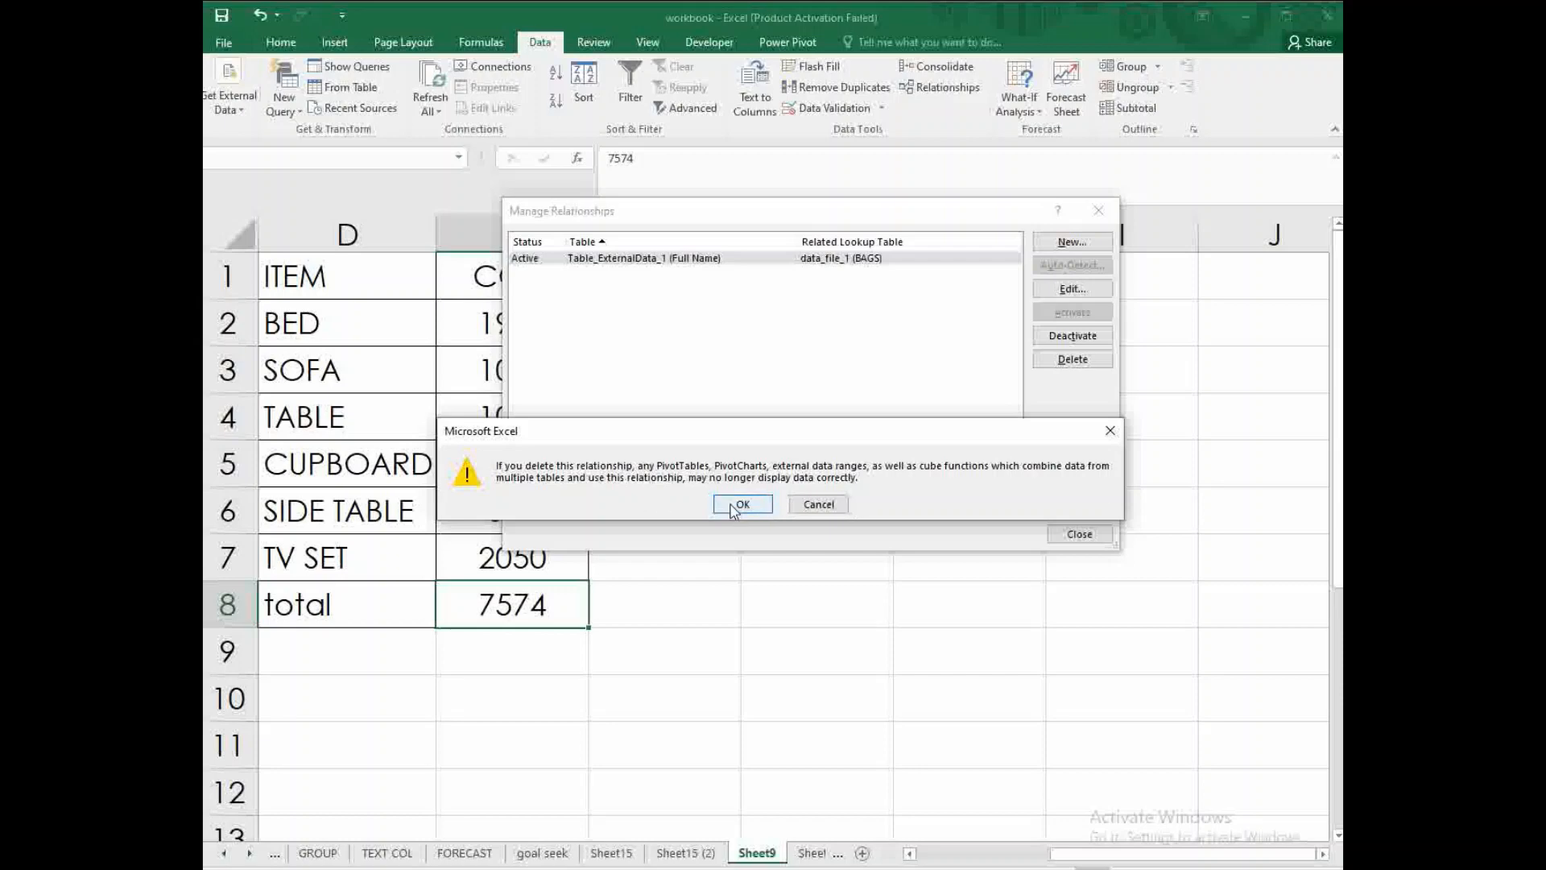
pyautogui.click(739, 506)
pyautogui.click(1053, 525)
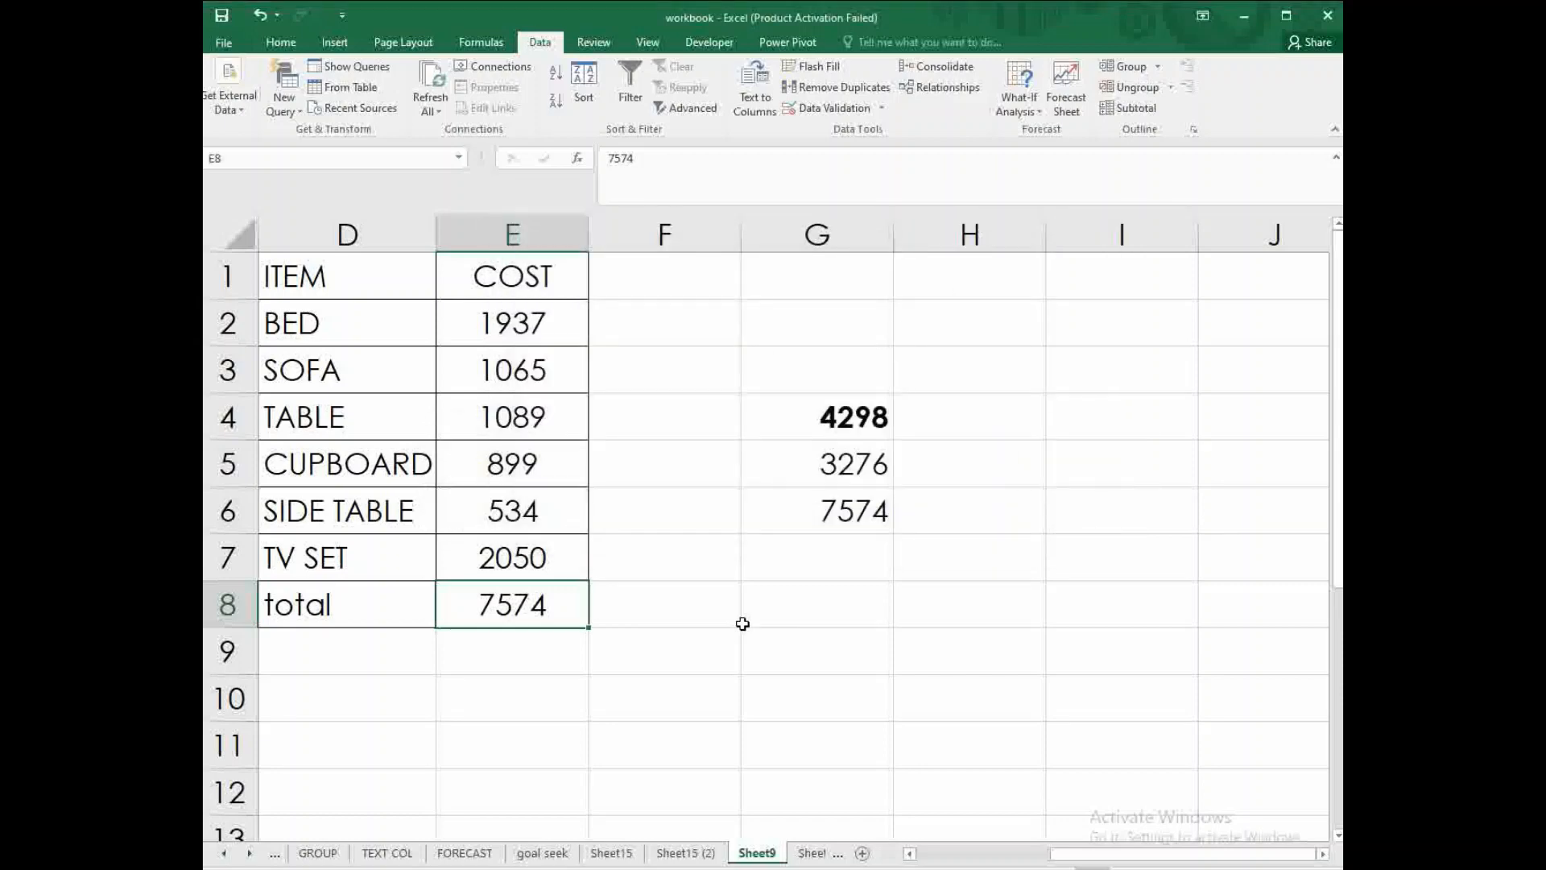
# - Browse the goal seek, FORECAST and TEXT COL sheets and What-If options, ending on Sheet15
pyautogui.moveTo(742, 620); pyautogui.dragTo(684, 652)
pyautogui.click(809, 851)
pyautogui.click(461, 855)
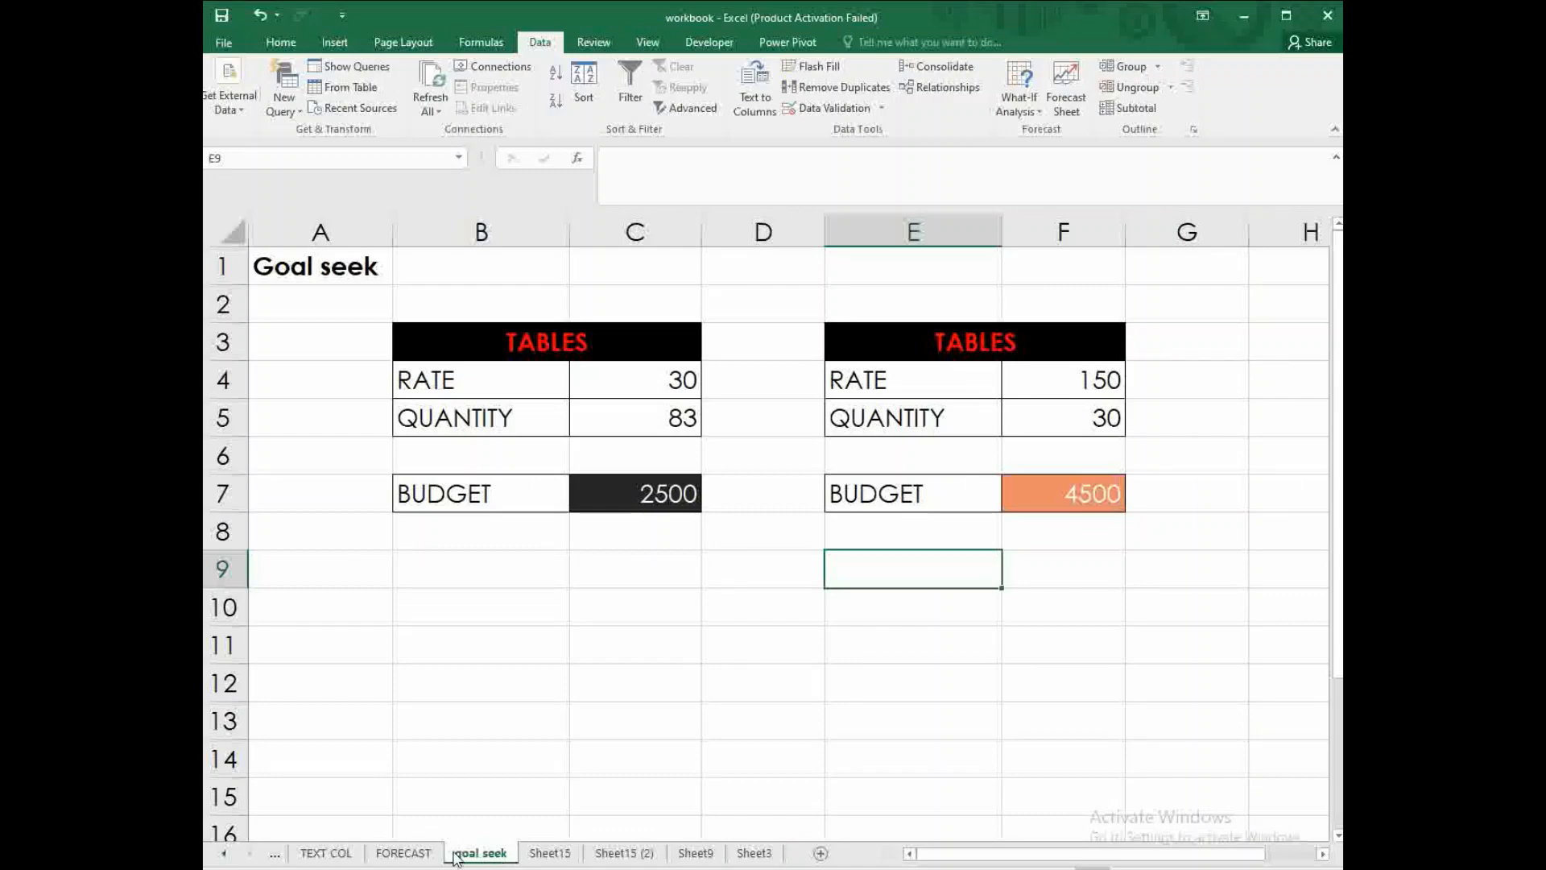
pyautogui.click(405, 852)
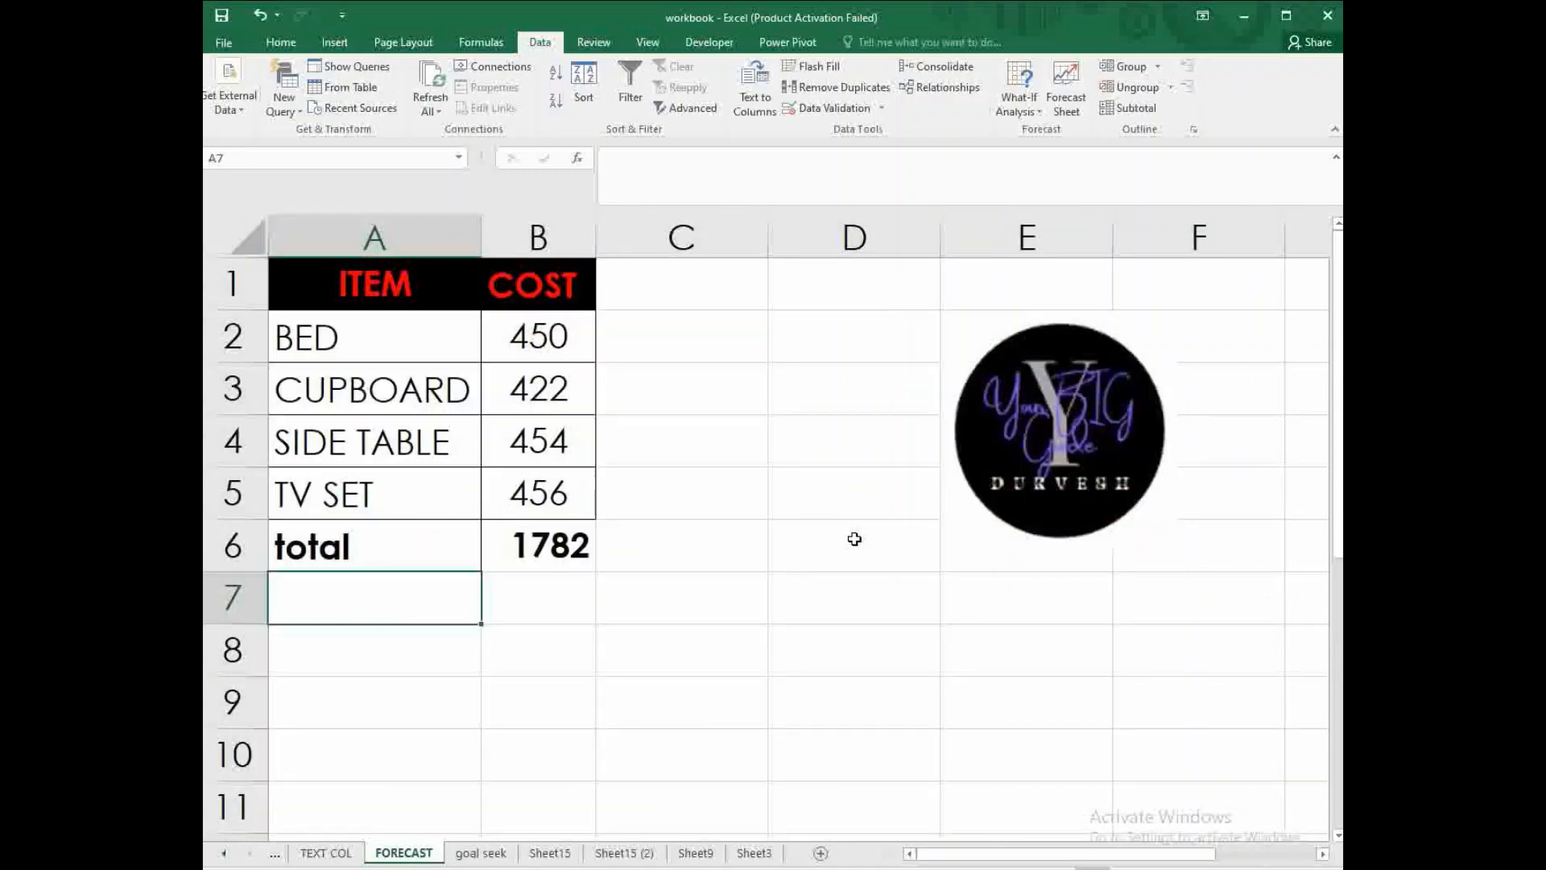
pyautogui.click(469, 857)
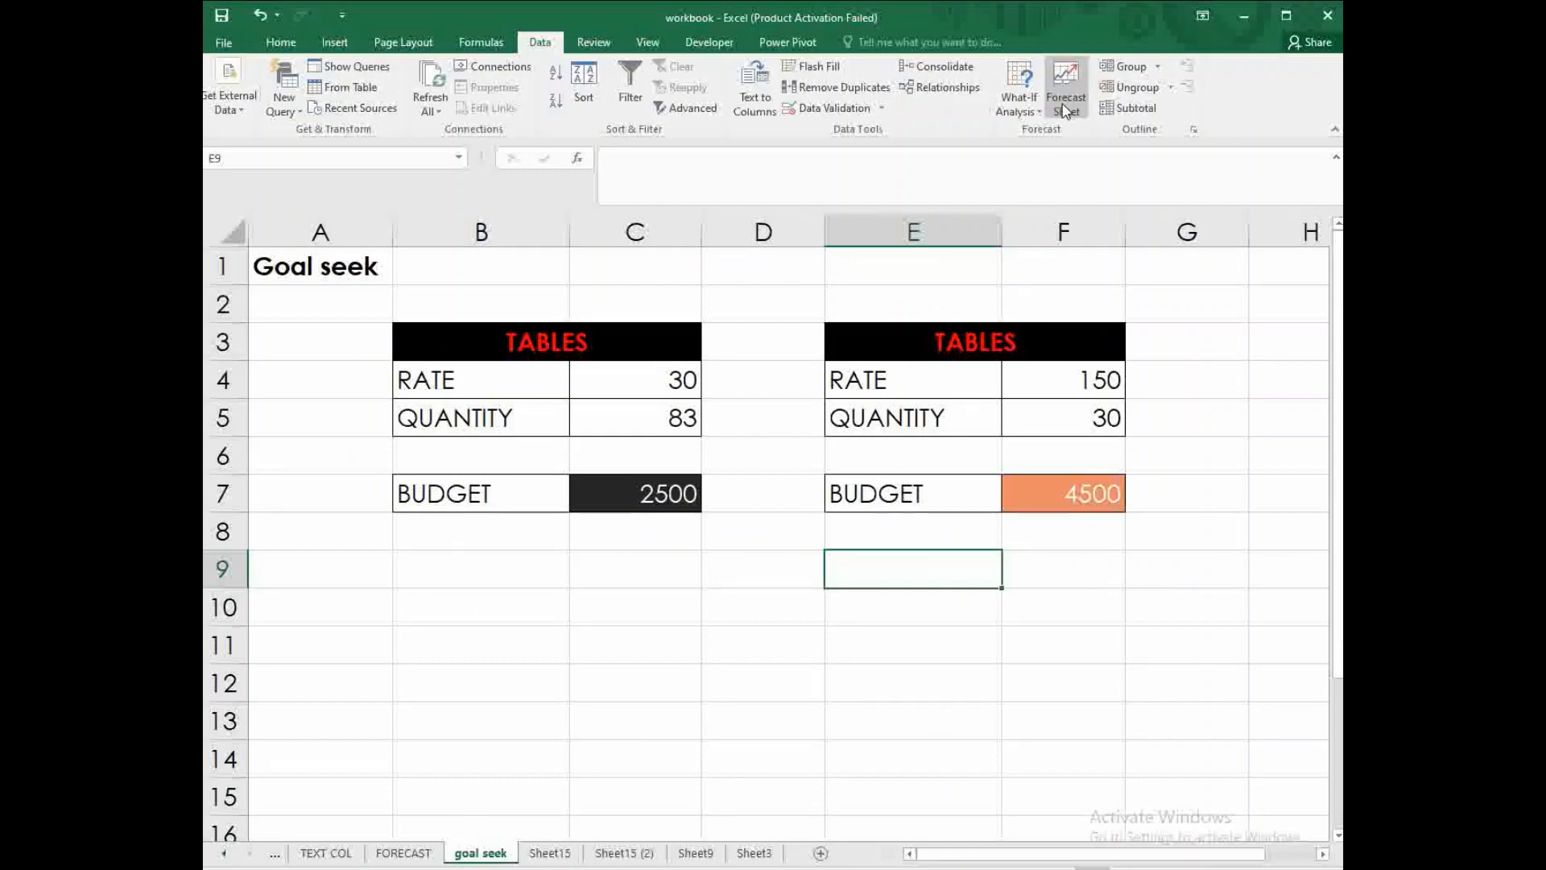
pyautogui.click(1034, 112)
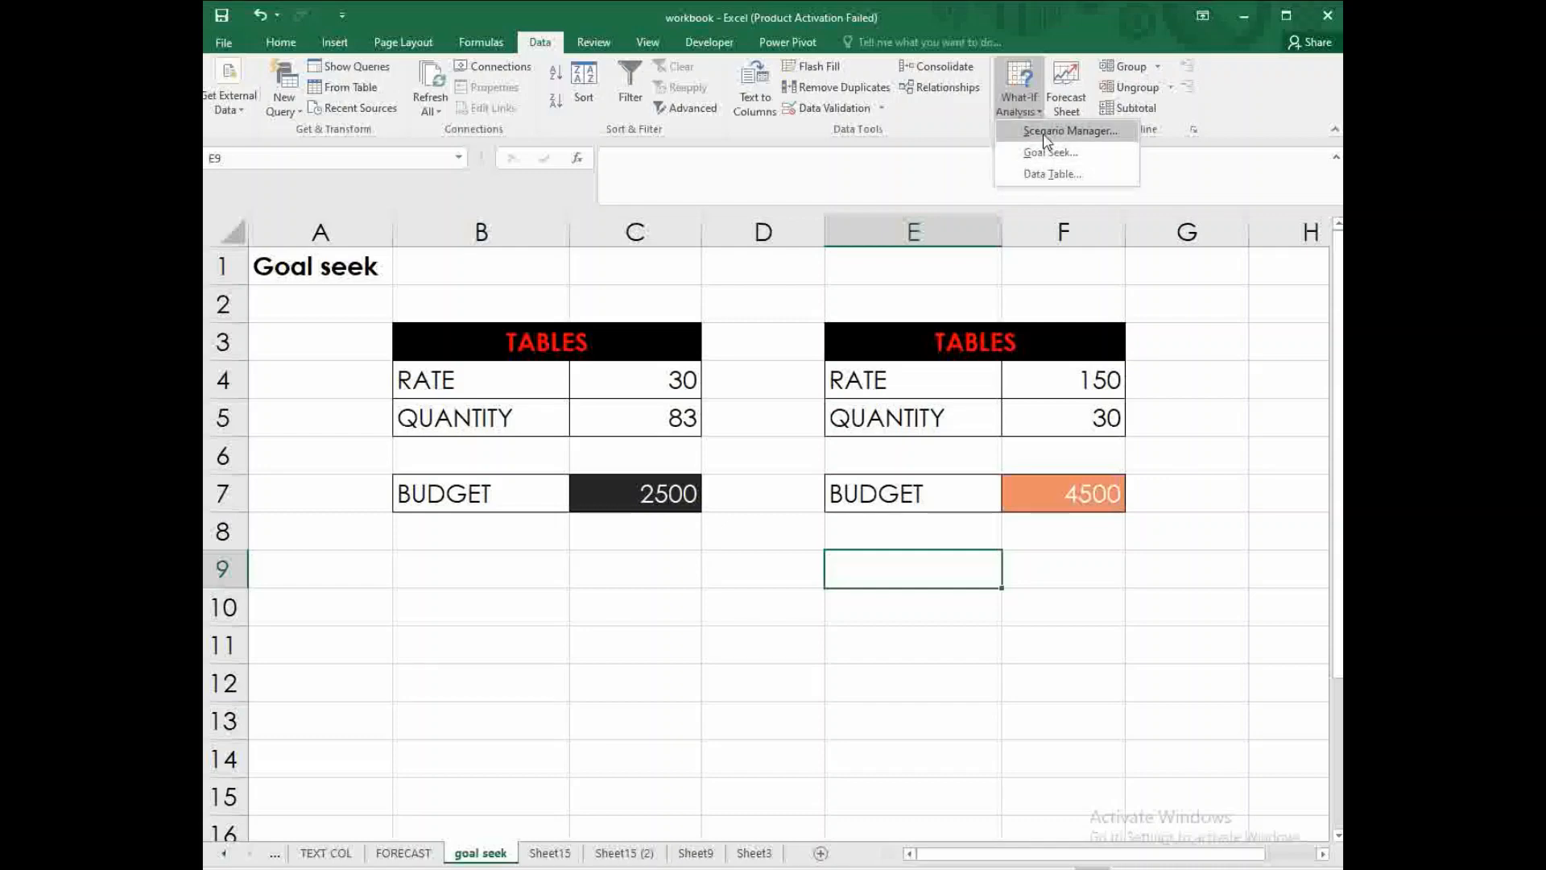
pyautogui.click(325, 853)
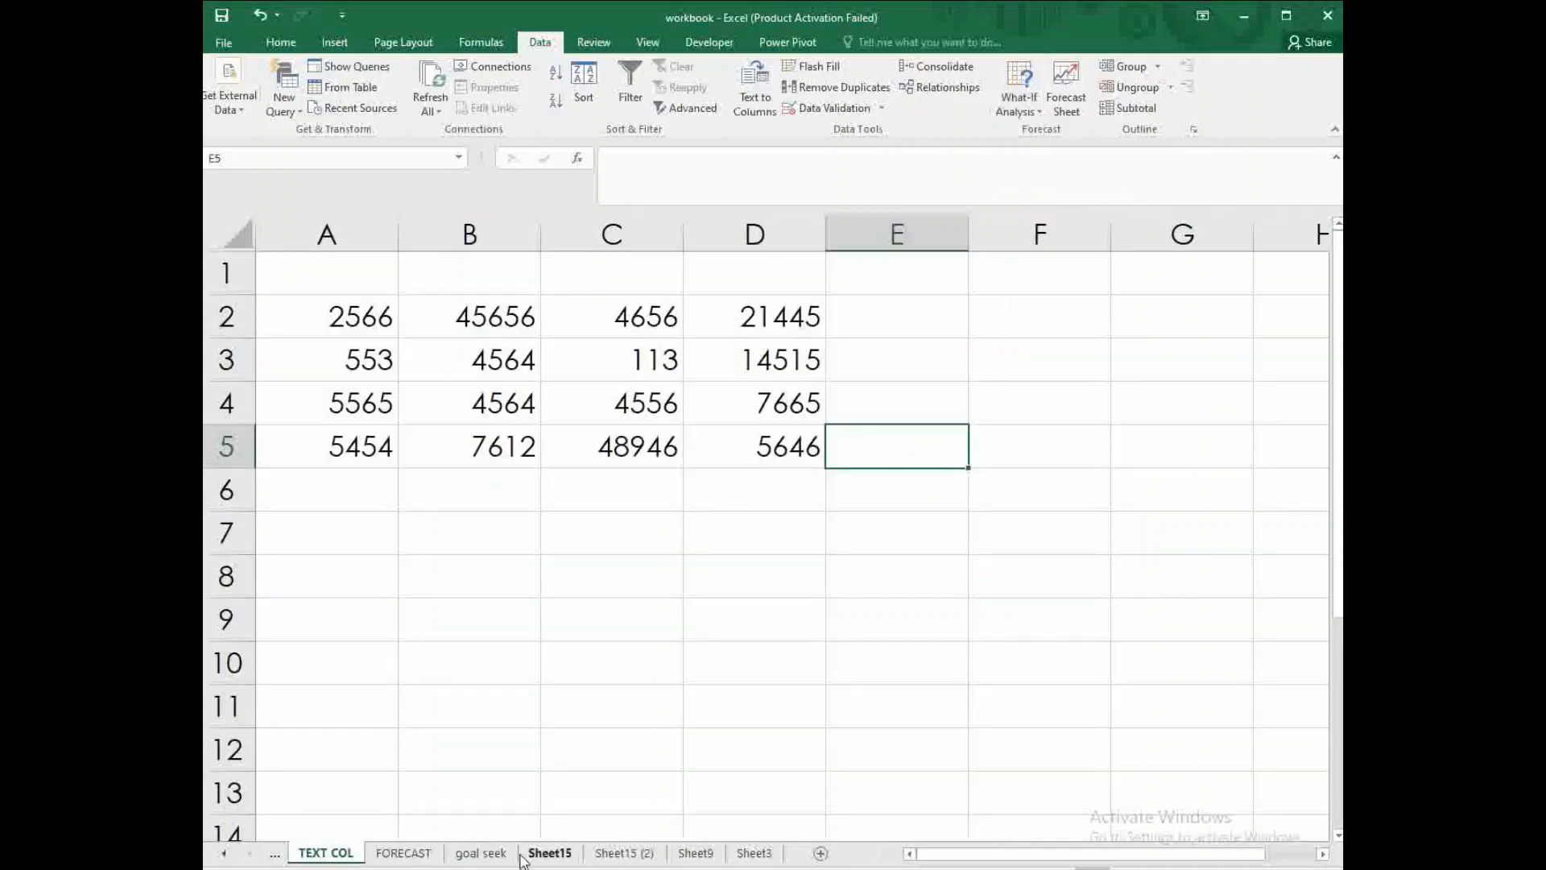
pyautogui.click(521, 855)
pyautogui.click(481, 855)
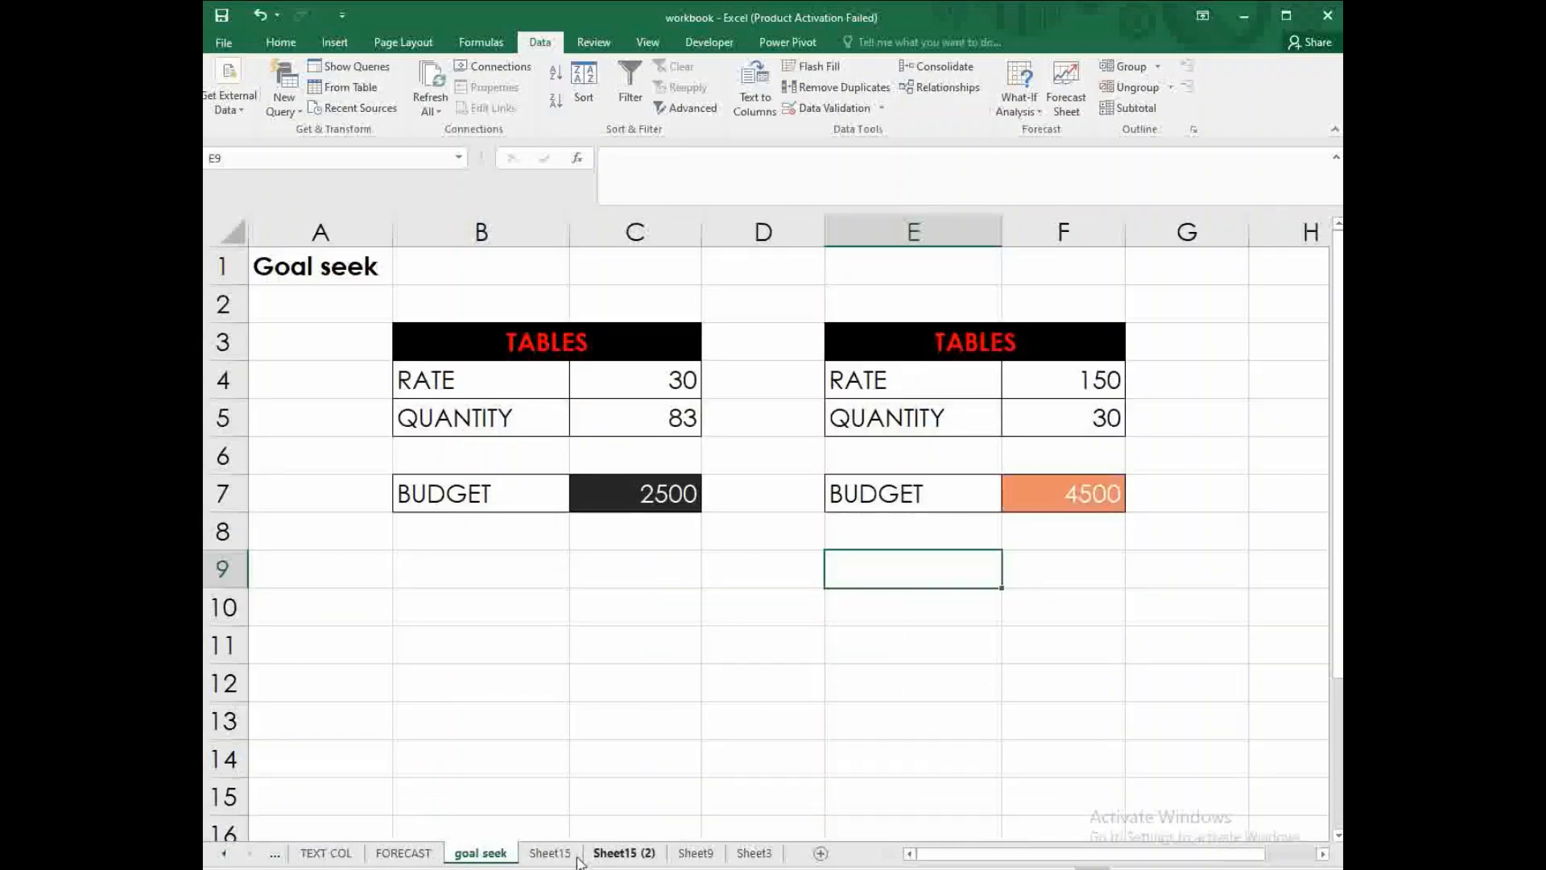
pyautogui.click(553, 854)
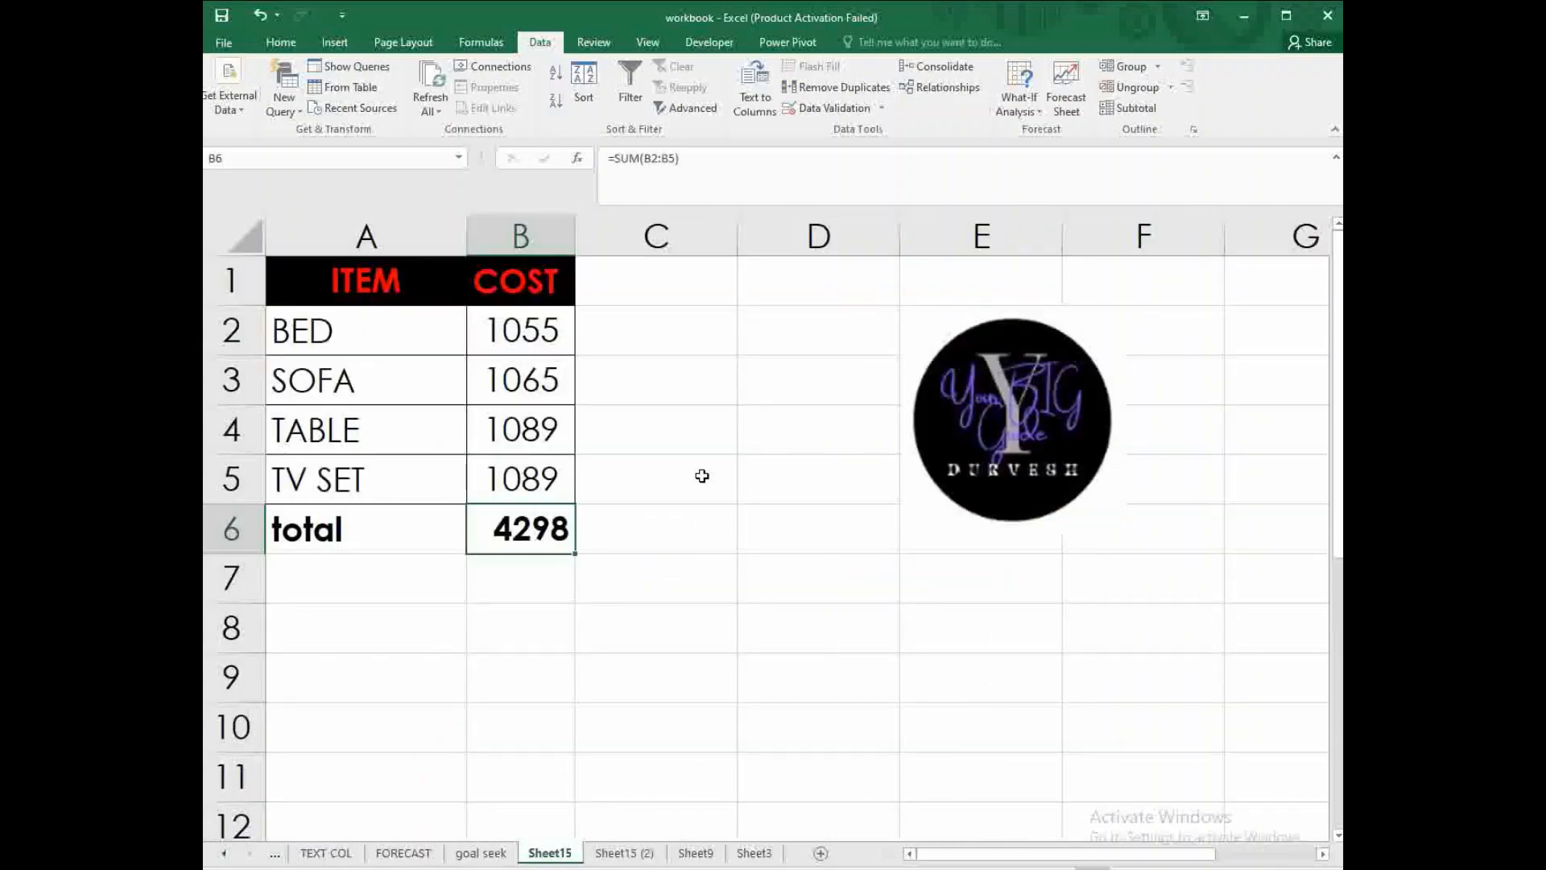
# - Review Sheet15's BED, SOFA, TABLE and TV SET costs and the SUM total in B6
pyautogui.moveTo(339, 275); pyautogui.dragTo(503, 512)
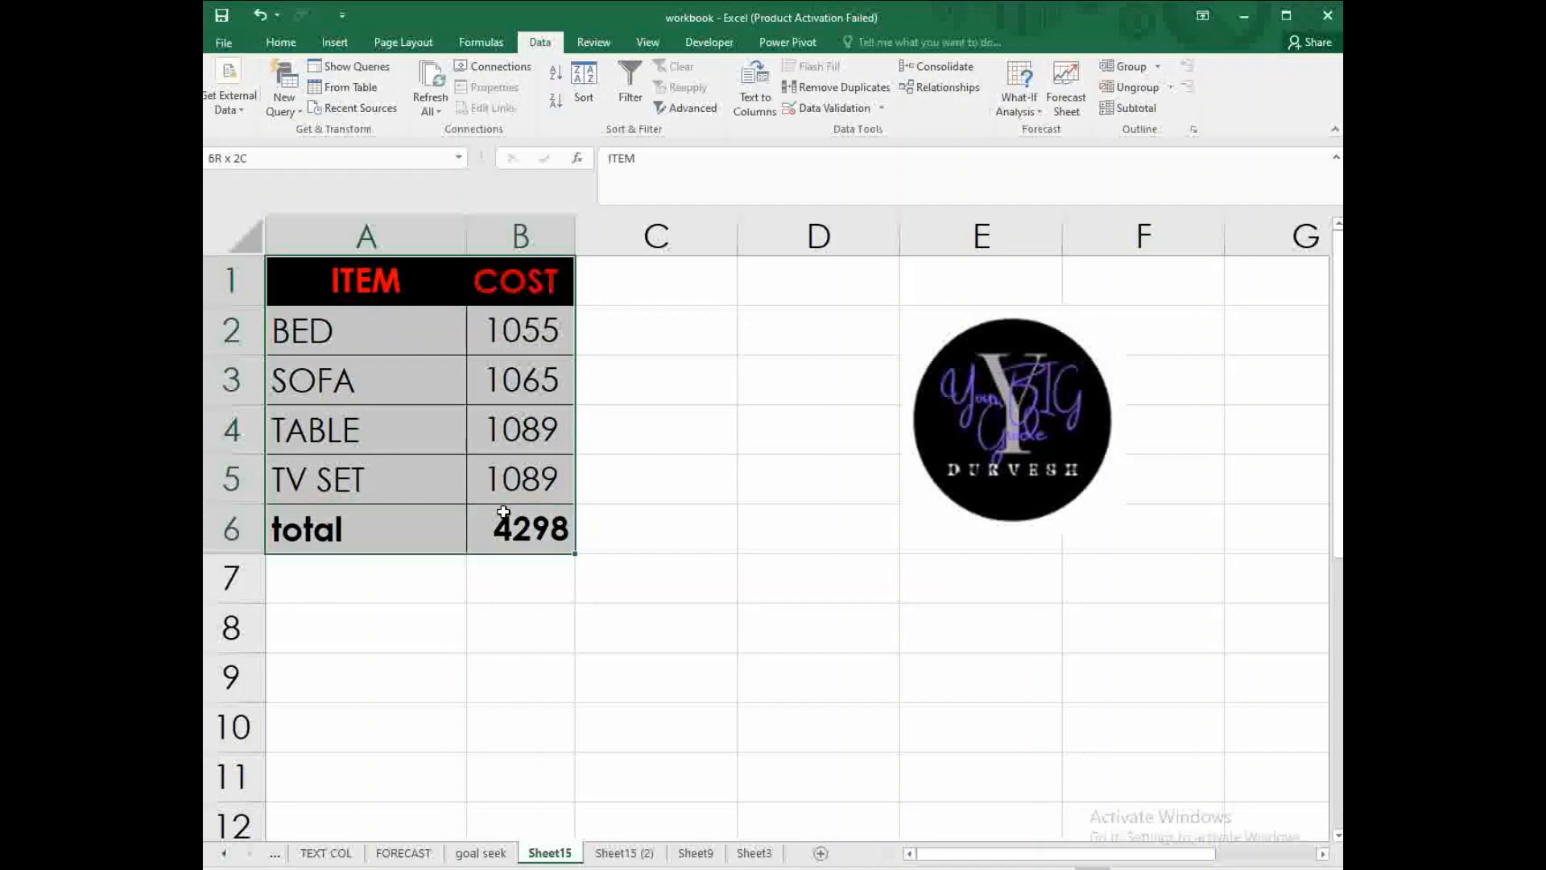
pyautogui.click(690, 399)
pyautogui.moveTo(519, 330); pyautogui.dragTo(537, 479)
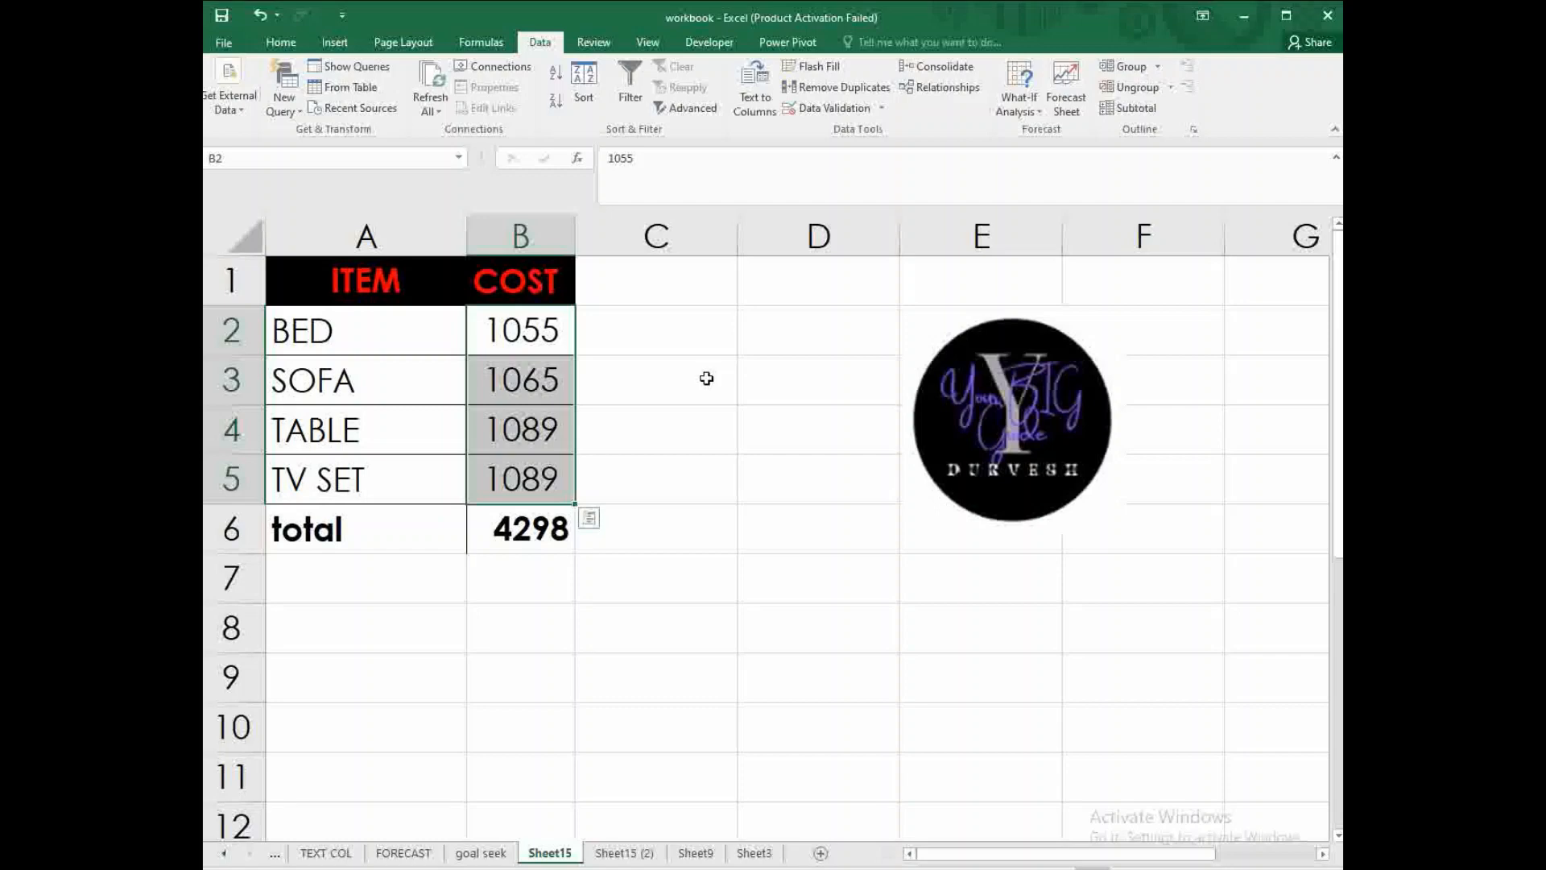
pyautogui.click(703, 348)
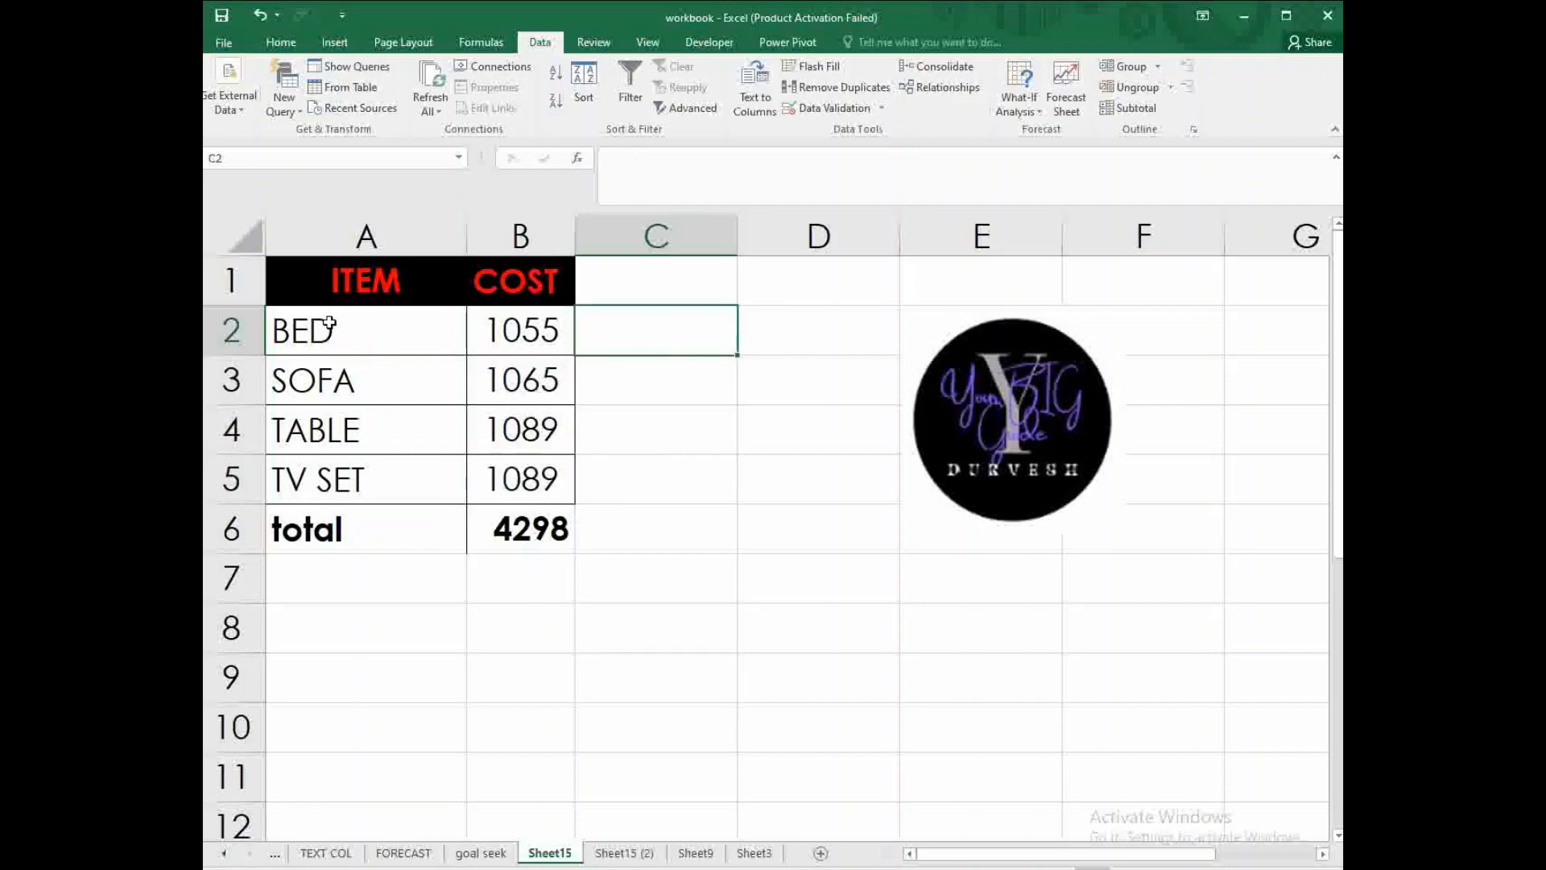
pyautogui.click(342, 332)
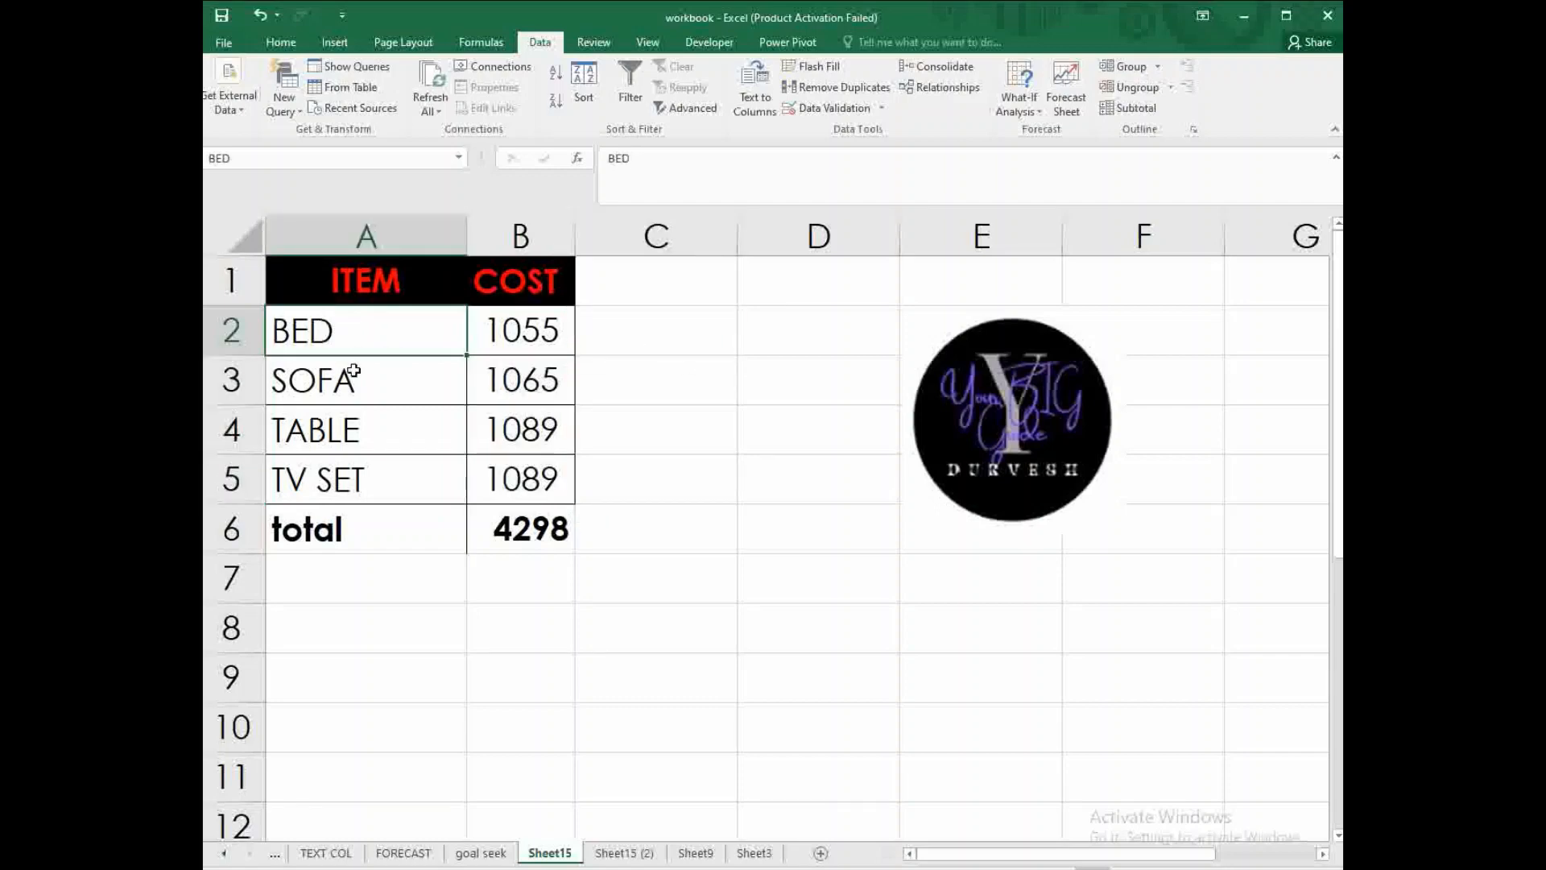
pyautogui.click(354, 372)
pyautogui.click(350, 429)
pyautogui.click(362, 479)
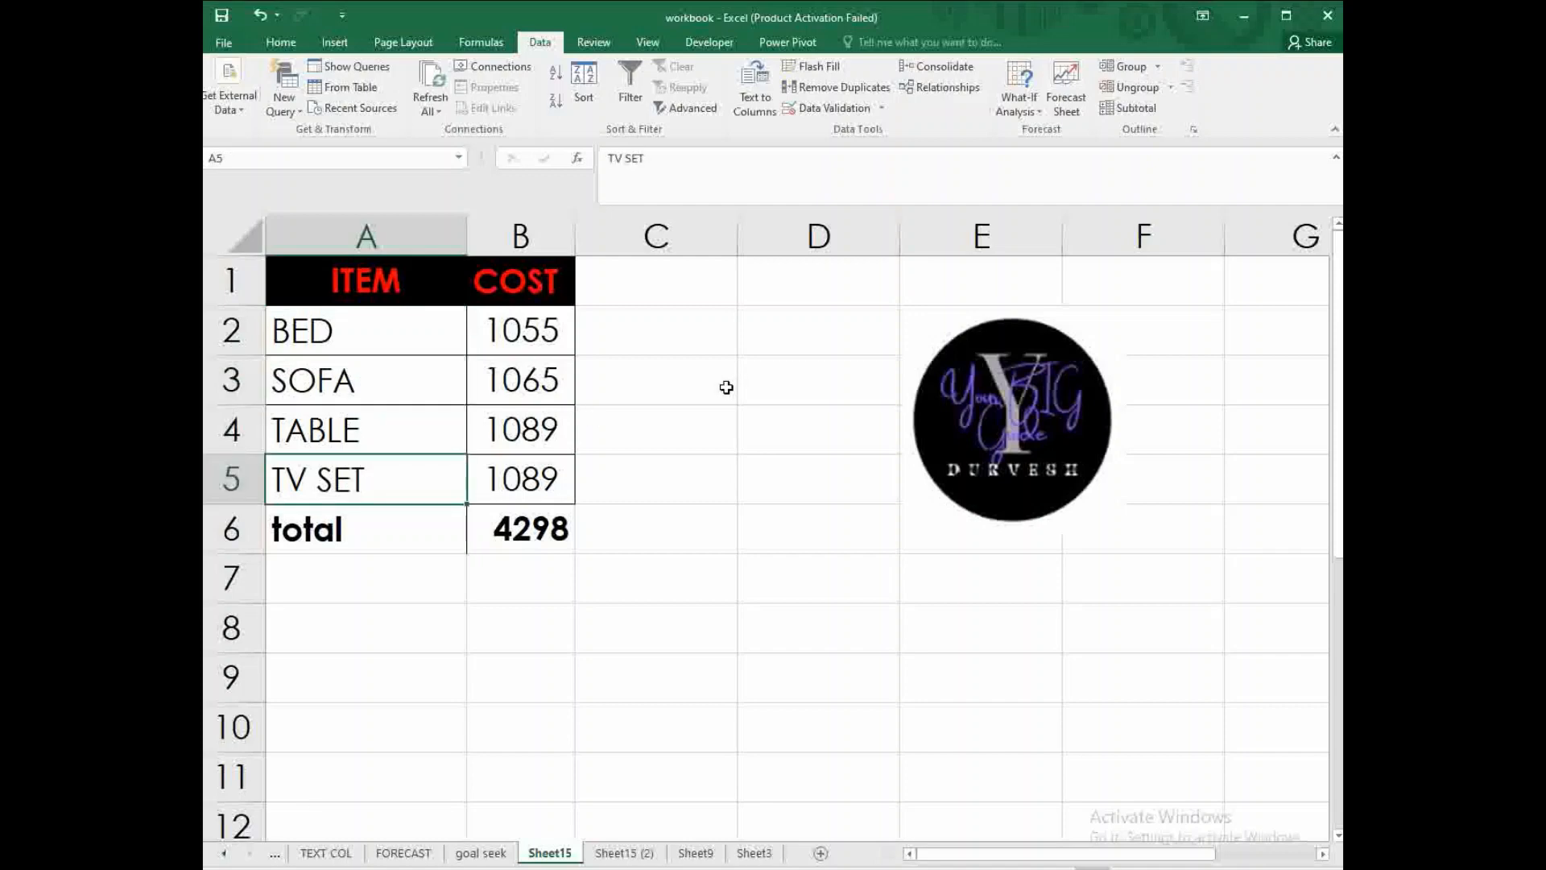
pyautogui.click(527, 529)
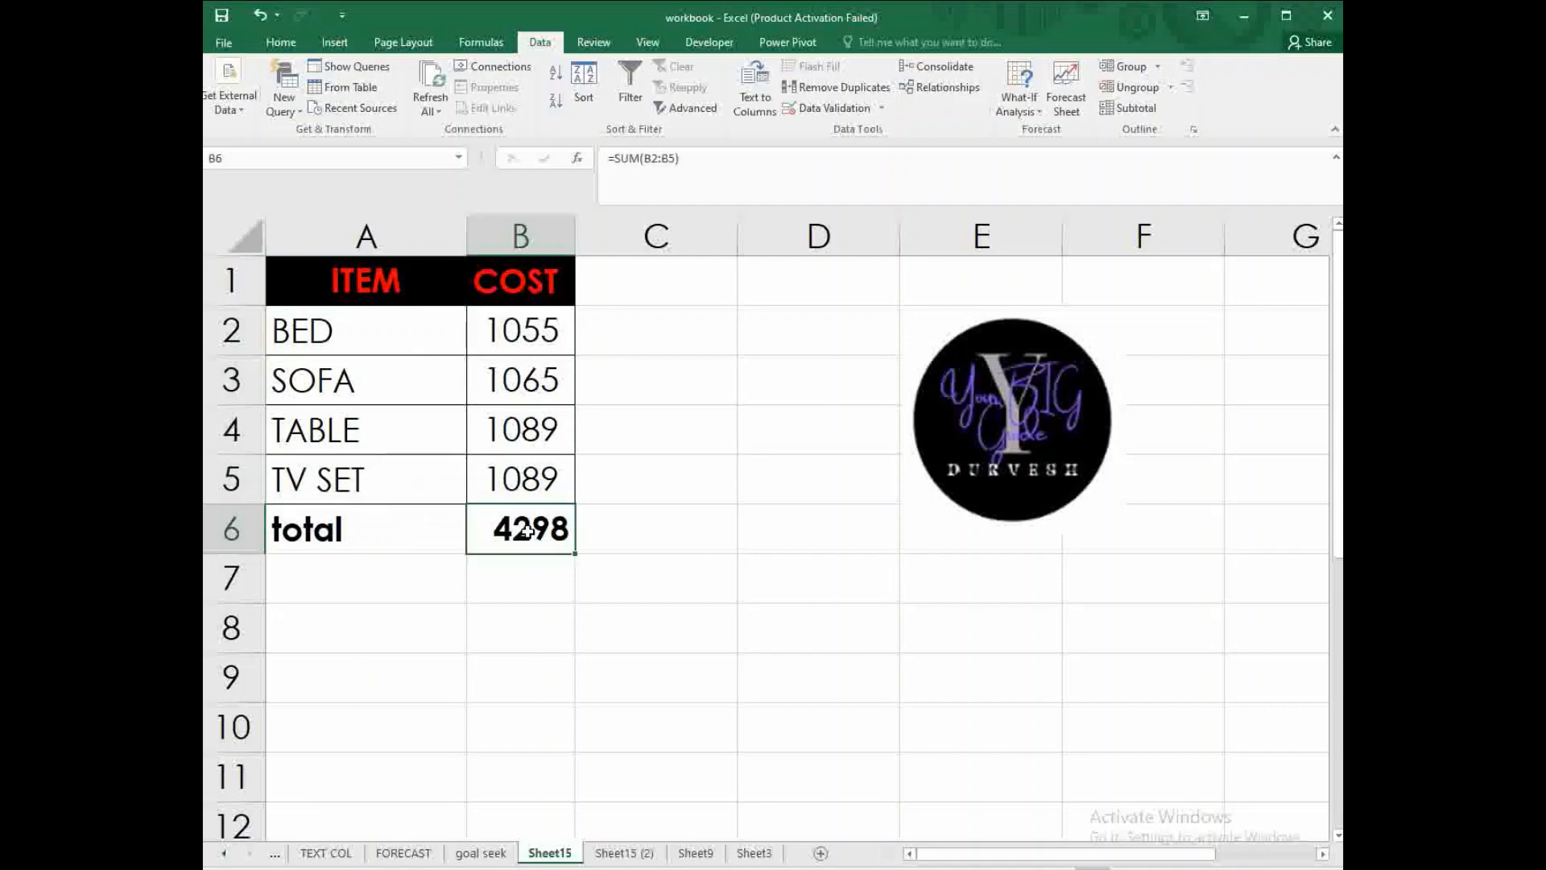
# - Select cost cells B2:B5 and launch Scenario Manager from What-If Analysis
pyautogui.moveTo(554, 326); pyautogui.dragTo(548, 480)
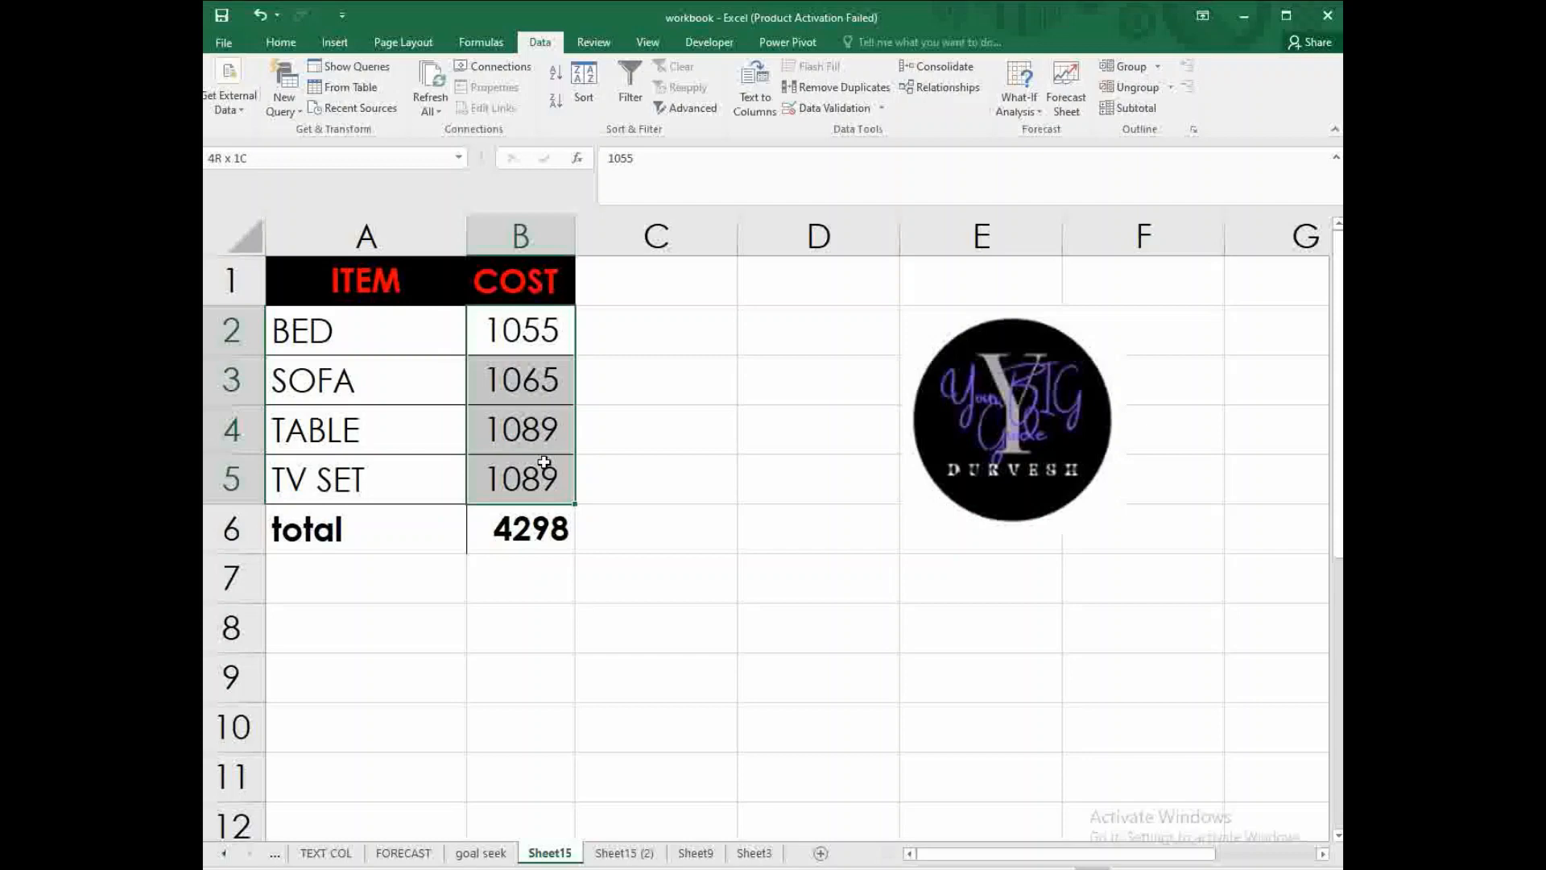
pyautogui.click(669, 416)
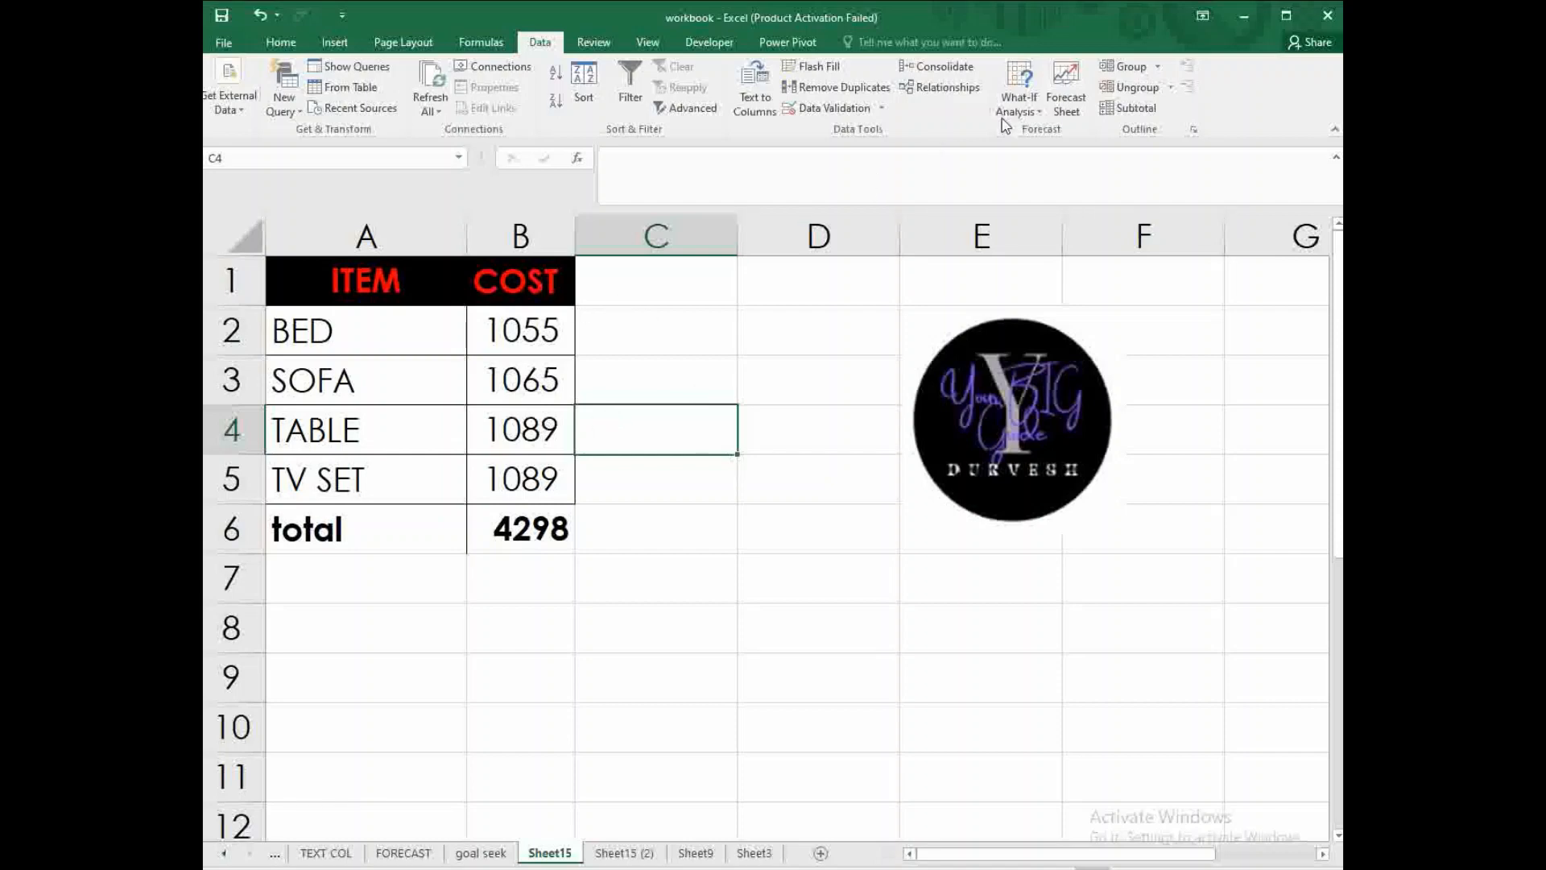
pyautogui.moveTo(528, 342); pyautogui.dragTo(524, 479)
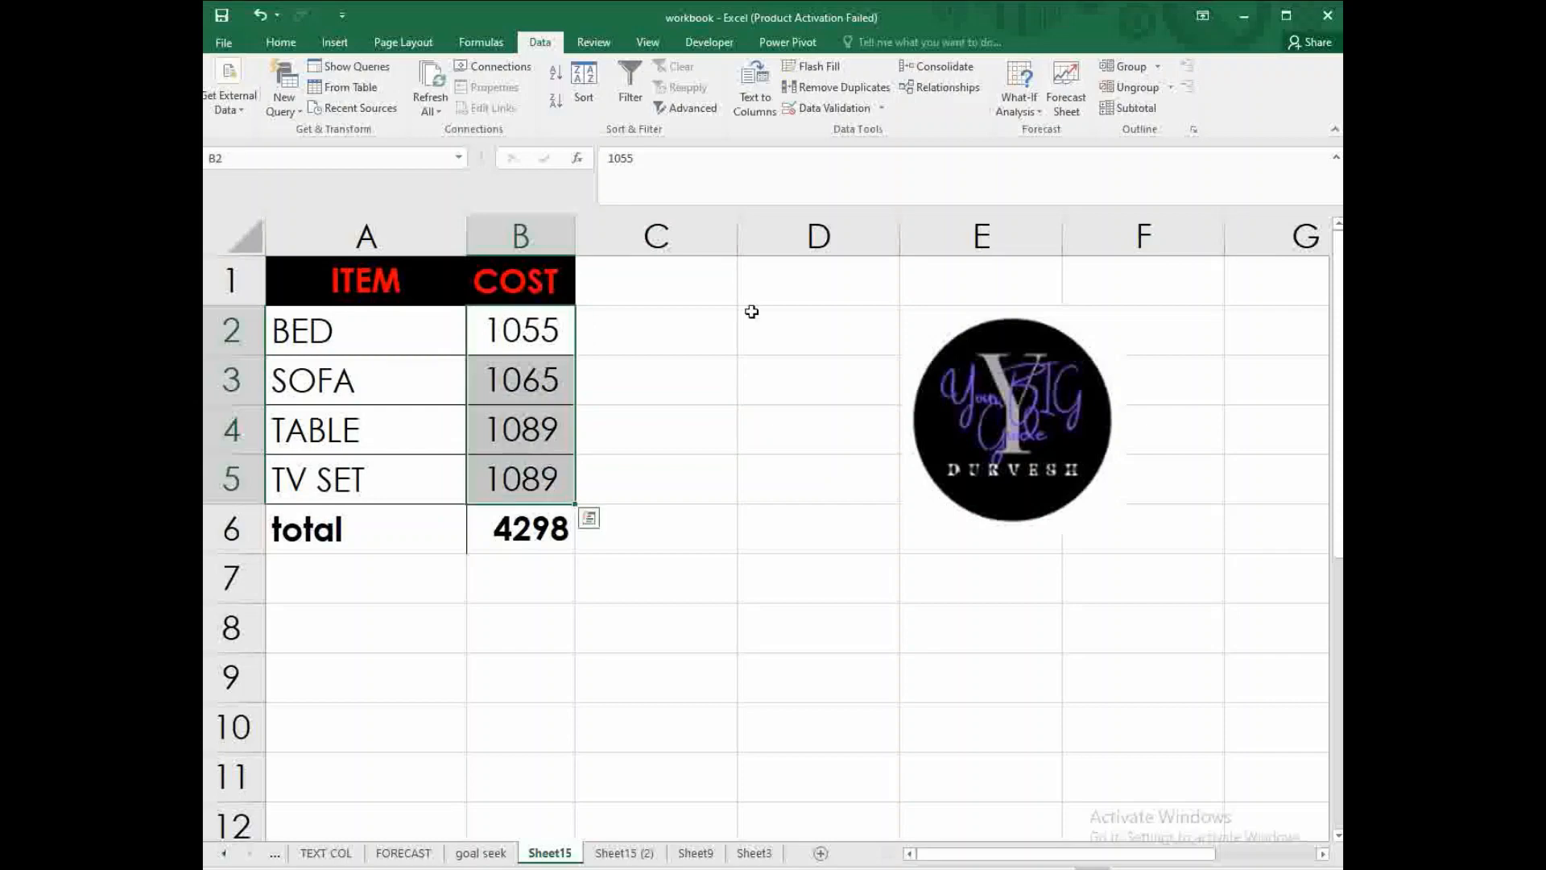
pyautogui.click(1021, 103)
pyautogui.click(1039, 164)
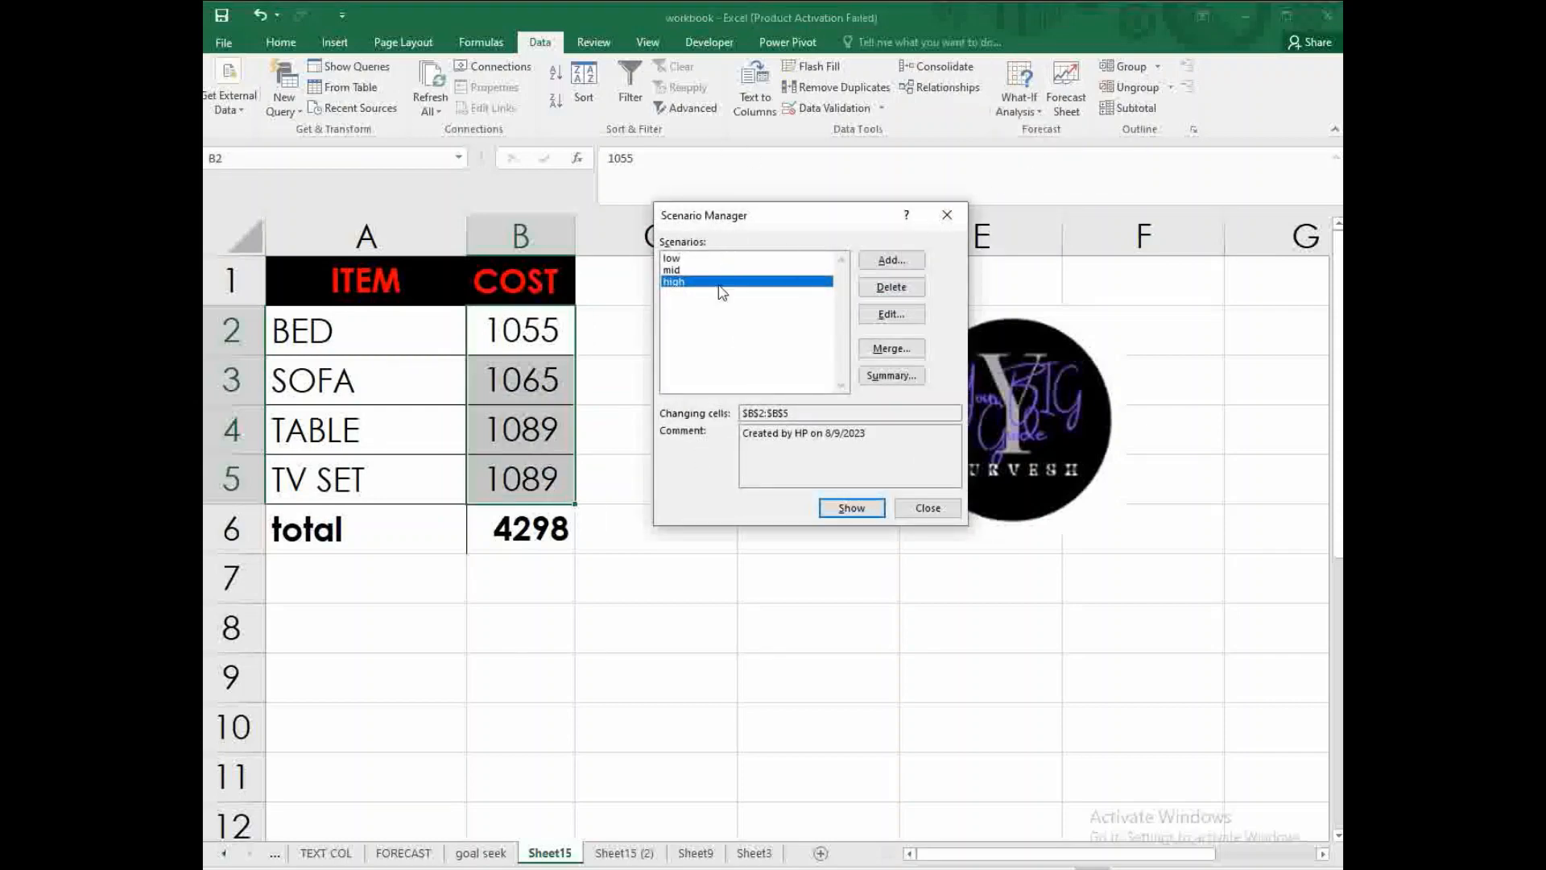
# - Delete the high, mid and low scenarios and add a new LOW scenario changing B2:B5
pyautogui.click(904, 283)
pyautogui.click(903, 284)
pyautogui.click(903, 284)
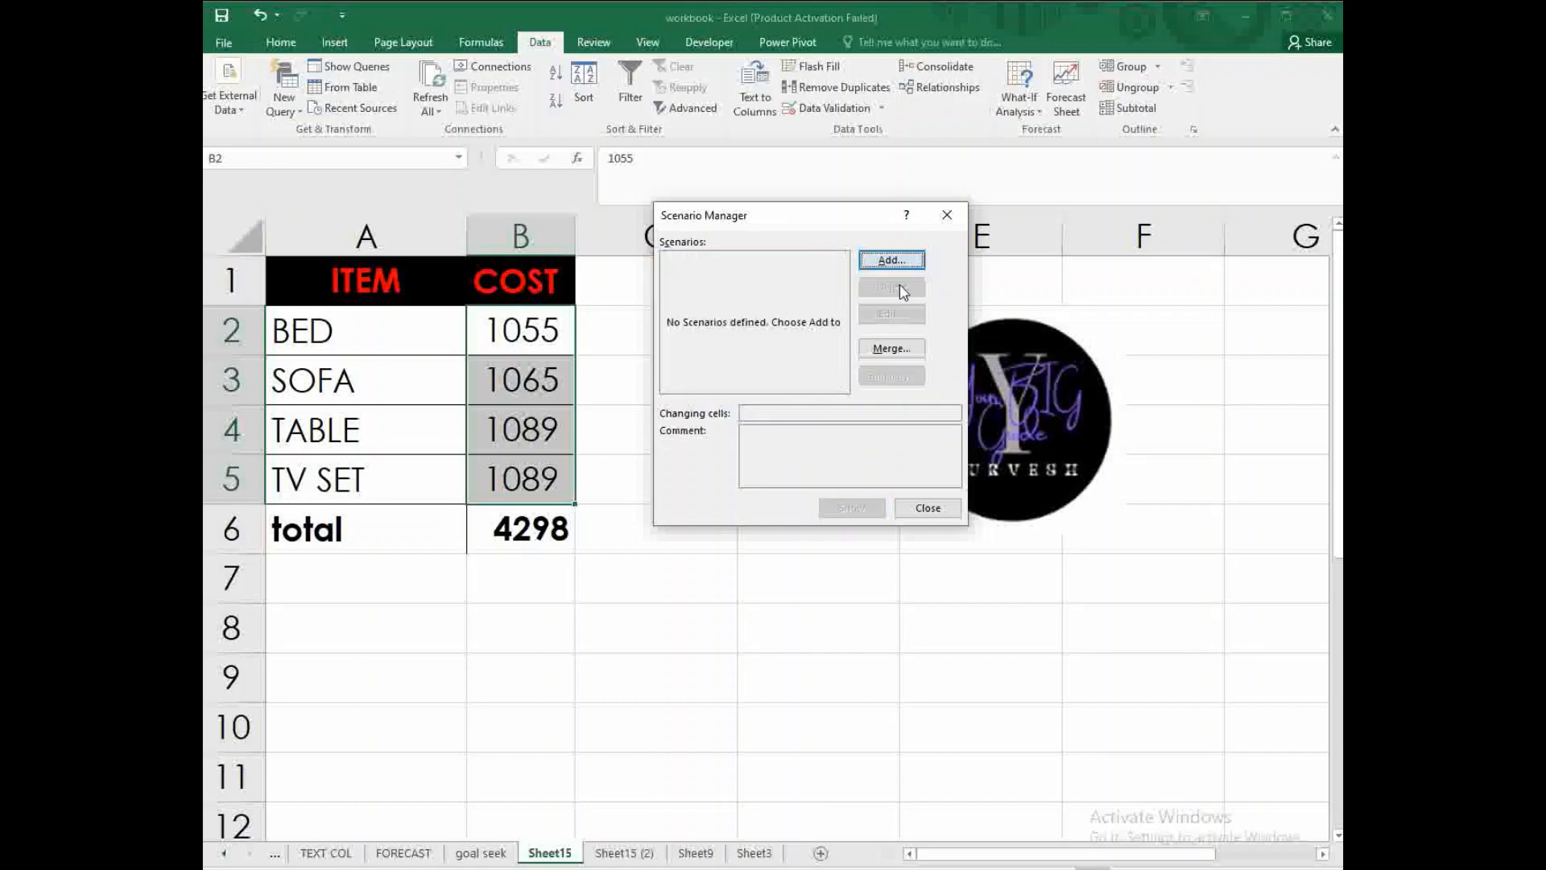
pyautogui.click(892, 259)
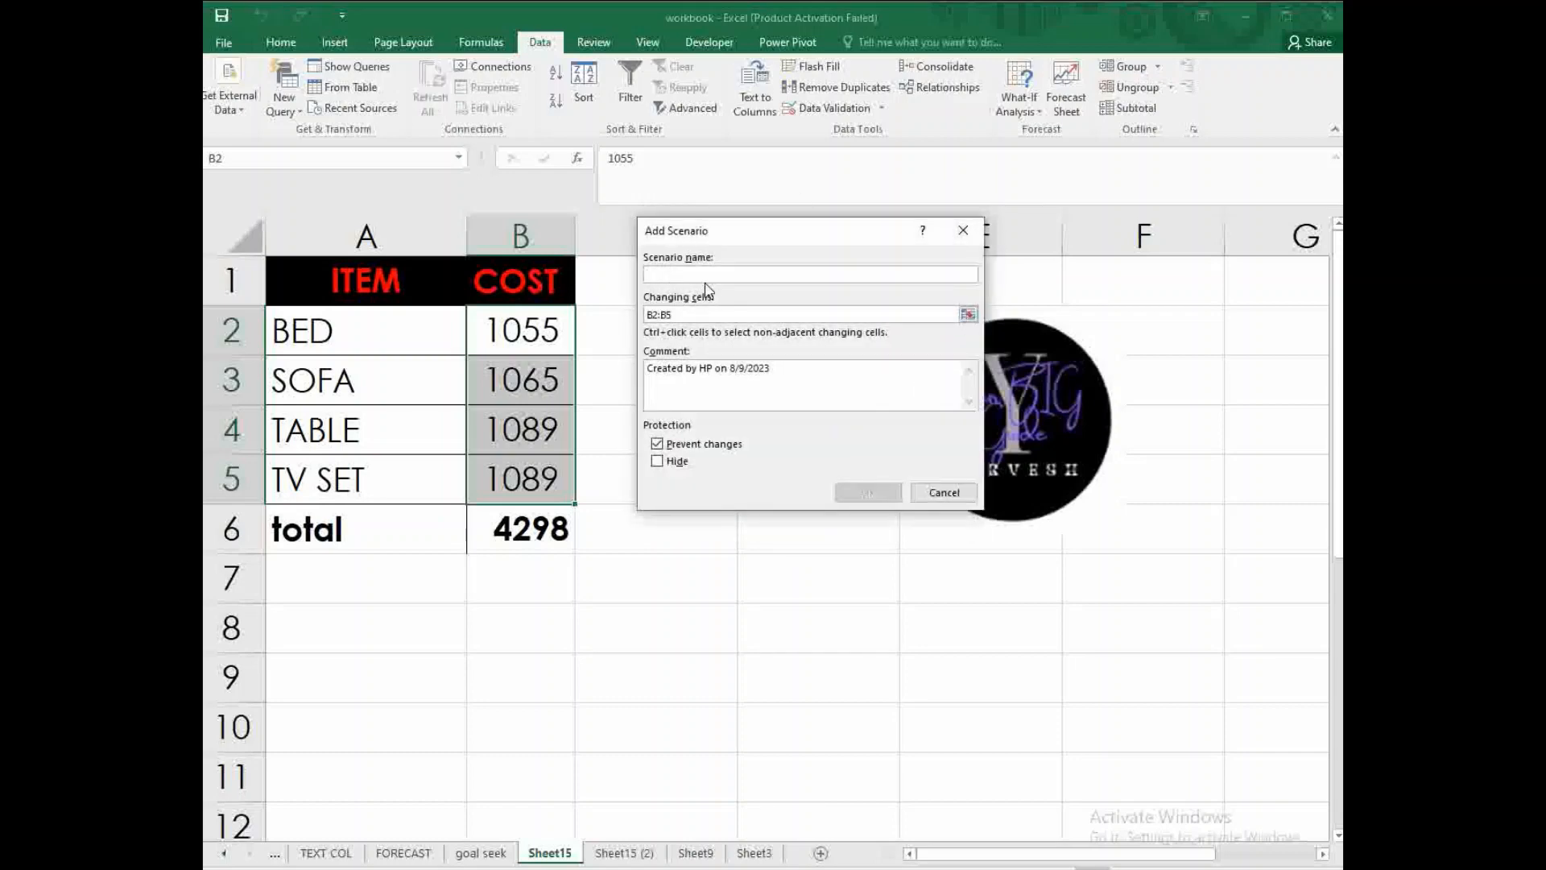
pyautogui.write('LOW')
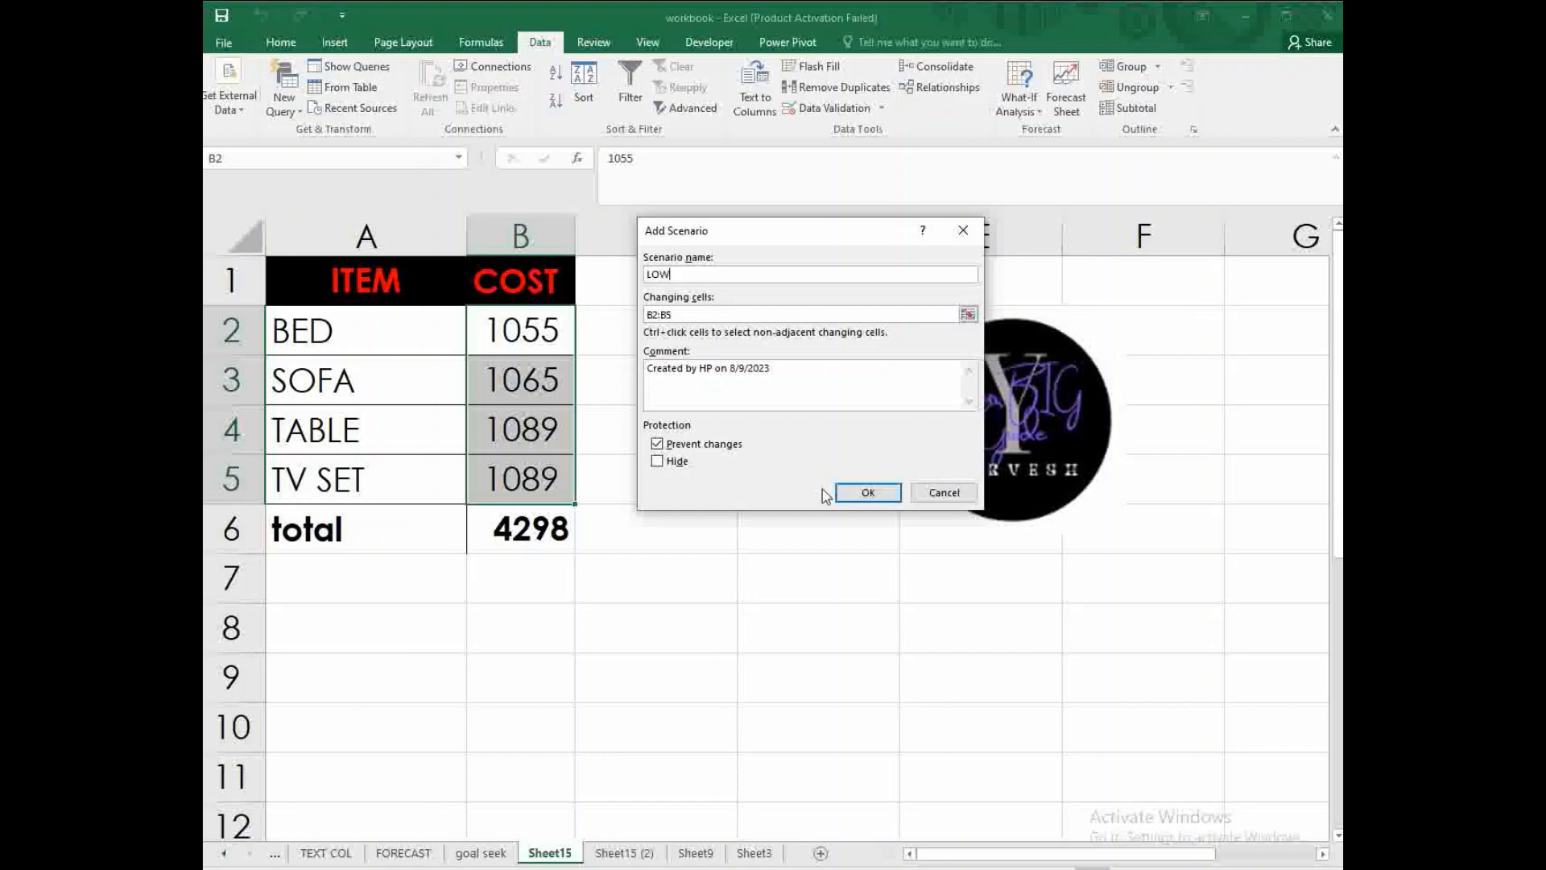
pyautogui.click(867, 493)
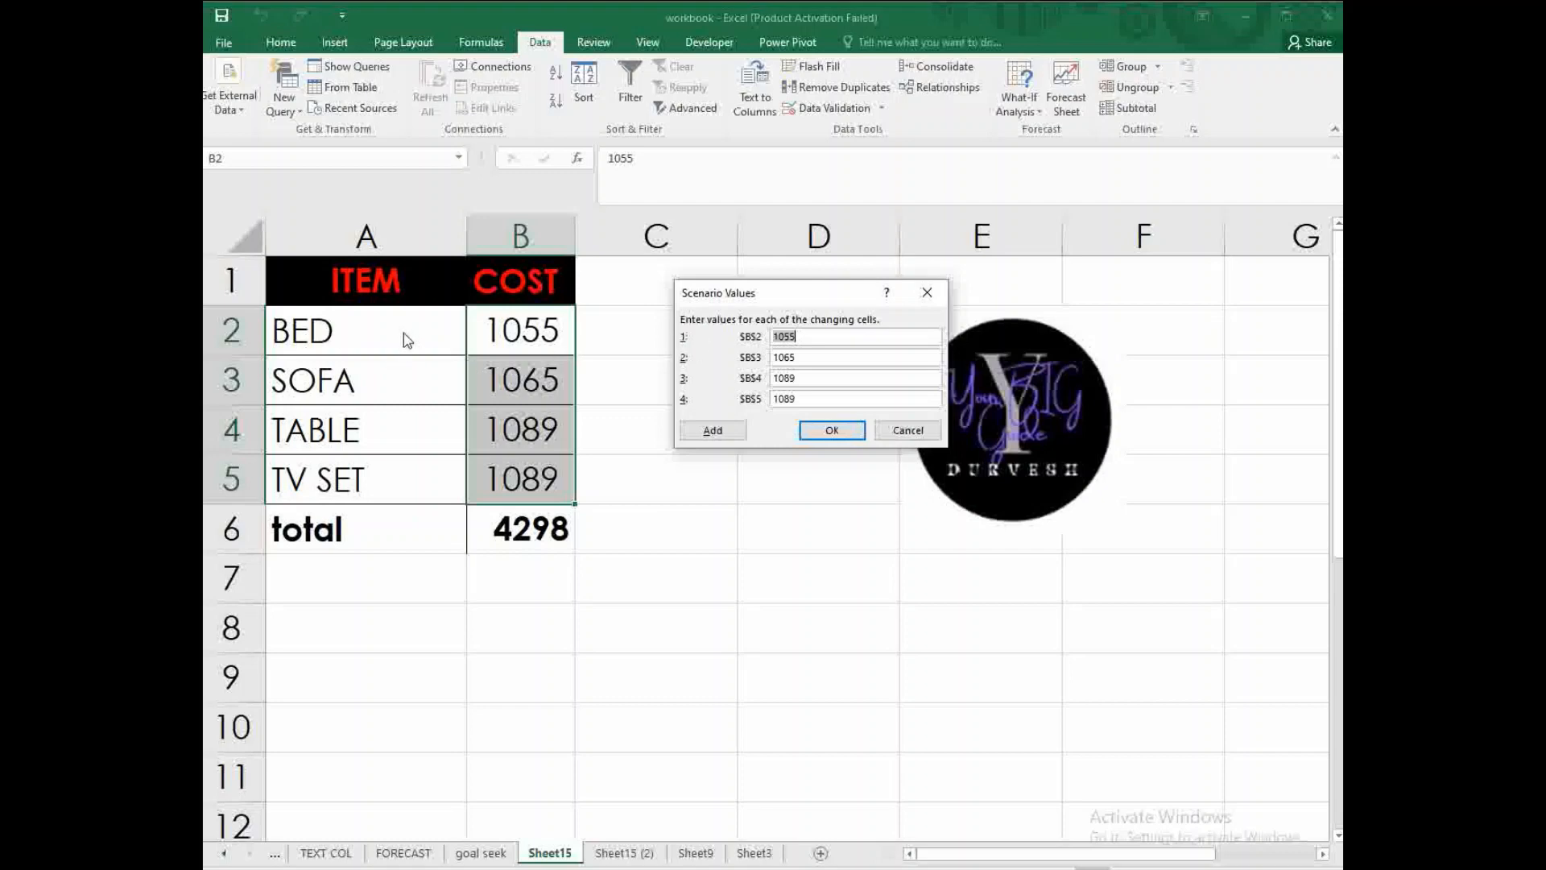
# - Finish the LOW scenario with B2:B5 costs 12, 262, 125 and 1
pyautogui.write('12')
pyautogui.press('Tab')
pyautogui.write('262')
pyautogui.press('Tab')
pyautogui.write('125')
pyautogui.press('Tab')
pyautogui.write('1')
pyautogui.click(830, 431)
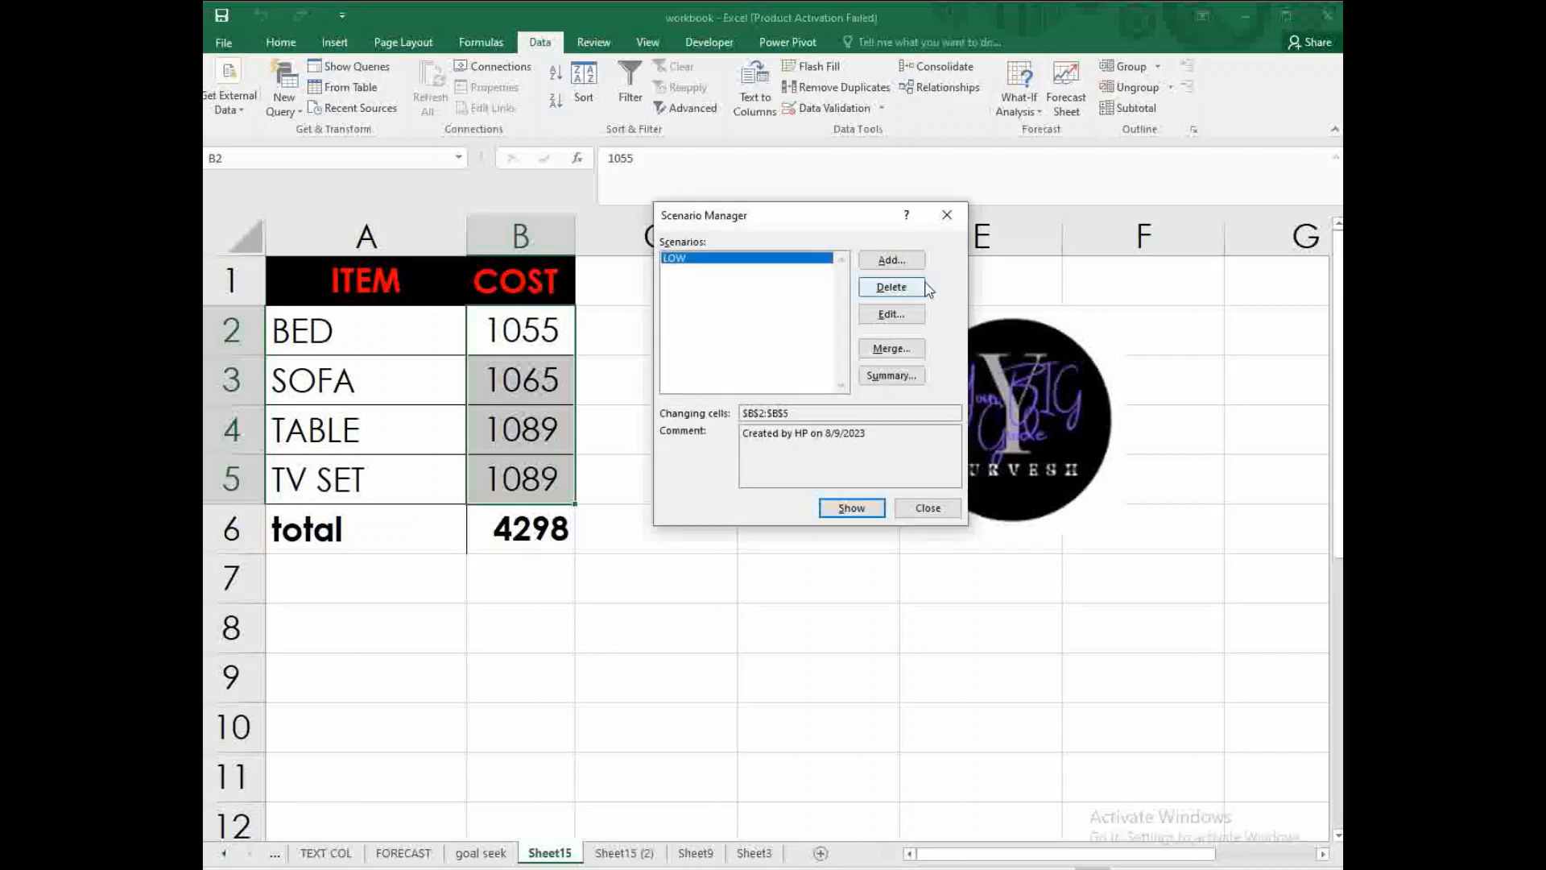
# - Add a MID scenario with B2:B5 costs 5, 549, 525 and 5
pyautogui.click(896, 261)
pyautogui.write('MID')
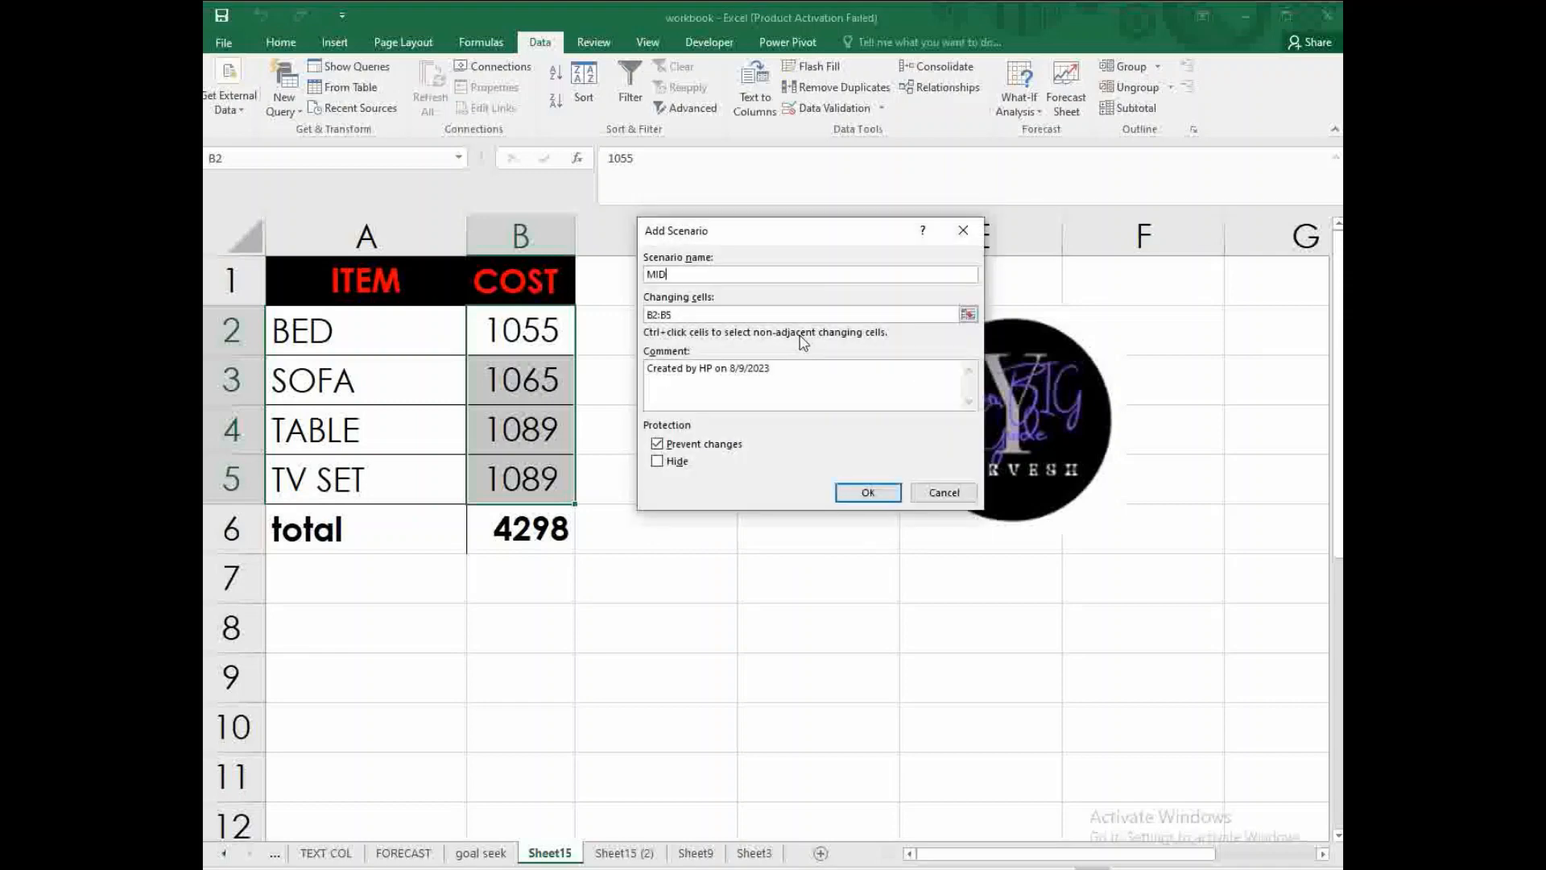
pyautogui.click(868, 492)
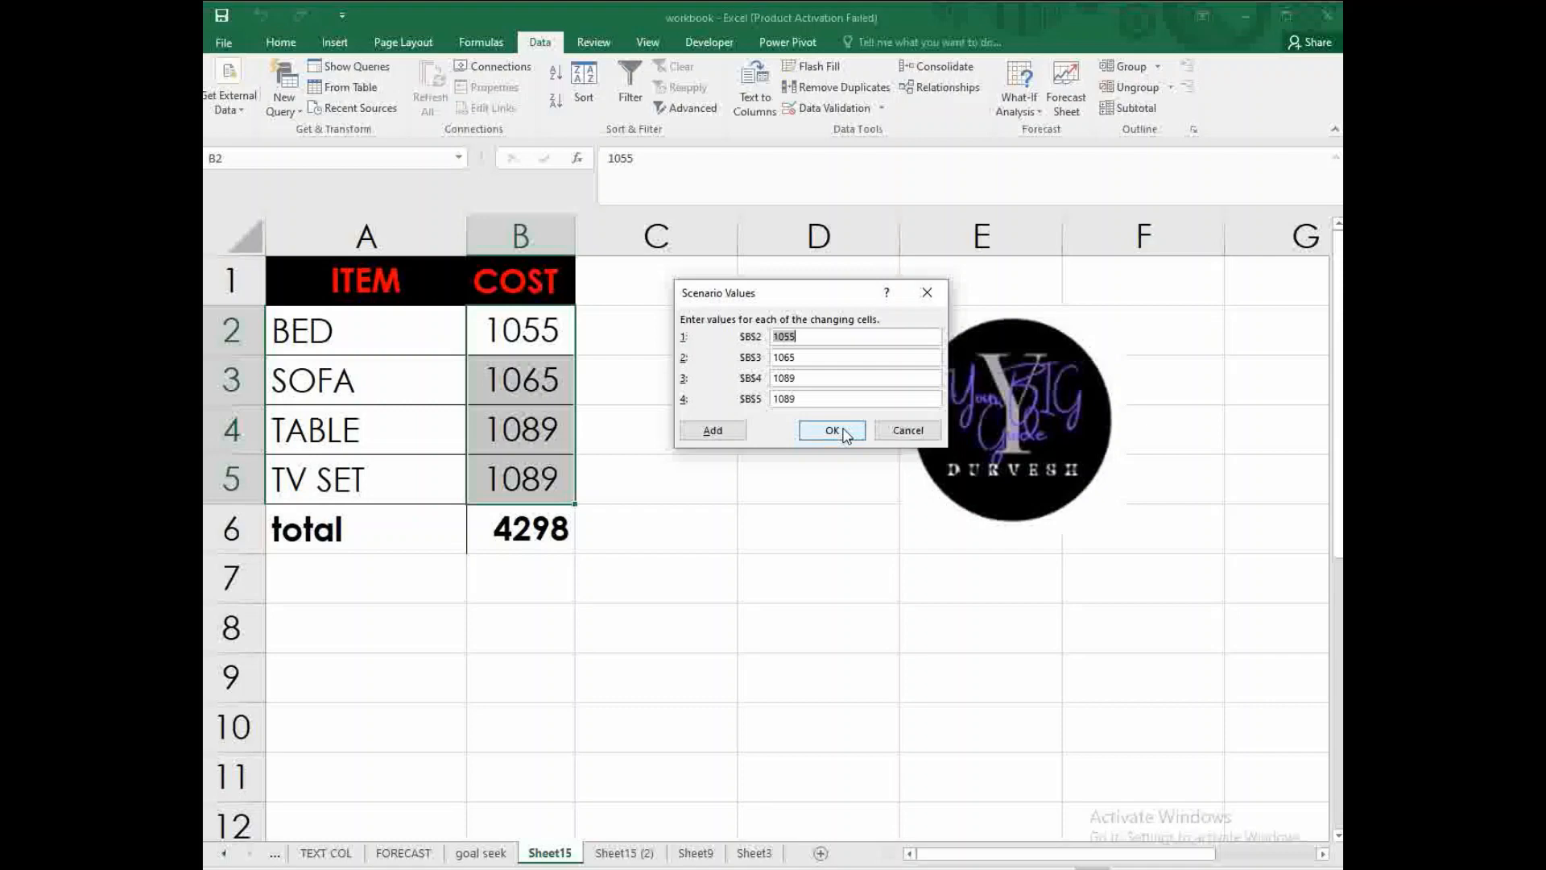
pyautogui.write('596')
pyautogui.press('Tab')
pyautogui.write('549')
pyautogui.press('Tab')
pyautogui.write('525')
pyautogui.press('Tab')
pyautogui.write('5')
pyautogui.click(843, 435)
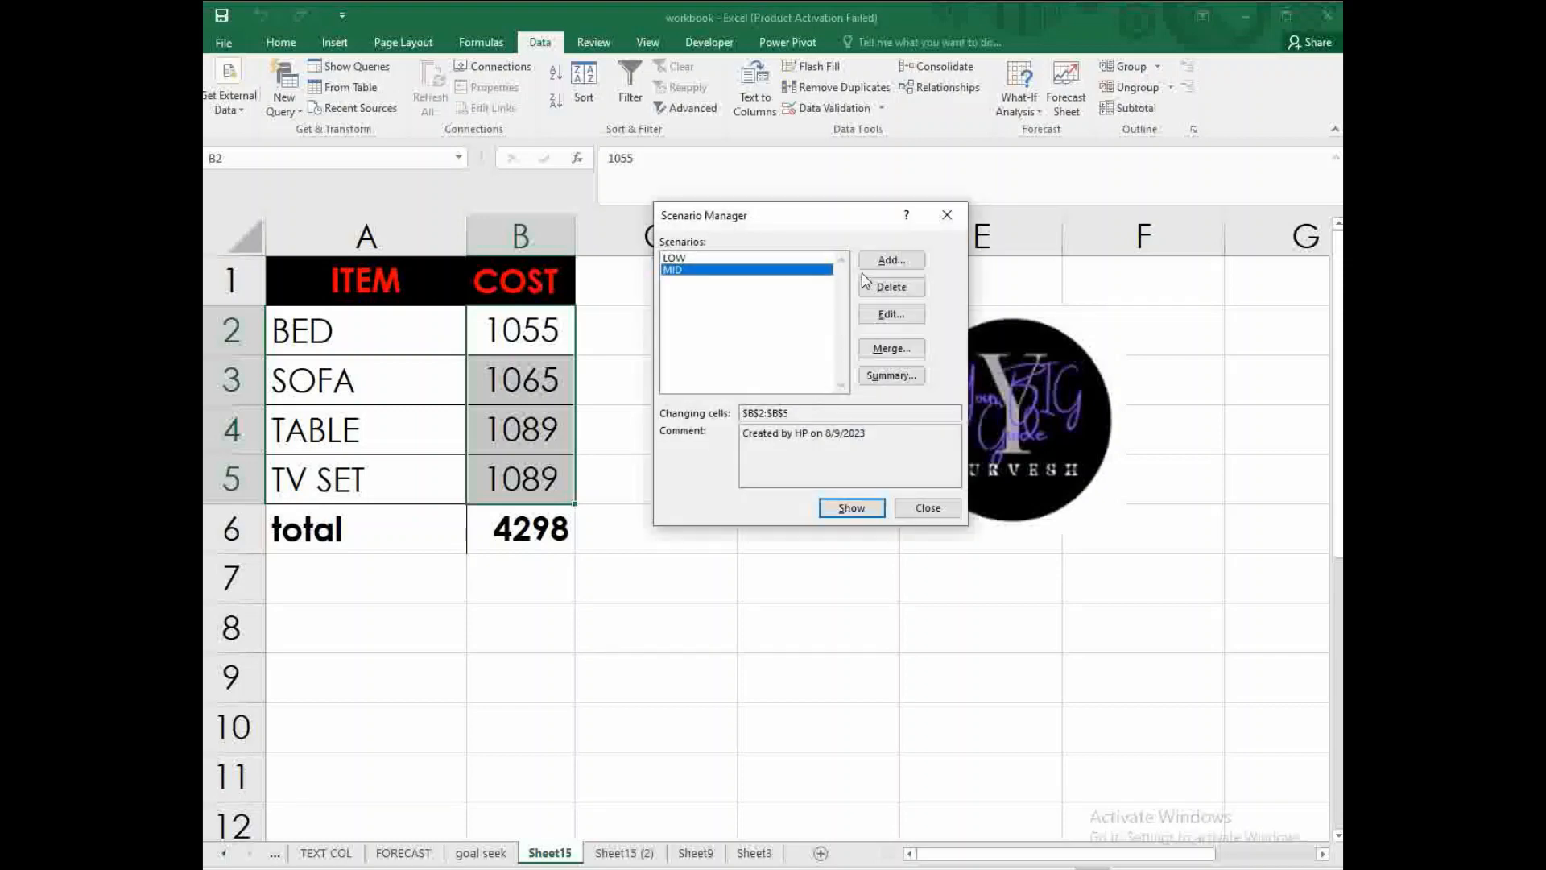
# - Add a HIGH scenario with B2:B5 costs 98, 936, 26 and 8
pyautogui.click(889, 261)
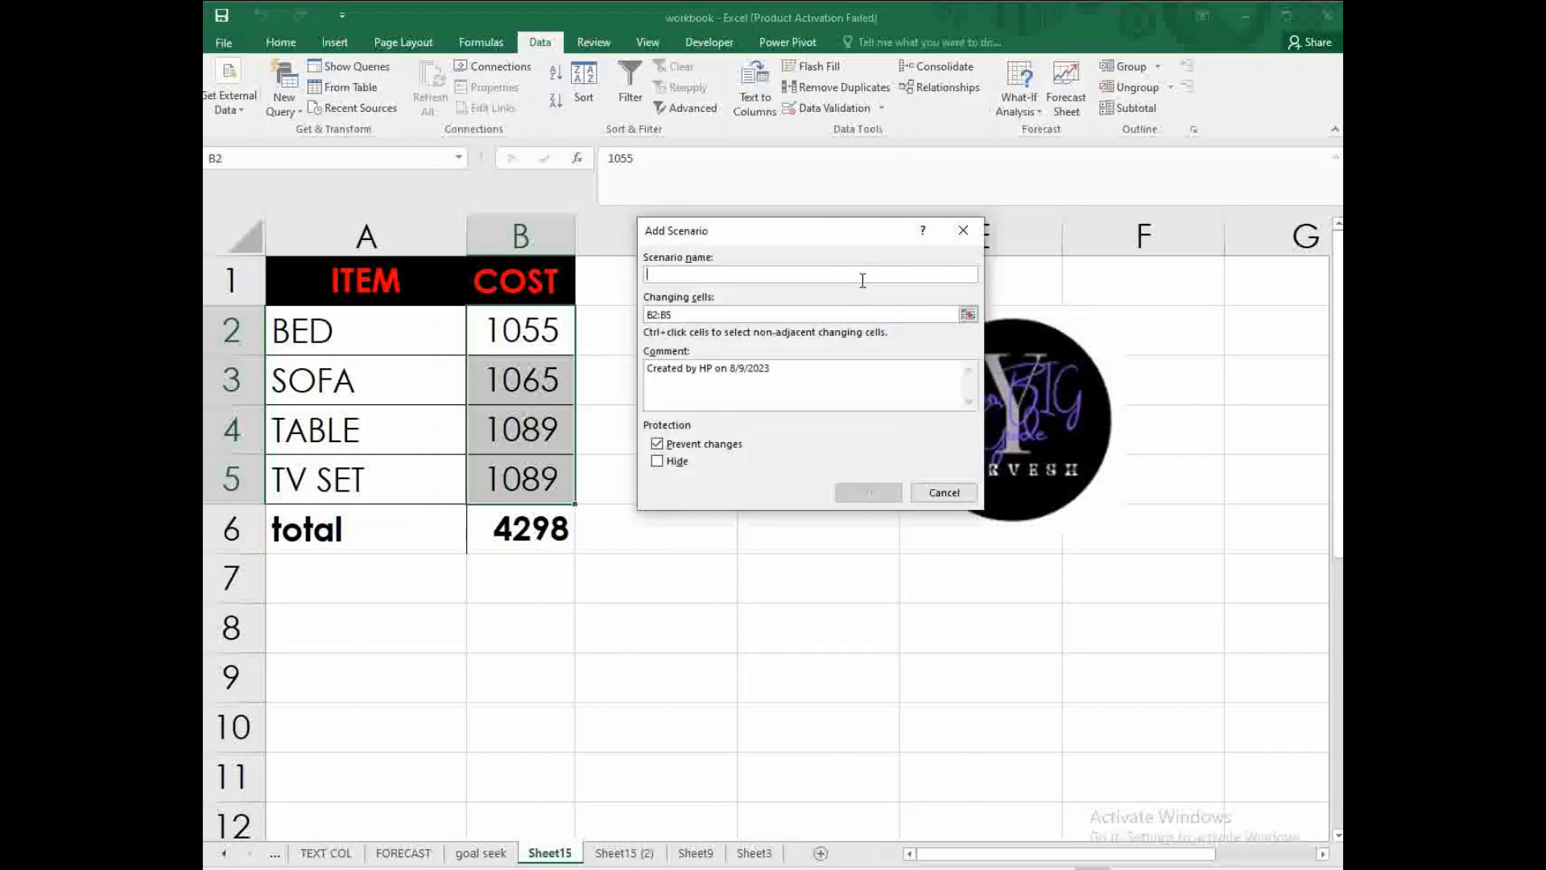
pyautogui.write('HIGH')
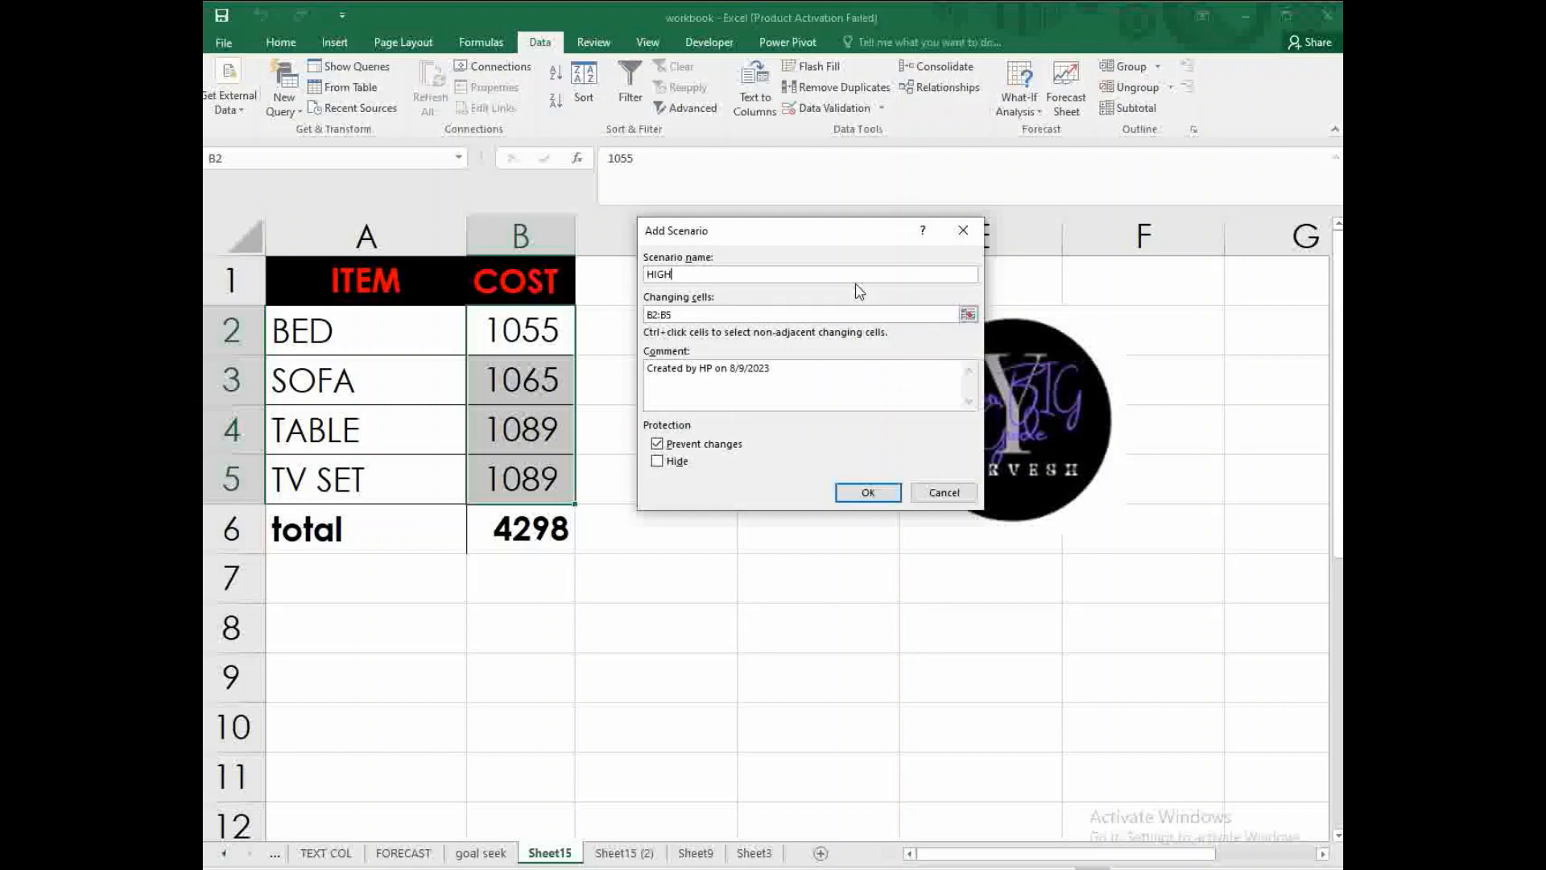
pyautogui.click(867, 492)
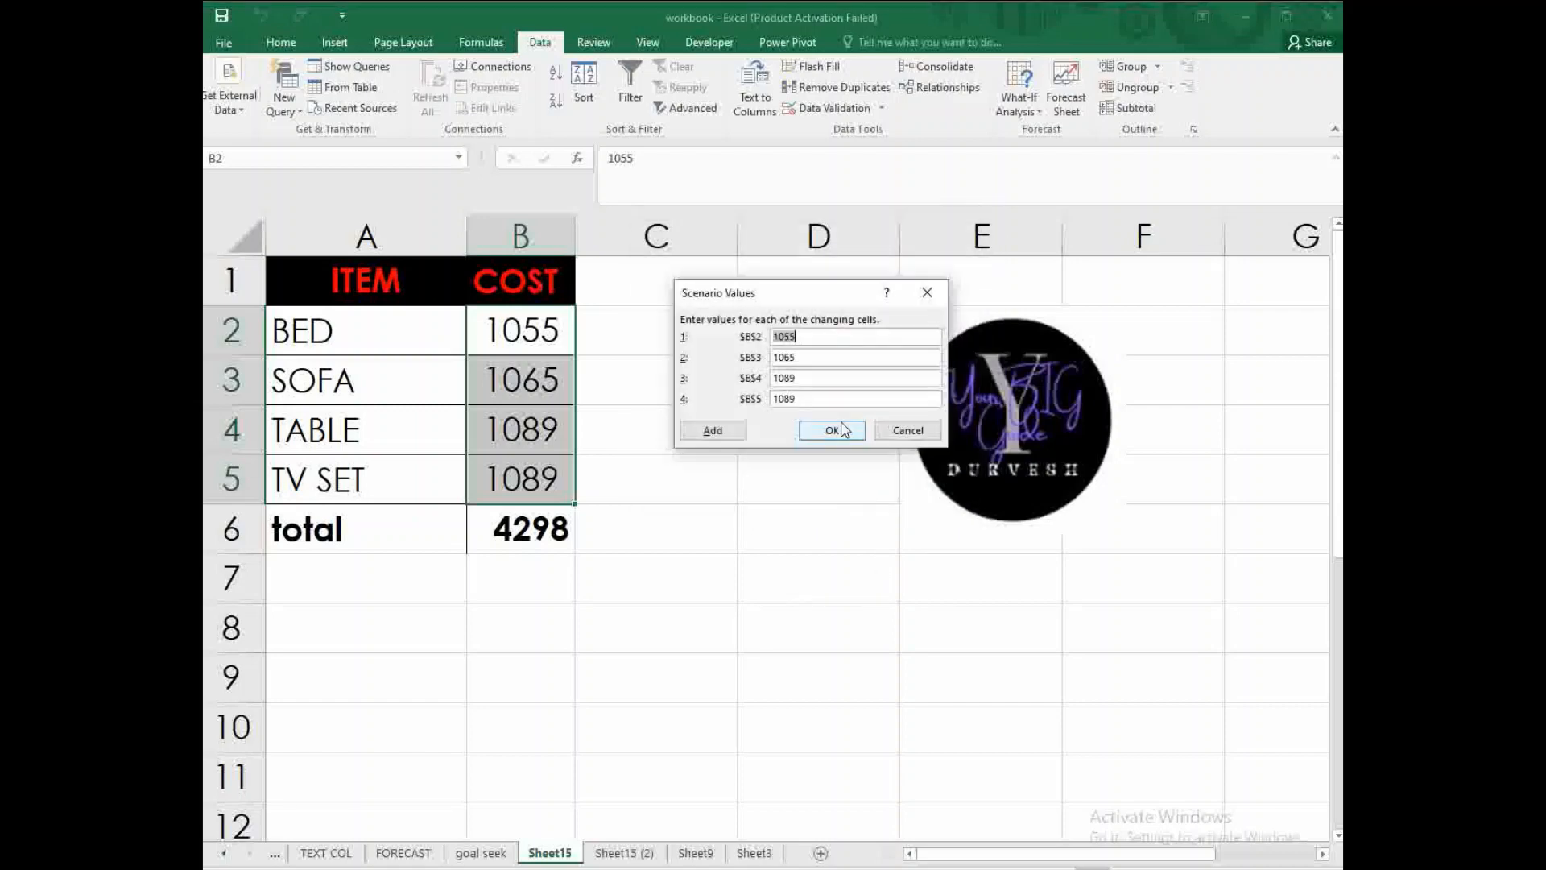
pyautogui.write('985')
pyautogui.press('Tab')
pyautogui.write('936')
pyautogui.press('Tab')
pyautogui.write('26')
pyautogui.press('Tab')
pyautogui.write('8')
pyautogui.click(833, 429)
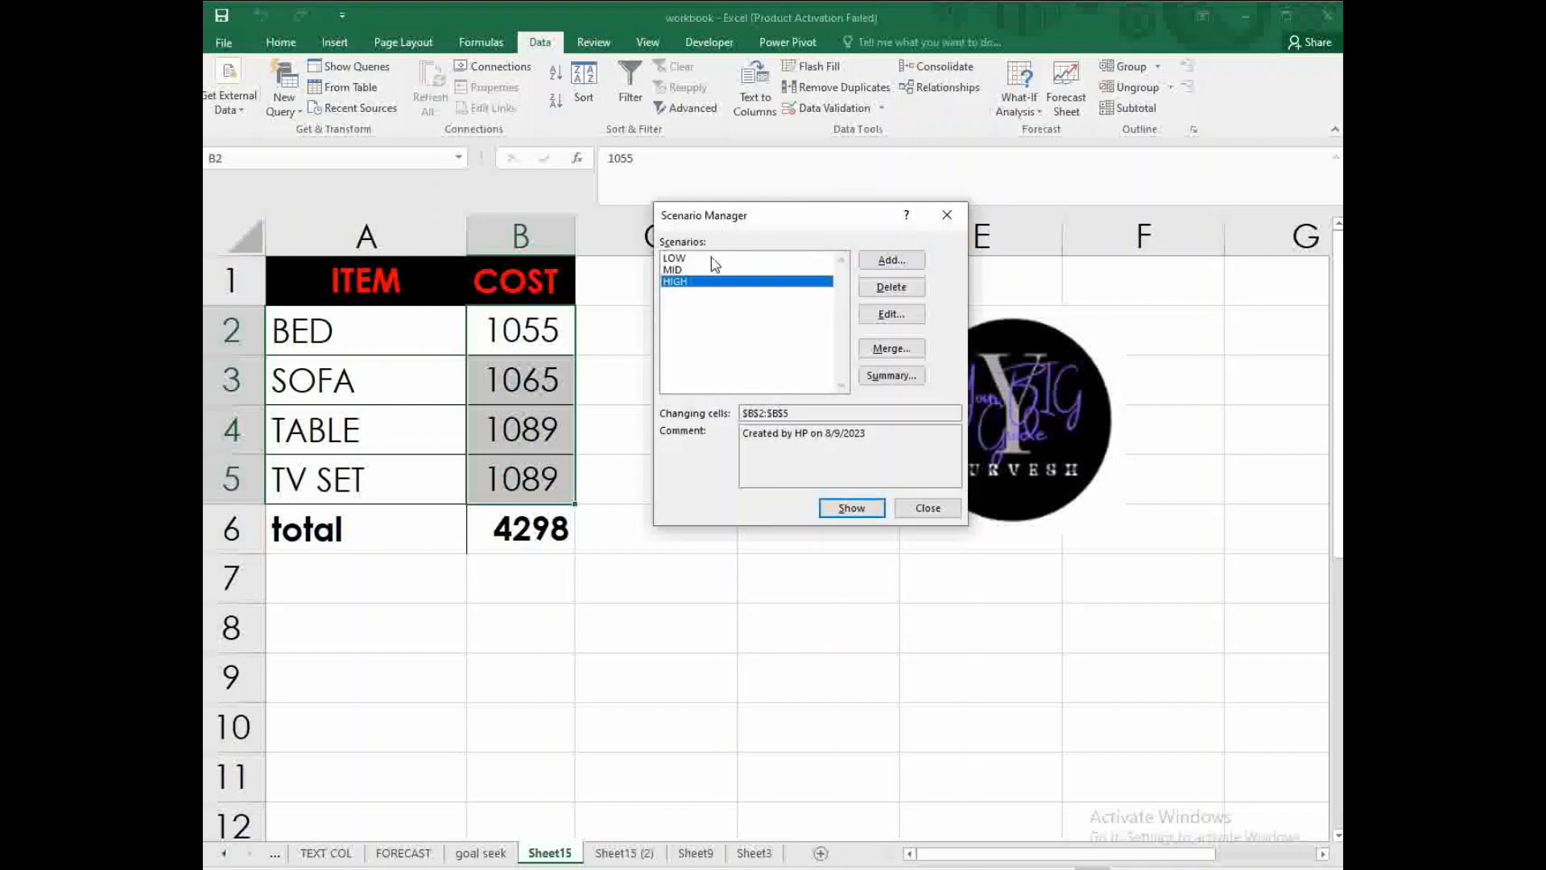
# - Generate a Scenario Summary report with B6 as the result cell
pyautogui.click(892, 376)
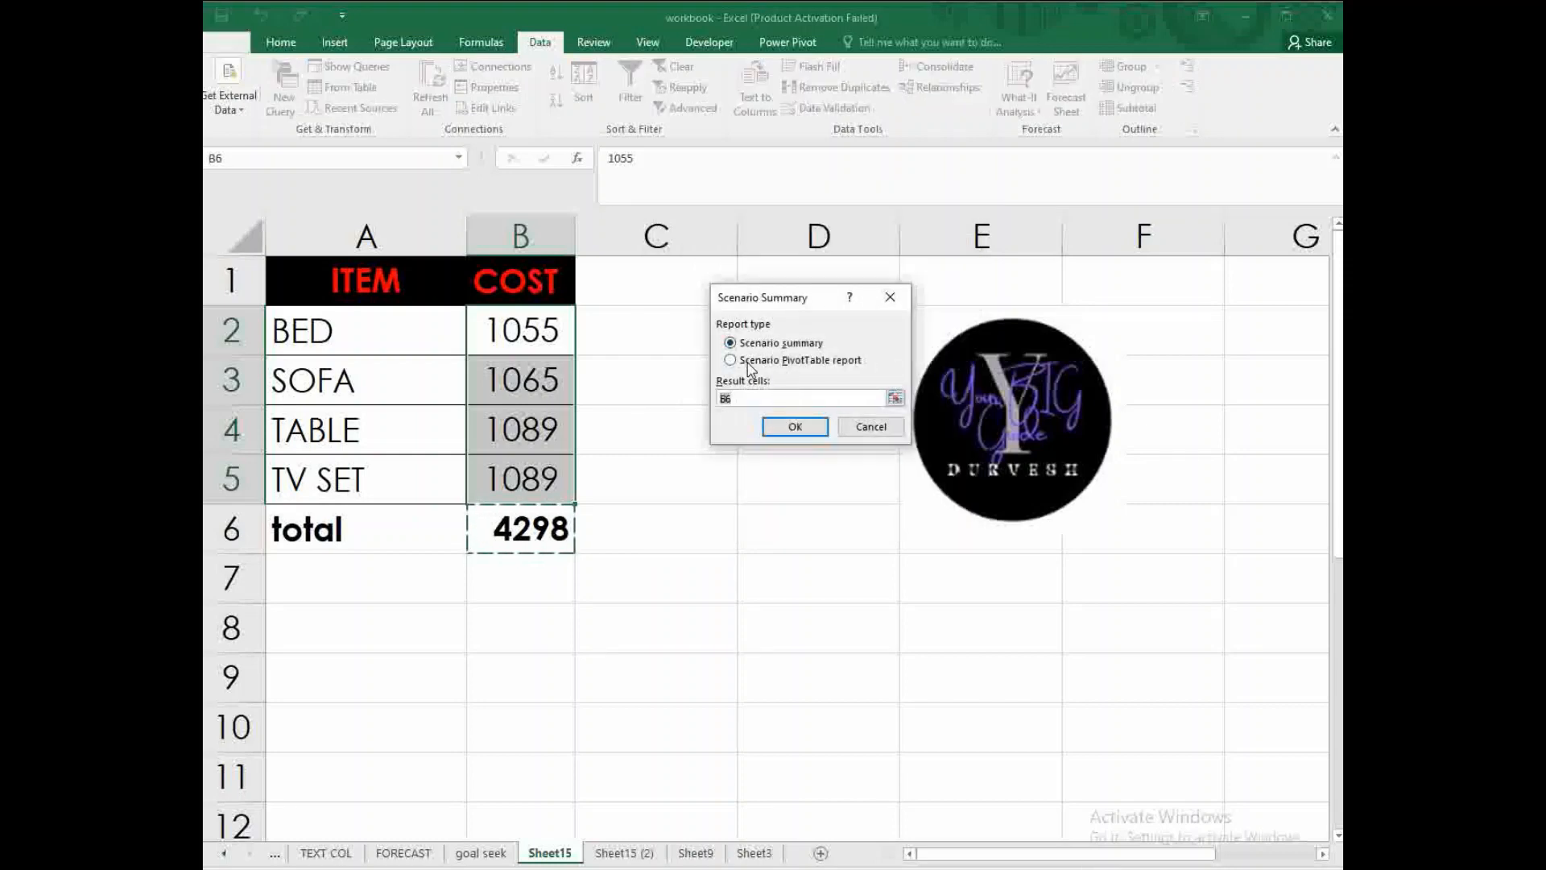
pyautogui.click(775, 396)
pyautogui.click(796, 432)
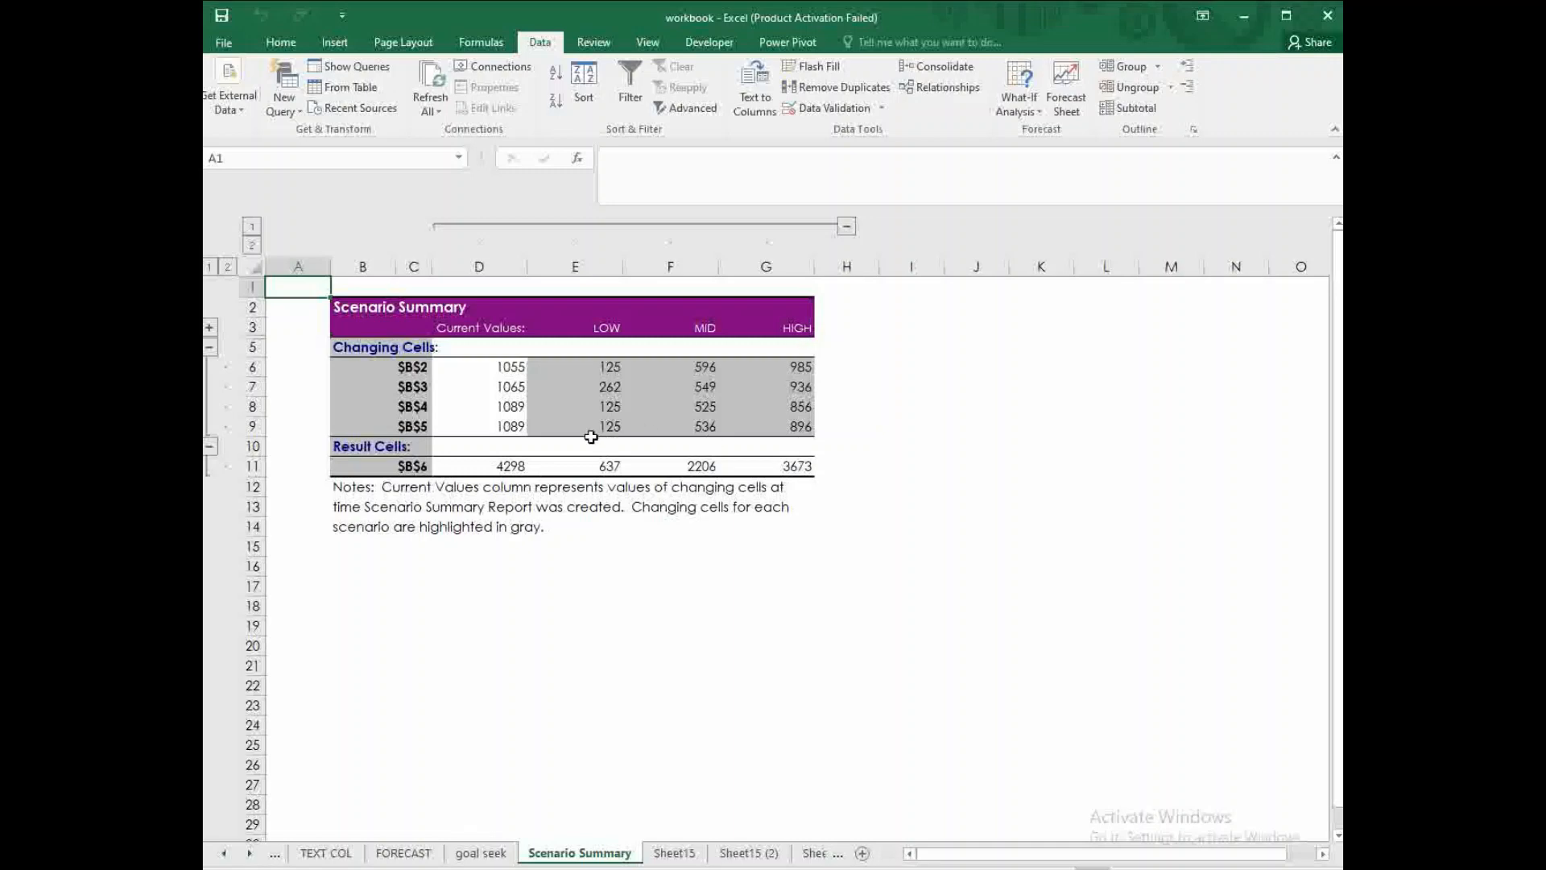
# - Review the report's totals and changing-cell labels, then move to the goal seek sheet
pyautogui.click(505, 467)
pyautogui.moveTo(412, 367); pyautogui.dragTo(417, 428)
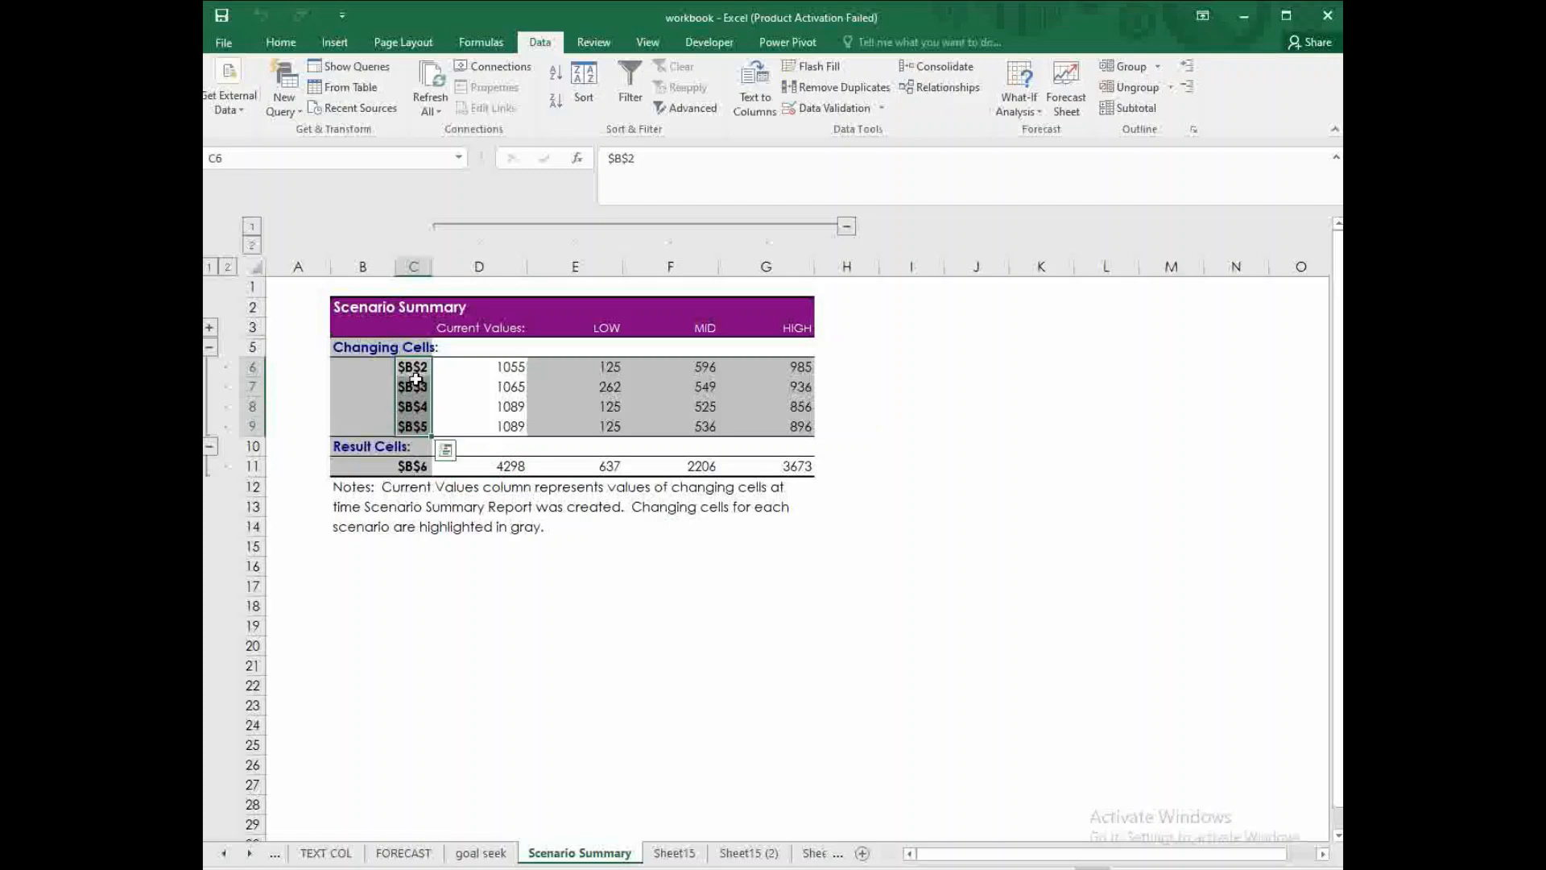
pyautogui.click(490, 854)
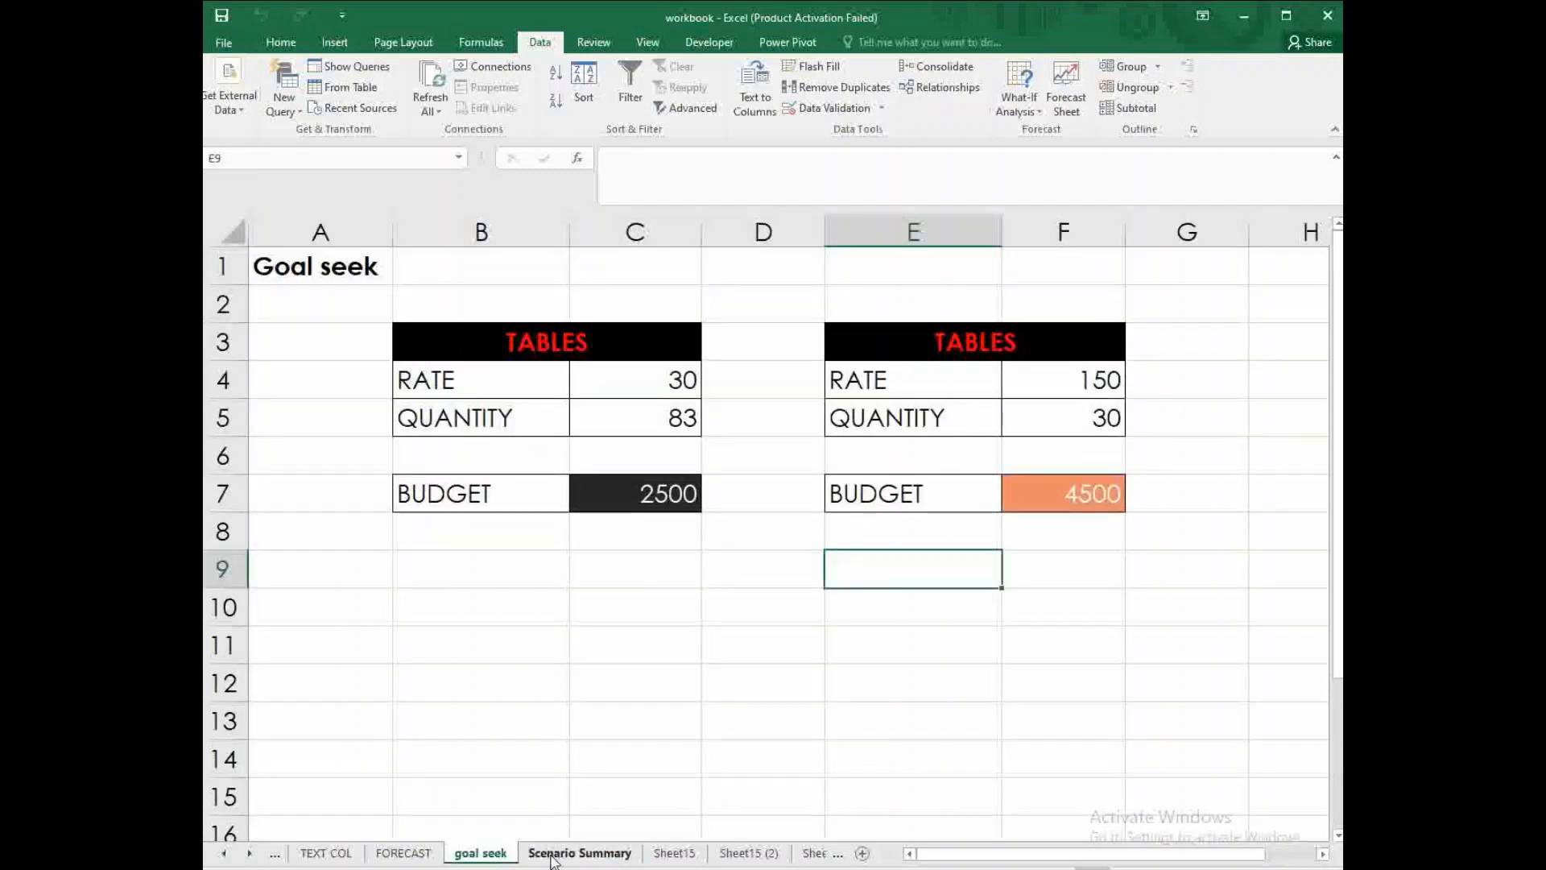
# - Return to Sheet15, go through the item cells and check the TABLE cell's name
pyautogui.click(553, 855)
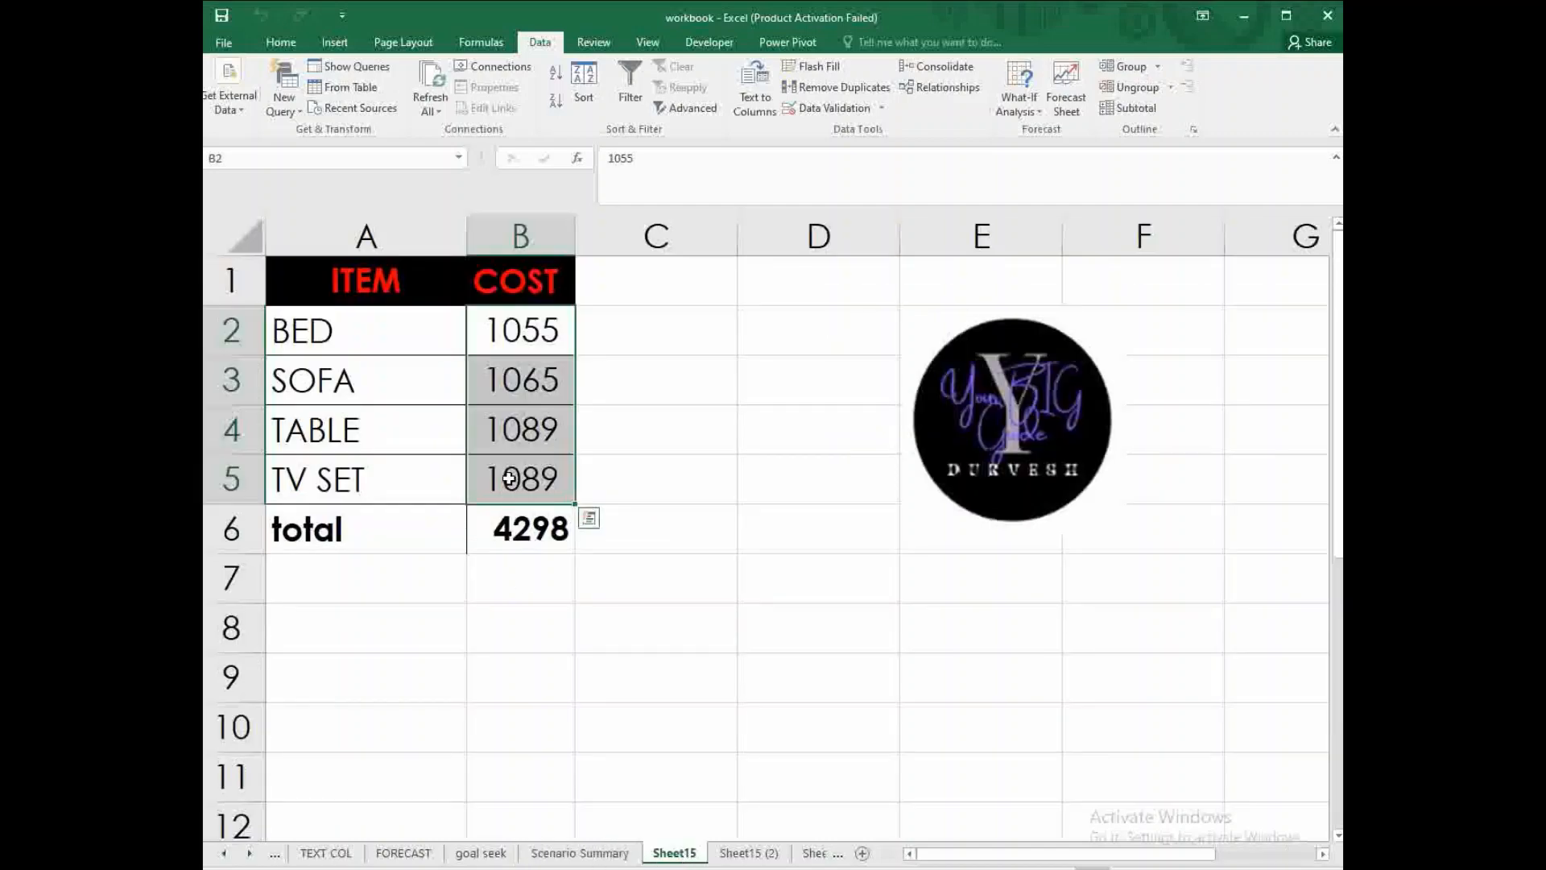
pyautogui.click(348, 333)
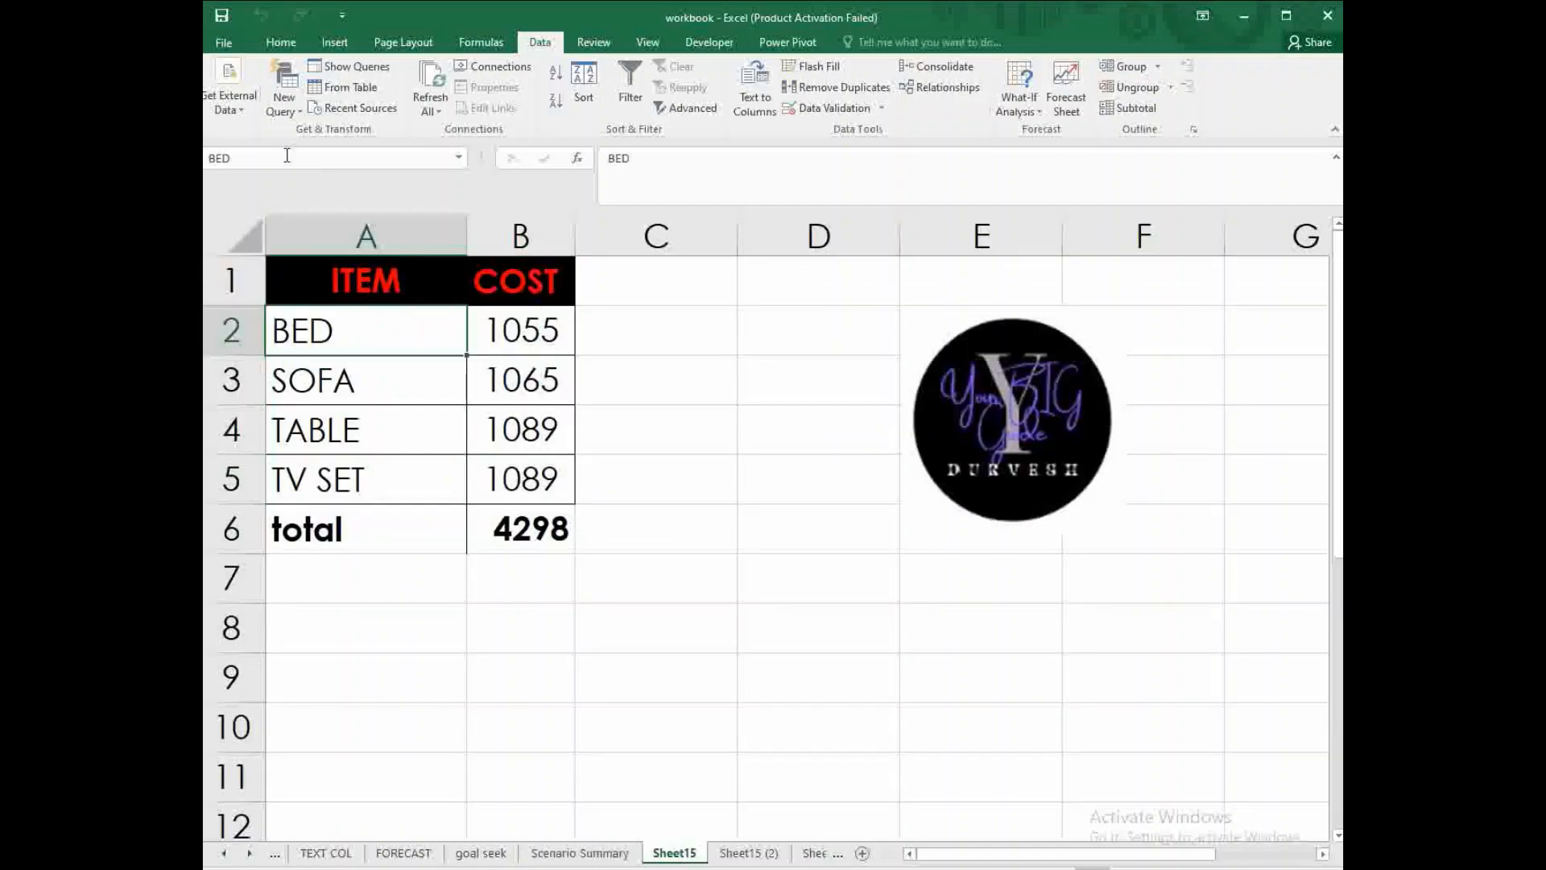
pyautogui.click(428, 412)
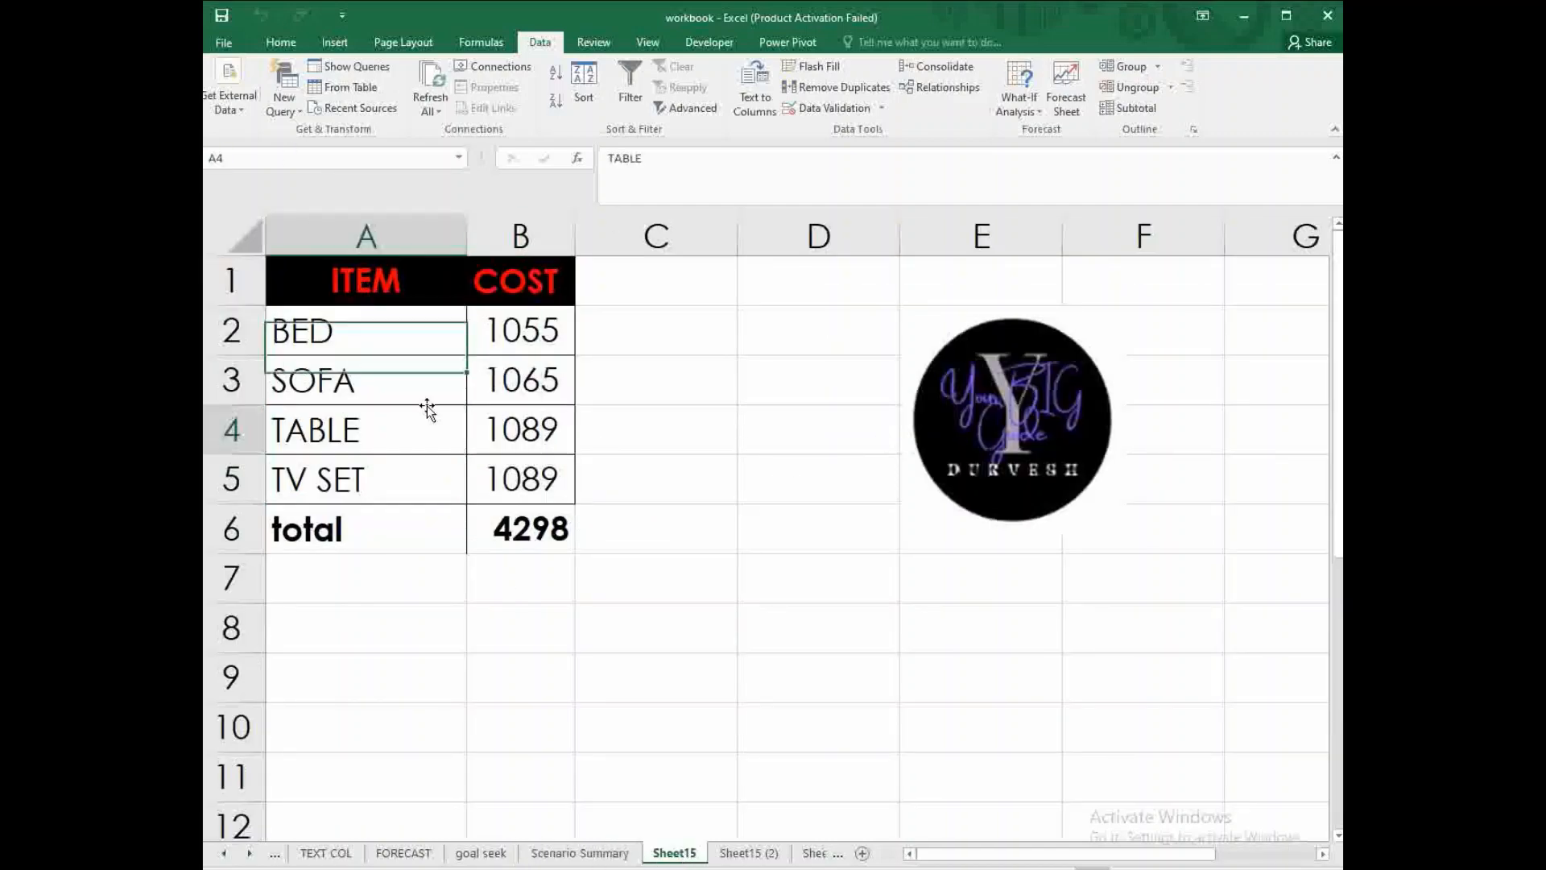
pyautogui.click(397, 364)
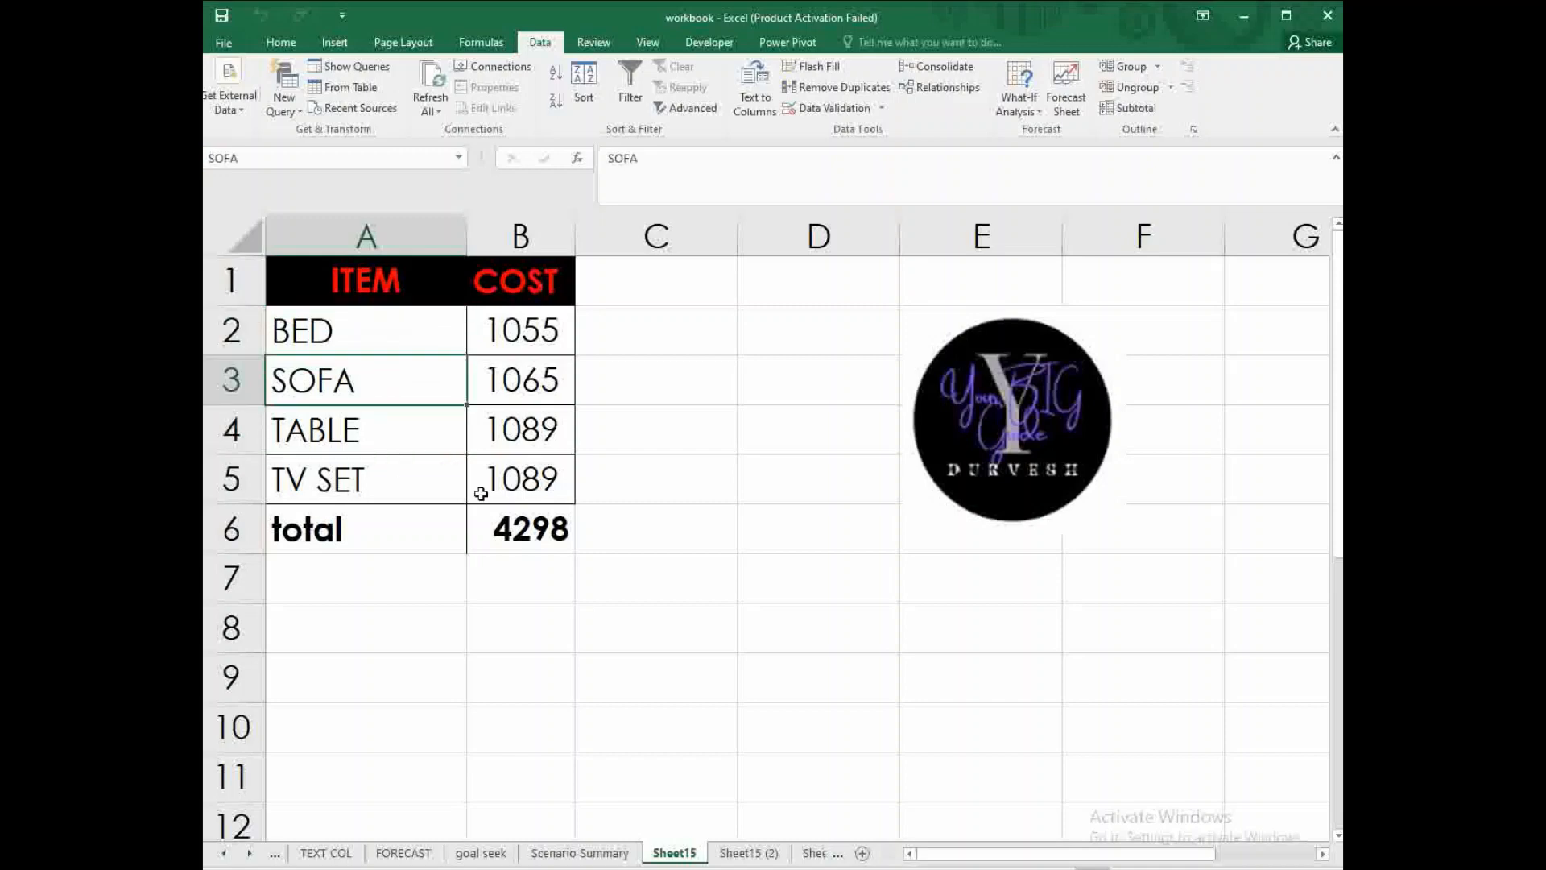
pyautogui.click(361, 446)
pyautogui.click(361, 470)
pyautogui.click(331, 424)
pyautogui.click(266, 159)
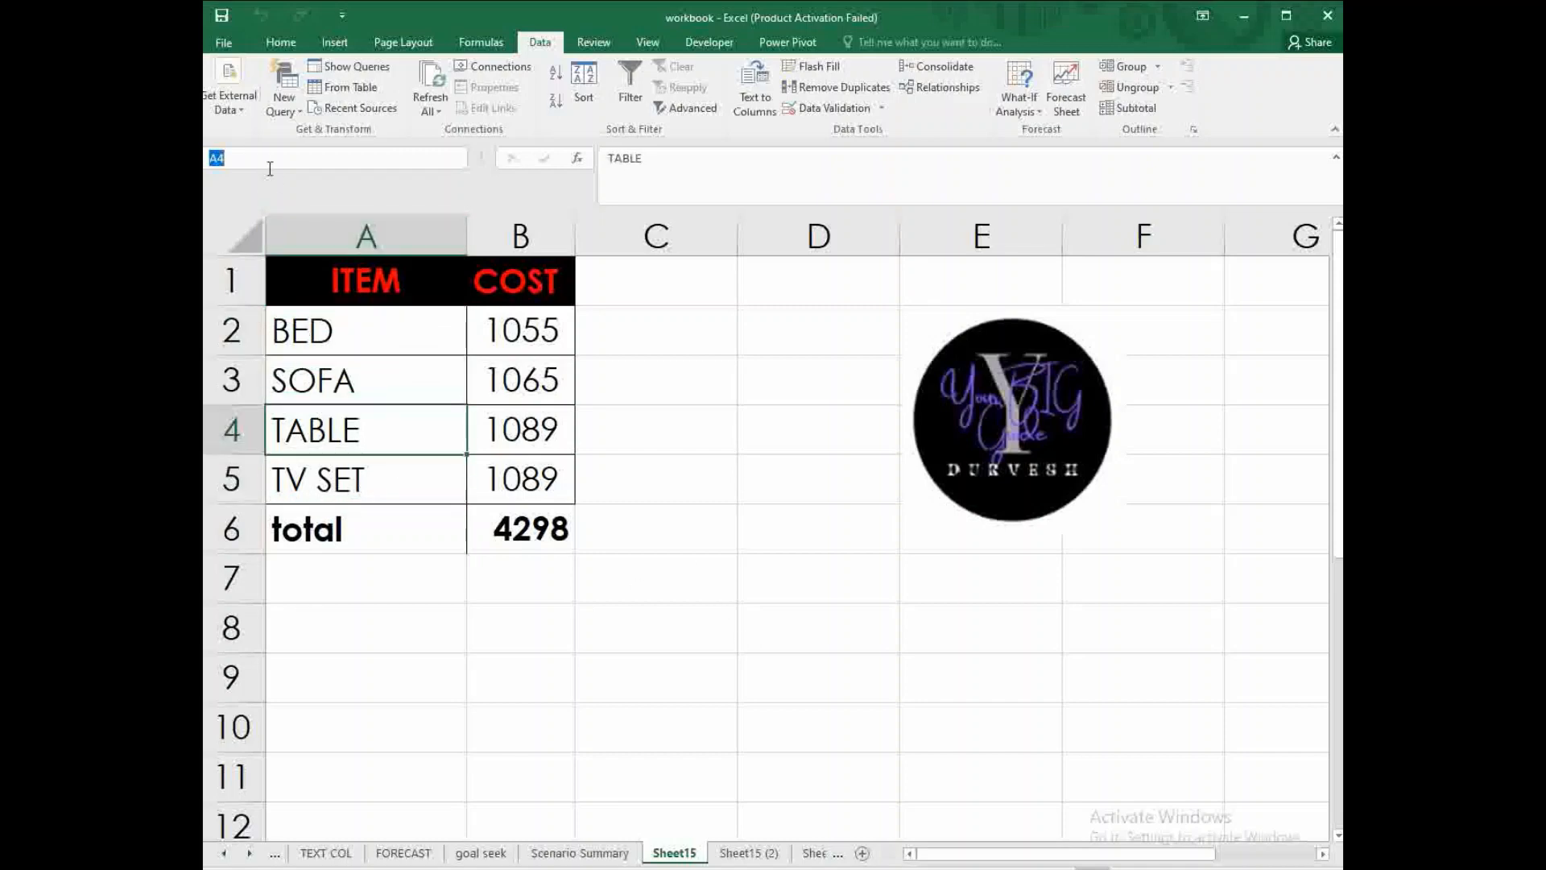
pyautogui.press('BackSpace')
# - Check the defined name of the TV SET cell
pyautogui.click(566, 380)
pyautogui.click(346, 421)
pyautogui.click(350, 480)
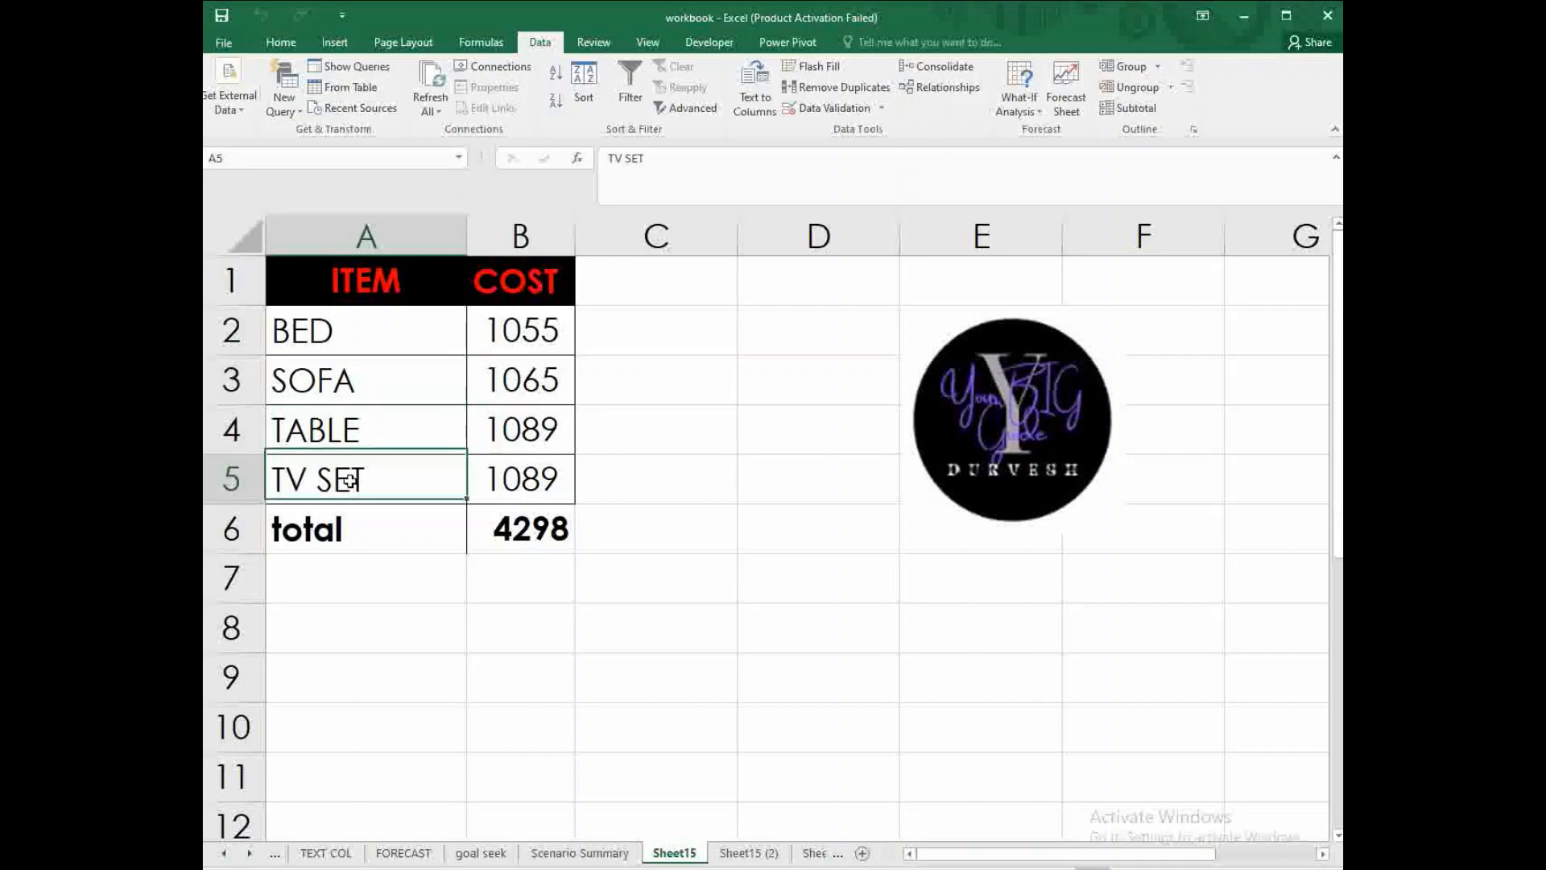
pyautogui.click(278, 157)
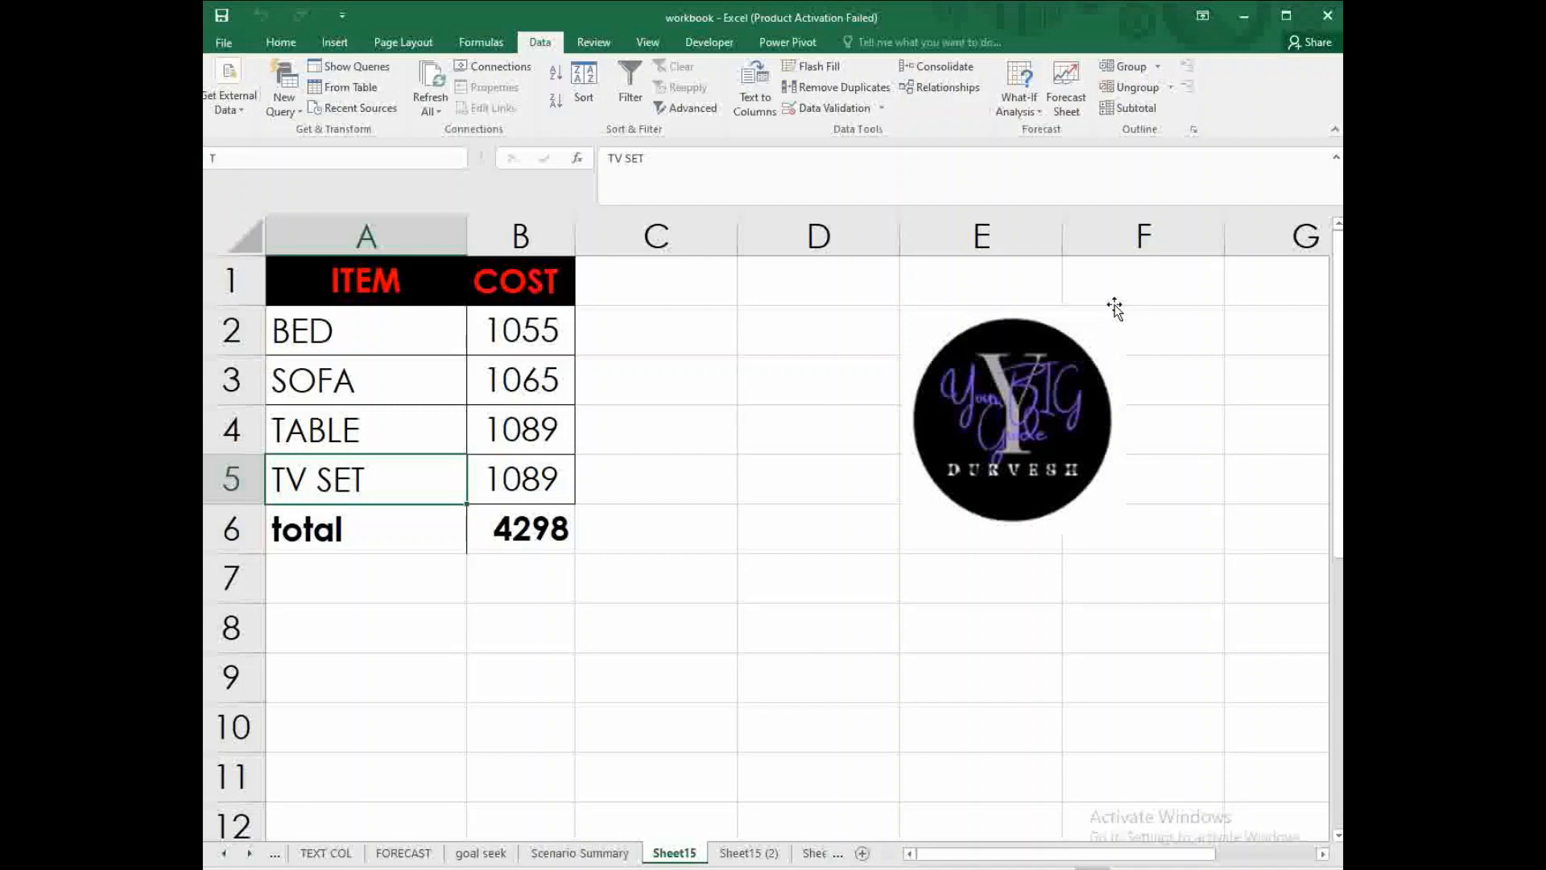
# - Jump to the cell named TABLE using the Name Box
pyautogui.click(347, 342)
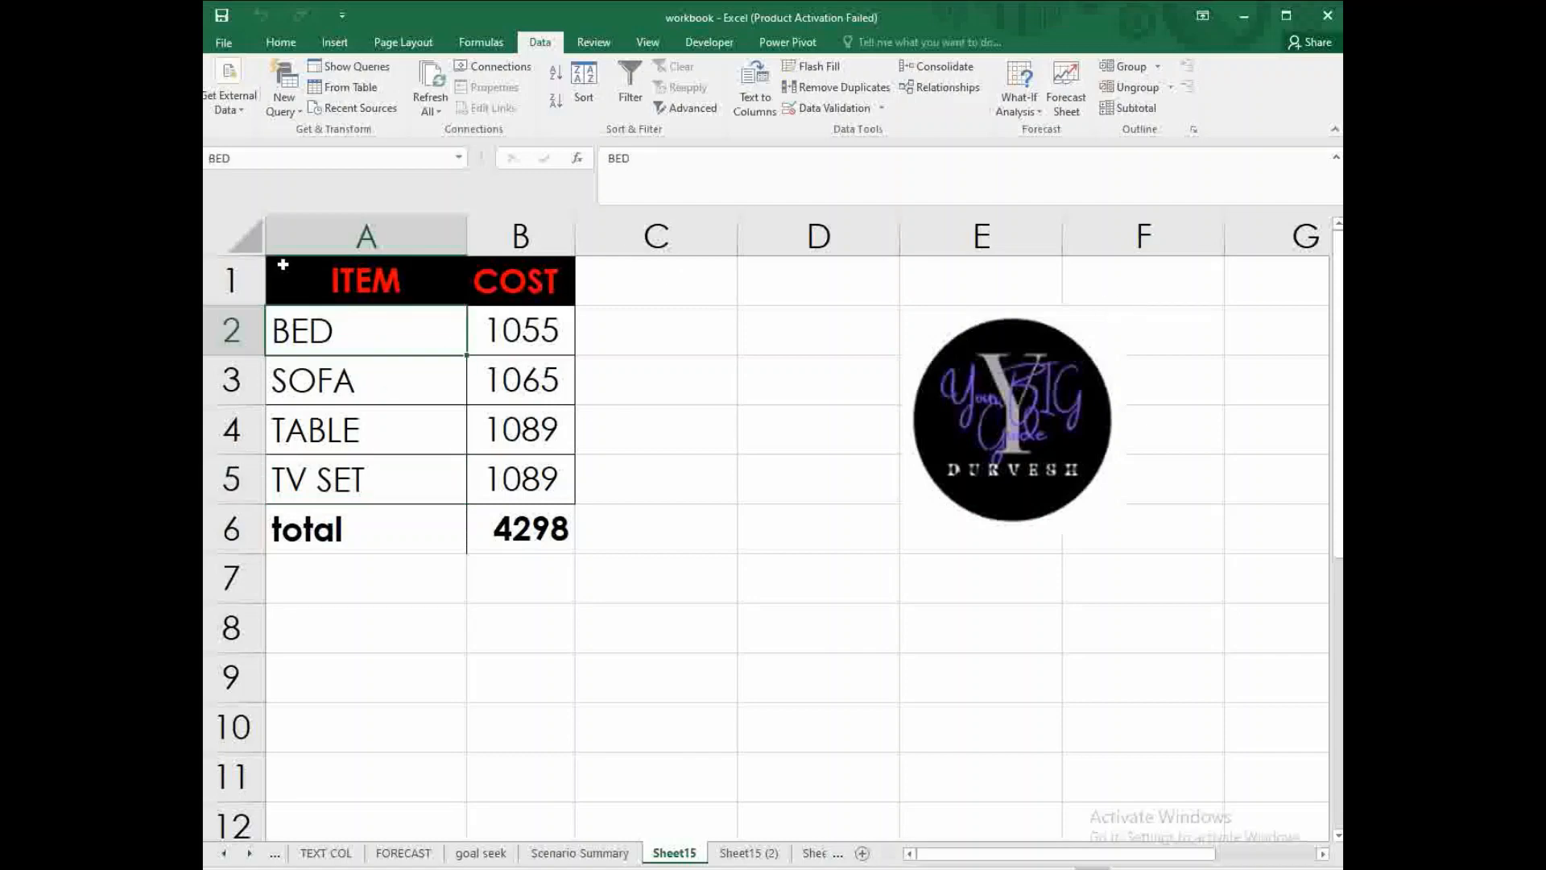
pyautogui.click(322, 377)
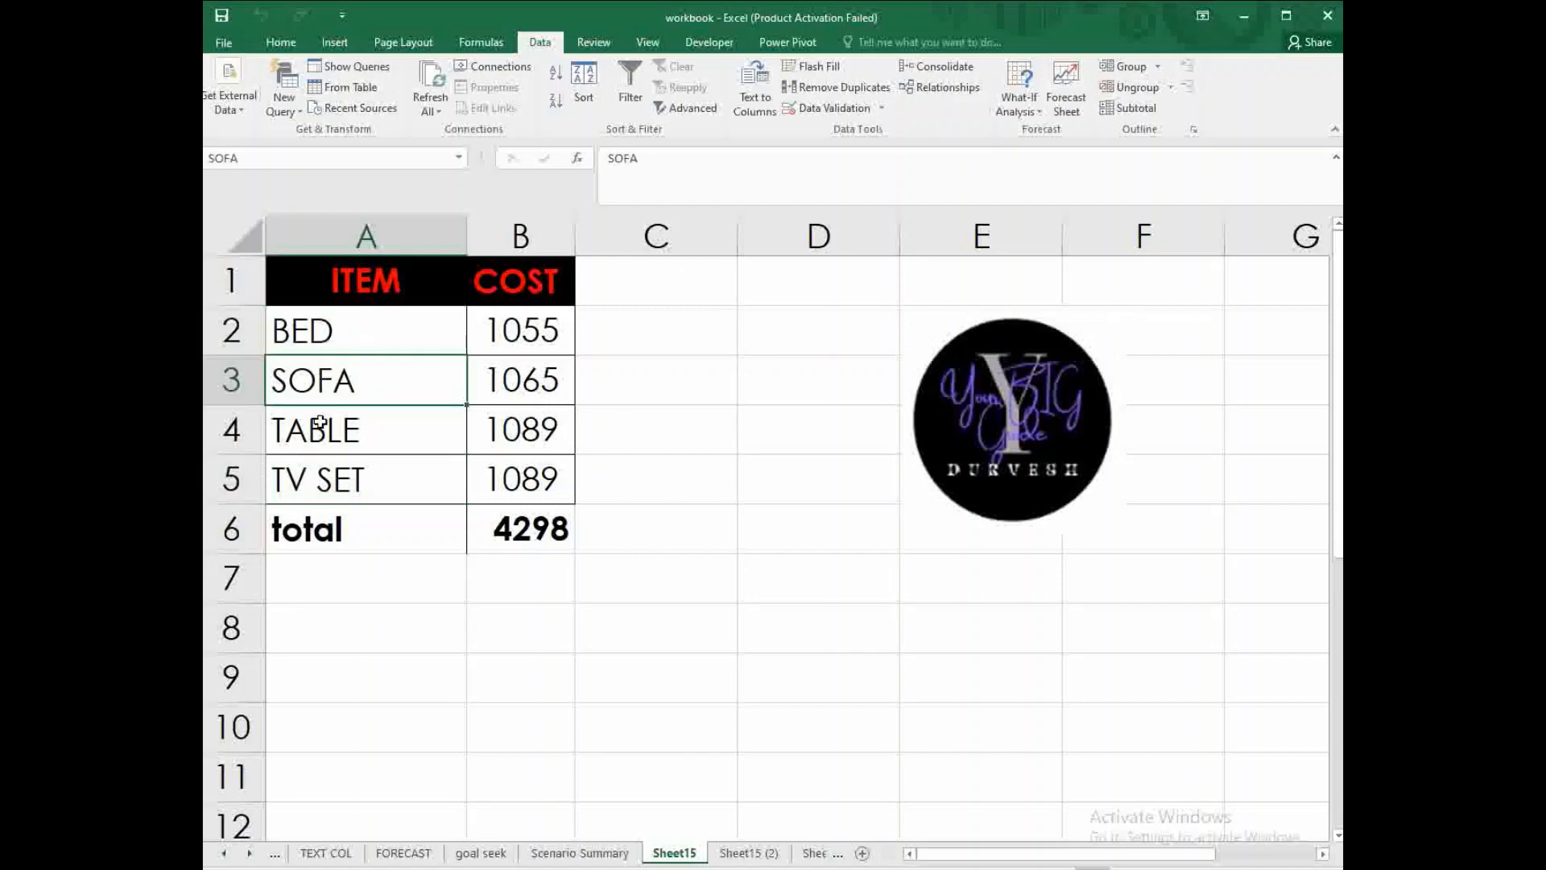
pyautogui.click(349, 443)
pyautogui.click(282, 161)
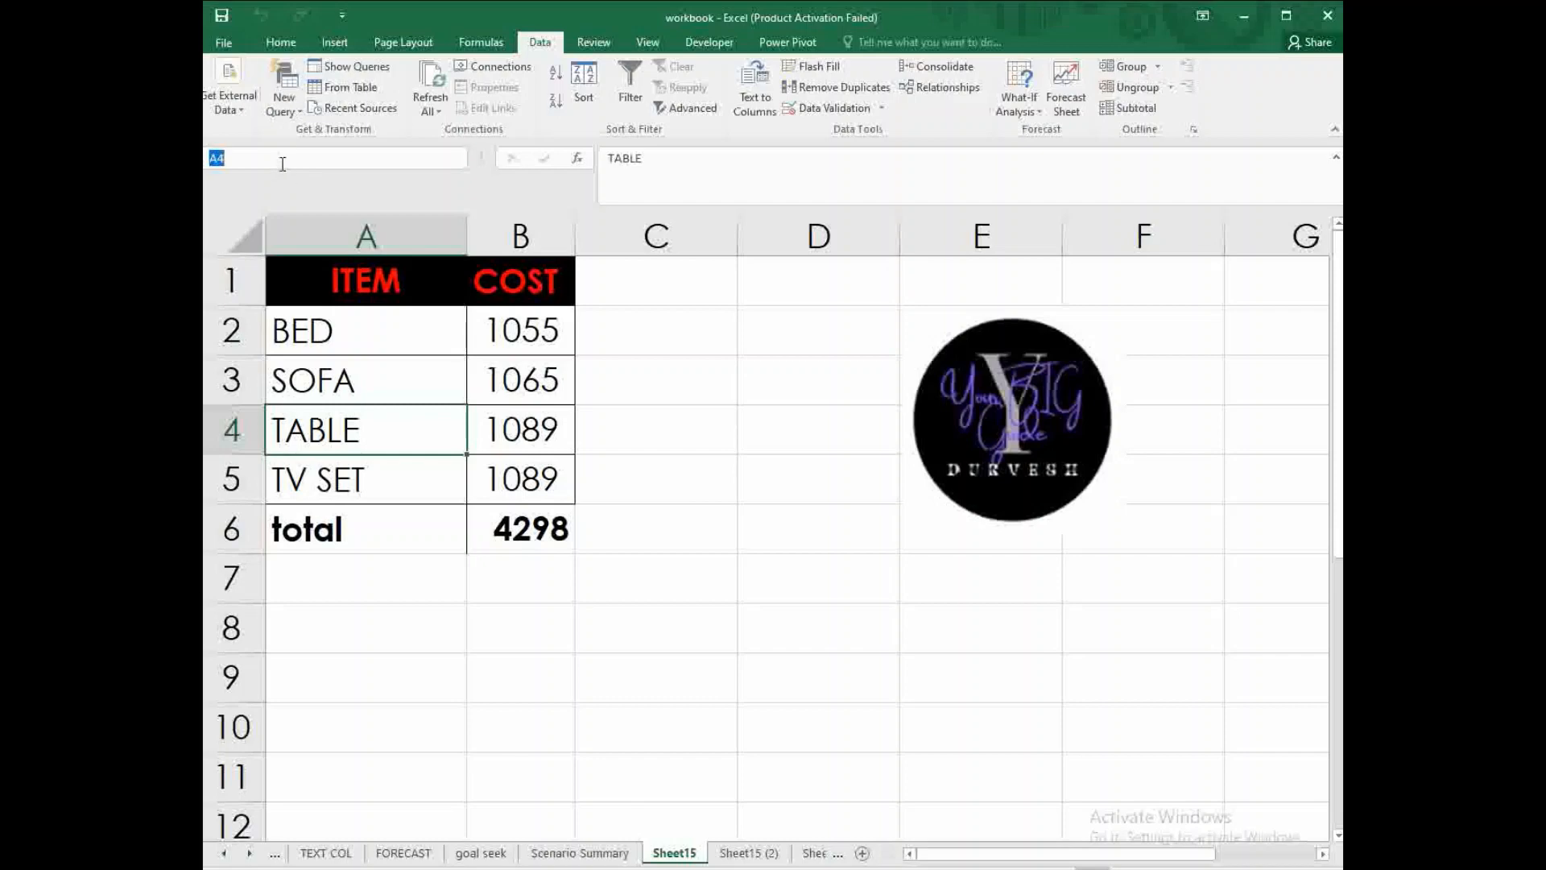
pyautogui.write('TABLE')
pyautogui.press('Return')
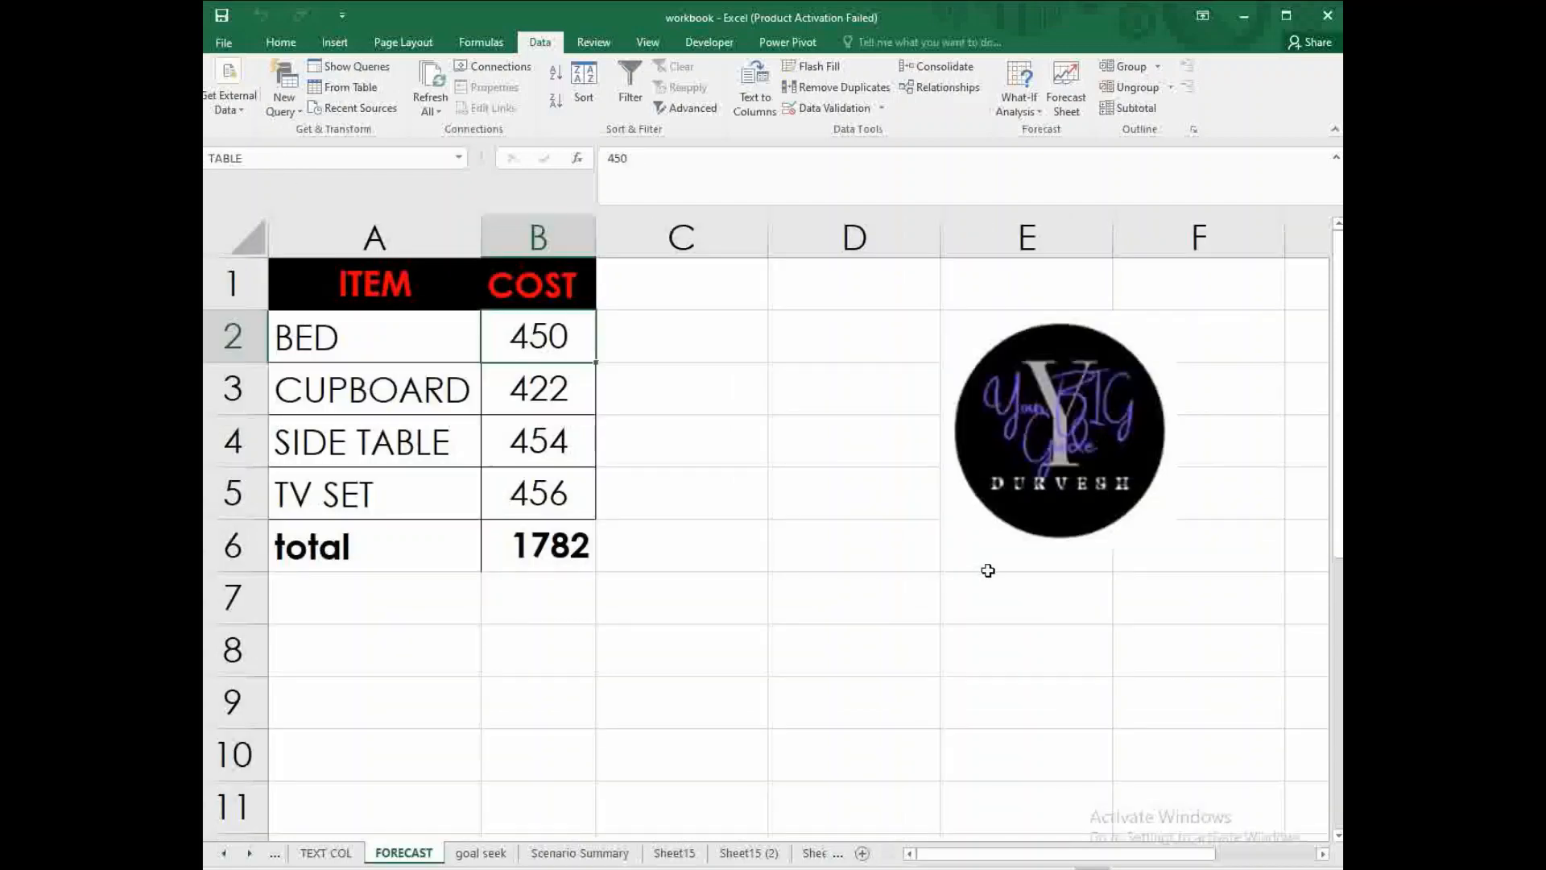
# - Jump to the cells named TV and BED through the Name Box
pyautogui.click(428, 505)
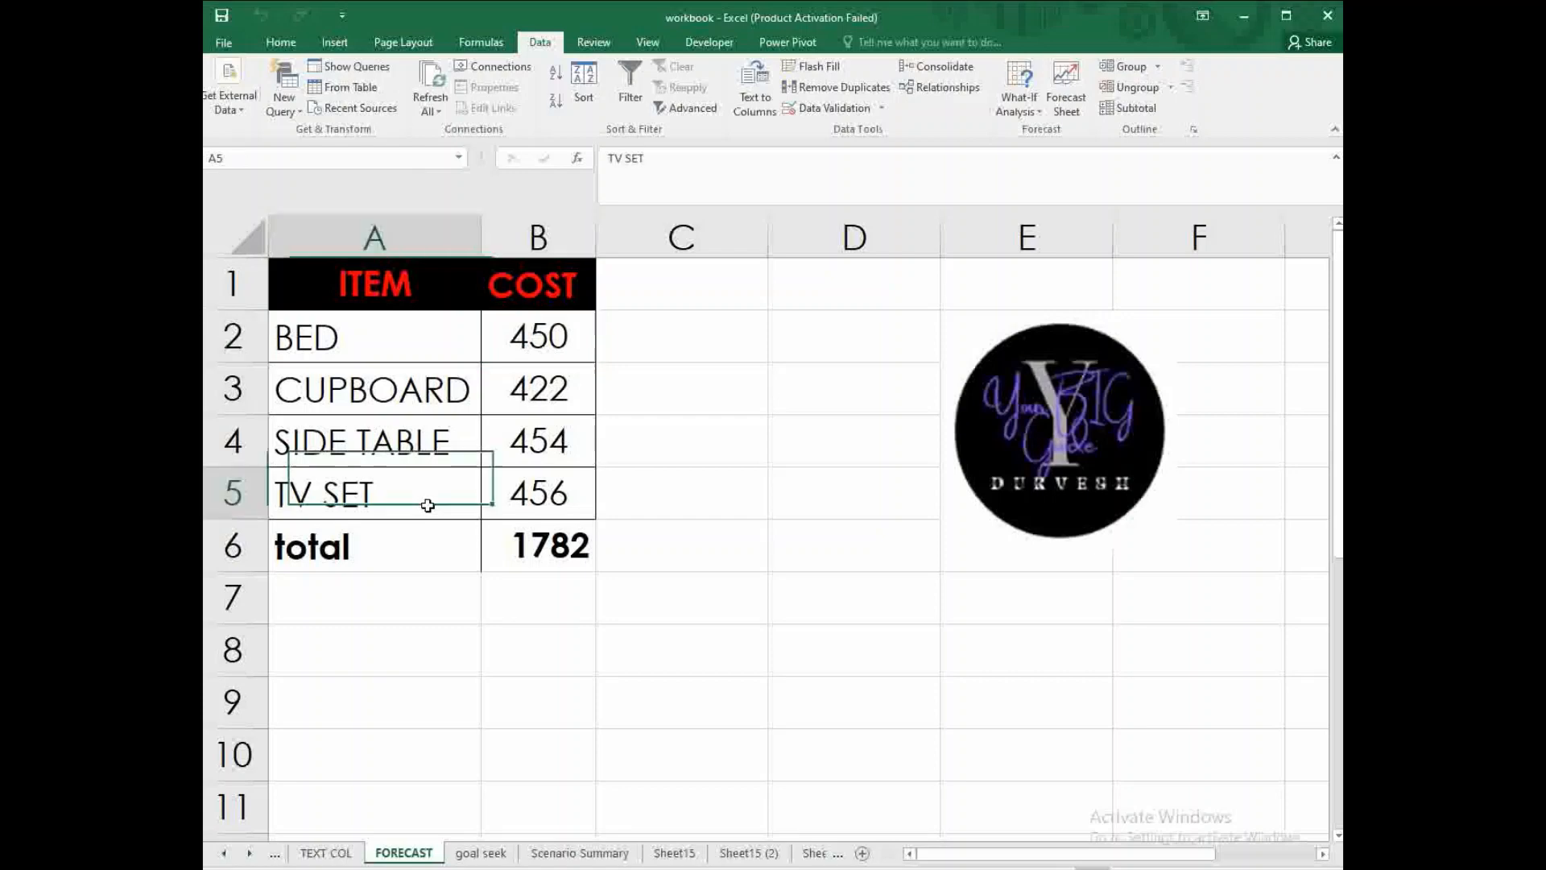
pyautogui.click(314, 159)
pyautogui.press('Return')
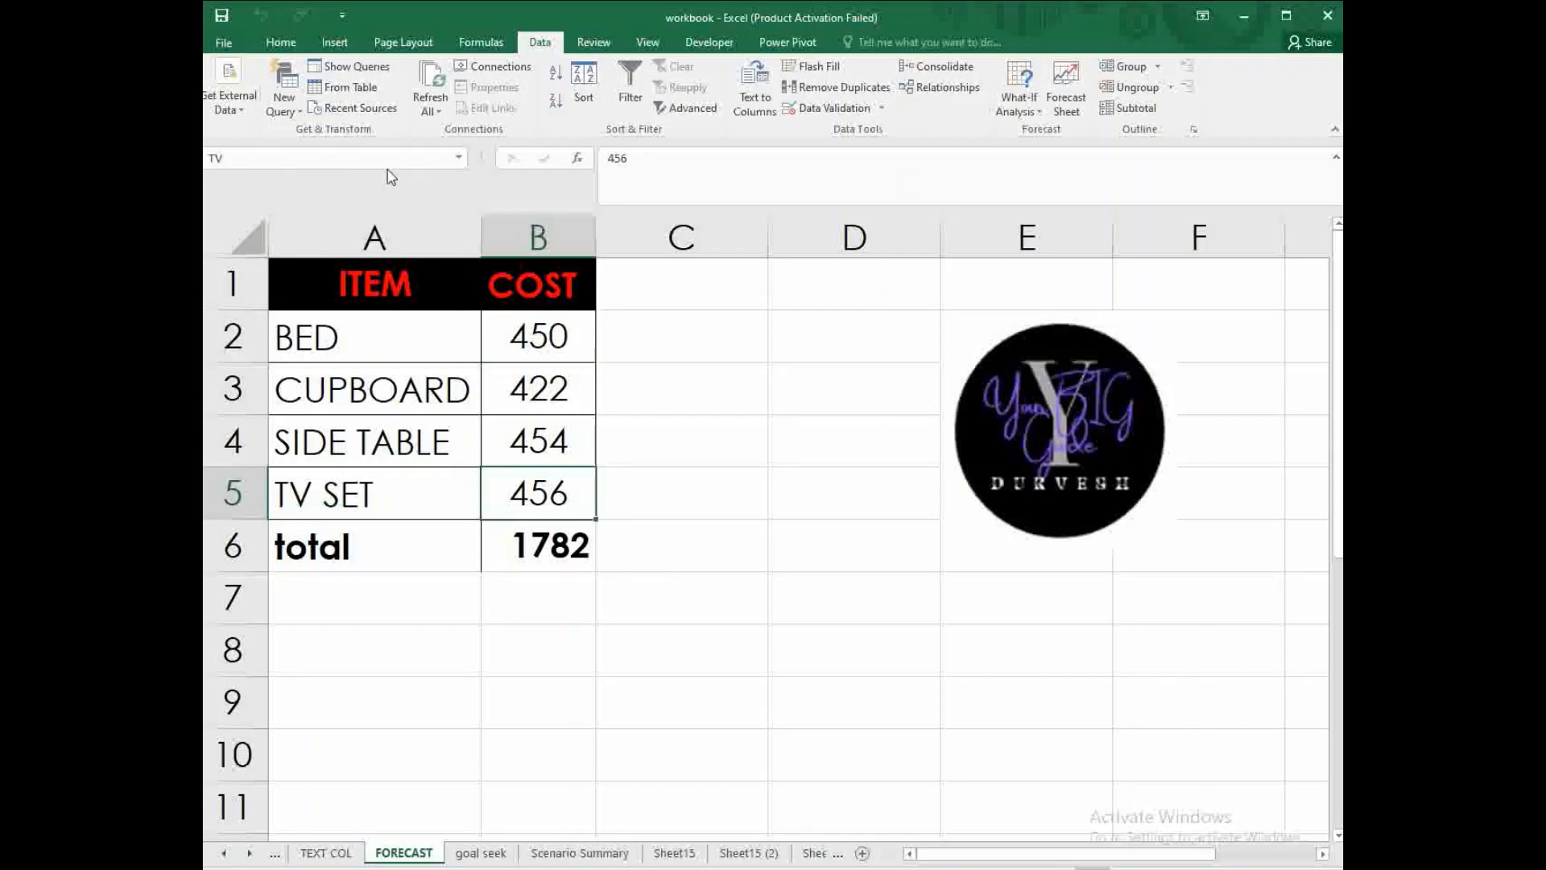
pyautogui.click(330, 354)
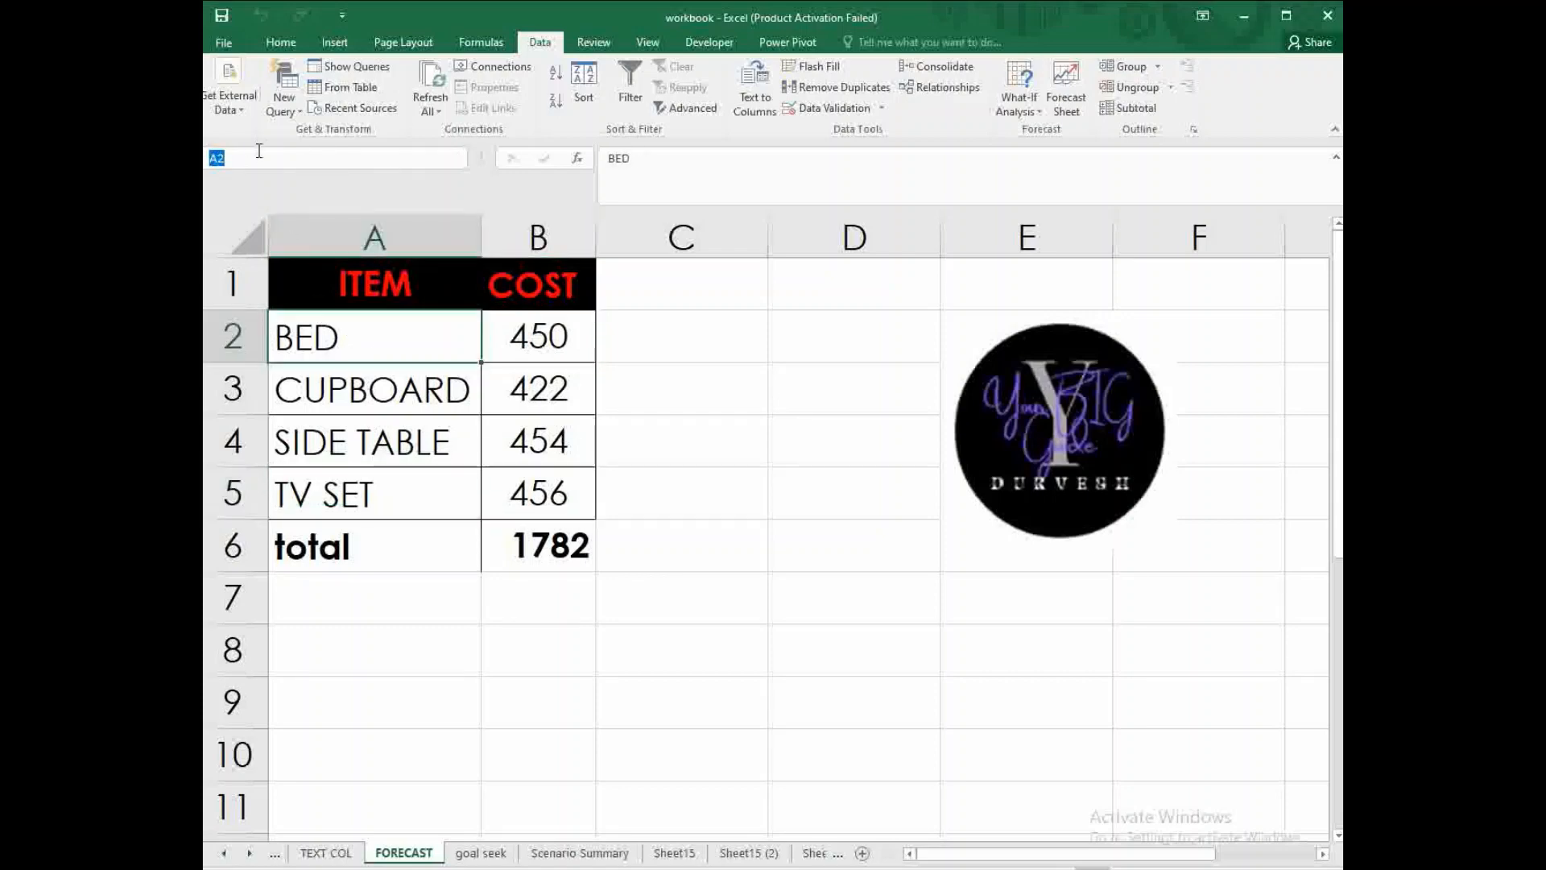
pyautogui.press('Return')
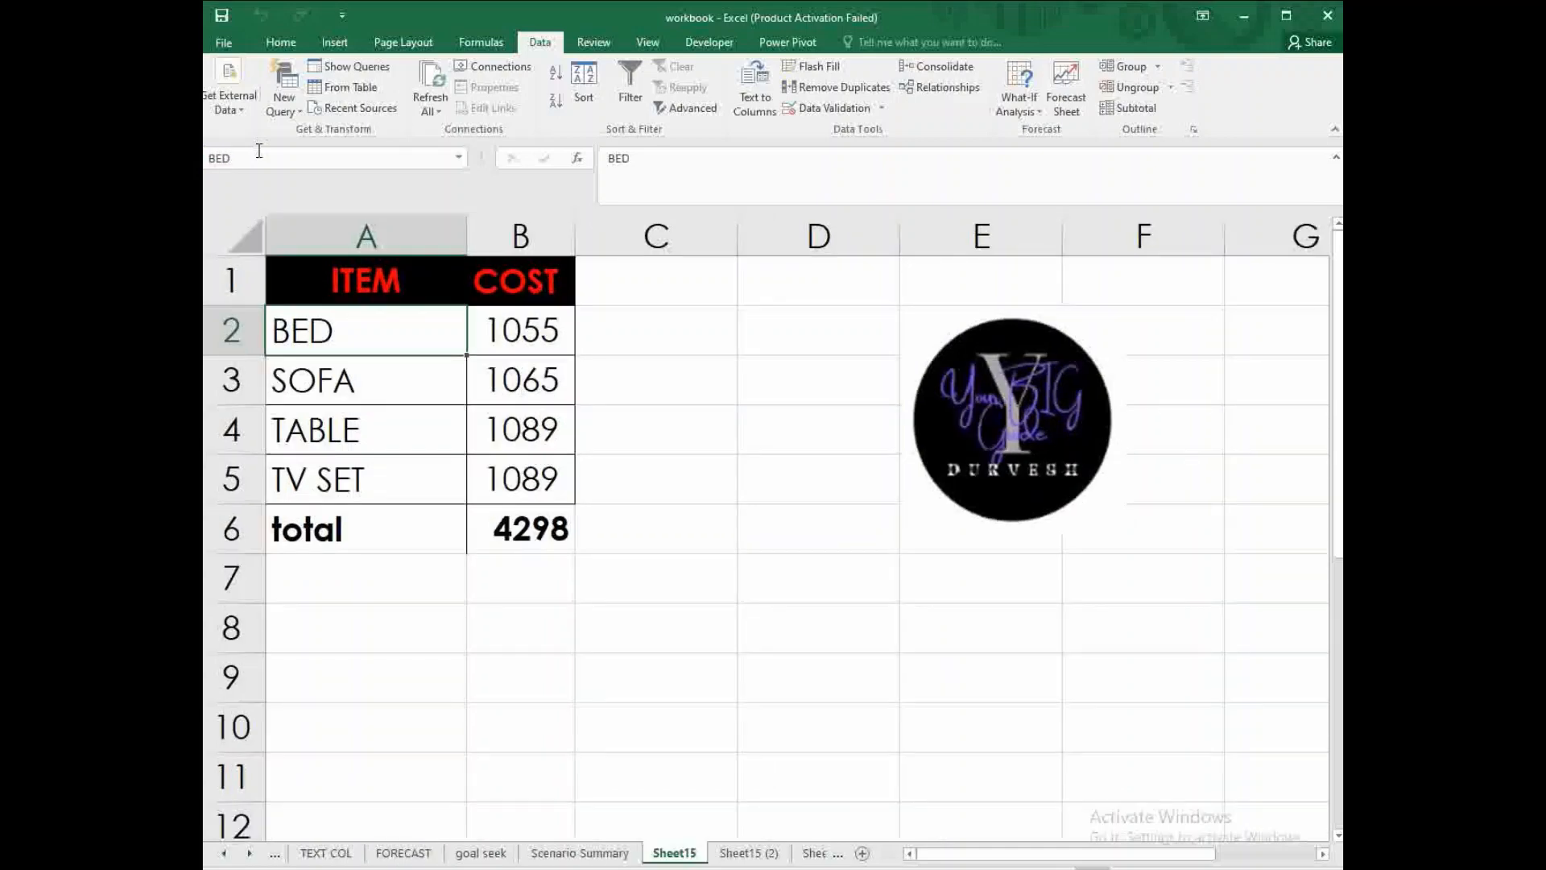
pyautogui.click(314, 387)
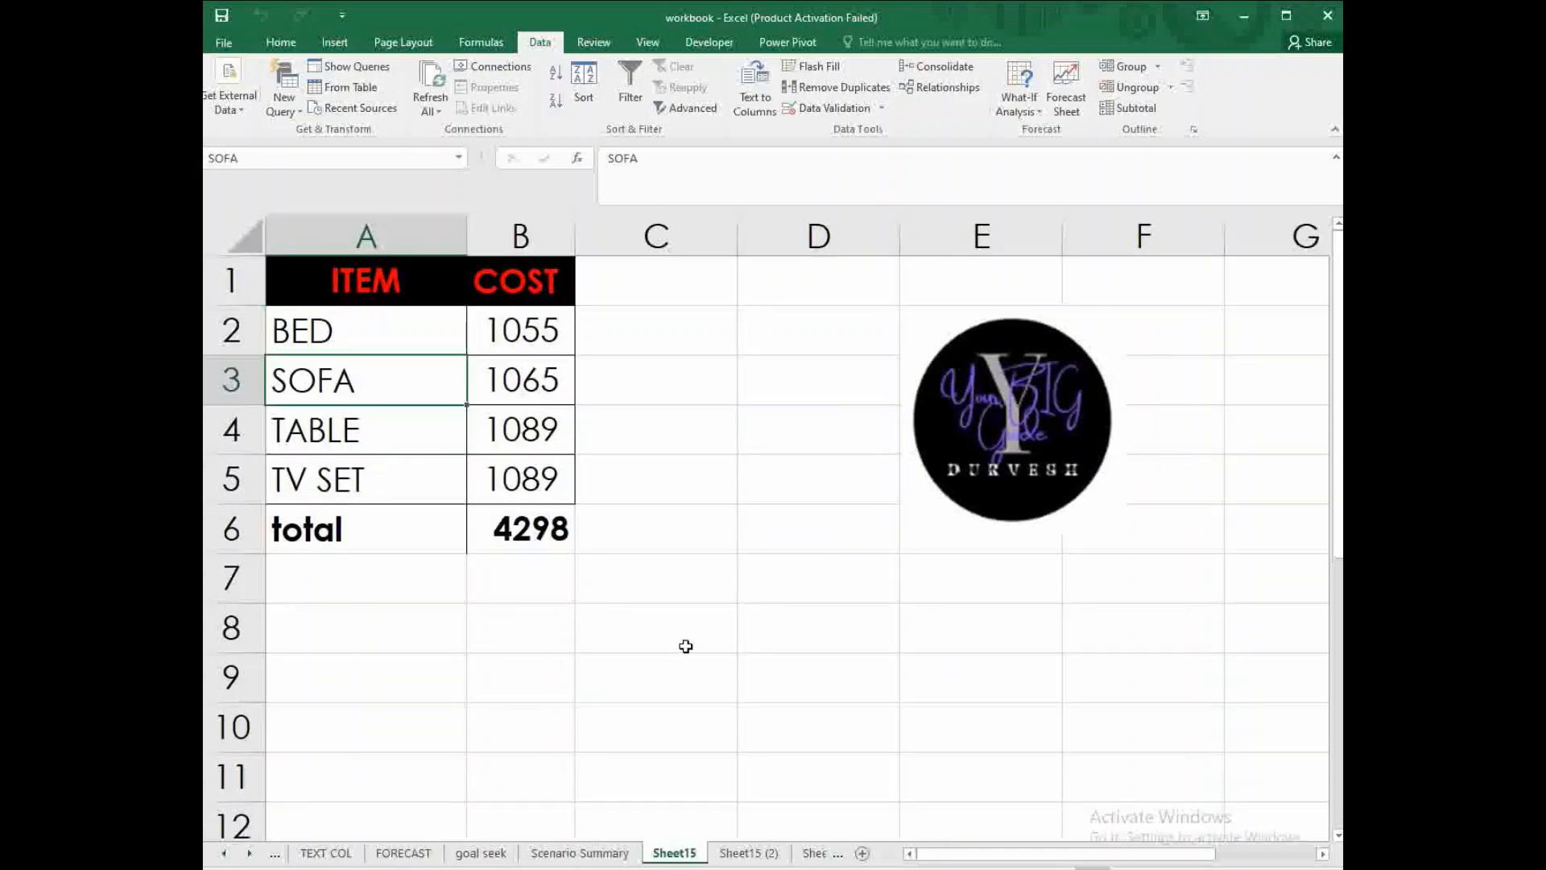
# - Review the old Scenario Summary sheet, then delete it permanently
pyautogui.click(580, 852)
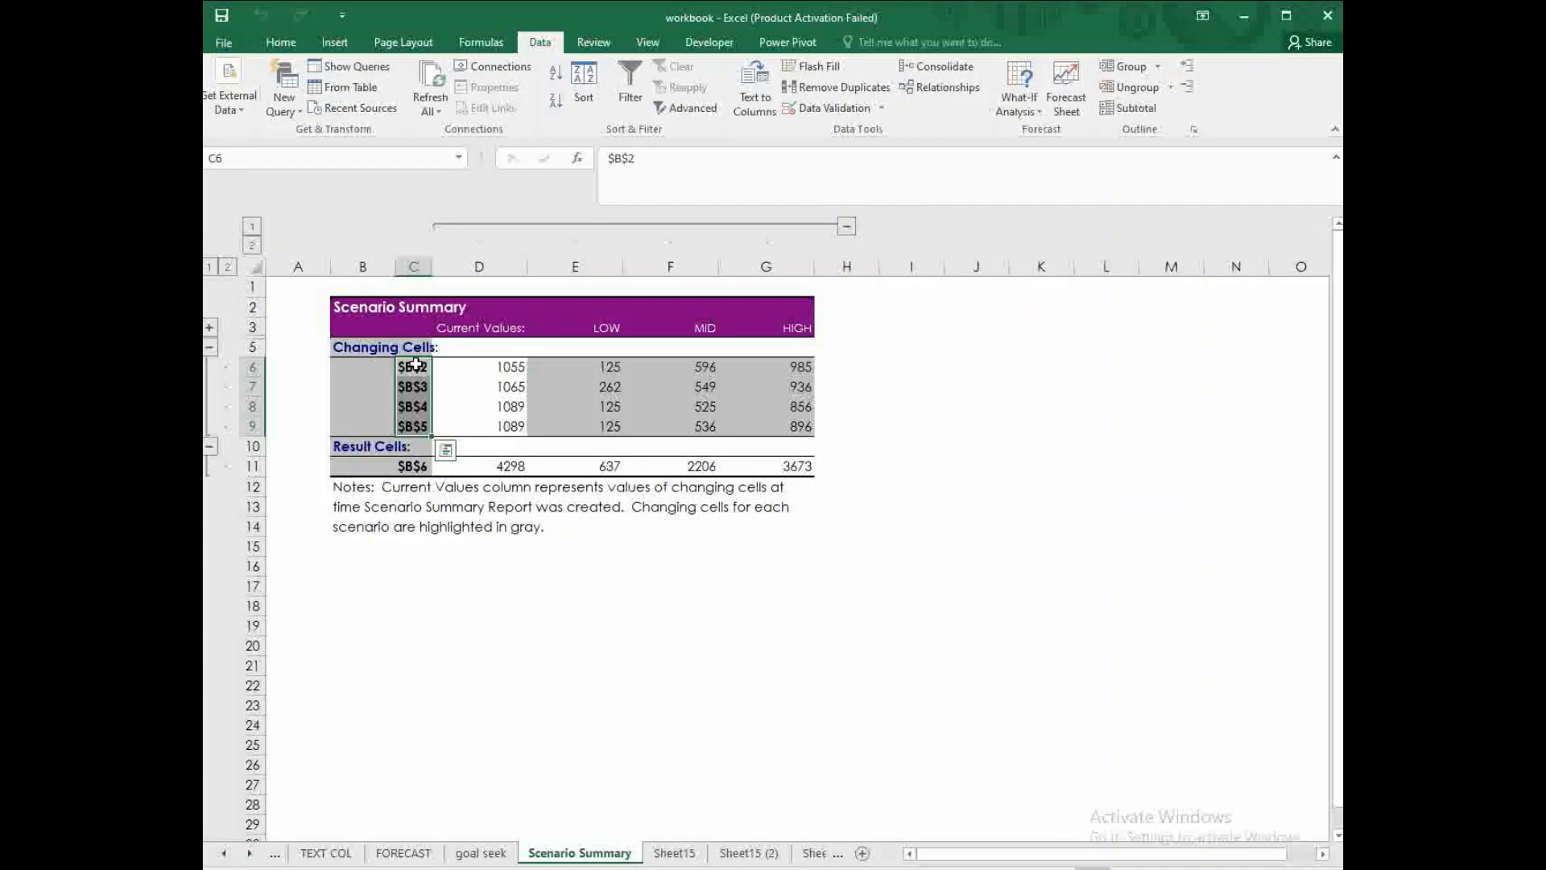
pyautogui.click(547, 547)
pyautogui.click(411, 387)
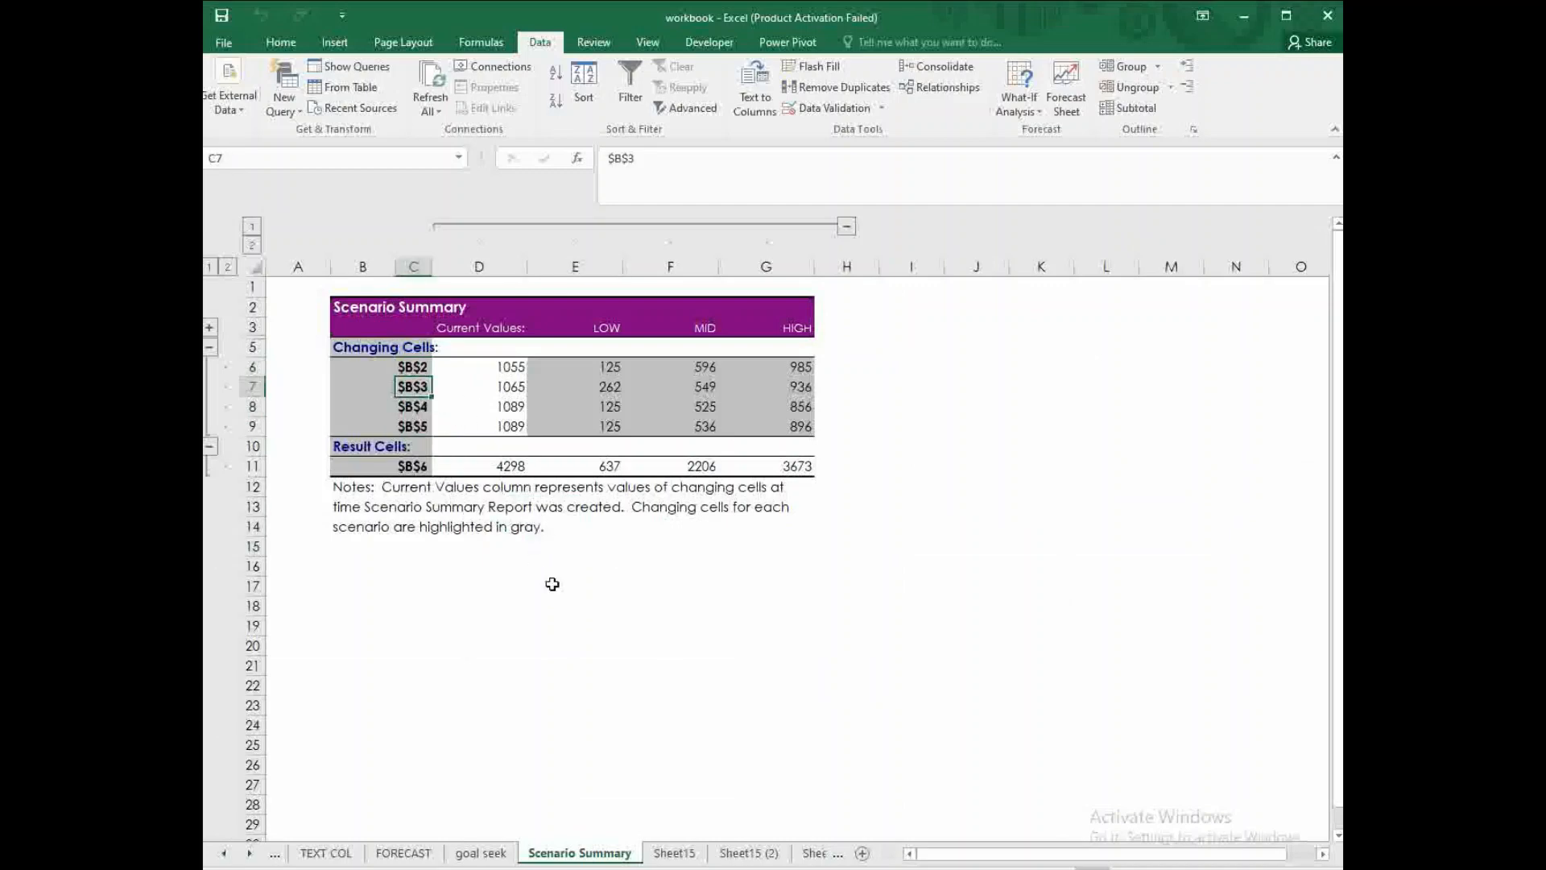
pyautogui.rightClick(585, 859)
pyautogui.click(630, 663)
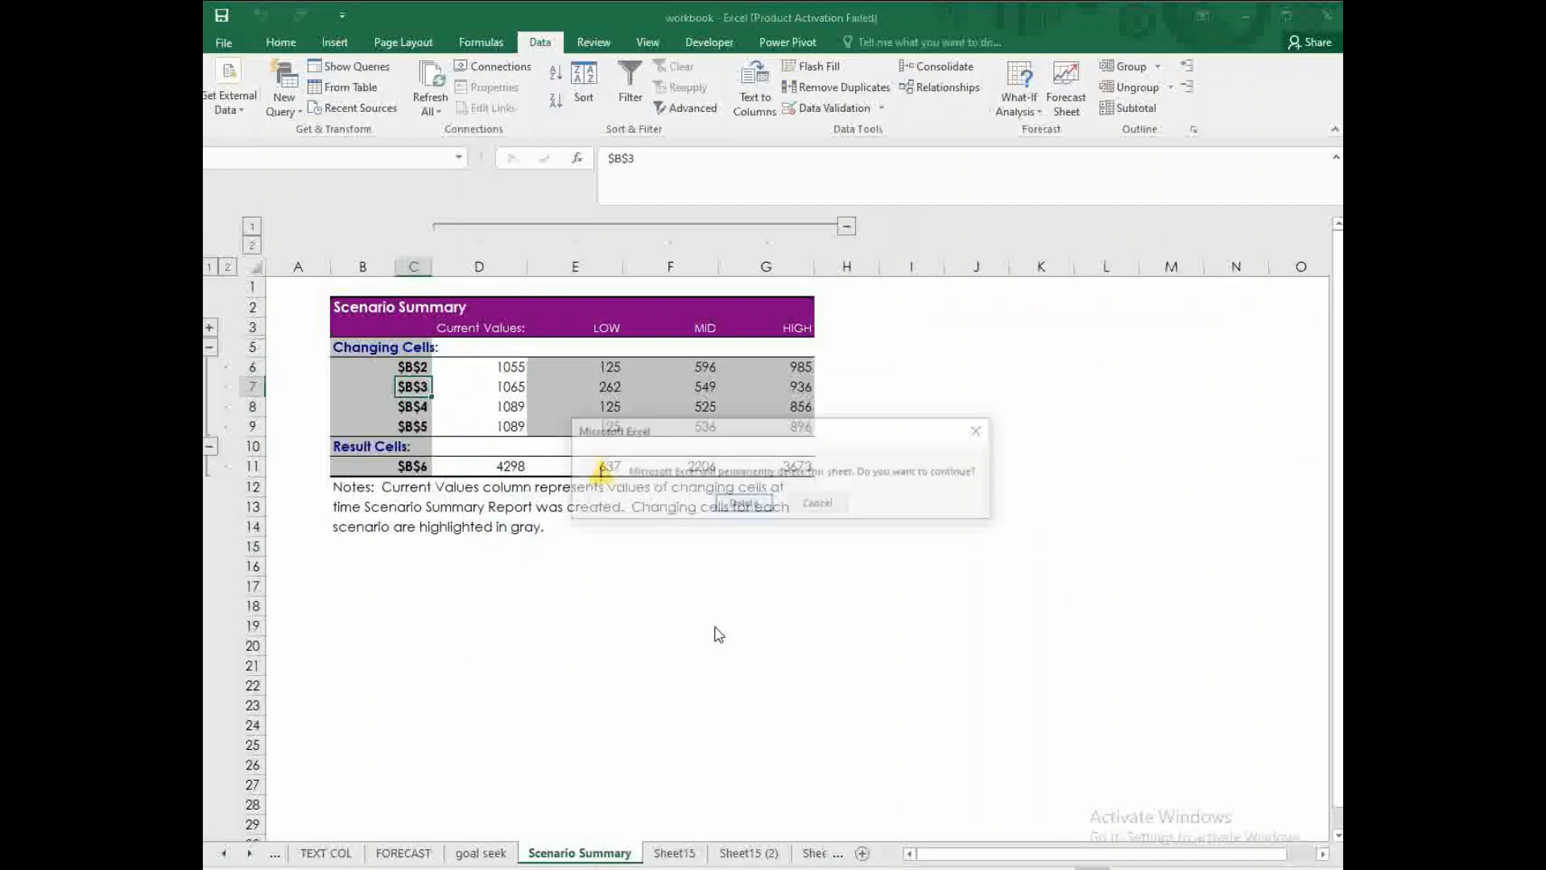
pyautogui.click(742, 507)
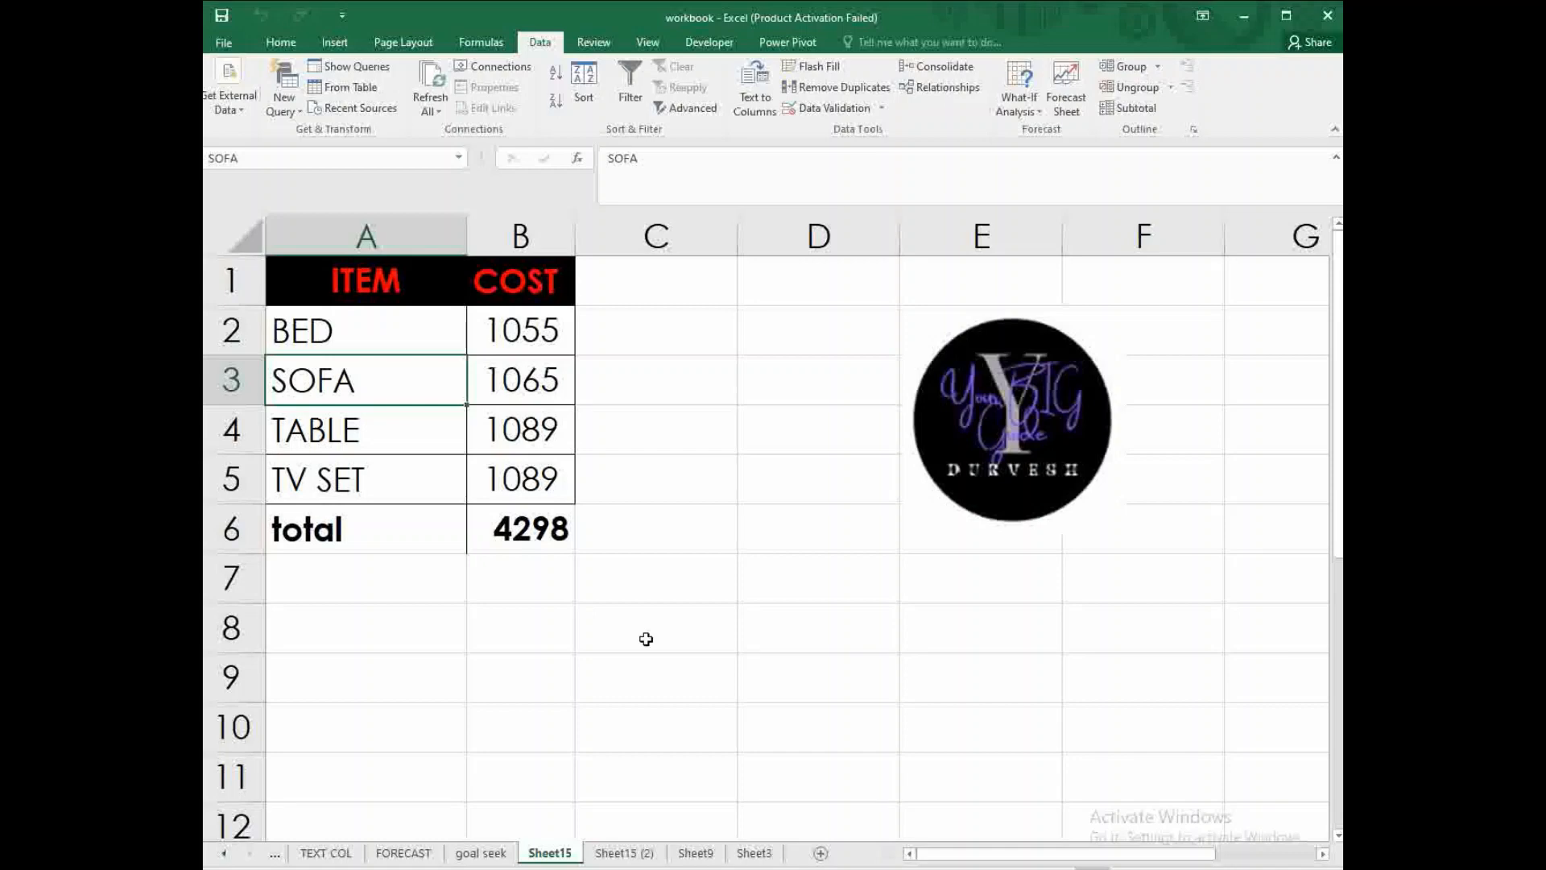
# - Enter SOFA in the cell below BED and define the name SOFA for it
pyautogui.click(366, 321)
pyautogui.click(262, 154)
pyautogui.press('BackSpace')
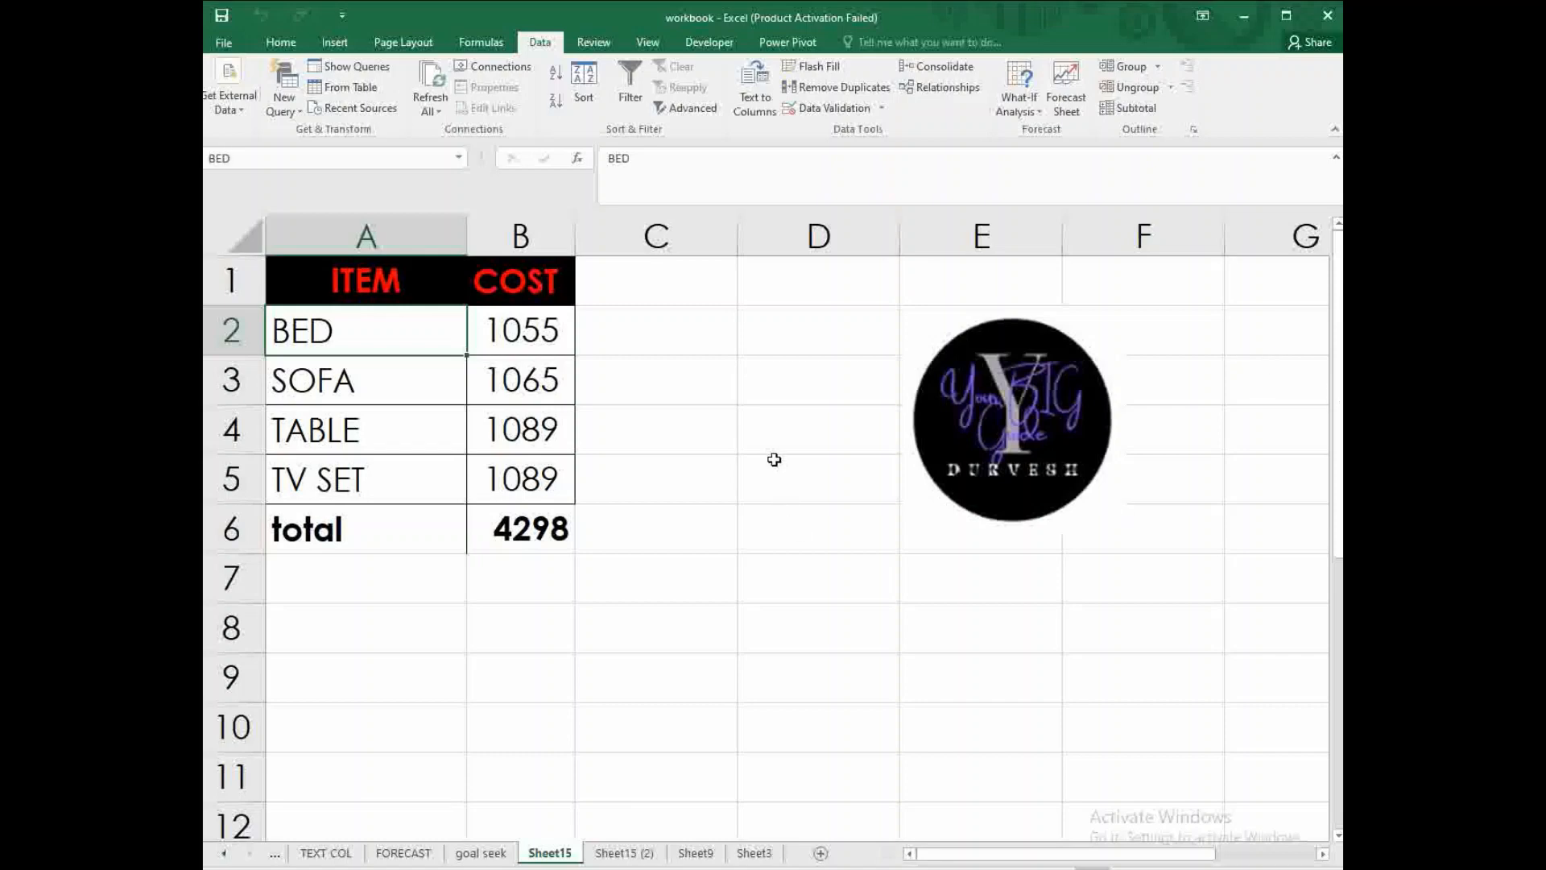
pyautogui.press('Return')
pyautogui.write('S')
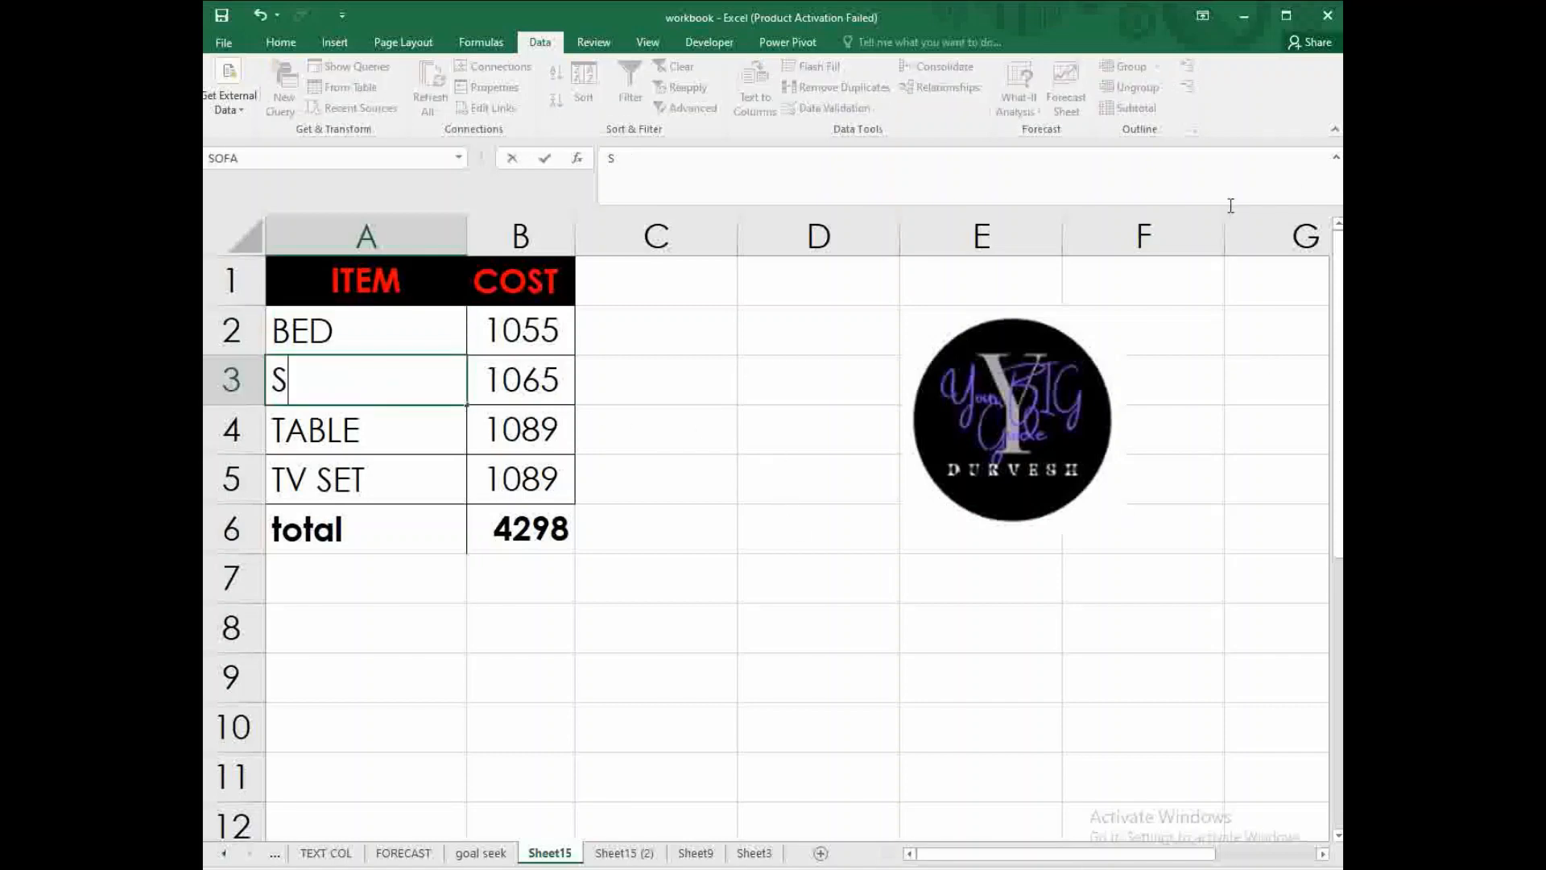
pyautogui.write('OFA')
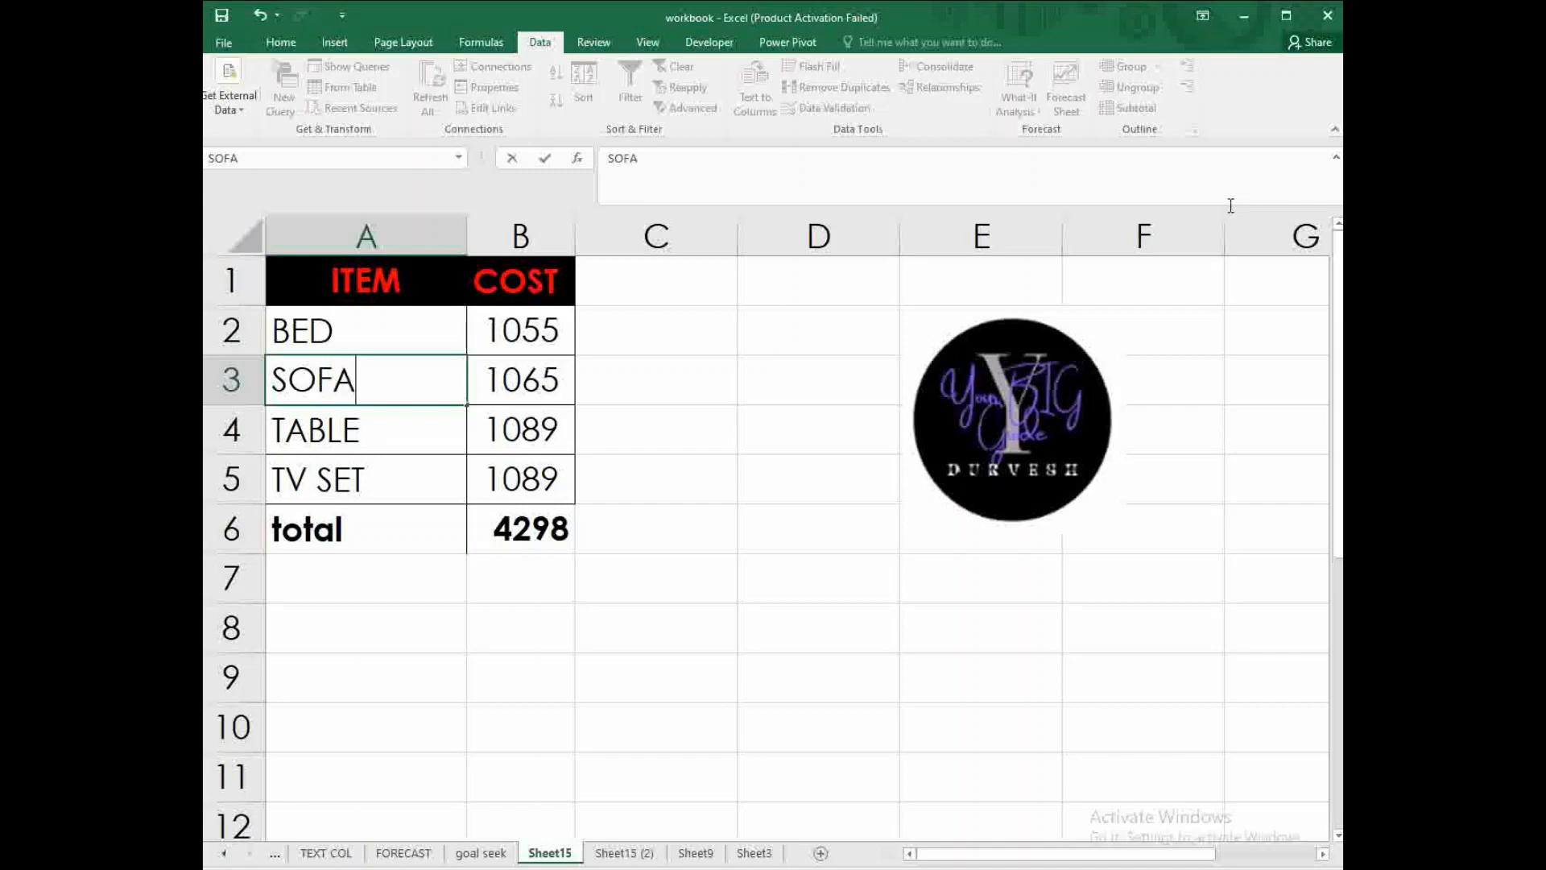
pyautogui.press('Return')
pyautogui.click(367, 379)
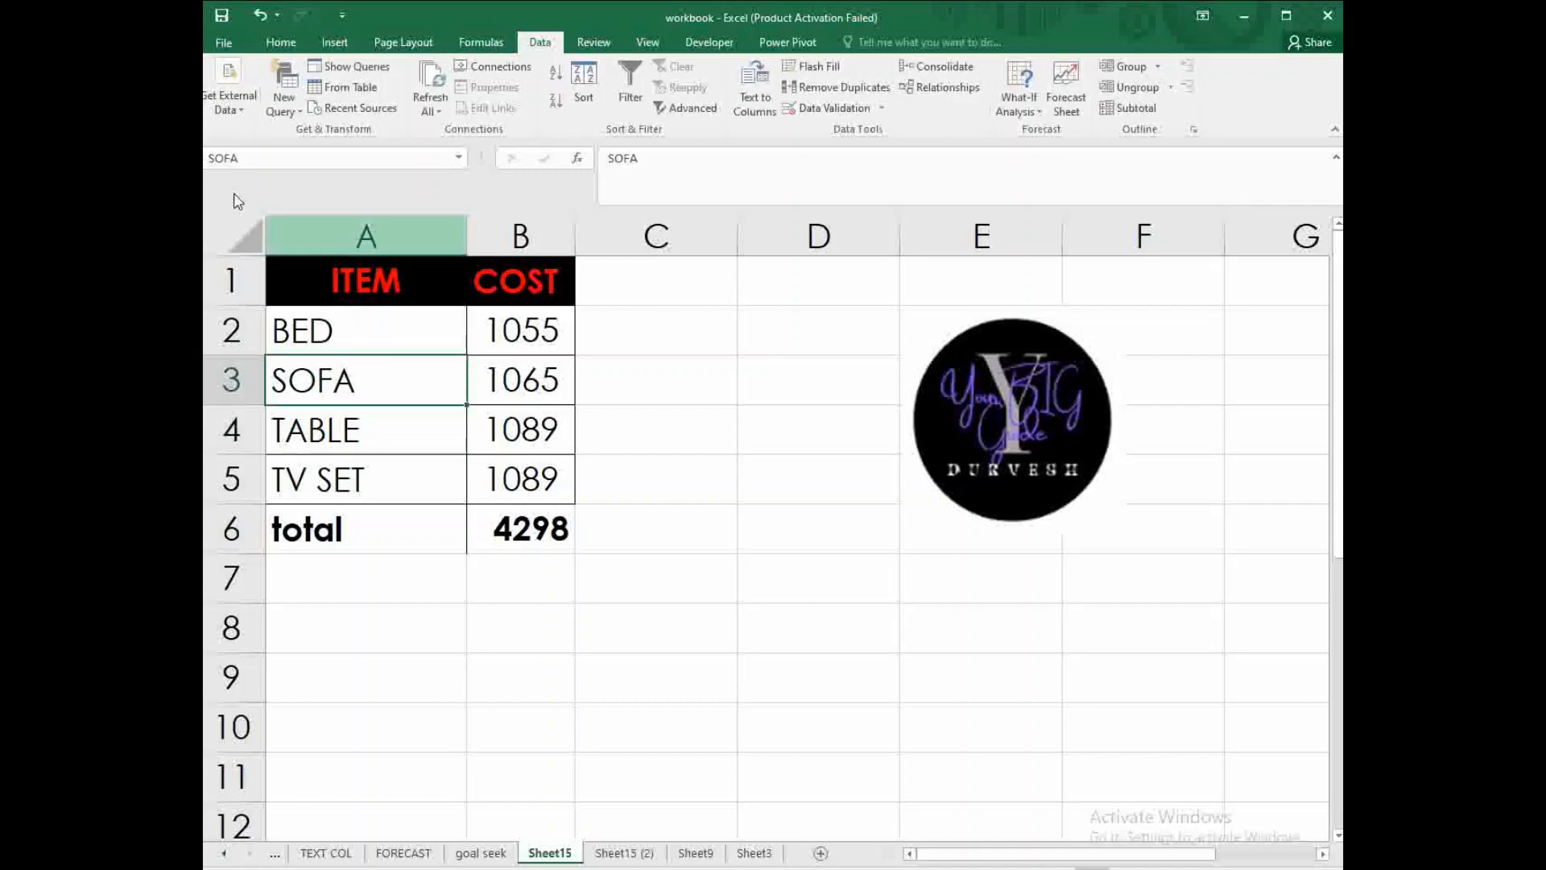
pyautogui.click(282, 158)
pyautogui.write('SO')
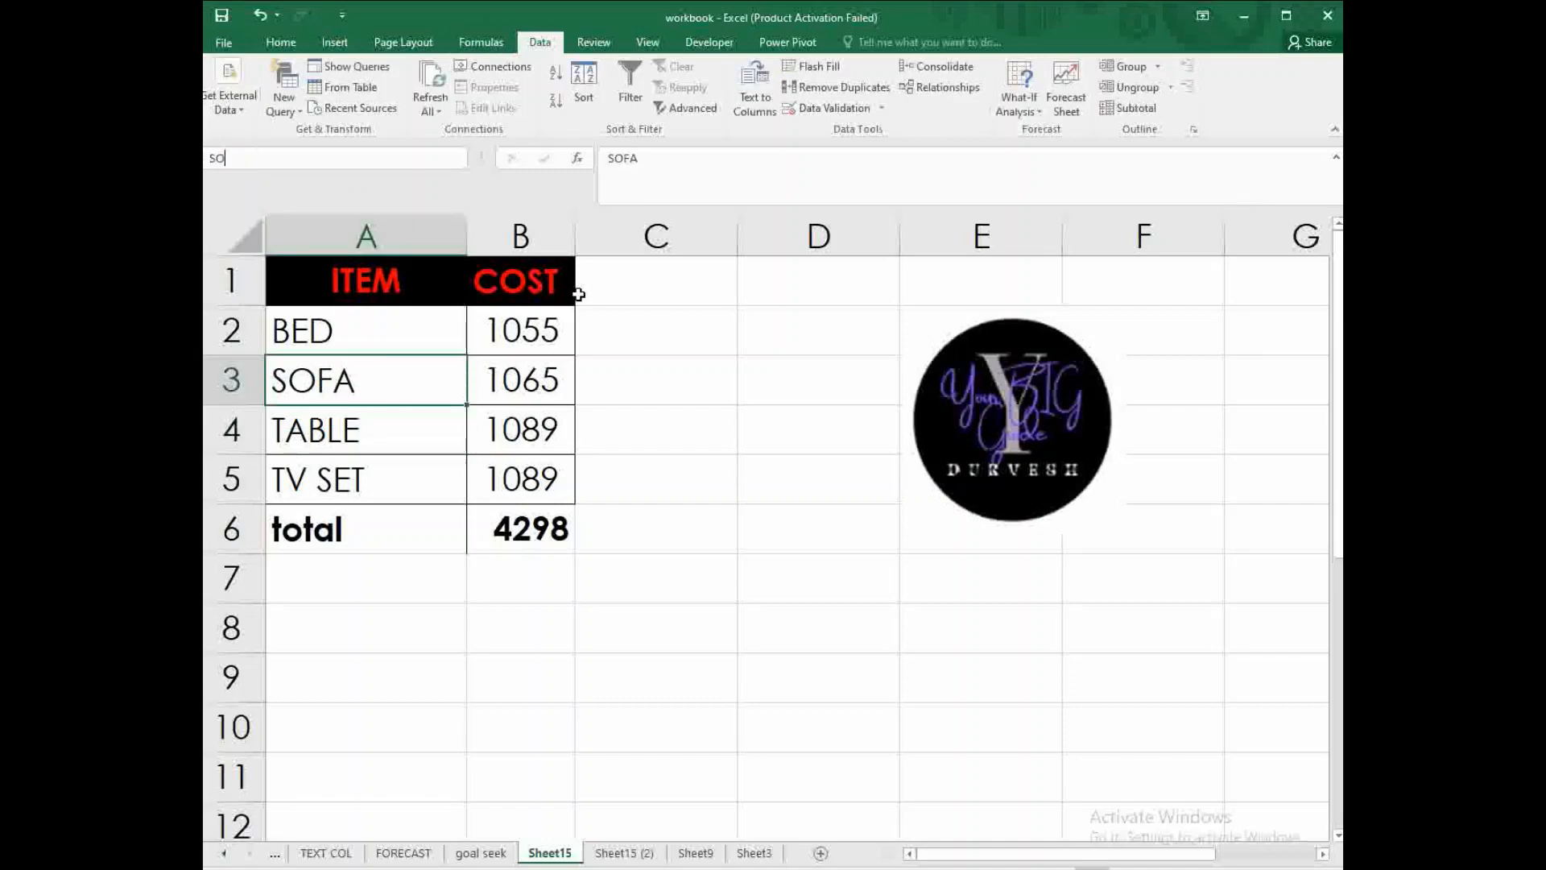
pyautogui.write('FA')
pyautogui.press('Return')
# - Define the names TABLE and TV for their item cells, then select costs B2:B5
pyautogui.click(364, 419)
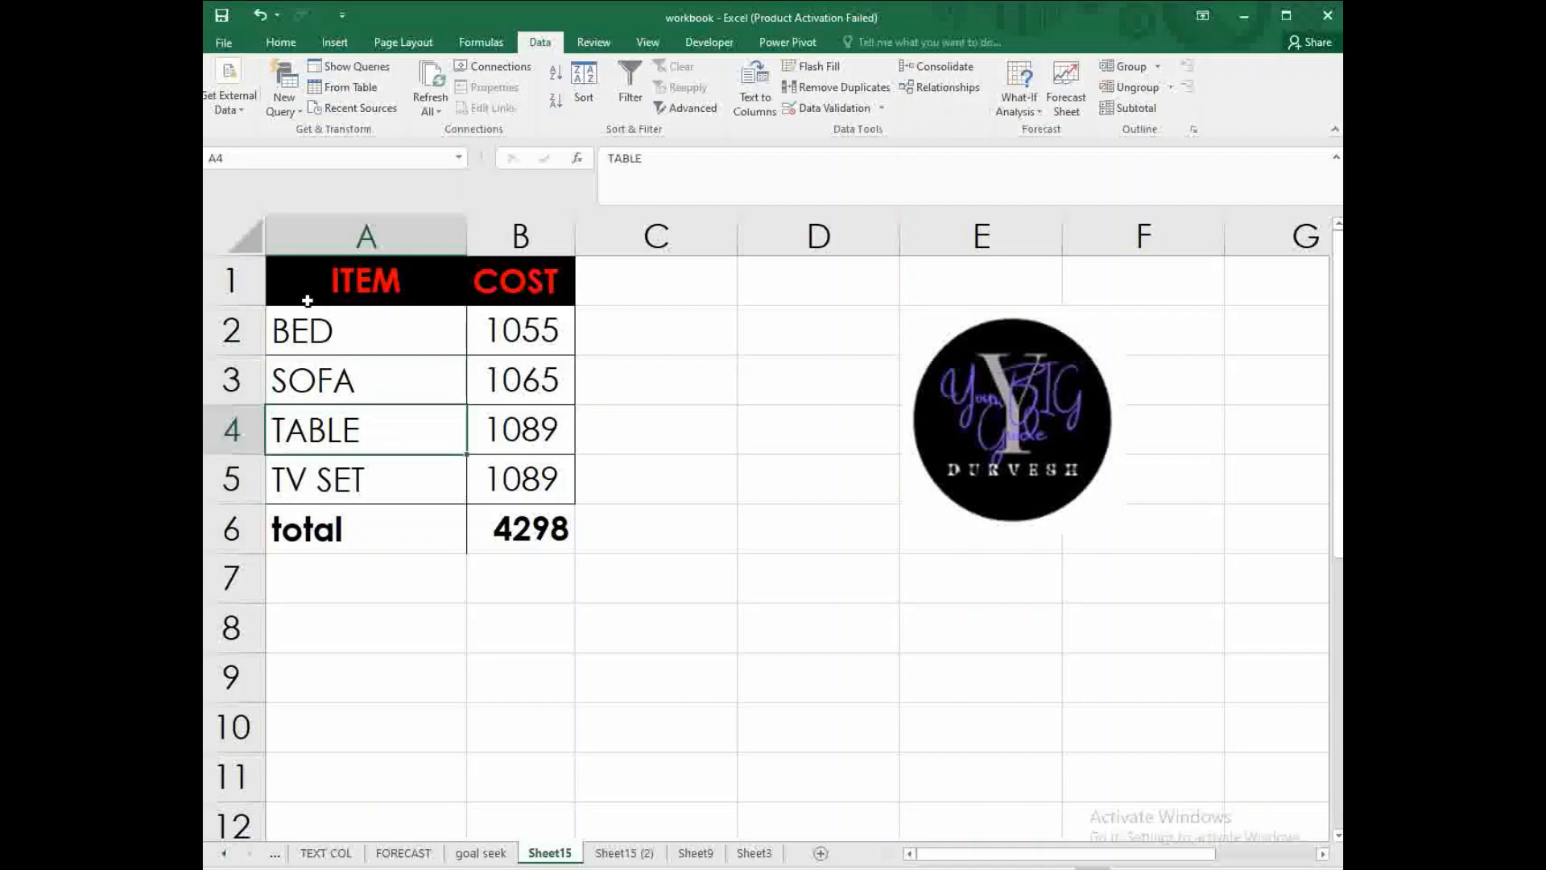
pyautogui.click(290, 164)
pyautogui.write('TABLE')
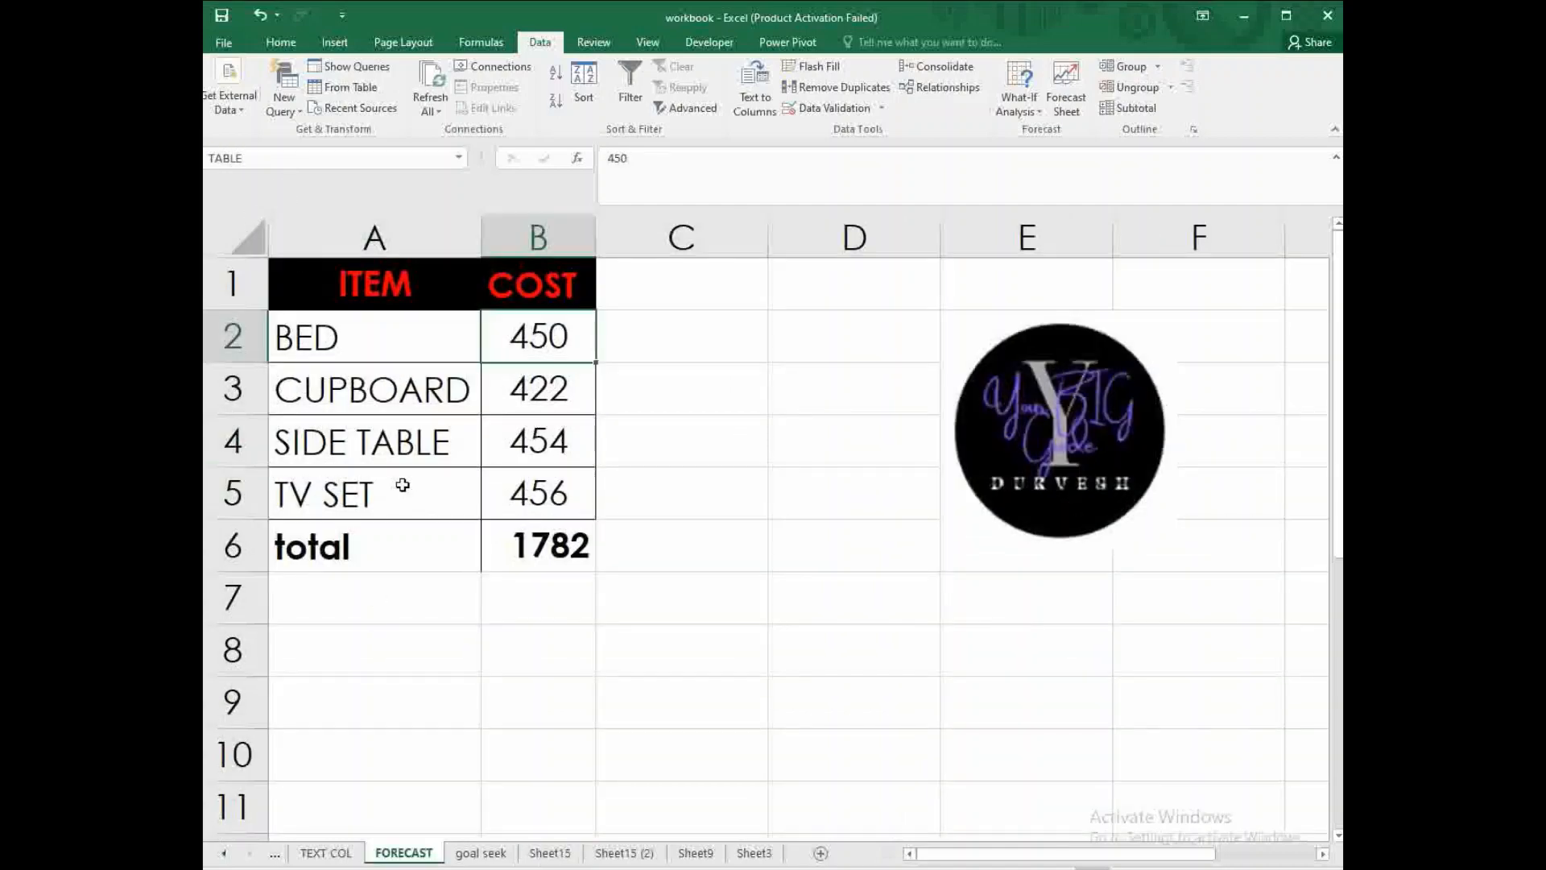
pyautogui.click(264, 165)
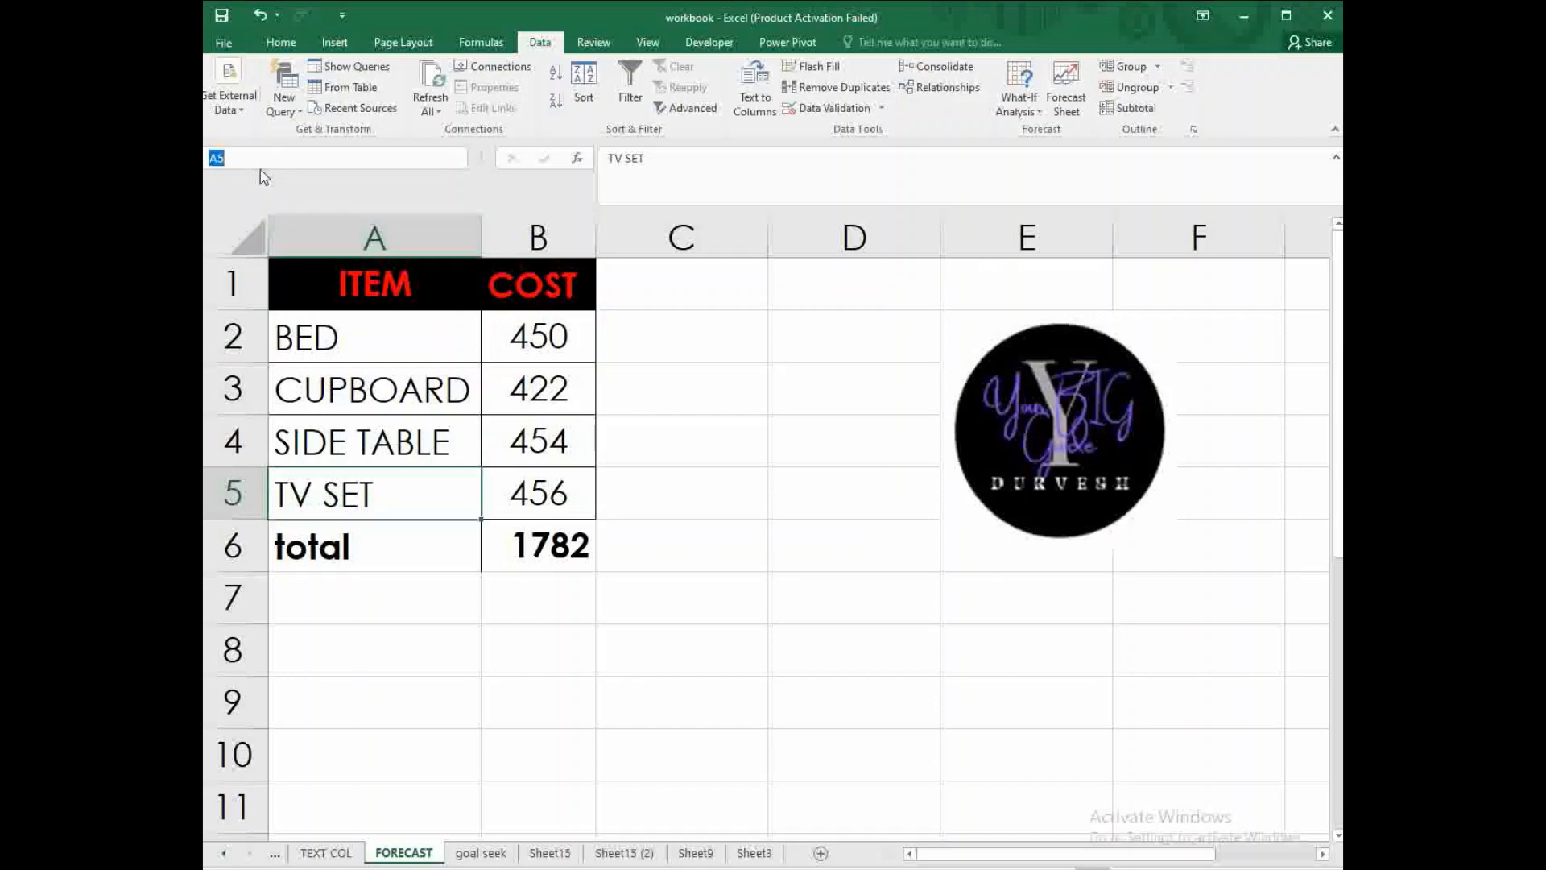
pyautogui.write('TV')
pyautogui.press('Return')
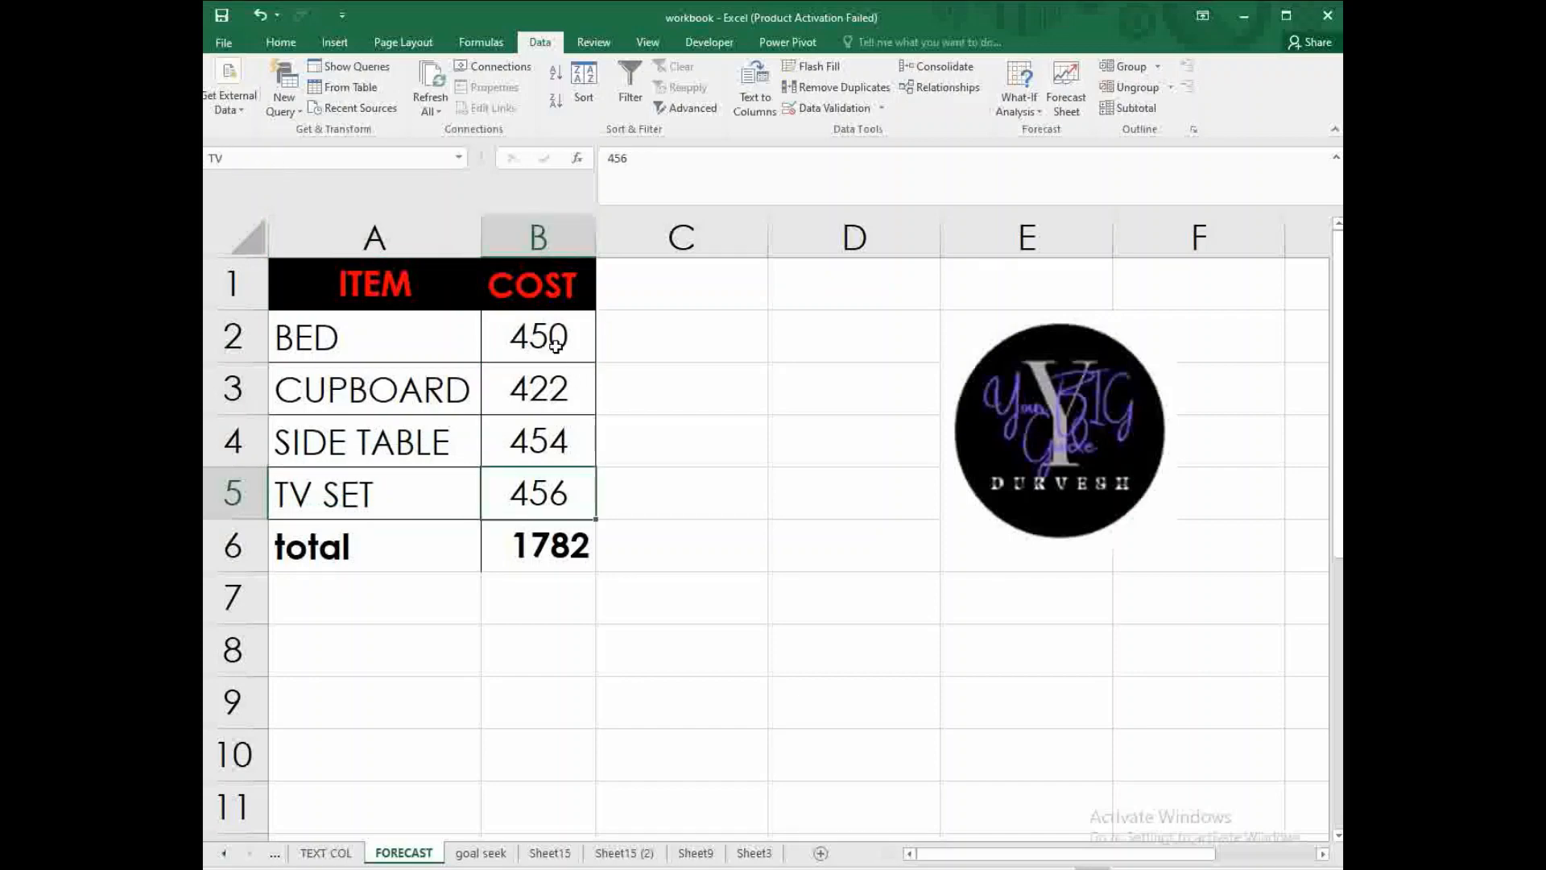
pyautogui.moveTo(555, 346); pyautogui.dragTo(556, 492)
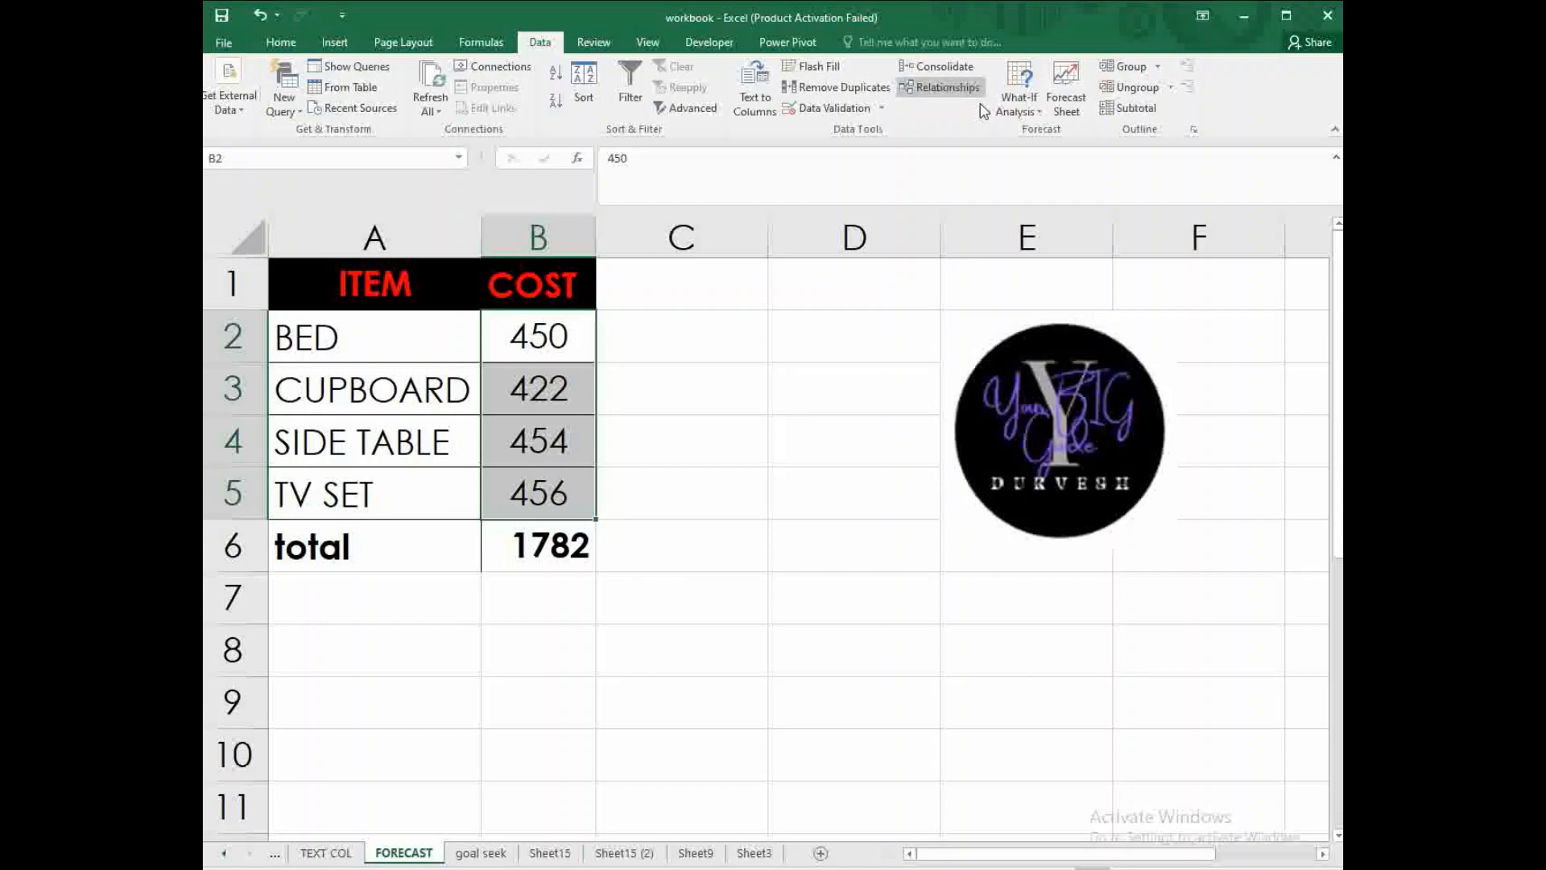
# - Regenerate the scenario summary for total B6 and check its TABLE, CHAIR, COMPUTER, TV labels
pyautogui.click(1019, 101)
pyautogui.click(1061, 137)
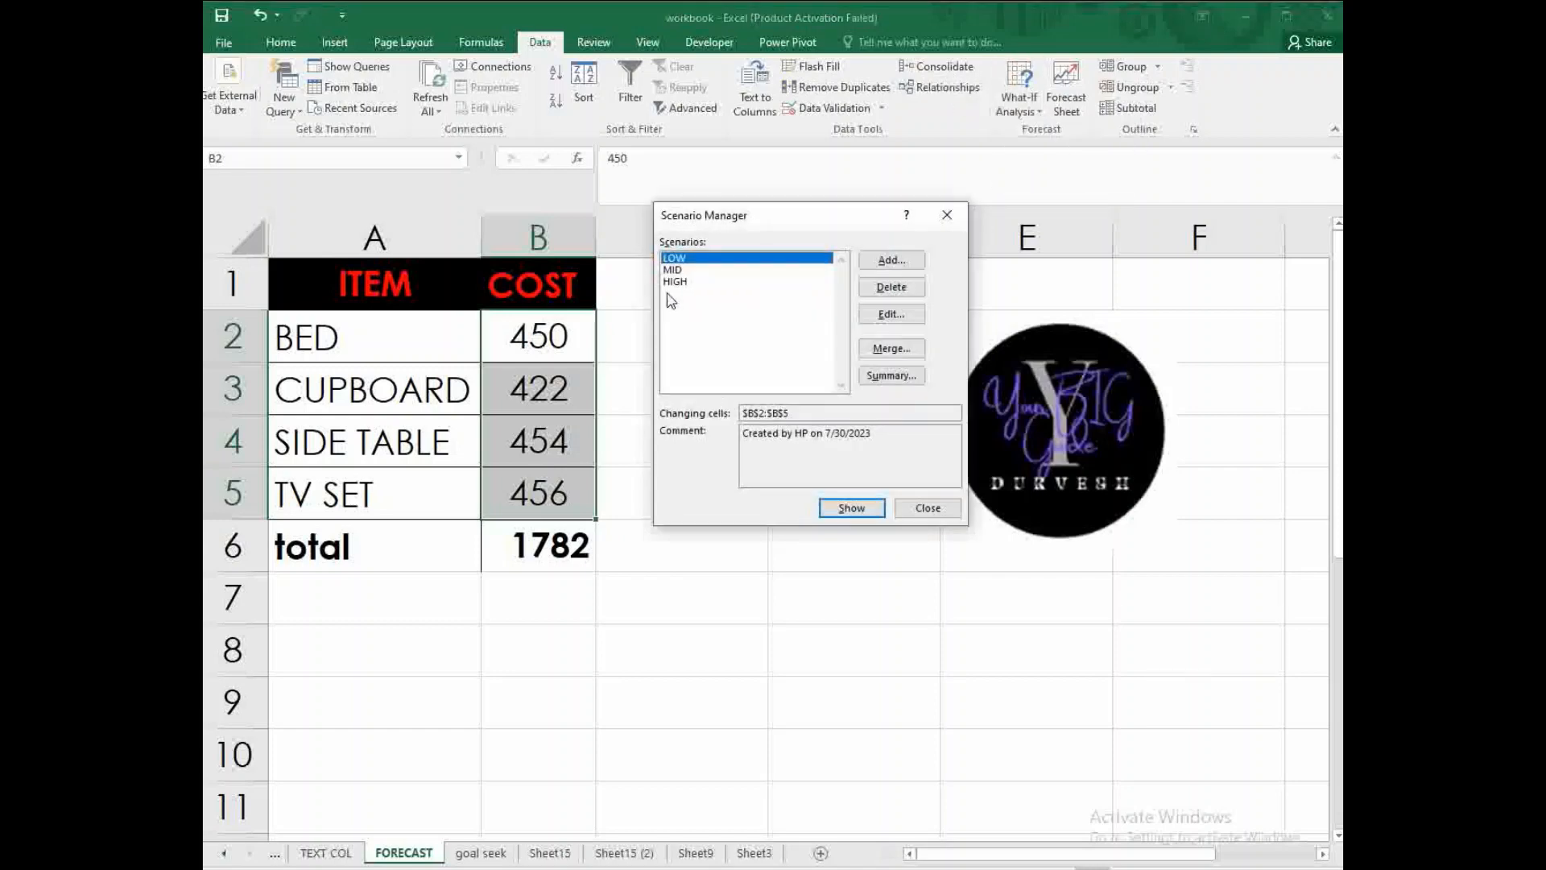
pyautogui.click(891, 375)
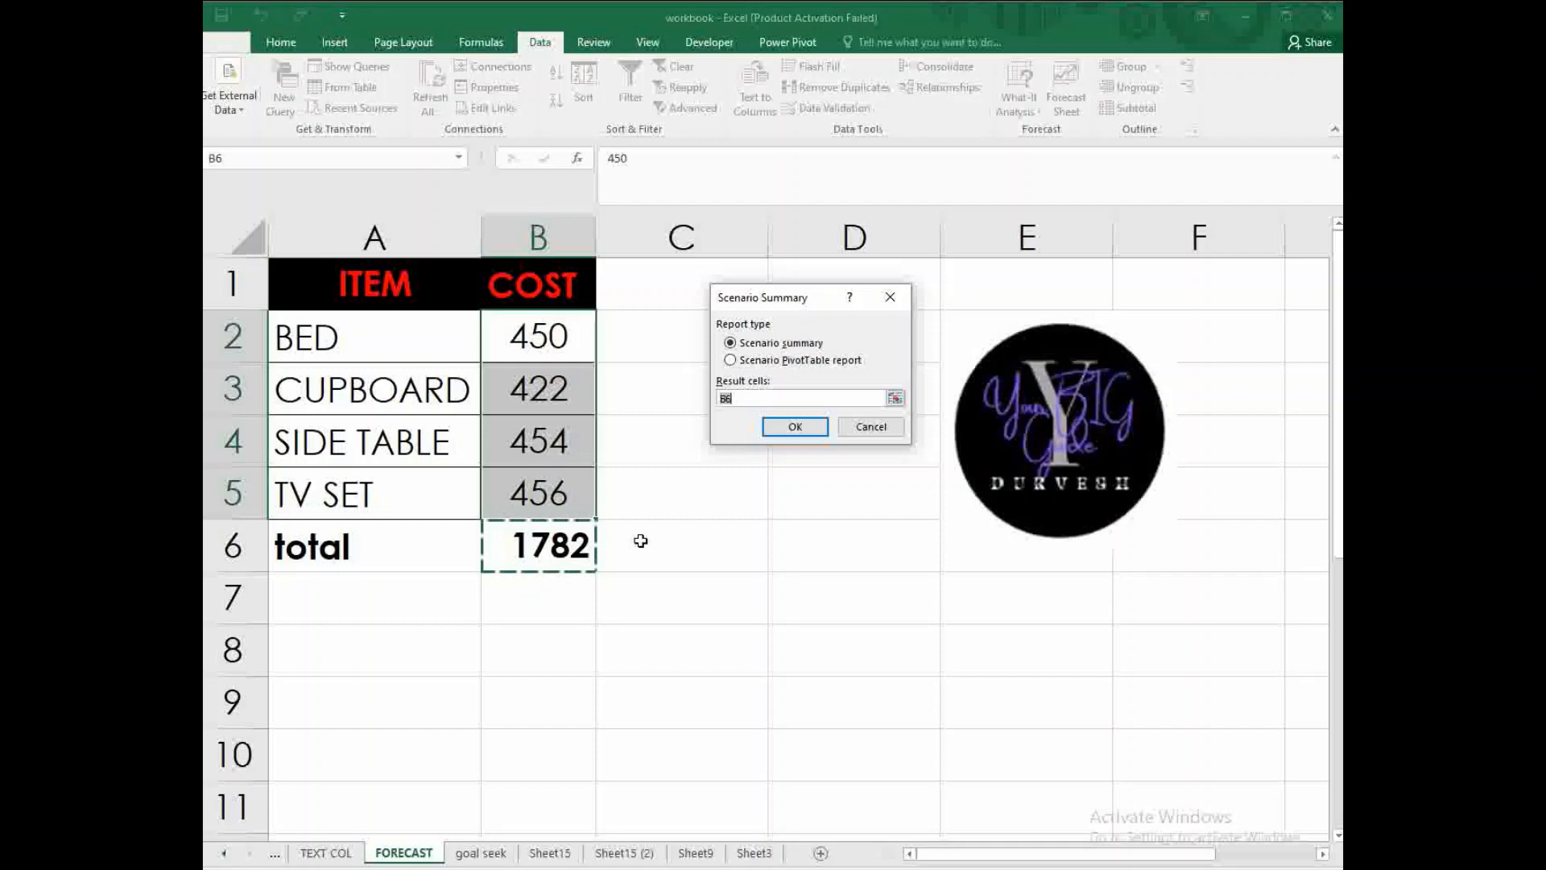
pyautogui.click(807, 430)
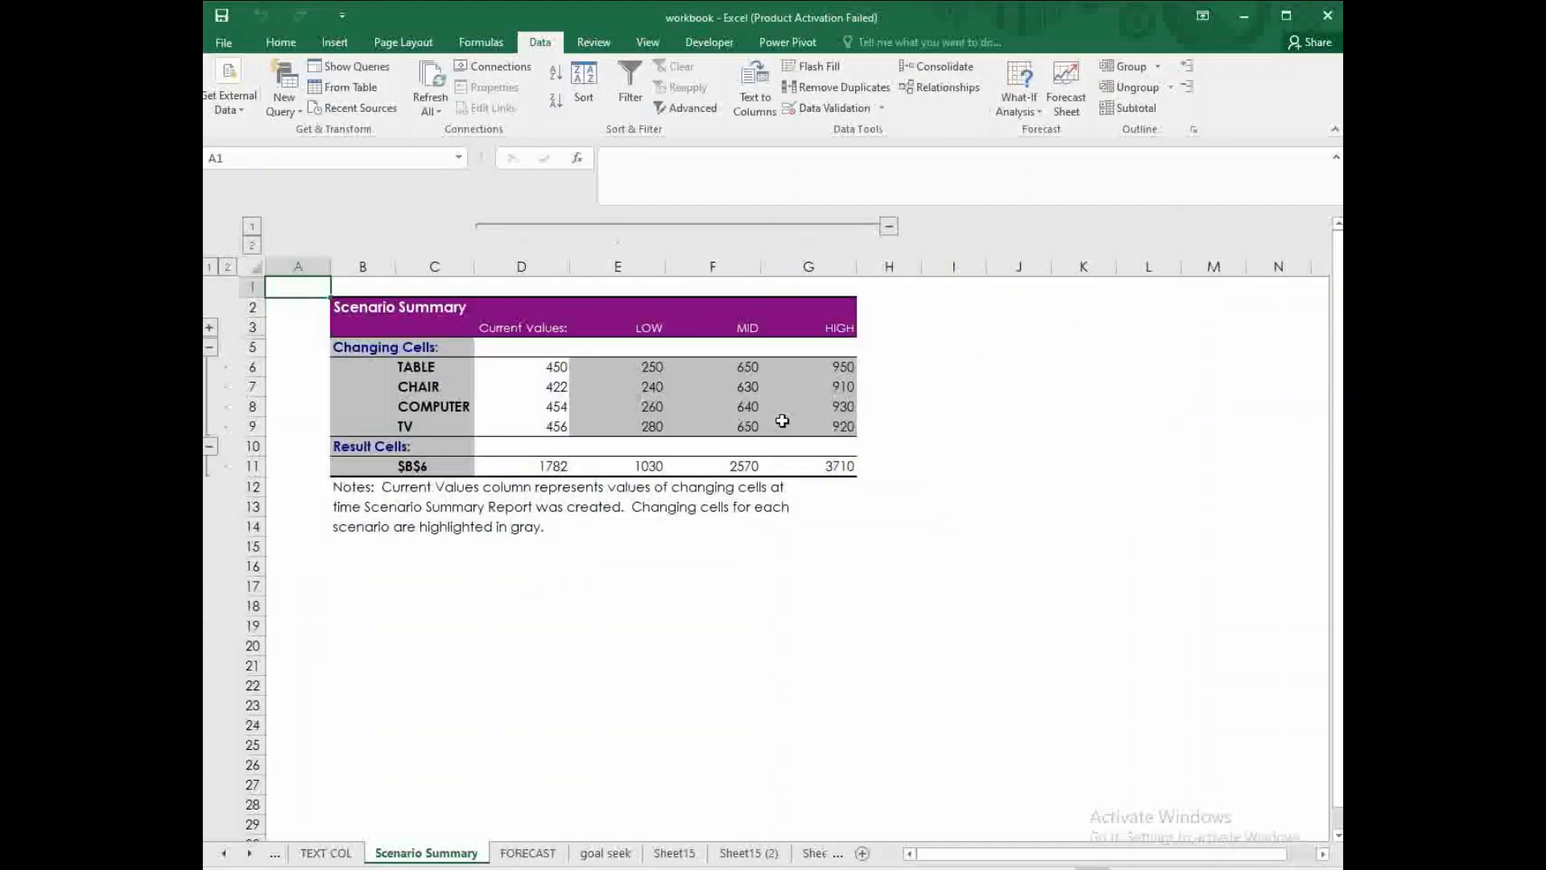
pyautogui.click(437, 370)
pyautogui.click(437, 390)
pyautogui.click(437, 409)
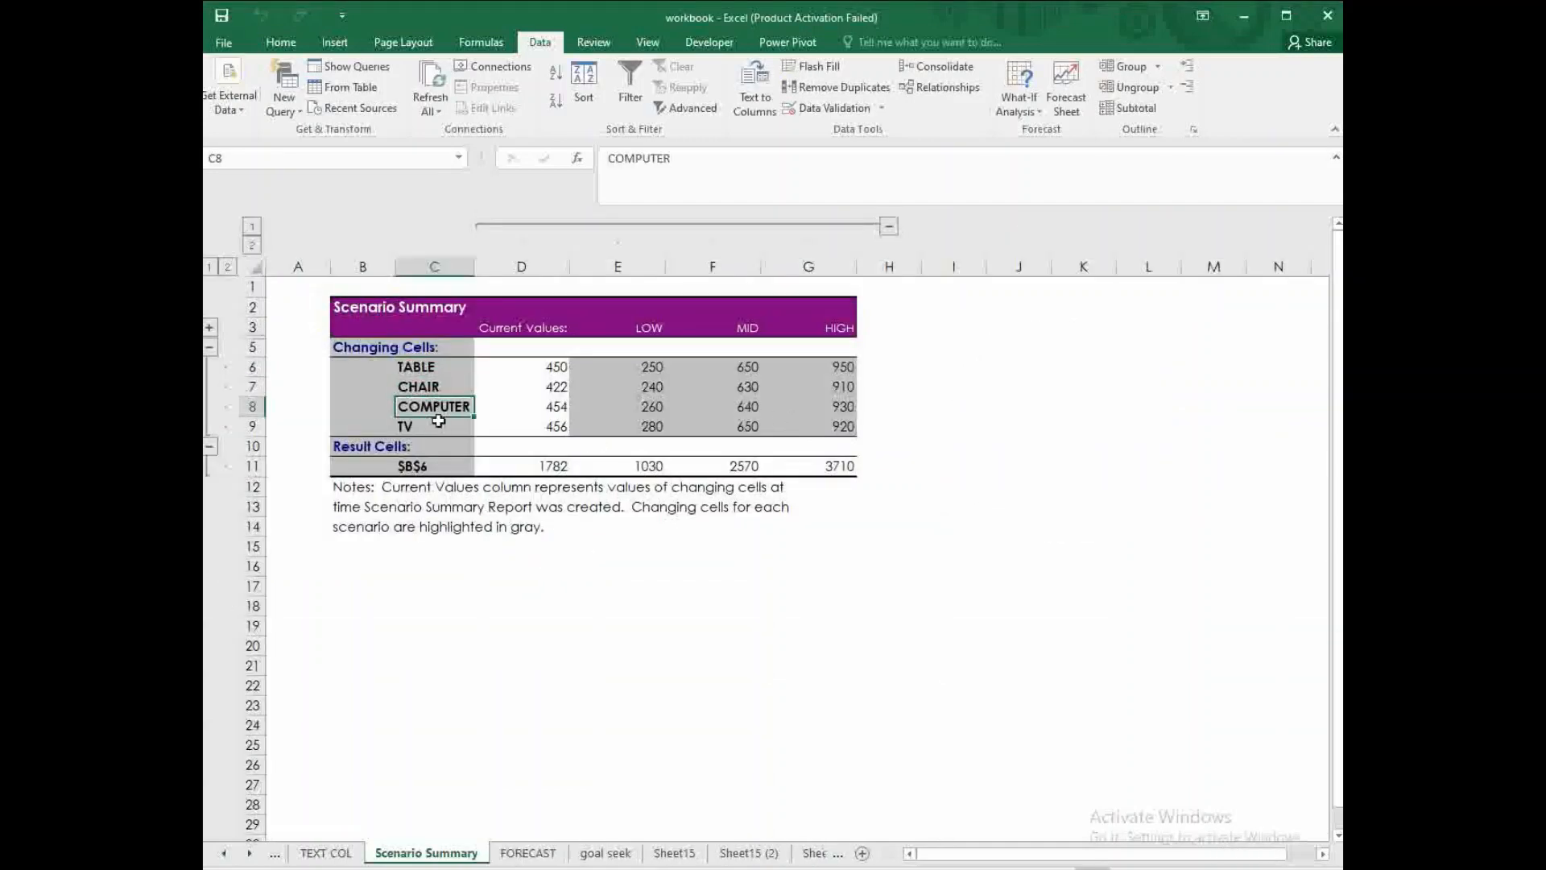
pyautogui.click(438, 425)
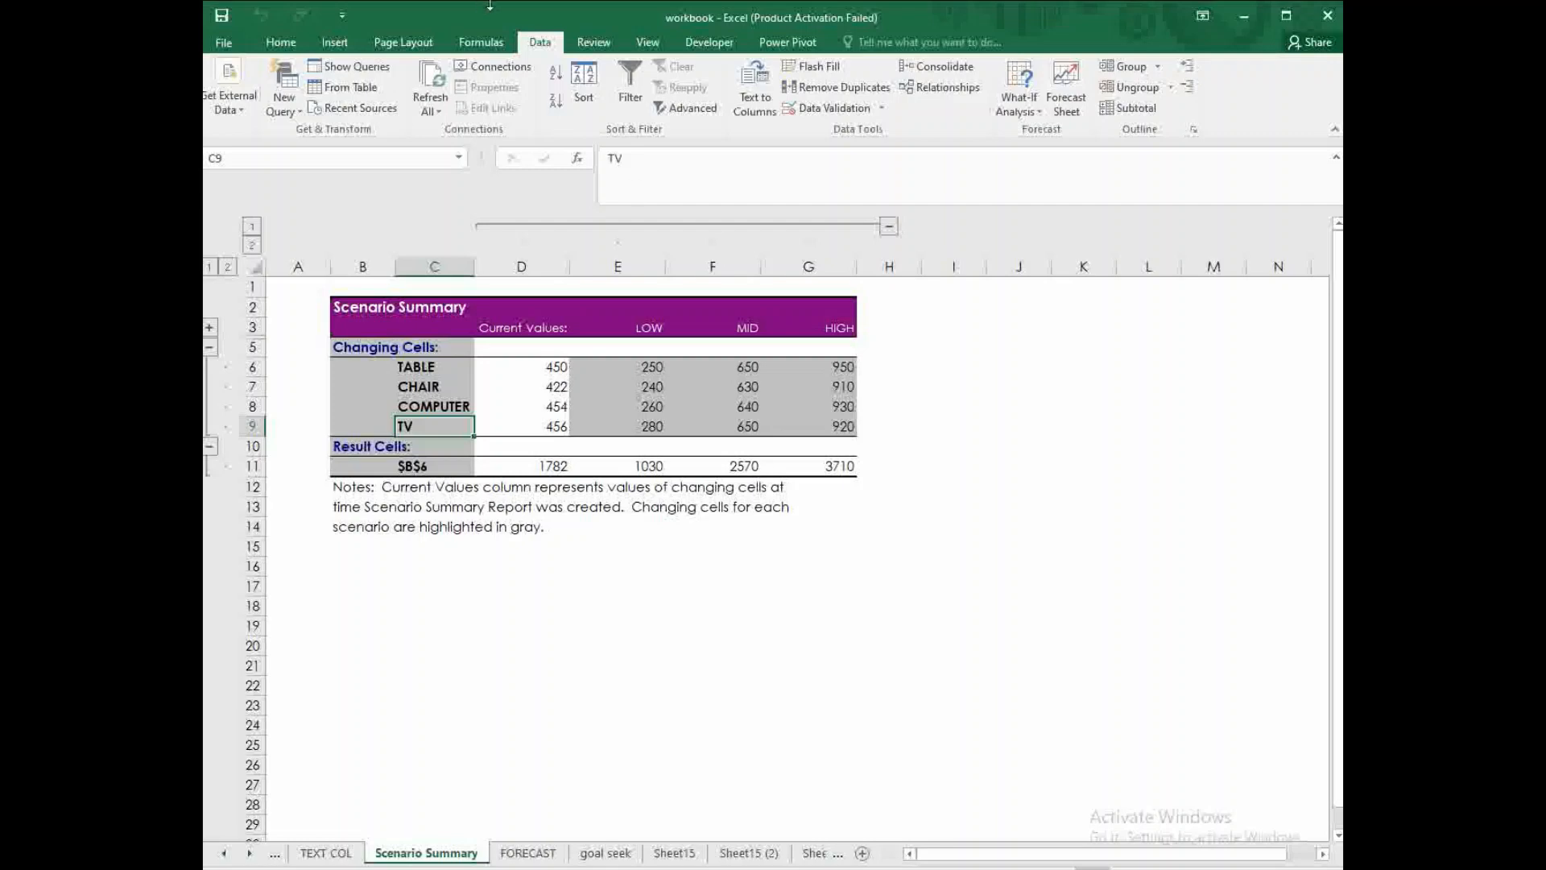
pyautogui.click(605, 852)
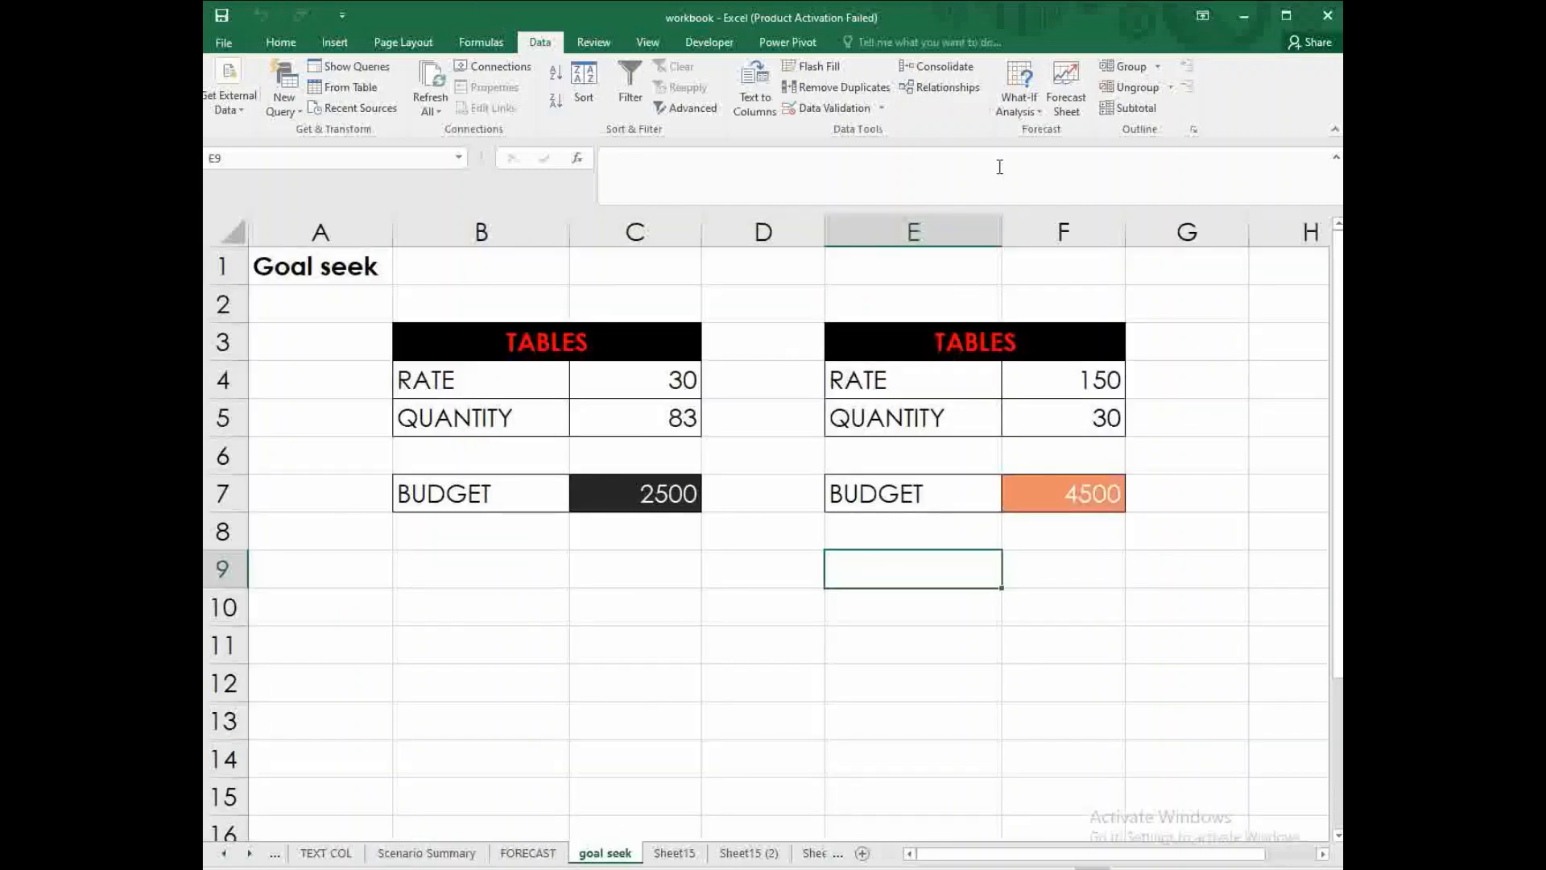
# - Inspect the left table's RATE 30, QUANTITY and BUDGET formula =C4*C5 in C7
pyautogui.click(1020, 103)
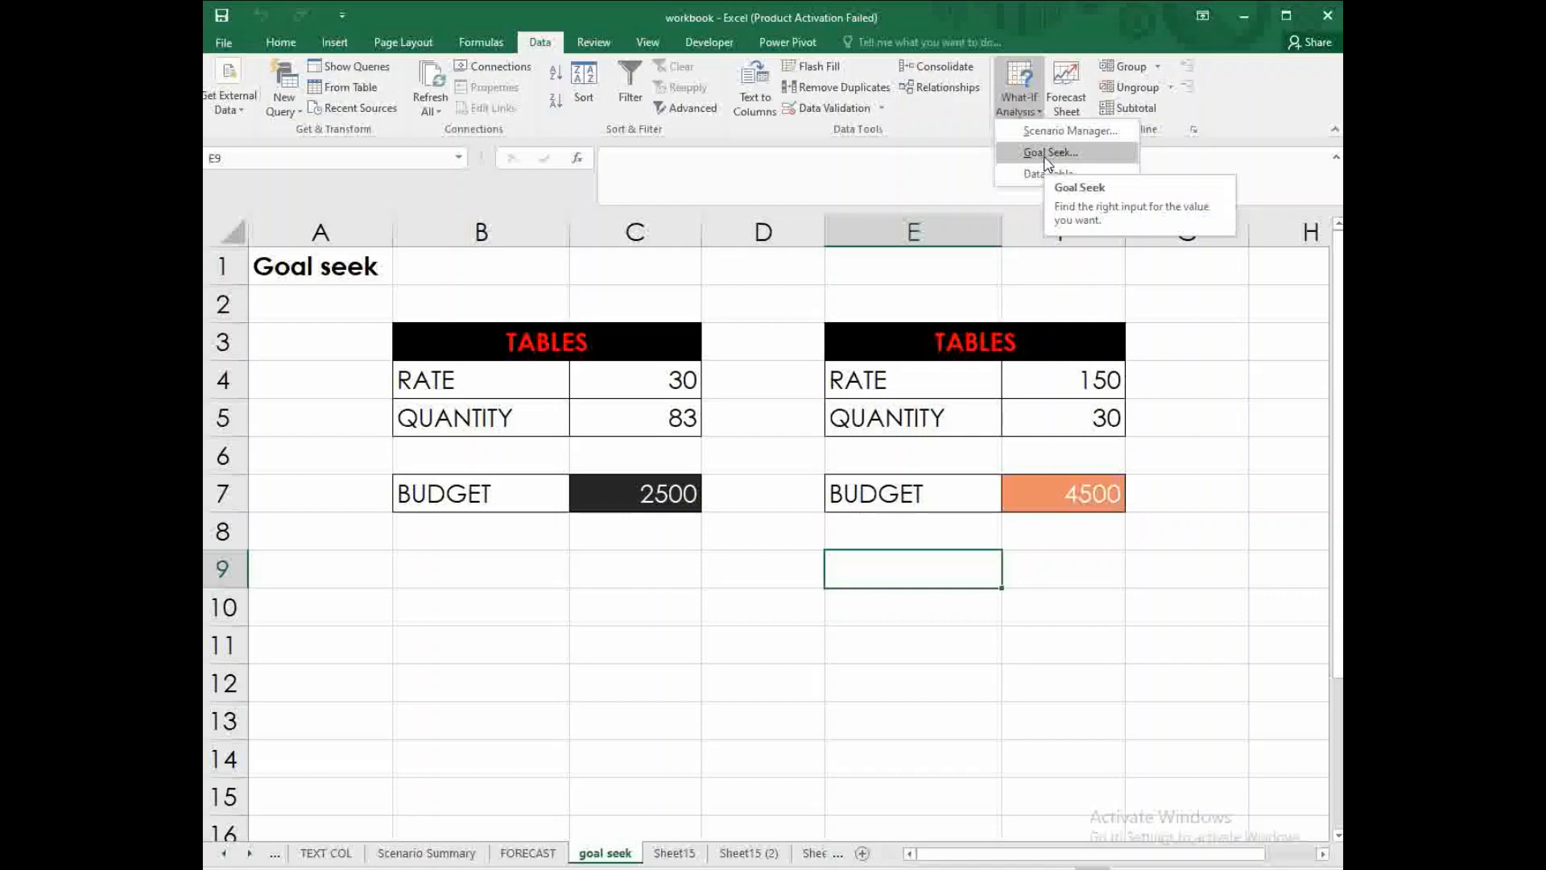
pyautogui.click(586, 327)
pyautogui.click(607, 341)
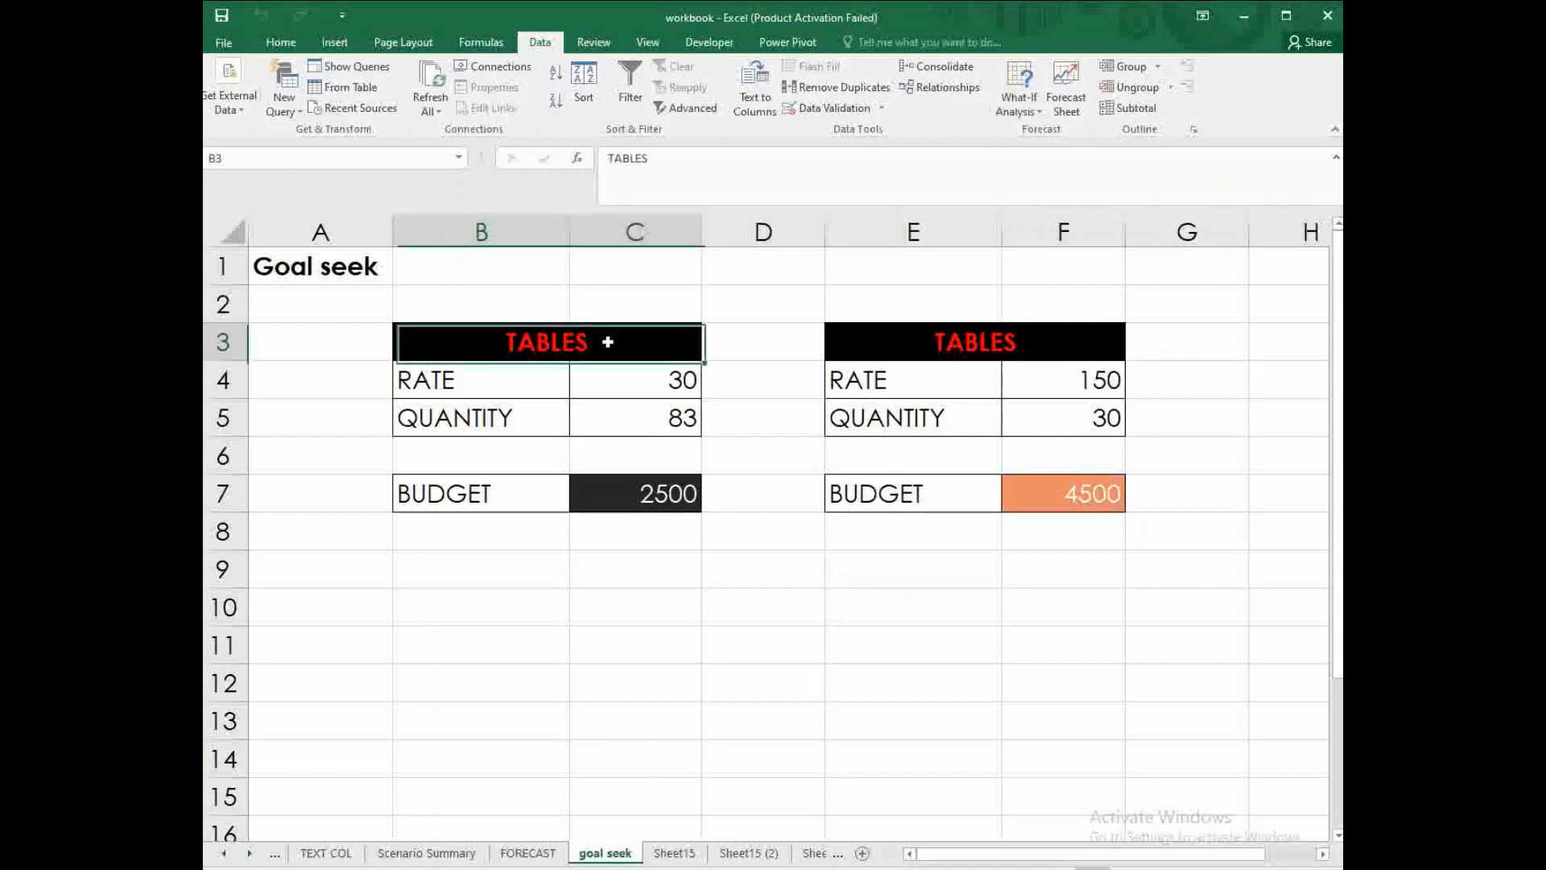
pyautogui.click(645, 380)
pyautogui.click(649, 417)
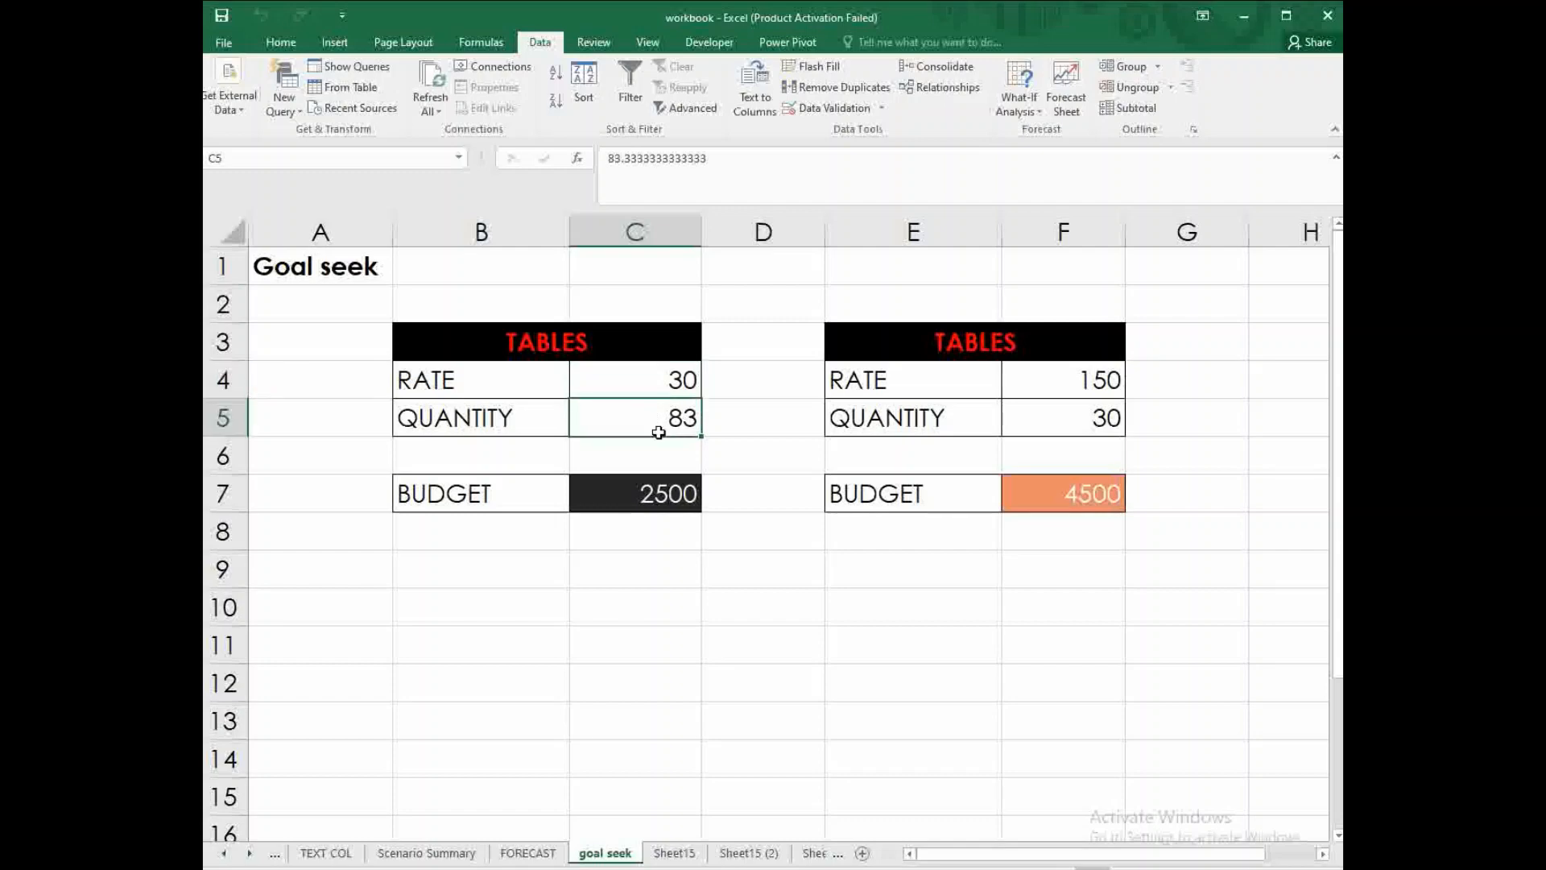
pyautogui.click(661, 486)
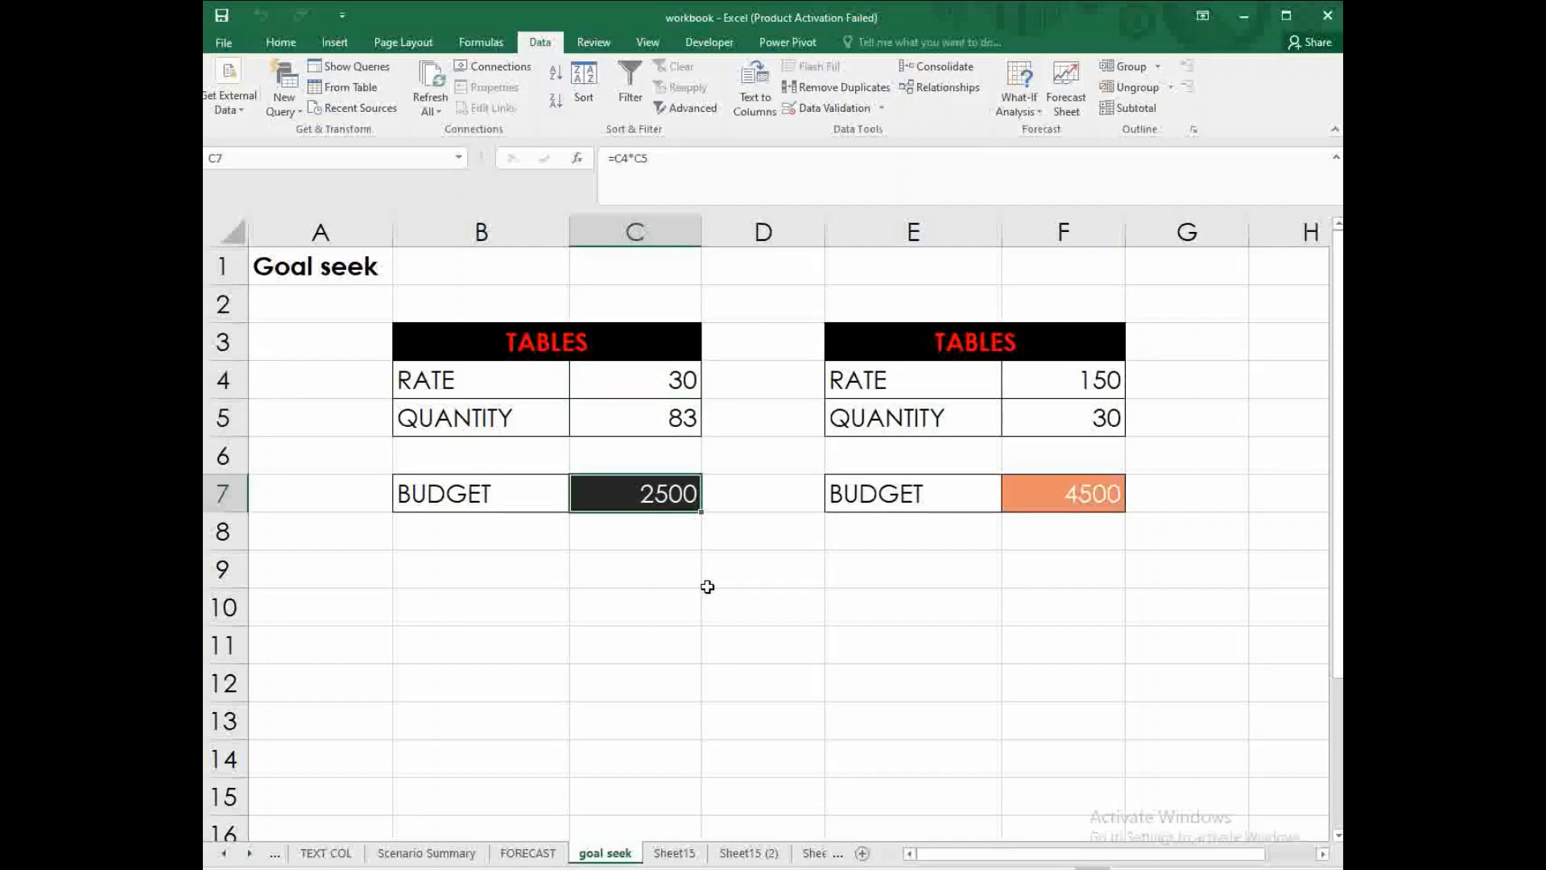
pyautogui.click(680, 419)
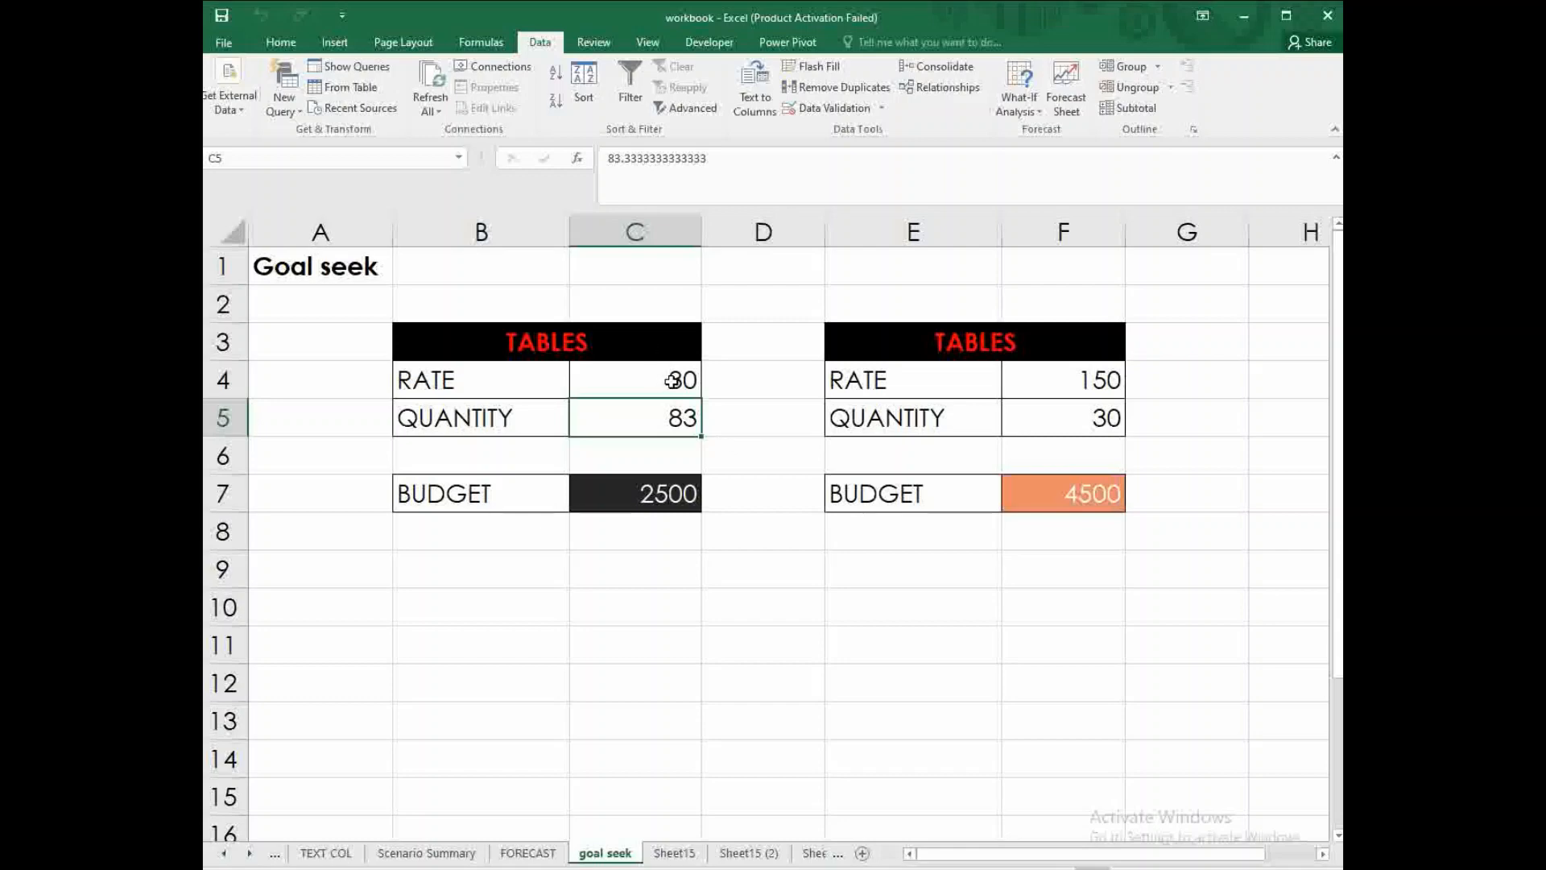
pyautogui.click(678, 483)
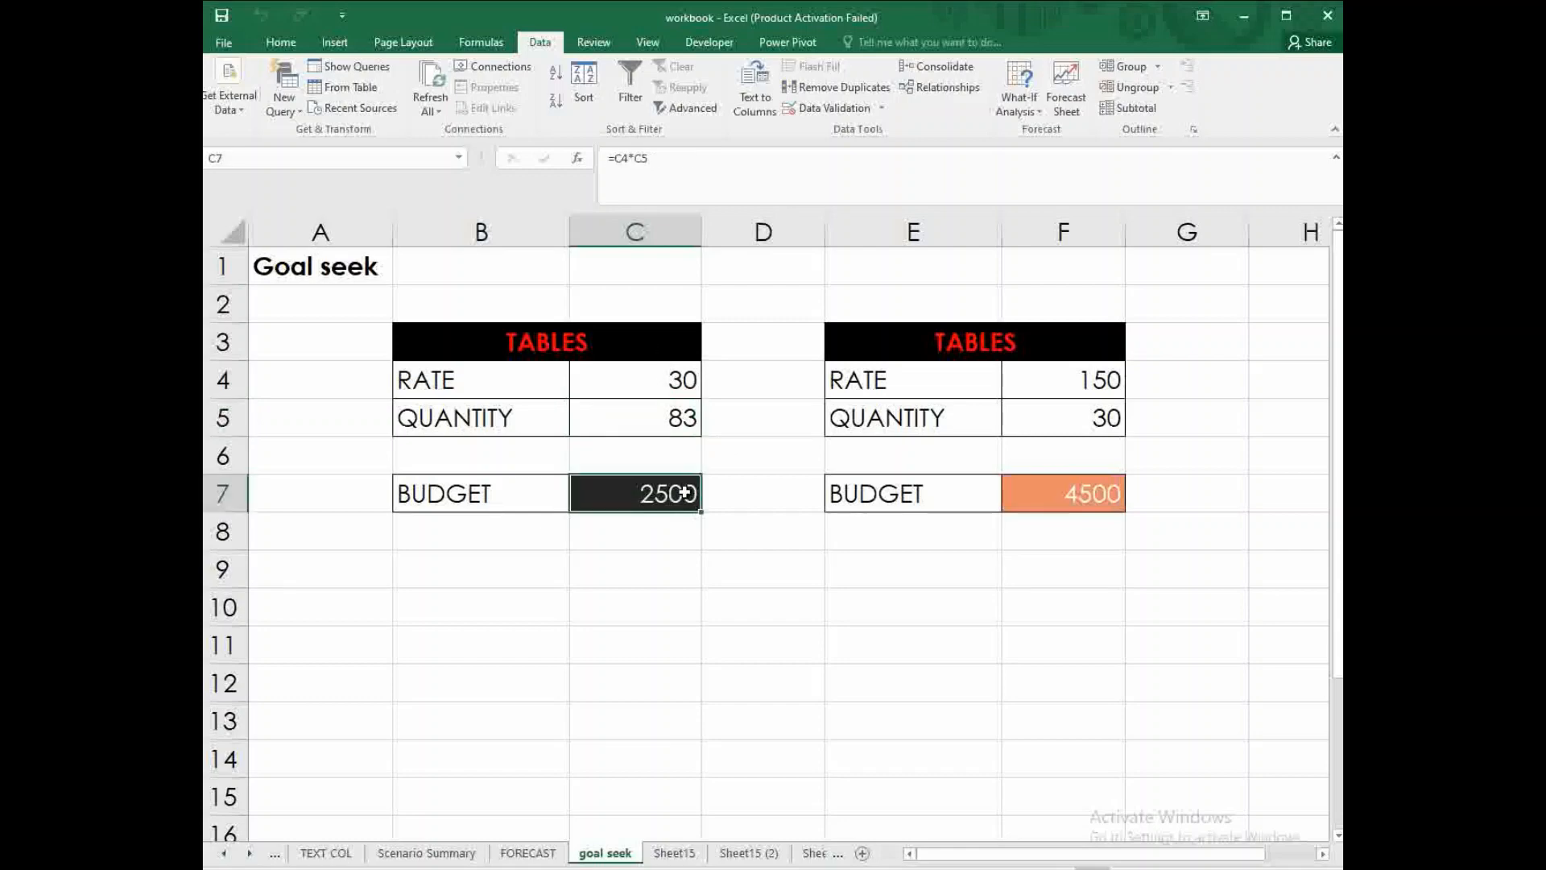
pyautogui.click(678, 379)
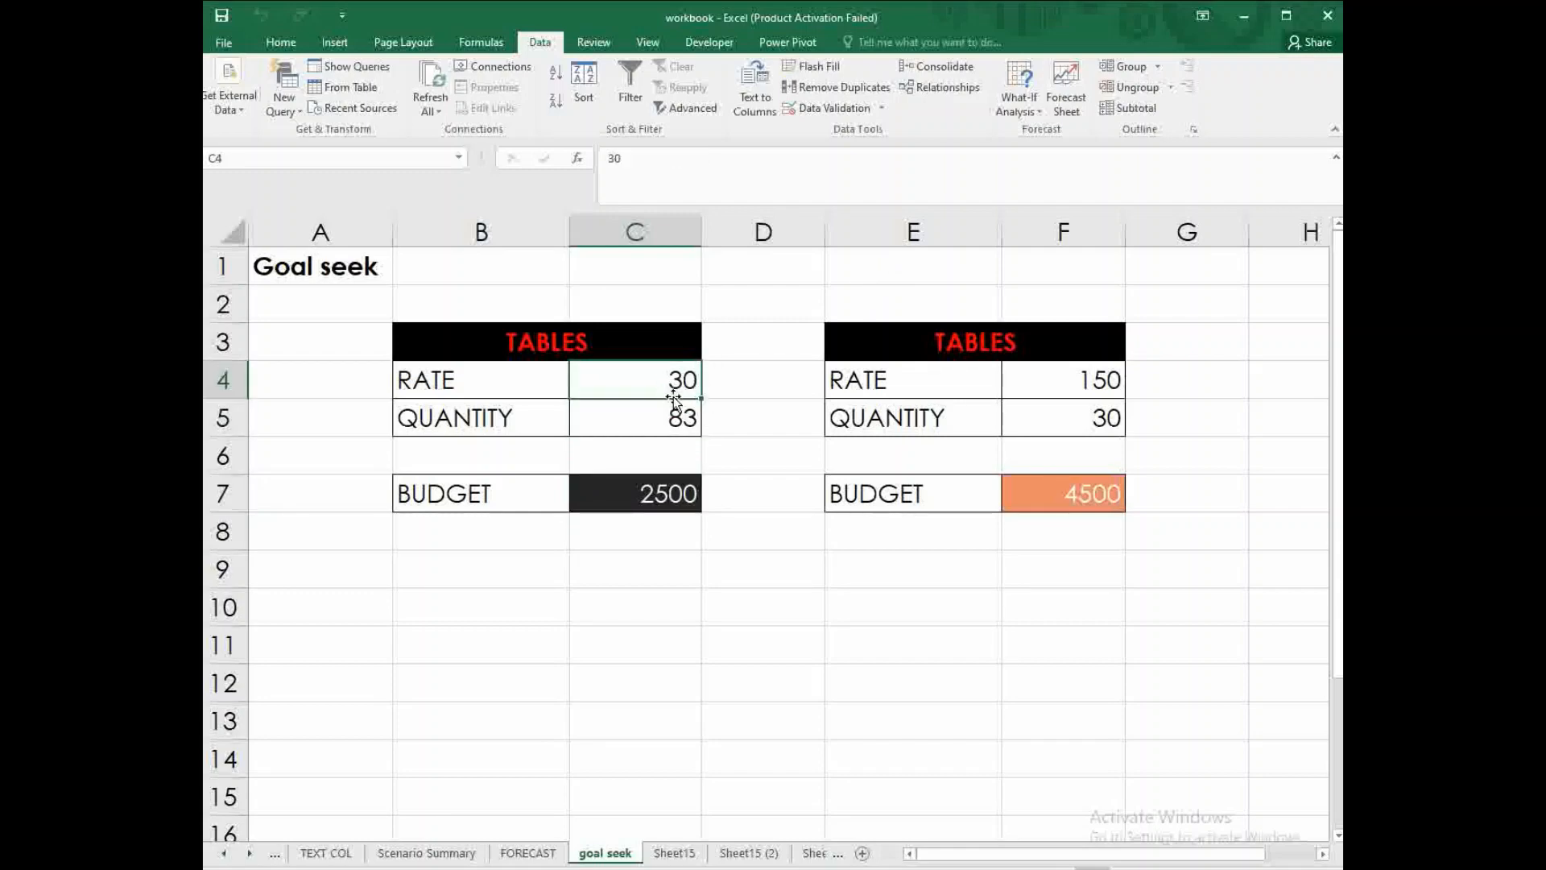
# - Select budget cell C7 and bring up the What-If Analysis options
pyautogui.click(1040, 120)
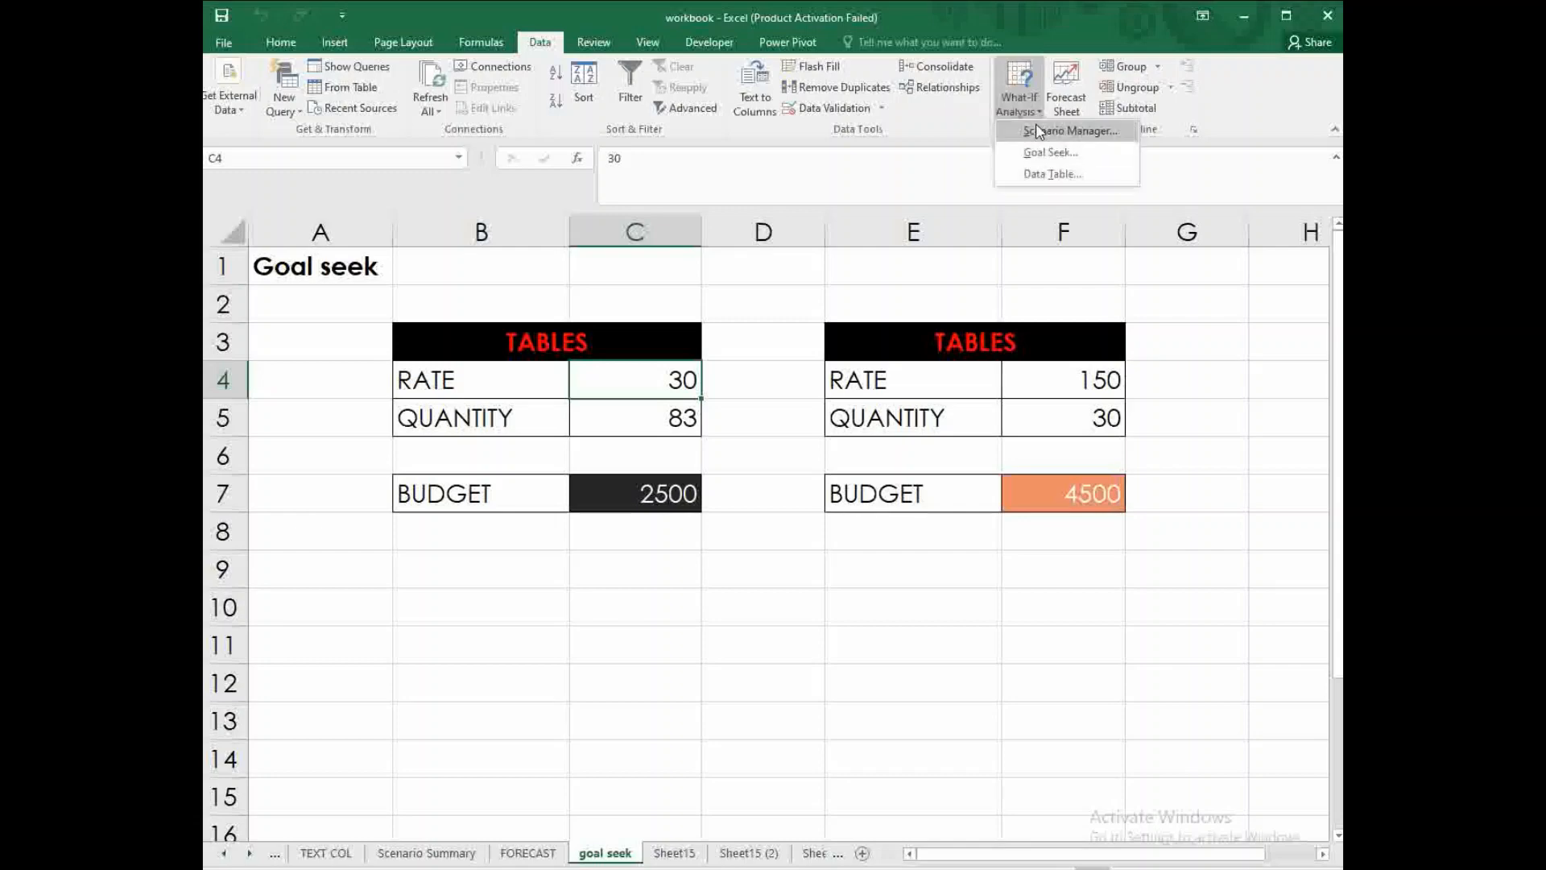
pyautogui.click(650, 509)
pyautogui.click(653, 497)
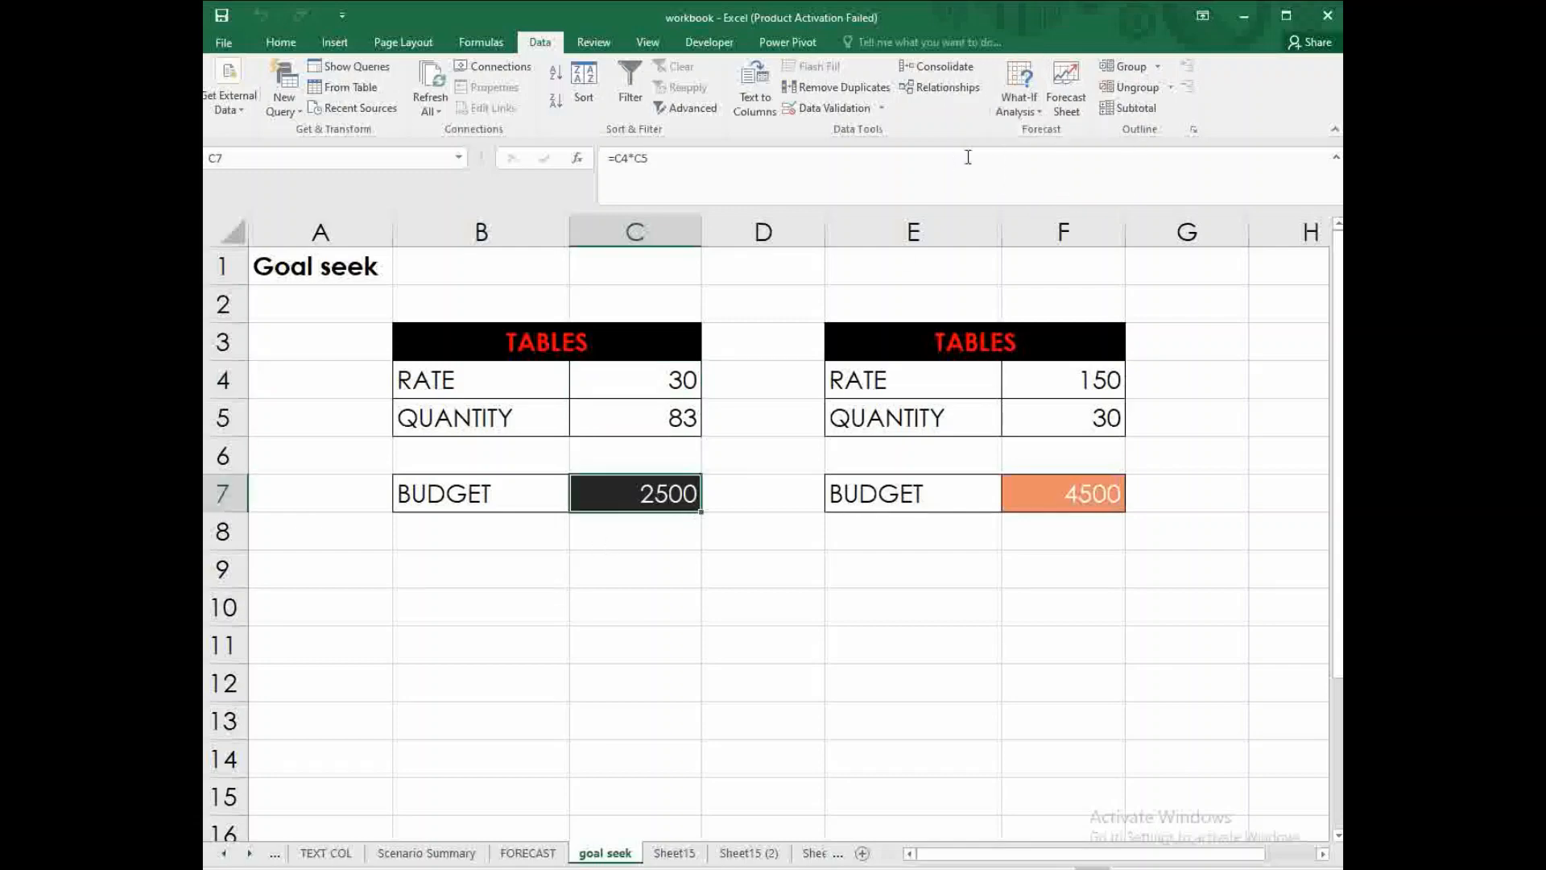
pyautogui.click(1029, 113)
# - Goal Seek budget C7 to 8000 by changing quantity C5, which becomes 267
pyautogui.click(1051, 150)
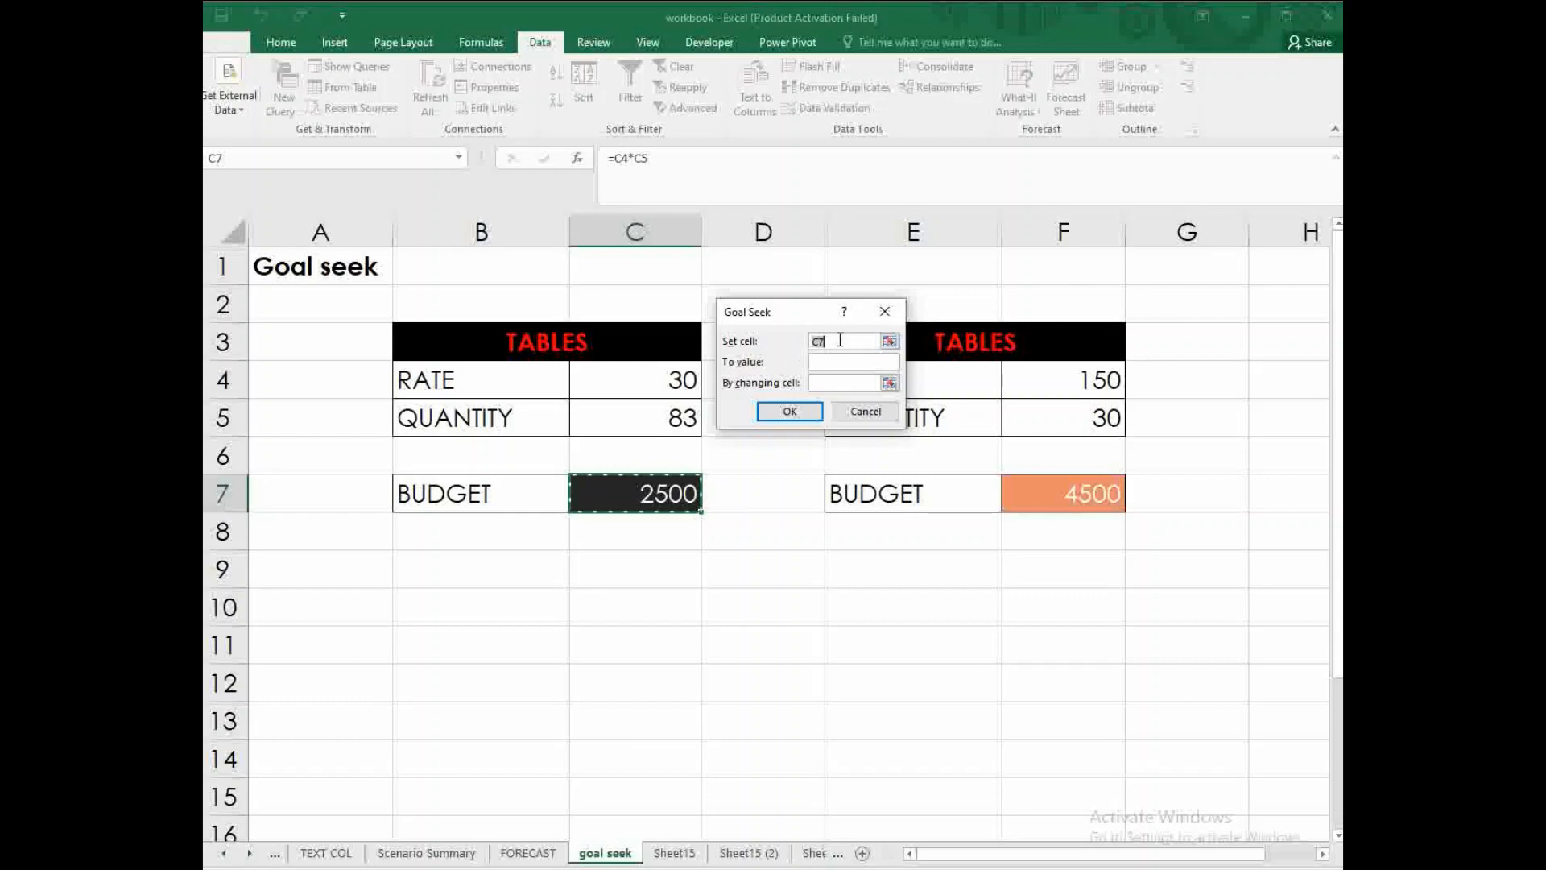
pyautogui.click(831, 362)
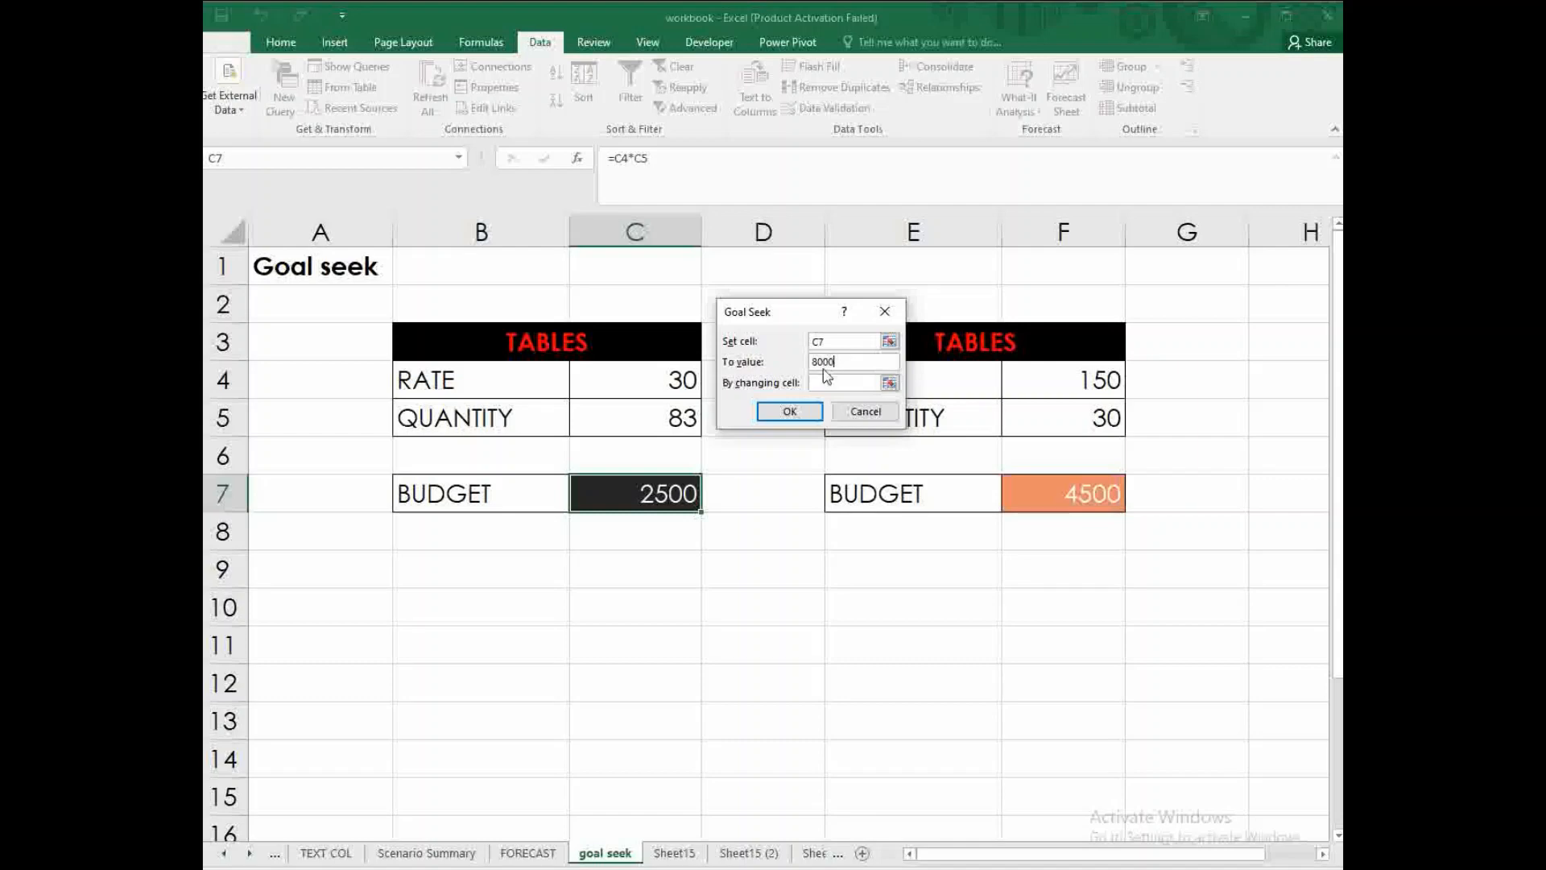
pyautogui.click(819, 383)
pyautogui.click(651, 420)
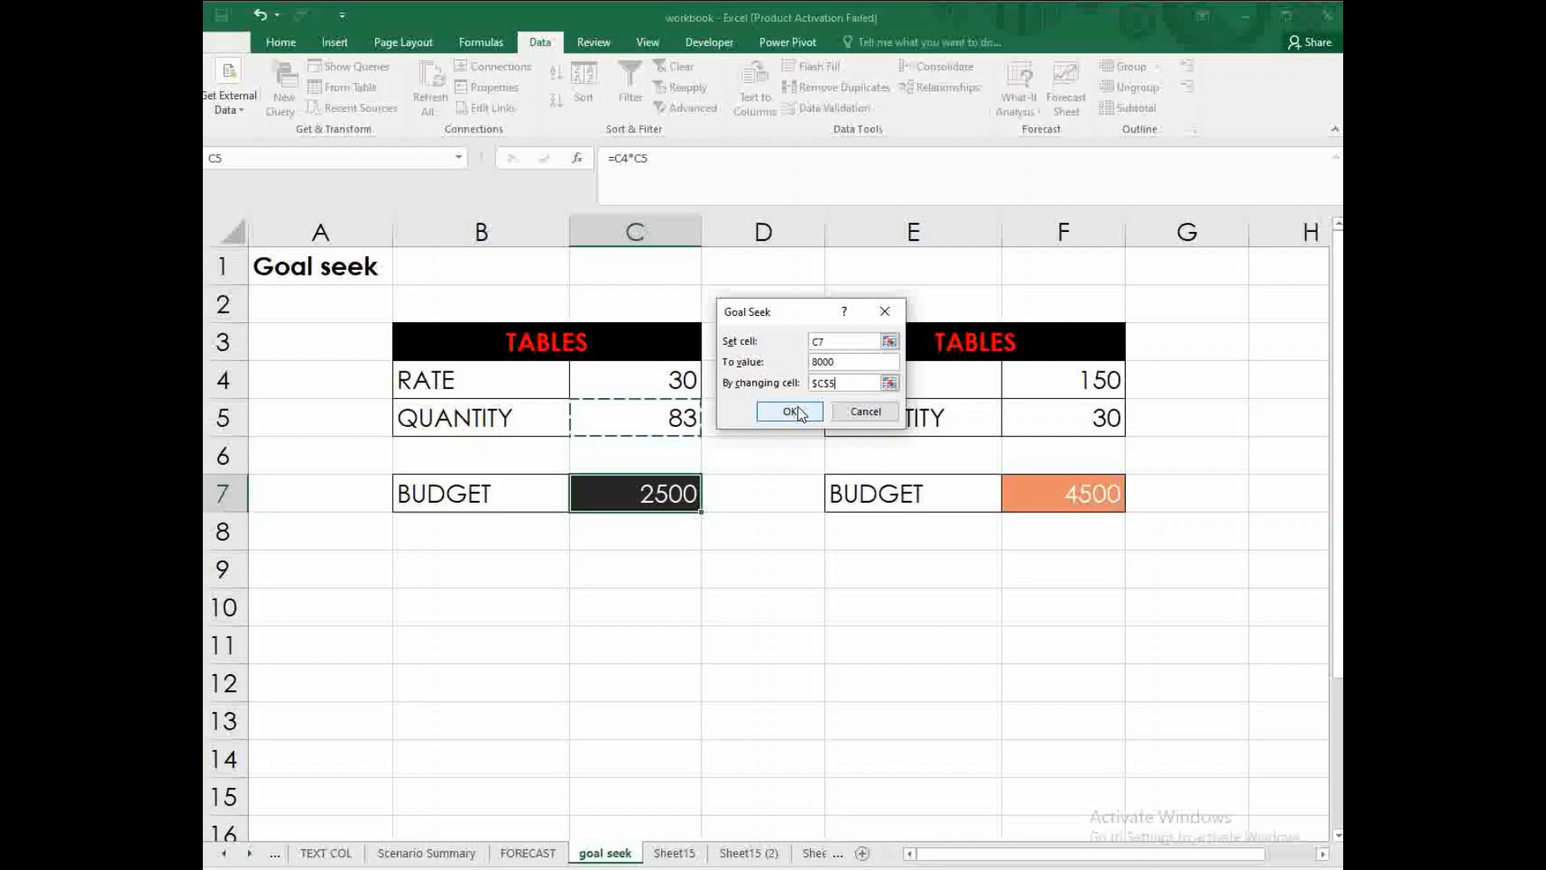
pyautogui.click(788, 417)
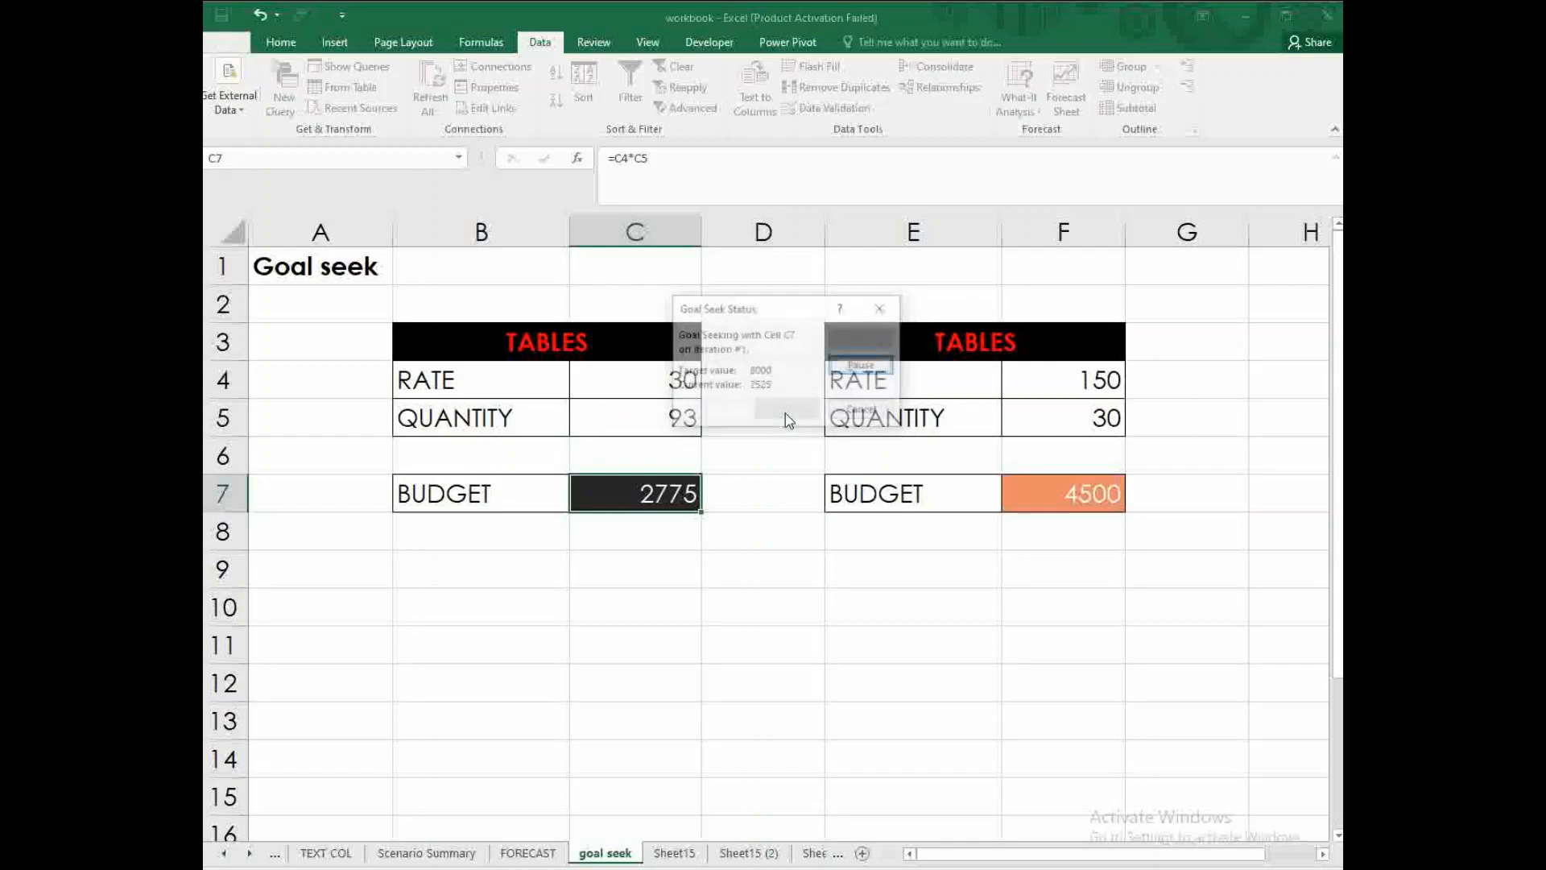
pyautogui.click(786, 412)
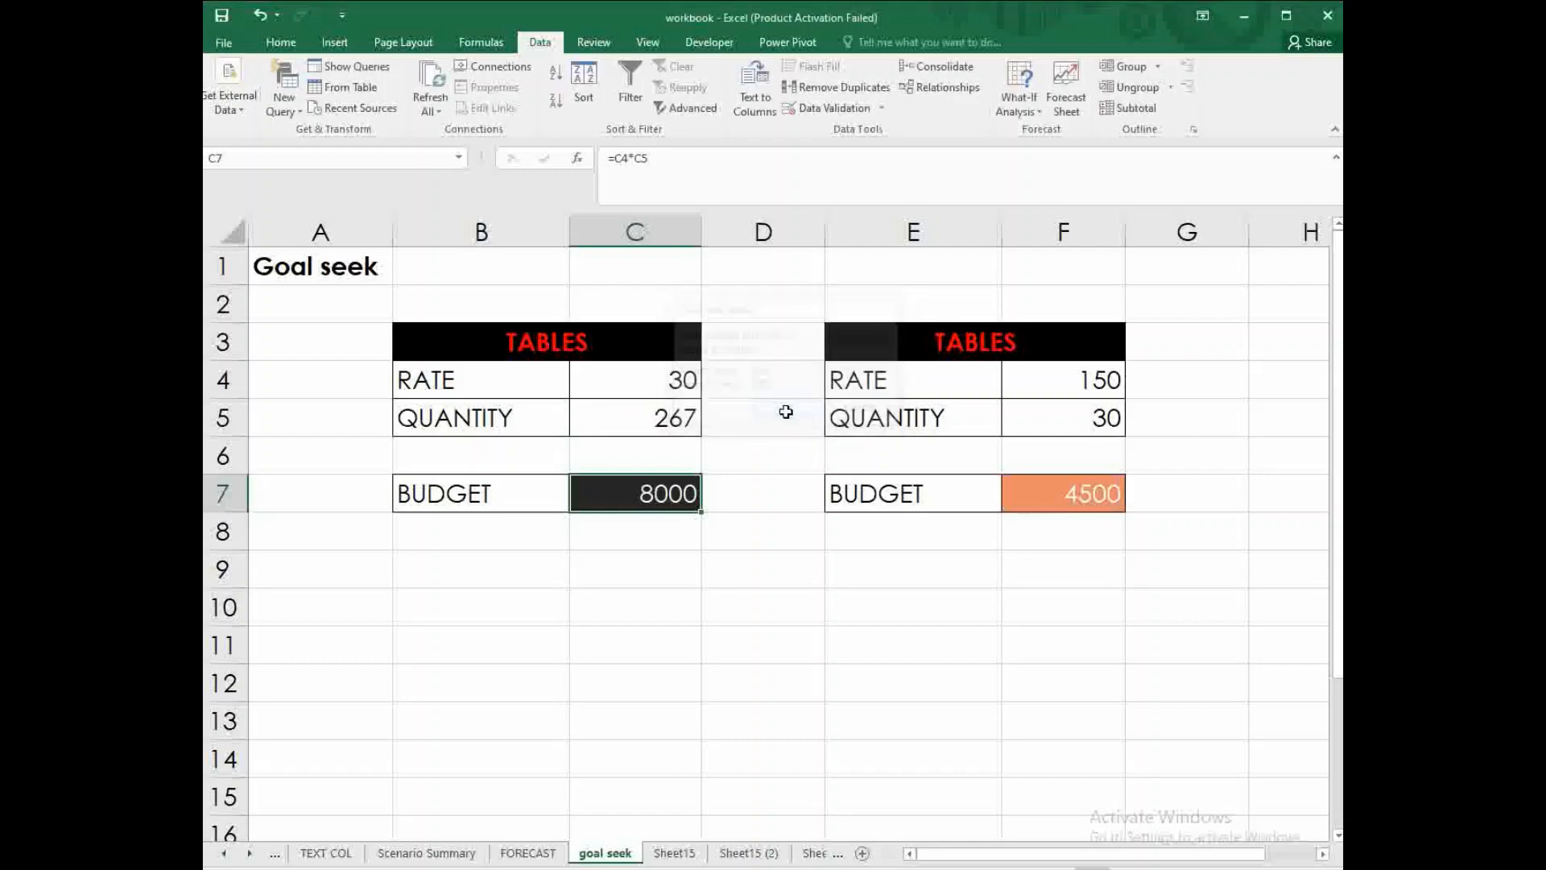
pyautogui.click(687, 420)
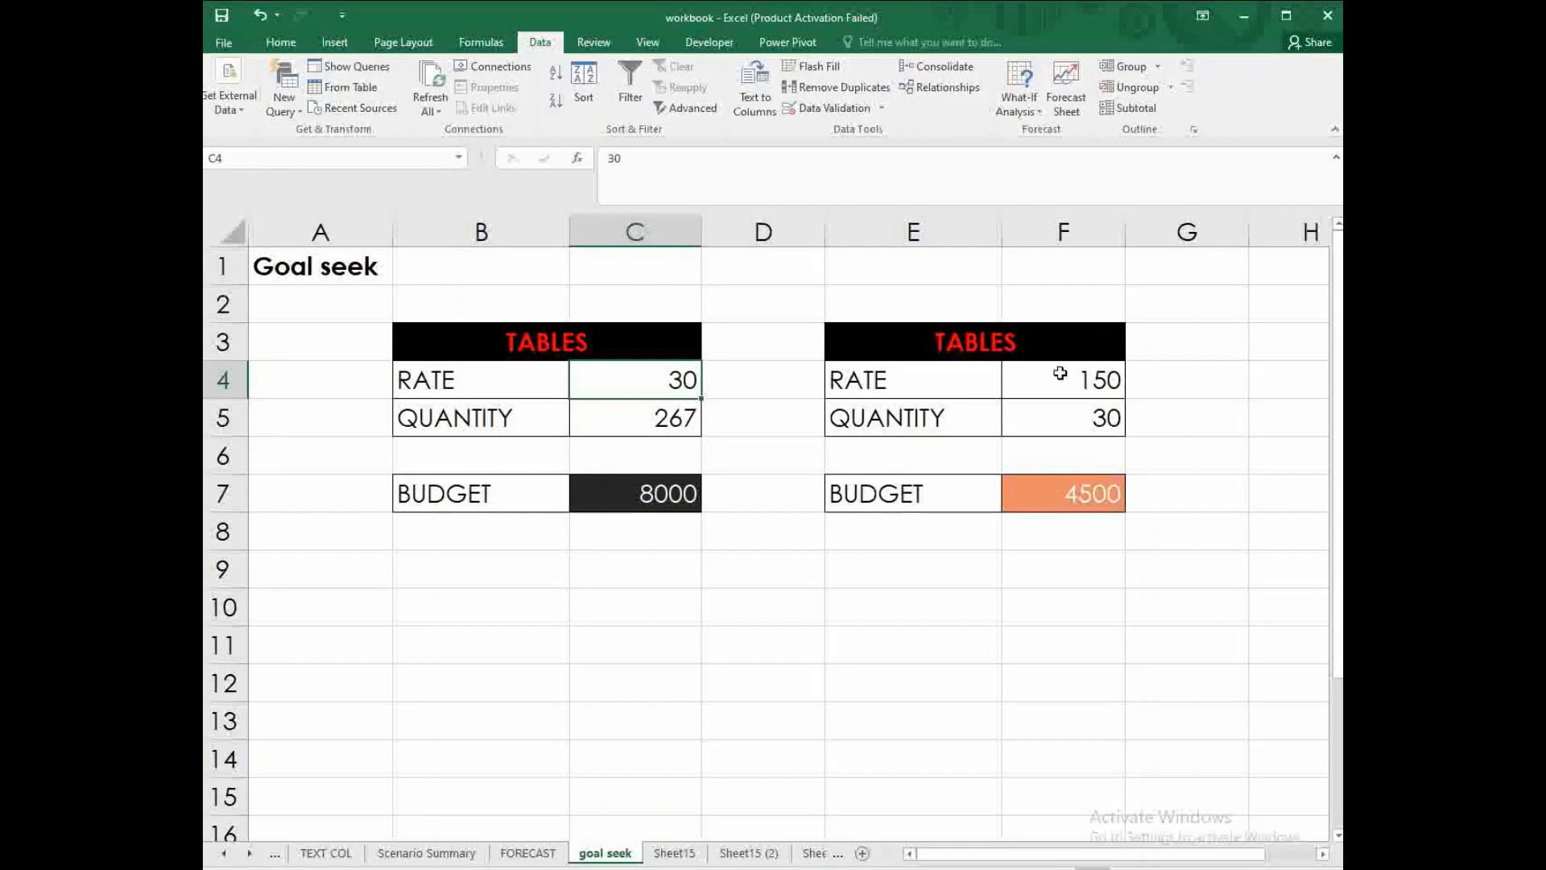
# - Goal Seek the right-hand budget F7 to 8000 by changing rate F4
pyautogui.click(1071, 429)
pyautogui.click(1069, 491)
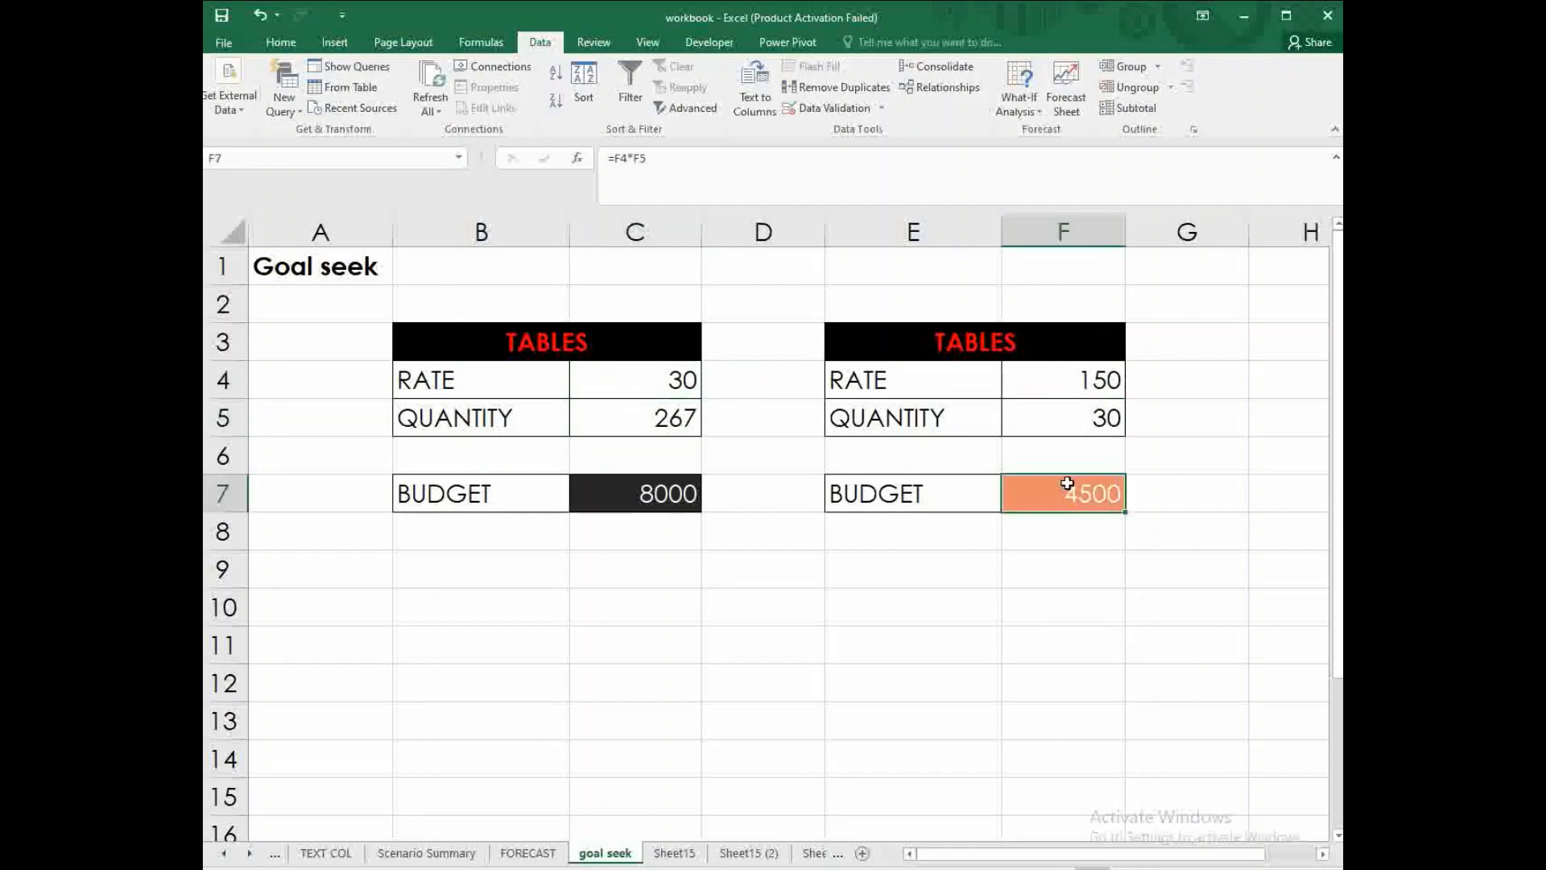
pyautogui.click(1008, 384)
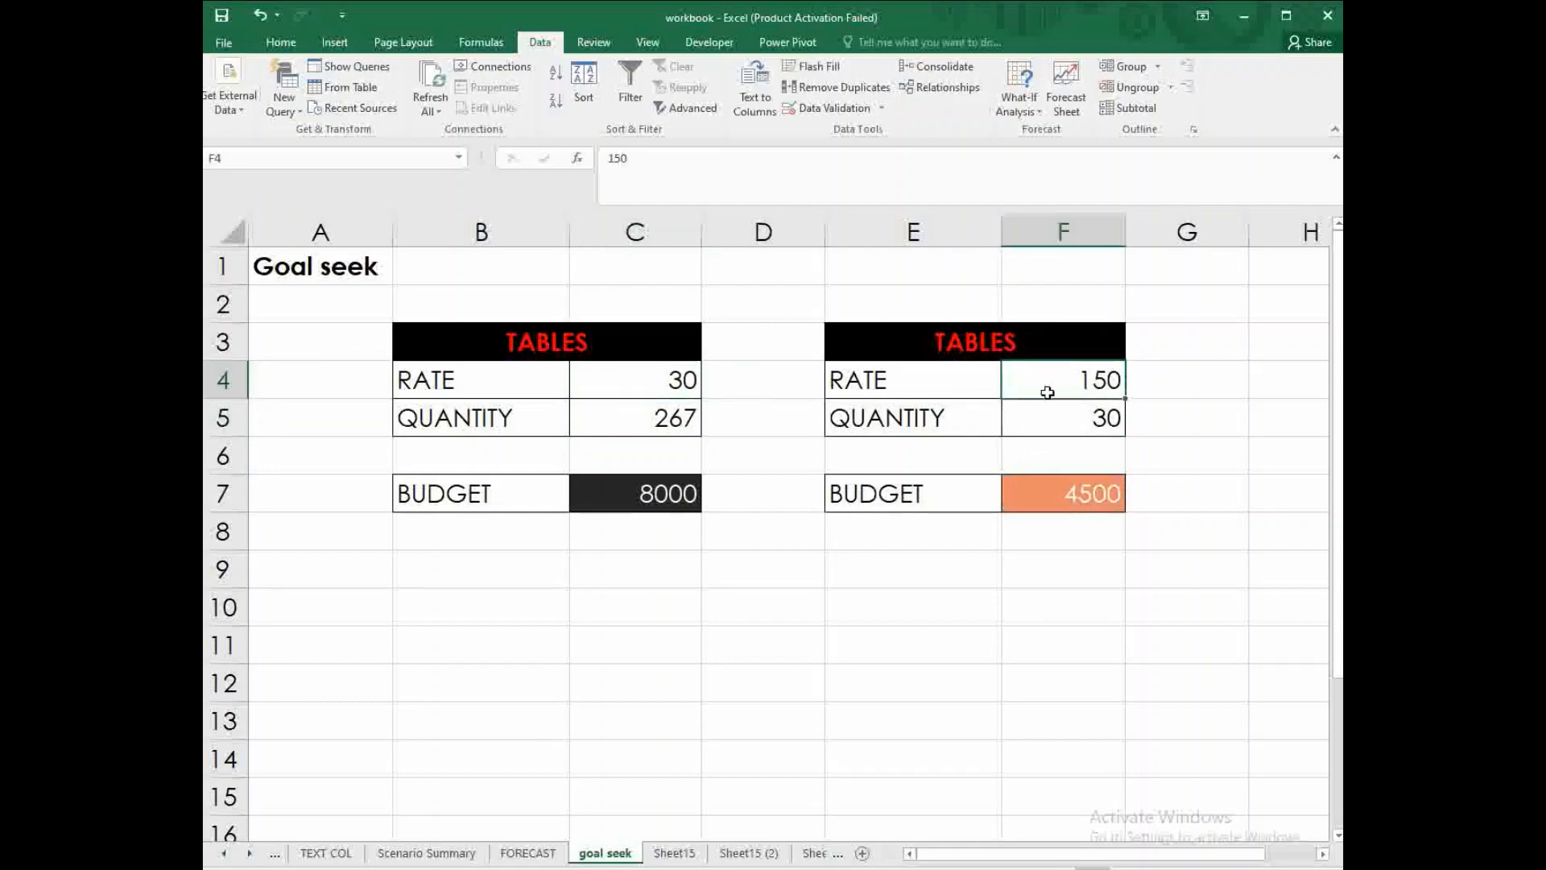
pyautogui.click(1099, 491)
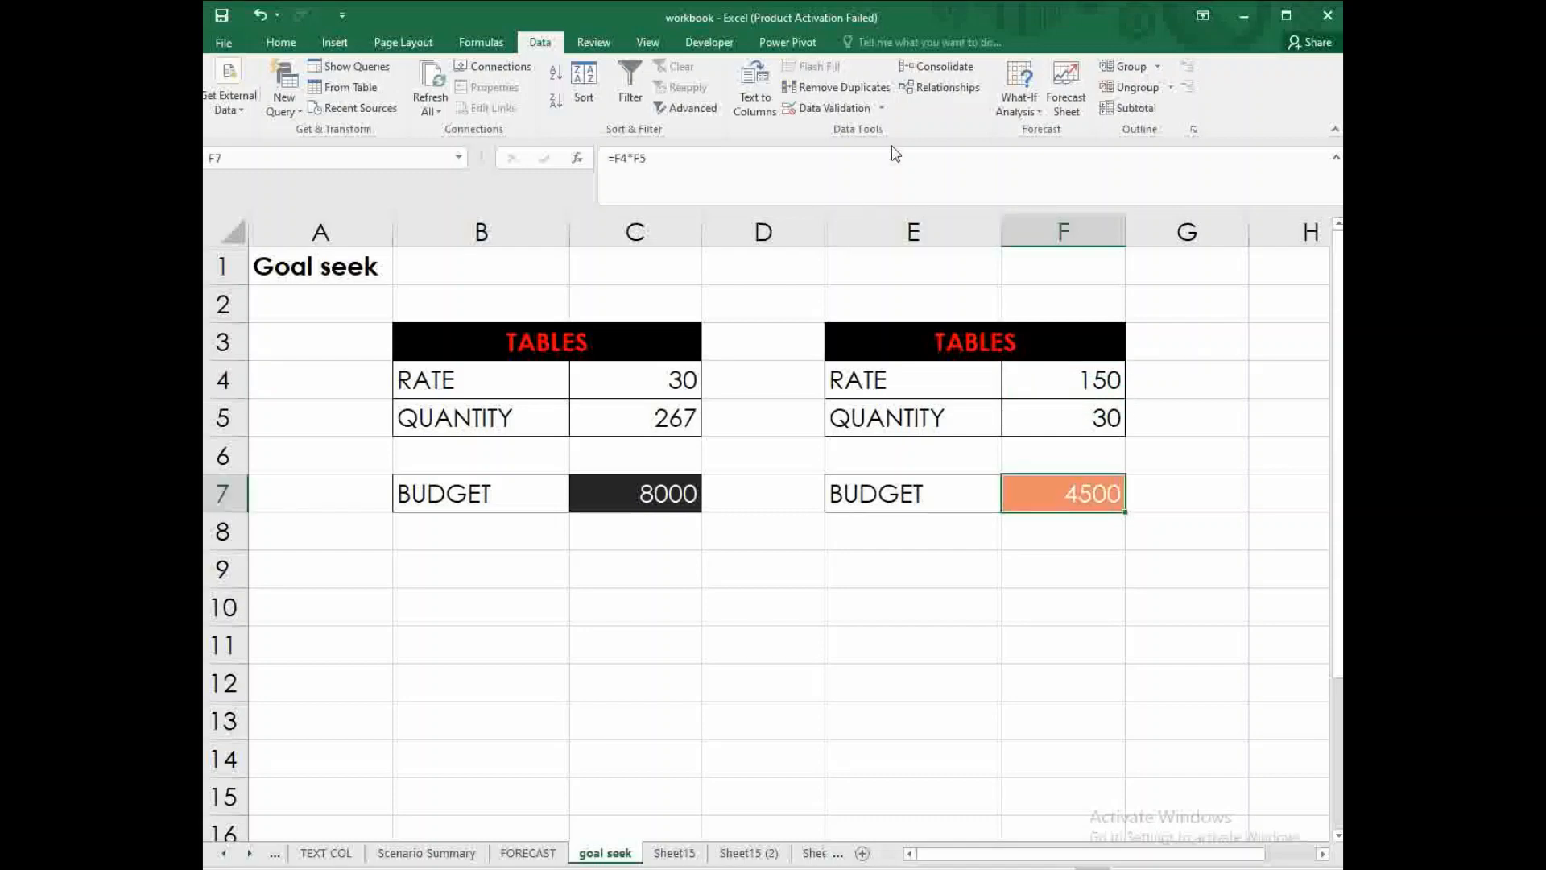
pyautogui.click(1018, 100)
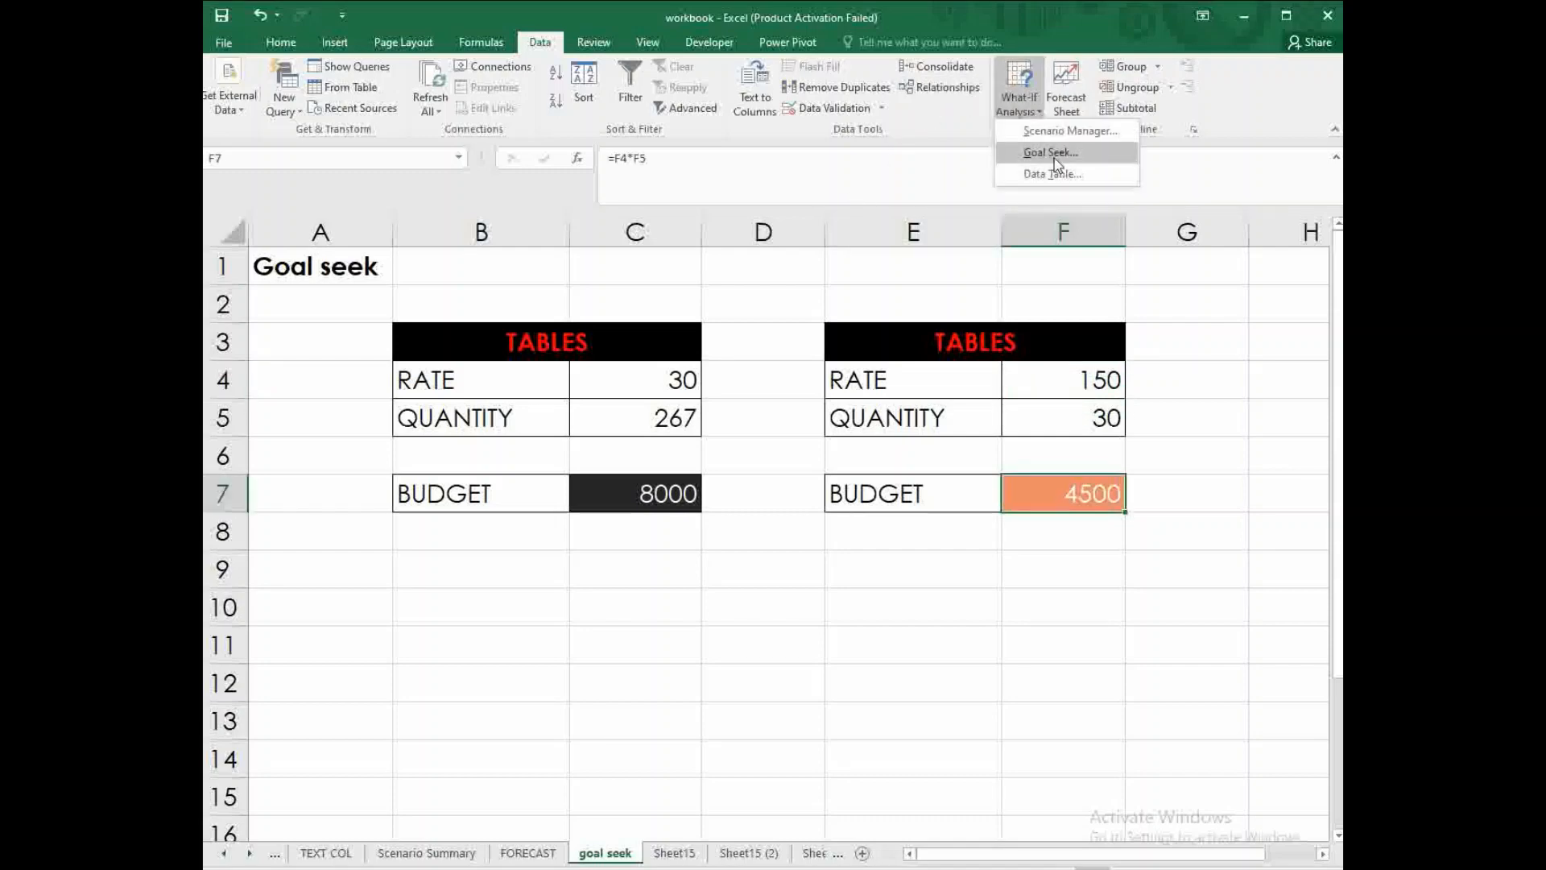
pyautogui.click(1042, 155)
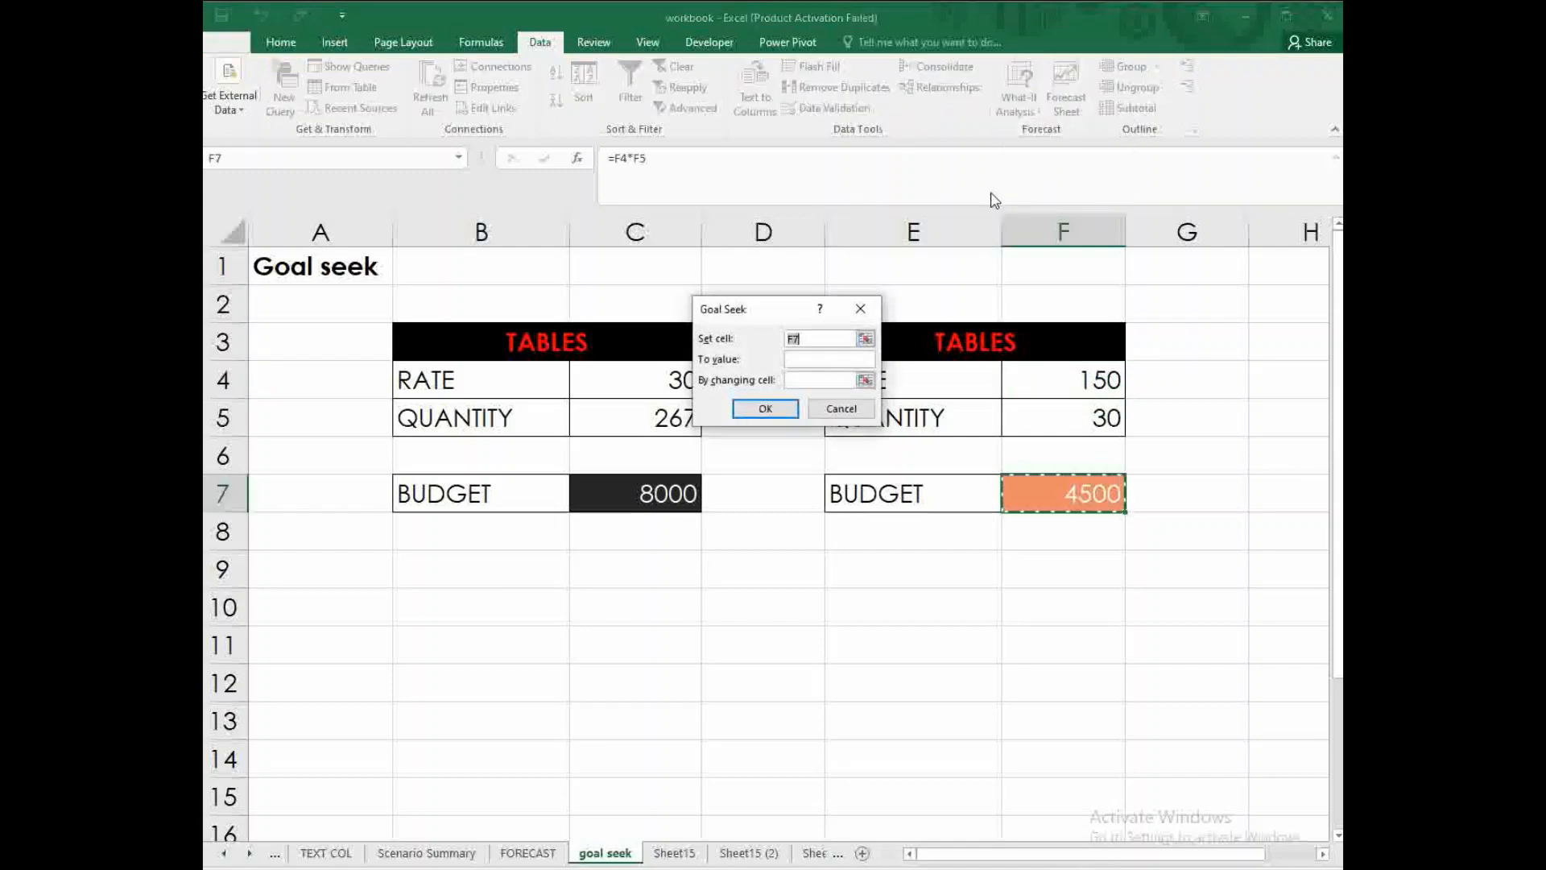
pyautogui.click(807, 362)
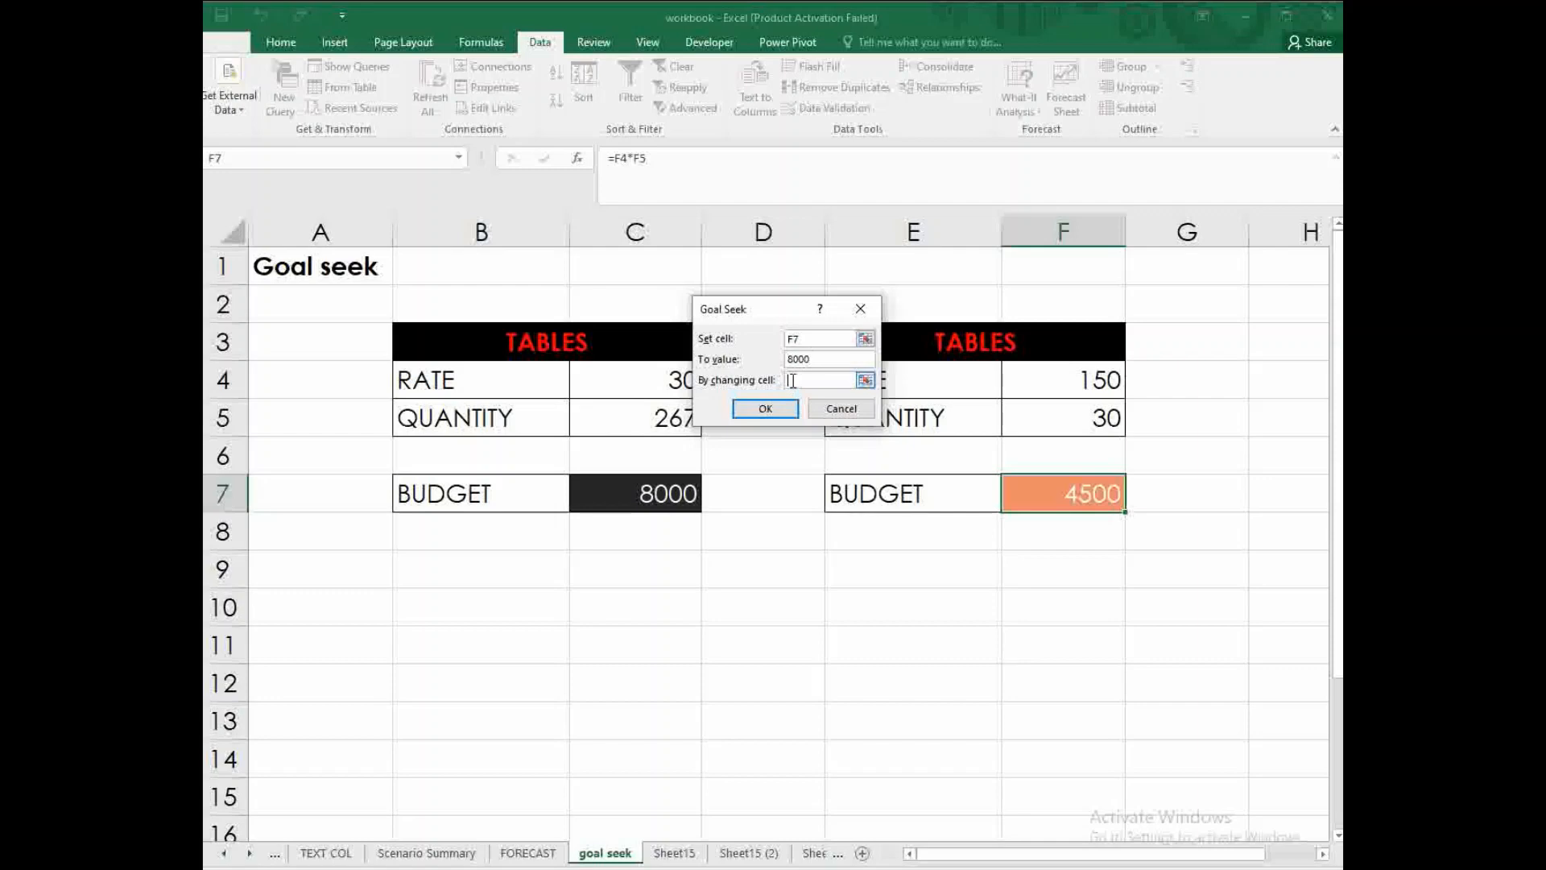
pyautogui.click(1071, 375)
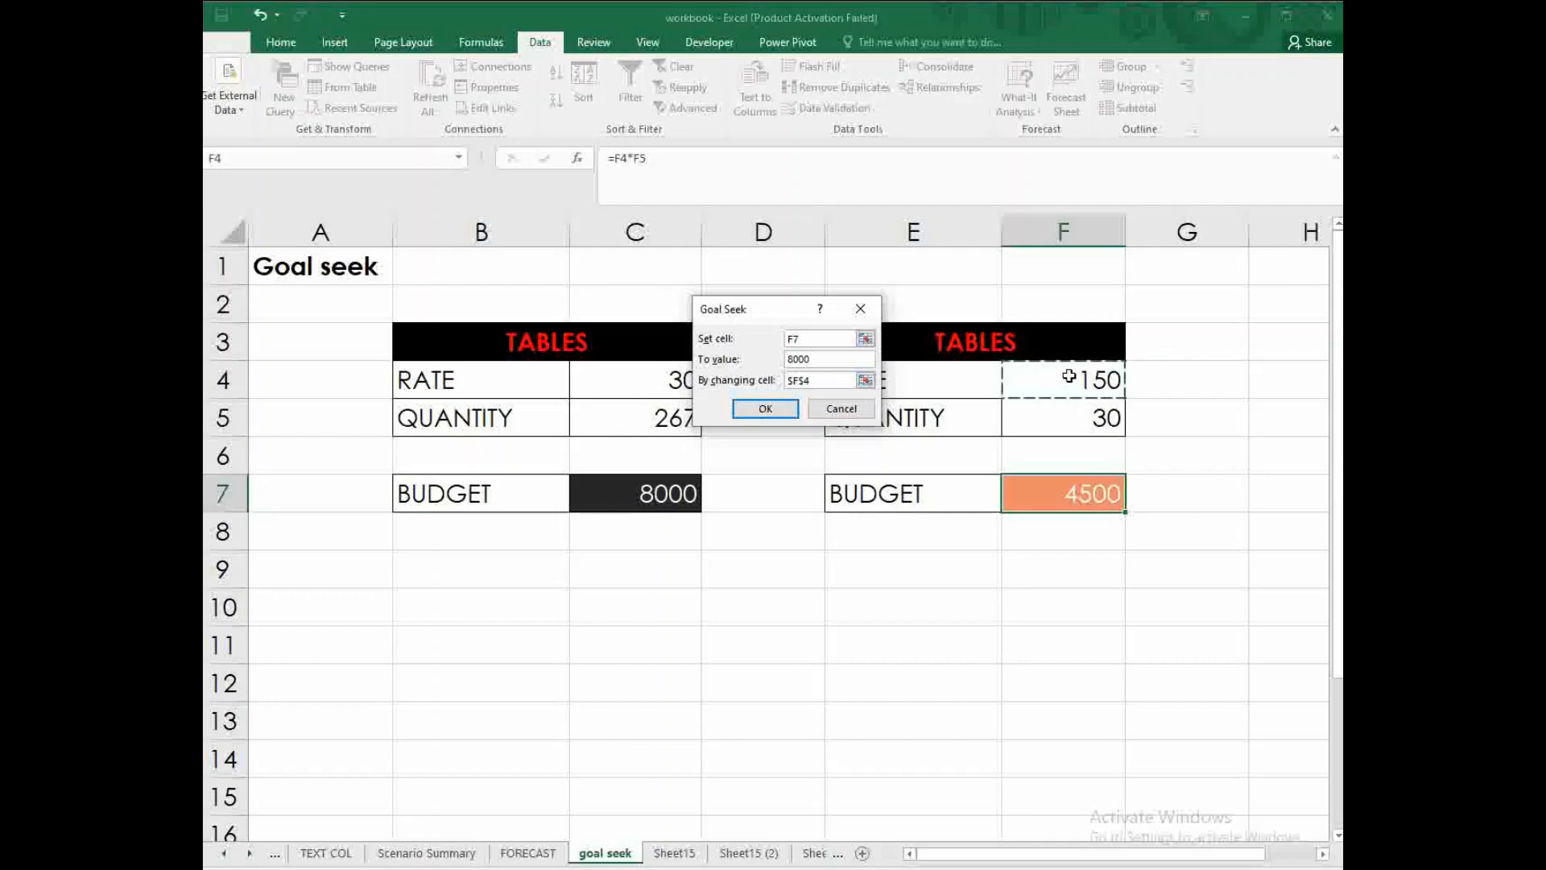
pyautogui.click(765, 409)
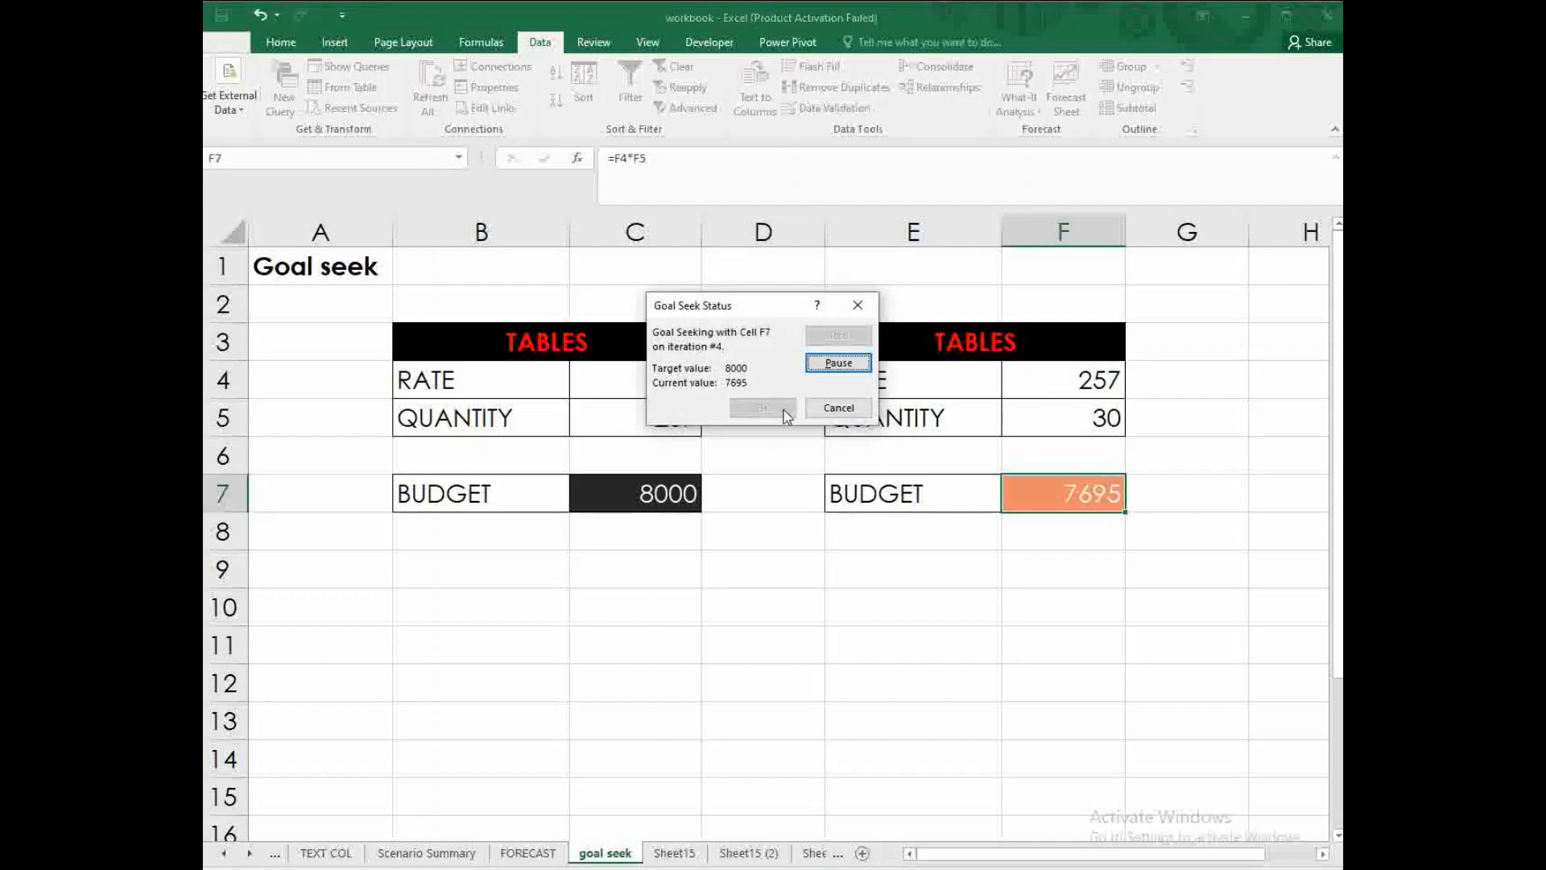
pyautogui.click(762, 408)
# - Verify that rate F4 is now 267 and both budgets total 8000
pyautogui.click(809, 599)
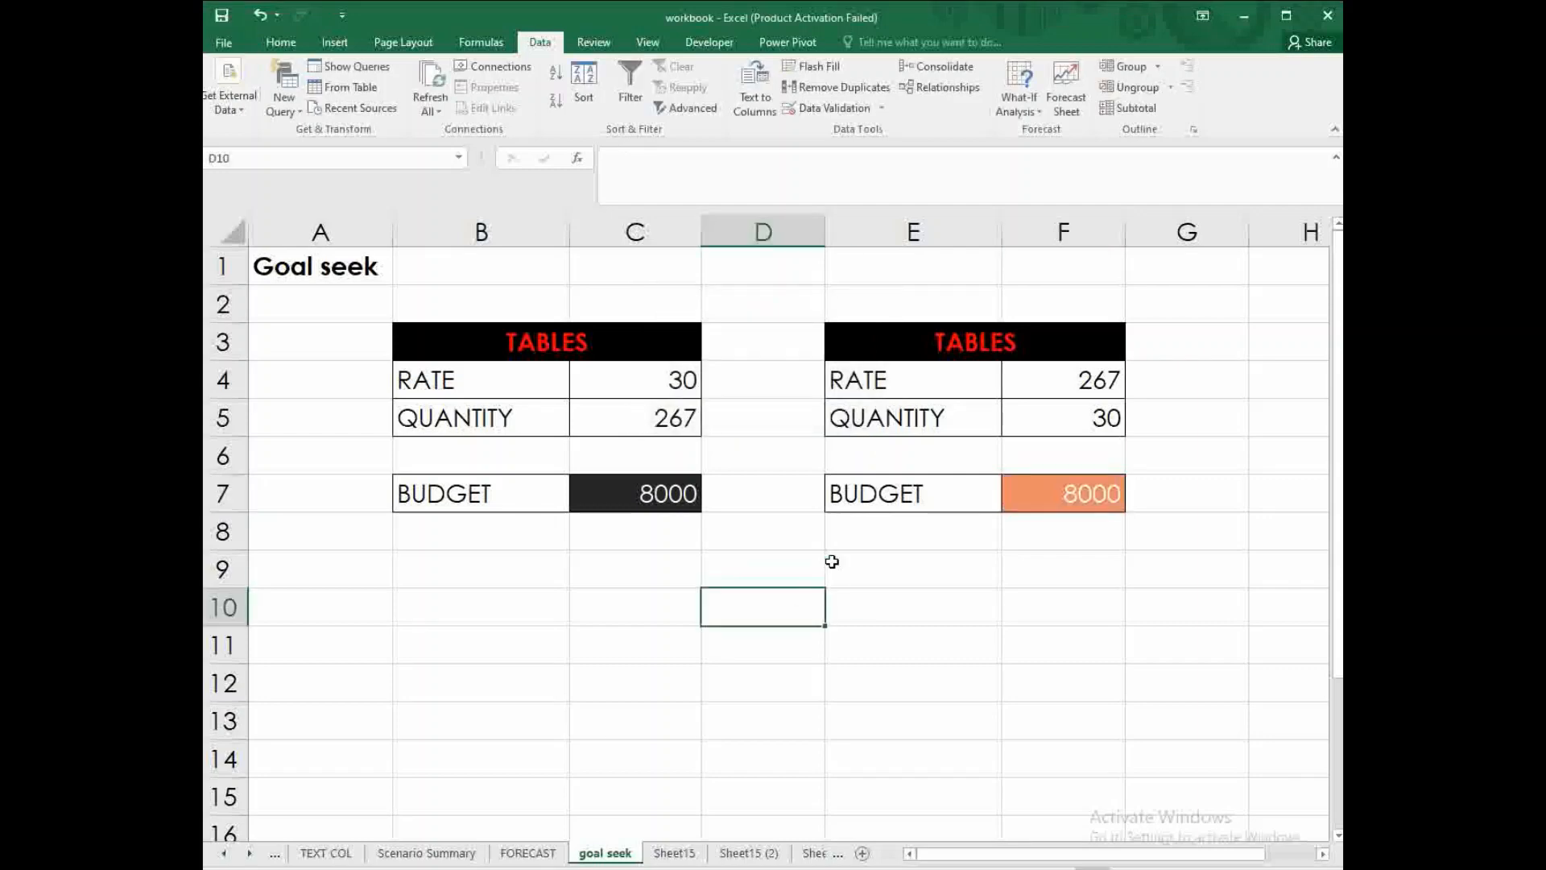
pyautogui.click(649, 409)
pyautogui.click(1027, 391)
pyautogui.click(1039, 426)
pyautogui.click(918, 497)
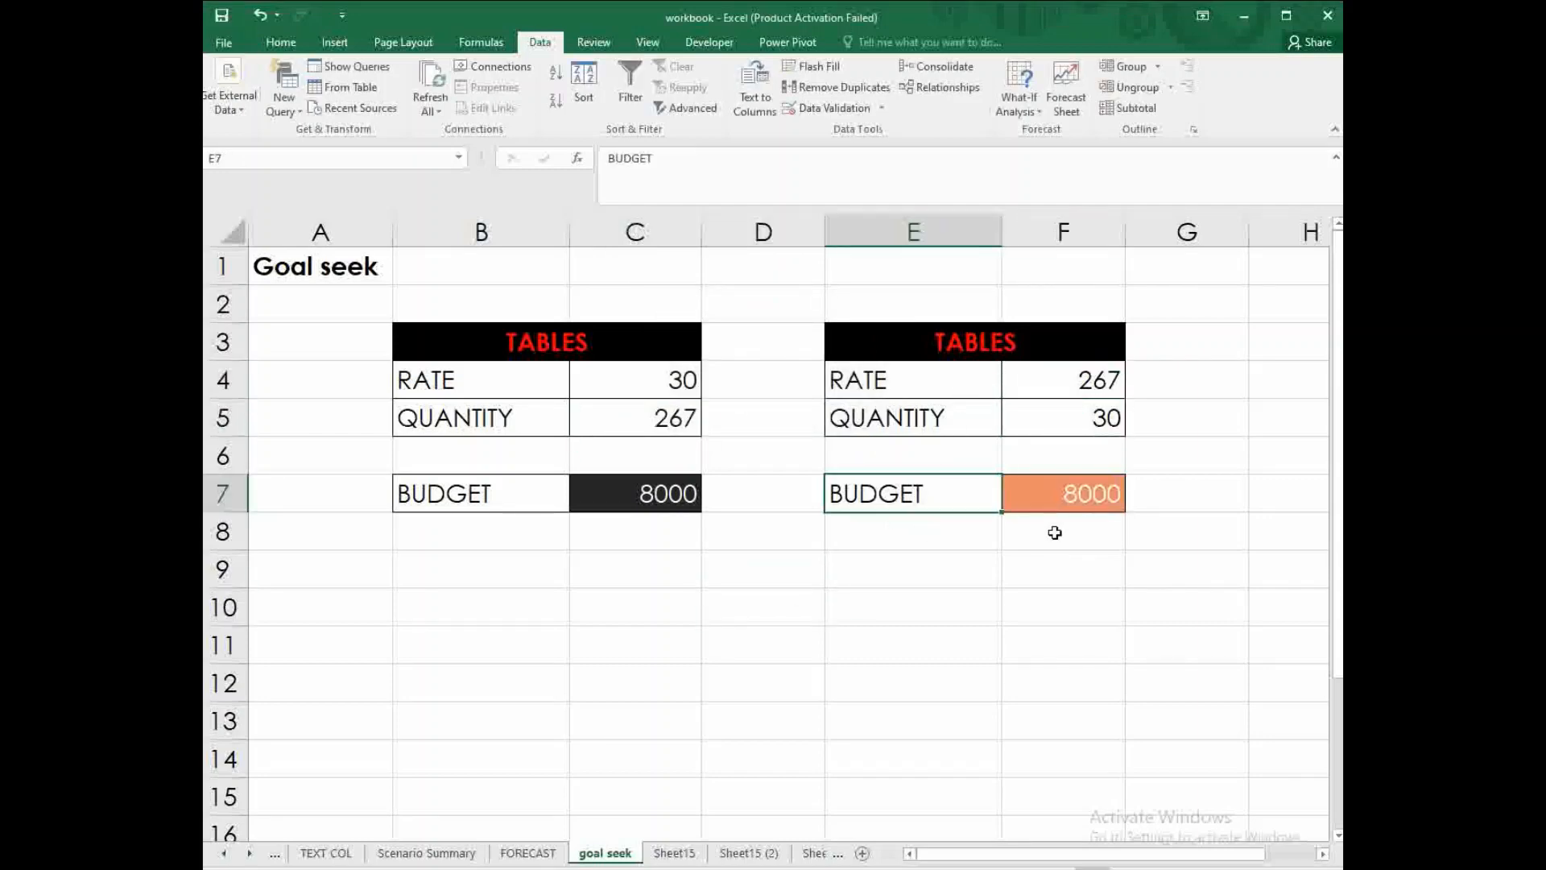
pyautogui.click(1054, 521)
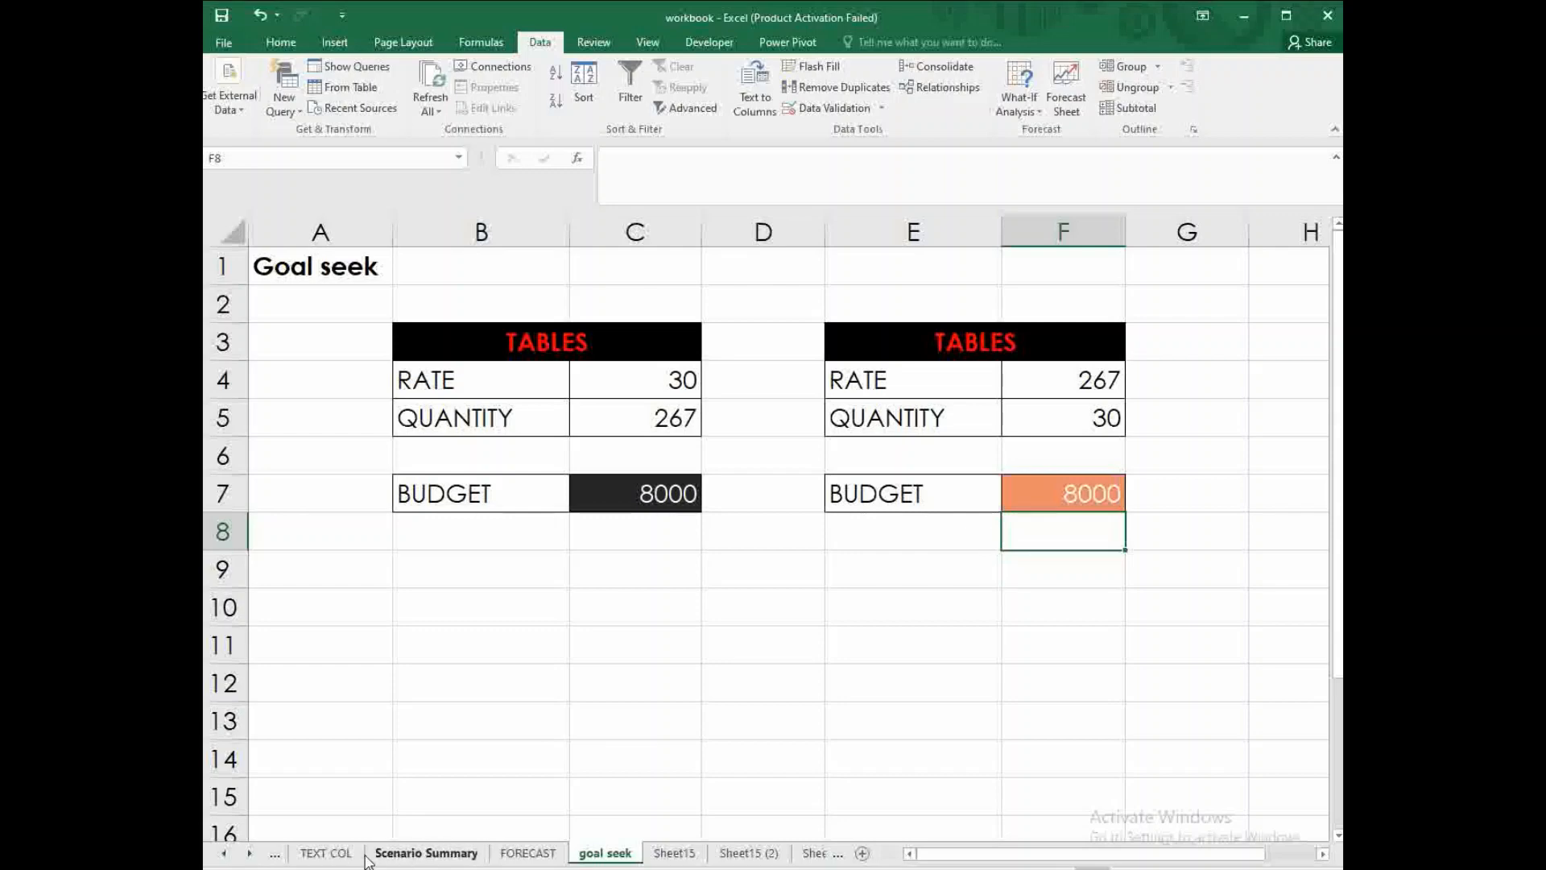
# - Browse the Scenario Summary, FORECAST, Sheet15 (2), Sheet9 and Sheet3 sheets, returning to the goal seek sheet
pyautogui.click(402, 853)
pyautogui.click(527, 853)
pyautogui.click(748, 853)
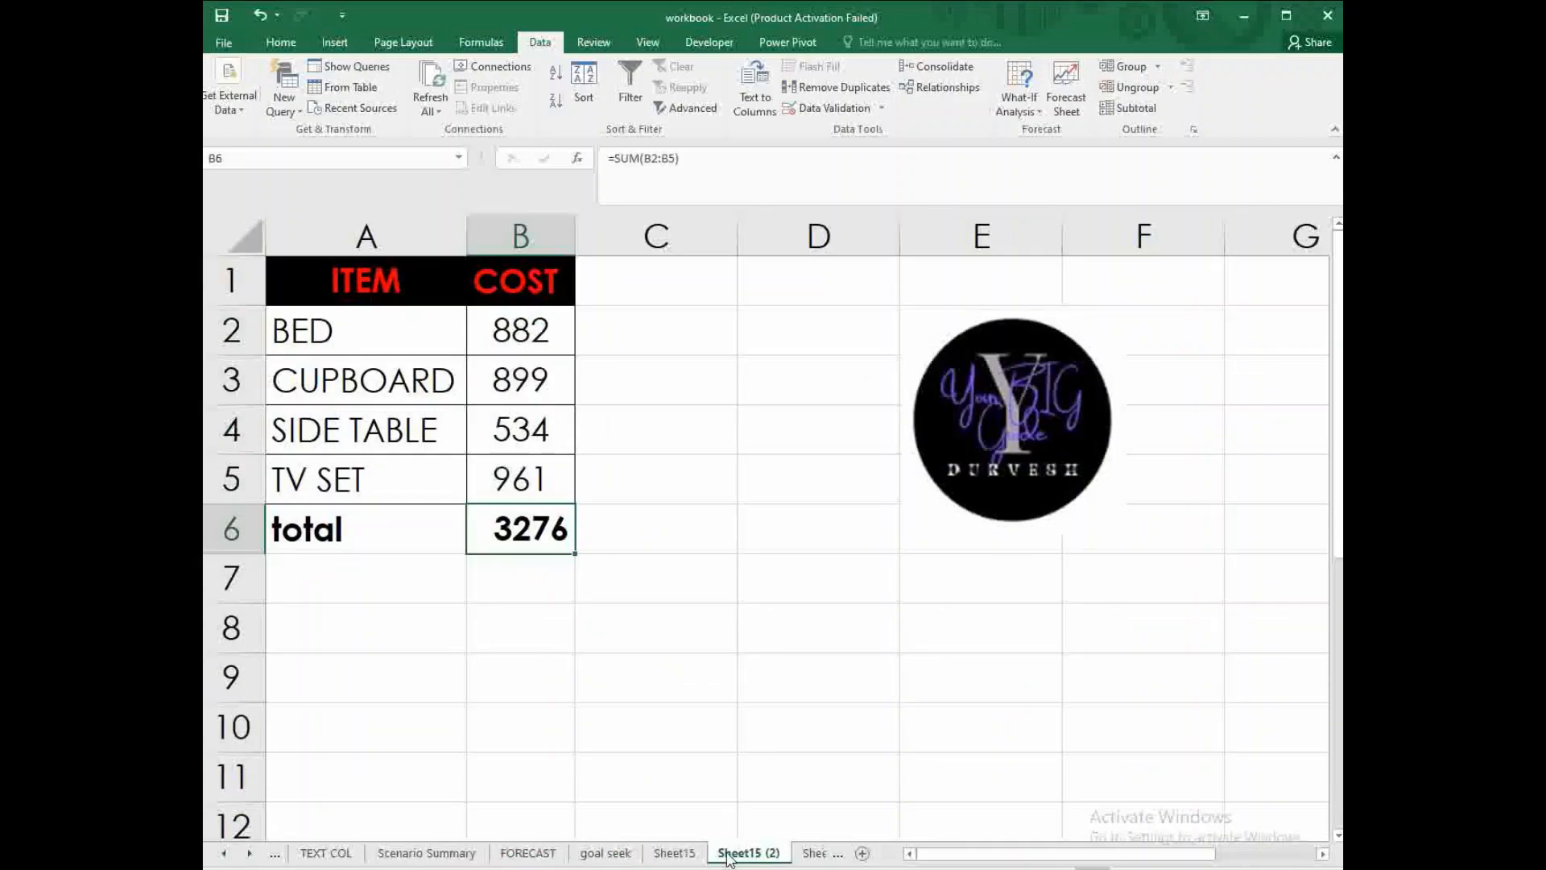
pyautogui.click(813, 854)
pyautogui.click(676, 853)
pyautogui.click(372, 854)
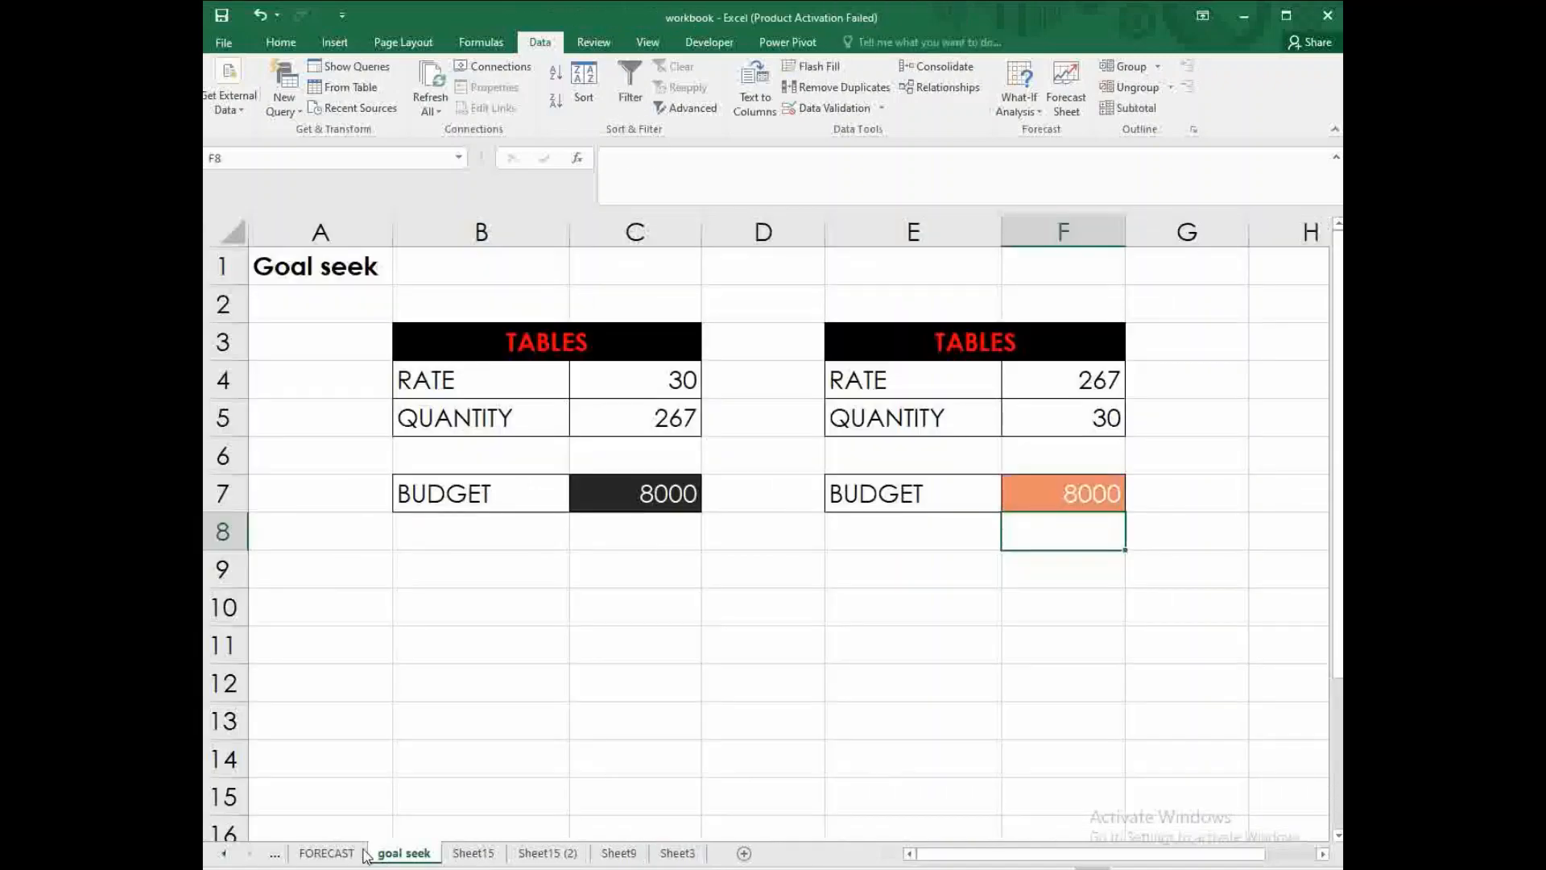
# - Go through FORECAST and Scenario Summary to the GROUP sheet, and check the Group options without grouping
pyautogui.click(326, 853)
pyautogui.click(275, 854)
pyautogui.click(274, 854)
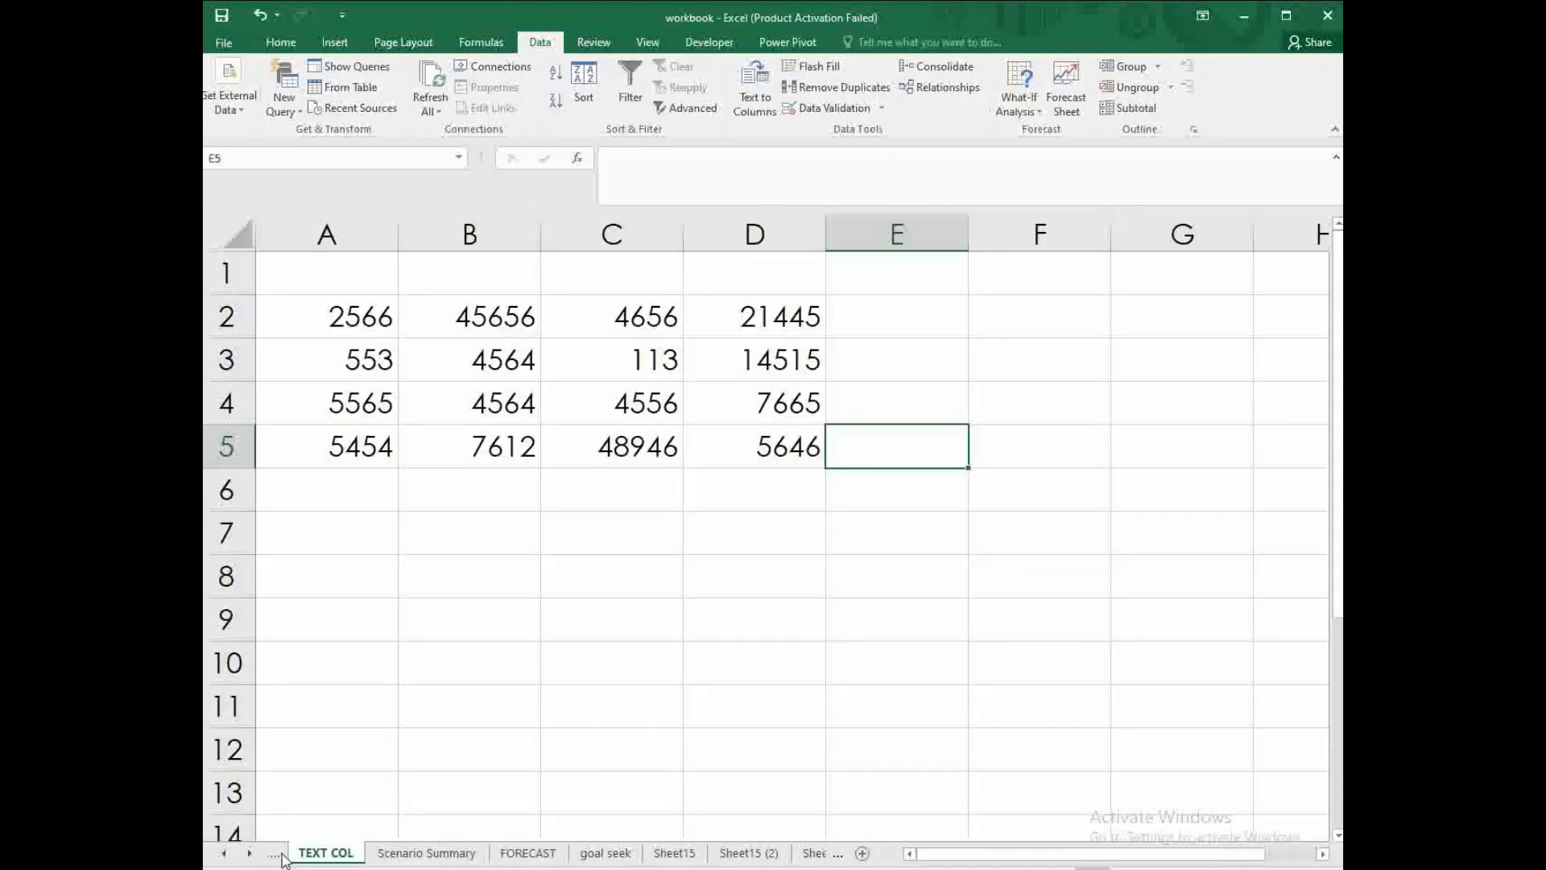
pyautogui.click(280, 855)
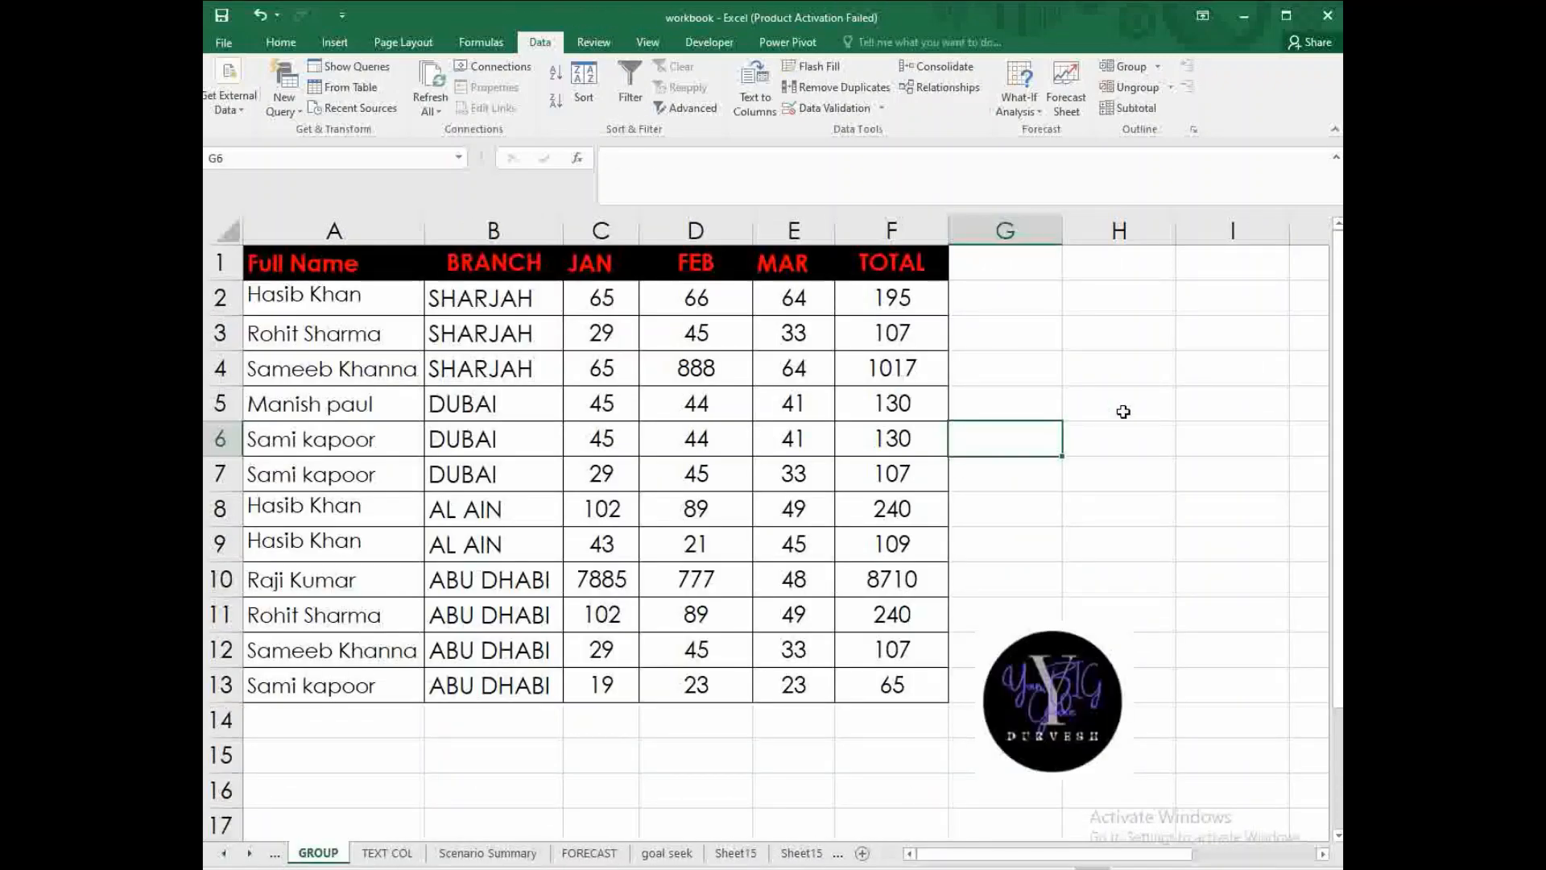
pyautogui.click(1157, 66)
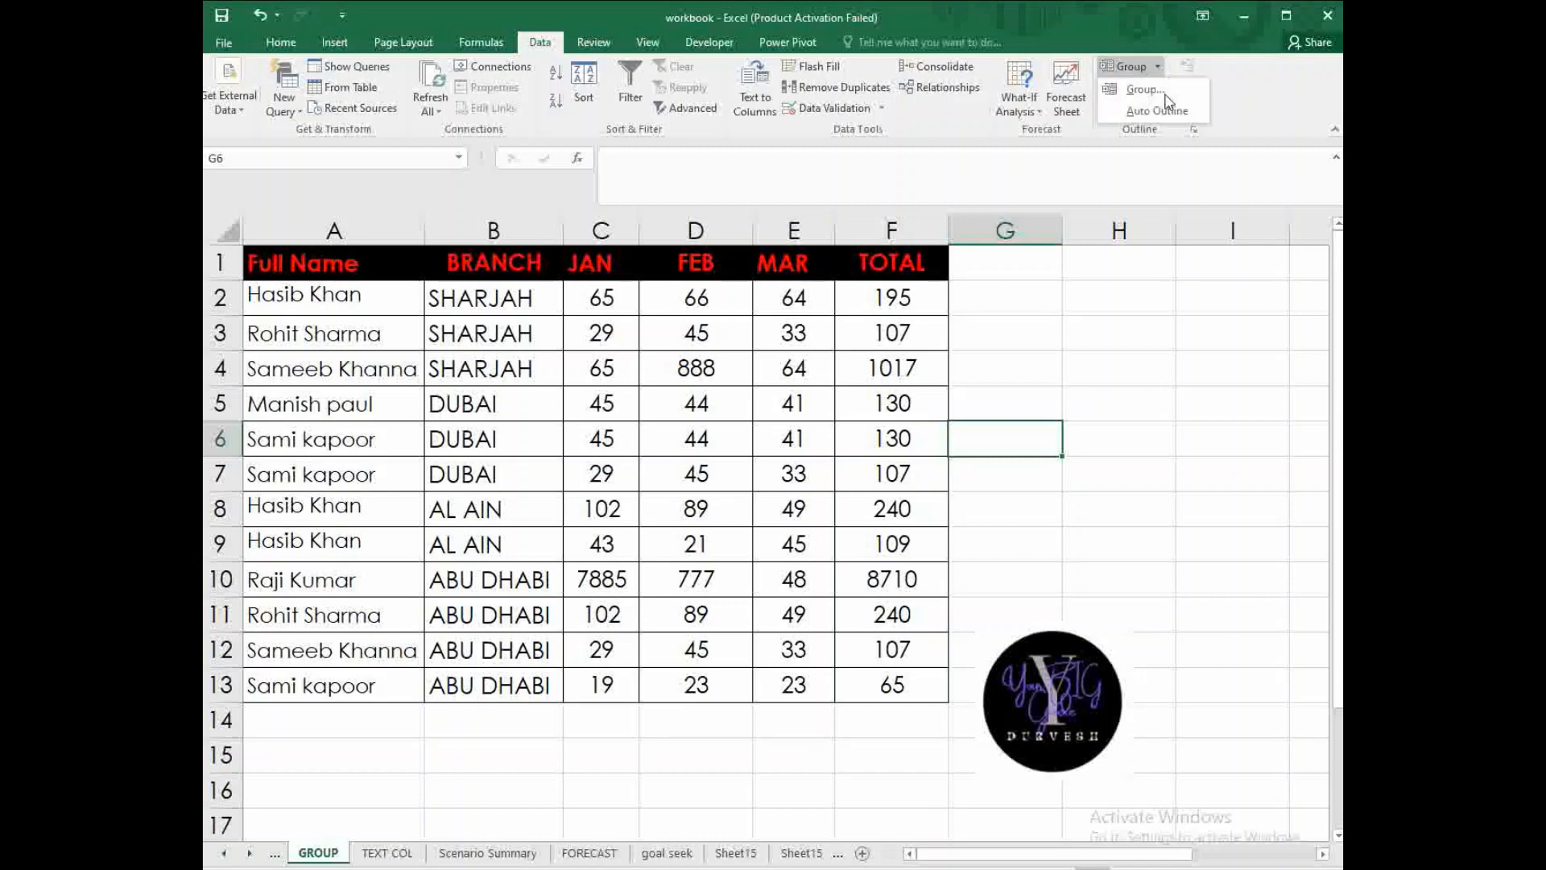
pyautogui.click(1167, 372)
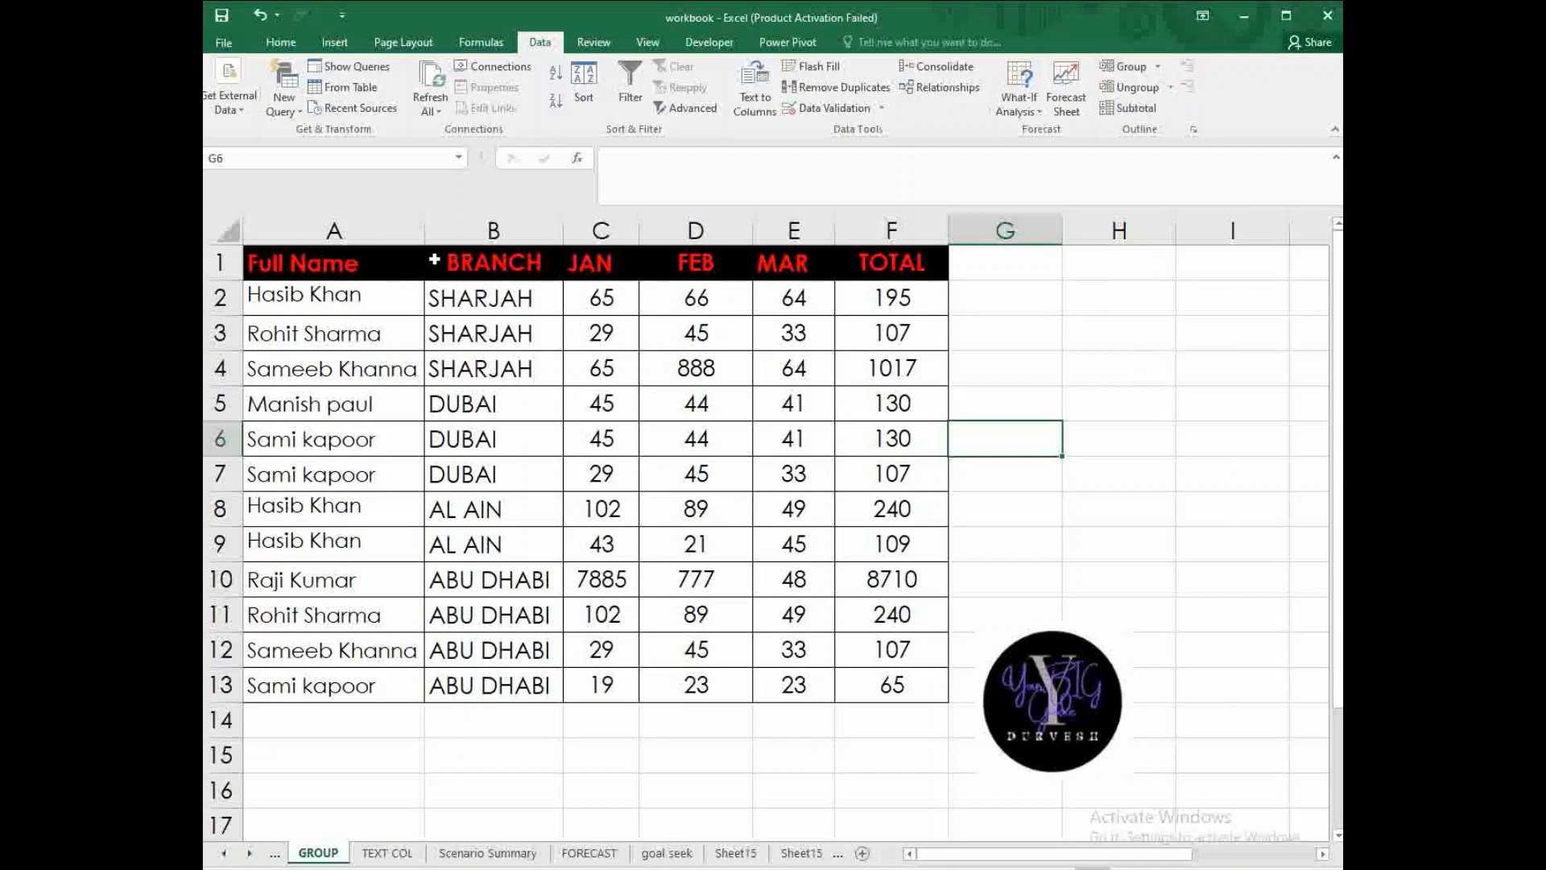
# - Group the SHARJAH rows 2–4, then collapse and expand the group twice
pyautogui.moveTo(282, 295); pyautogui.dragTo(918, 368)
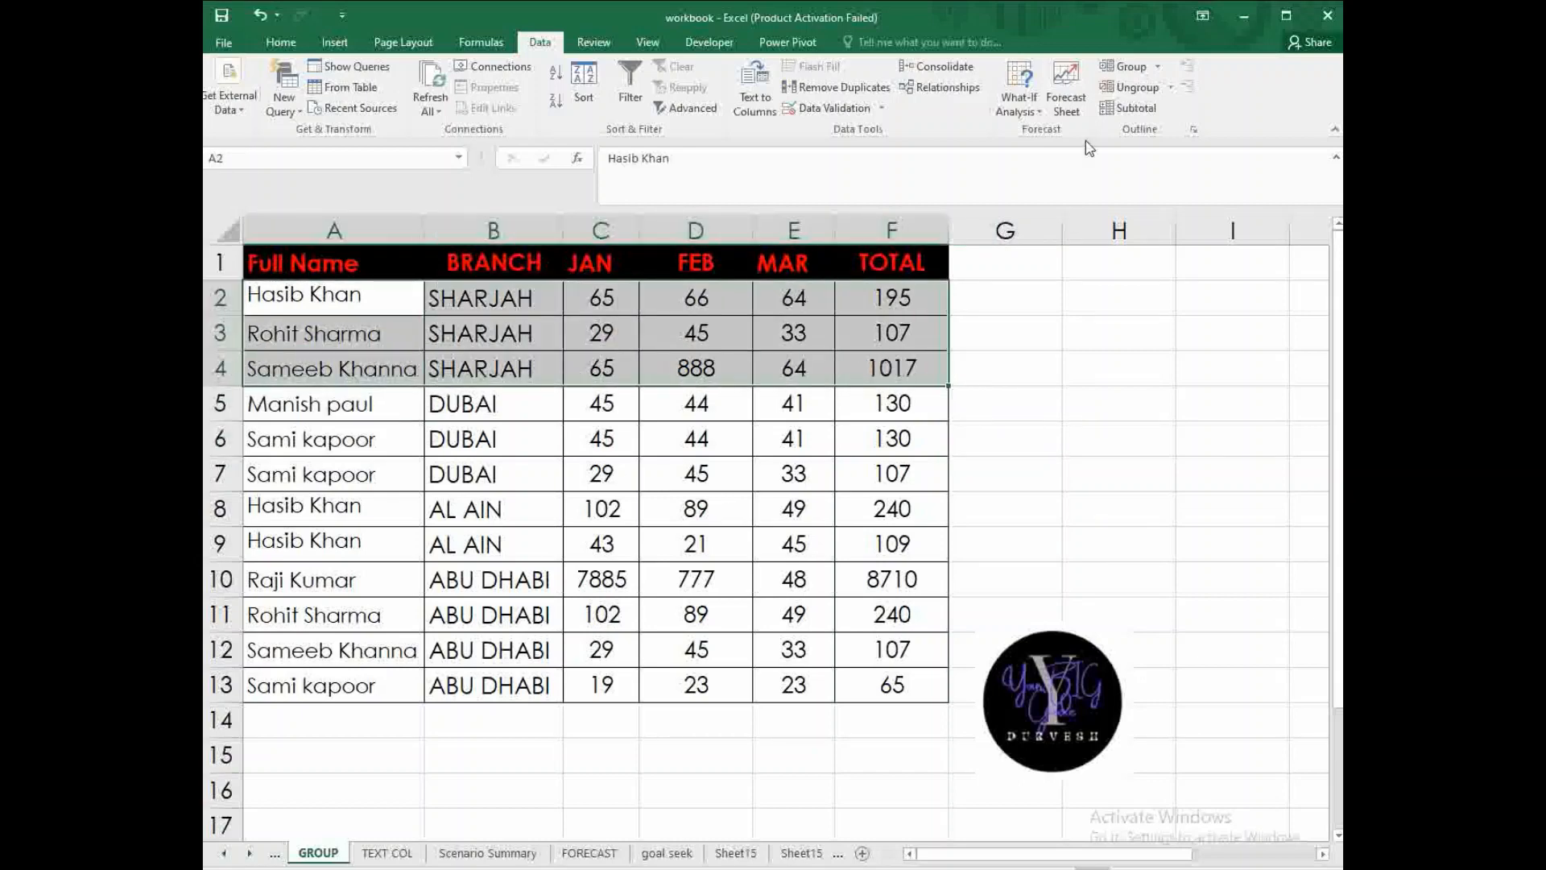
pyautogui.click(1141, 75)
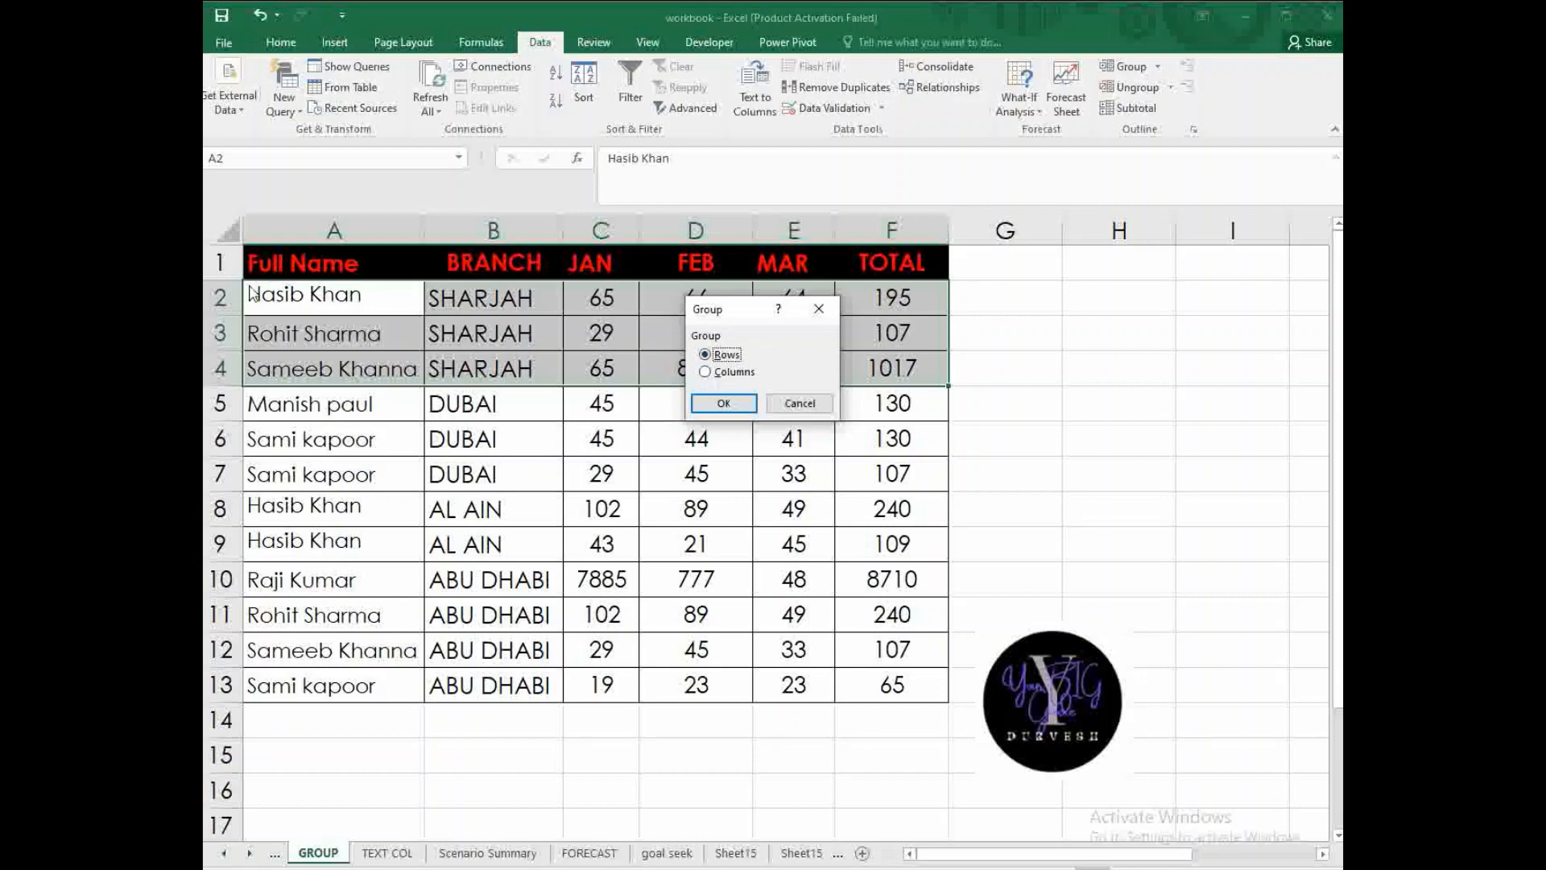
pyautogui.click(713, 403)
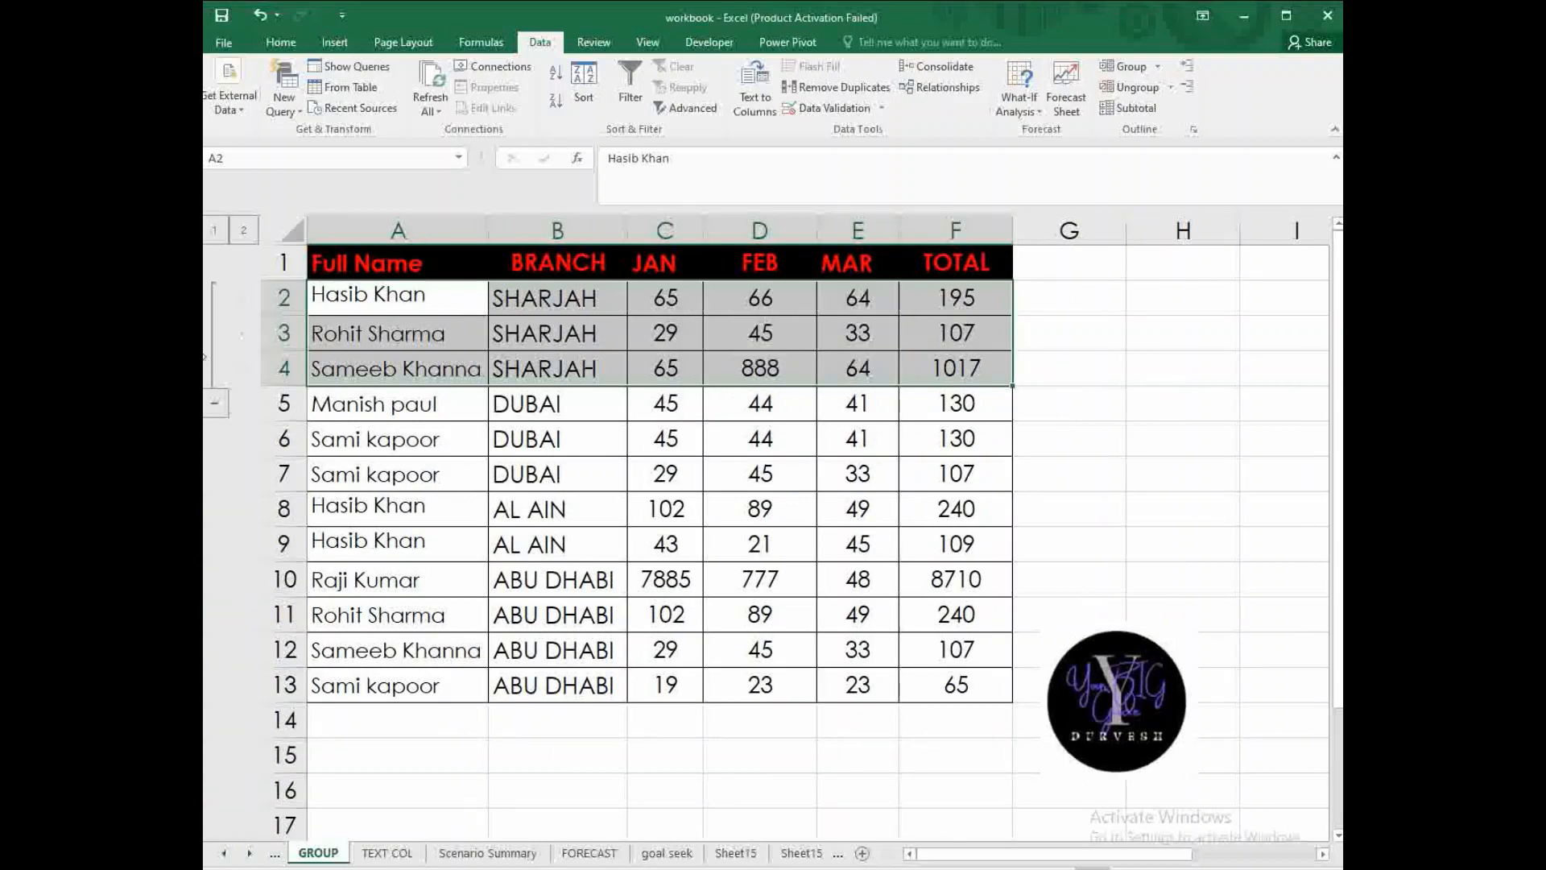
pyautogui.click(216, 403)
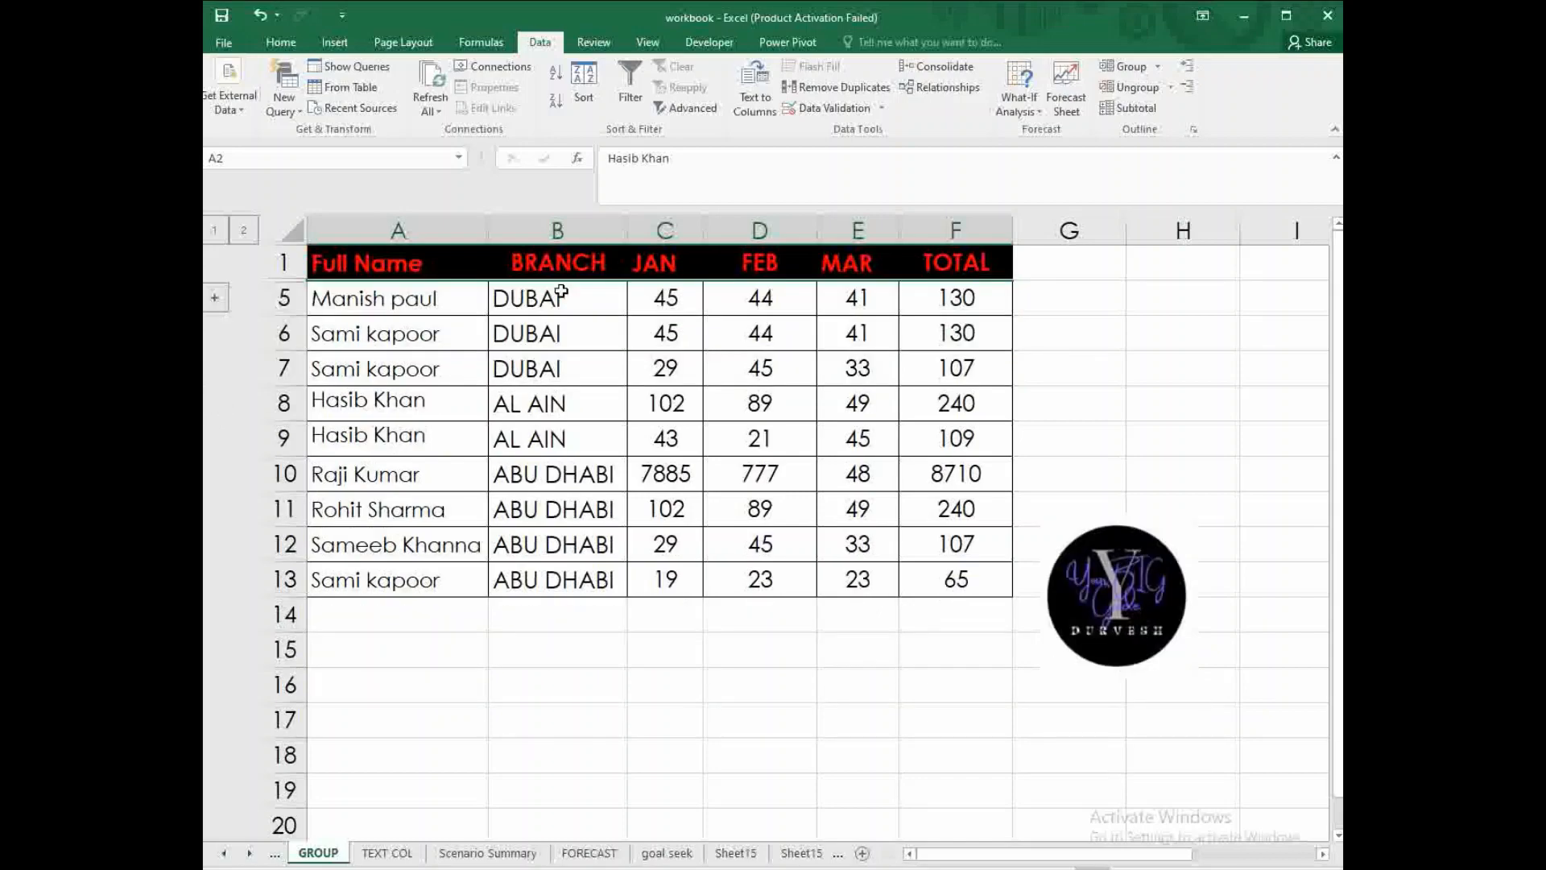
pyautogui.click(217, 298)
pyautogui.click(226, 398)
pyautogui.click(215, 298)
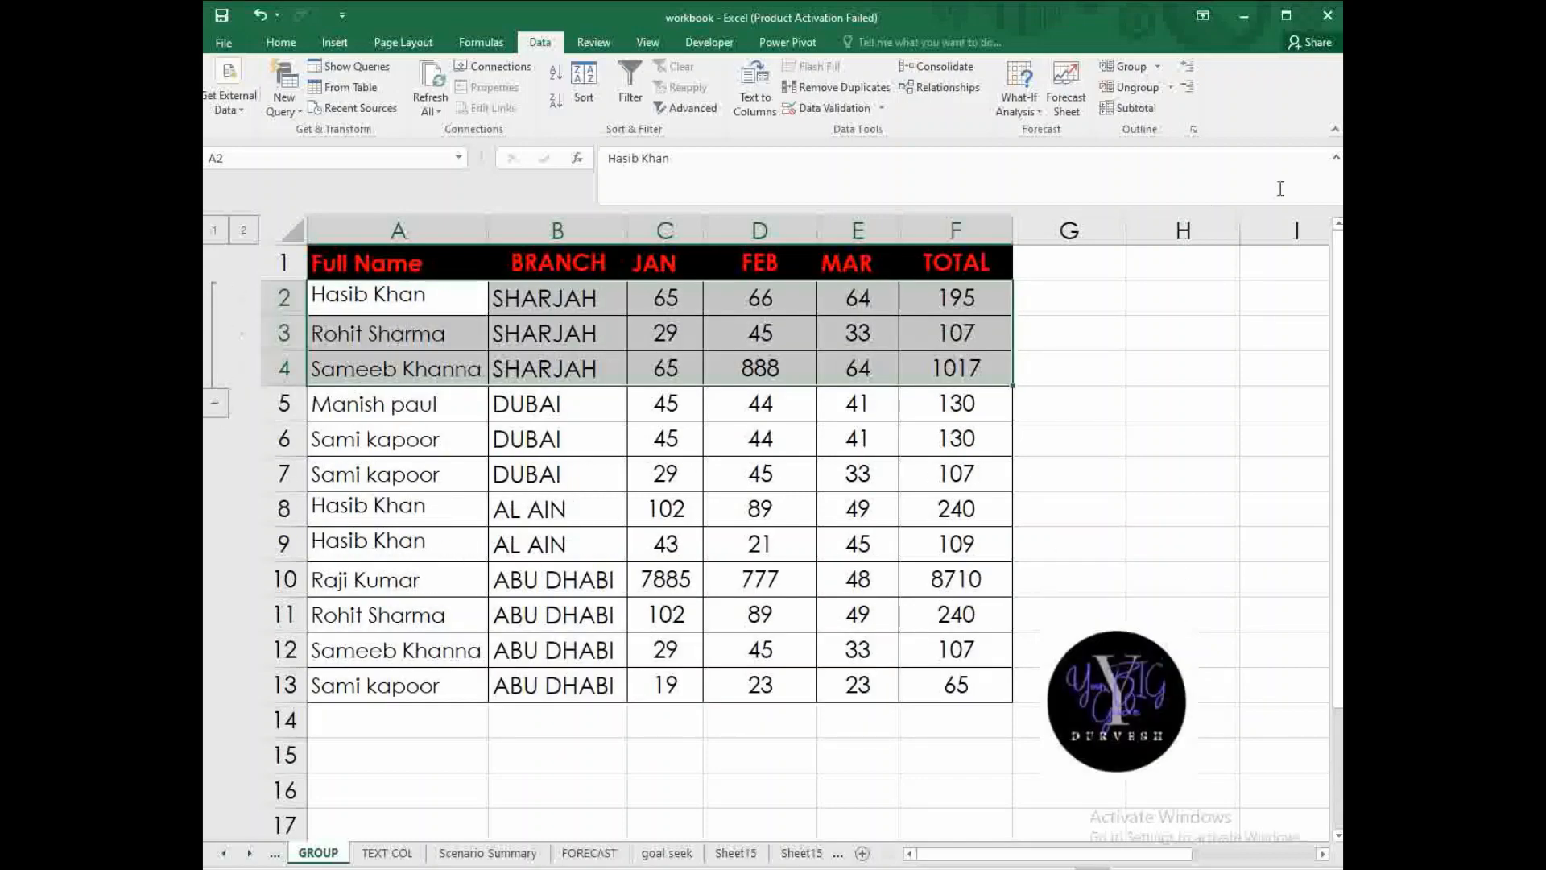
# - Ungroup the SHARJAH rows 2–4 and deselect the table
pyautogui.click(1139, 89)
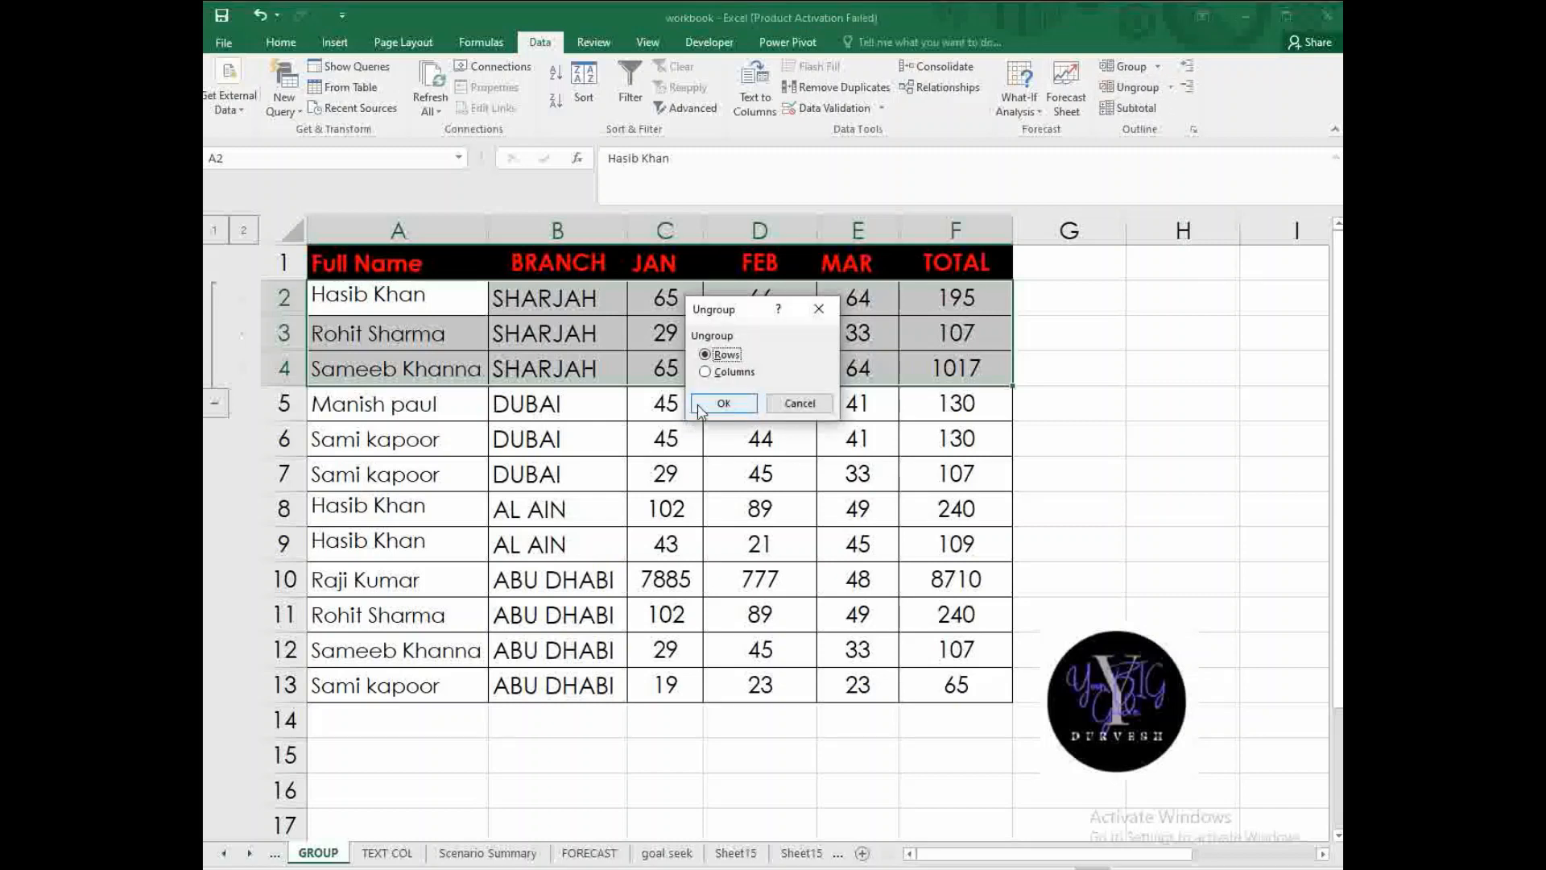
pyautogui.click(723, 403)
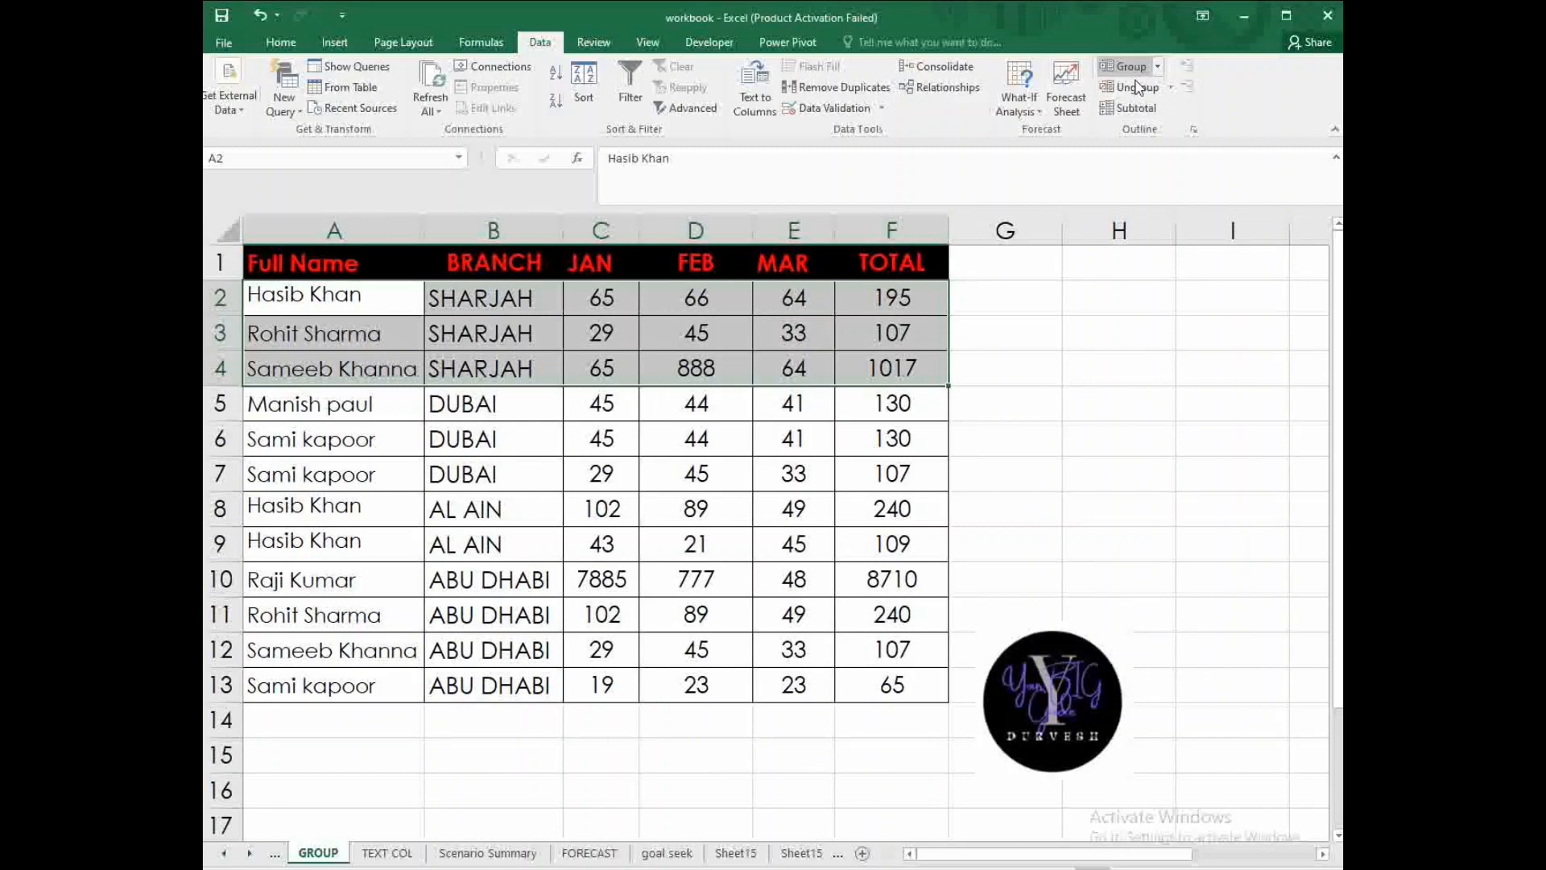
pyautogui.click(1064, 381)
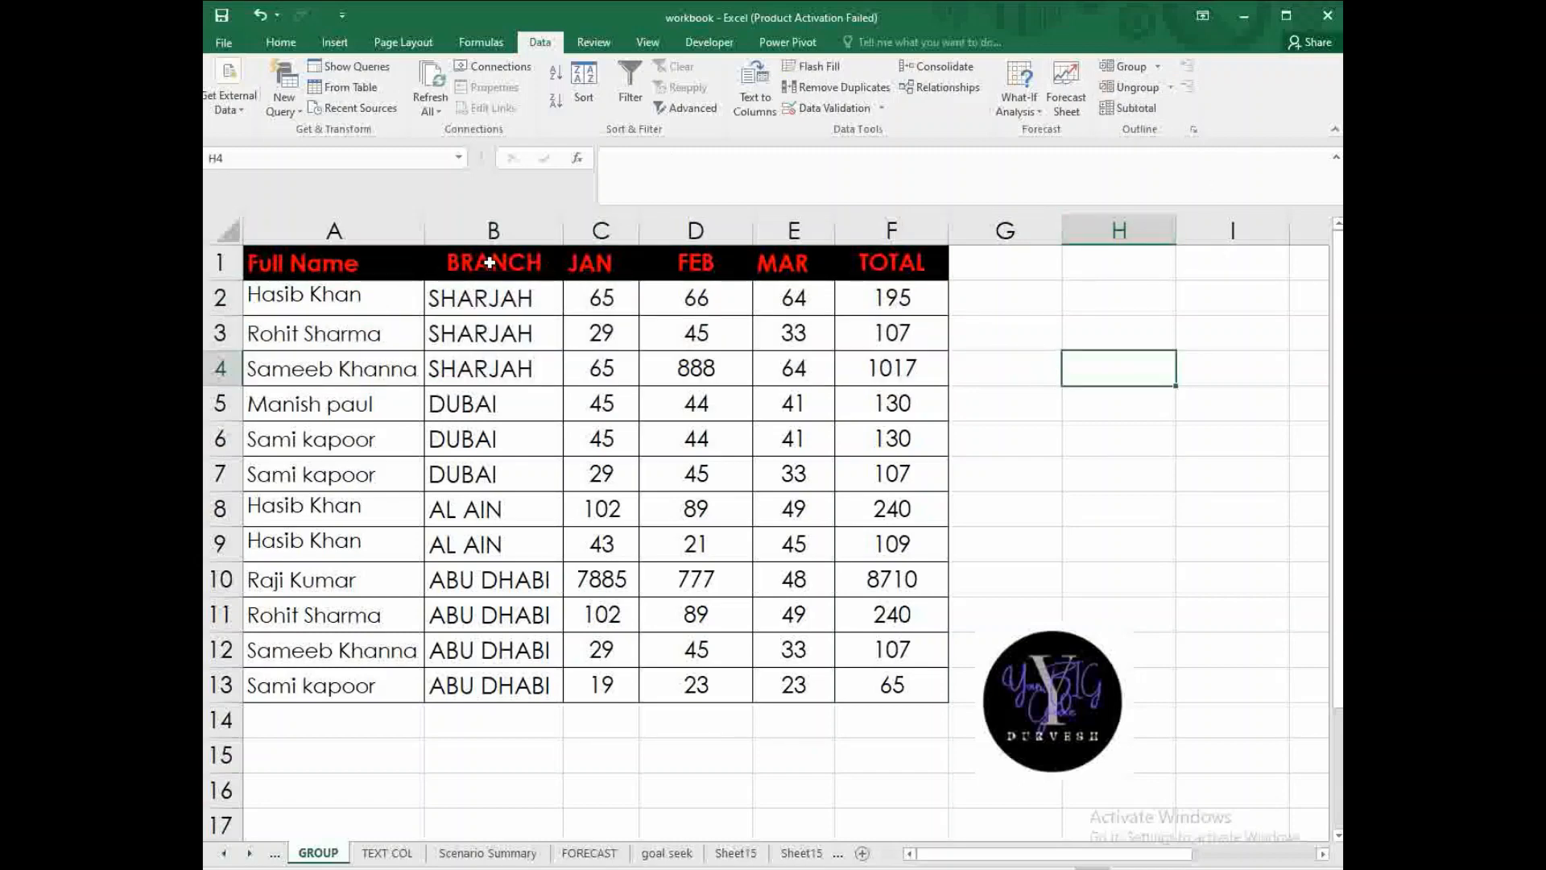
# - Subtotal A1:F13 with Sum of TOTAL at each change in BRANCH
pyautogui.moveTo(310, 266); pyautogui.dragTo(902, 684)
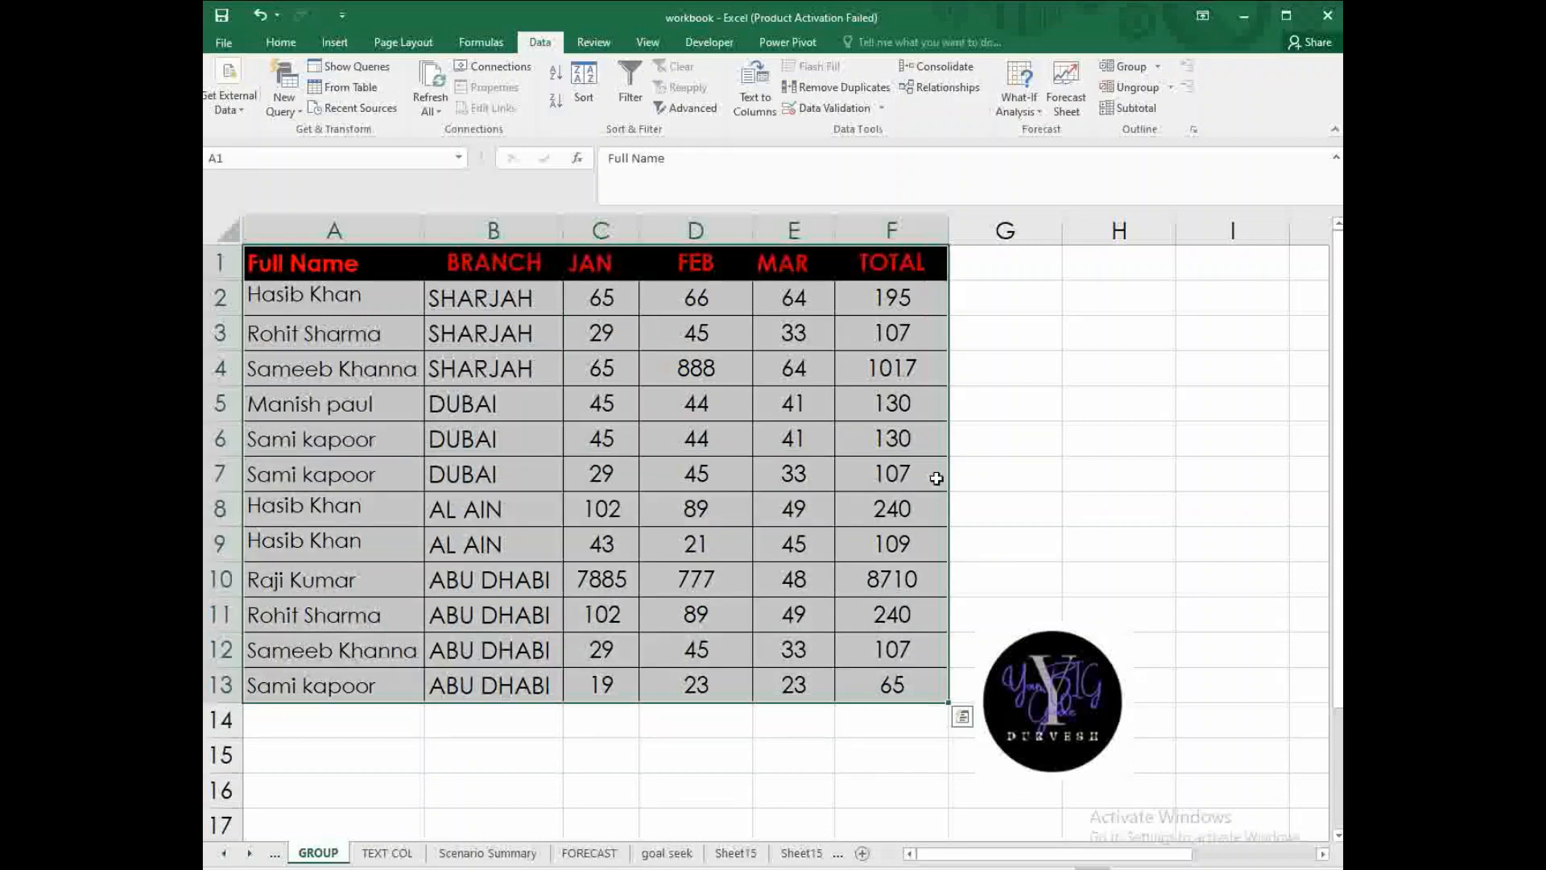
pyautogui.click(1129, 107)
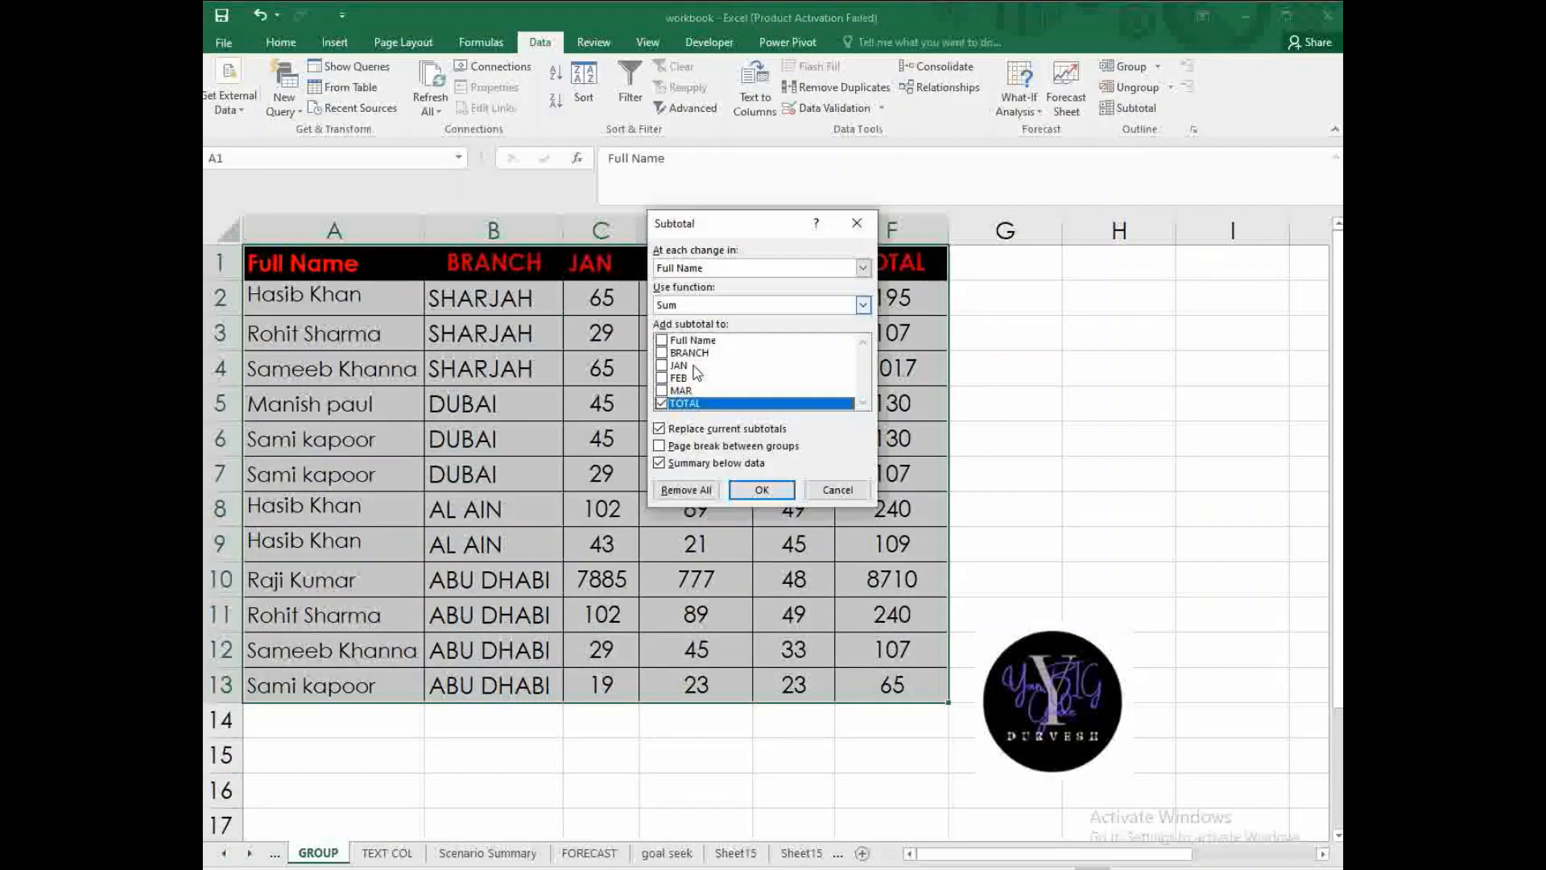
pyautogui.click(862, 268)
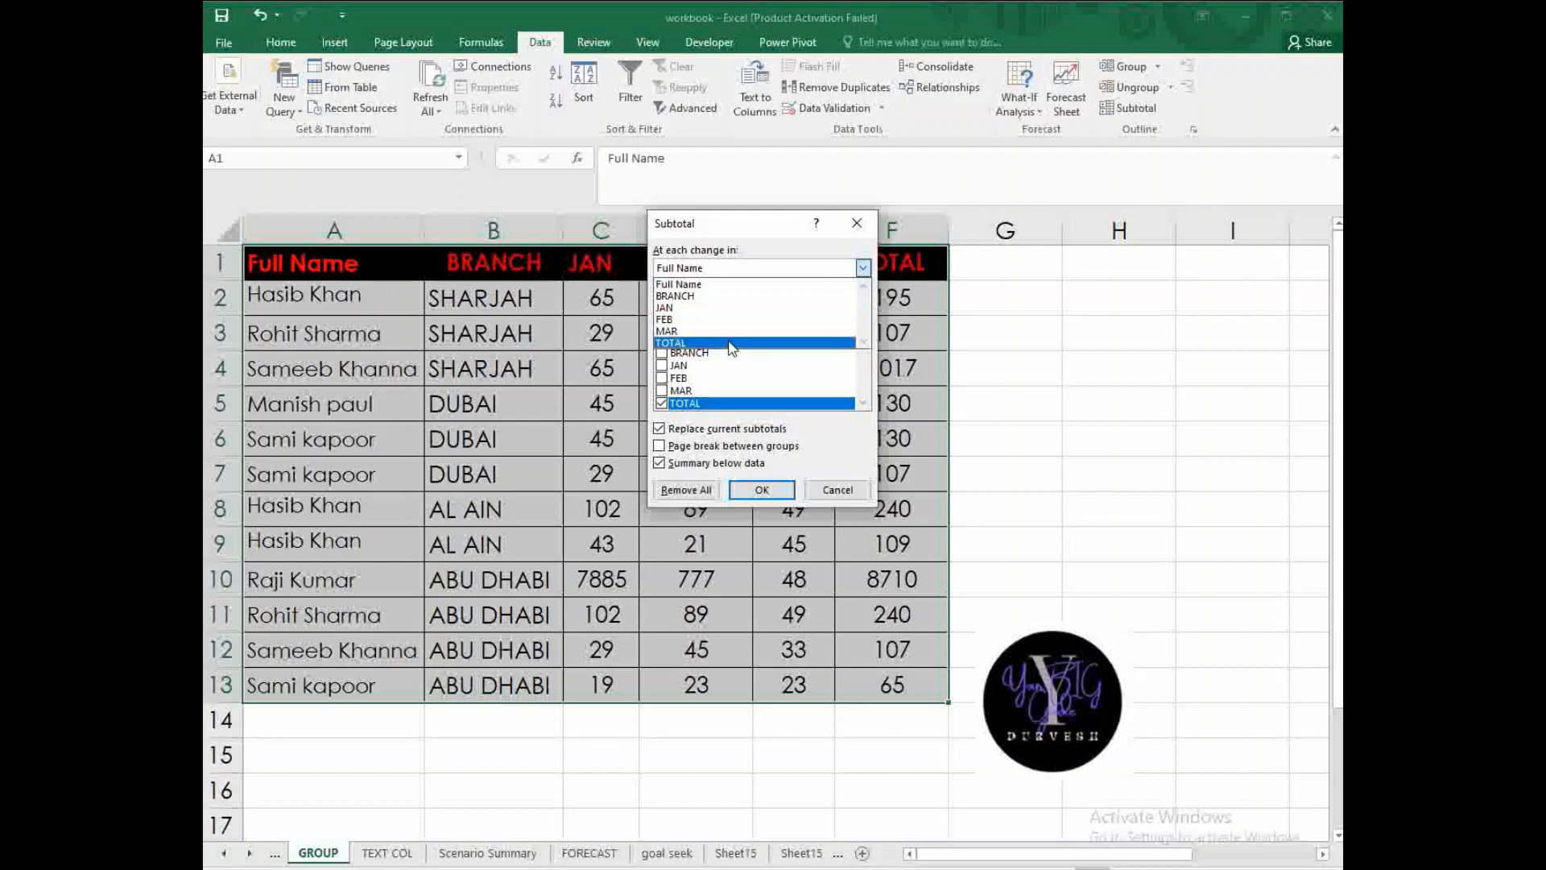
pyautogui.click(731, 295)
pyautogui.click(862, 305)
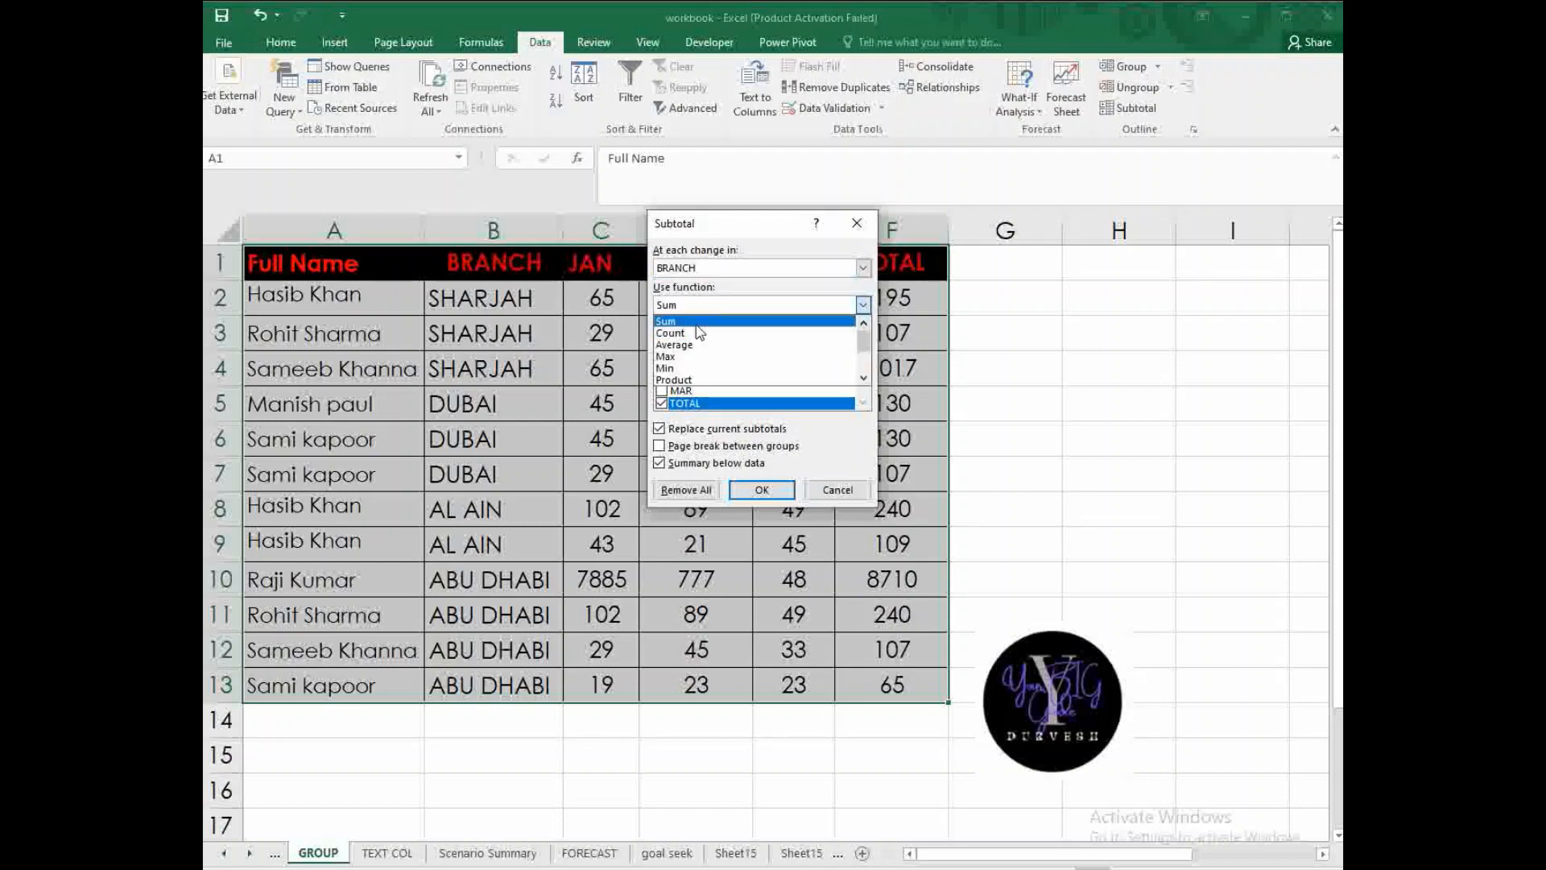
pyautogui.click(835, 304)
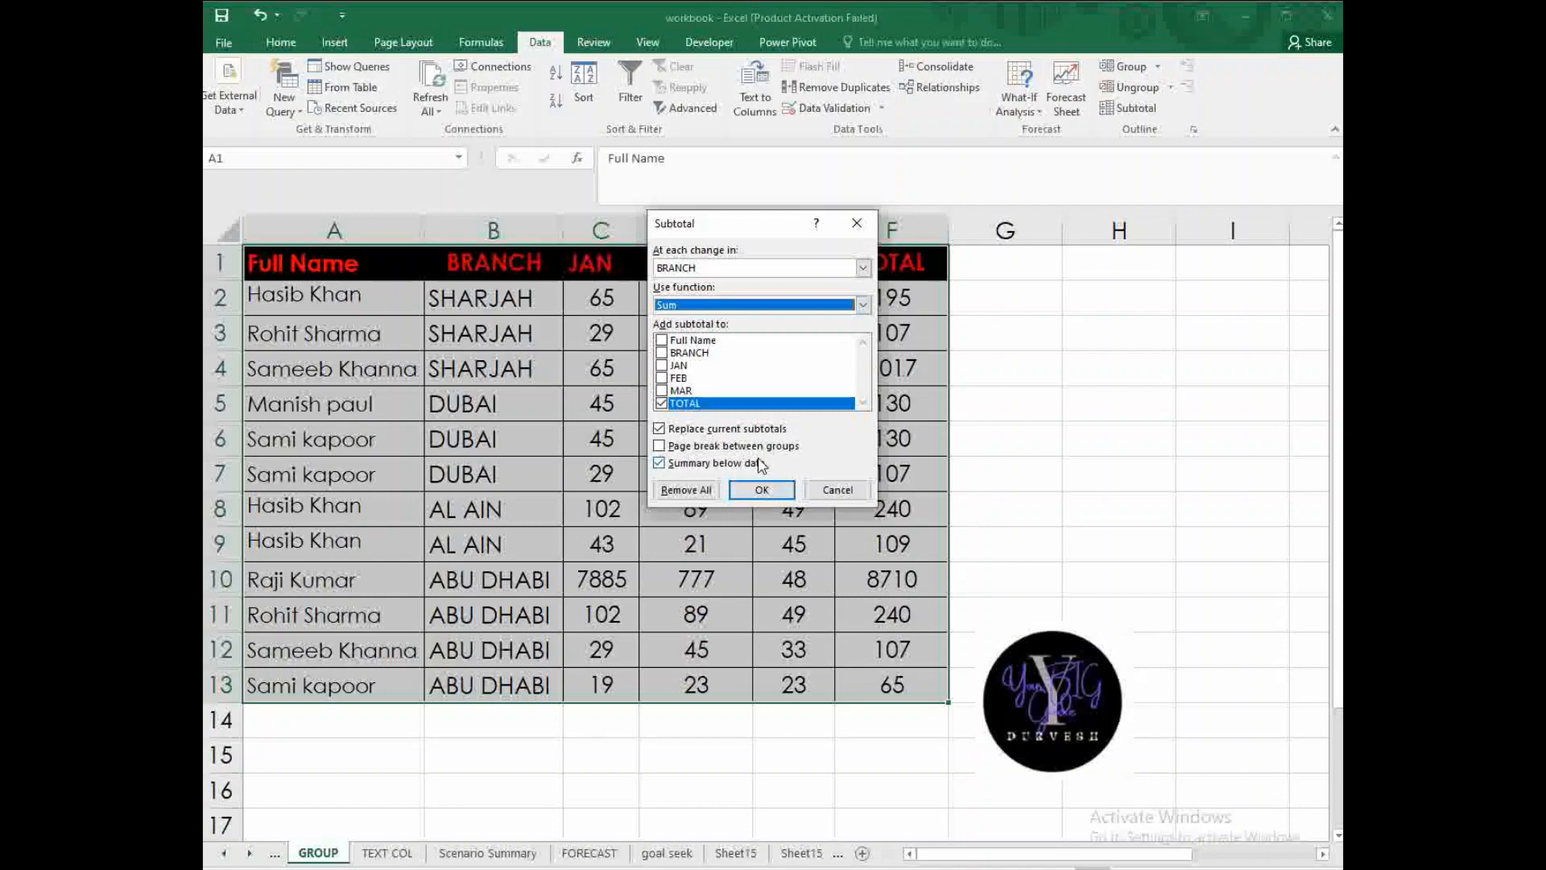
pyautogui.click(753, 493)
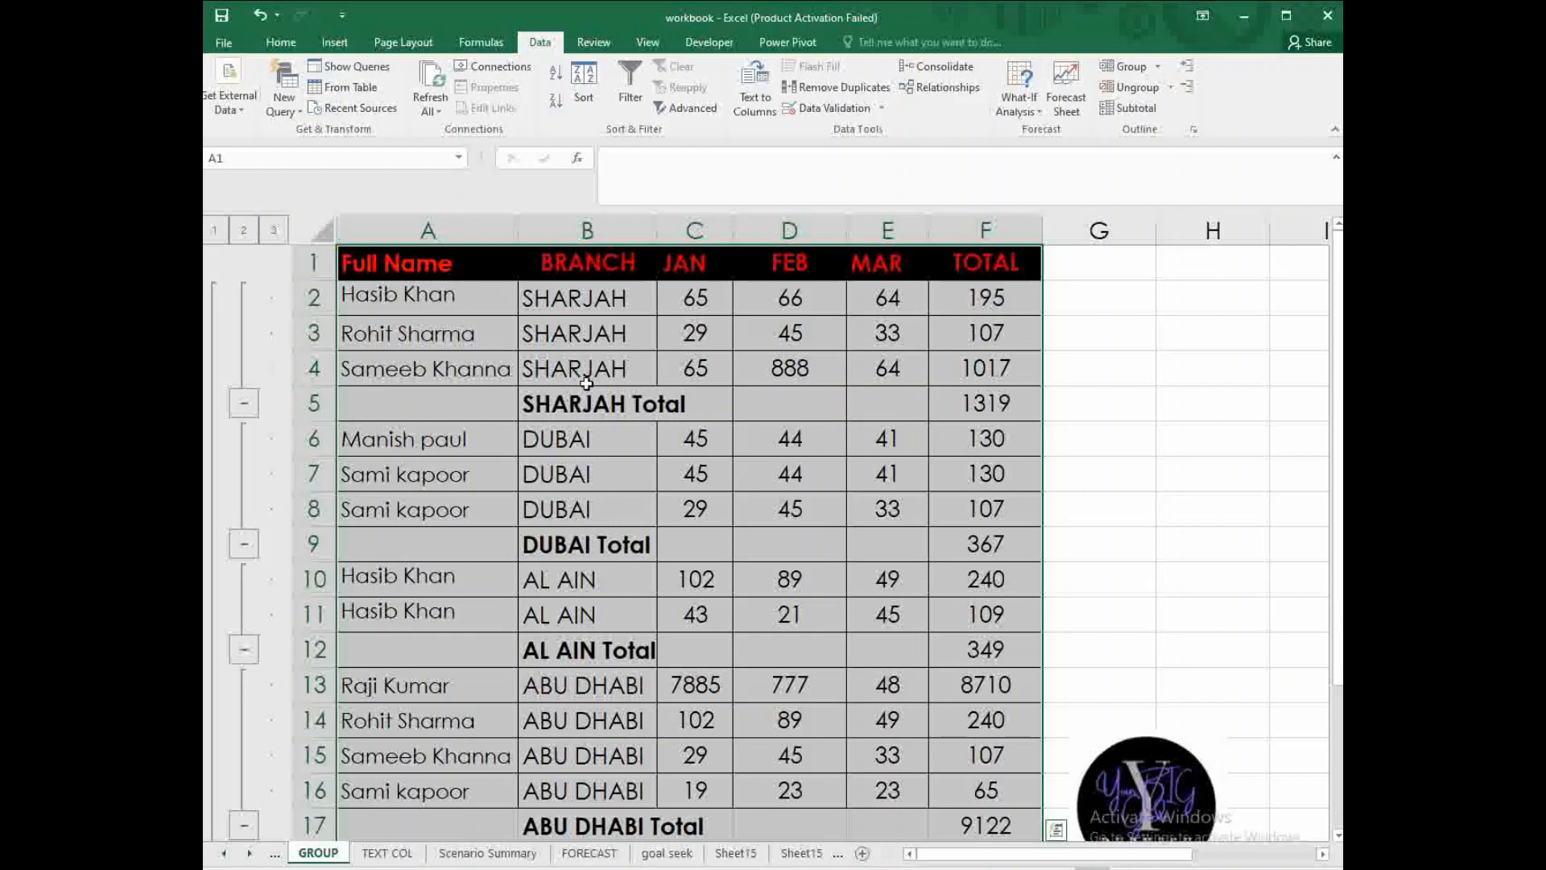
pyautogui.click(591, 256)
pyautogui.hotkey('ctrl', 'shift', 'Down')
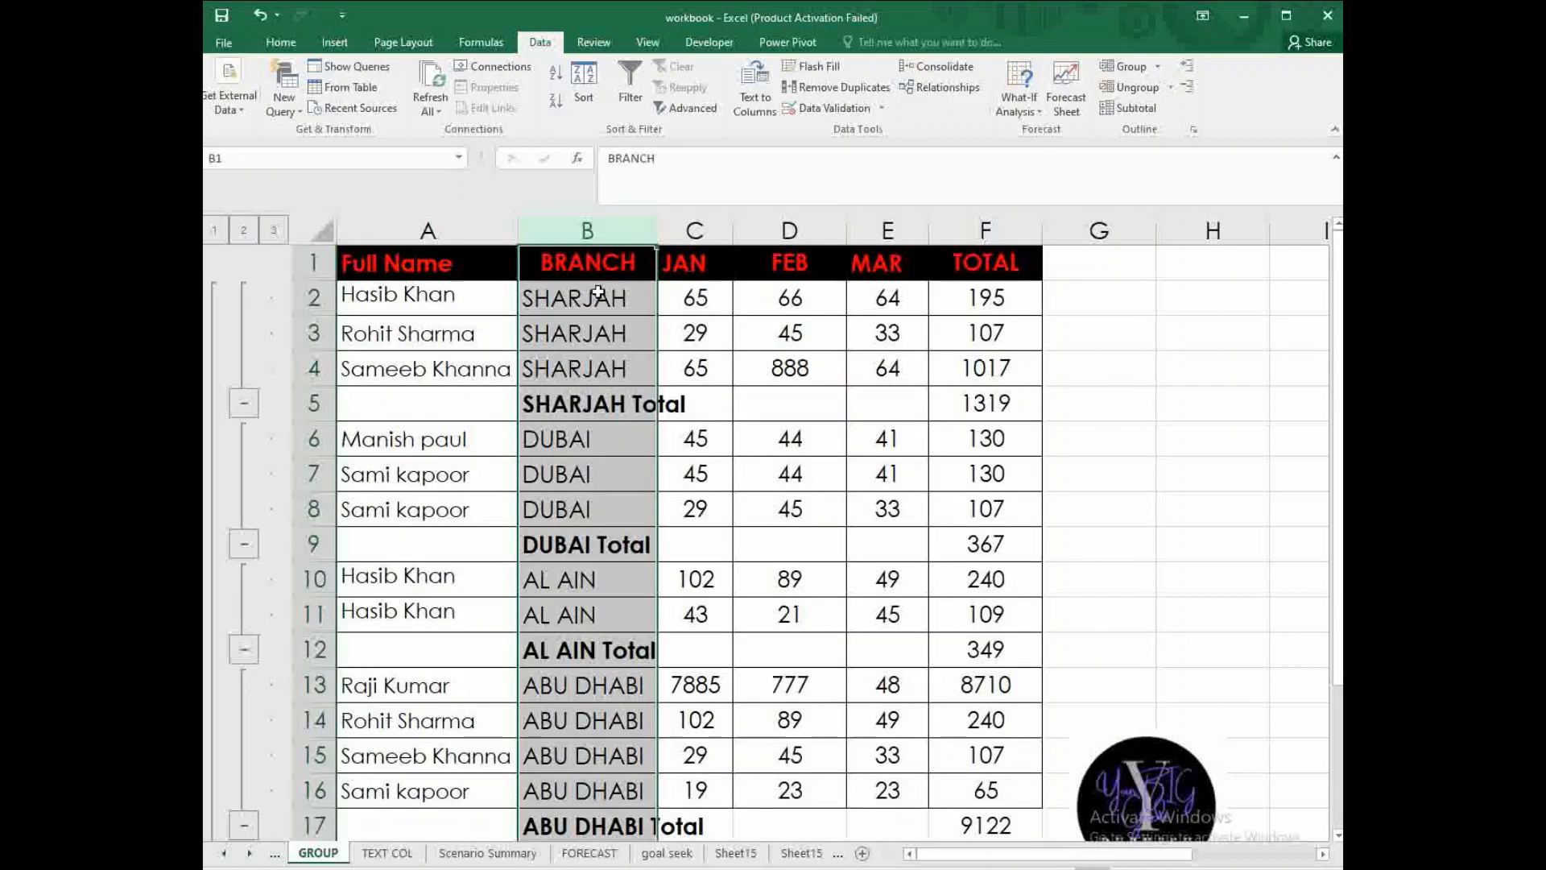
pyautogui.click(591, 396)
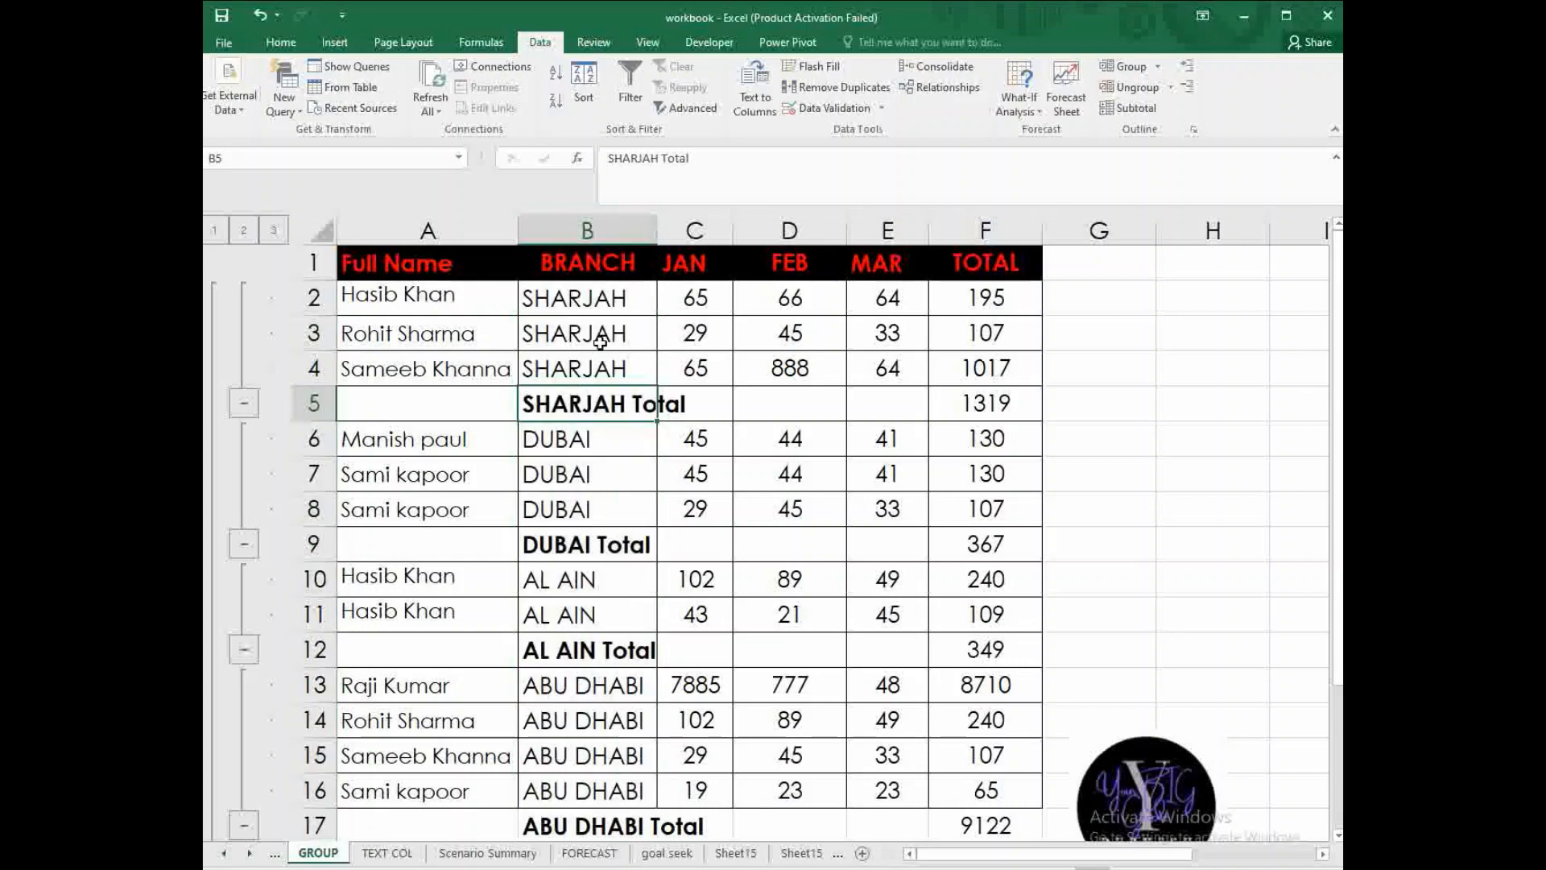
pyautogui.click(975, 401)
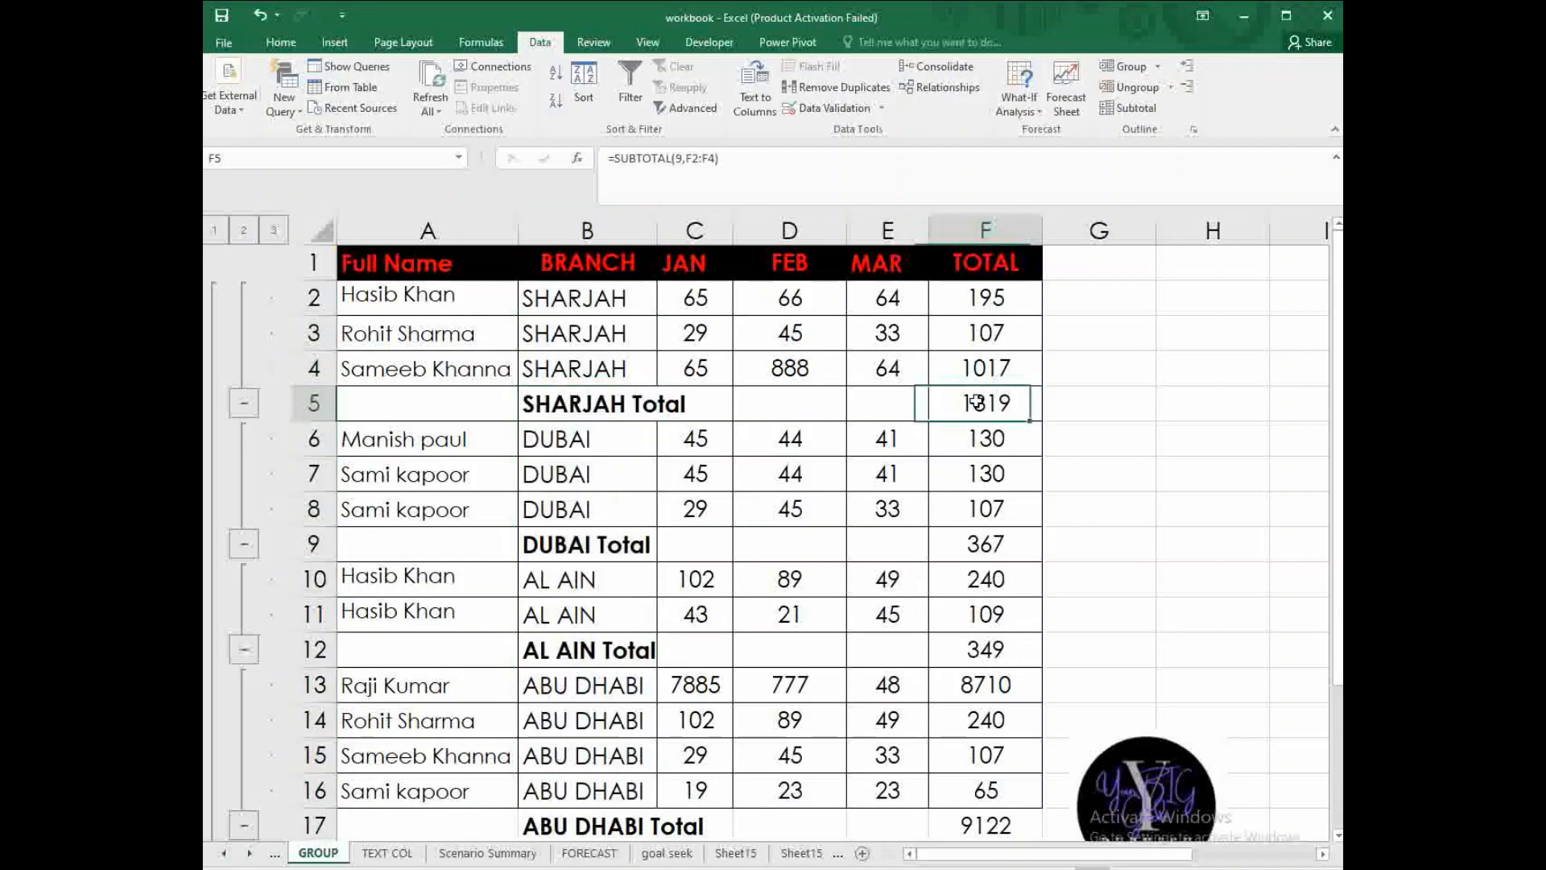
pyautogui.click(602, 536)
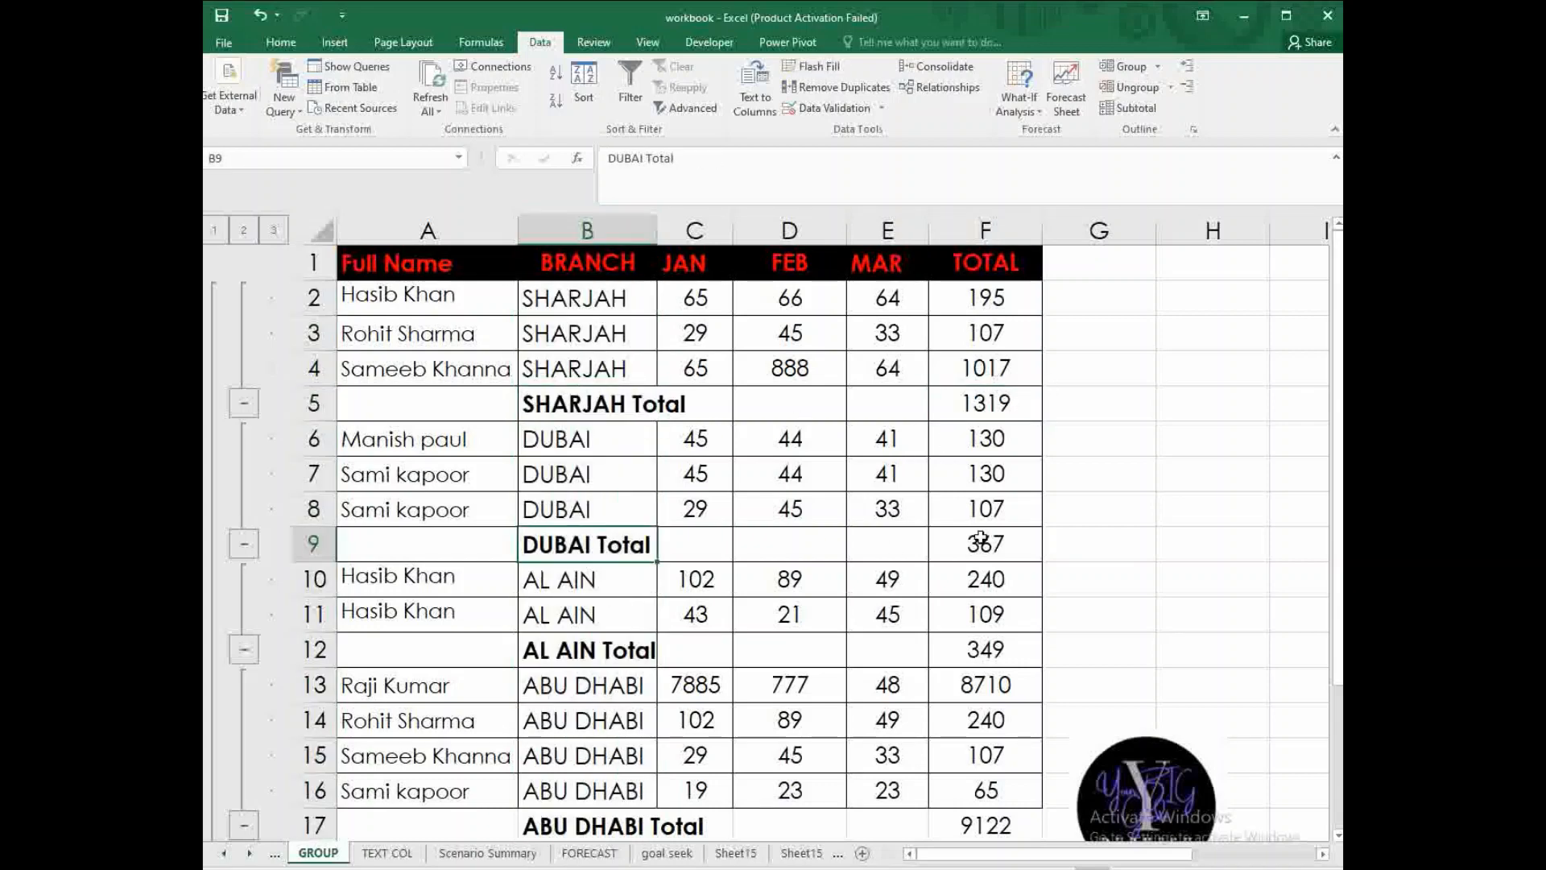
pyautogui.click(981, 537)
pyautogui.scroll(-2, 633, 496)
pyautogui.click(581, 450)
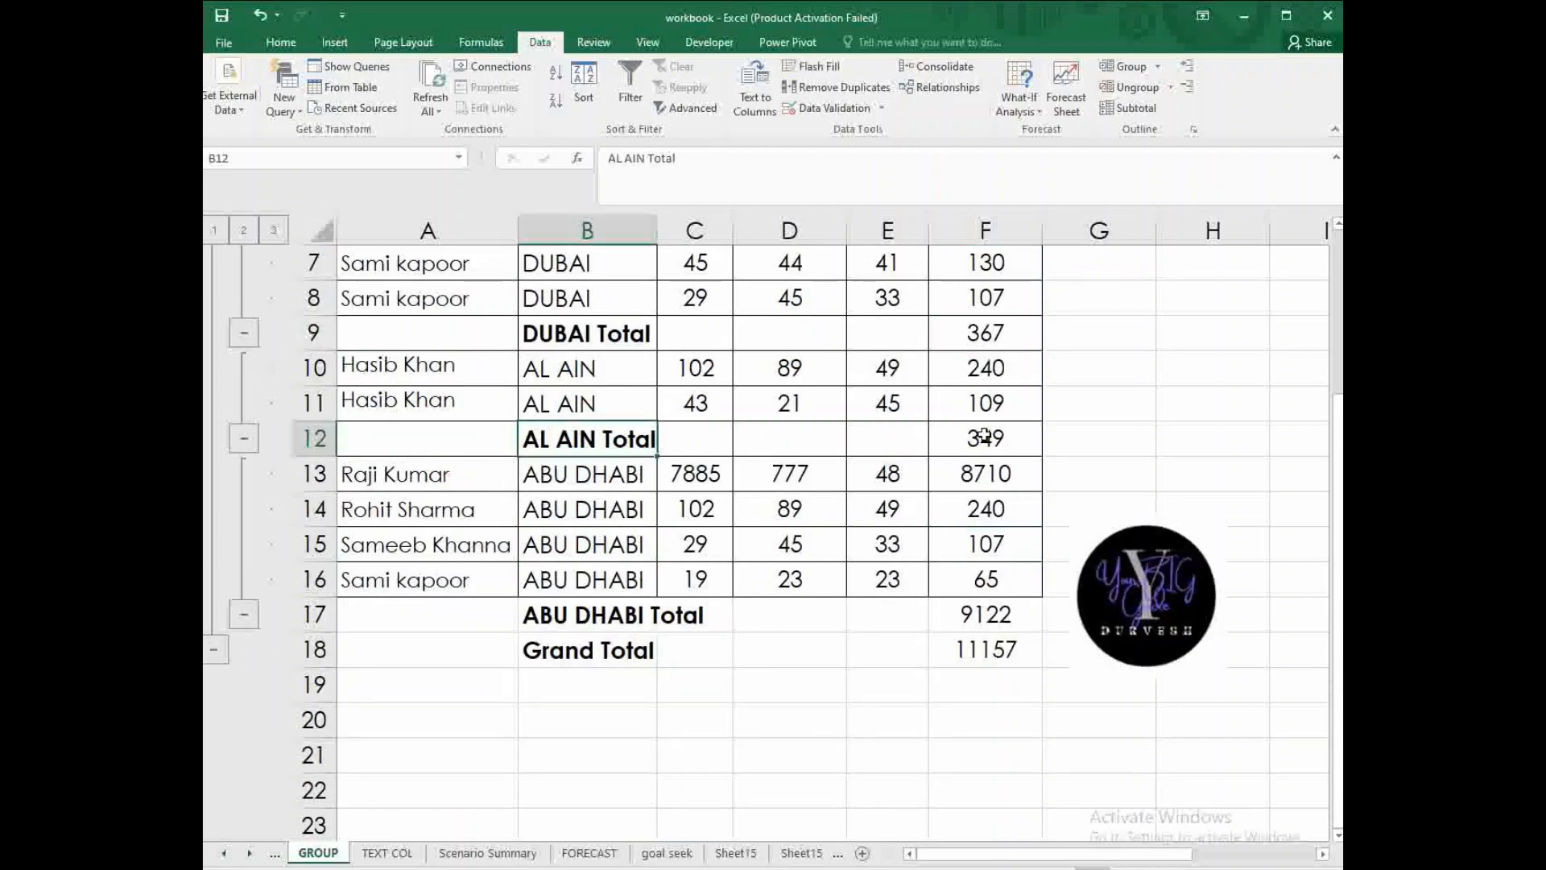
pyautogui.click(985, 438)
pyautogui.click(617, 612)
pyautogui.click(1010, 618)
pyautogui.click(728, 640)
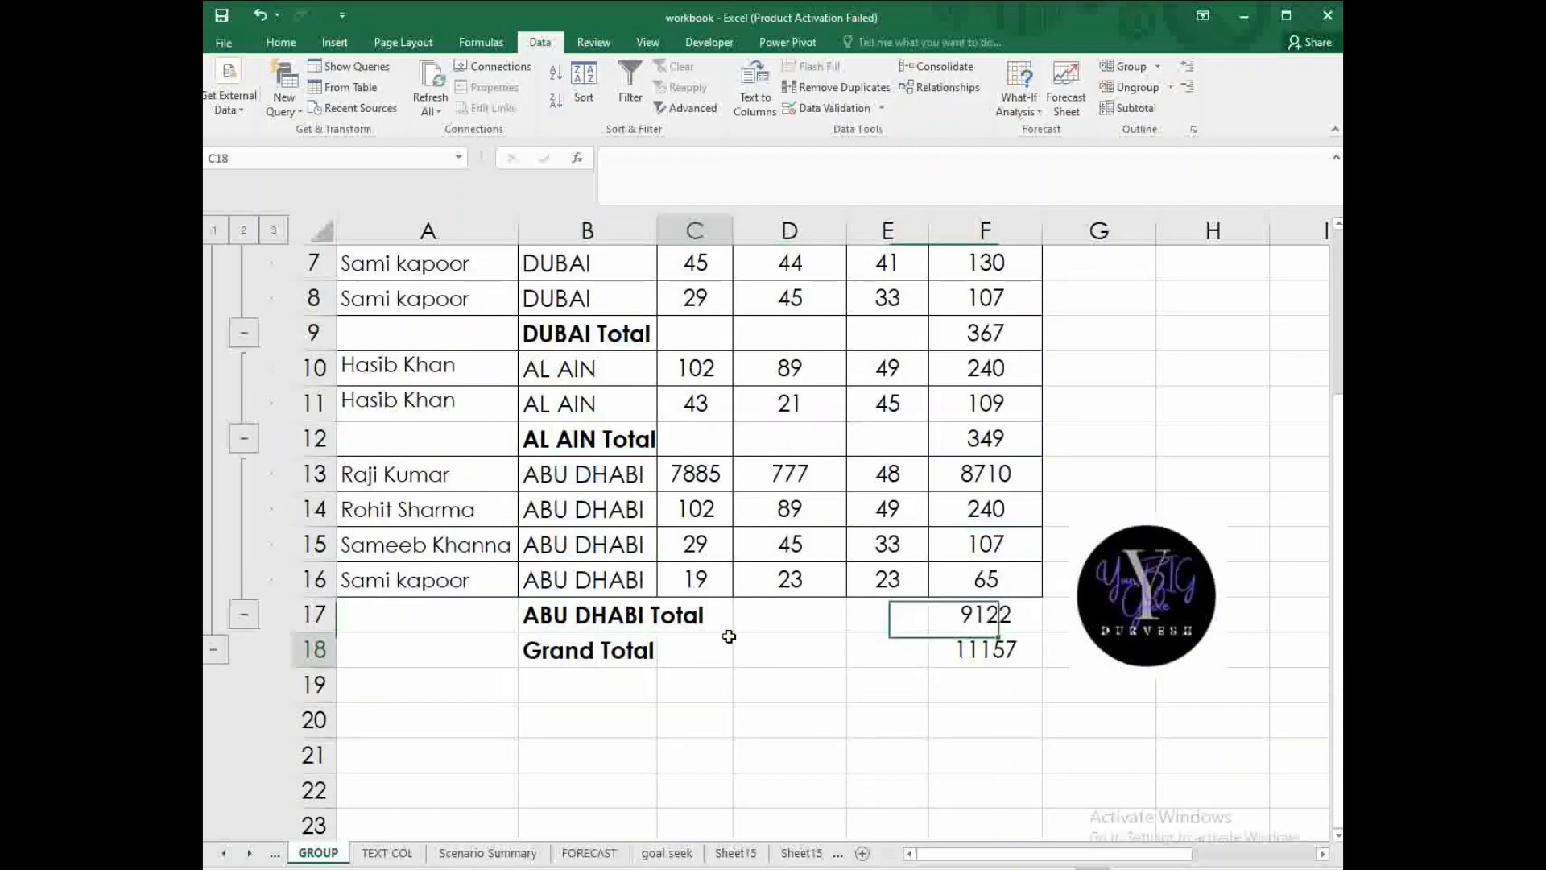
pyautogui.click(989, 648)
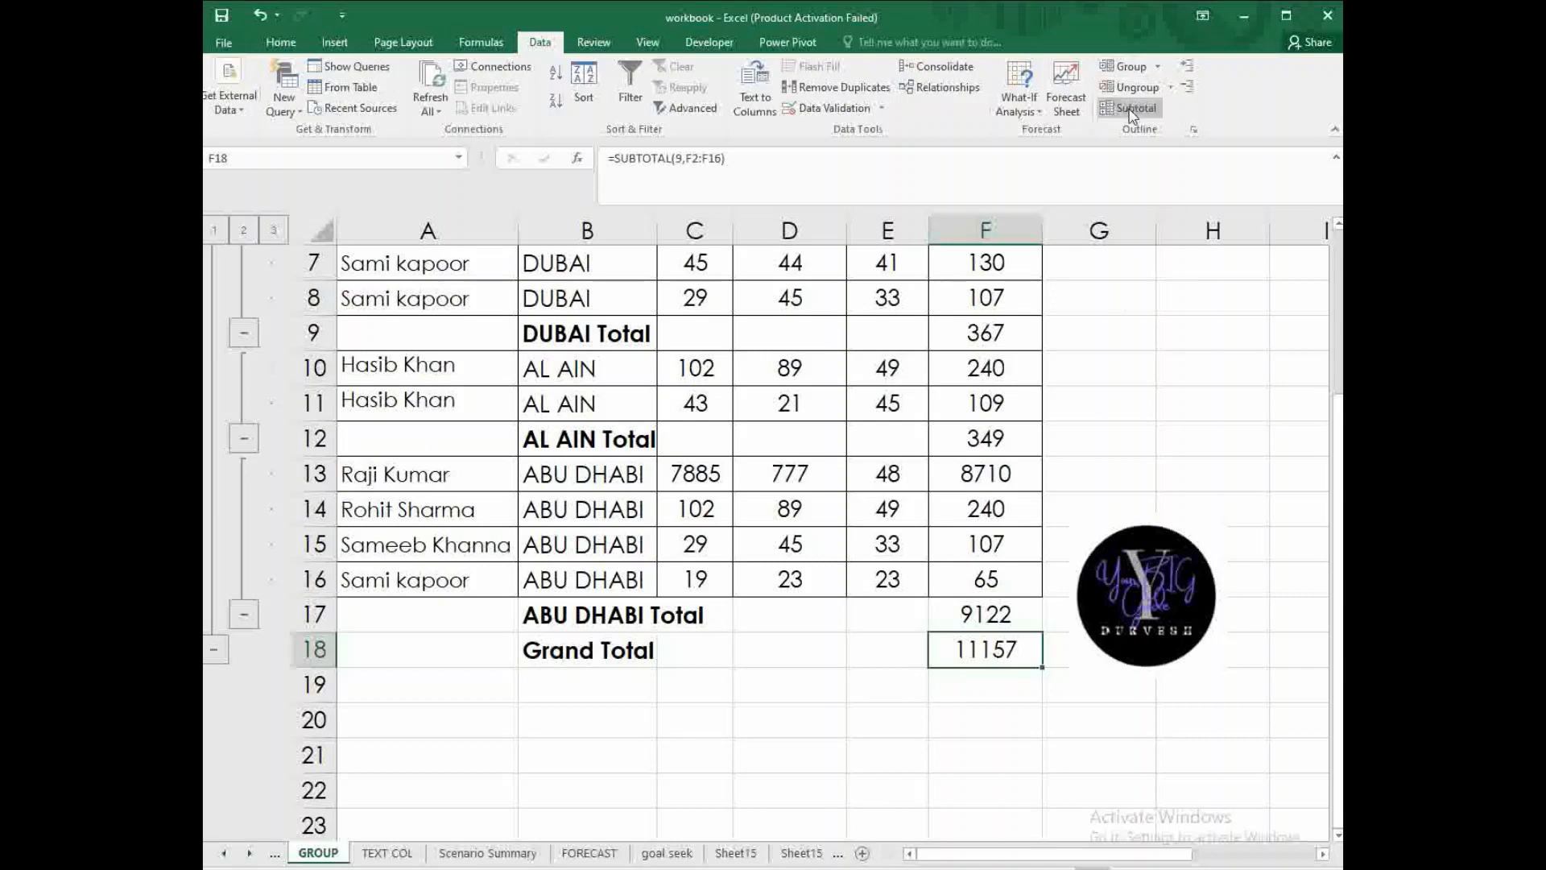
pyautogui.scroll(2, 532, 473)
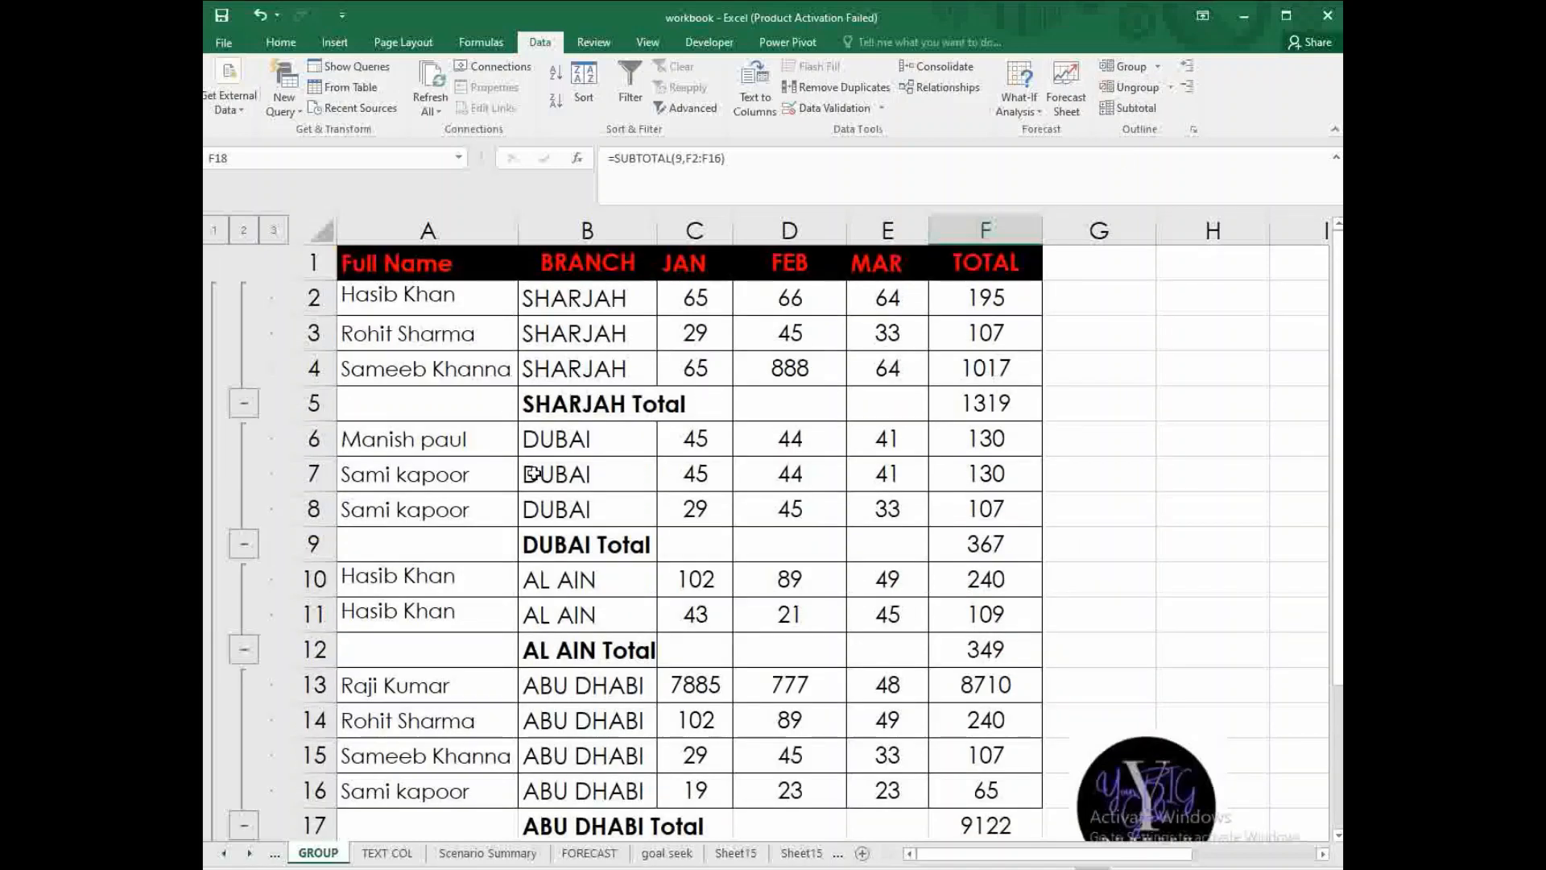
# - Collapse the SHARJAH, DUBAI, AL AIN and ABU DHABI details to their branch totals
pyautogui.click(243, 405)
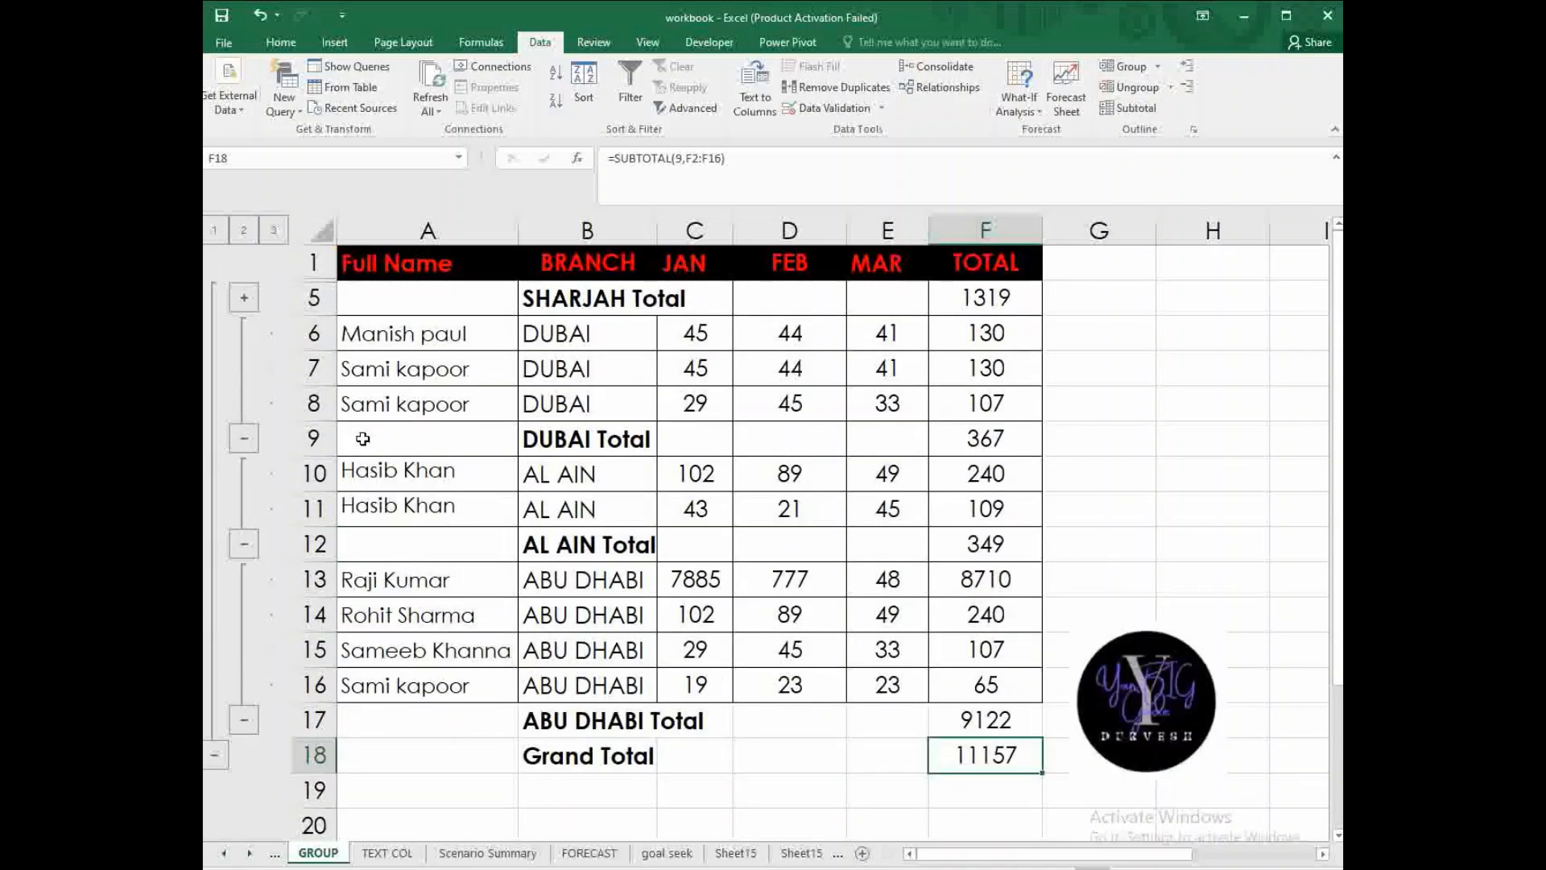
pyautogui.click(244, 437)
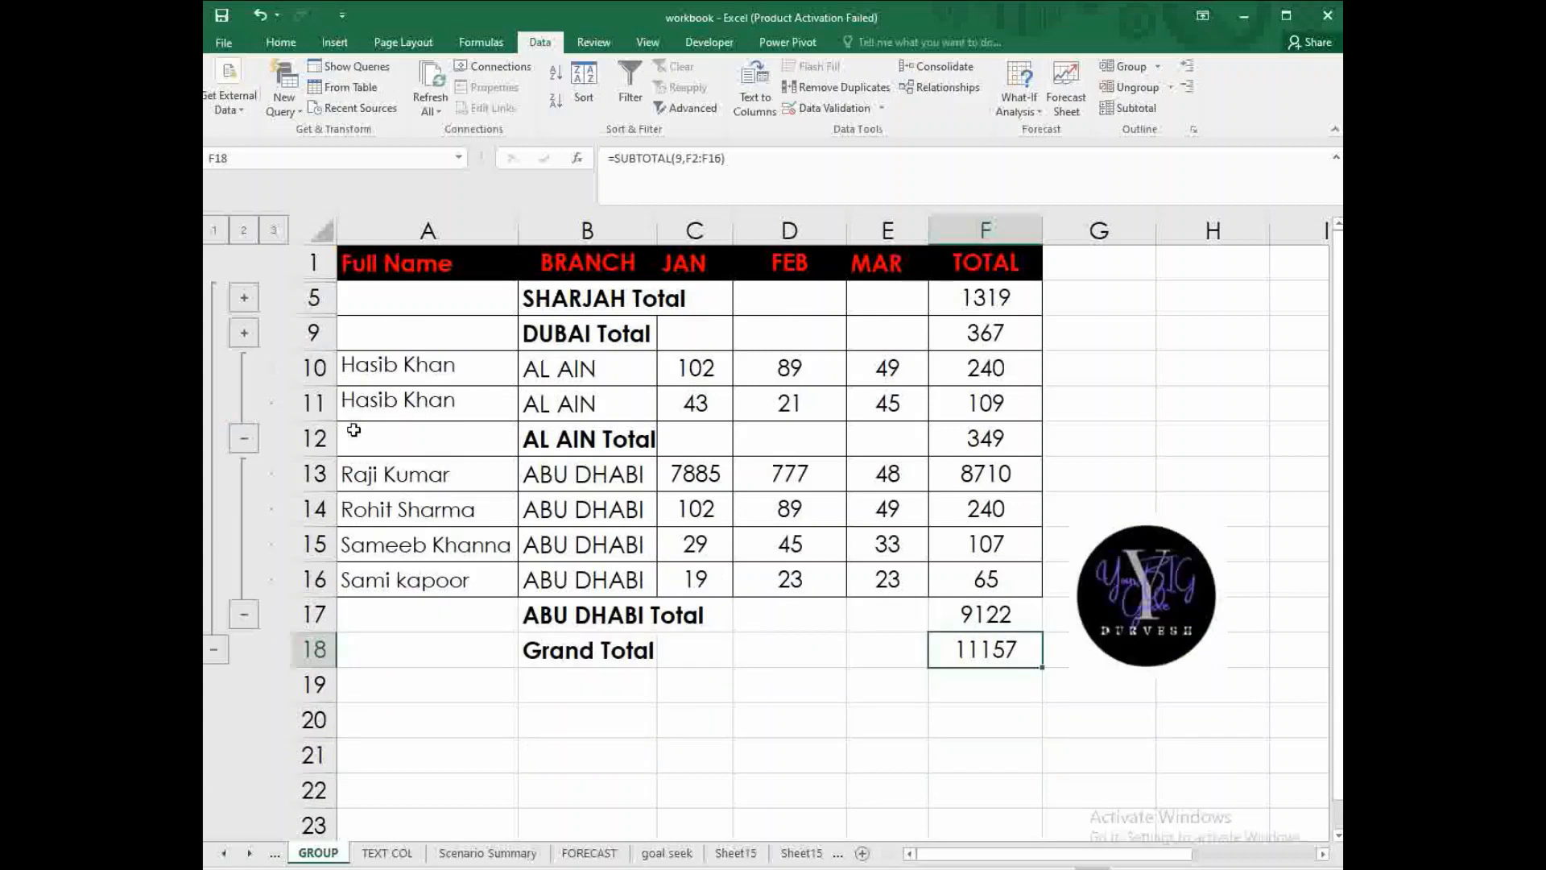
pyautogui.click(244, 438)
pyautogui.click(244, 545)
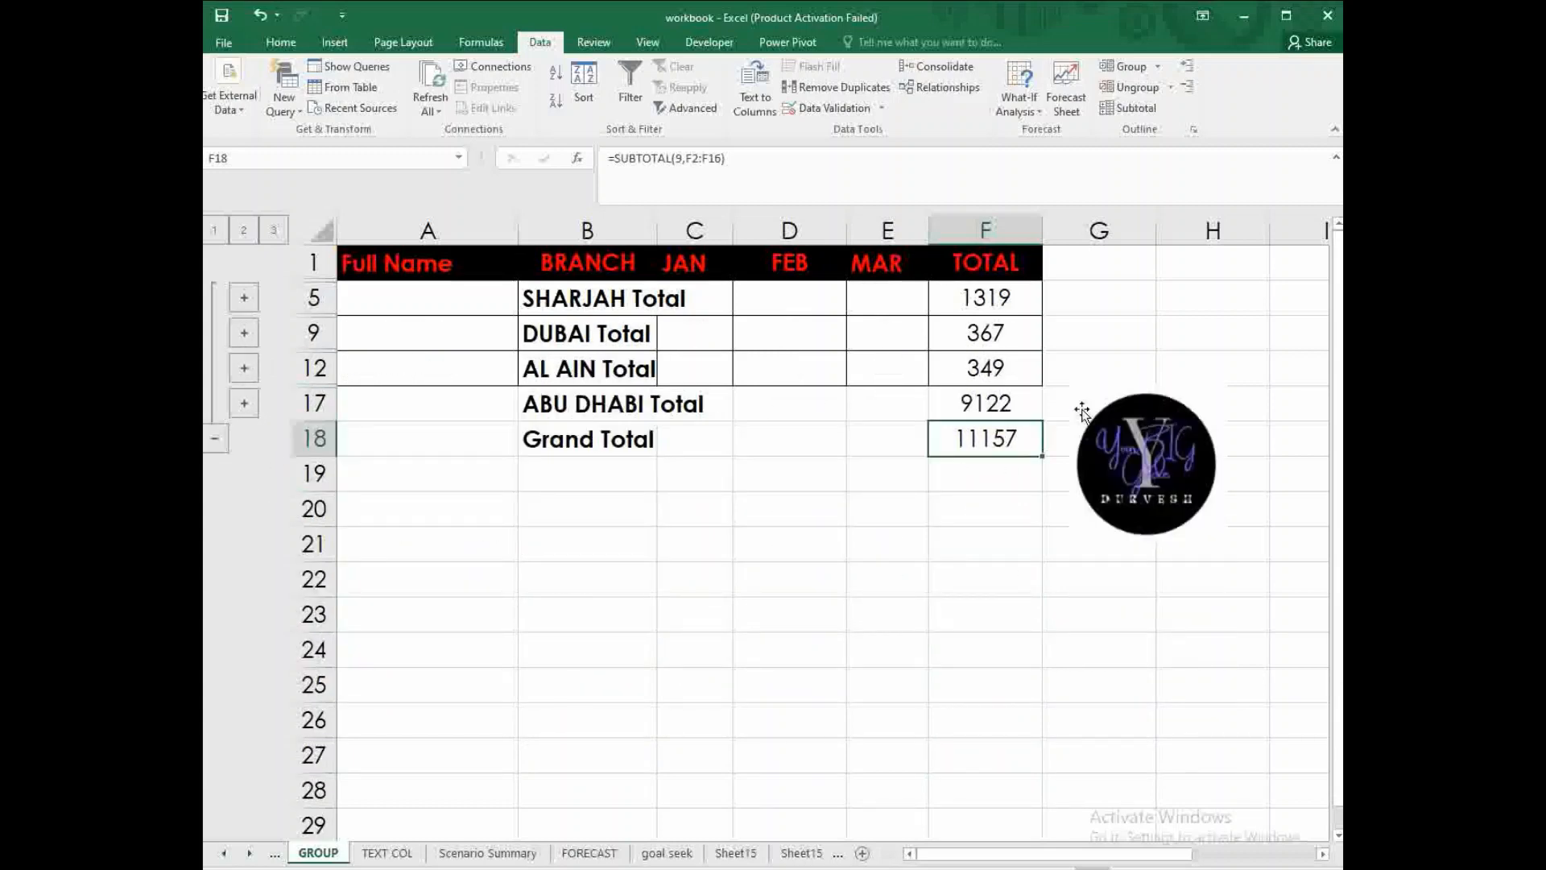
pyautogui.moveTo(573, 273); pyautogui.dragTo(965, 440)
pyautogui.click(651, 533)
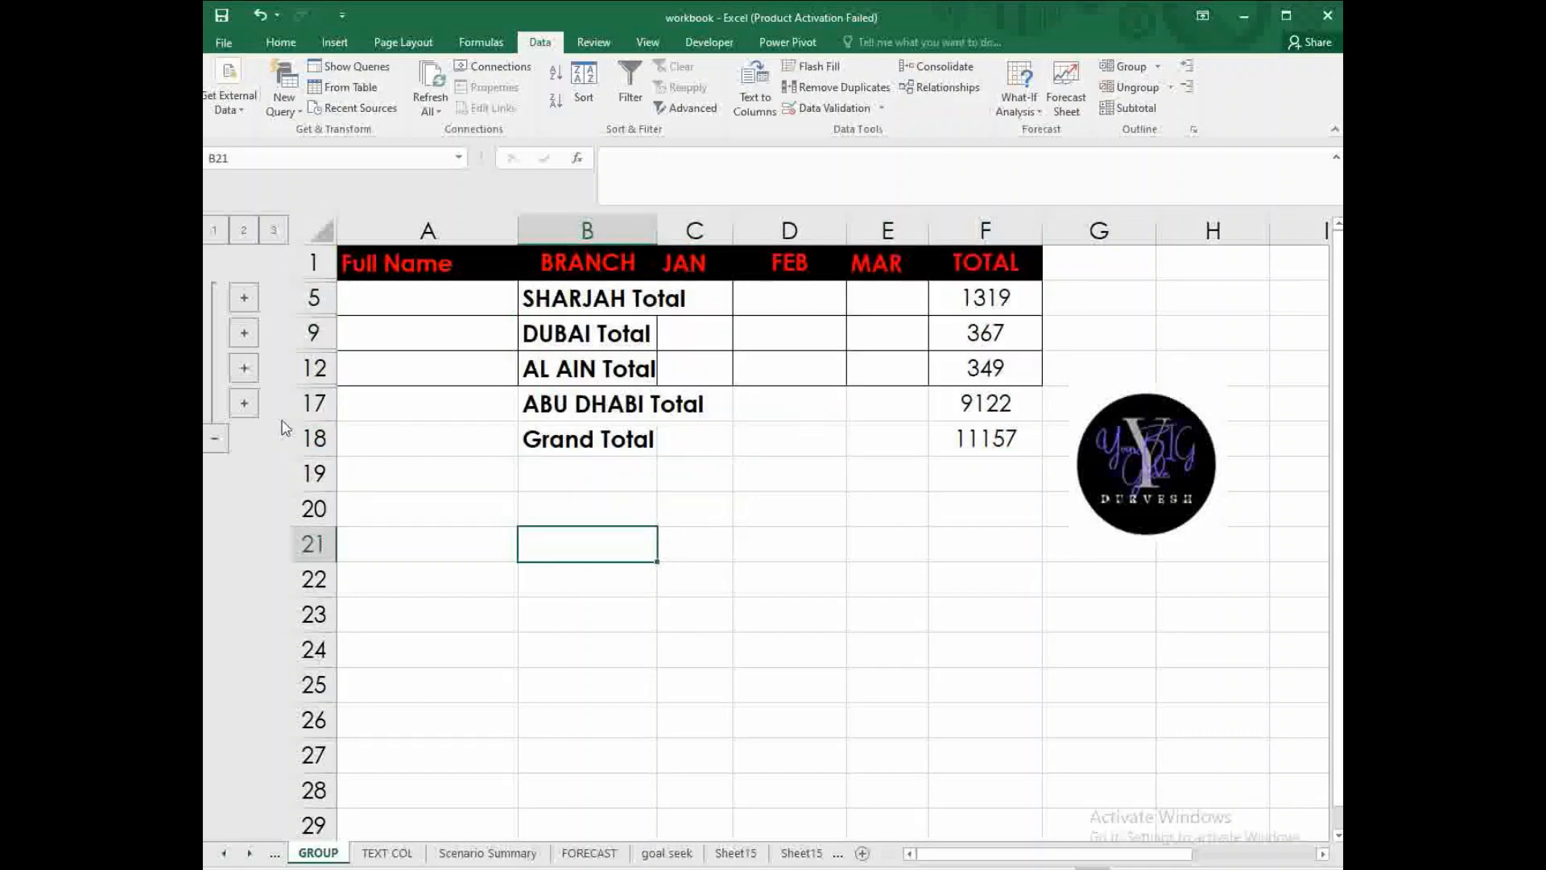
# - Collapse the outline to the 11157 grand total, then expand every branch's detail rows again
pyautogui.click(215, 442)
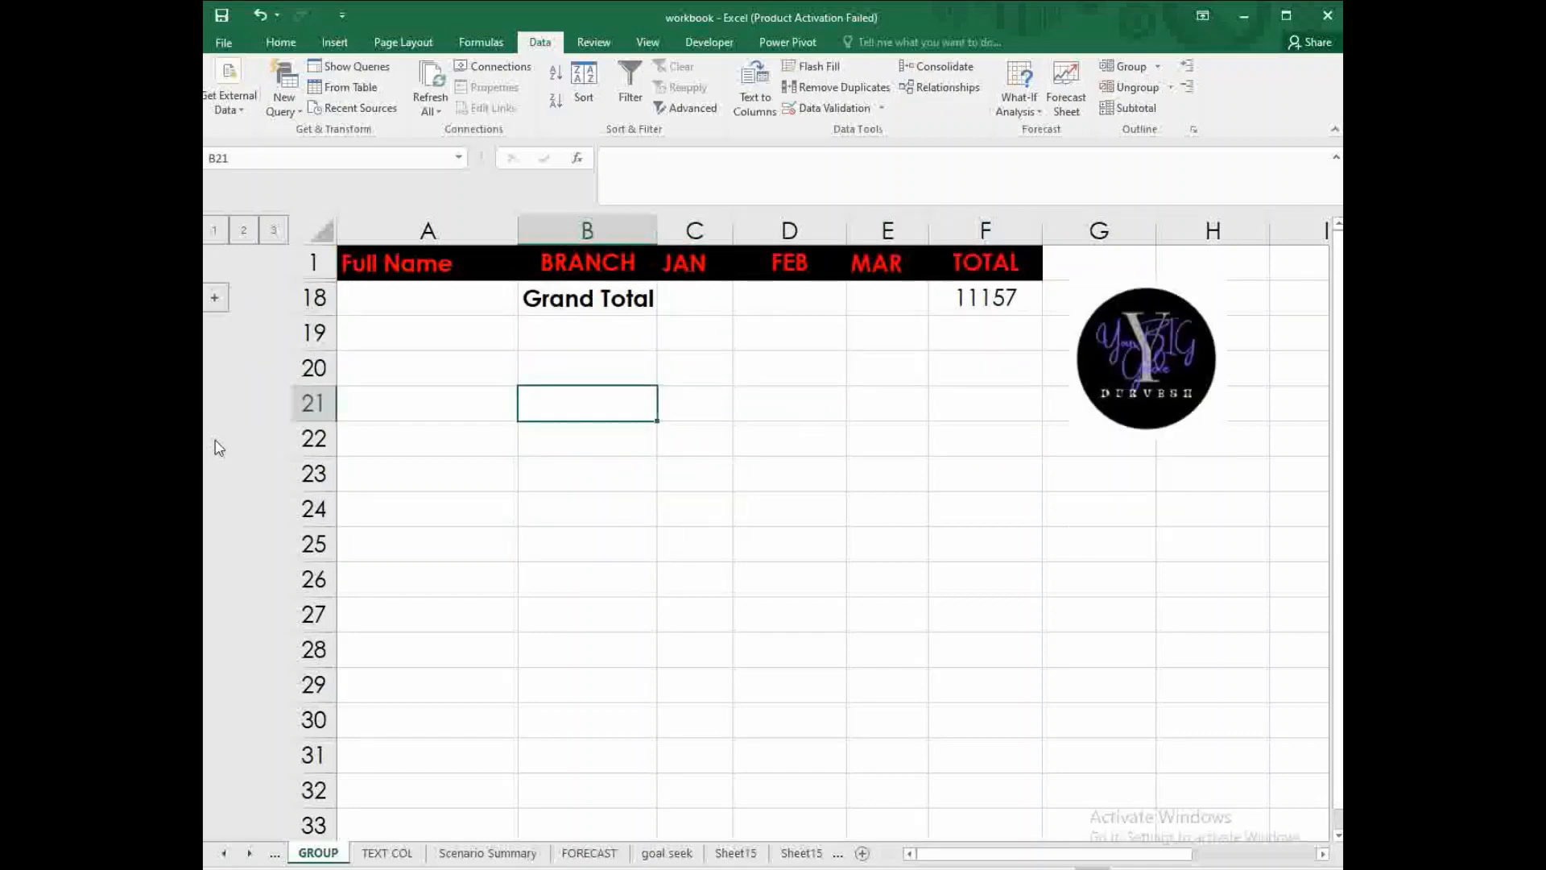
pyautogui.click(216, 298)
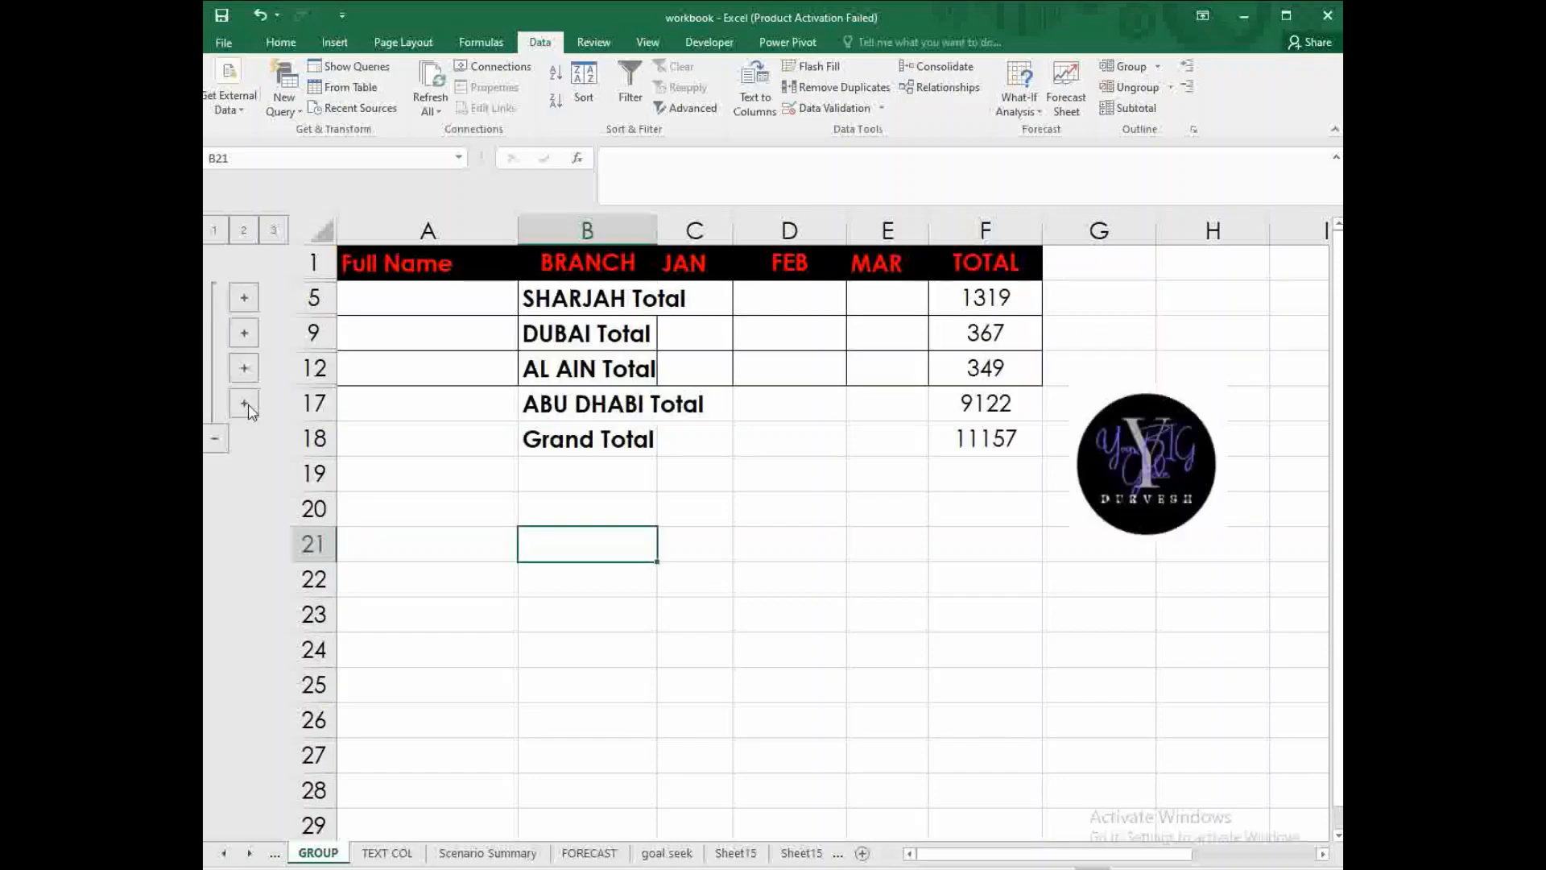
pyautogui.click(244, 402)
pyautogui.click(244, 368)
pyautogui.click(244, 333)
pyautogui.click(244, 297)
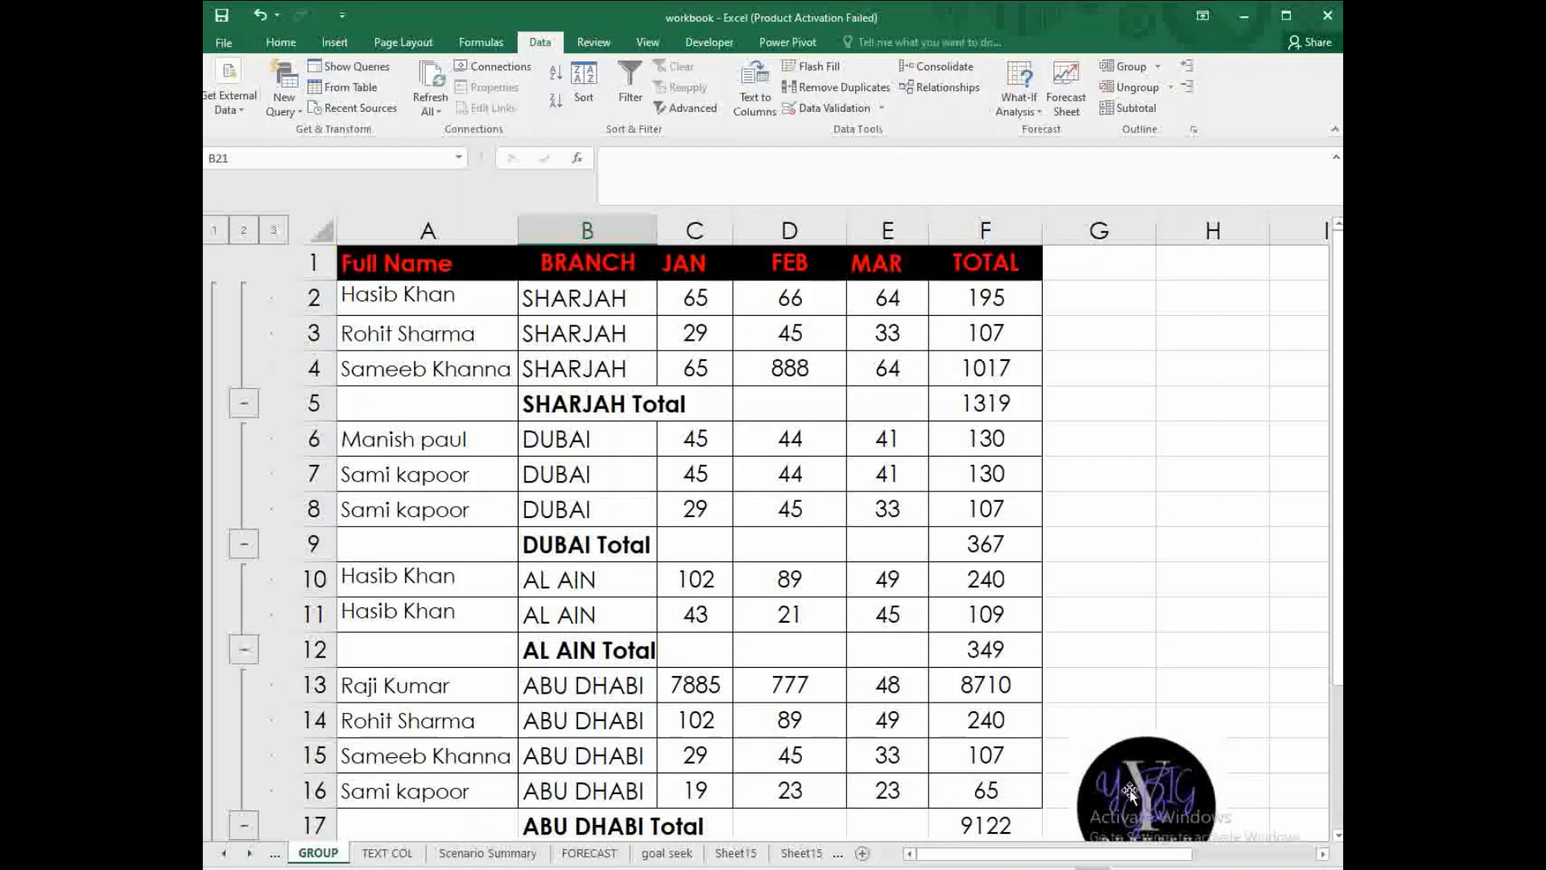
# - Clear the selection and bring up the Review tab
pyautogui.moveTo(1130, 793); pyautogui.dragTo(1155, 519)
pyautogui.click(1208, 402)
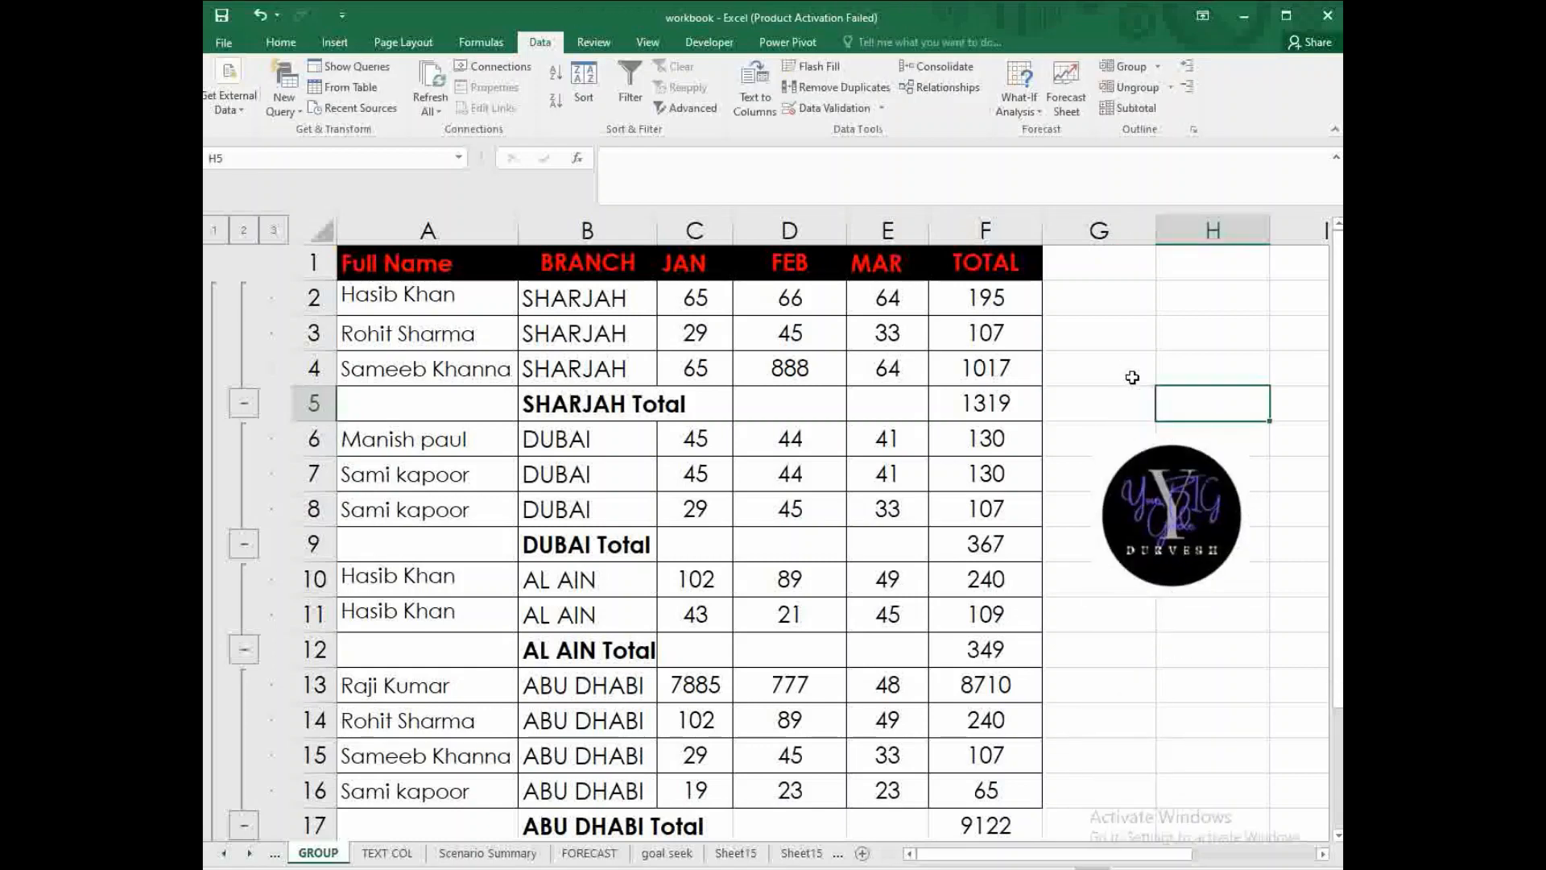
pyautogui.click(594, 42)
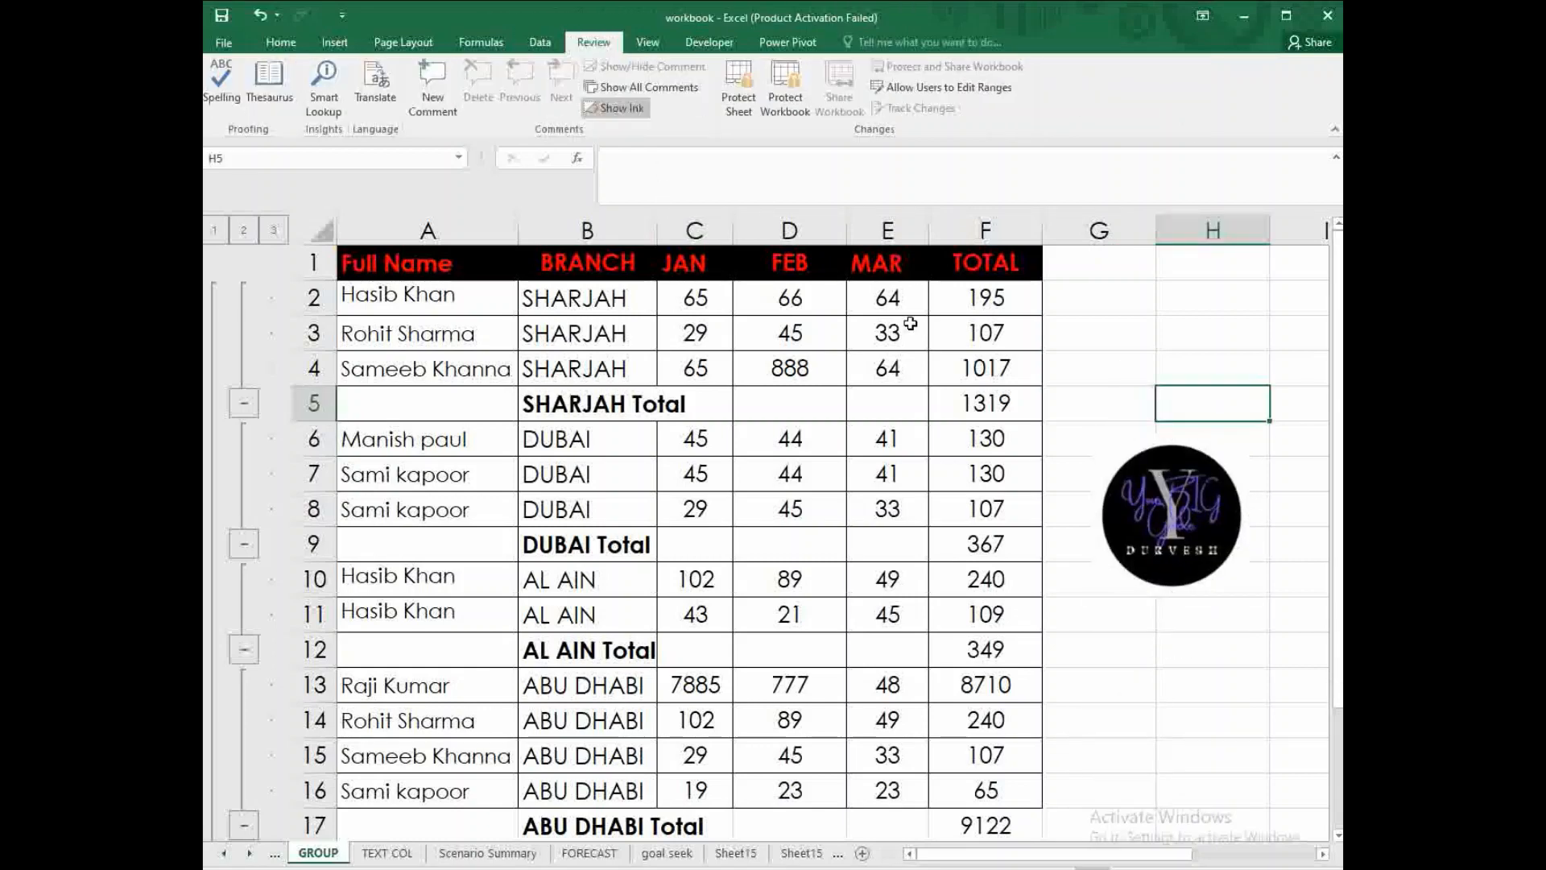